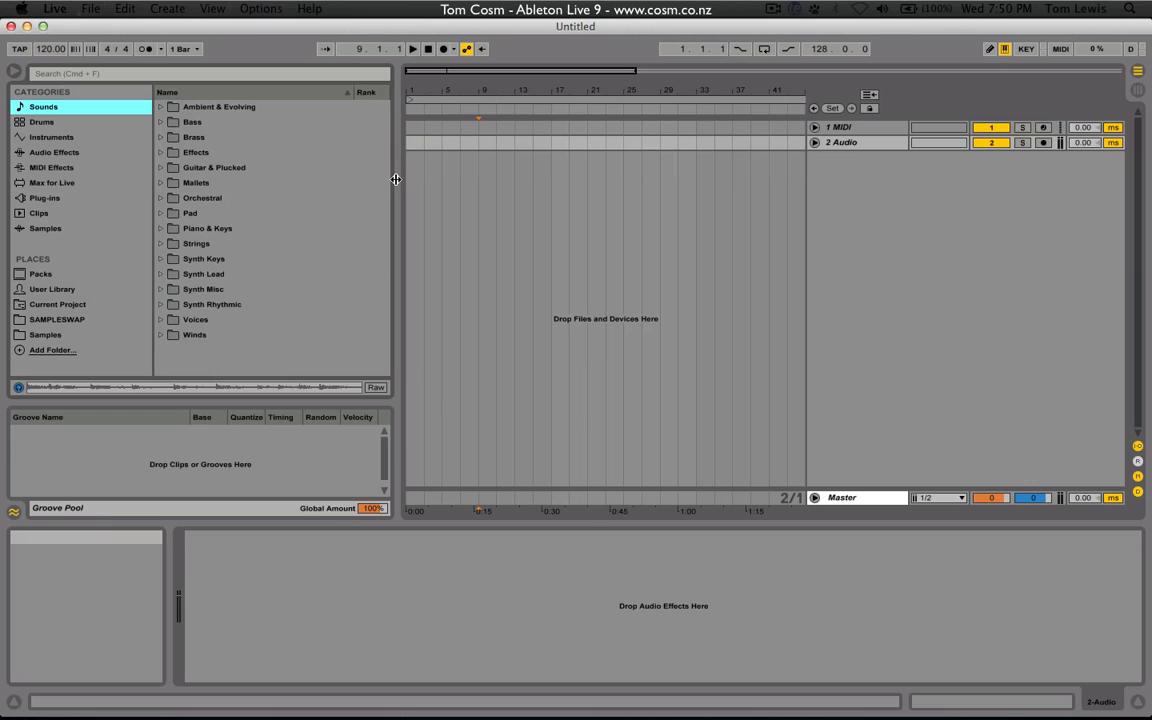
Adjust the widths of the browser and its category sidebar, leaving the sidebar slightly wider and the whole browser narrower
{"action": "left_click_drag", "start_coordinate": [392, 180], "coordinate": [359, 184]}
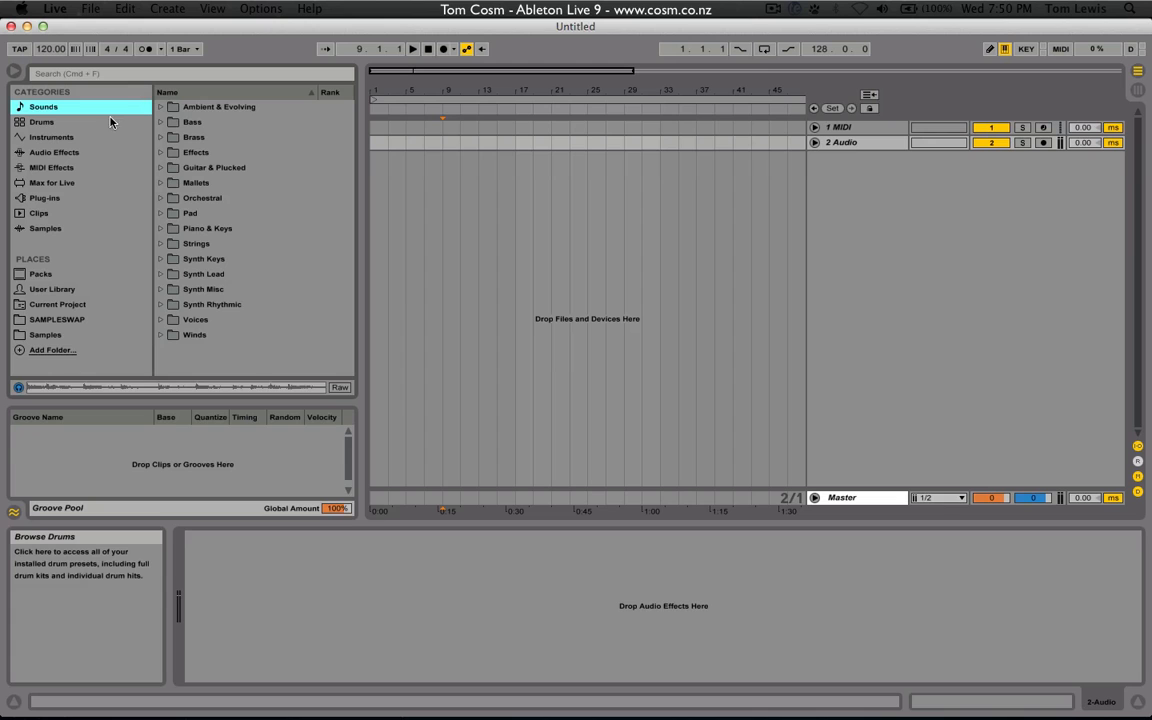
{"action": "left_click_drag", "start_coordinate": [361, 159], "coordinate": [345, 202]}
{"action": "mouse_move", "coordinate": [154, 199]}
{"action": "left_mouse_down"}
{"action": "mouse_move", "coordinate": [2, 197]}
{"action": "mouse_move", "coordinate": [24, 178]}
{"action": "mouse_move", "coordinate": [162, 178]}
{"action": "left_mouse_up"}
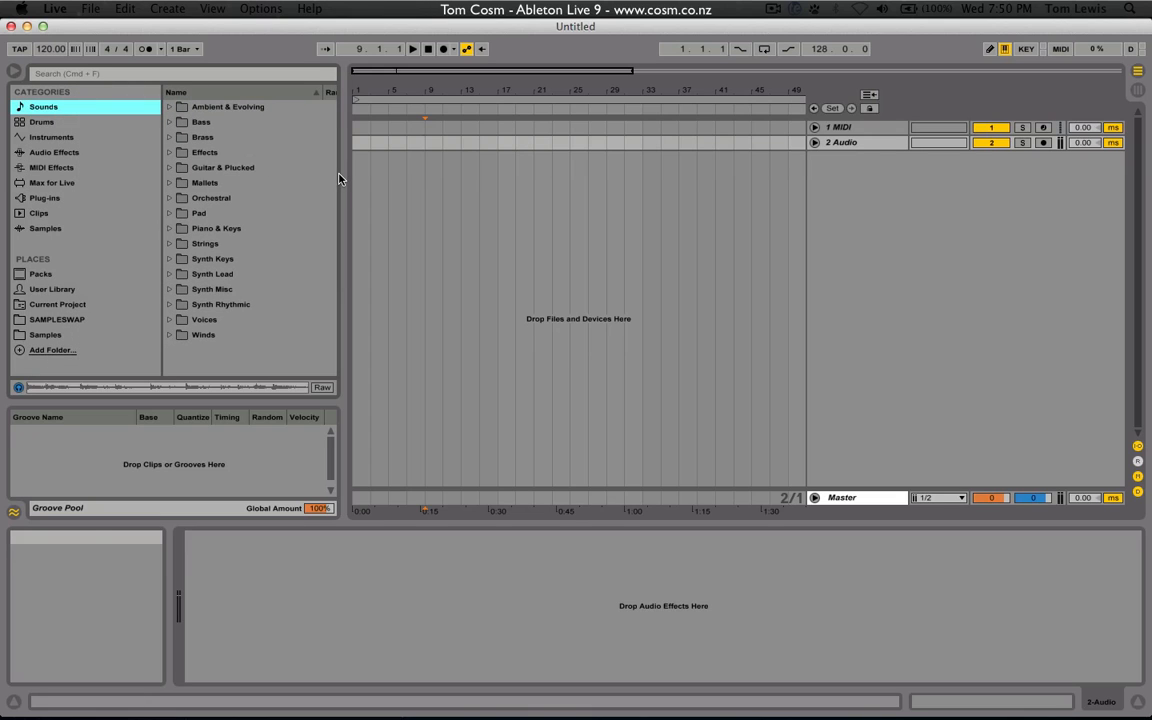
{"action": "left_click_drag", "start_coordinate": [347, 176], "coordinate": [377, 175]}
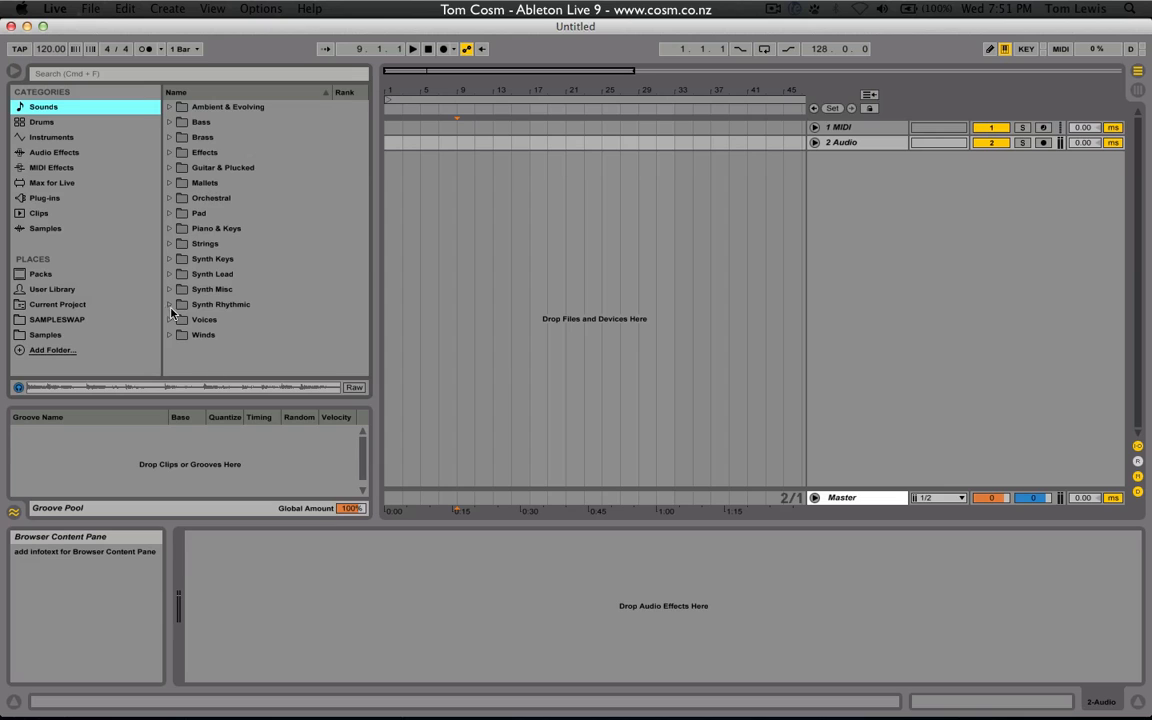
Examine the contents of each browser category from Drums and Instruments through effects, Max for Live, Plug-ins, Clips and Samples
{"action": "left_click", "coordinate": [84, 123]}
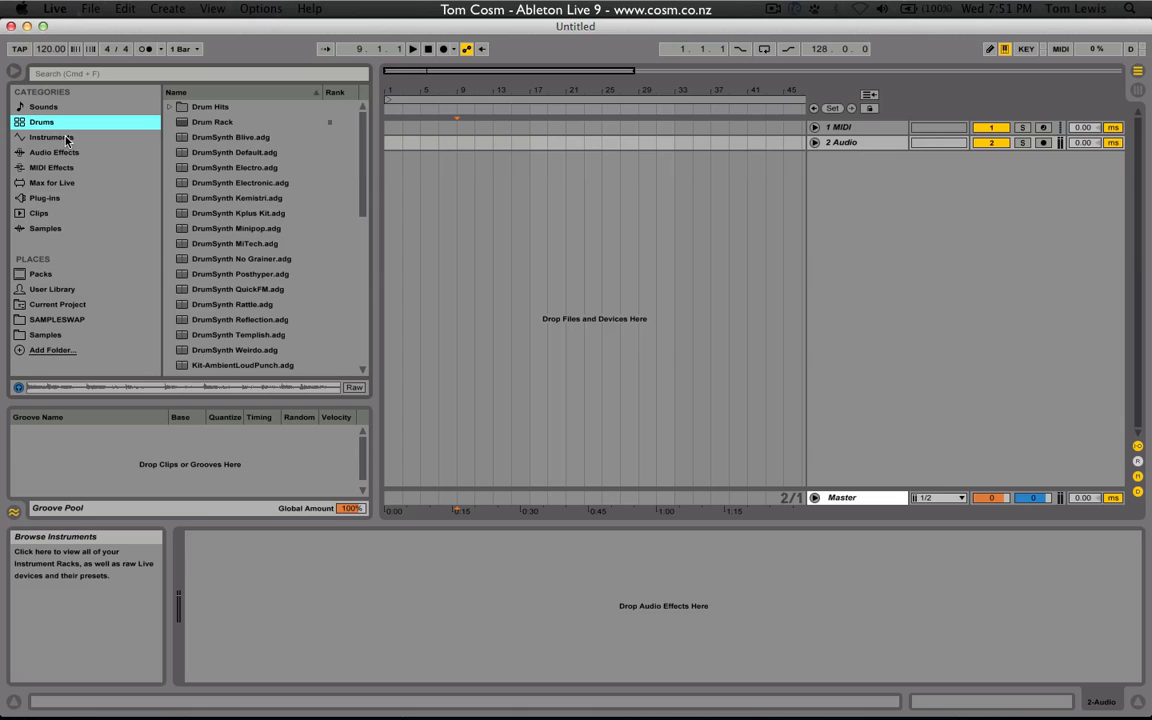
{"action": "left_click", "coordinate": [66, 139]}
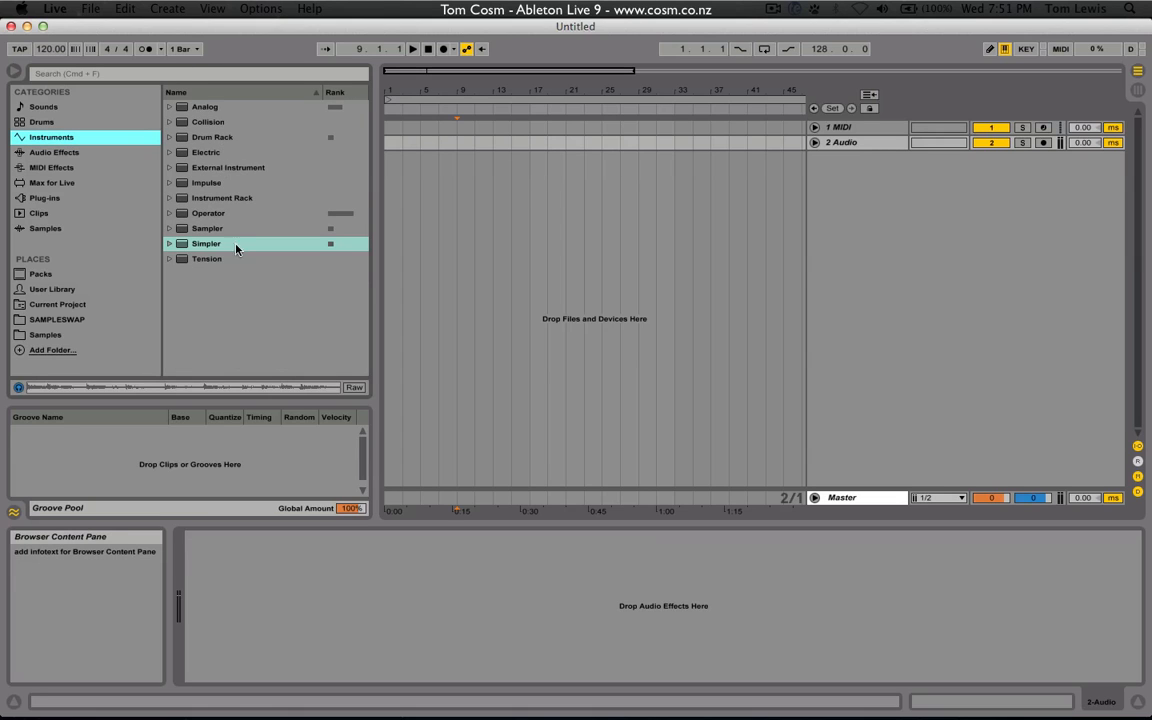
{"action": "left_click", "coordinate": [55, 152]}
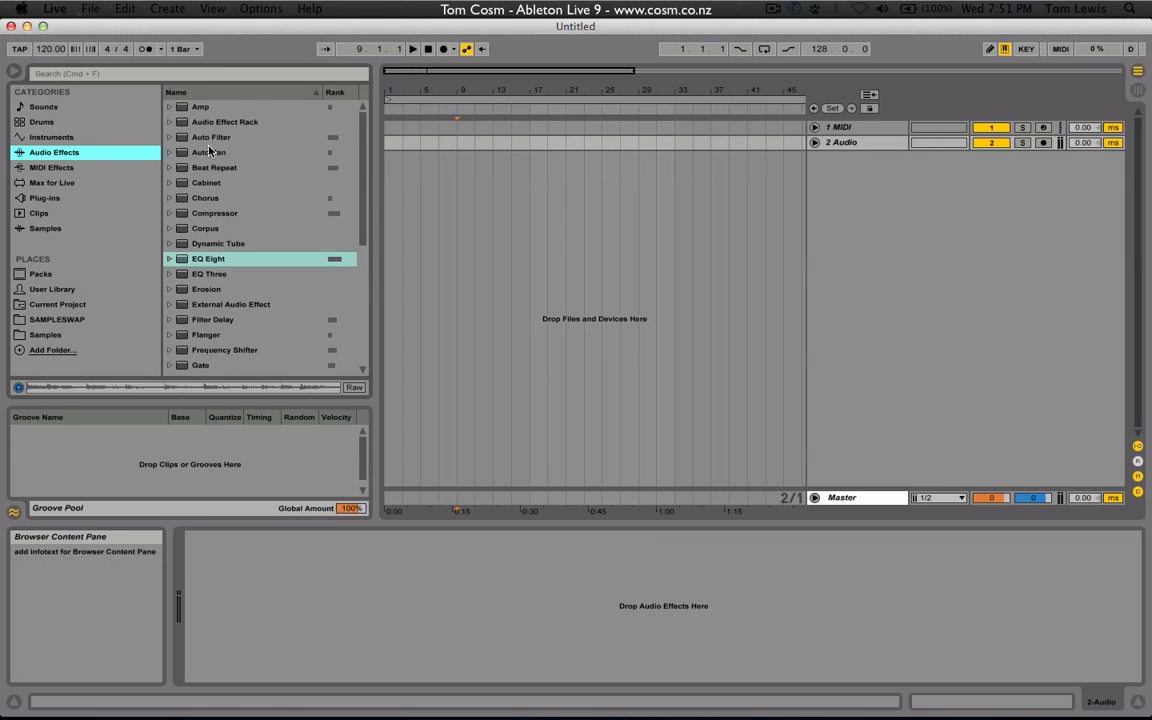
{"action": "left_click", "coordinate": [70, 168]}
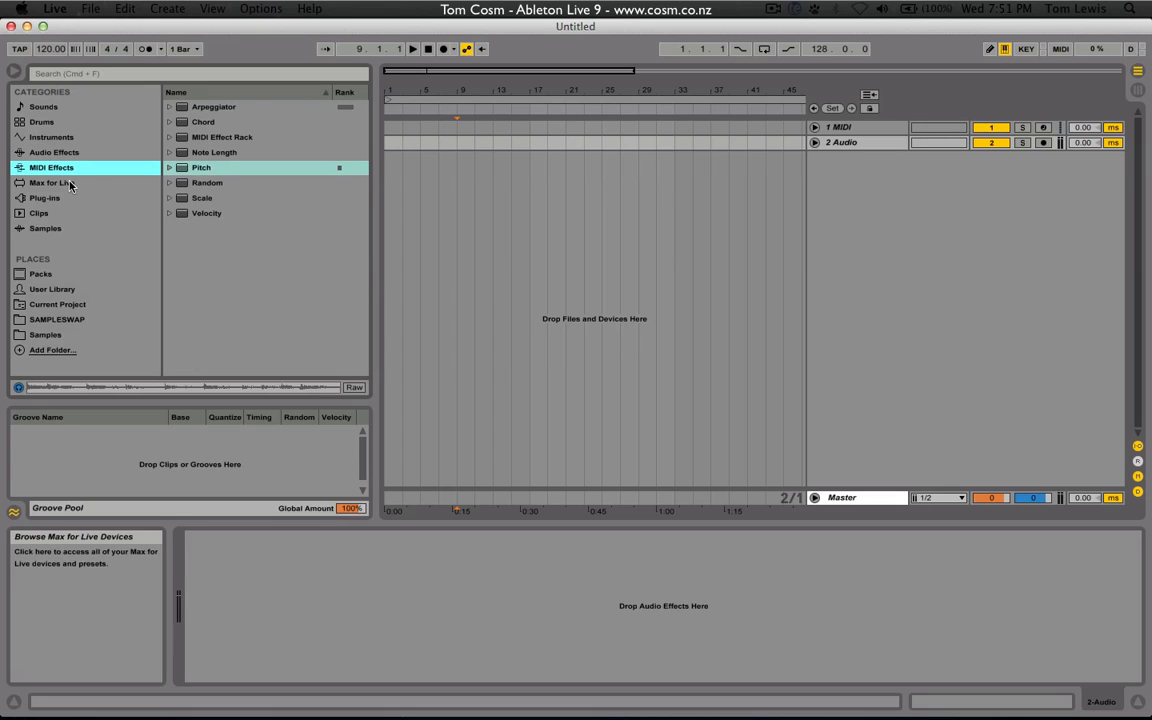
{"action": "left_click", "coordinate": [70, 184]}
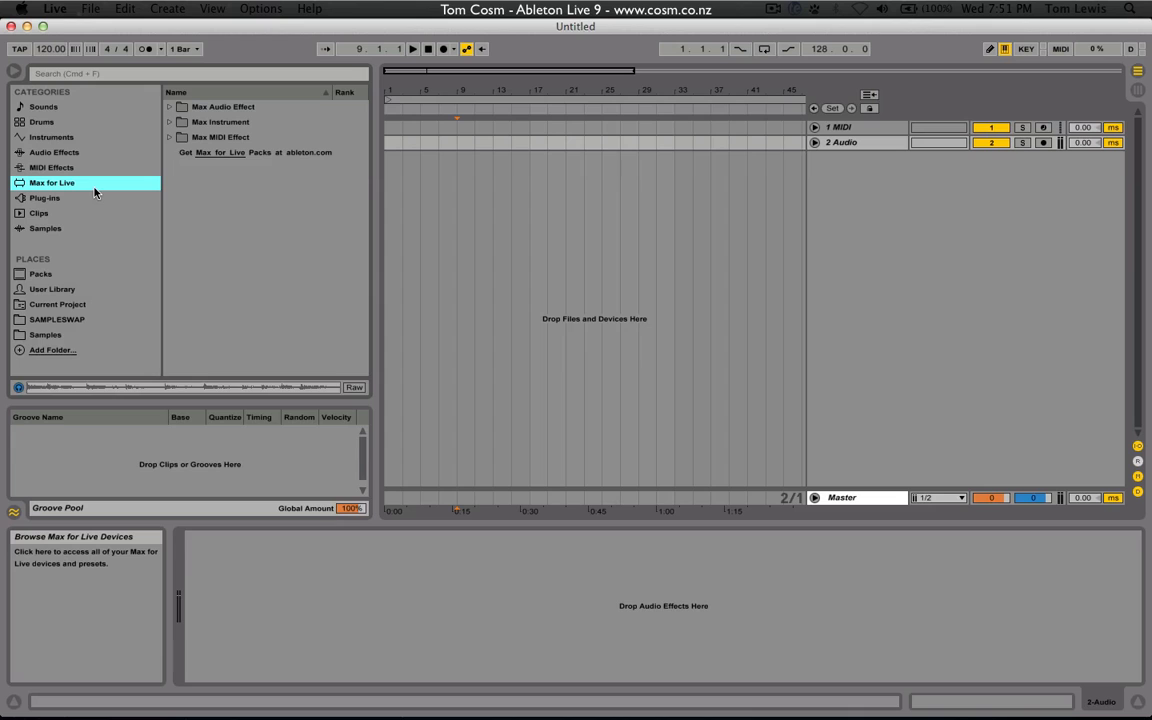
{"action": "left_click", "coordinate": [68, 199]}
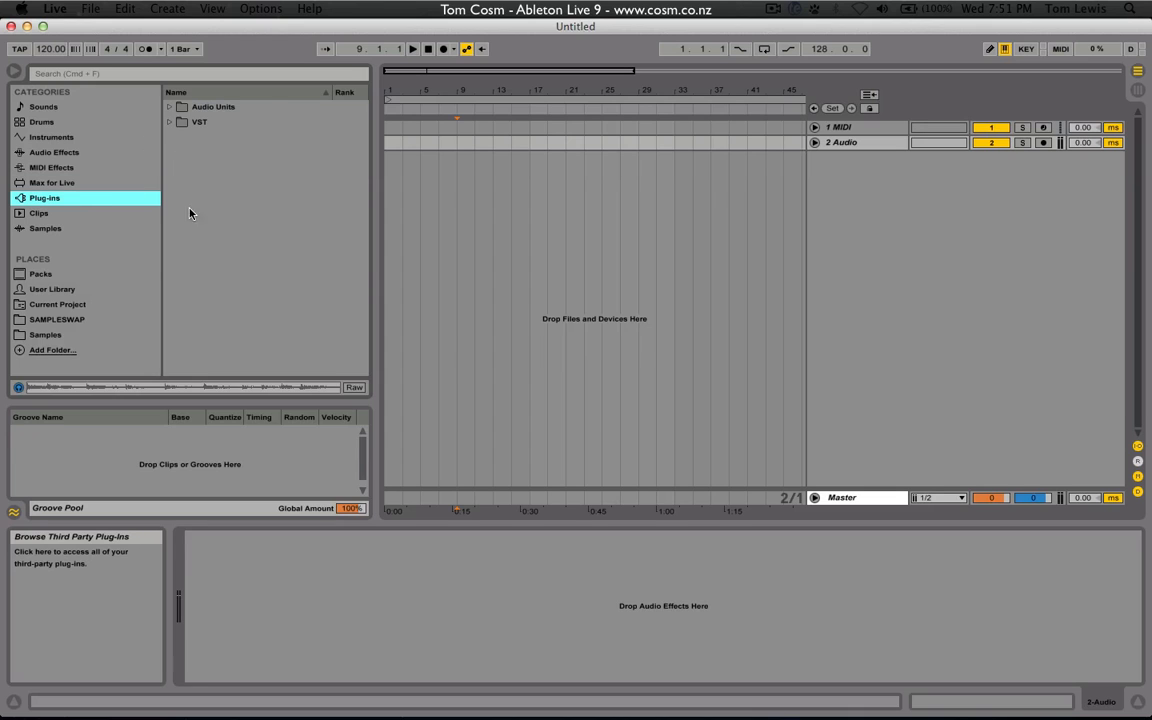
{"action": "left_click", "coordinate": [68, 213]}
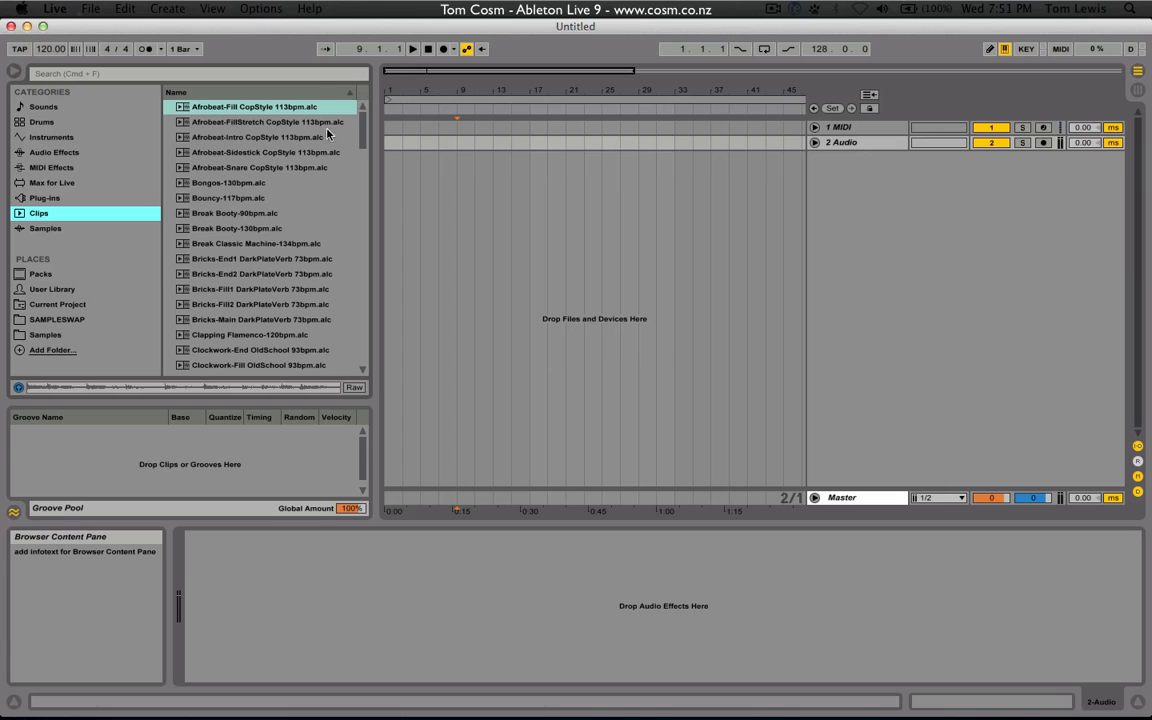
{"action": "scroll", "coordinate": [327, 133], "scroll_direction": "down", "scroll_amount": 15}
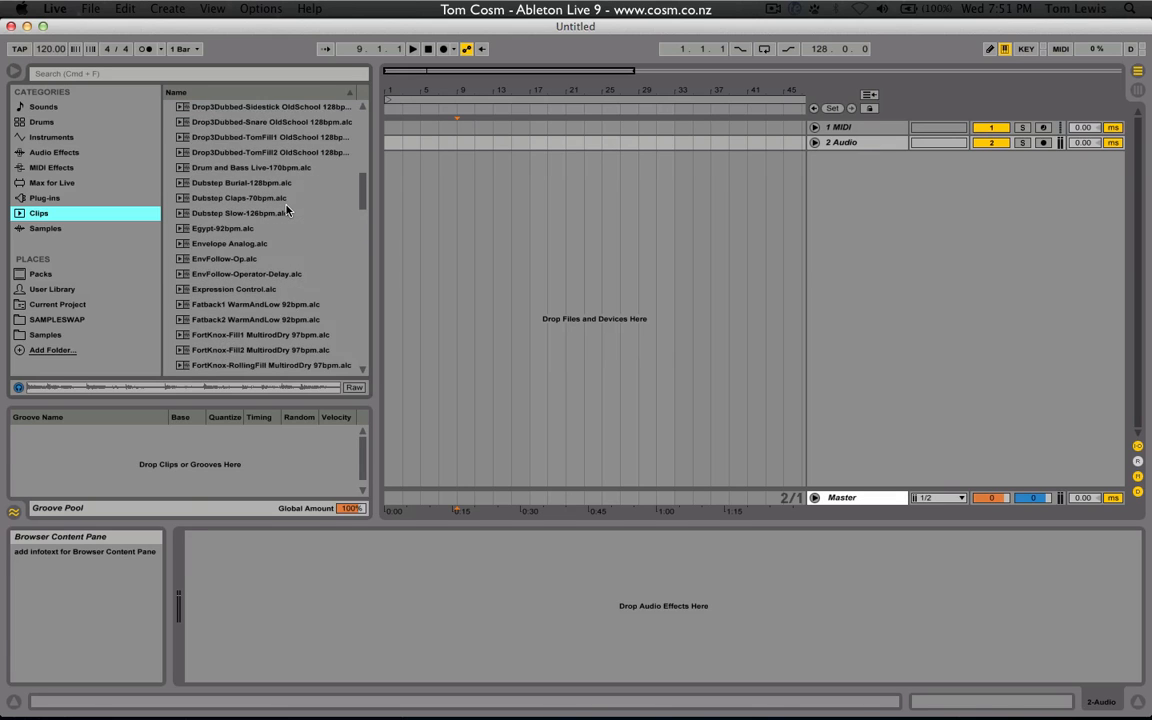
{"action": "scroll", "coordinate": [286, 211], "scroll_direction": "up", "scroll_amount": 5}
{"action": "scroll", "coordinate": [256, 184], "scroll_direction": "down", "scroll_amount": 10}
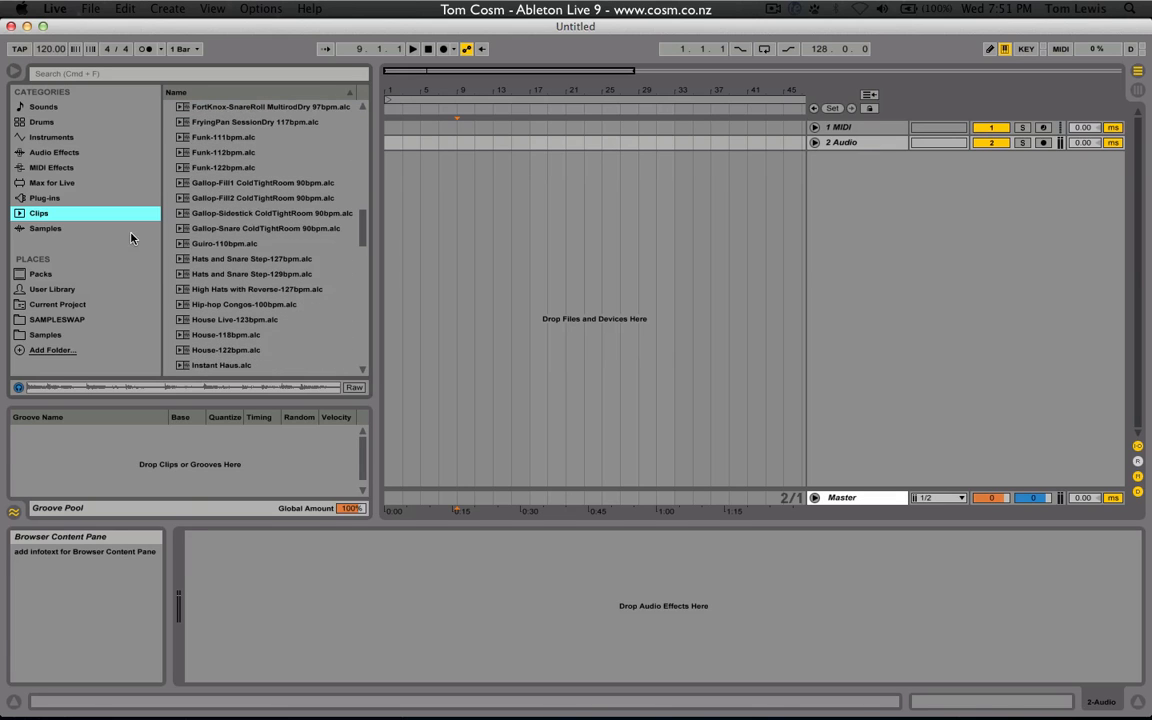
{"action": "left_click", "coordinate": [88, 229]}
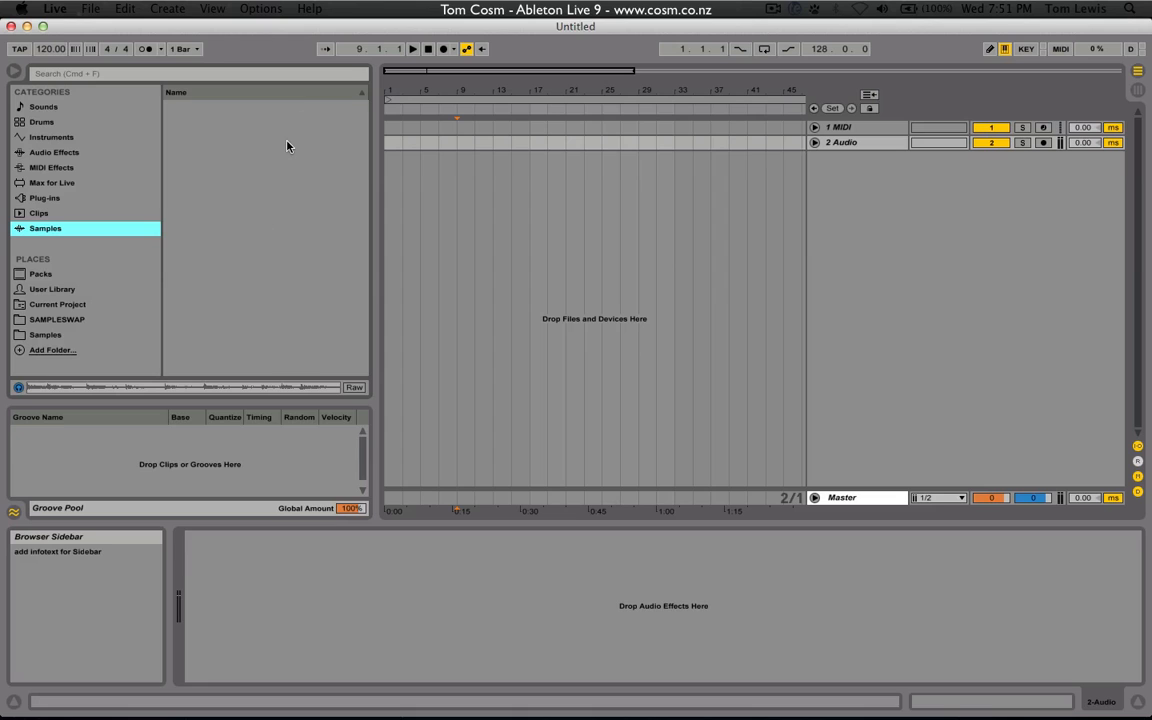
Look through the installed Packs and the User Library's Defaults folder, including its Slicing and Dropping Samples subfolders
{"action": "left_click", "coordinate": [45, 273]}
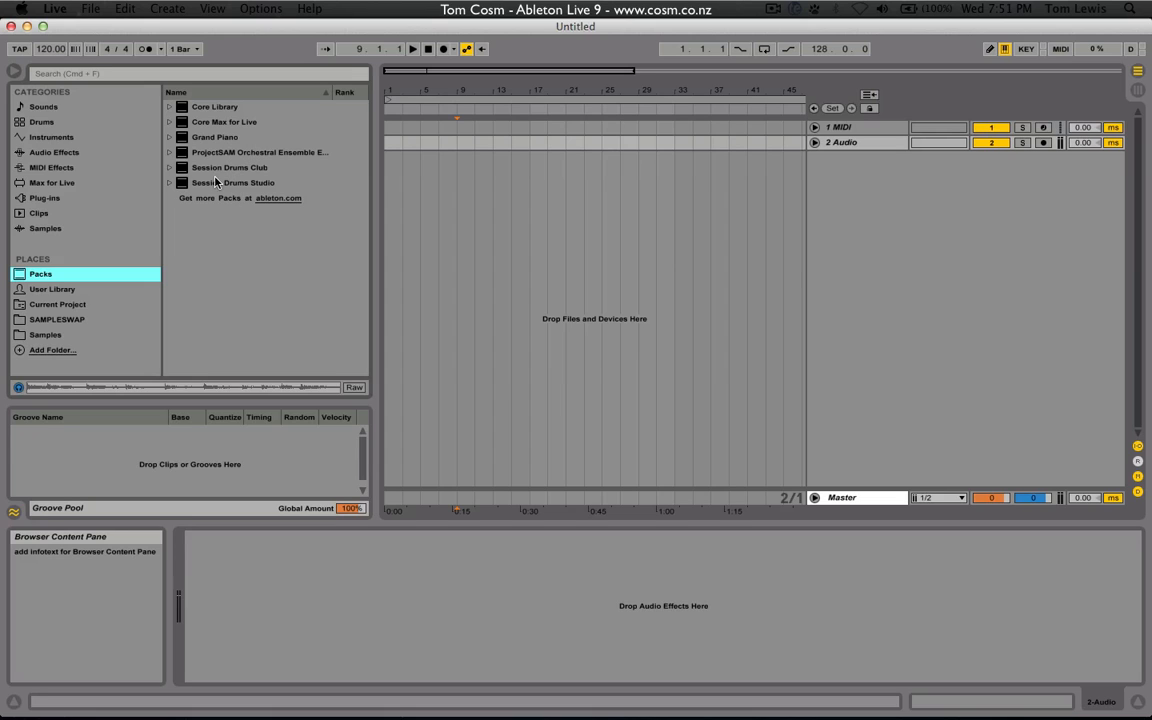
{"action": "left_click", "coordinate": [108, 290]}
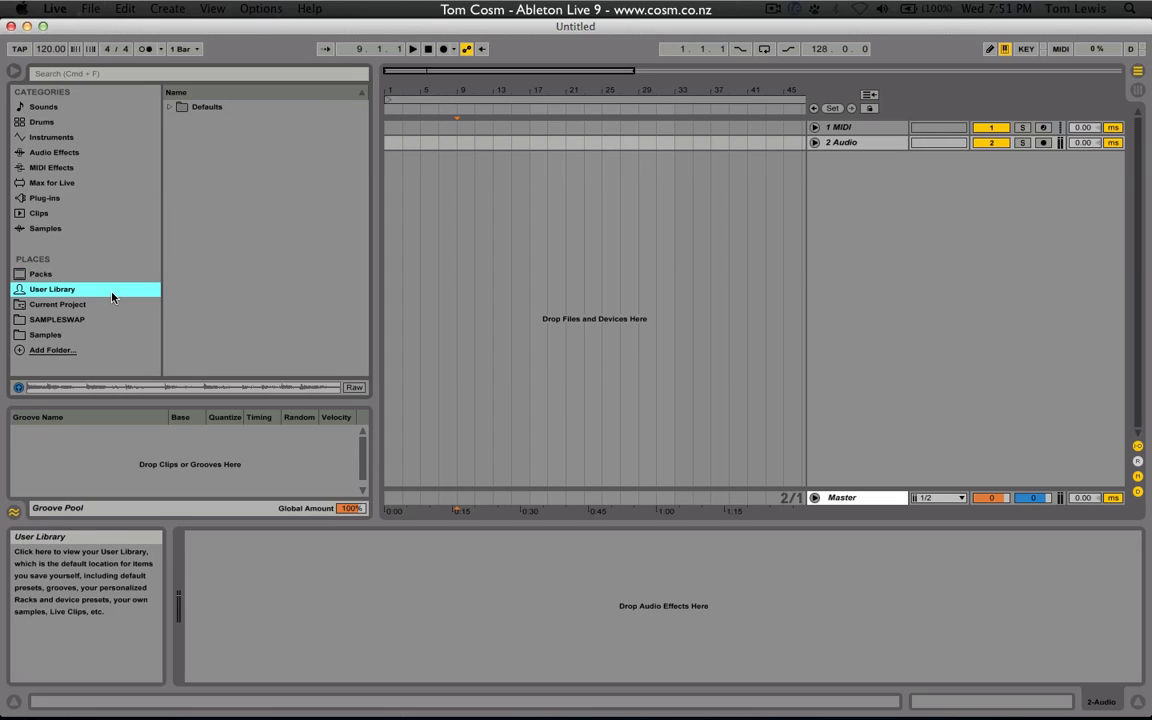
{"action": "left_click", "coordinate": [170, 106]}
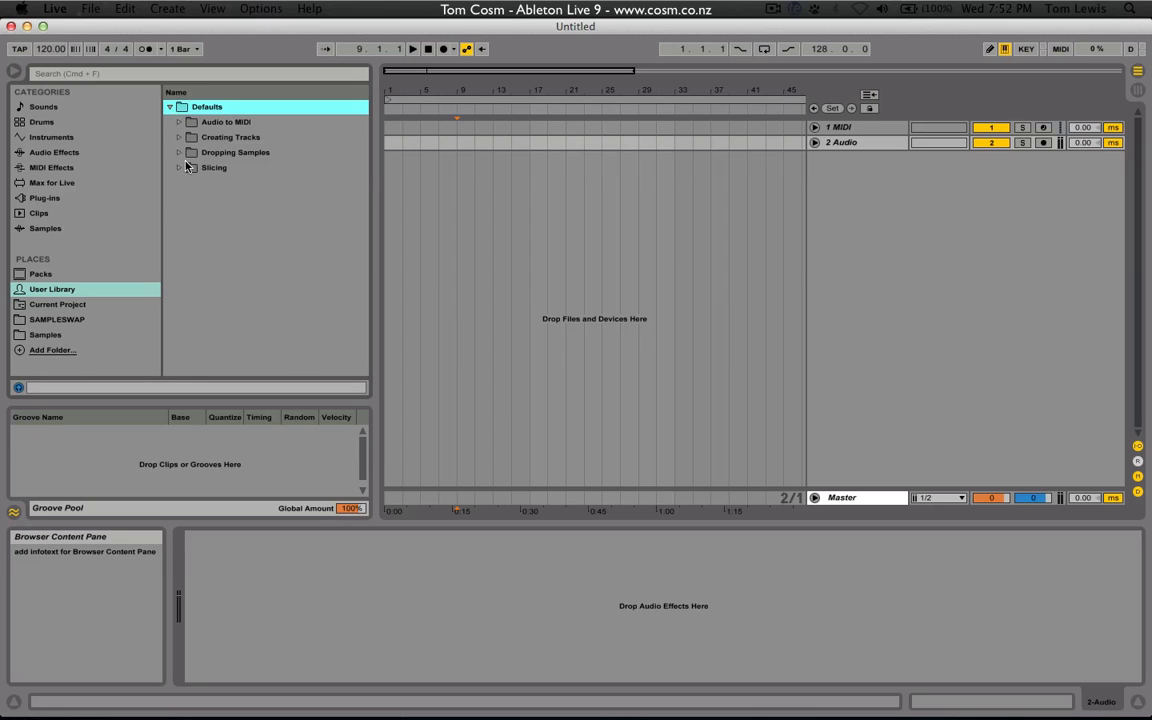
{"action": "left_click", "coordinate": [180, 169]}
{"action": "left_click", "coordinate": [179, 154]}
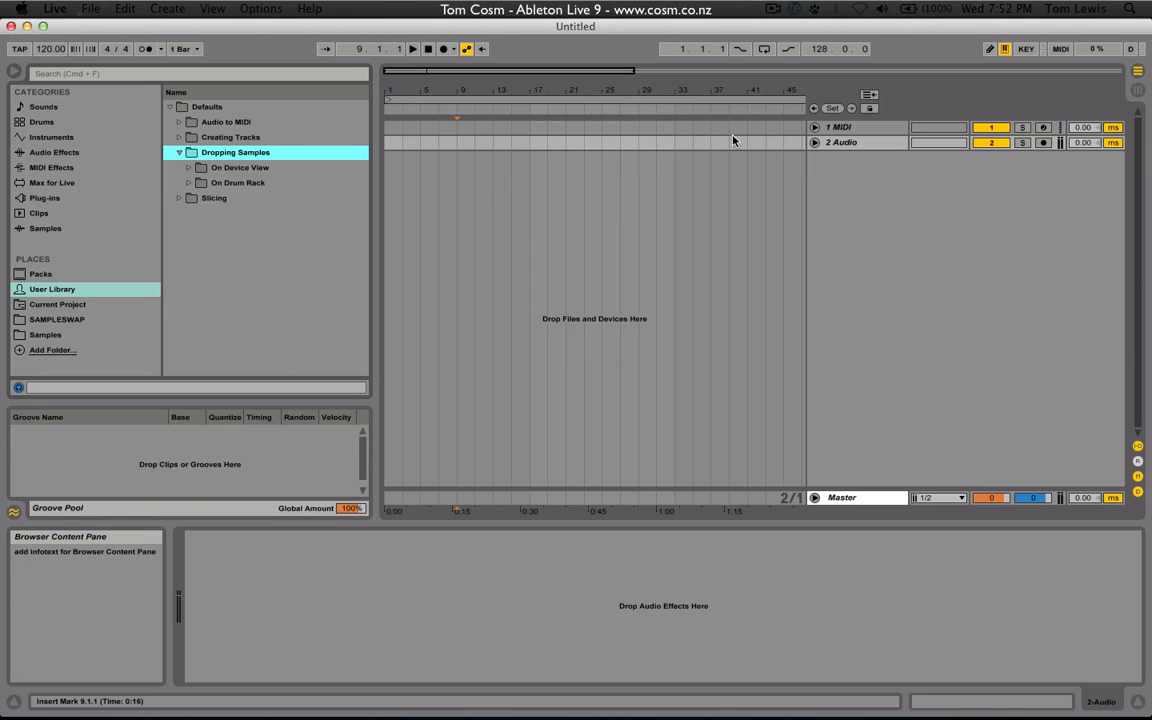
Unfold the 1 MIDI track and check its option for saving it as the default MIDI track
{"action": "left_click", "coordinate": [843, 130]}
{"action": "left_click", "coordinate": [815, 128]}
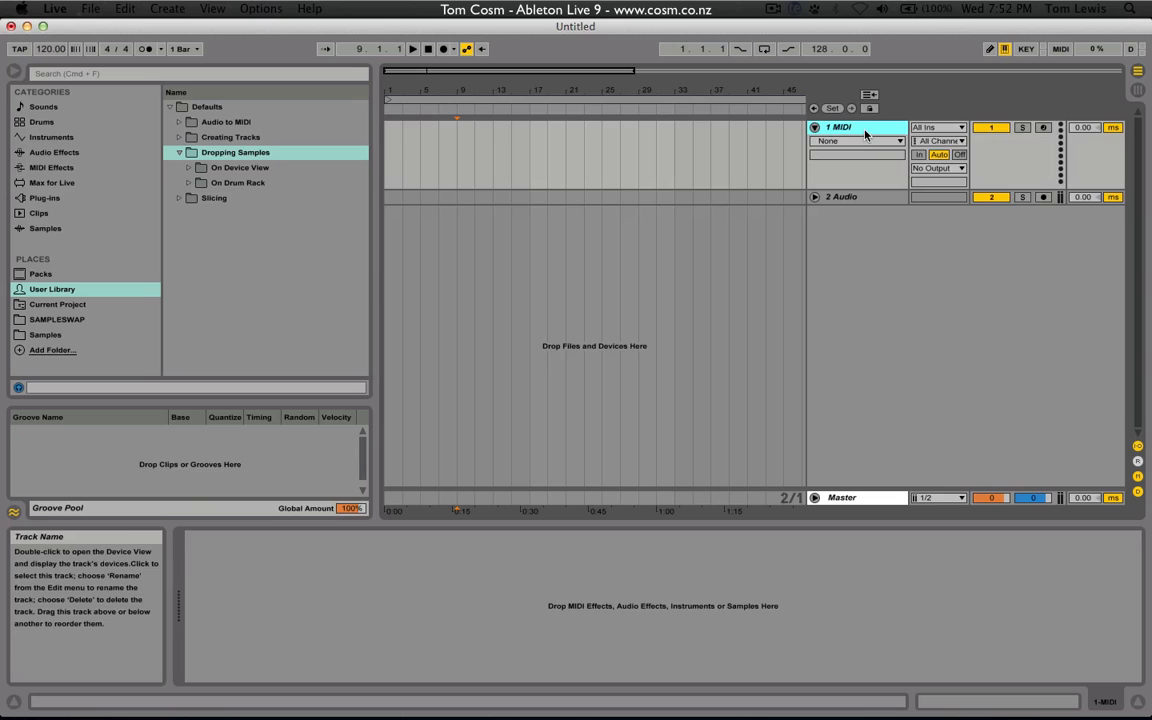
{"action": "right_click", "coordinate": [864, 130]}
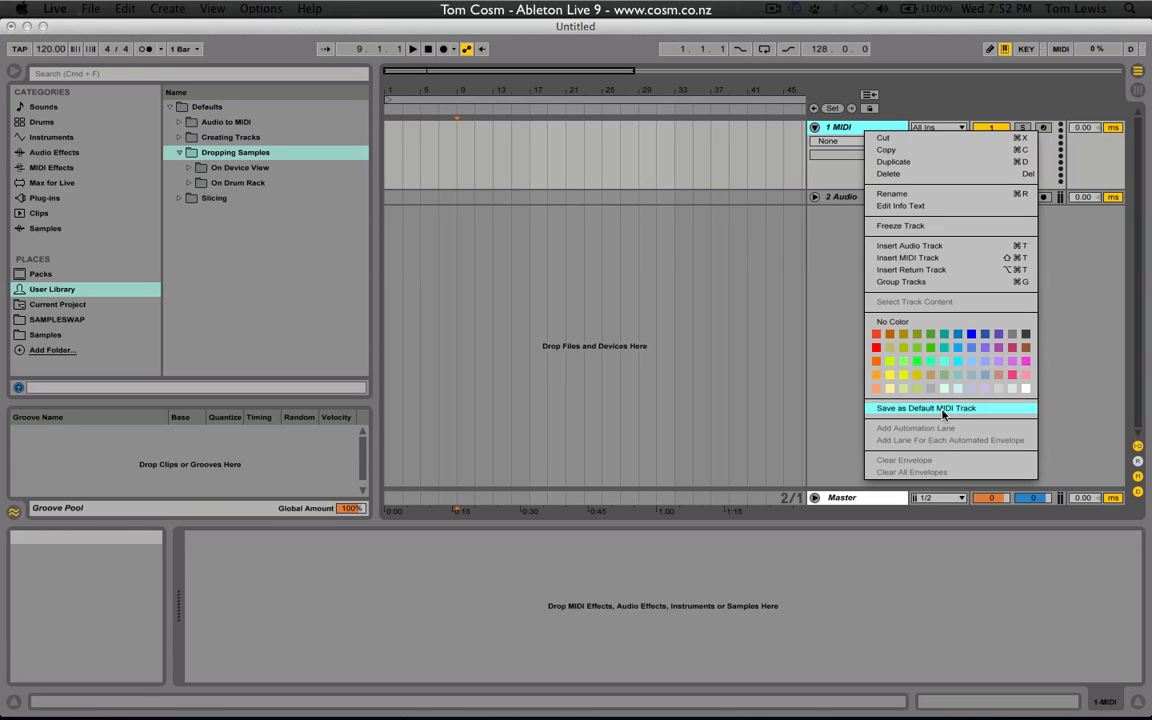
{"action": "left_click", "coordinate": [181, 141]}
Expand the Creating Tracks defaults folder, and view the contents of Current Project and the Samples category
{"action": "left_click", "coordinate": [181, 141]}
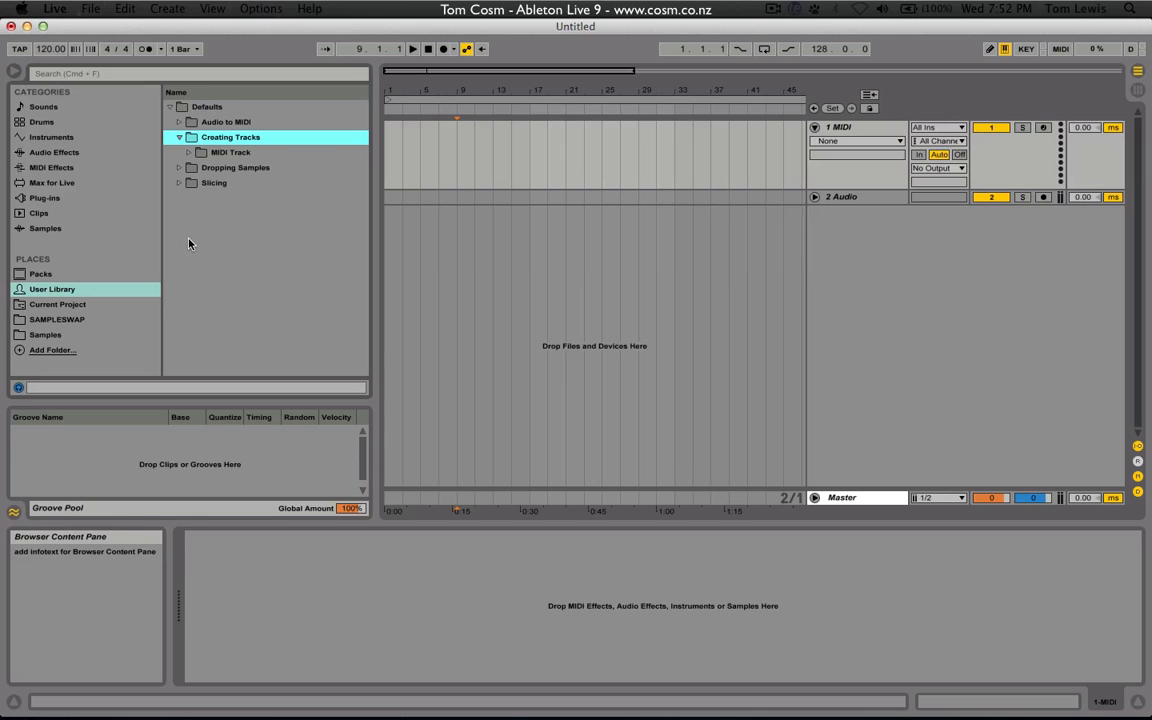
{"action": "left_click", "coordinate": [98, 304]}
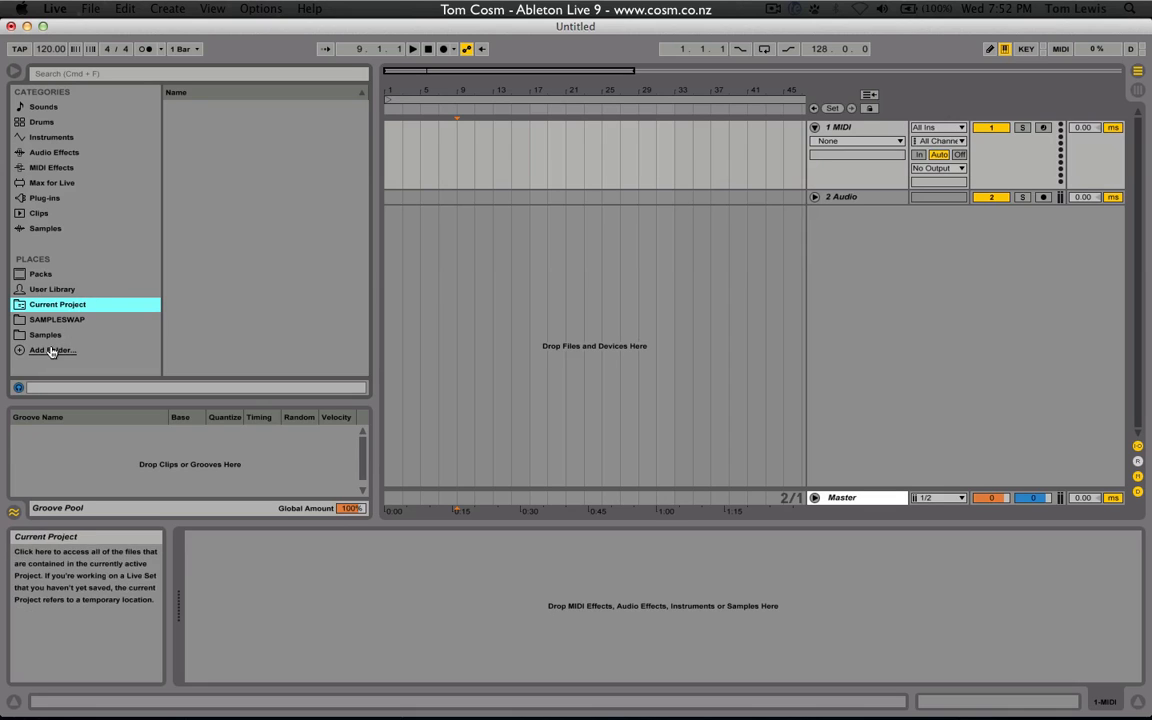
{"action": "left_click", "coordinate": [66, 228]}
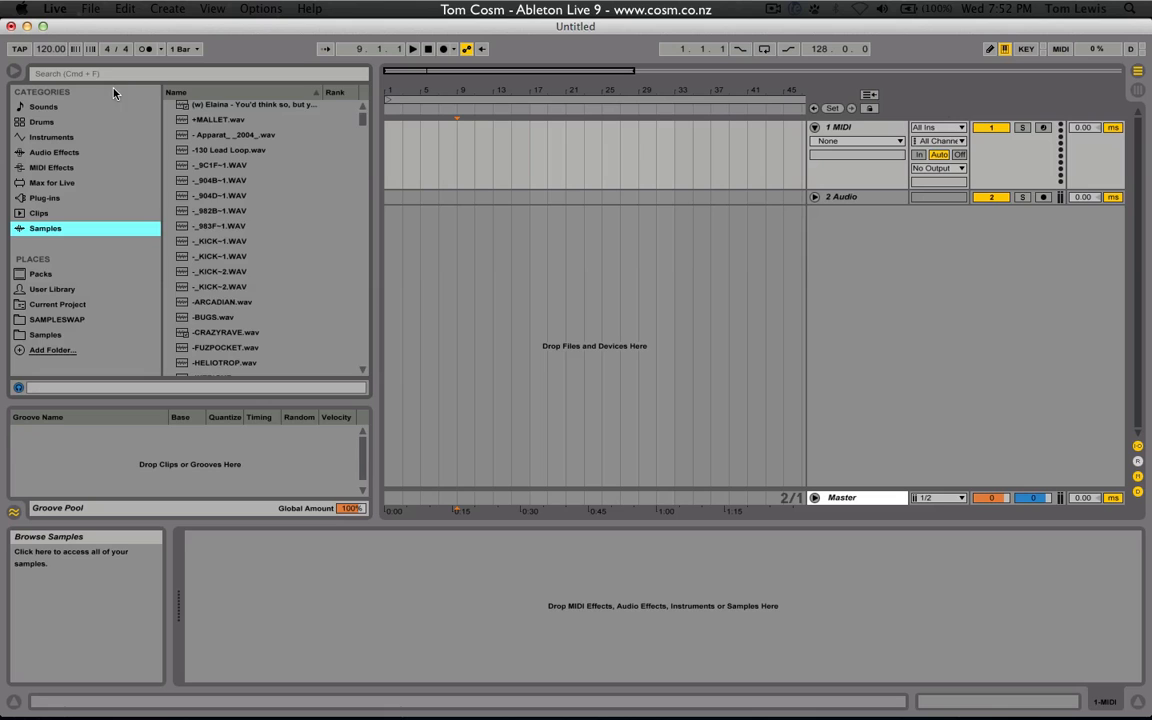
{"action": "left_click", "coordinate": [90, 74]}
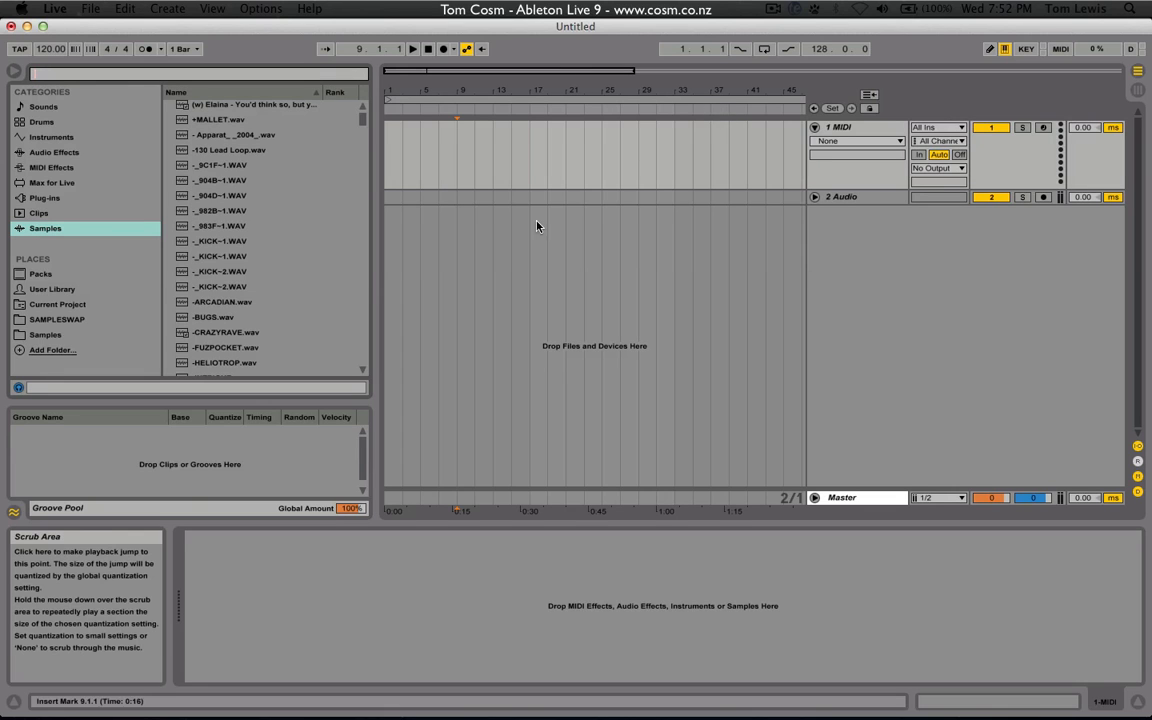
Switch from the arrangement to Session View and list the library's Clips near the beginning
{"action": "left_click", "coordinate": [830, 130]}
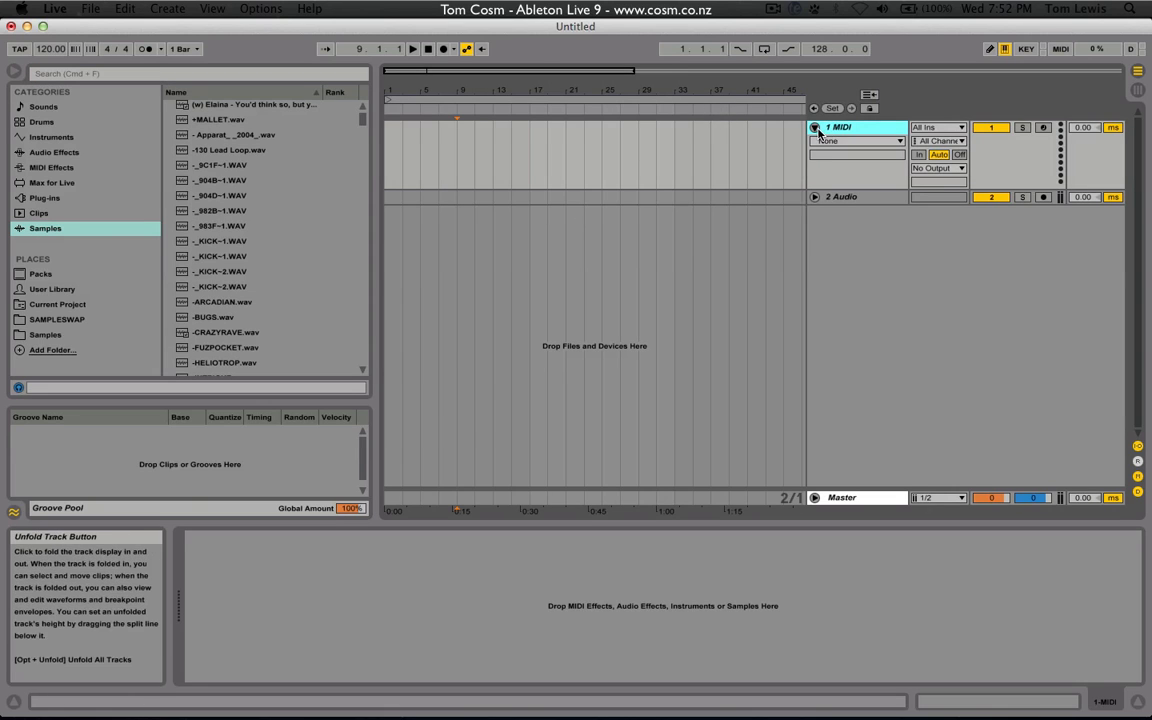
{"action": "key", "text": "Tab"}
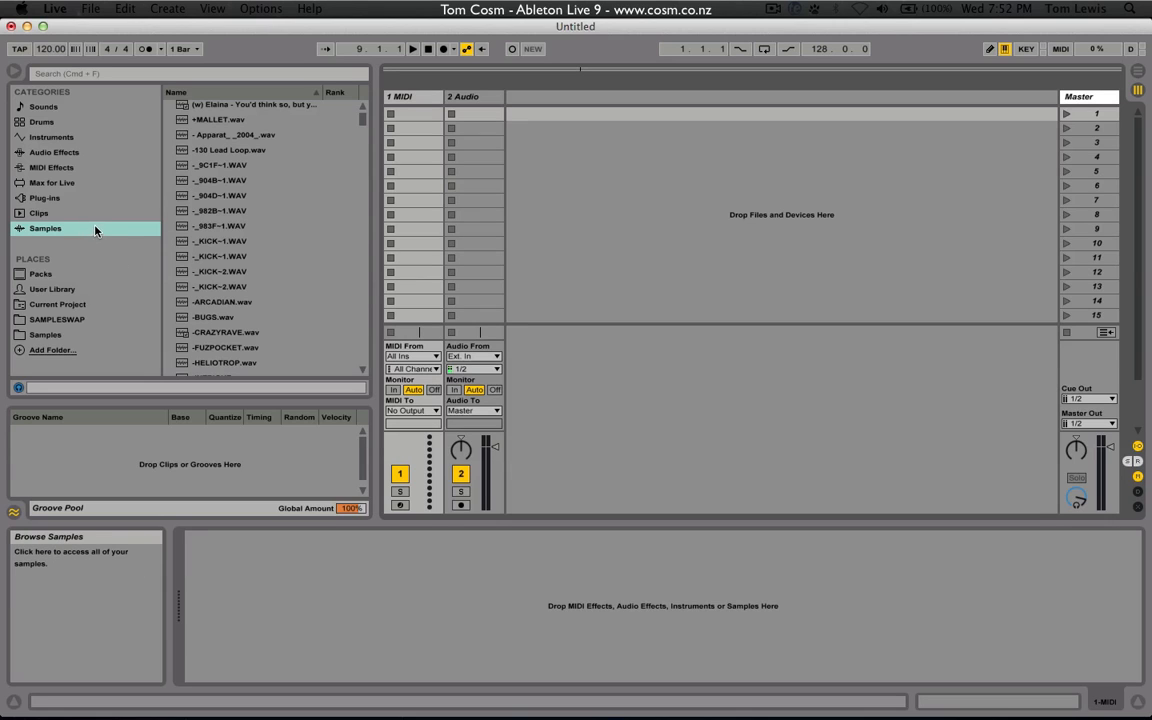
{"action": "left_click", "coordinate": [71, 212]}
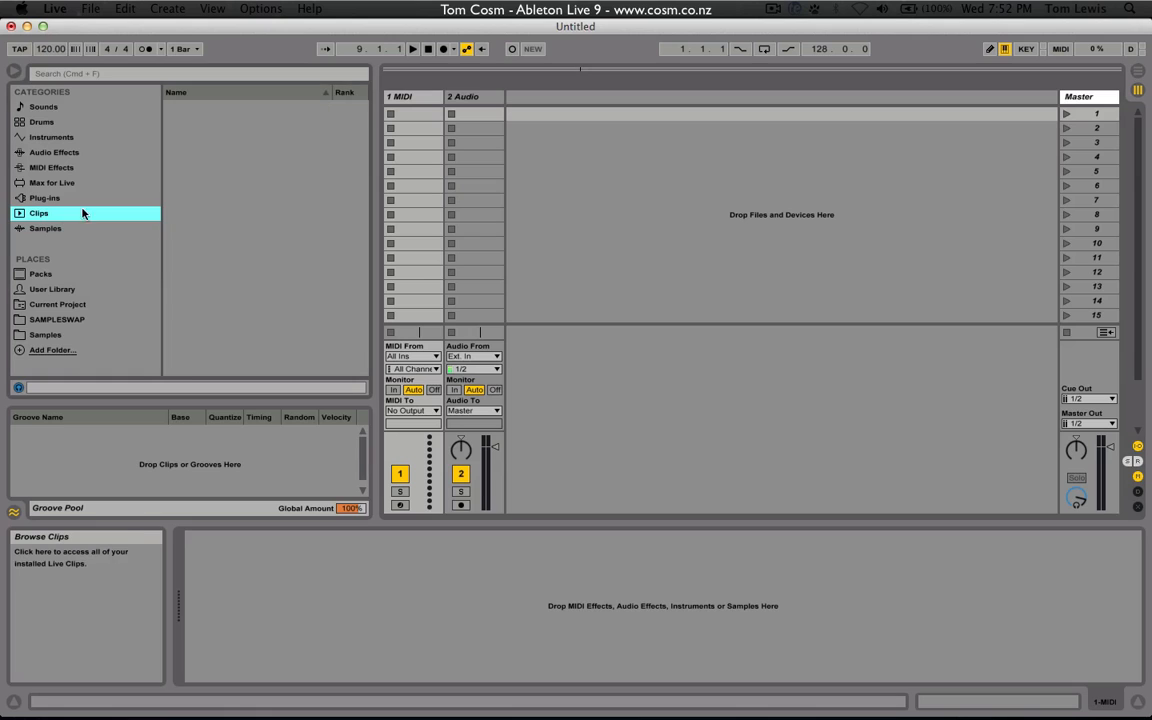
{"action": "scroll", "coordinate": [213, 110], "scroll_direction": "up", "scroll_amount": 6}
{"action": "scroll", "coordinate": [240, 114], "scroll_direction": "up", "scroll_amount": 8}
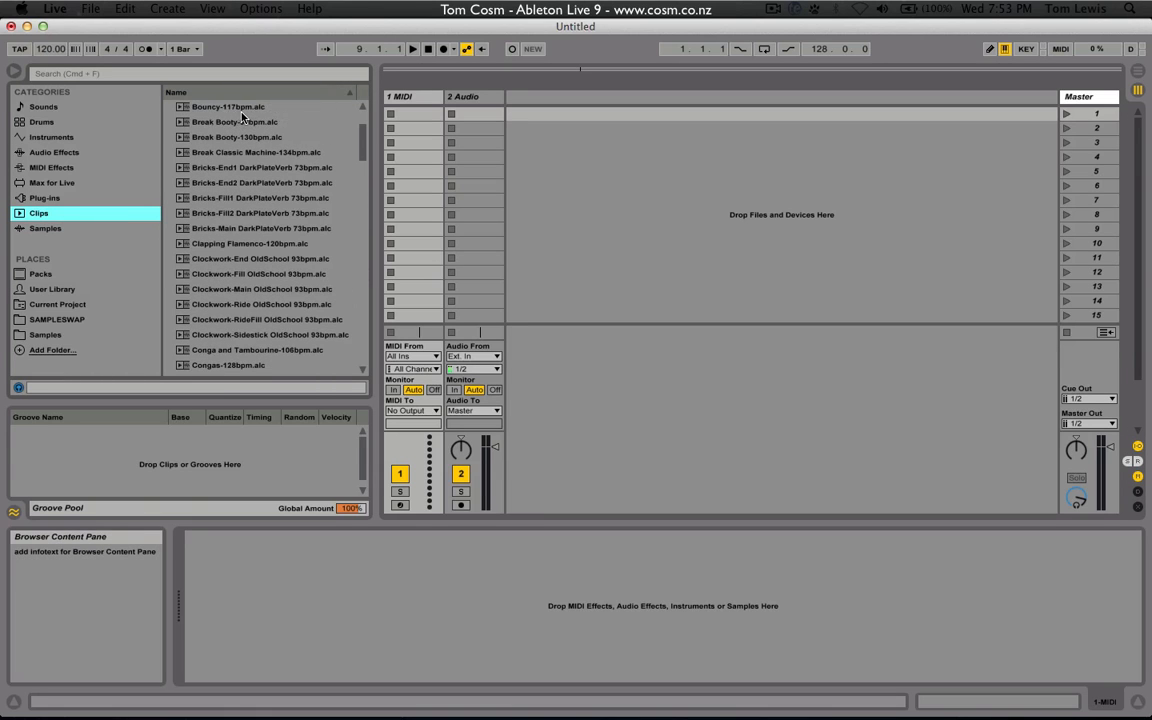
Preview several clips in the Clips category, including Clockwork-End OldSchool 93bpm, Deep House-120bpm, FortKnox-Fill2 and Funk-111bpm
{"action": "left_click", "coordinate": [241, 111]}
{"action": "left_click", "coordinate": [245, 123]}
{"action": "scroll", "coordinate": [267, 178], "scroll_direction": "down", "scroll_amount": 3}
{"action": "left_click", "coordinate": [267, 183]}
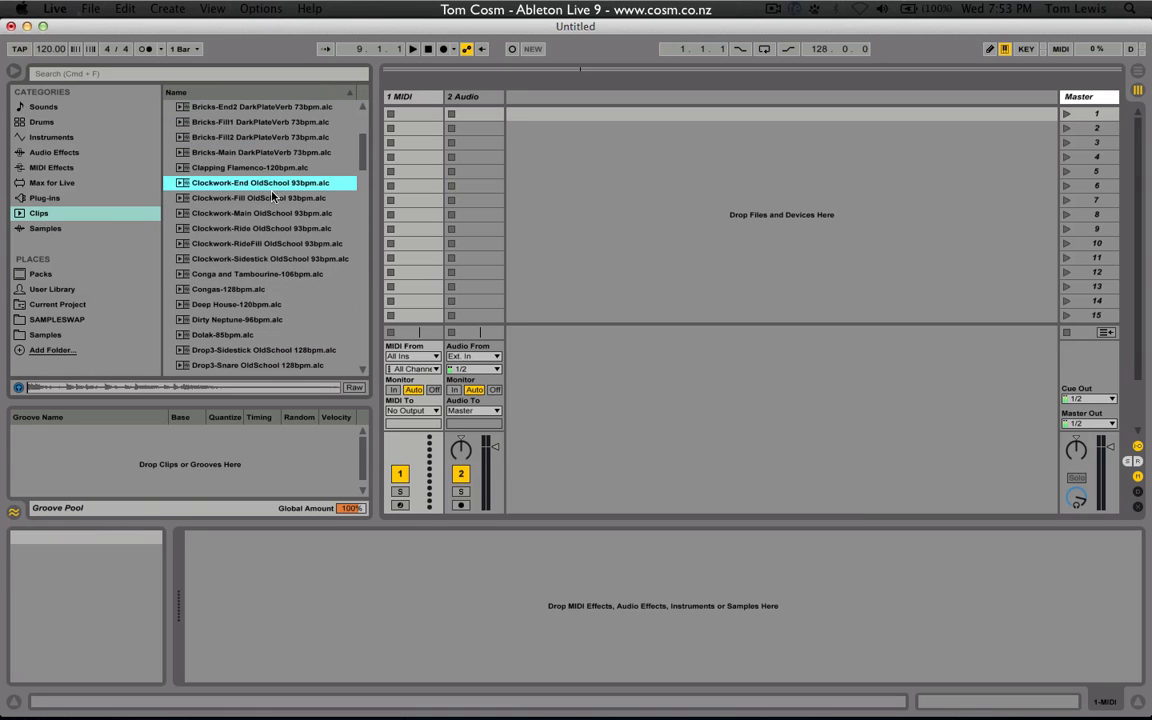
{"action": "scroll", "coordinate": [260, 185], "scroll_direction": "down", "scroll_amount": 3}
{"action": "left_click", "coordinate": [232, 211]}
{"action": "left_click", "coordinate": [262, 258]}
{"action": "scroll", "coordinate": [250, 230], "scroll_direction": "down", "scroll_amount": 18}
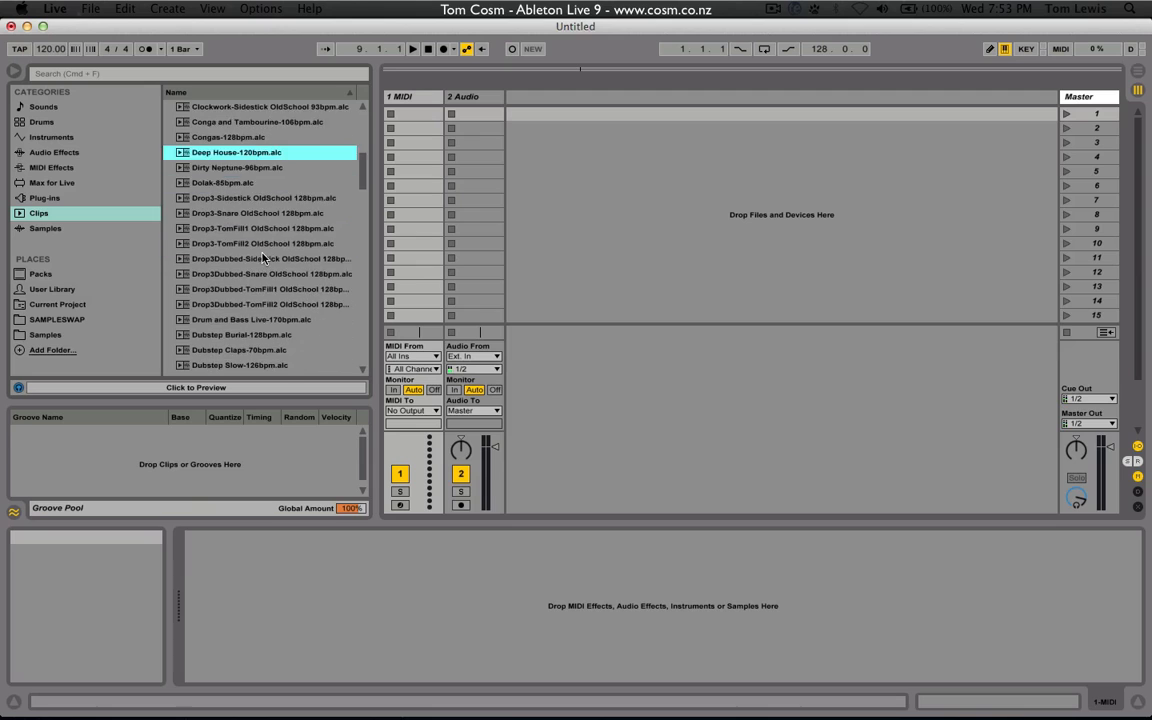
{"action": "left_click", "coordinate": [262, 312]}
{"action": "scroll", "coordinate": [265, 327], "scroll_direction": "down", "scroll_amount": 6}
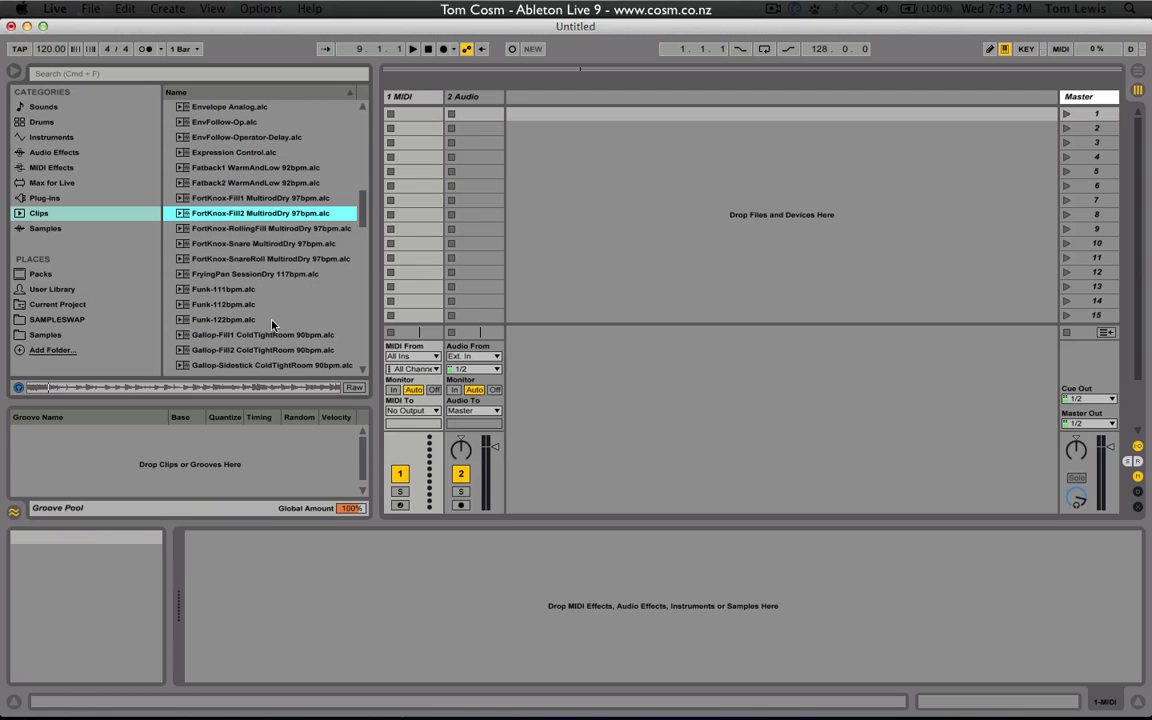
{"action": "left_click", "coordinate": [250, 304]}
{"action": "left_click", "coordinate": [249, 289]}
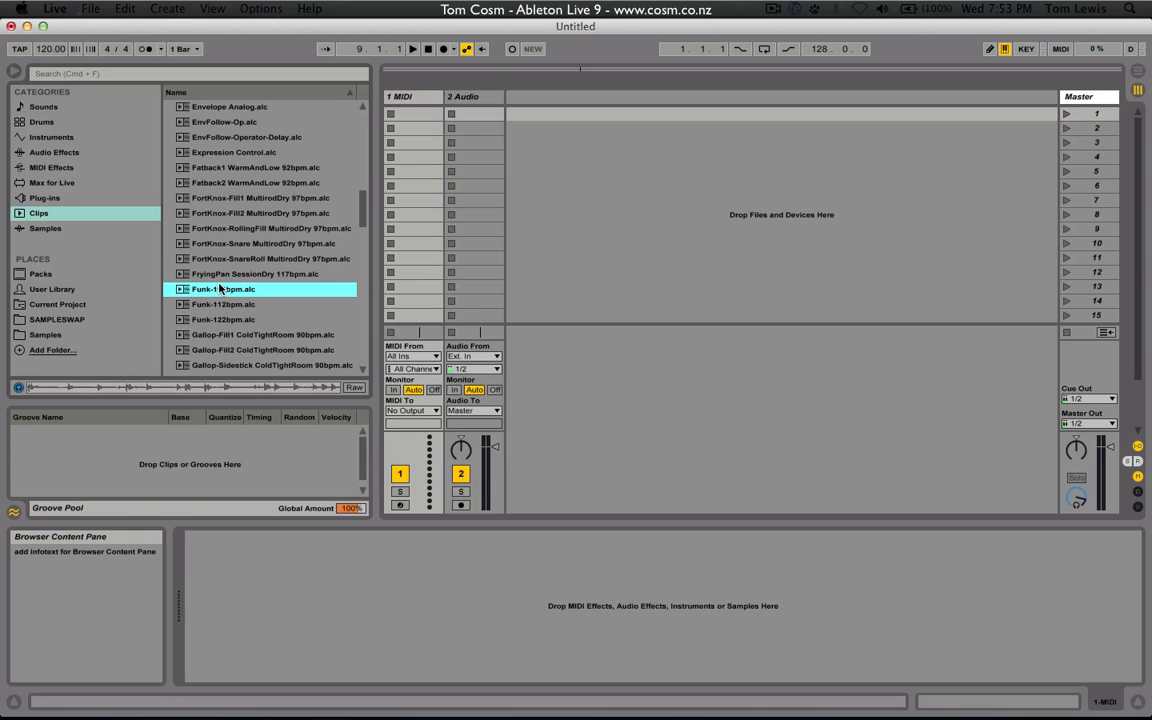
Load Funk-111bpm.alc into the first clip slot of the 2 Audio track and launch it
{"action": "left_click_drag", "start_coordinate": [220, 289], "coordinate": [476, 106]}
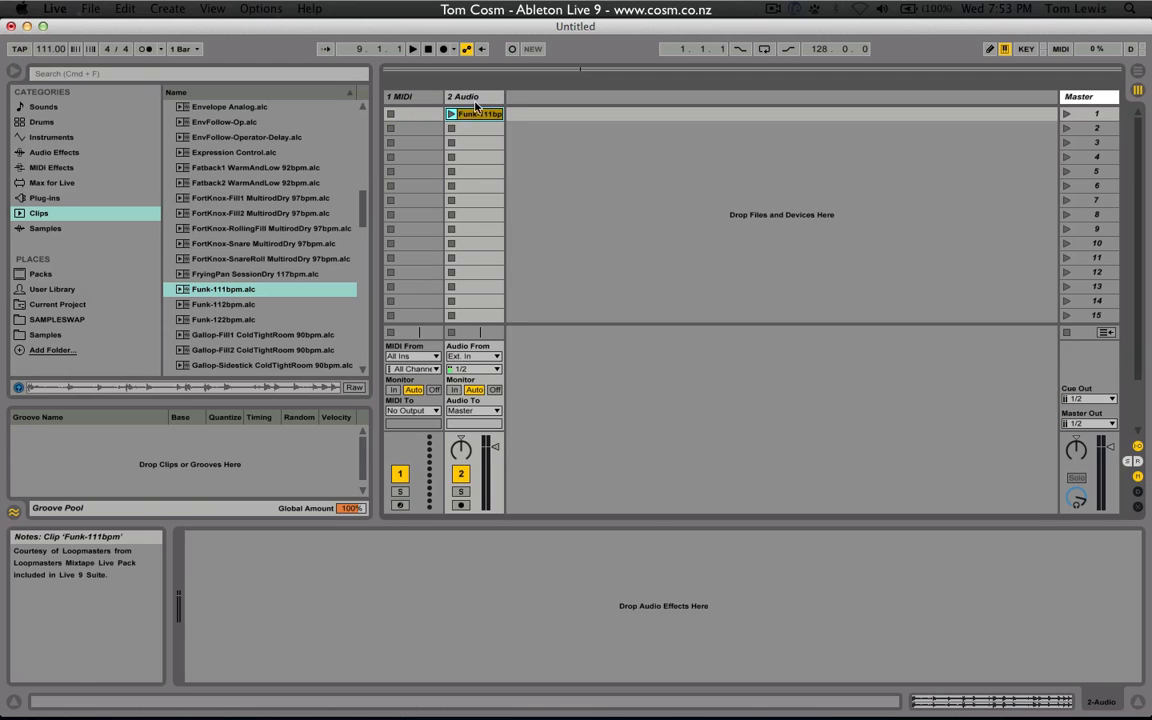
{"action": "left_click", "coordinate": [476, 113]}
{"action": "left_click", "coordinate": [452, 114]}
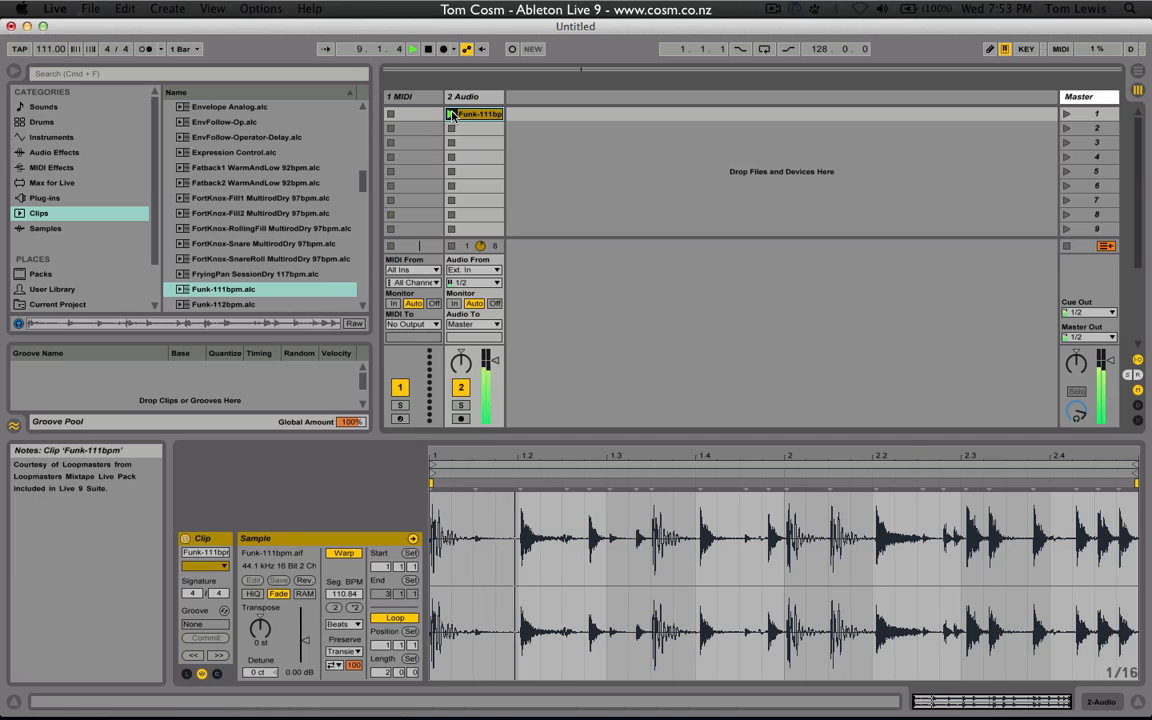
Convert the drums of the Funk-111bpm clip to a new MIDI track
{"action": "right_click", "coordinate": [472, 117]}
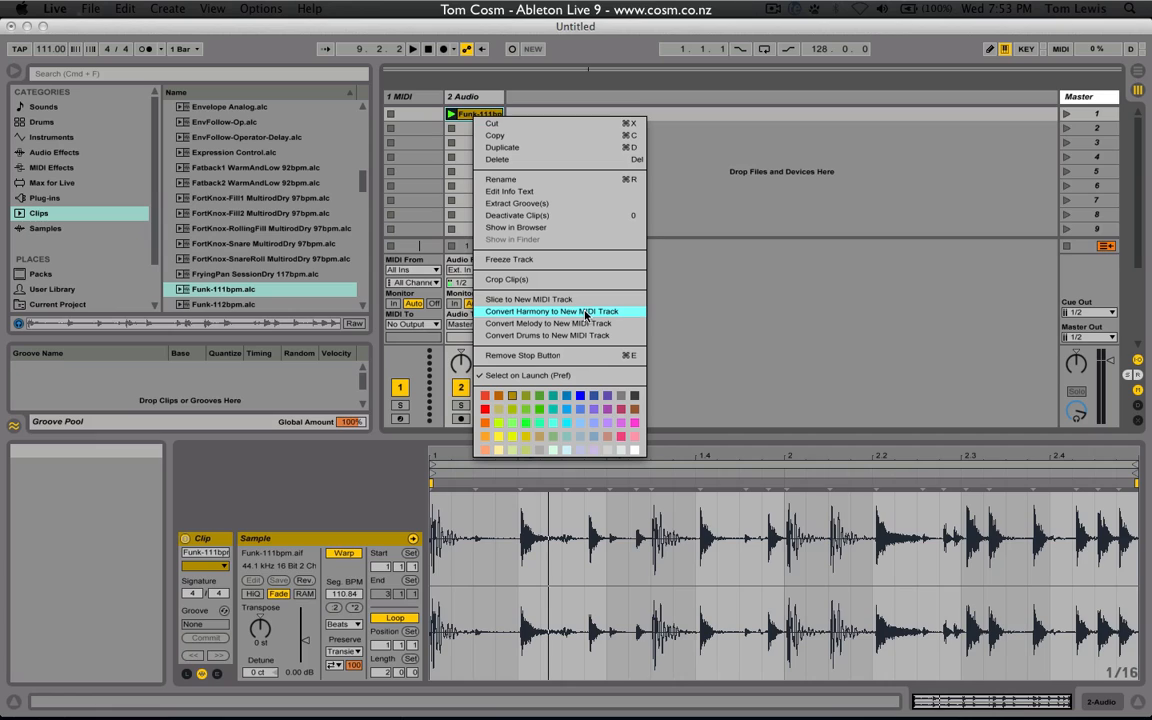
{"action": "left_click", "coordinate": [536, 337]}
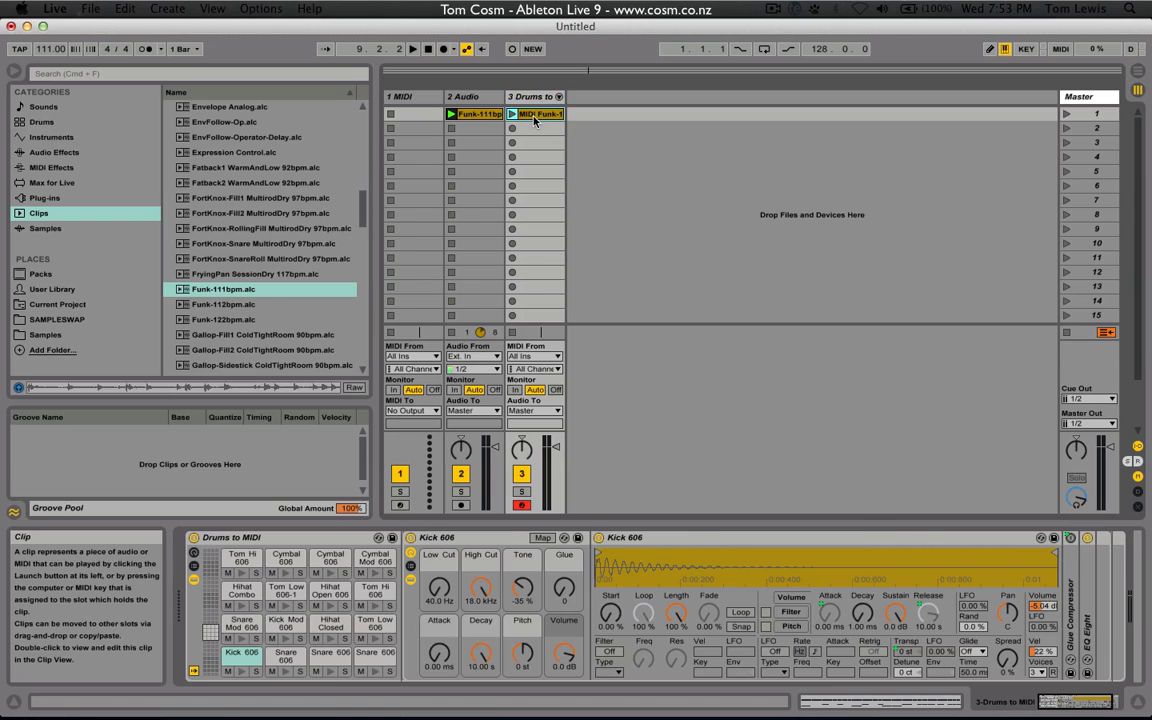
Compare the converted MIDI clip's notes with the Funk-111bpm audio waveform, and inspect the drum rack on the Drums to MIDI track
{"action": "double_click", "coordinate": [535, 115]}
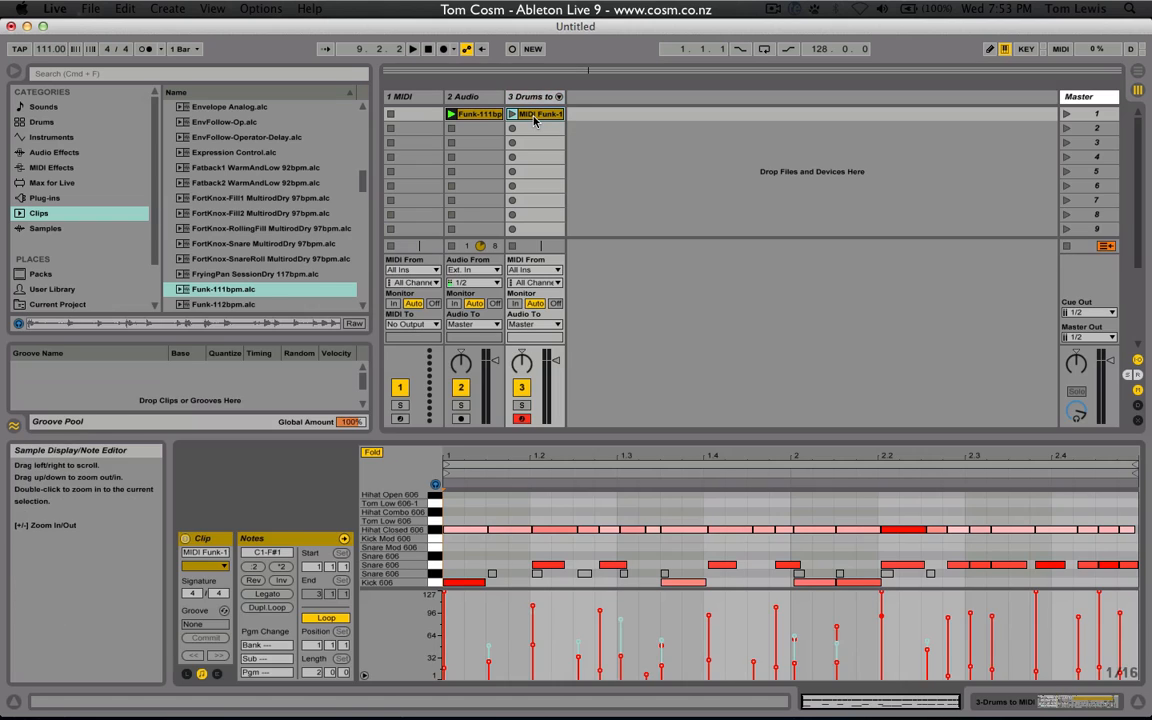
{"action": "left_click", "coordinate": [481, 115]}
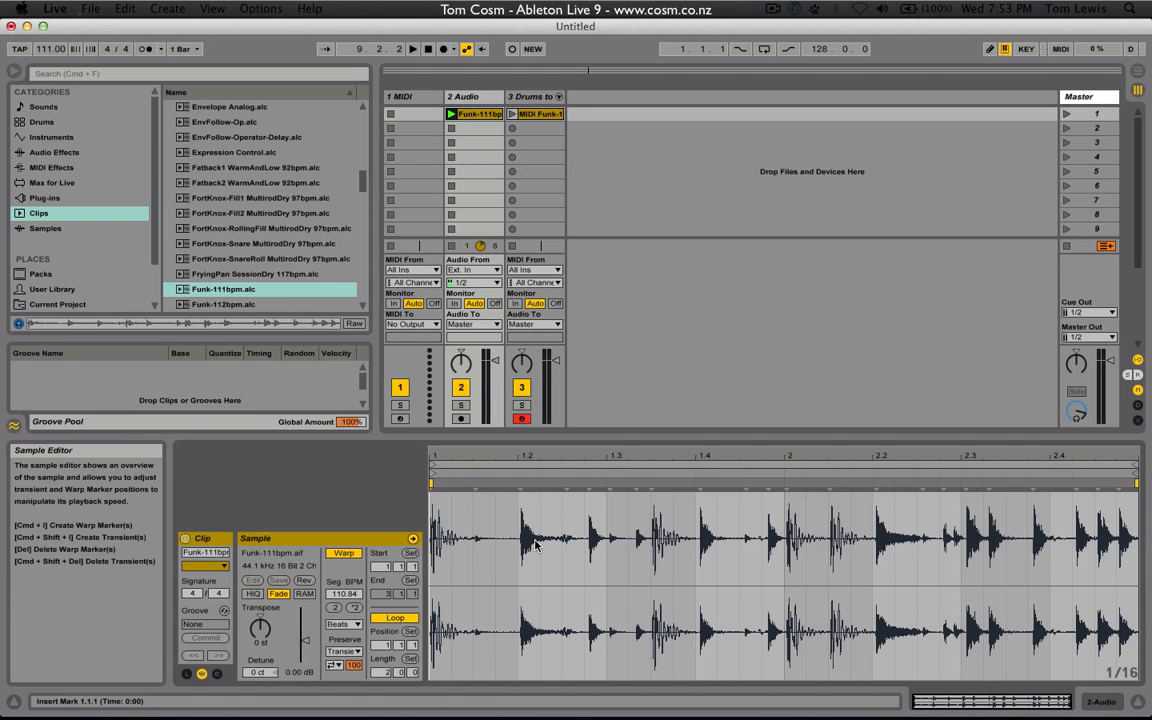
{"action": "left_click", "coordinate": [535, 114]}
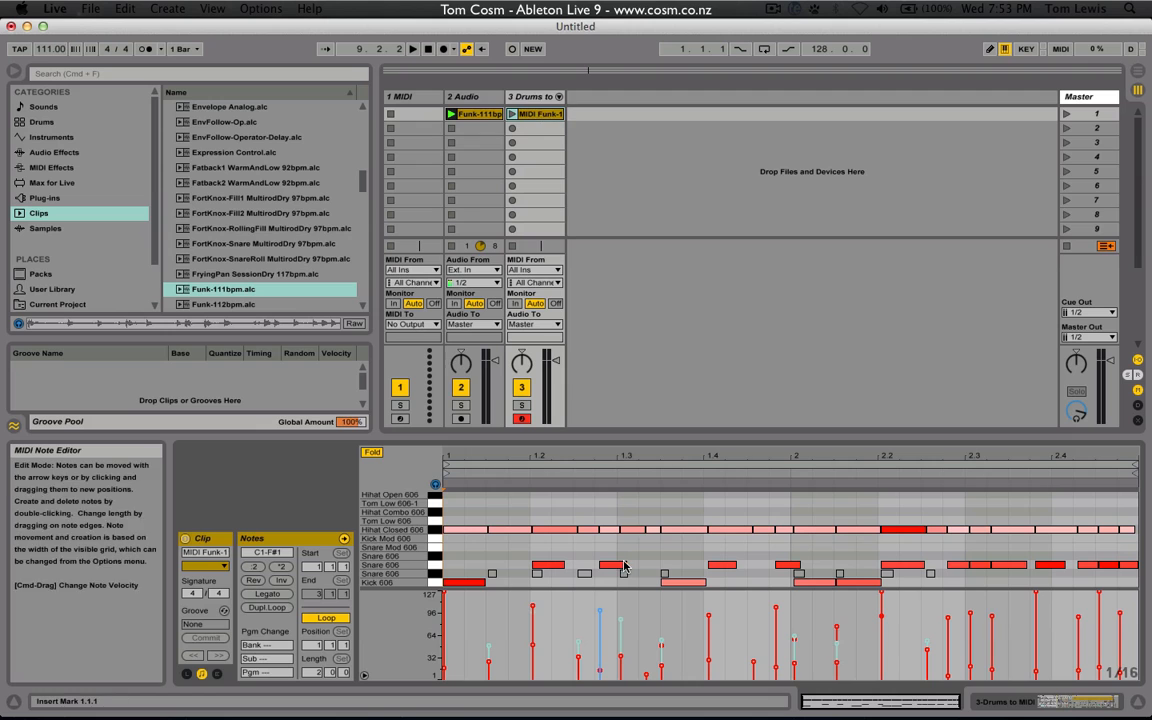
{"action": "left_click", "coordinate": [540, 97]}
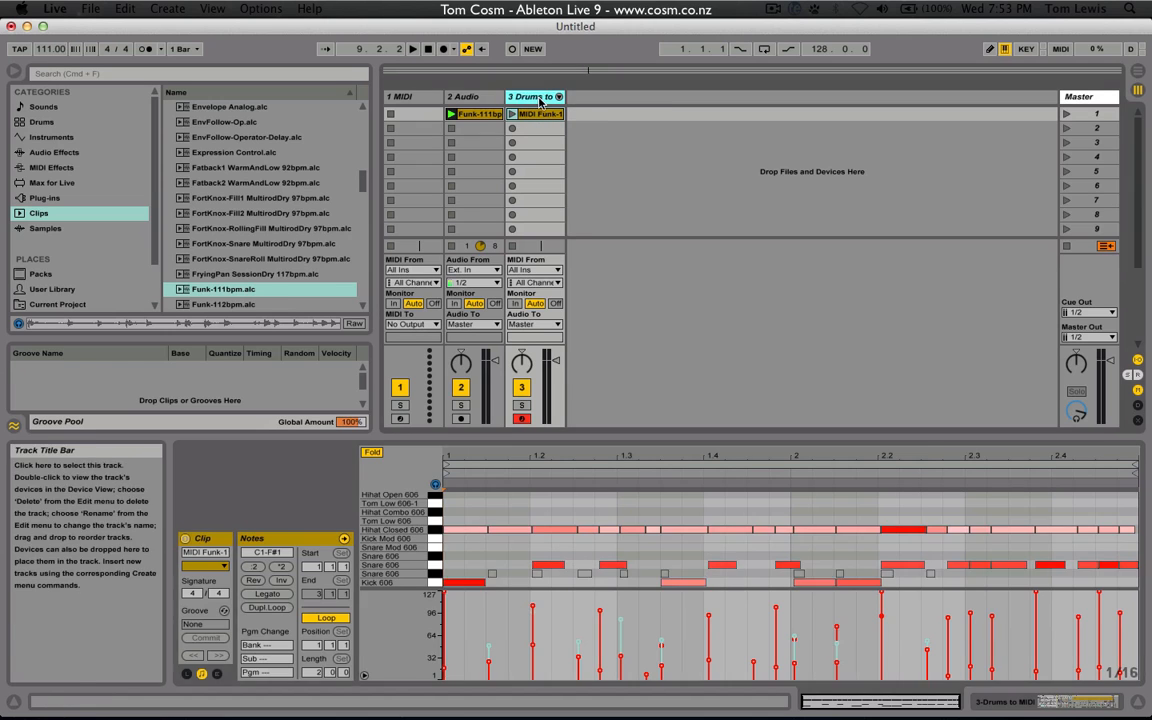
{"action": "double_click", "coordinate": [540, 97]}
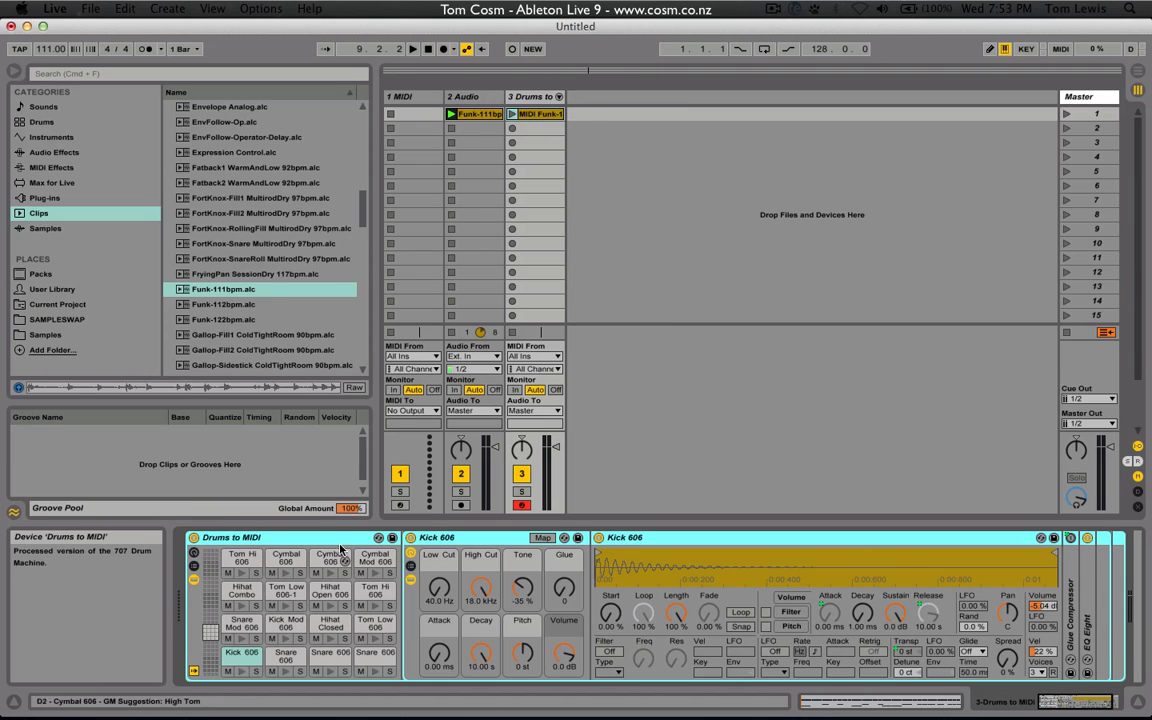
Stop the audio clip, launch the converted MIDI clip, and compare both clips by playing them together and soloing their tracks
{"action": "left_click", "coordinate": [452, 128]}
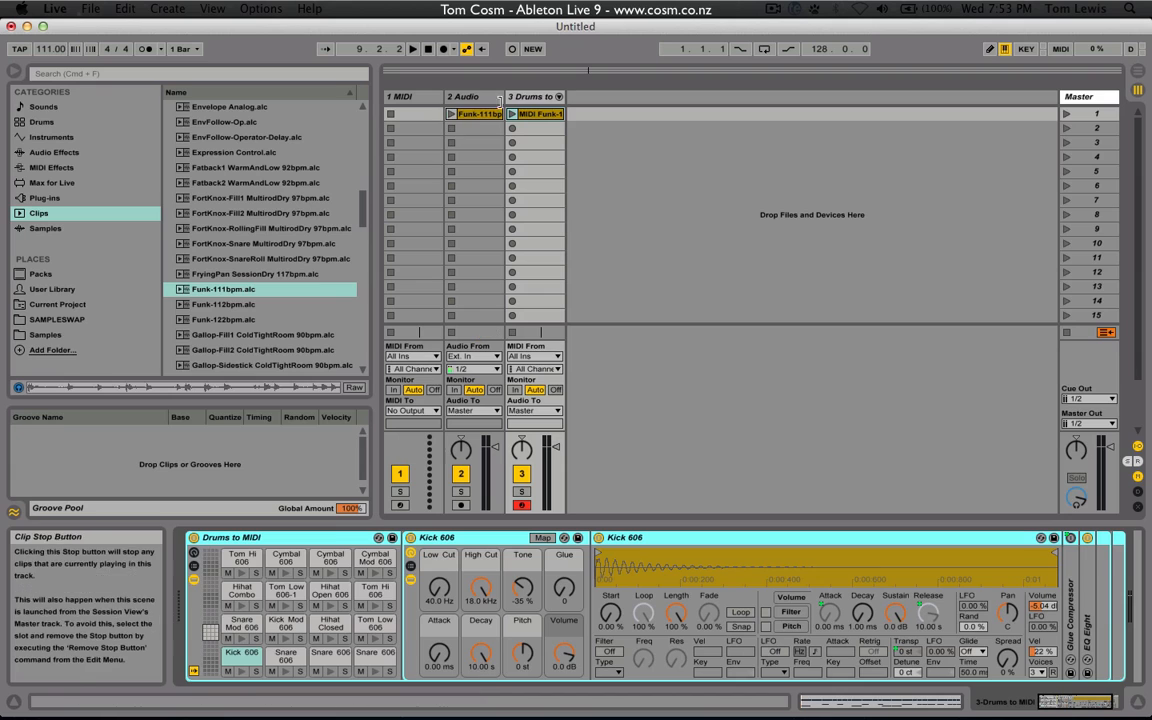
{"action": "left_click", "coordinate": [512, 114]}
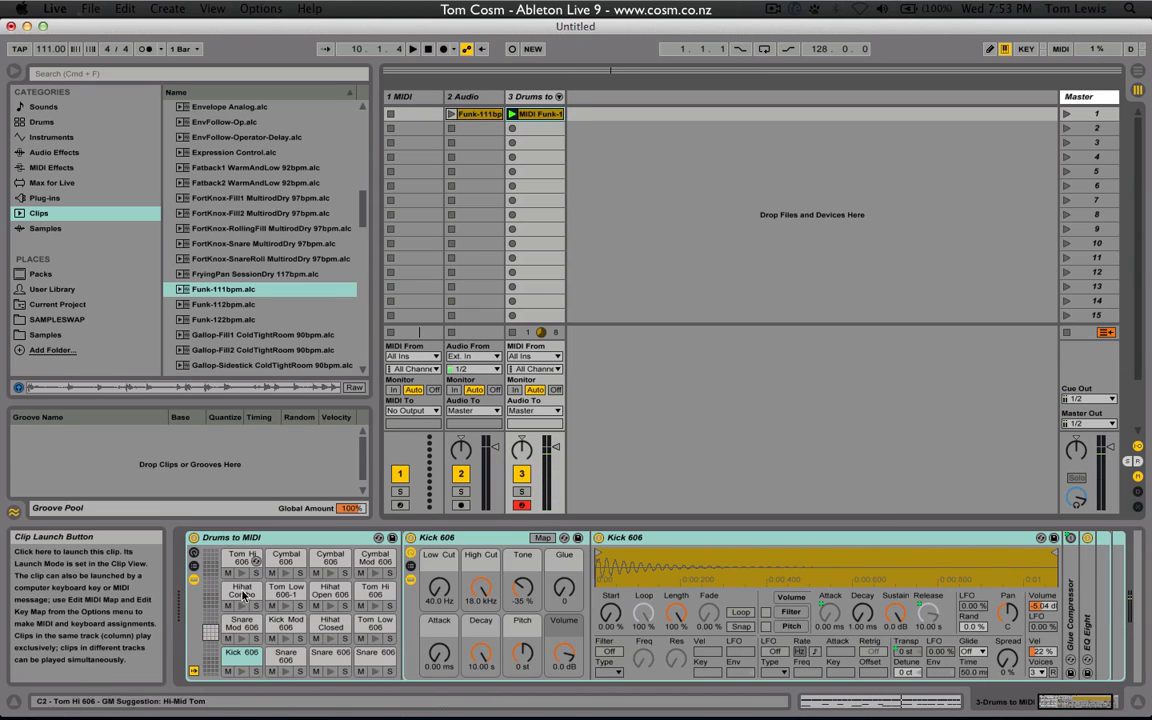
{"action": "left_click", "coordinate": [452, 115]}
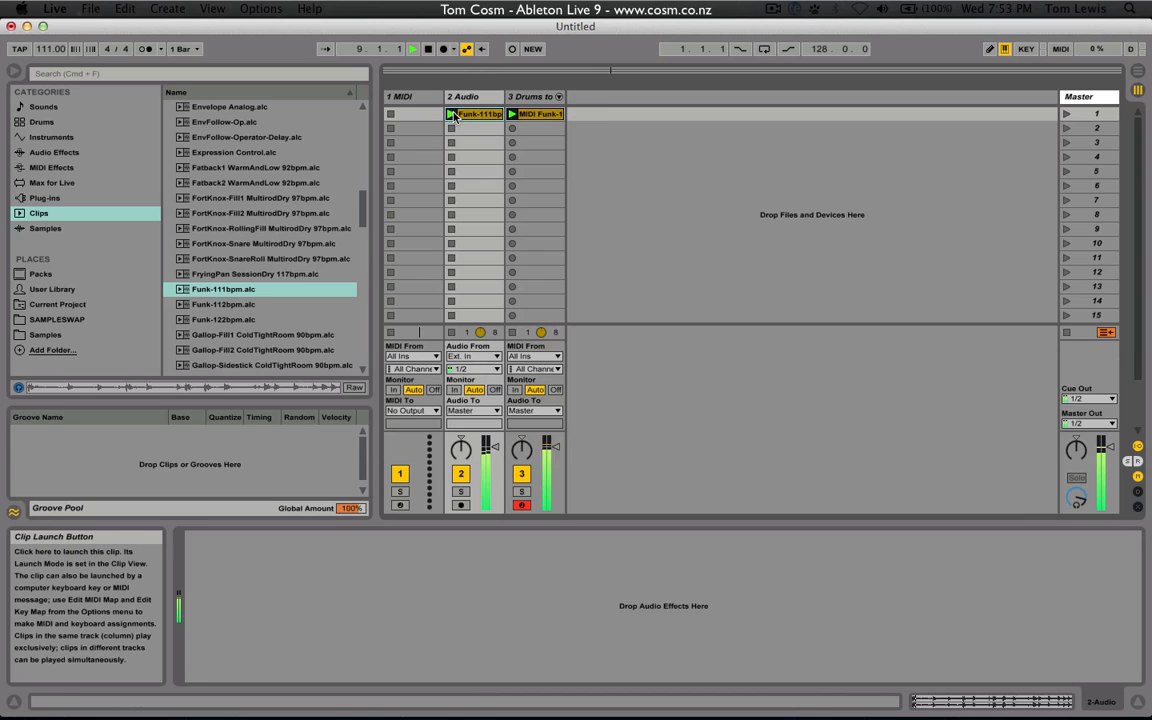
{"action": "left_click", "coordinate": [461, 491]}
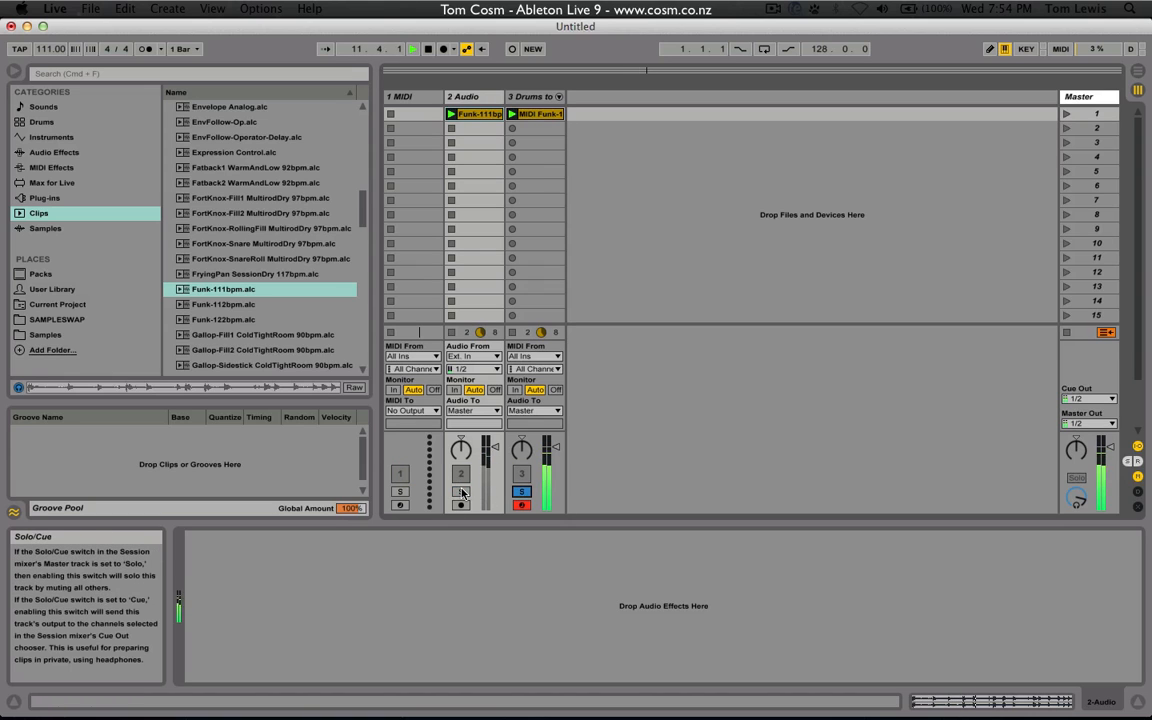
{"action": "left_click", "coordinate": [461, 491]}
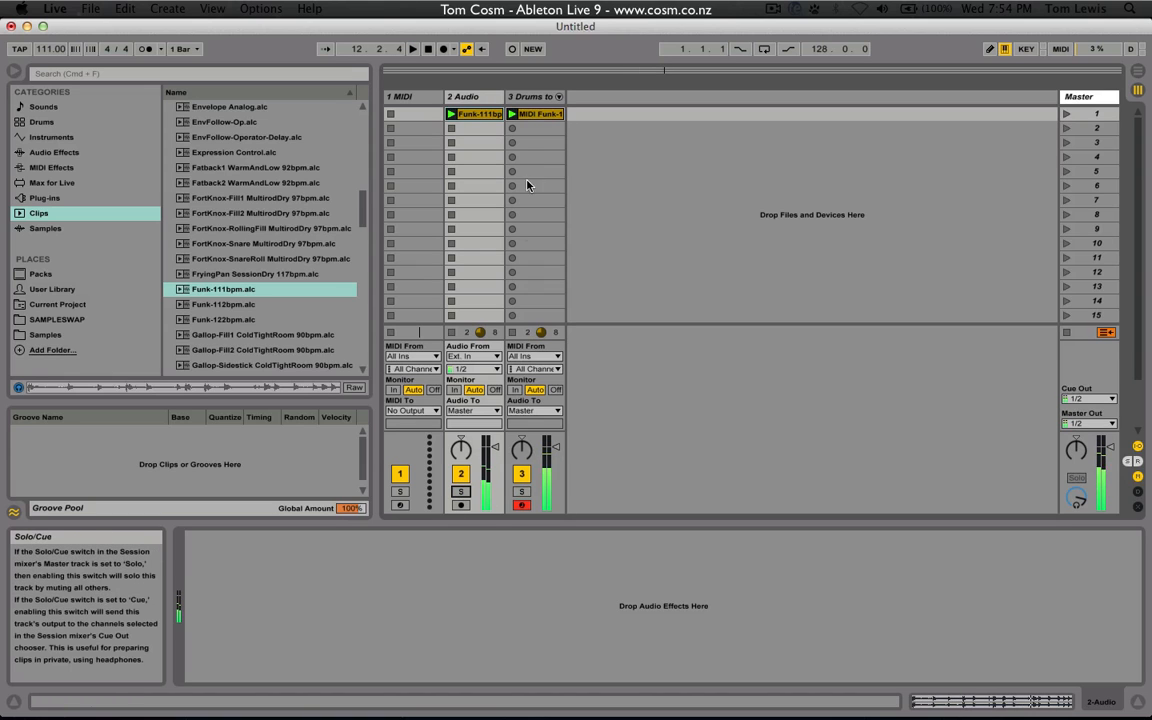
Extract the groove from the converted MIDI Funk-111bpm clip into the Groove Pool
{"action": "right_click", "coordinate": [535, 117]}
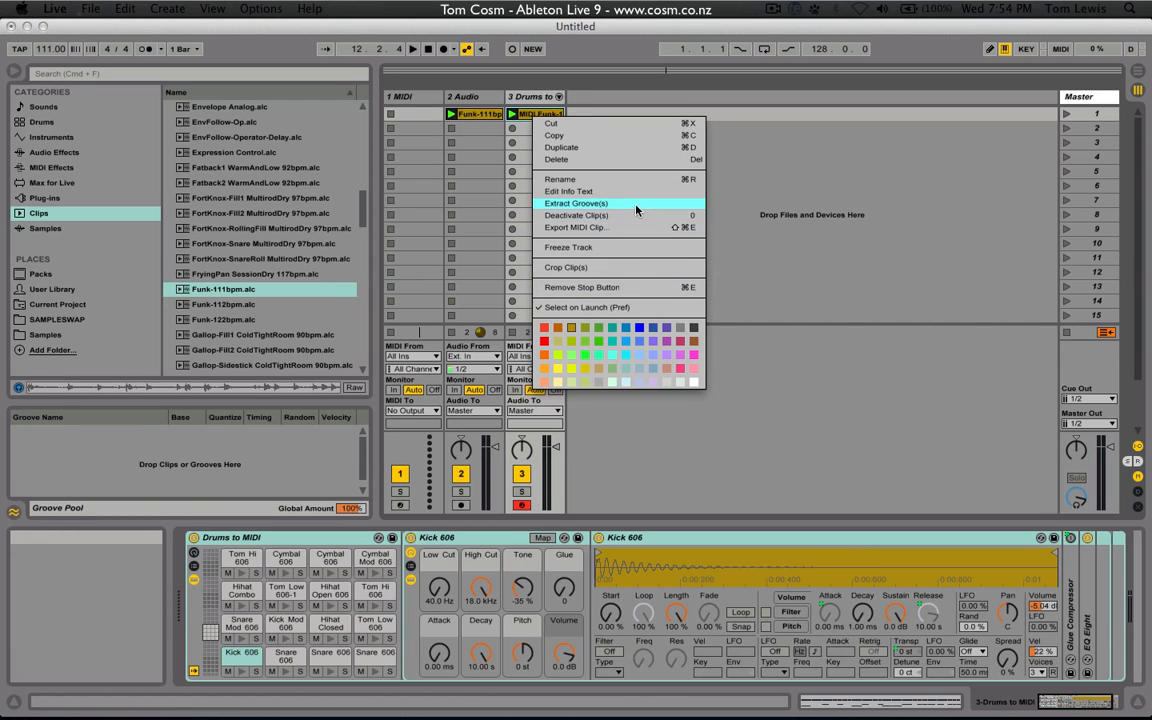
{"action": "left_click", "coordinate": [575, 203]}
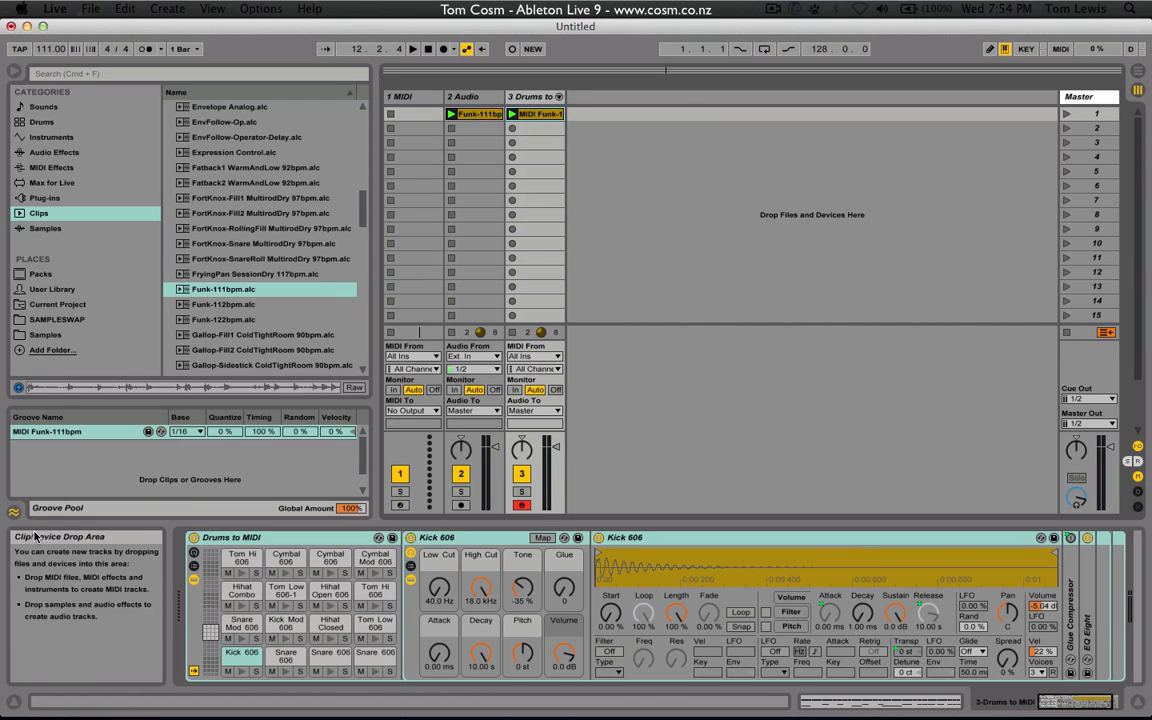
Delete the 2 Audio track and launch the converted MIDI clip on the remaining drum track
{"action": "left_click", "coordinate": [465, 96]}
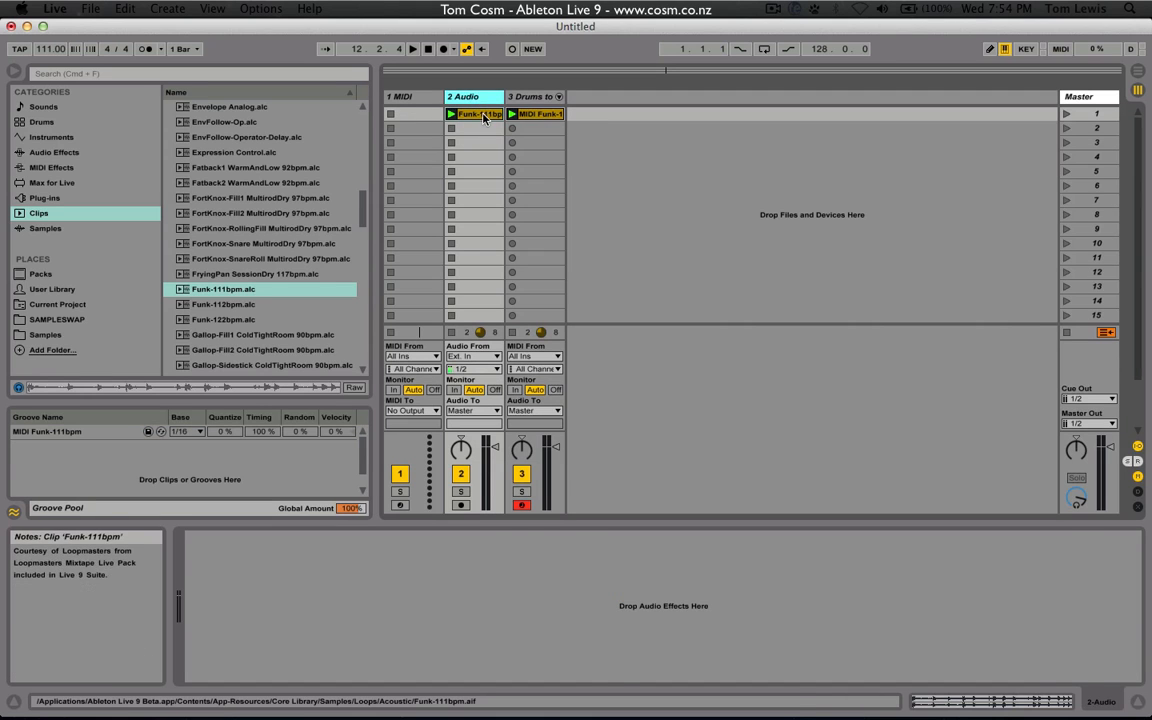
{"action": "key", "text": "Delete"}
{"action": "left_click", "coordinate": [450, 114]}
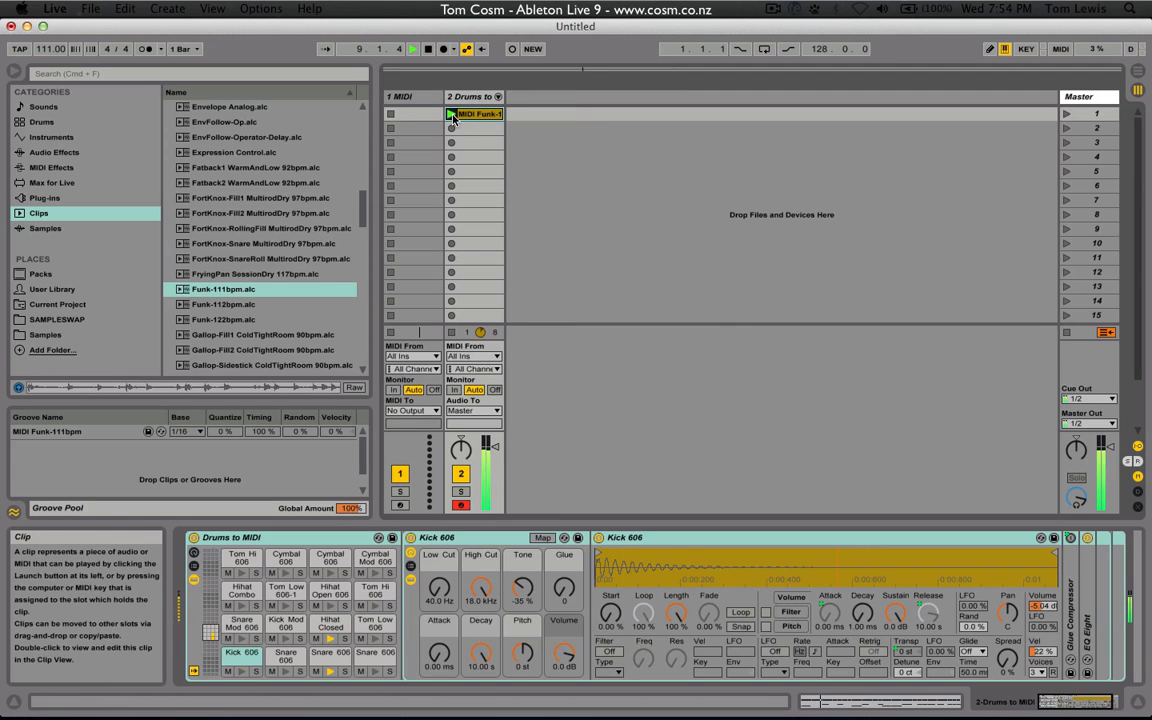
Preview drum kits in the Session Drums Studio pack, including Kit-AmbientLoudPunch, Kit-BrightRoom, Kit-ColdTightRoom, Kit-SteelyTight and Kit-StudioBasic
{"action": "left_click", "coordinate": [130, 274]}
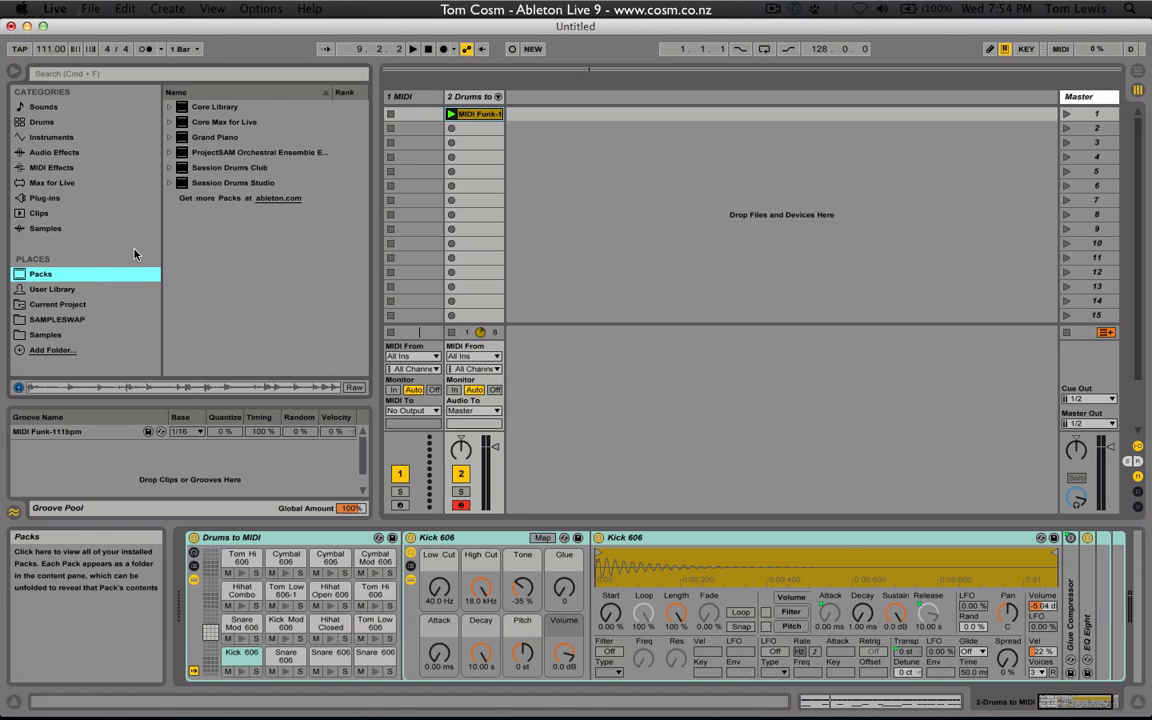
{"action": "left_click", "coordinate": [170, 184]}
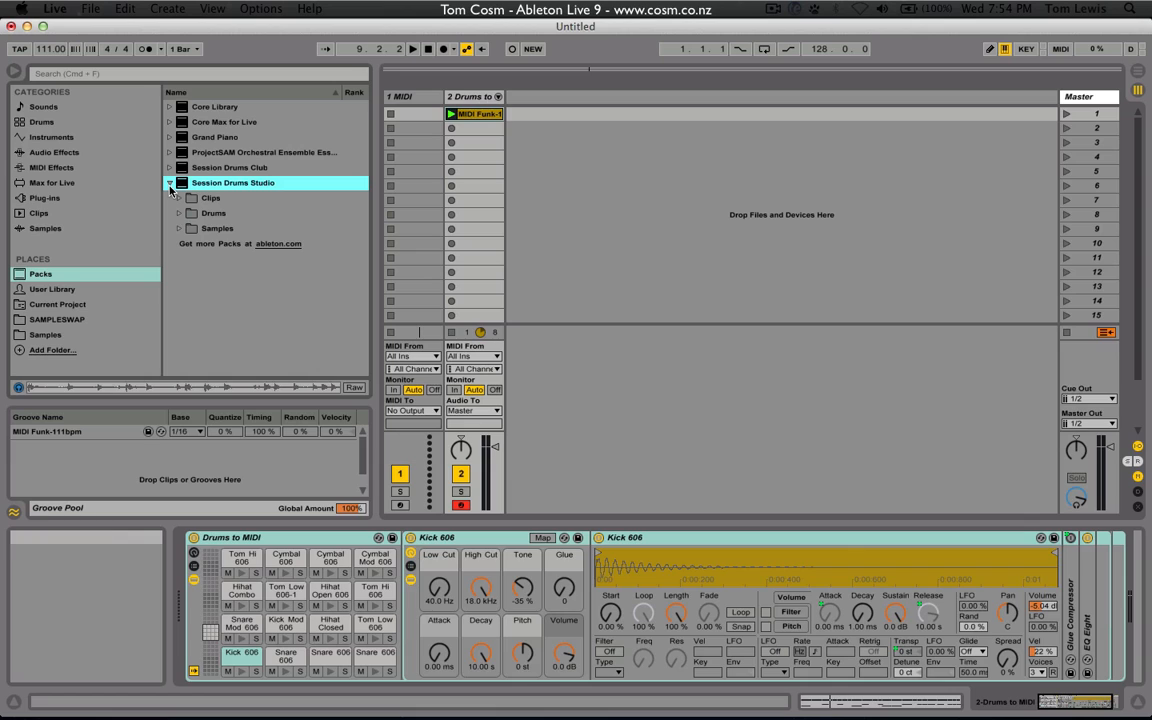
{"action": "left_click", "coordinate": [177, 214]}
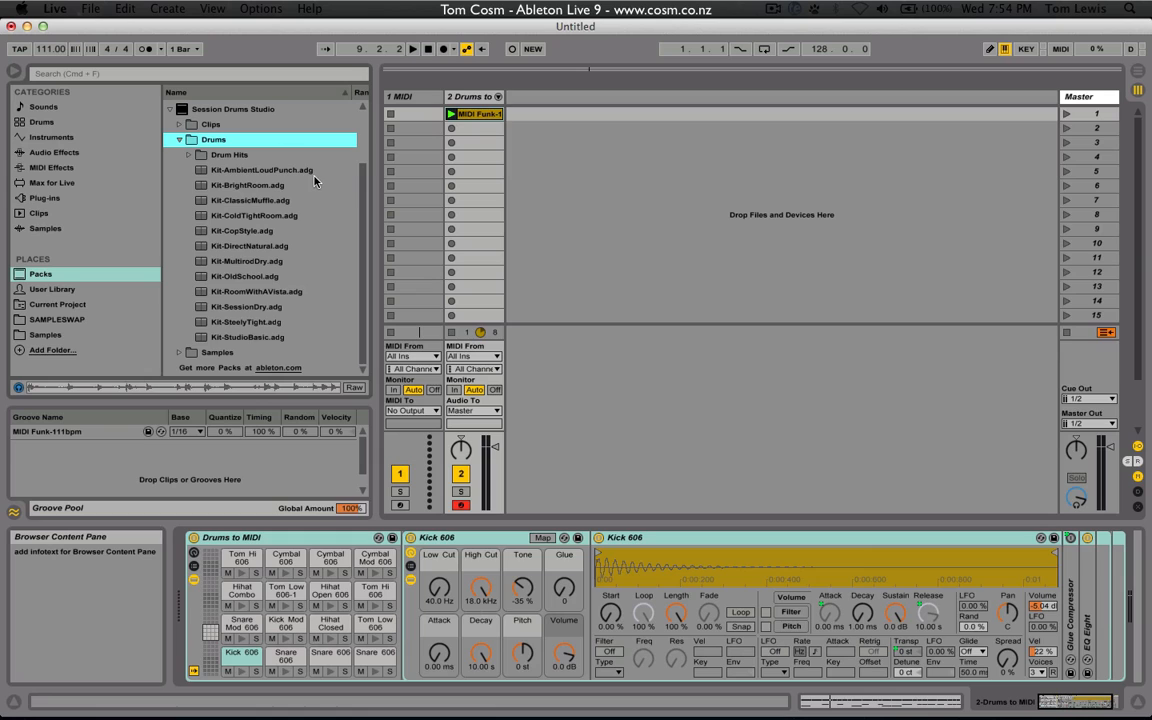
{"action": "left_click", "coordinate": [255, 172]}
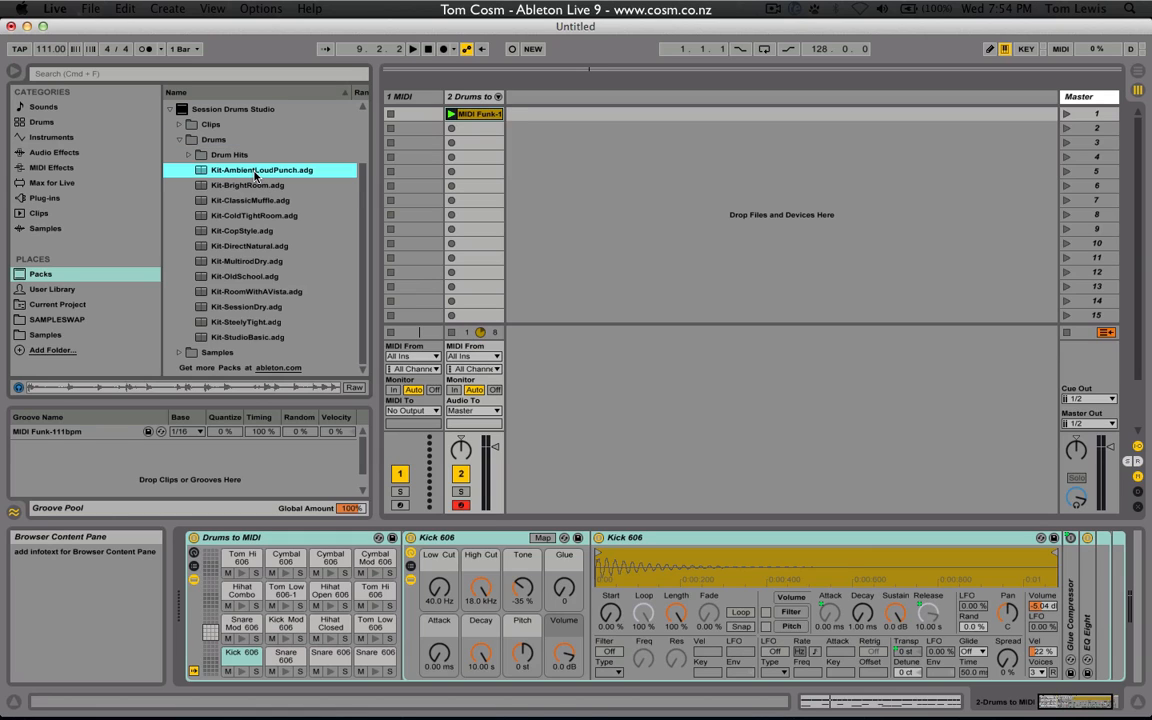
{"action": "left_click", "coordinate": [247, 187]}
{"action": "left_click", "coordinate": [290, 215]}
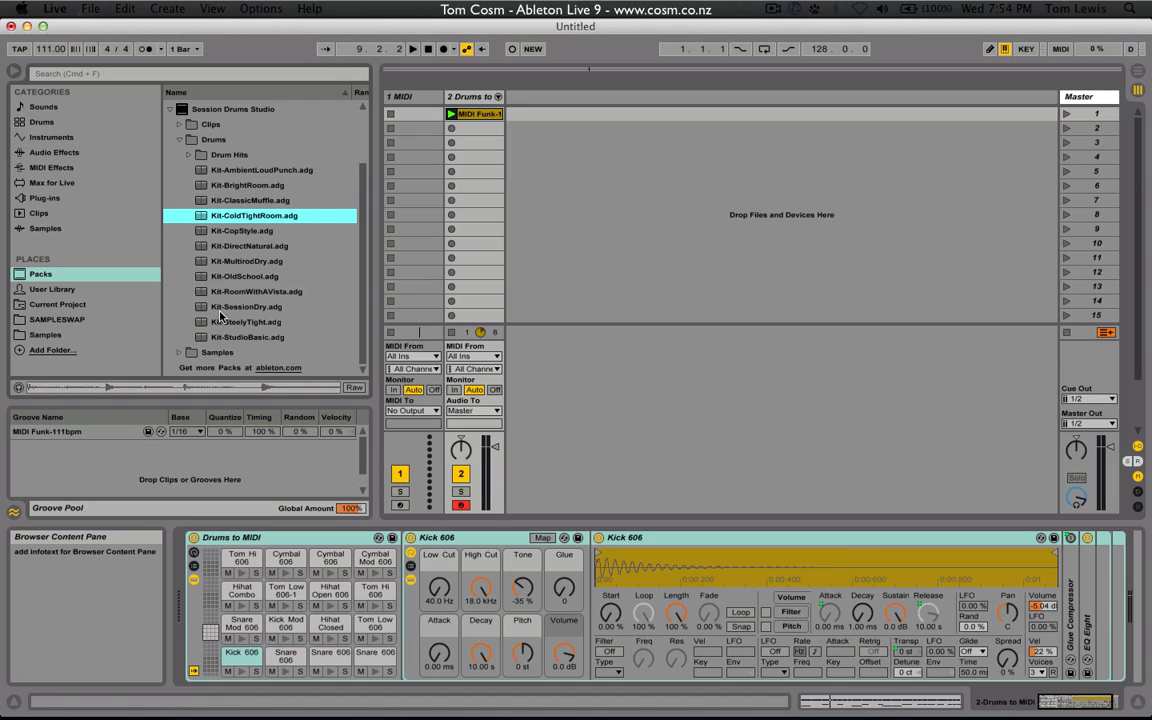
{"action": "left_click", "coordinate": [250, 322]}
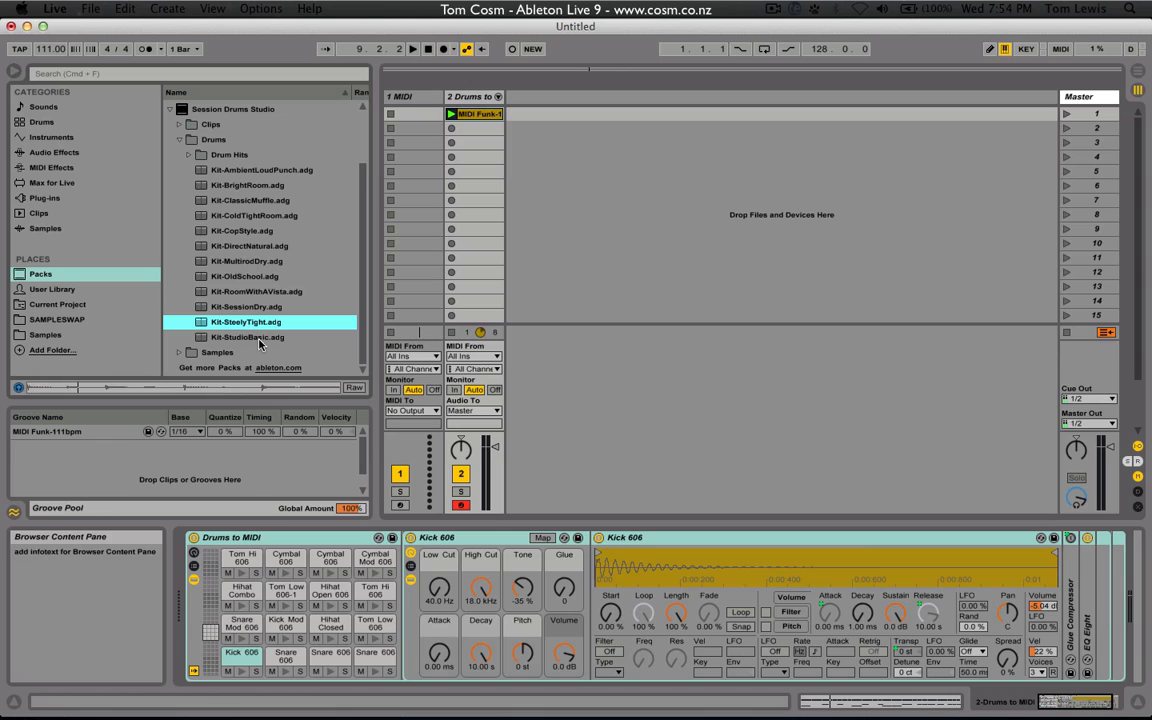
{"action": "left_click", "coordinate": [265, 338]}
{"action": "left_click", "coordinate": [263, 322]}
{"action": "left_click", "coordinate": [72, 274]}
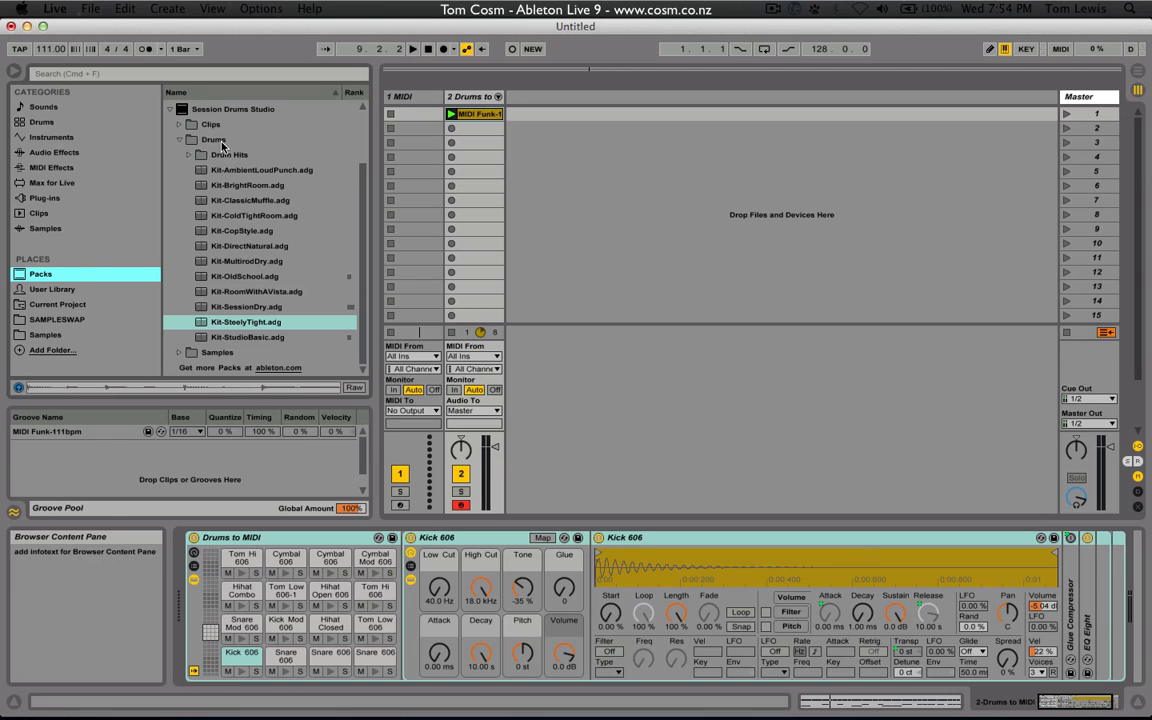
Load Kit-BigPunchy.adg from the Session Drums Club pack onto the converted drum track and launch its MIDI clip
{"action": "left_click", "coordinate": [171, 109]}
{"action": "left_click", "coordinate": [172, 167]}
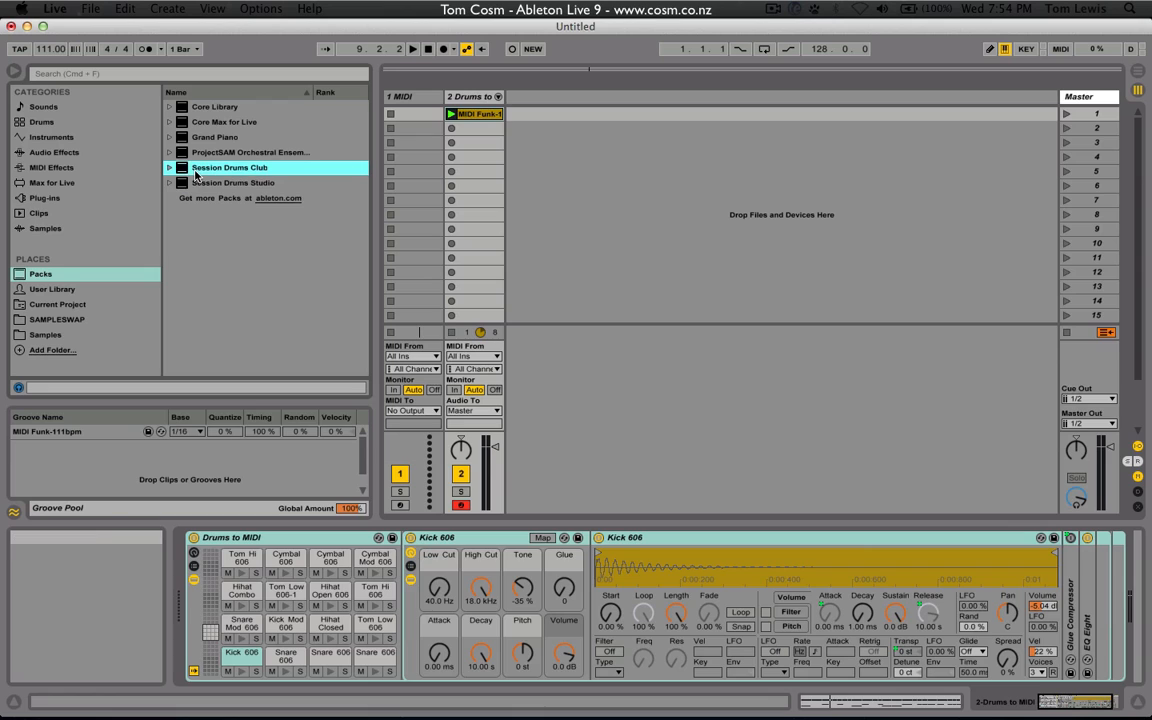
{"action": "left_click", "coordinate": [169, 167]}
{"action": "left_click", "coordinate": [181, 198]}
{"action": "left_click", "coordinate": [223, 230]}
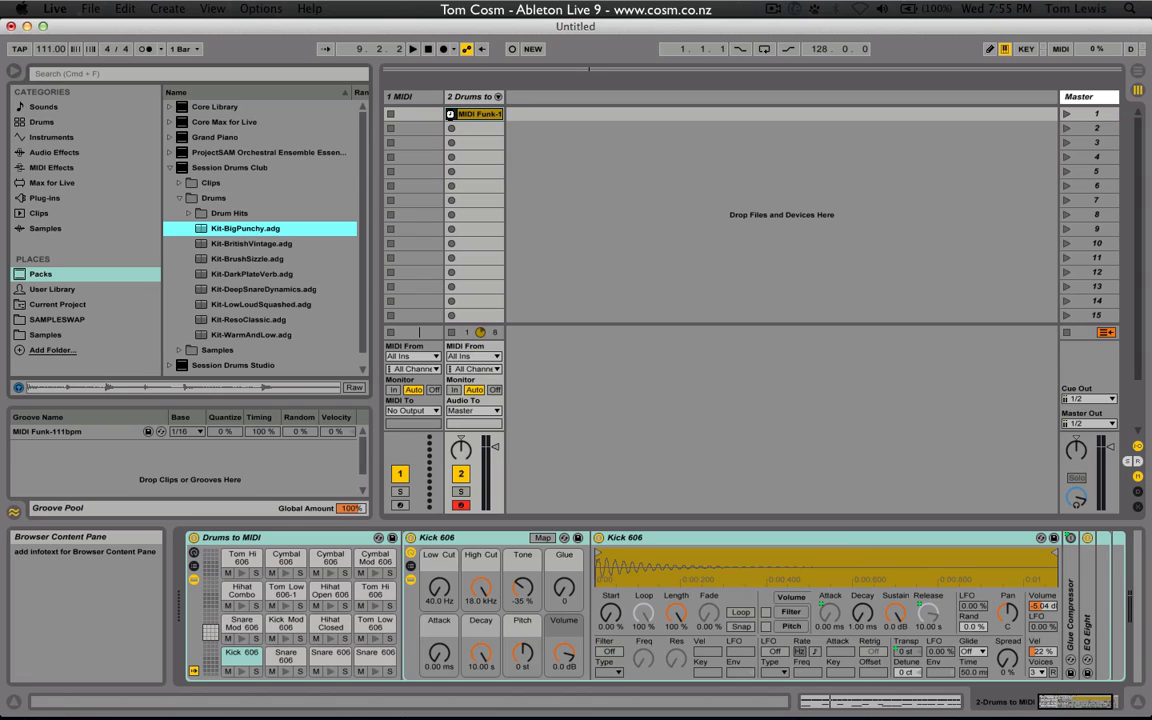
{"action": "left_click_drag", "start_coordinate": [475, 160], "coordinate": [478, 170]}
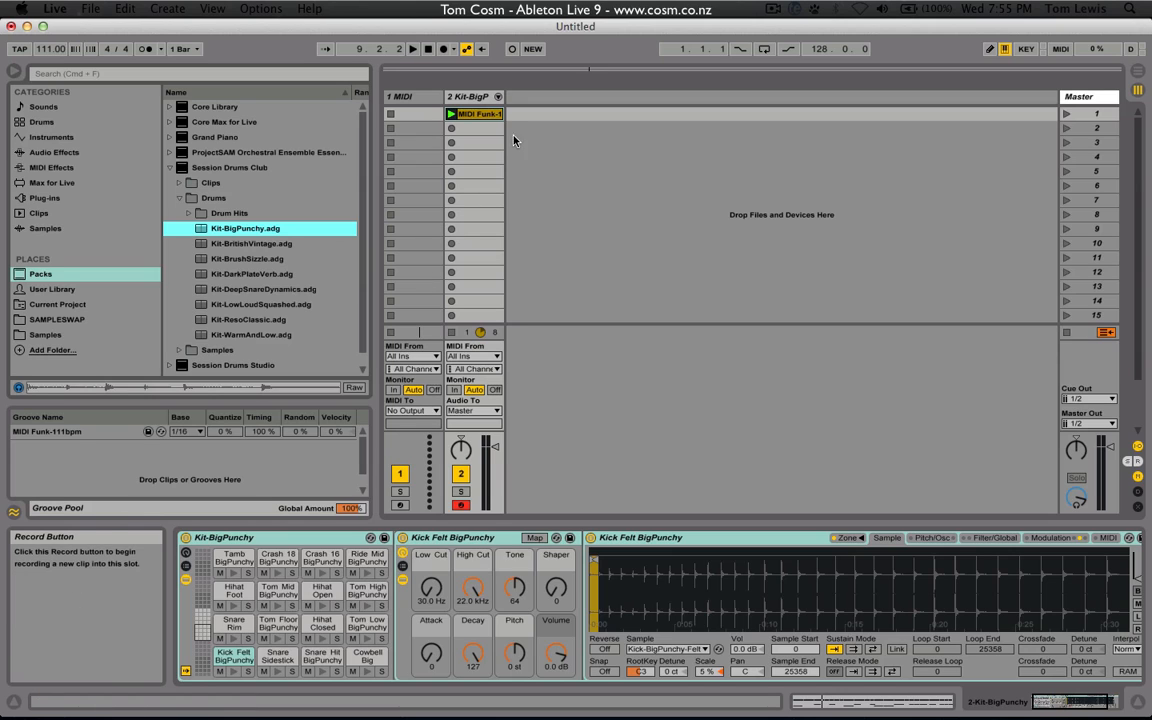
{"action": "left_click", "coordinate": [452, 116]}
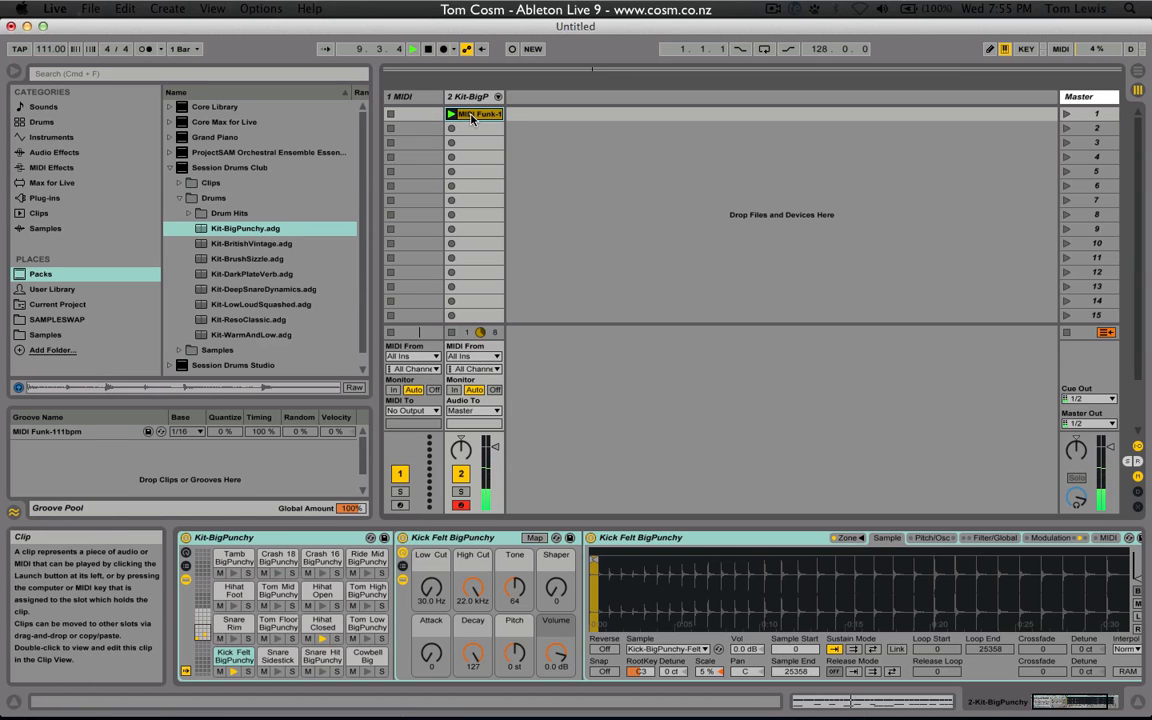
Show the MIDI clip's notes and try them at double and half tempo, returning them to their original two-bar length
{"action": "double_click", "coordinate": [472, 117]}
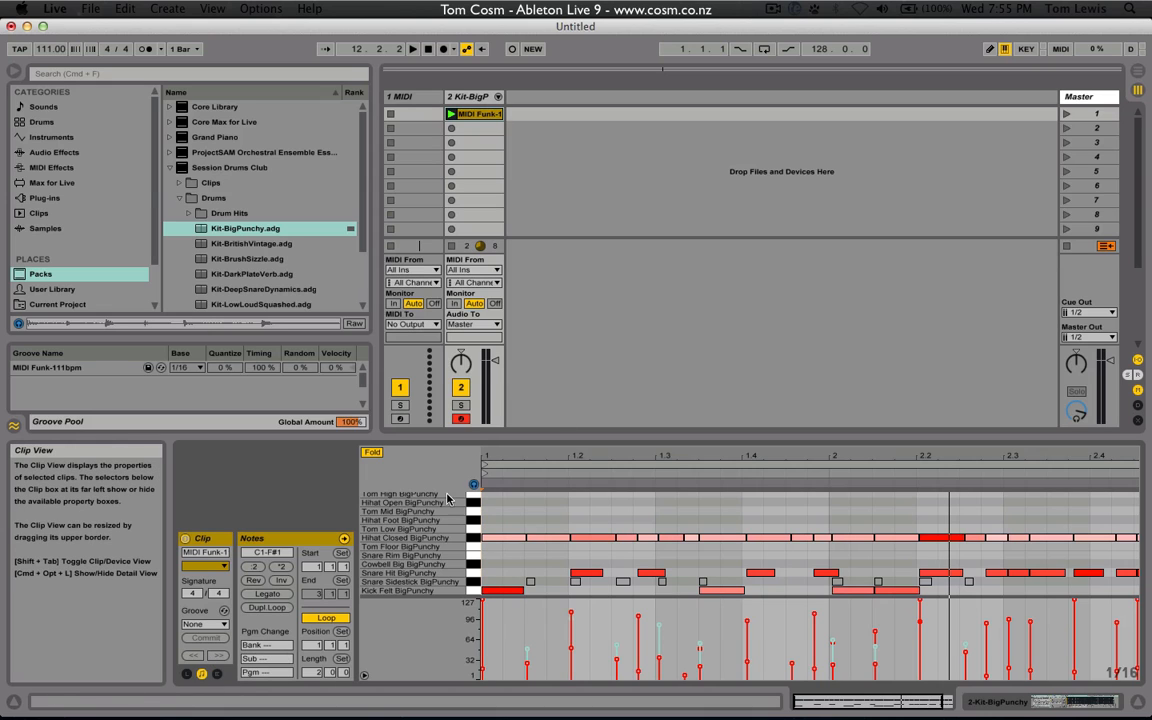
{"action": "left_click", "coordinate": [254, 573]}
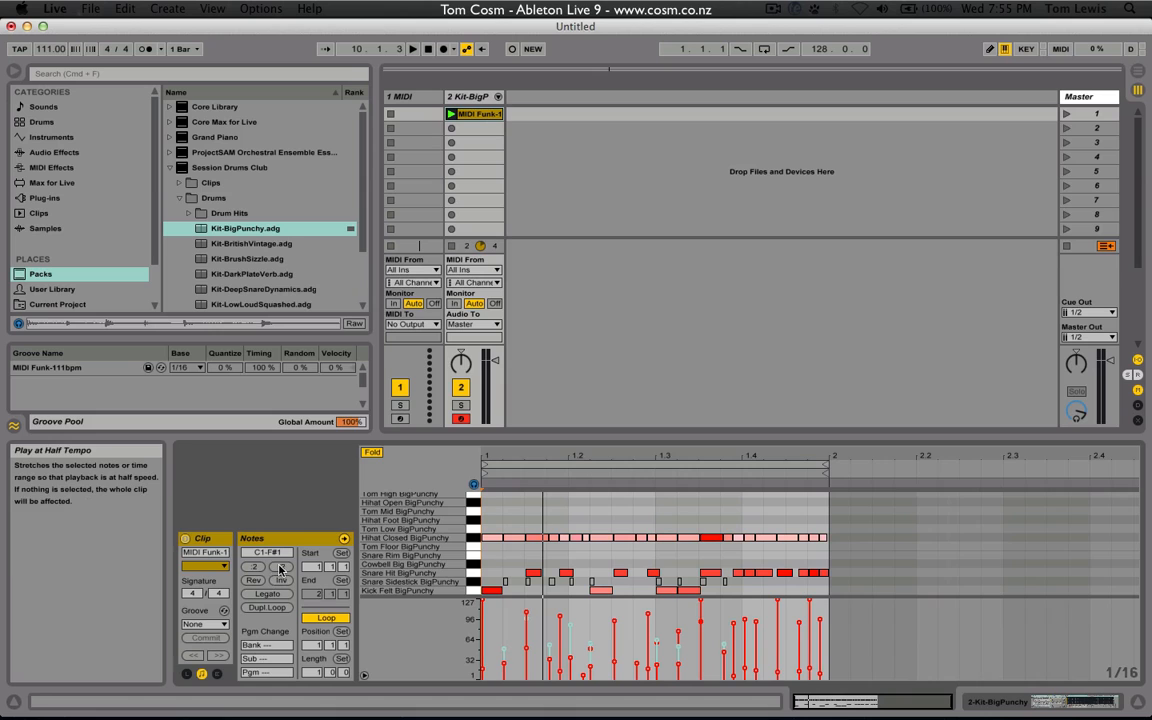
{"action": "left_click", "coordinate": [278, 571]}
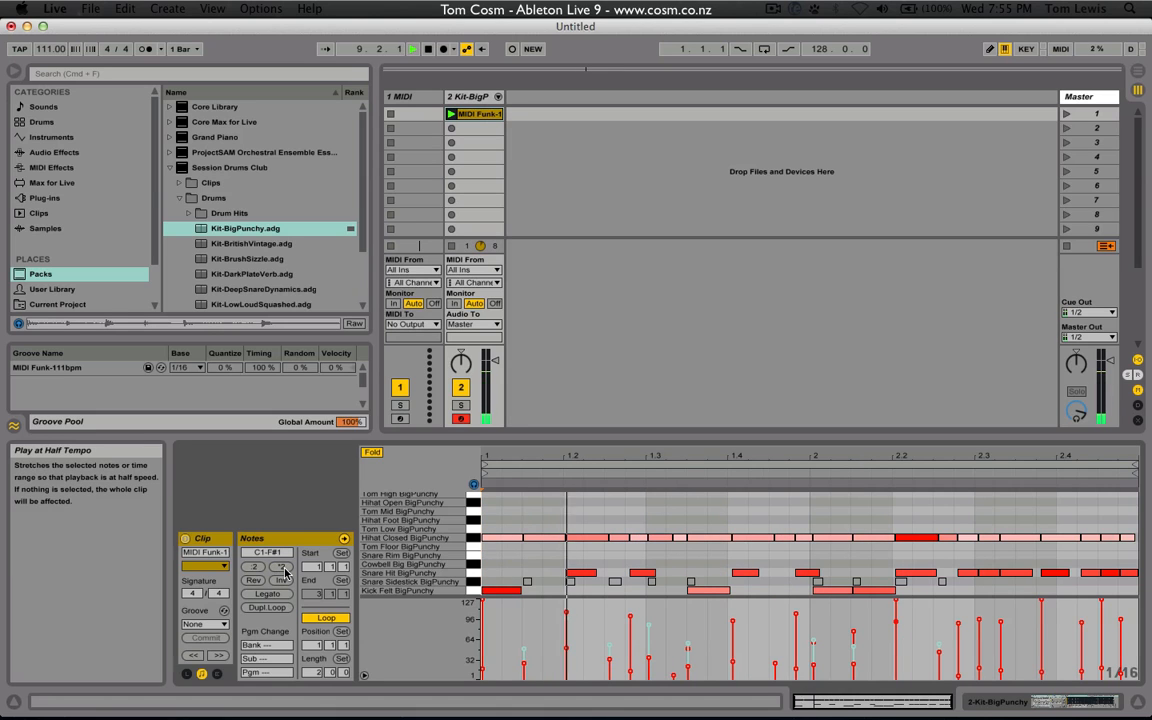
{"action": "left_click", "coordinate": [282, 573]}
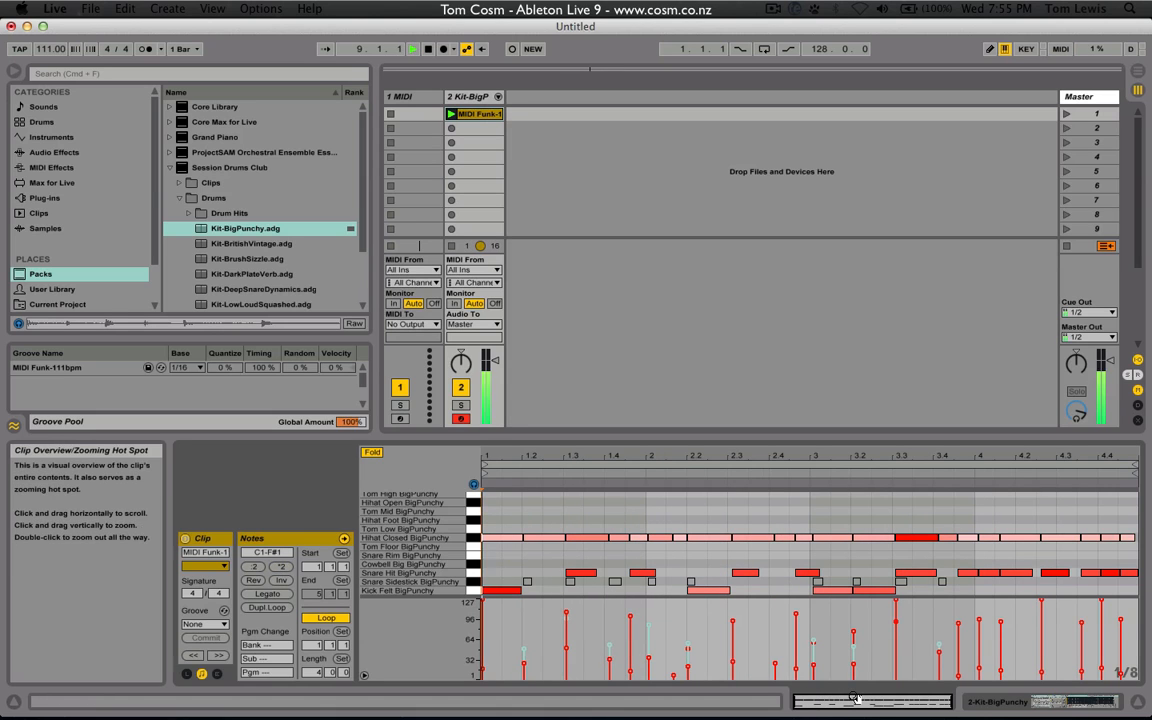
{"action": "left_click", "coordinate": [260, 566]}
Set the song tempo to 100 BPM and listen to the MIDI clip
{"action": "key", "text": "space"}
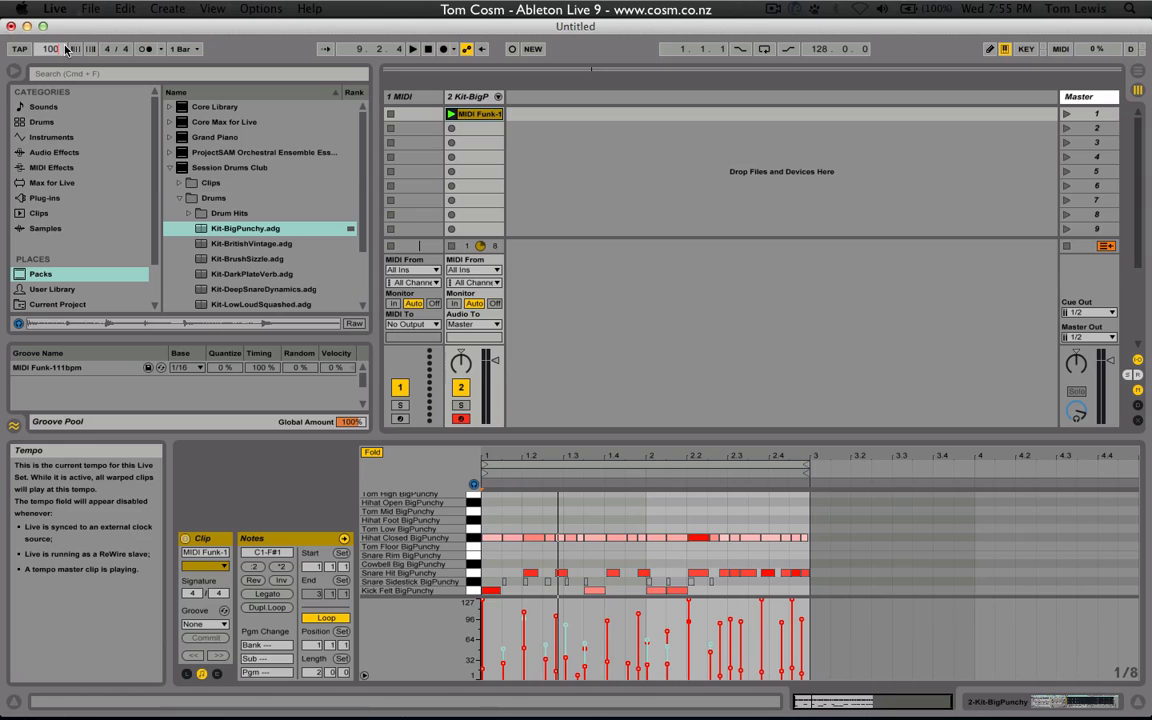
{"action": "key", "text": "space"}
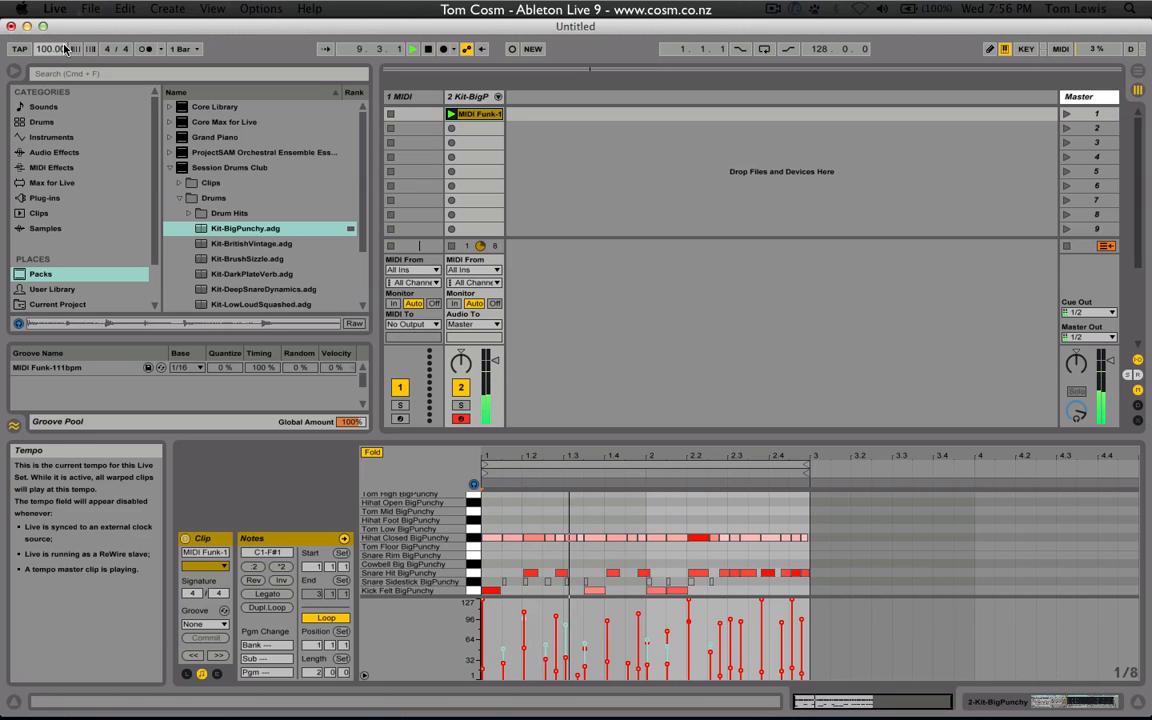
{"action": "key", "text": "space"}
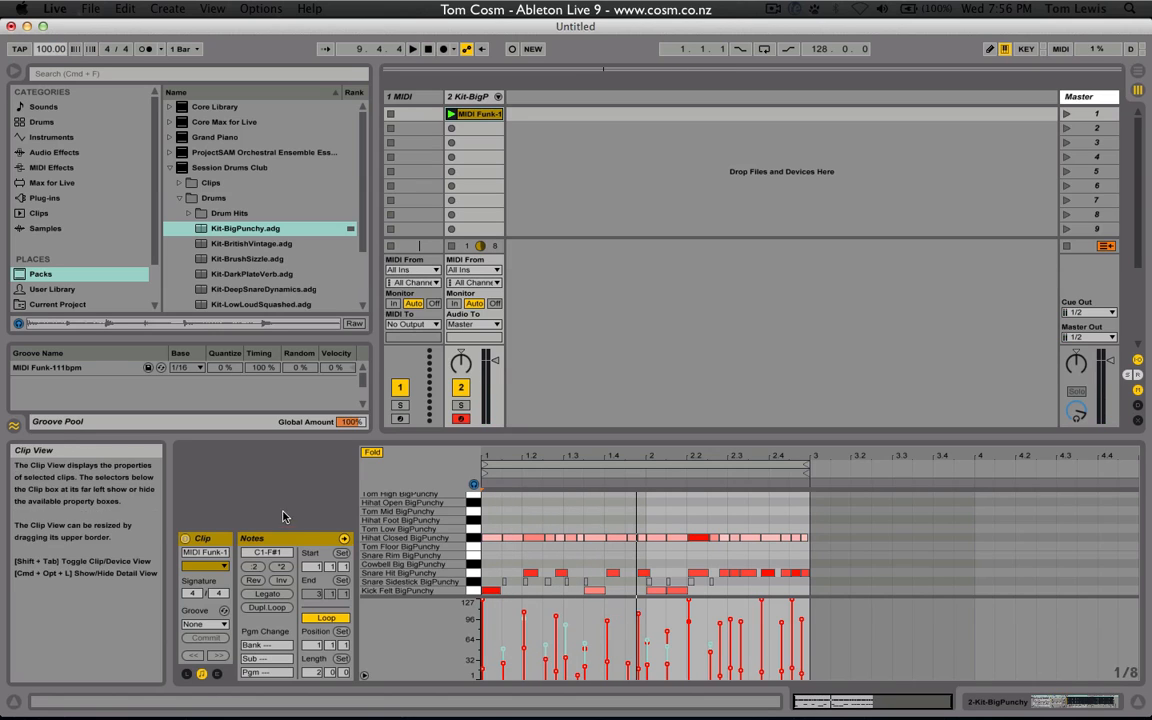
Reverse all notes in the MIDI clip and play back the result
{"action": "left_click_drag", "start_coordinate": [484, 515], "coordinate": [843, 616]}
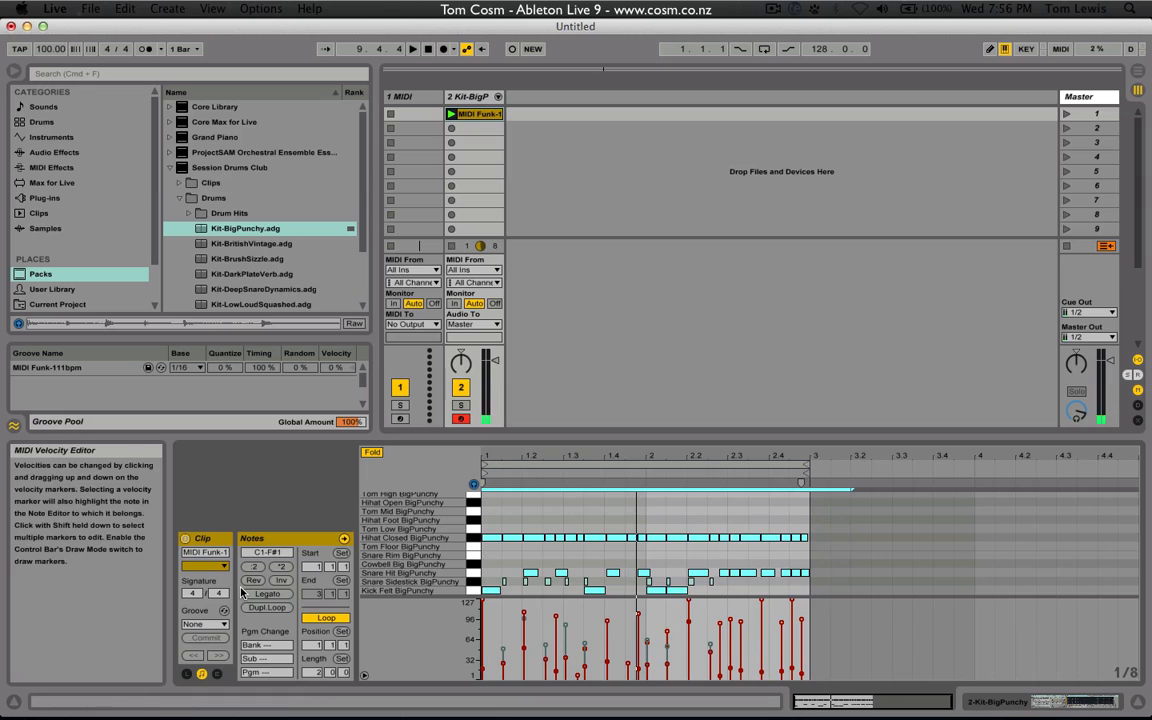
{"action": "left_click", "coordinate": [254, 581]}
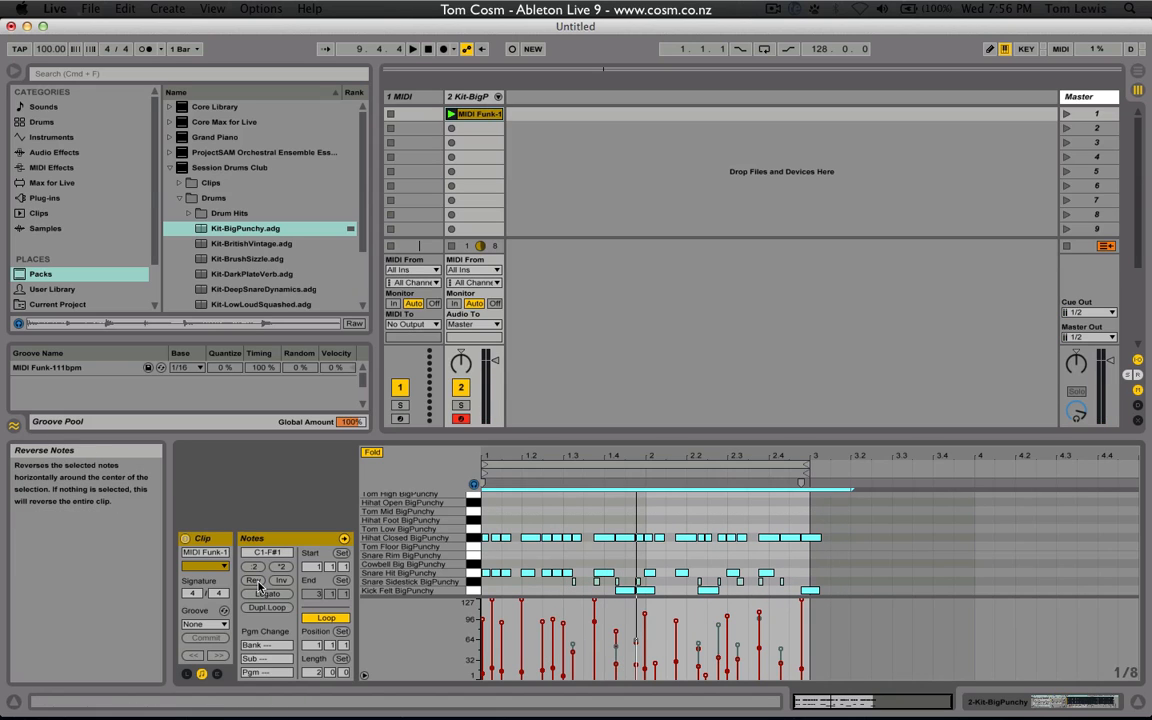
{"action": "key", "text": "space"}
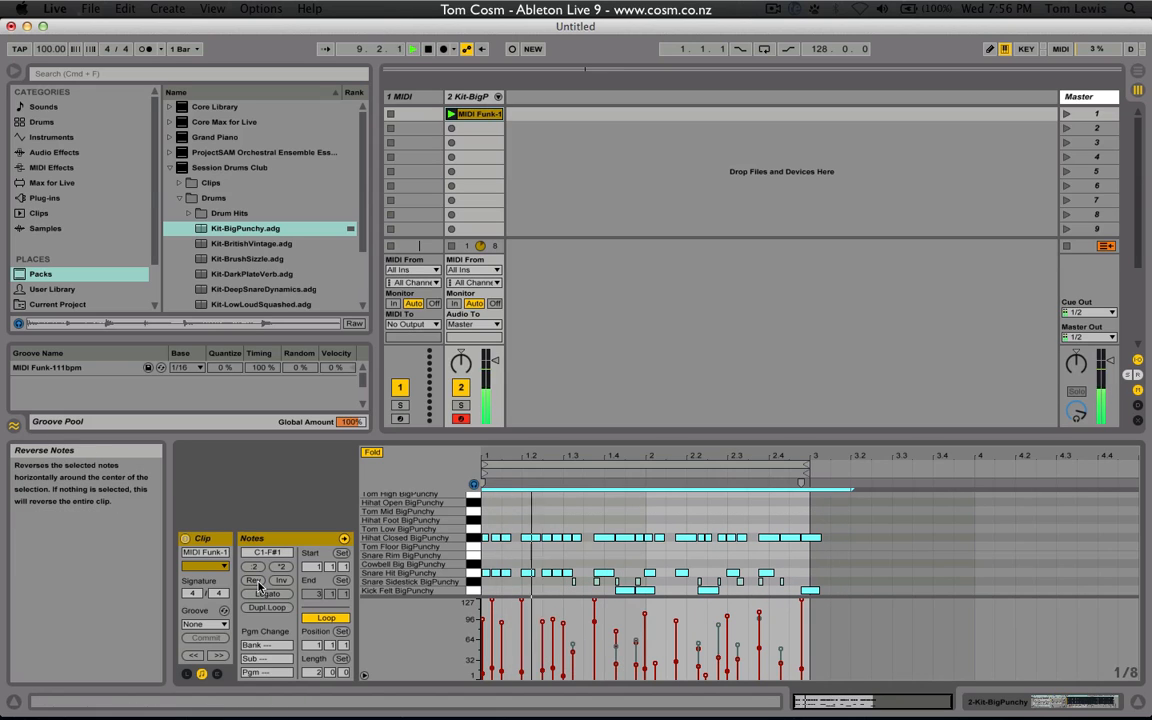
Stop playback and reverse the clip's notes back to their original order
{"action": "key", "text": "space"}
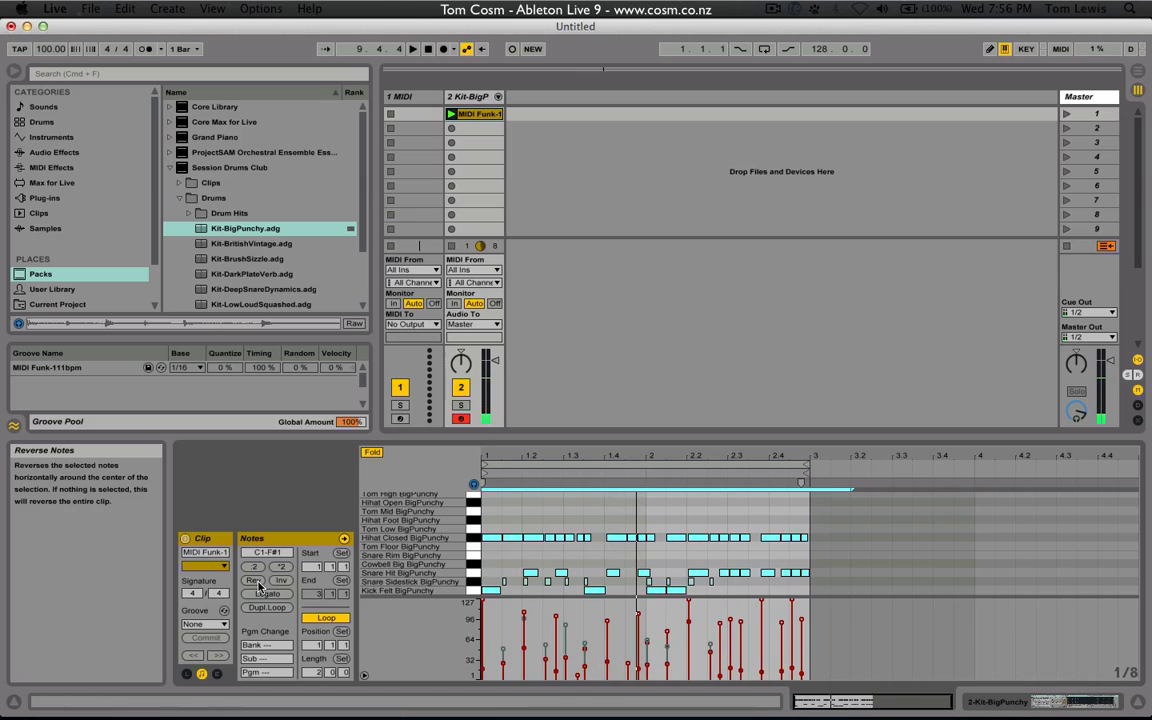
{"action": "left_click", "coordinate": [256, 582]}
Try Invert and Legato on all notes of the MIDI clip, restoring the original notes after each
{"action": "left_click", "coordinate": [282, 581]}
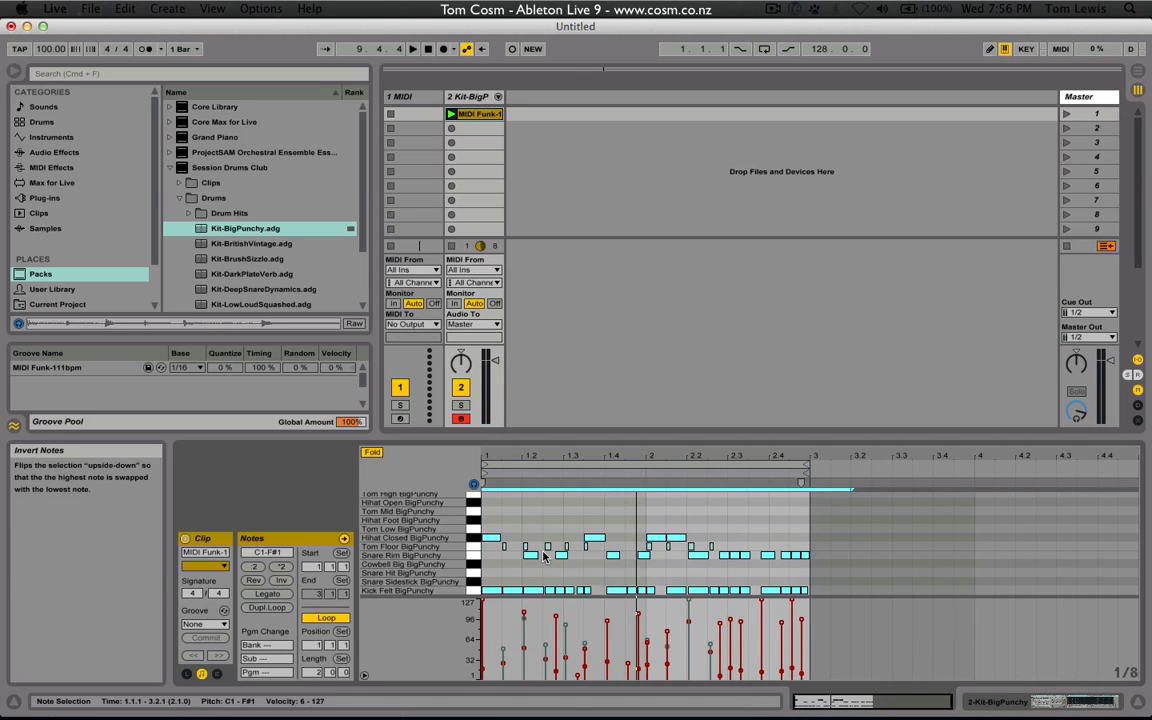
{"action": "key", "text": "space"}
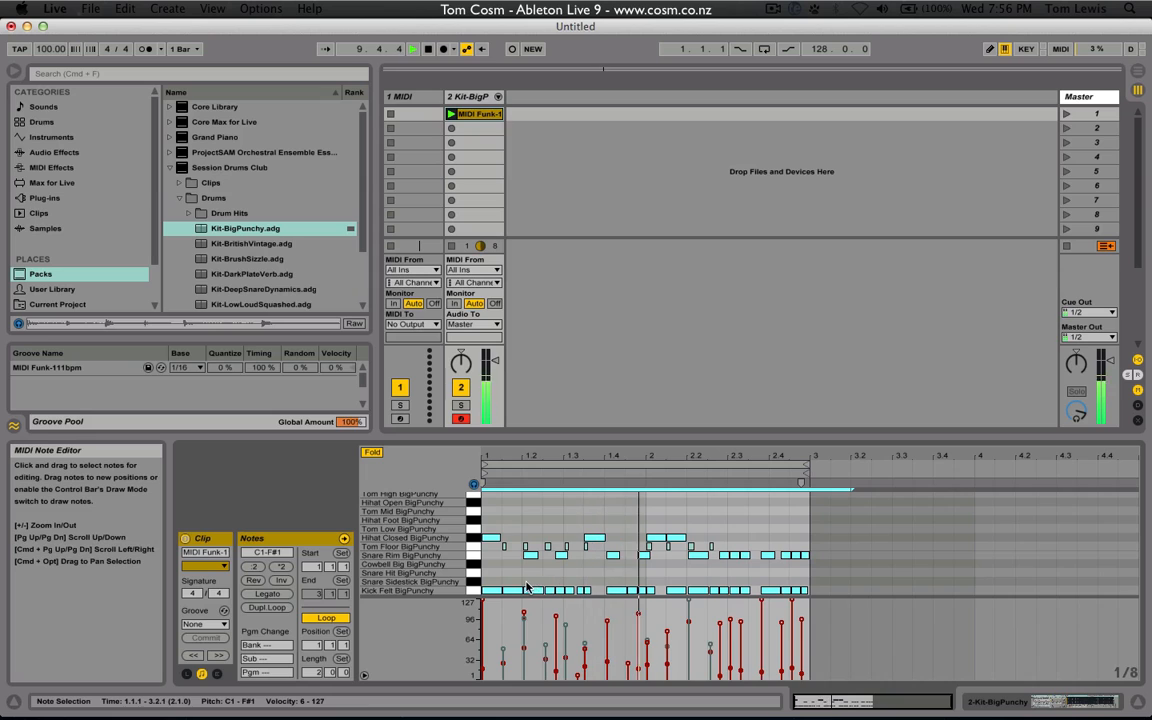
{"action": "key", "text": "space"}
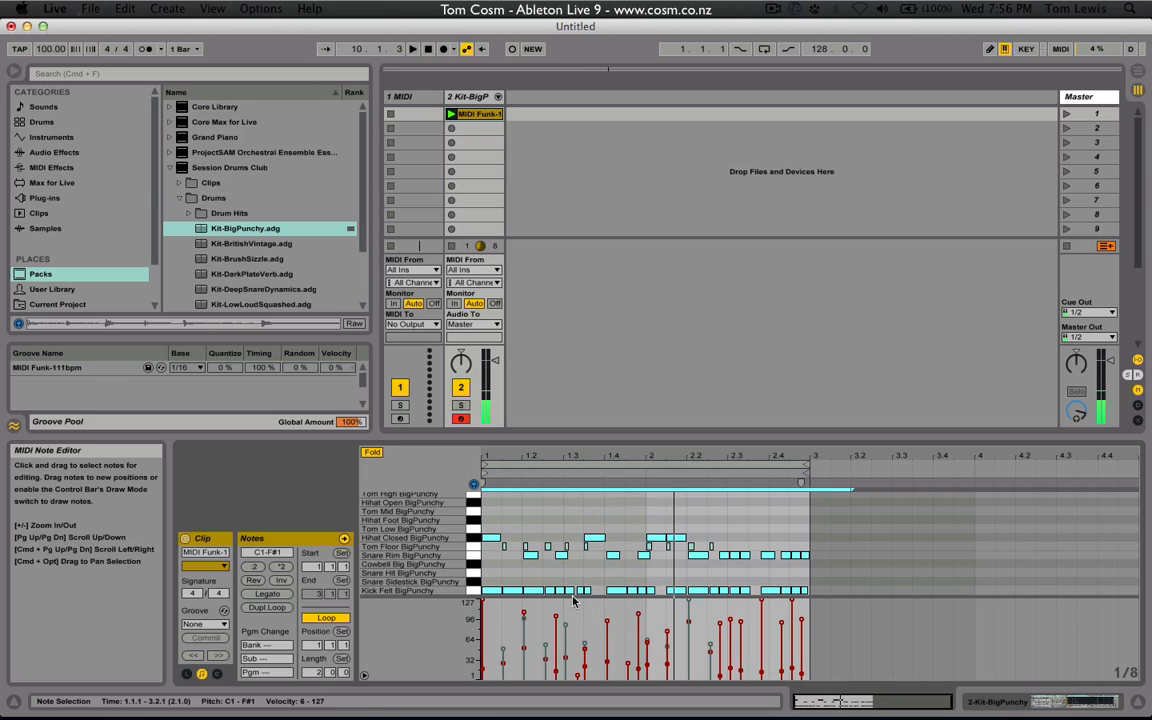
{"action": "left_click", "coordinate": [281, 580]}
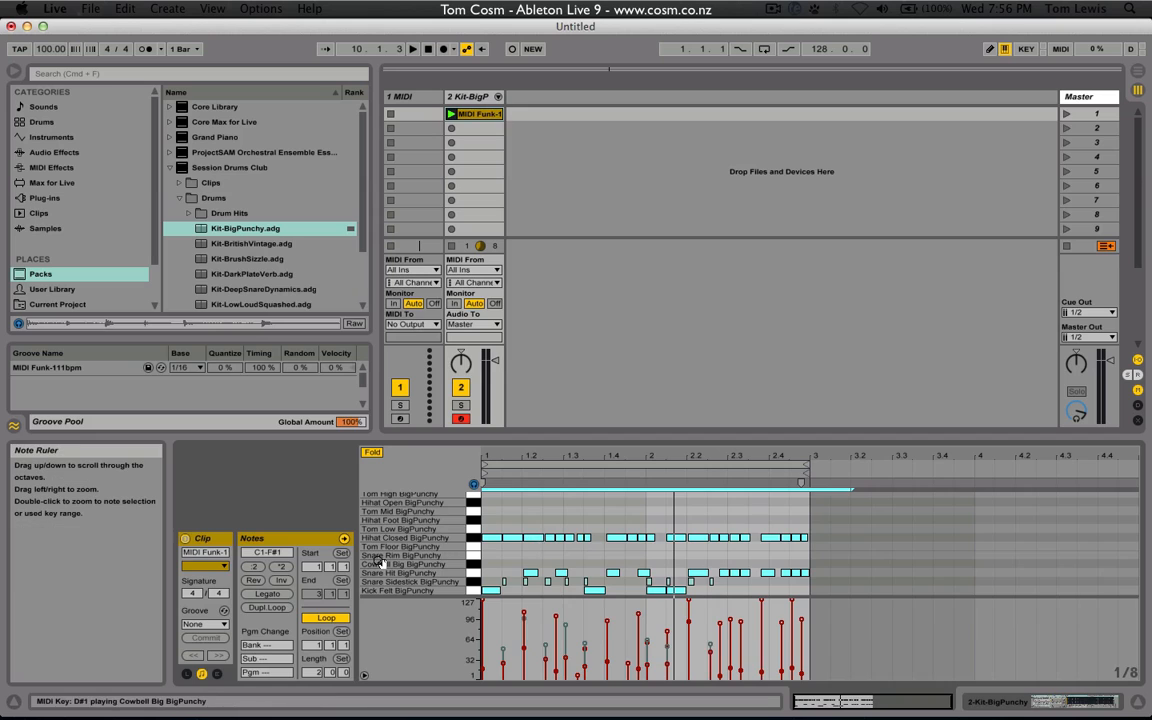
{"action": "left_click", "coordinate": [267, 594]}
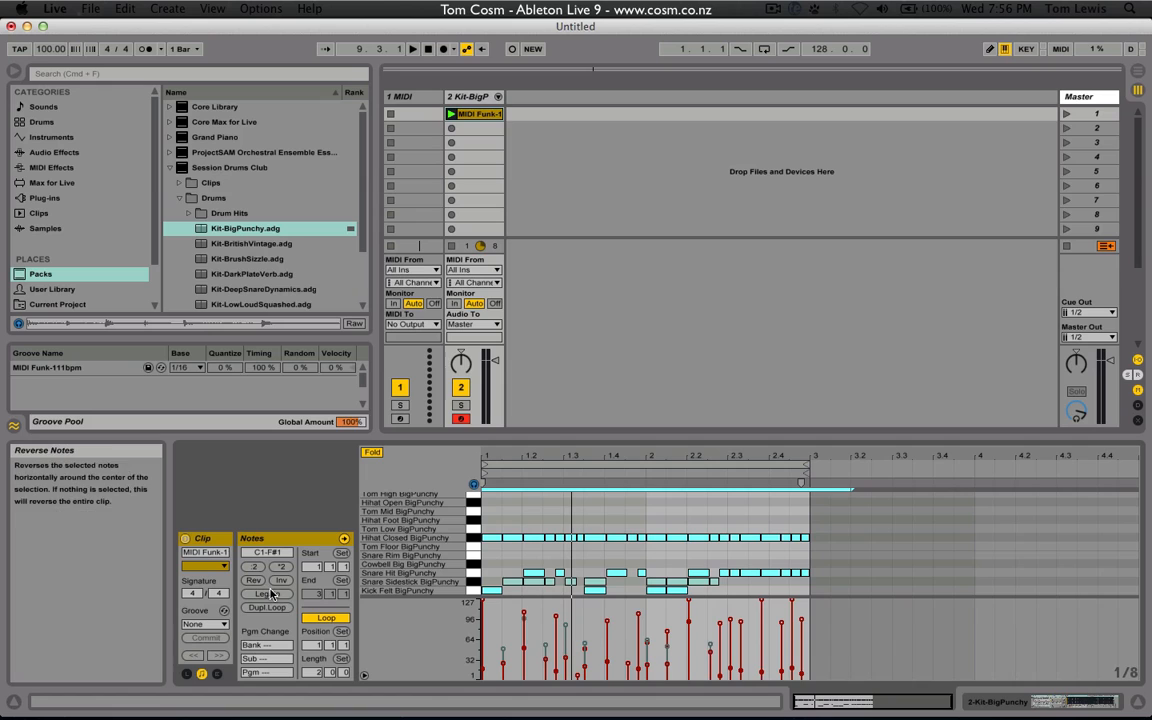
{"action": "key", "text": "super+z"}
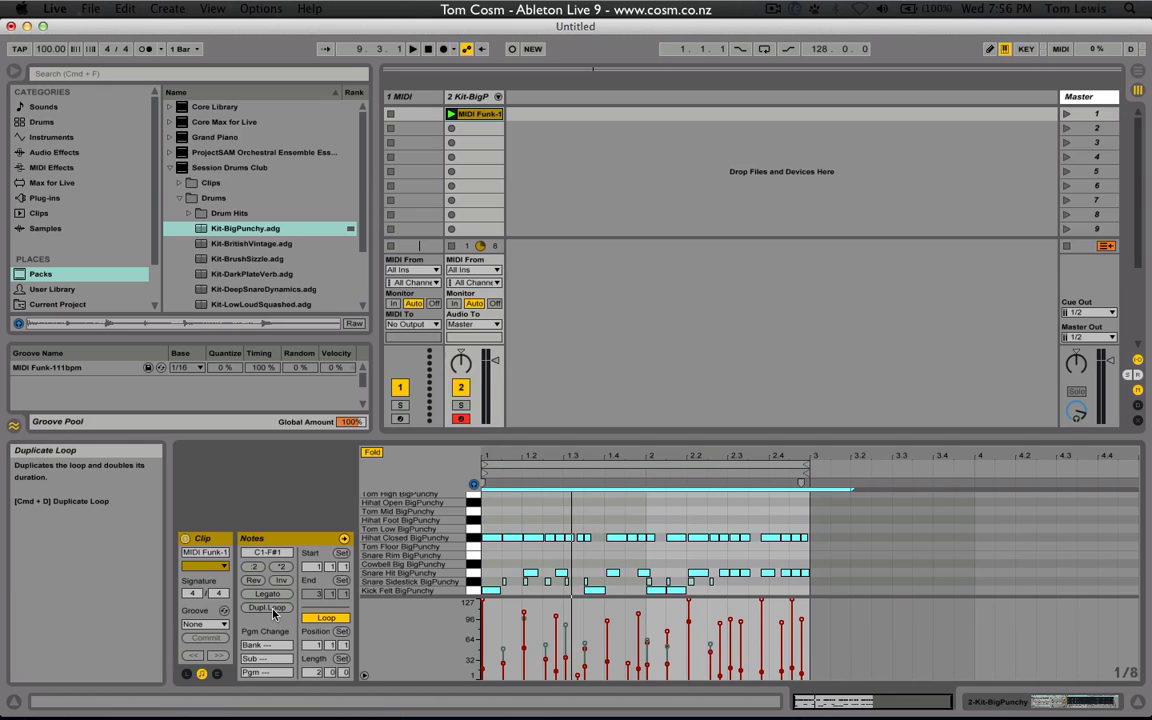
Duplicate the clip's loop to four bars, add a Crash 16 note at 1.1.1 and play it back
{"action": "left_click", "coordinate": [267, 608]}
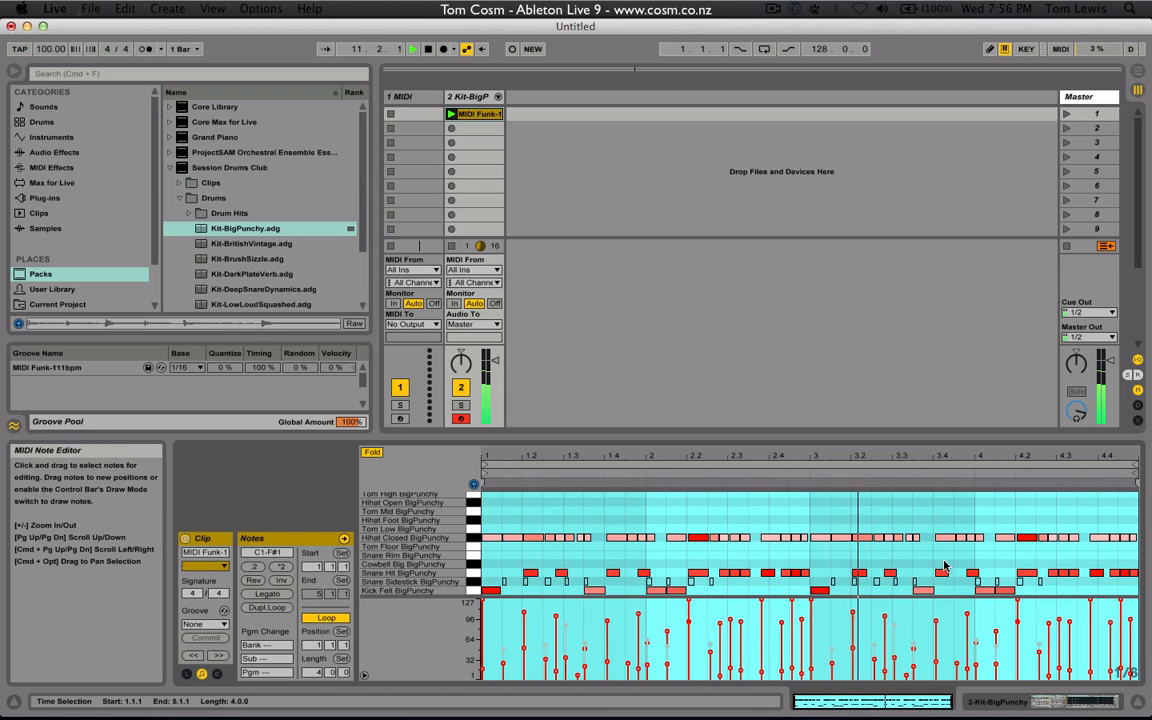
{"action": "scroll", "coordinate": [515, 558], "scroll_direction": "up", "scroll_amount": 3}
{"action": "double_click", "coordinate": [496, 550]}
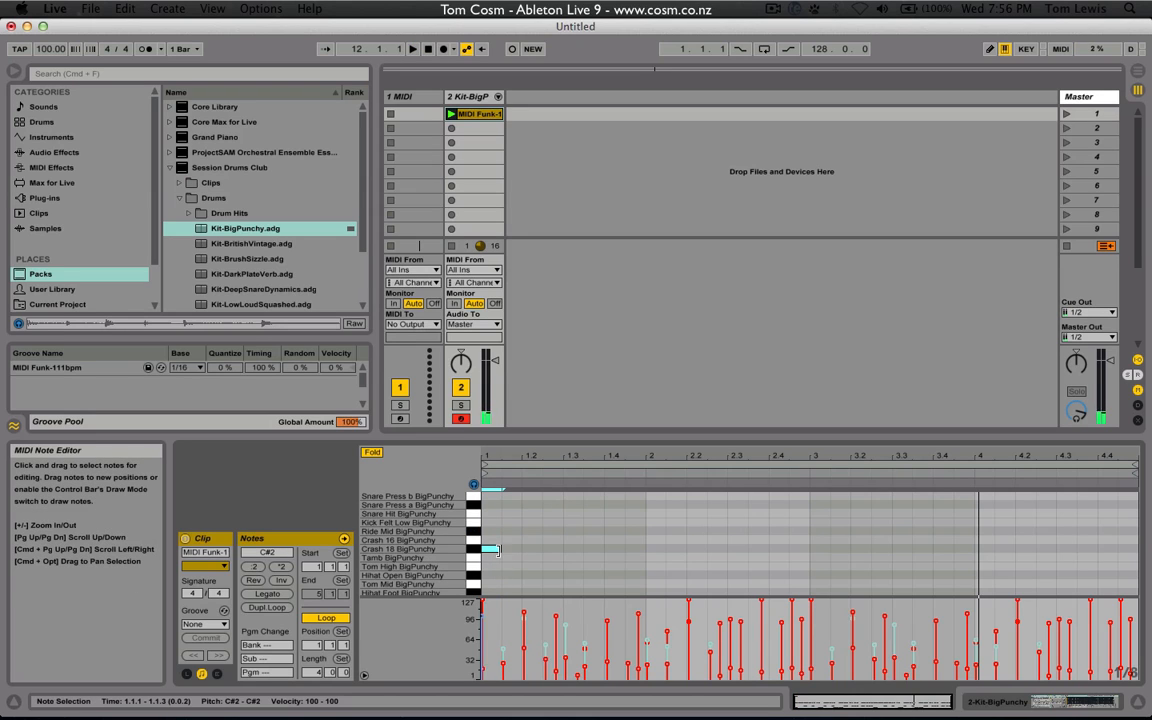
{"action": "key", "text": "Up"}
{"action": "left_click_drag", "start_coordinate": [496, 541], "coordinate": [492, 540]}
{"action": "key", "text": "space"}
Move the closed hi-hat note at 1.4.3 up to Hihat Open and listen to the change
{"action": "scroll", "coordinate": [527, 540], "scroll_direction": "down", "scroll_amount": 3}
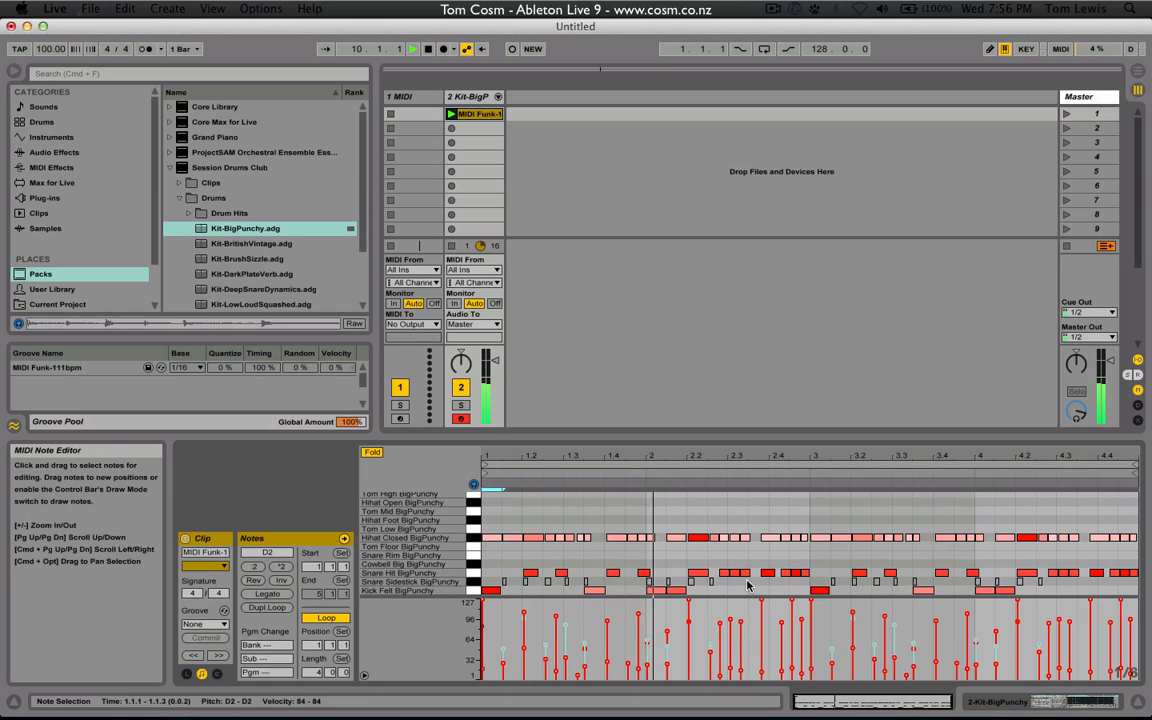
{"action": "left_click", "coordinate": [621, 541]}
{"action": "key", "text": "space"}
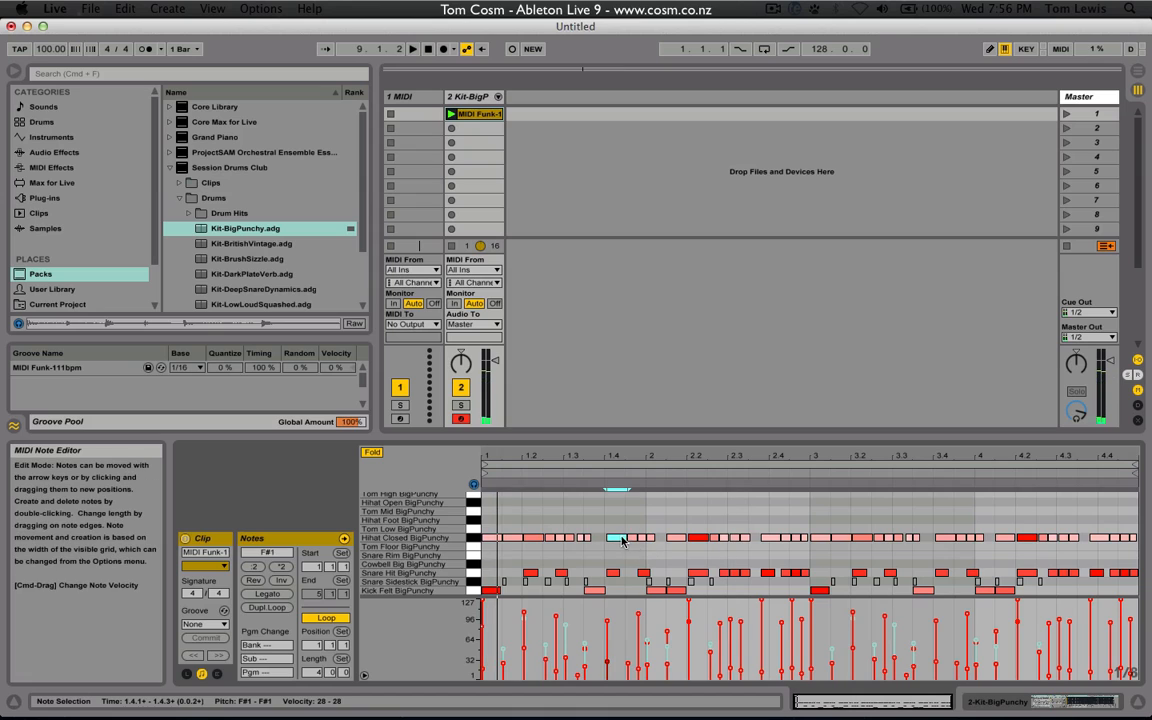
{"action": "key", "text": "Up"}
{"action": "key", "text": "Up"}
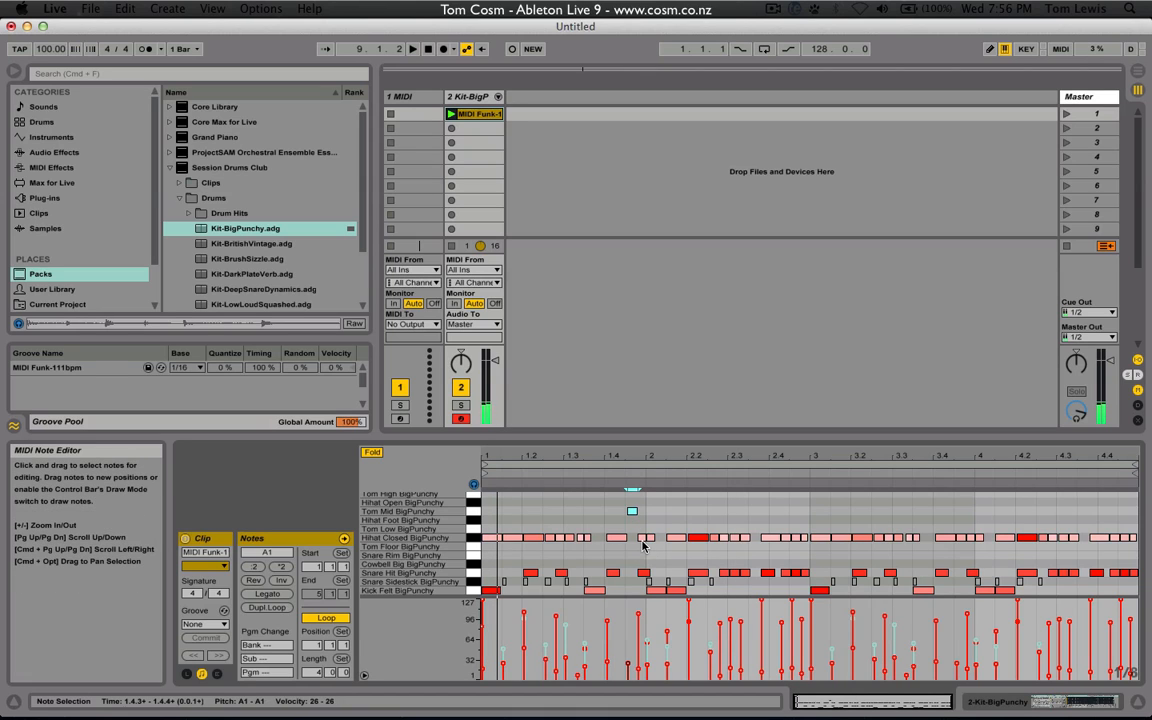
{"action": "key", "text": "space"}
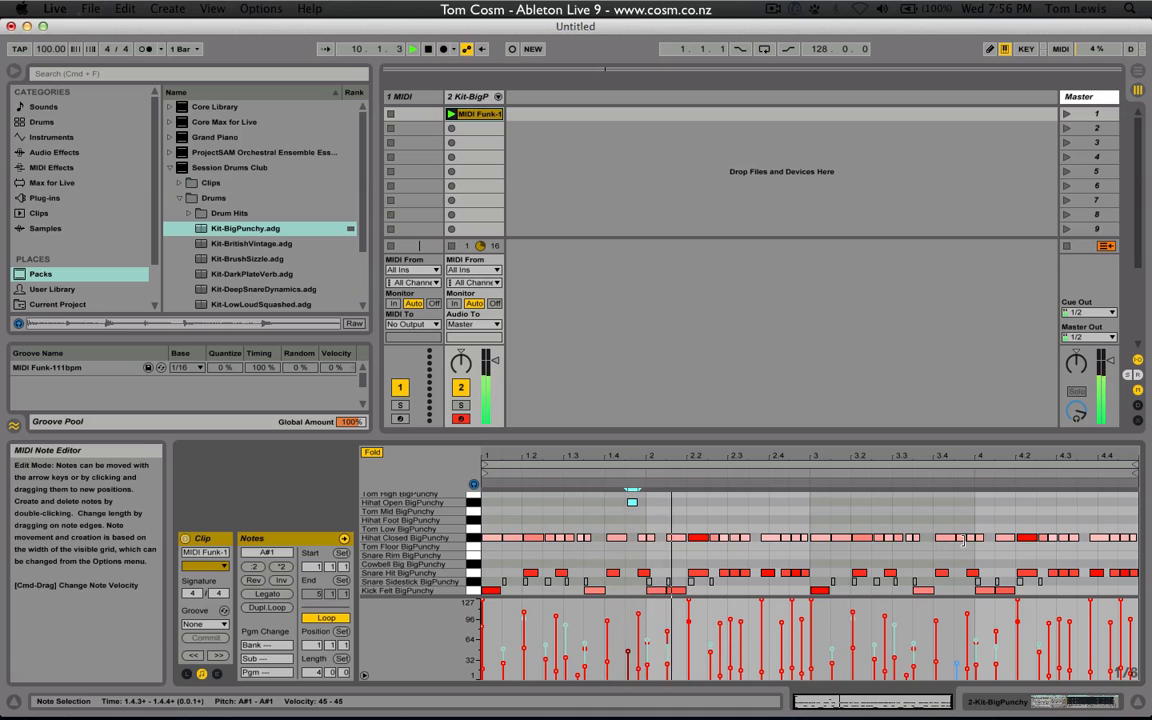
{"action": "key", "text": "space"}
Add a descending tom fill from 4.3.1 with Tom High, Tom Mid, Tom Low and Tom Floor notes
{"action": "scroll", "coordinate": [1069, 534], "scroll_direction": "up", "scroll_amount": 3}
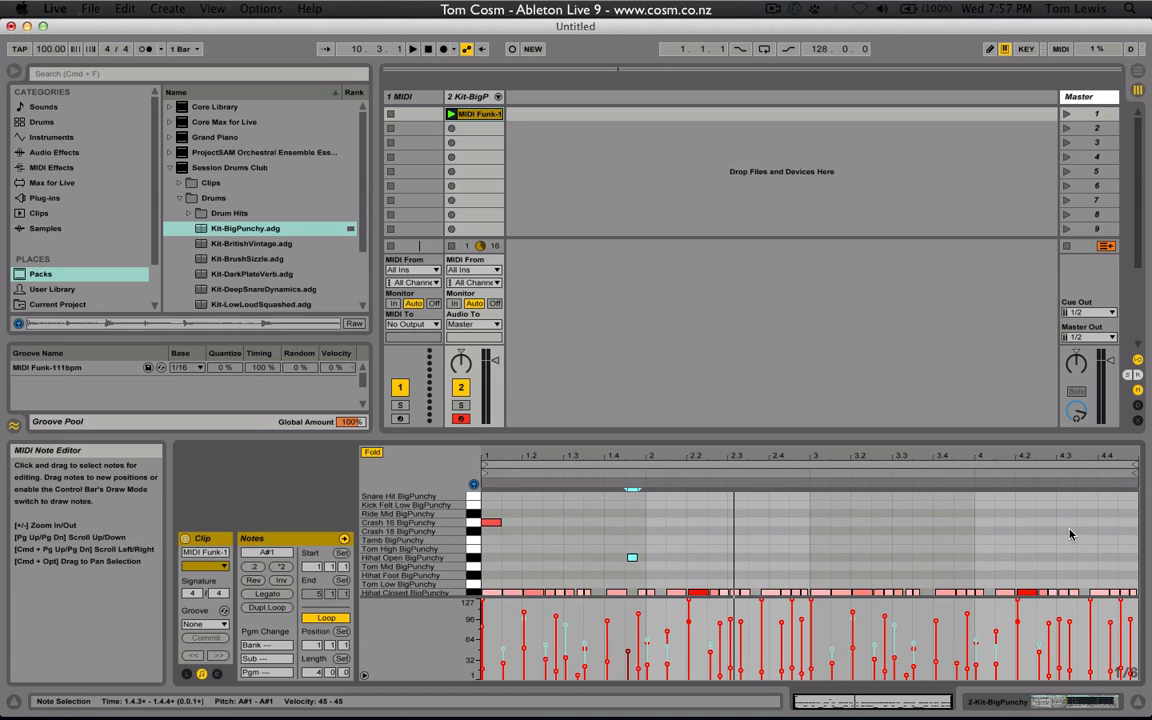
{"action": "double_click", "coordinate": [1066, 525]}
{"action": "left_click_drag", "start_coordinate": [1066, 525], "coordinate": [1073, 552]}
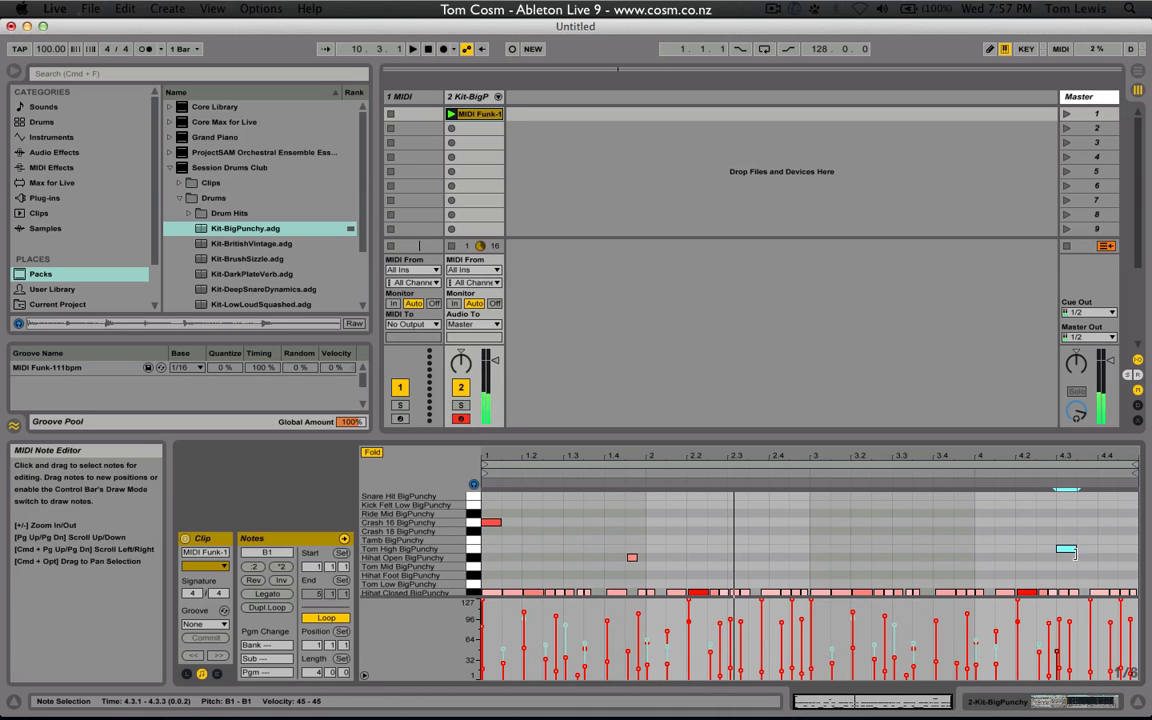
{"action": "double_click", "coordinate": [1107, 584]}
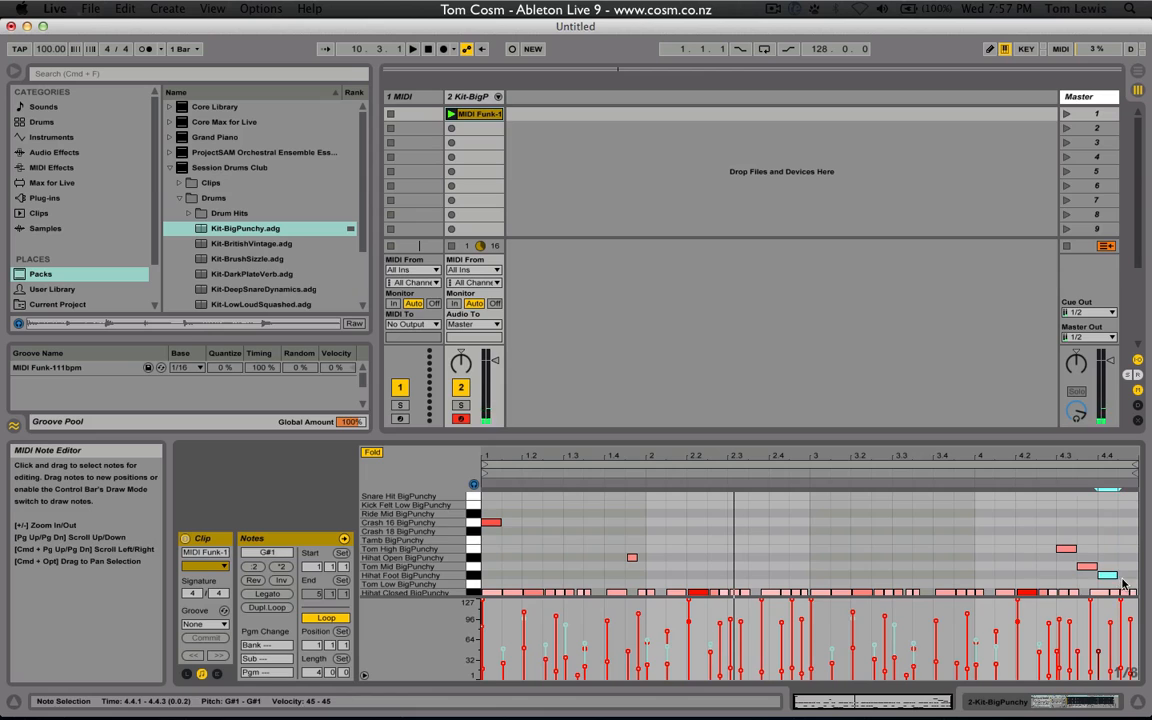
{"action": "scroll", "coordinate": [1124, 578], "scroll_direction": "down", "scroll_amount": 3}
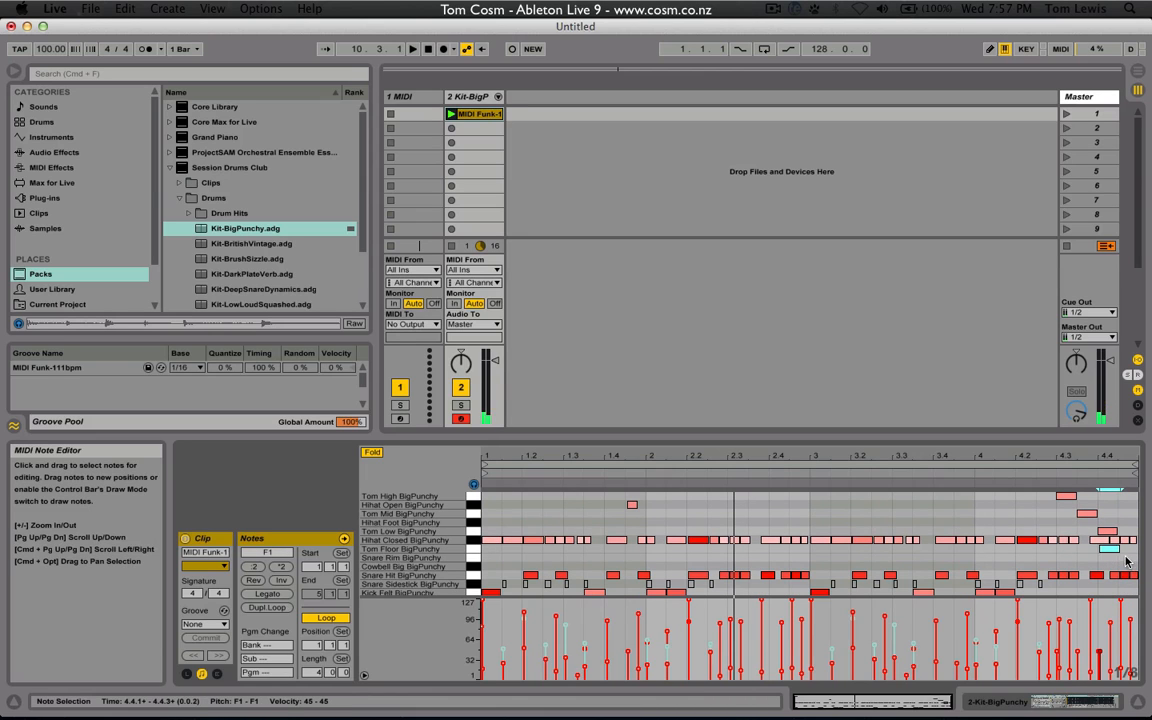
Select the four tom notes, compress their timing with the stretch marker and move the fill to start at 4.4.1
{"action": "left_click", "coordinate": [1053, 476]}
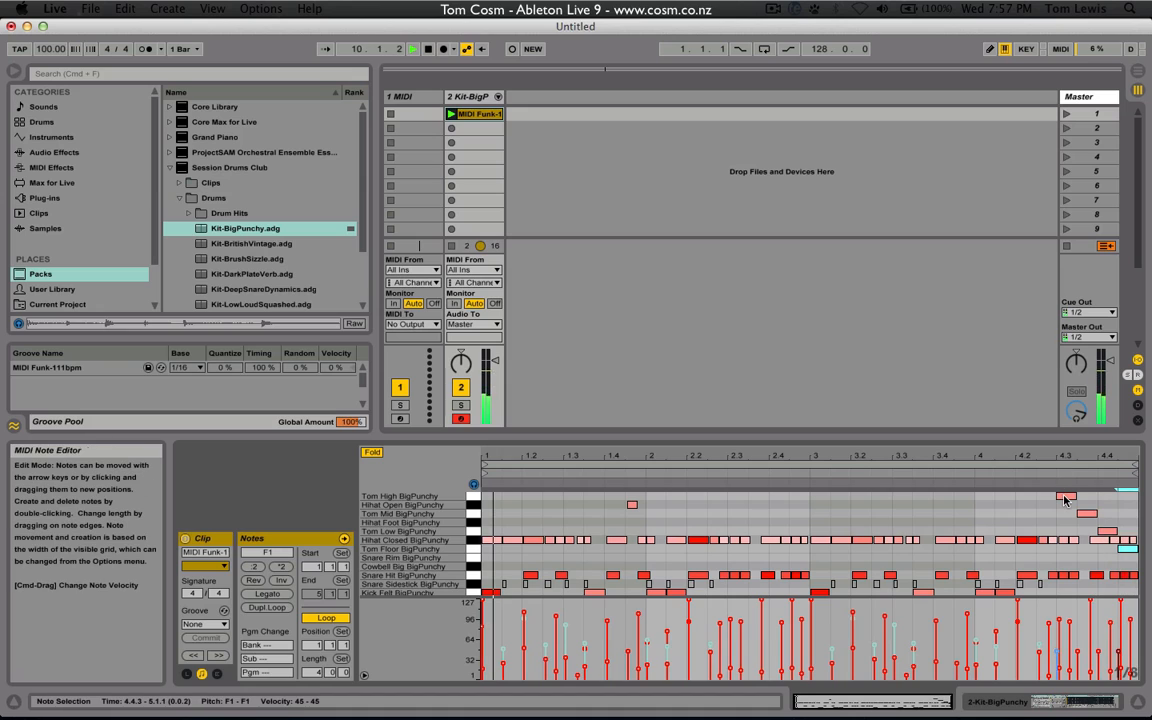
{"action": "left_click", "coordinate": [1101, 530], "text": "shift"}
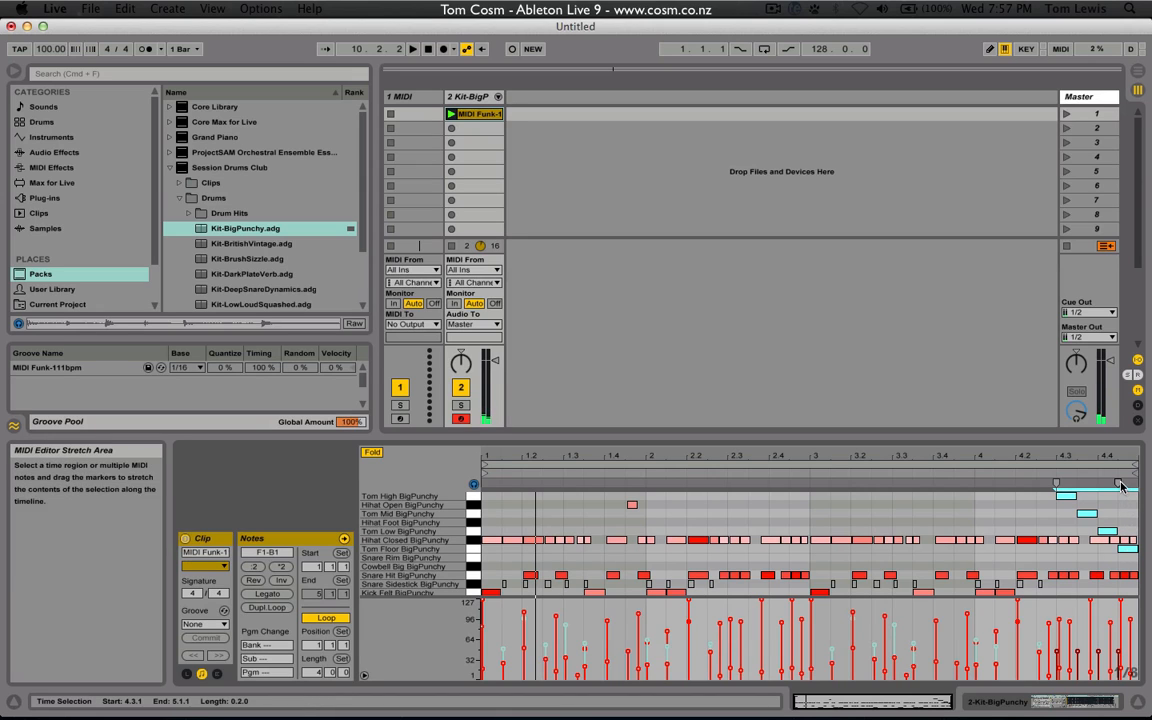
{"action": "left_click_drag", "start_coordinate": [1117, 483], "coordinate": [1089, 489]}
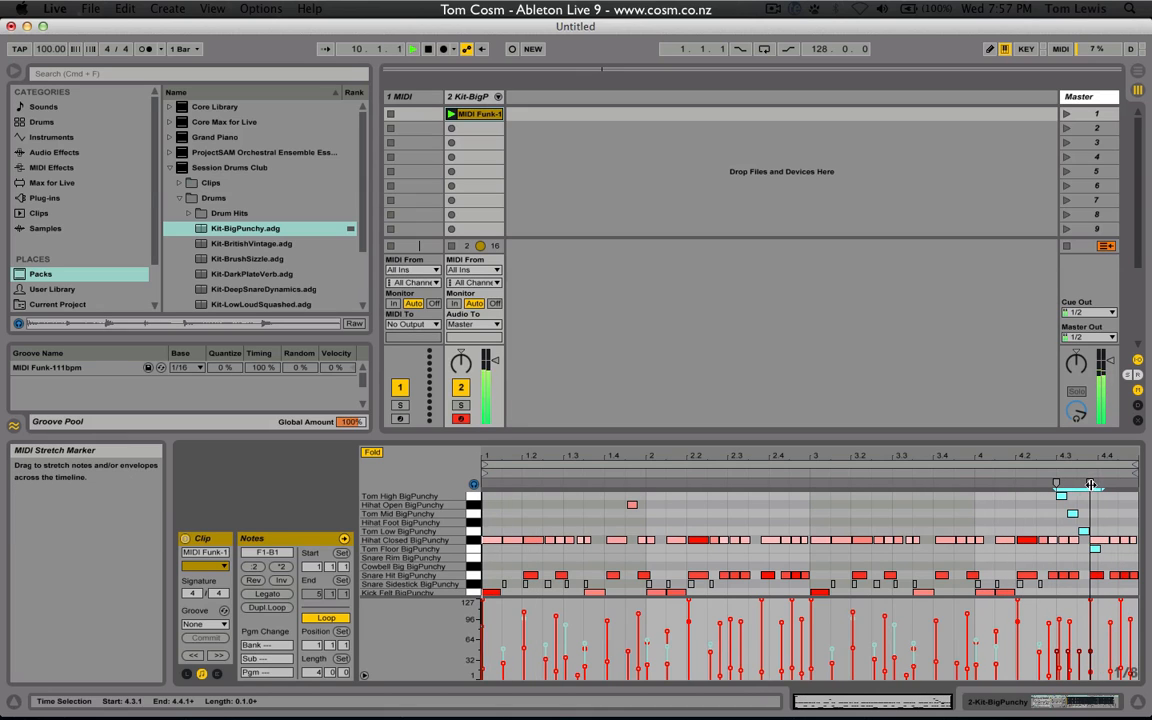
{"action": "left_click_drag", "start_coordinate": [1091, 485], "coordinate": [1078, 485]}
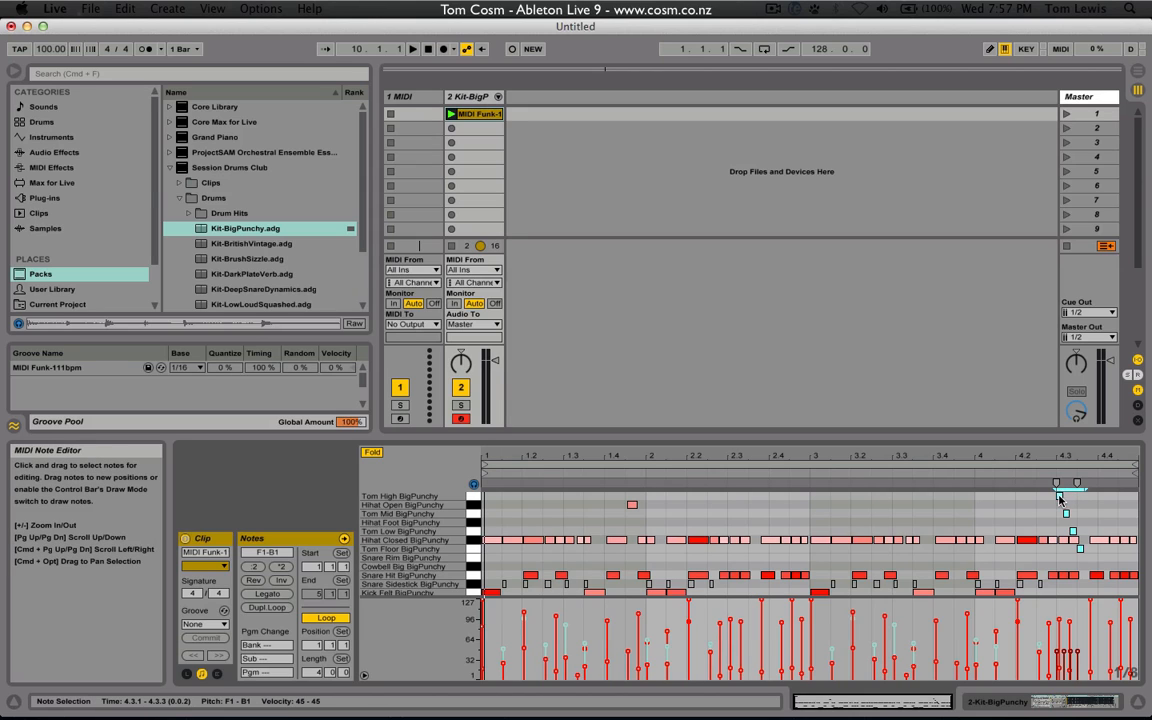
{"action": "left_click_drag", "start_coordinate": [1060, 497], "coordinate": [1110, 495]}
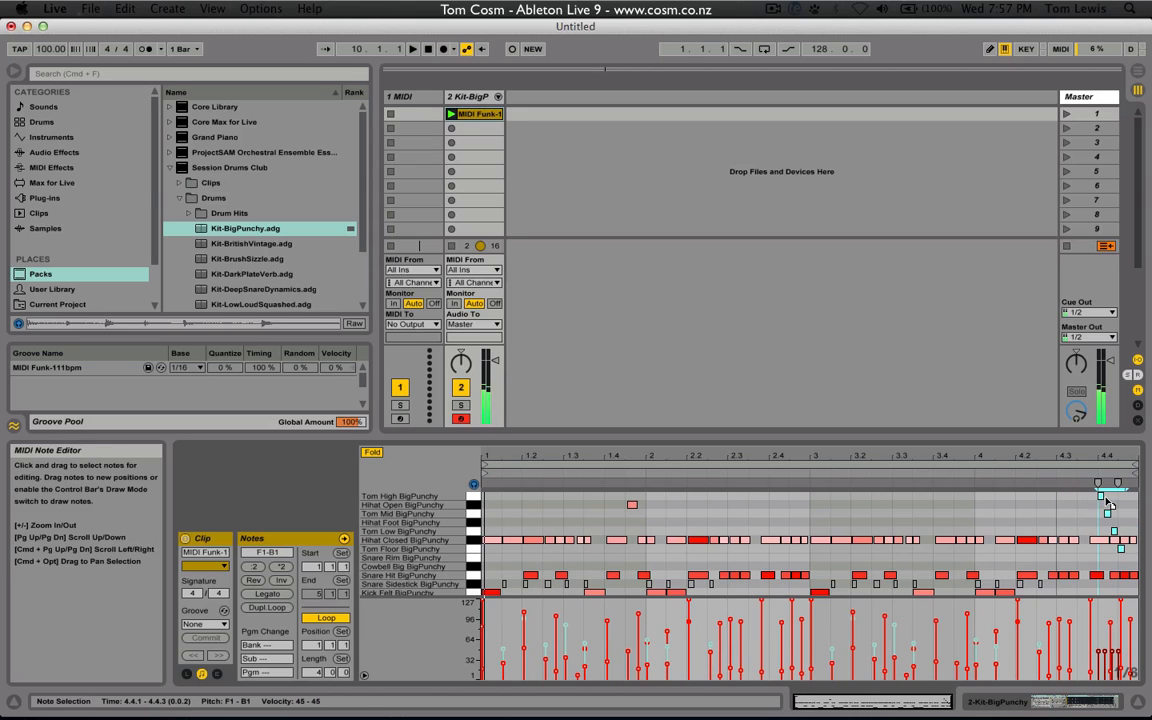
{"action": "key", "text": "space"}
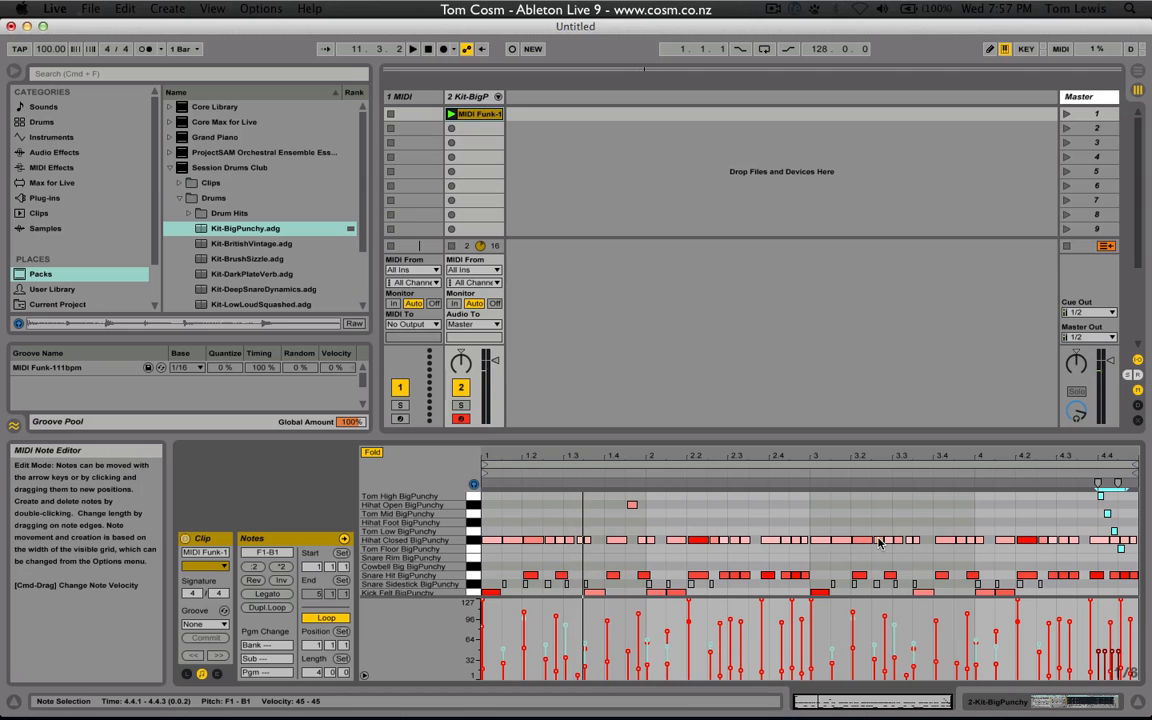
Move the closed hi-hat note at 3.2.3 up to Crash 18
{"action": "left_click", "coordinate": [879, 541]}
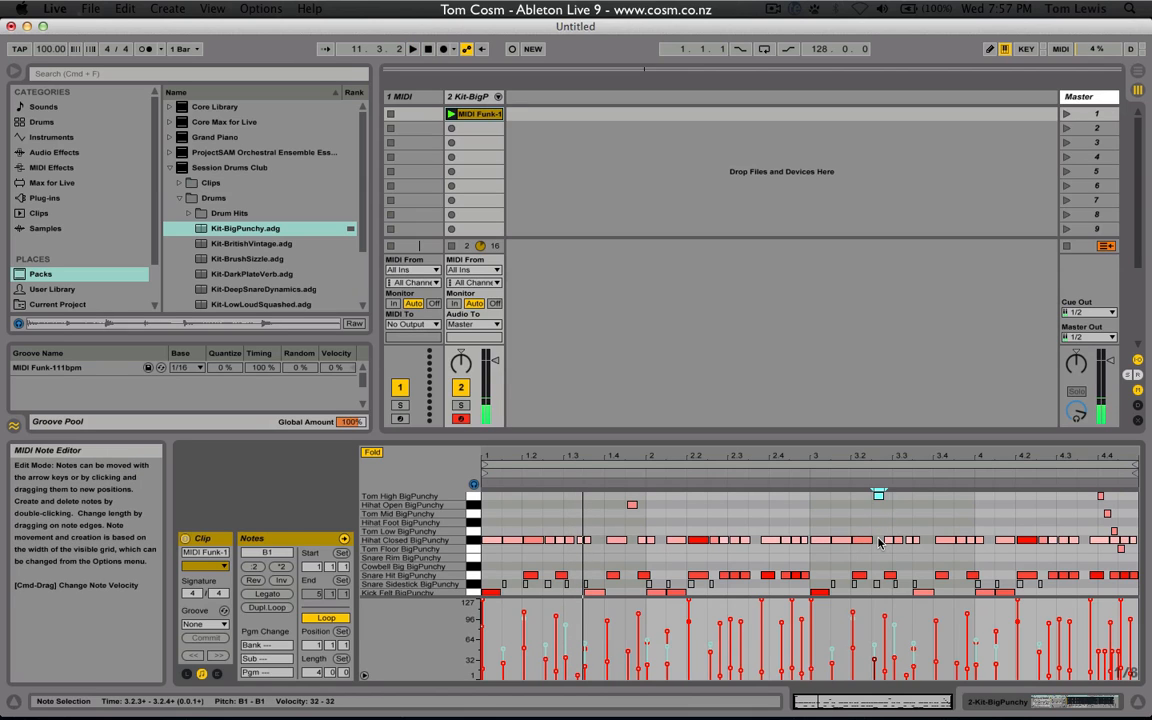
{"action": "scroll", "coordinate": [879, 541], "scroll_direction": "up", "scroll_amount": 3}
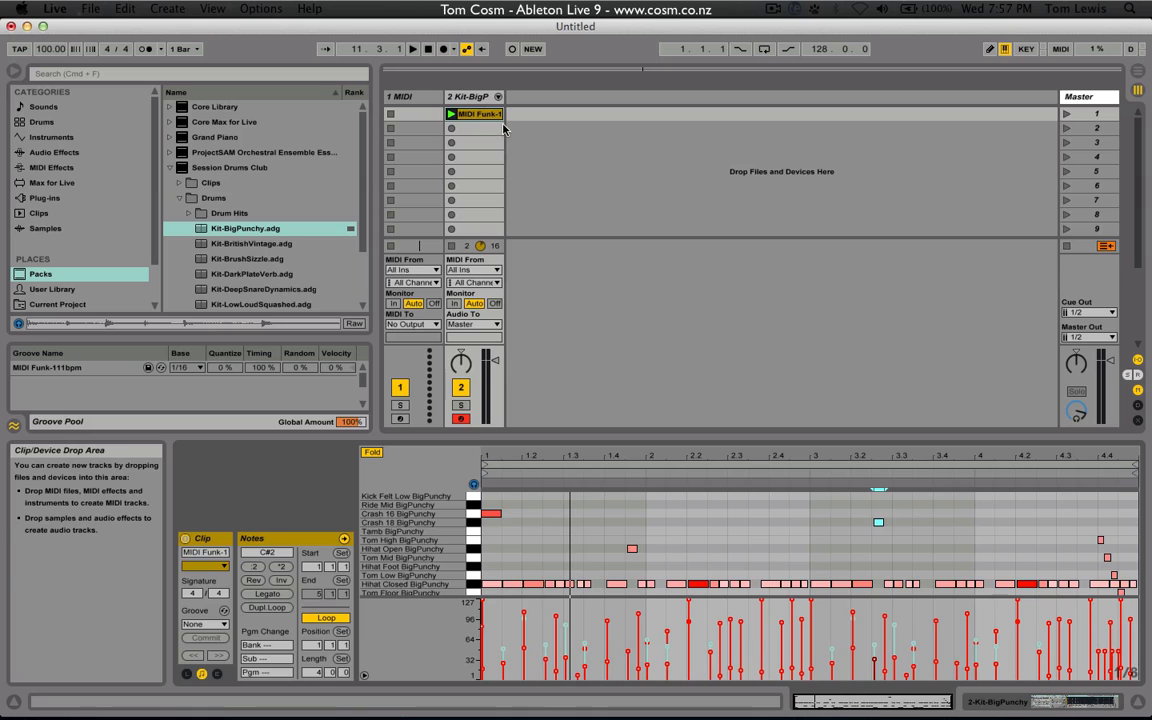
Insert a new audio track after the Kit-BigPunchy track
{"action": "left_click", "coordinate": [469, 98]}
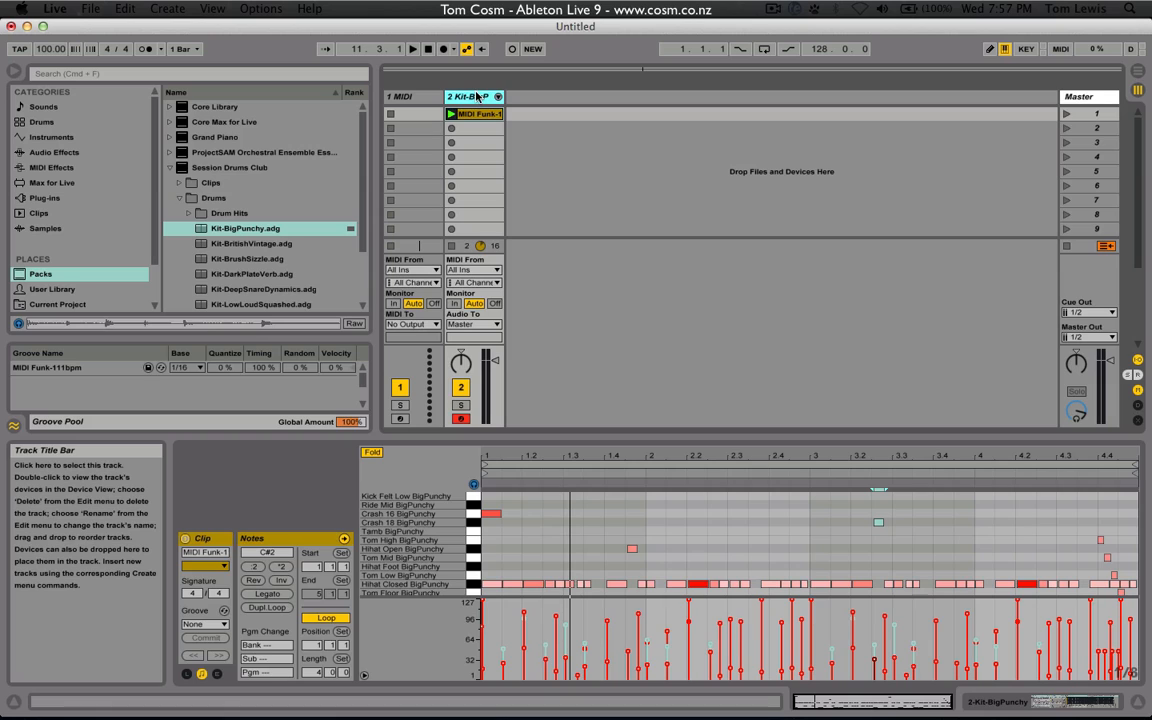
{"action": "key", "text": "super+t"}
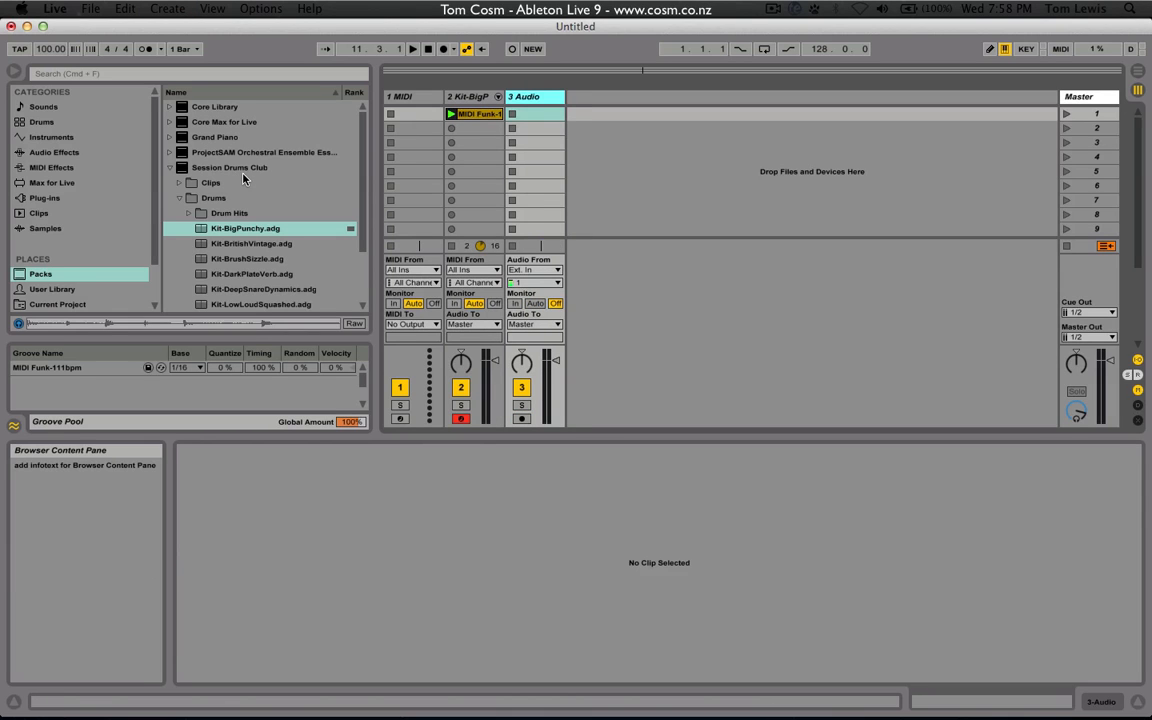
Search the browser's Samples category for "piano"
{"action": "scroll", "coordinate": [106, 239], "scroll_direction": "down", "scroll_amount": 3}
{"action": "left_click", "coordinate": [107, 232]}
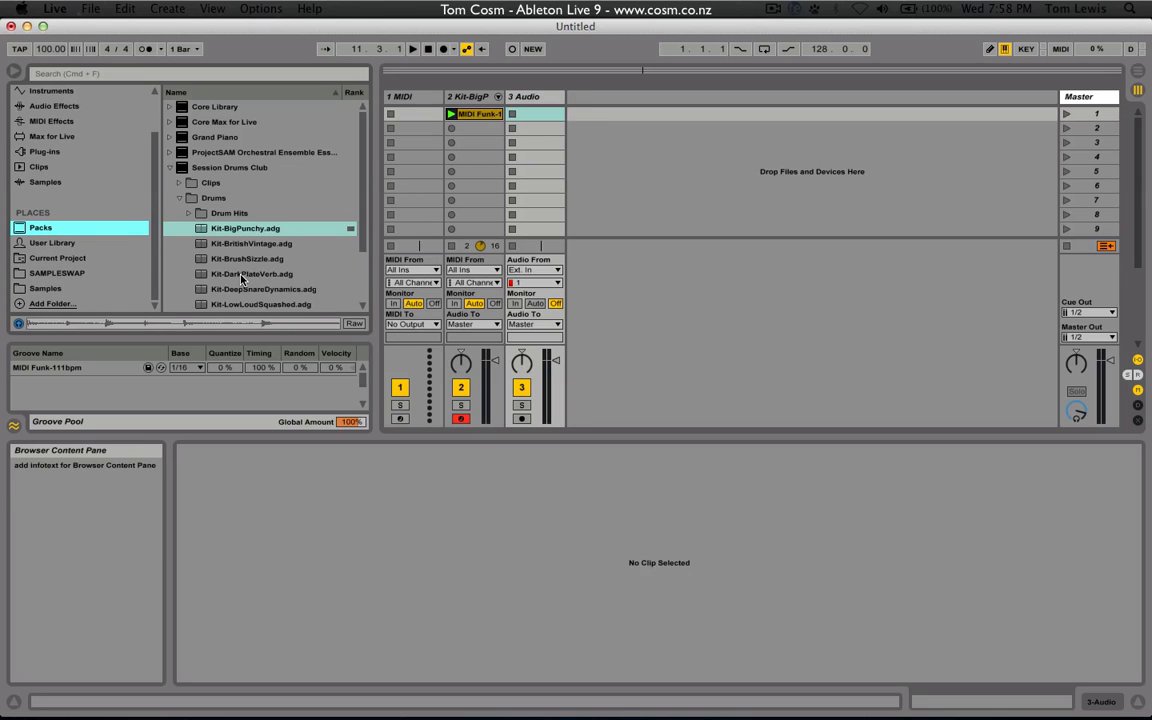
{"action": "left_click", "coordinate": [70, 182]}
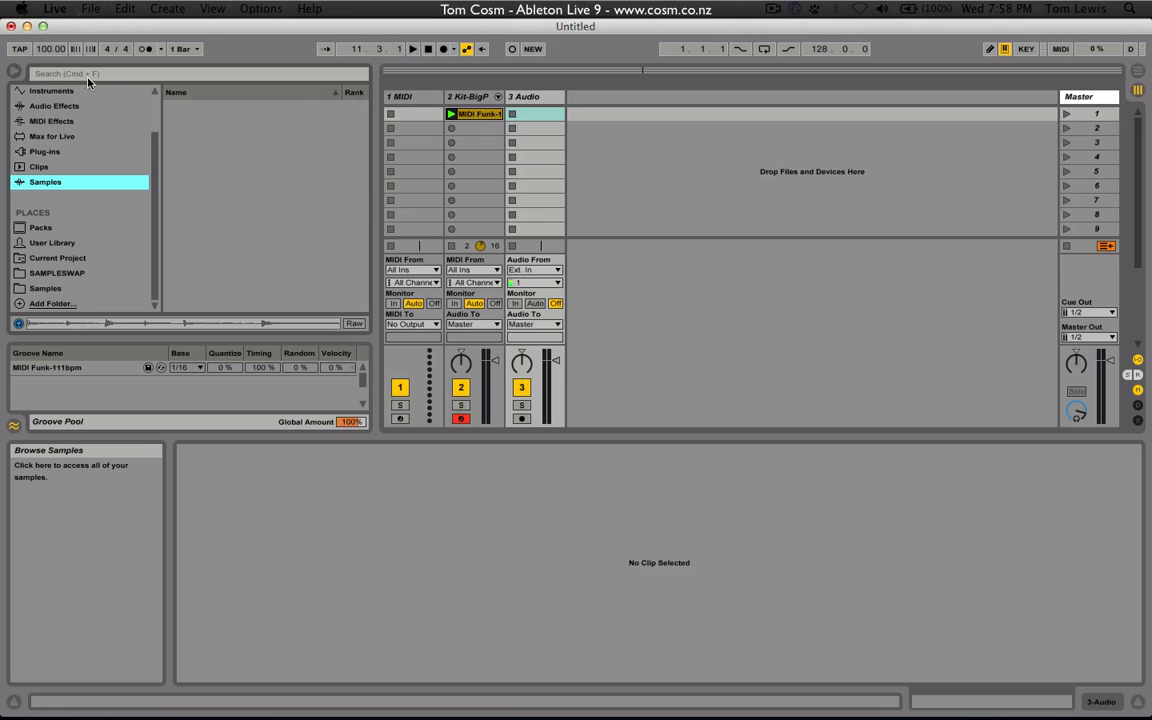
{"action": "left_click", "coordinate": [88, 74]}
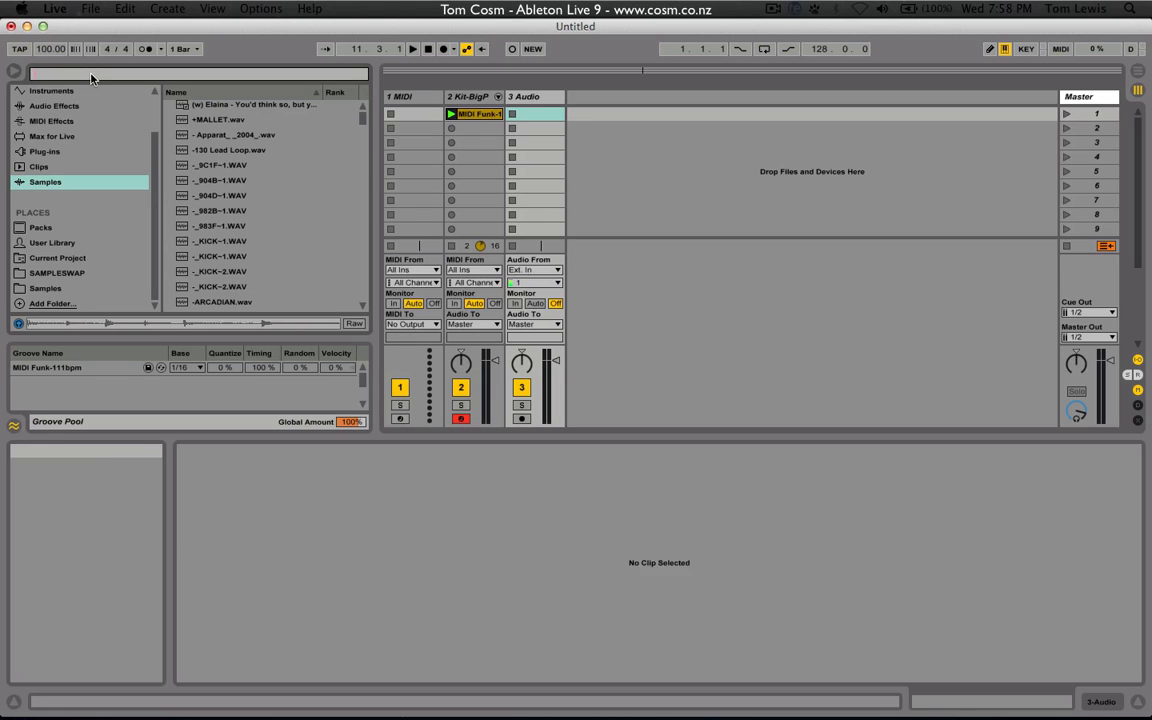
{"action": "type", "text": "piano"}
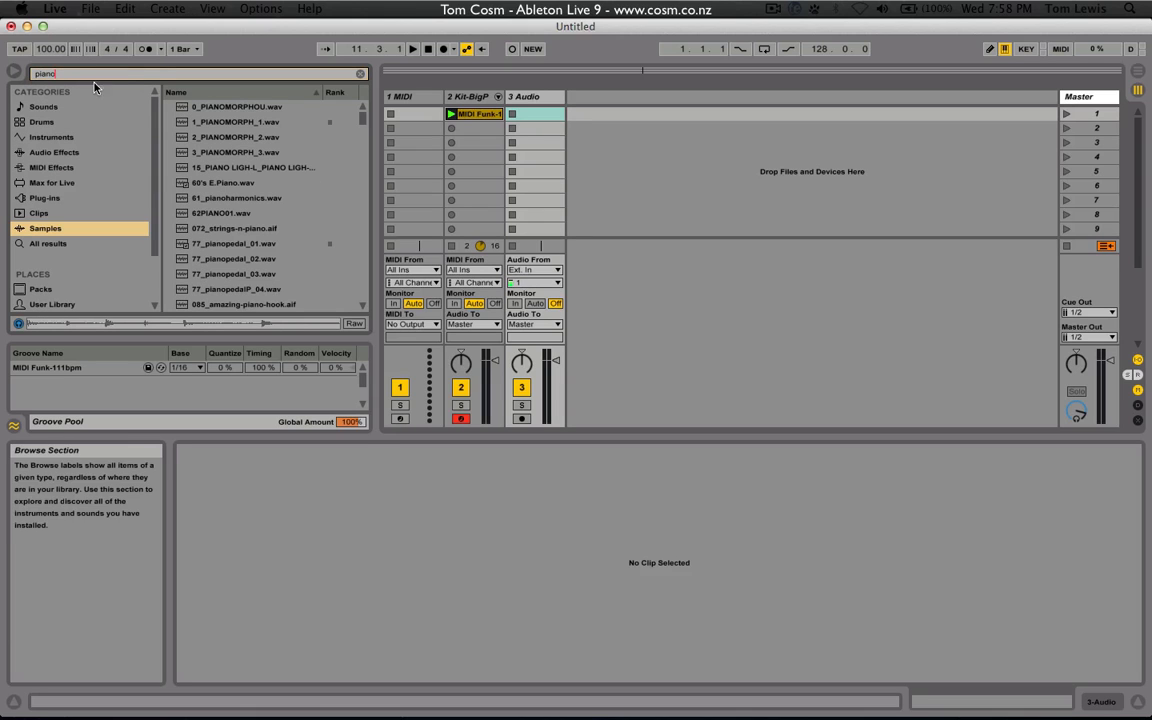
Load the chill-piano-80-Dbma13Fm9.wav sample from the search results into the first clip slot of the 3 Audio track
{"action": "scroll", "coordinate": [320, 150], "scroll_direction": "down", "scroll_amount": 10}
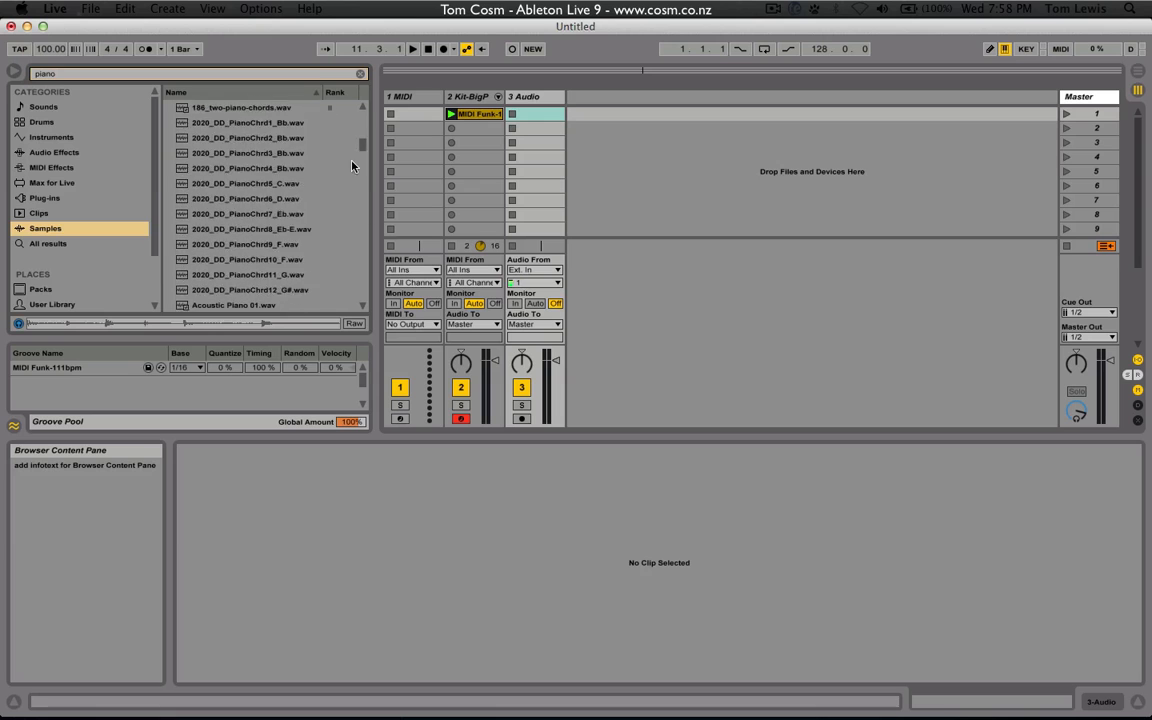
{"action": "scroll", "coordinate": [352, 166], "scroll_direction": "down", "scroll_amount": 15}
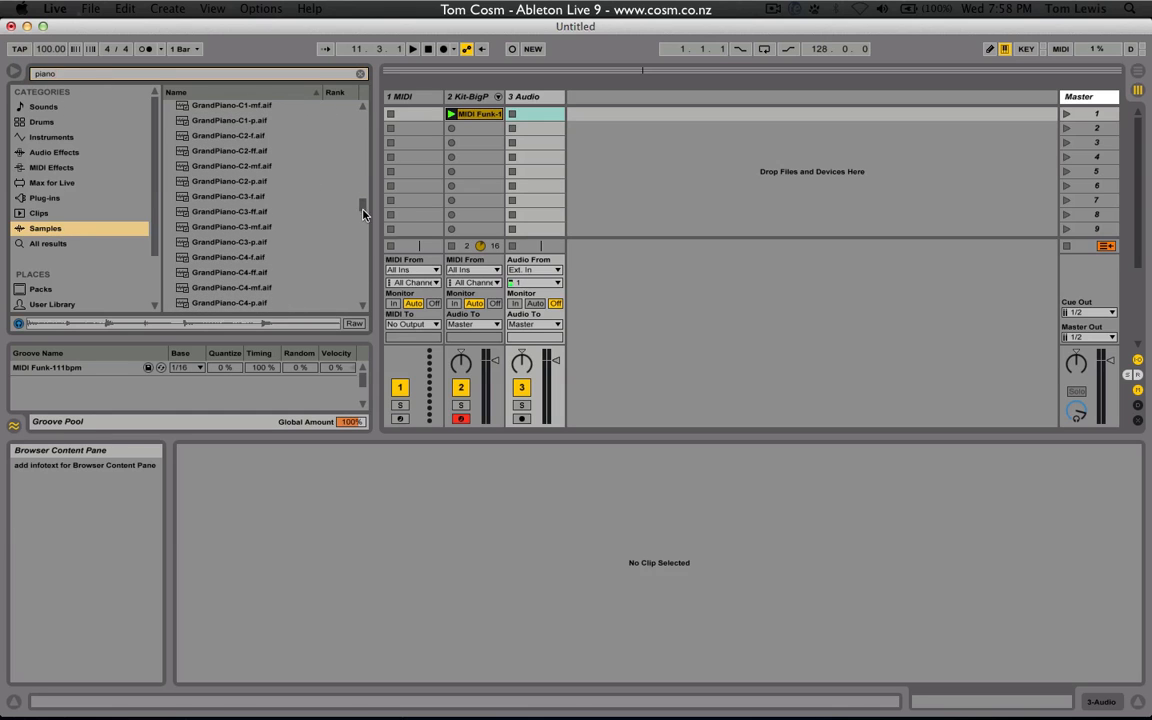
{"action": "scroll", "coordinate": [326, 187], "scroll_direction": "down", "scroll_amount": 10}
{"action": "scroll", "coordinate": [374, 237], "scroll_direction": "up", "scroll_amount": 15}
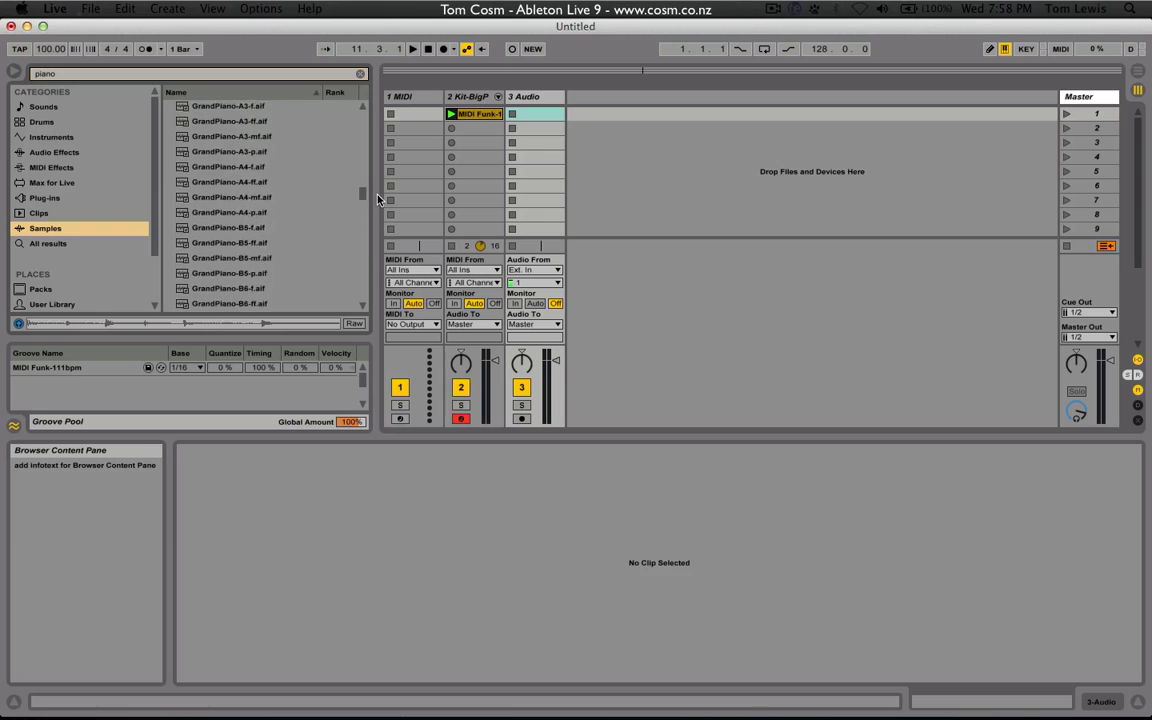
{"action": "scroll", "coordinate": [370, 168], "scroll_direction": "up", "scroll_amount": 5}
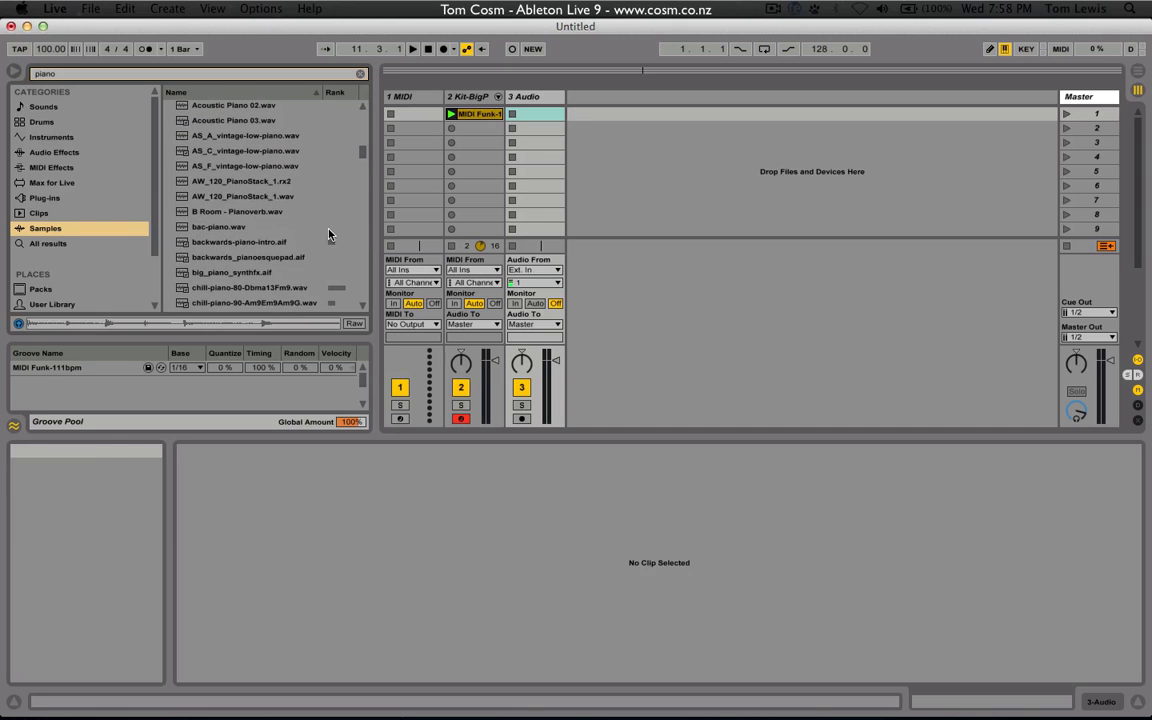
{"action": "left_click", "coordinate": [254, 277]}
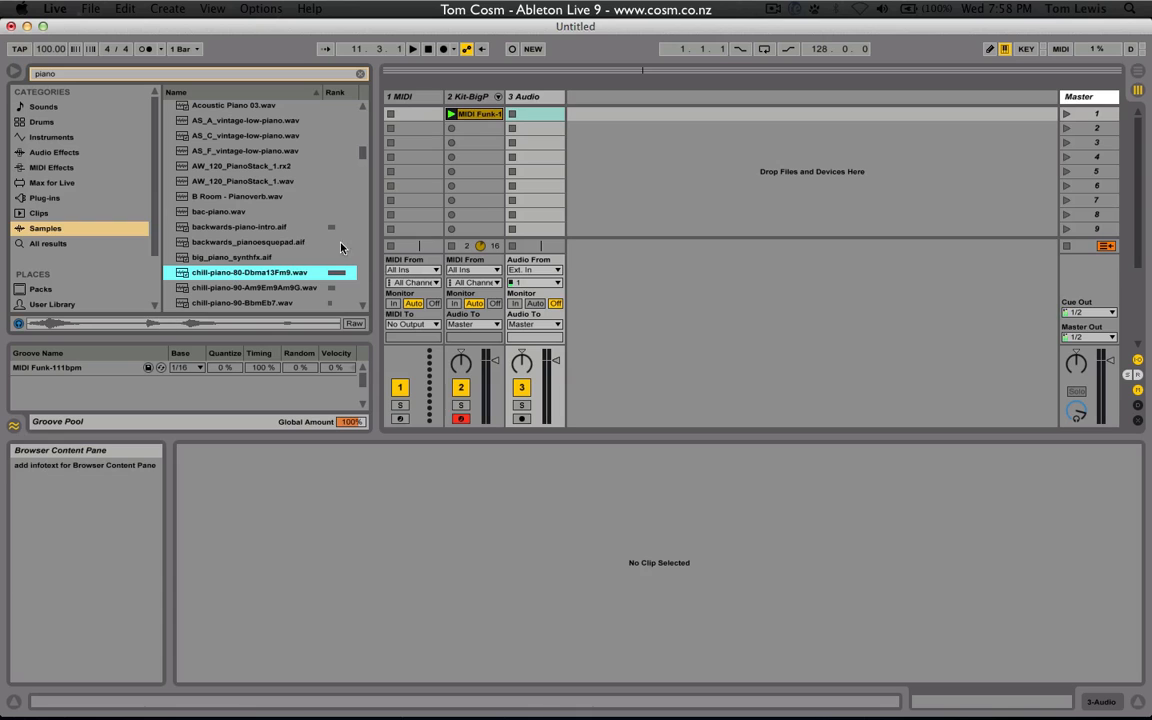
{"action": "left_click_drag", "start_coordinate": [340, 247], "coordinate": [516, 114]}
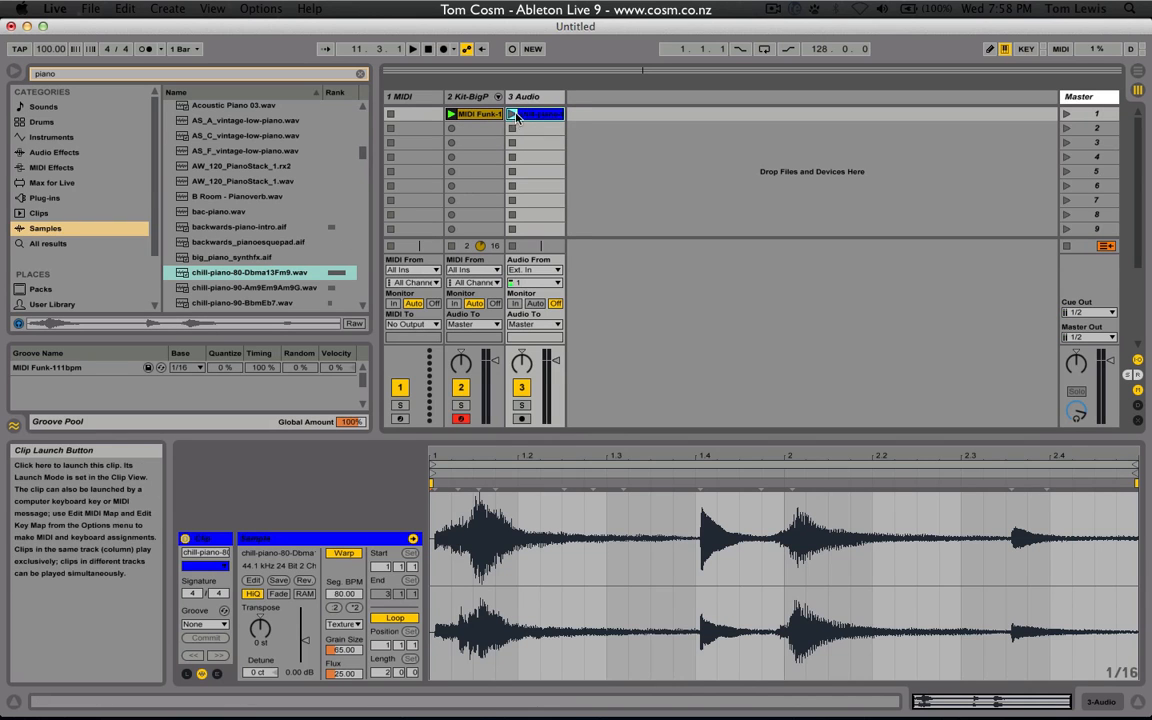
Play the piano clip with the drums, then solo the audio track and play the piano clip alone
{"action": "left_click", "coordinate": [513, 114]}
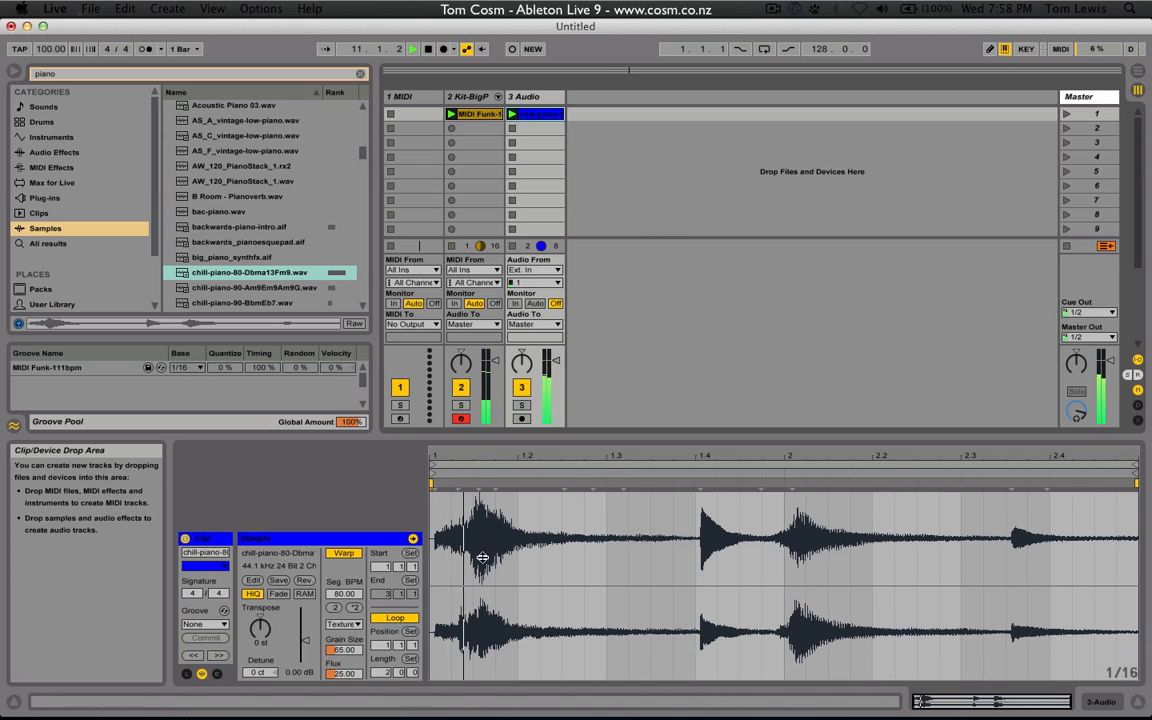
{"action": "key", "text": "space"}
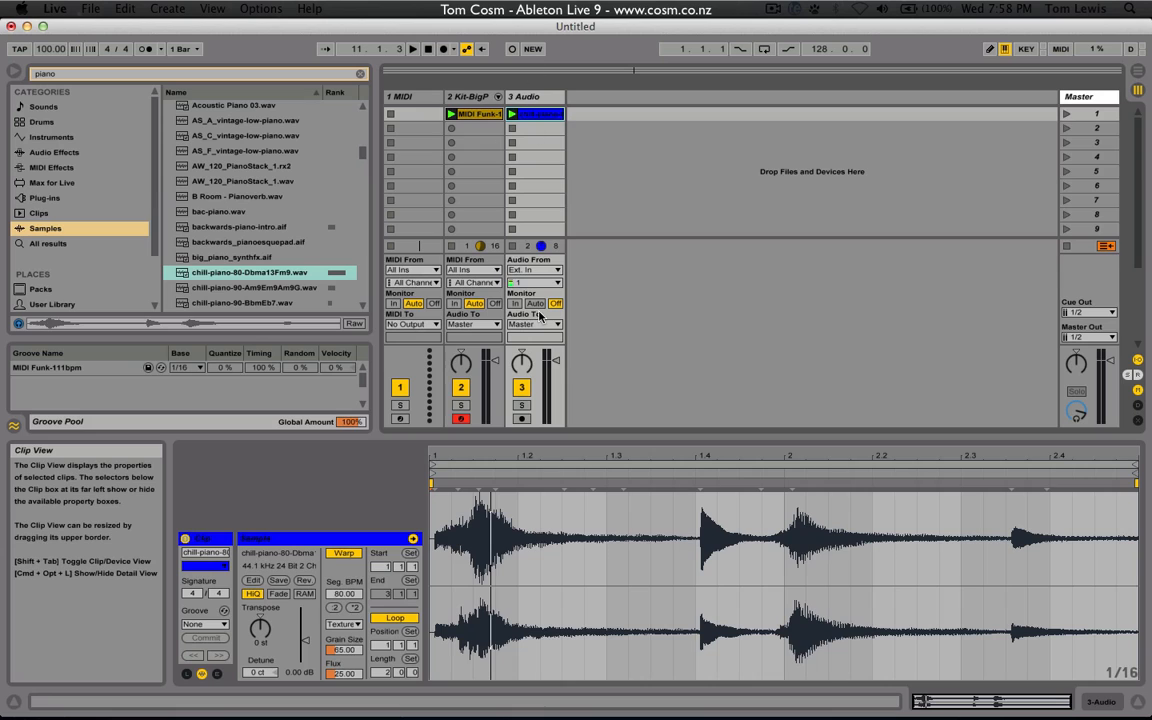
{"action": "left_click", "coordinate": [522, 405]}
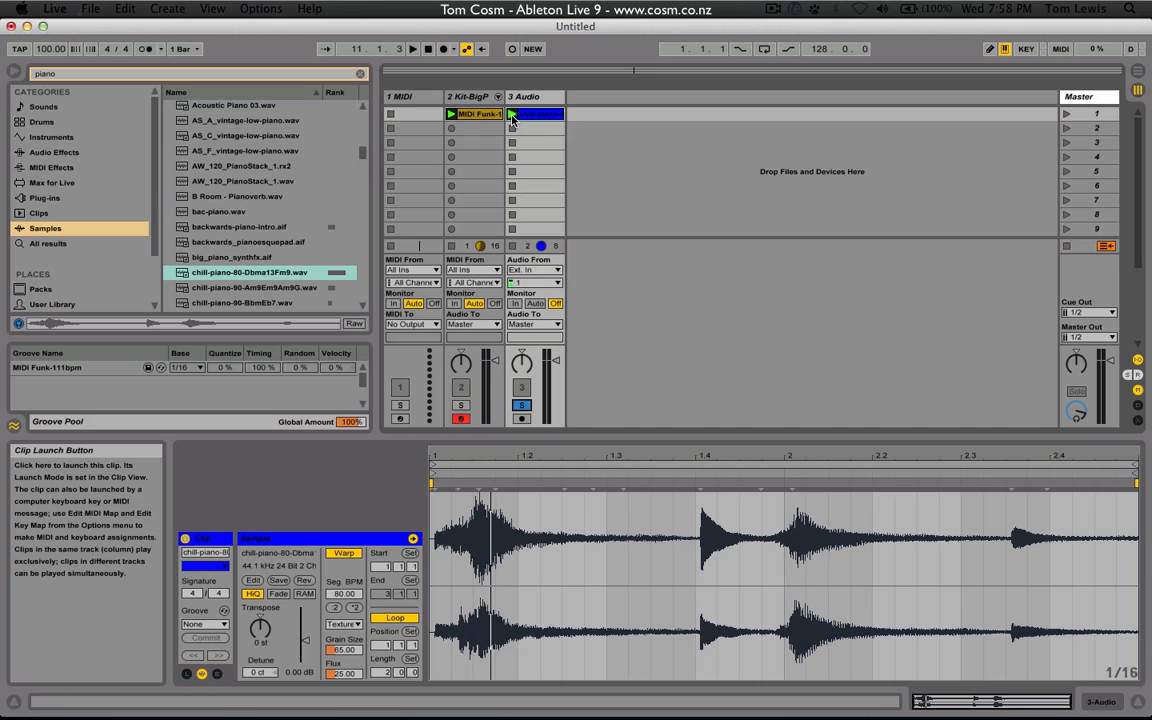
{"action": "left_click", "coordinate": [512, 115]}
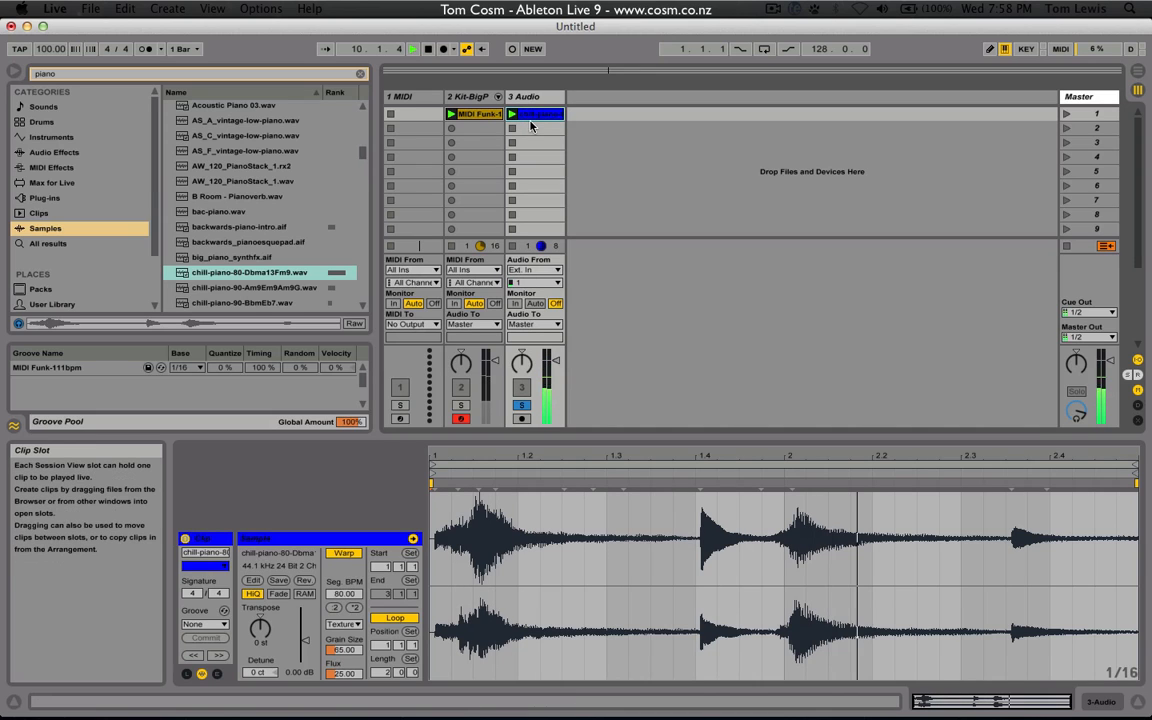
Convert the piano clip's harmony to a new MIDI track
{"action": "right_click", "coordinate": [536, 120]}
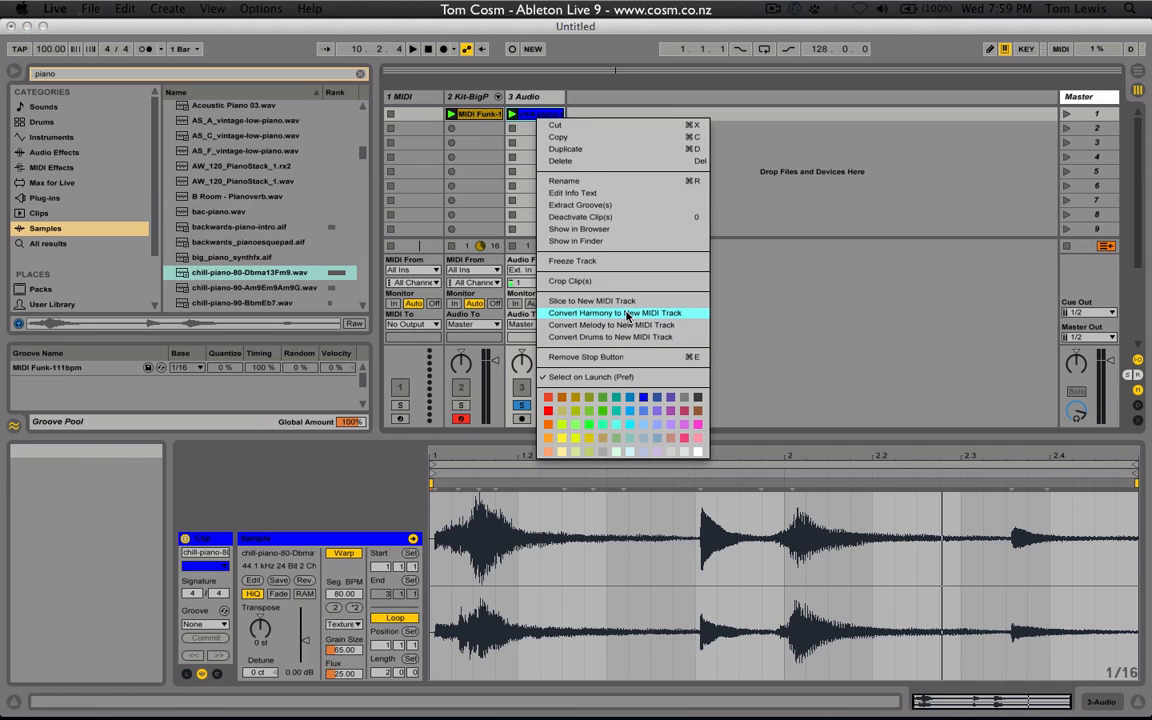
{"action": "left_click", "coordinate": [562, 25]}
{"action": "key", "text": "space"}
{"action": "right_click", "coordinate": [527, 118]}
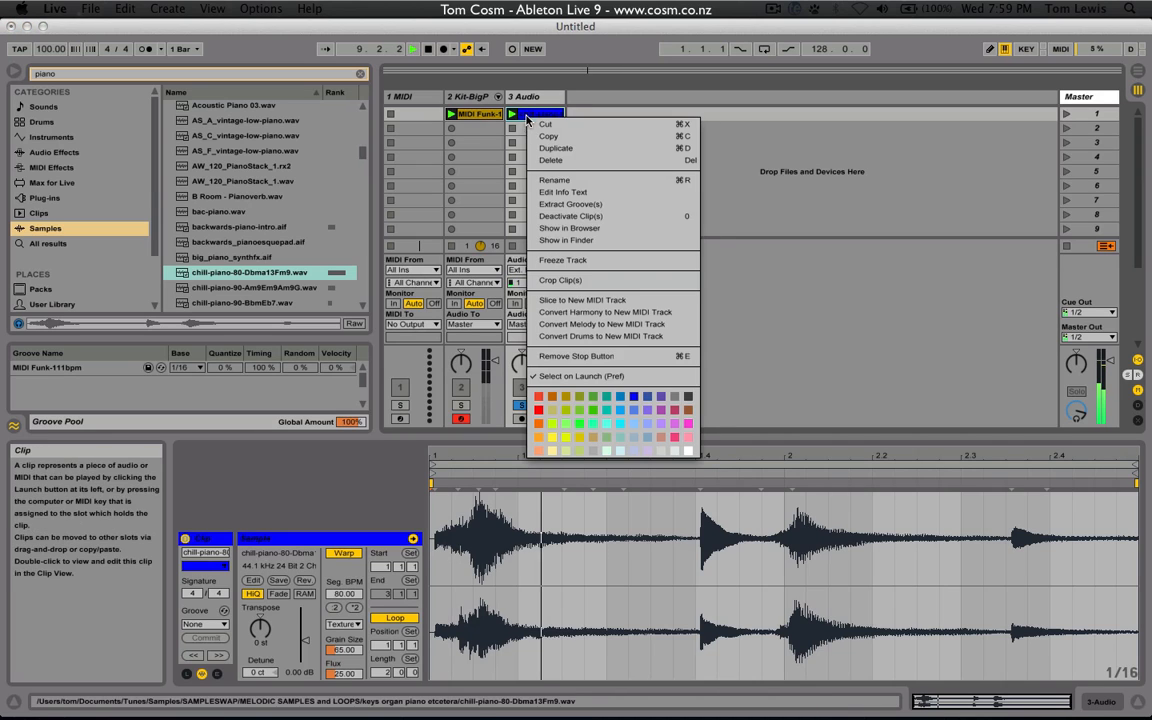
{"action": "left_click", "coordinate": [612, 312]}
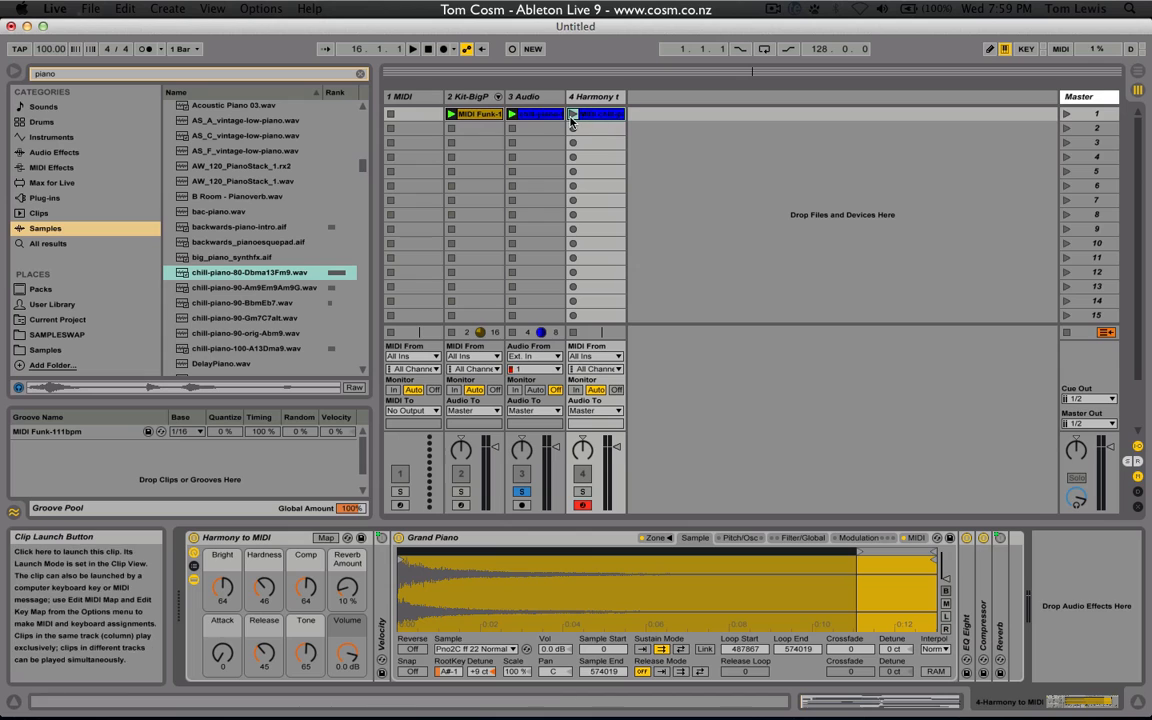
Stop the piano audio and drum clips and select the devices on the Harmony to MIDI track
{"action": "left_click", "coordinate": [514, 331]}
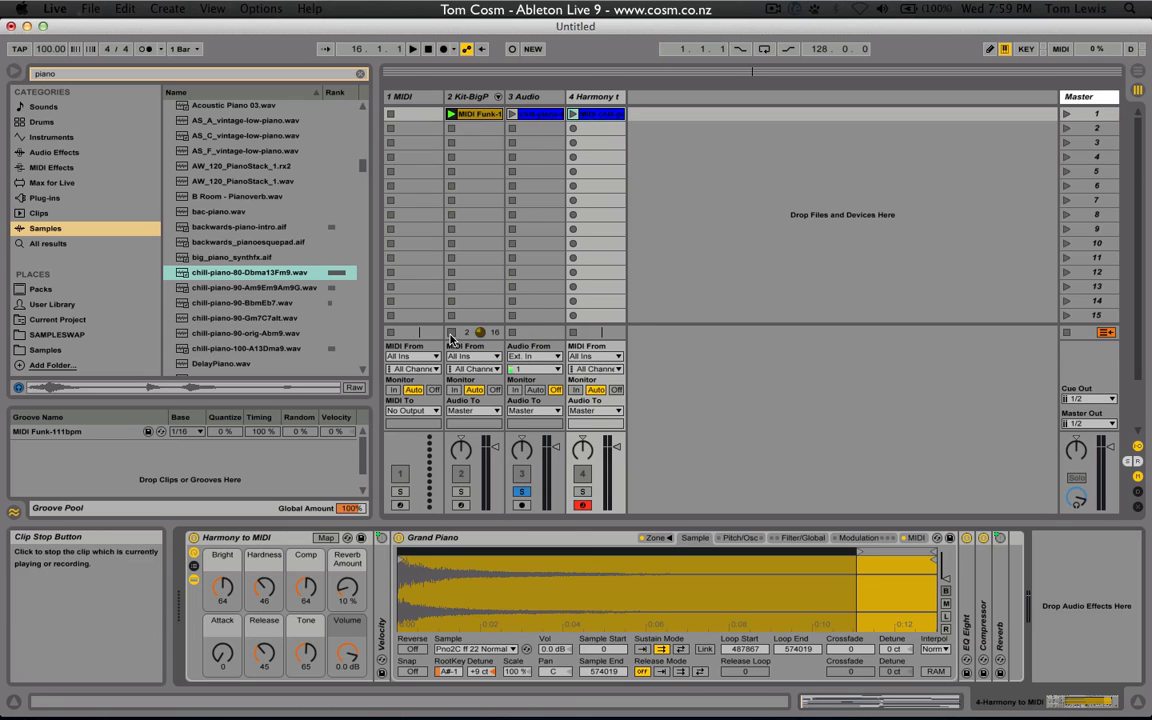
{"action": "left_click", "coordinate": [598, 98]}
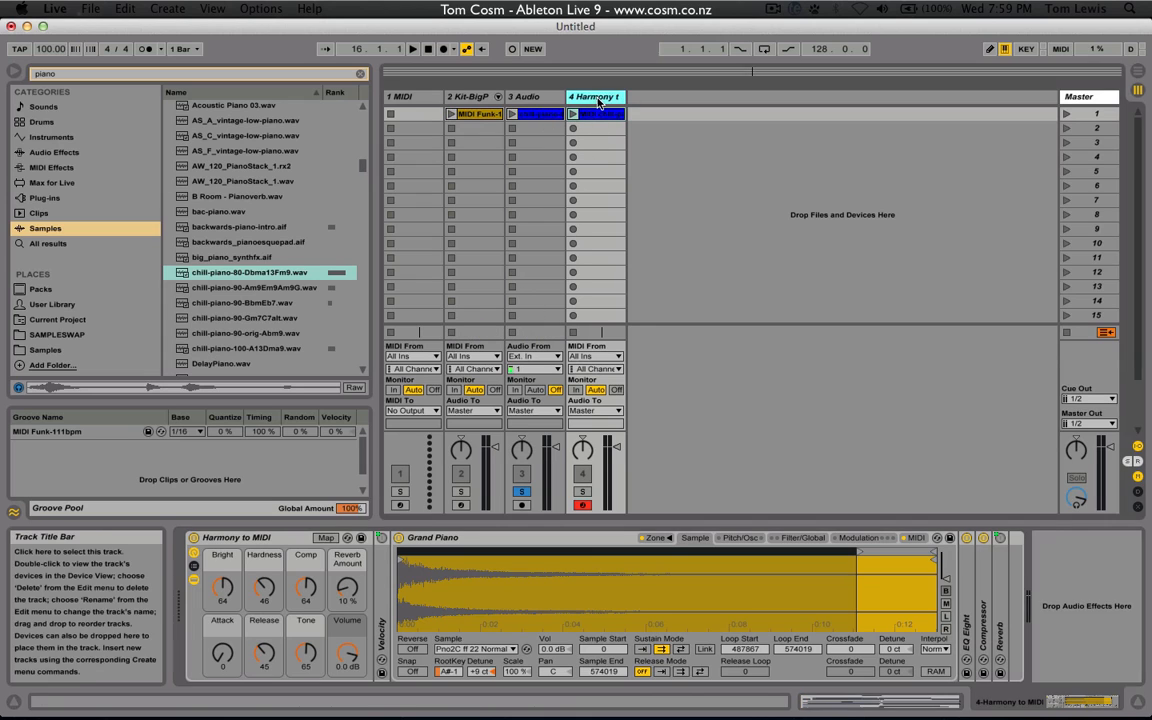
{"action": "left_click", "coordinate": [279, 539]}
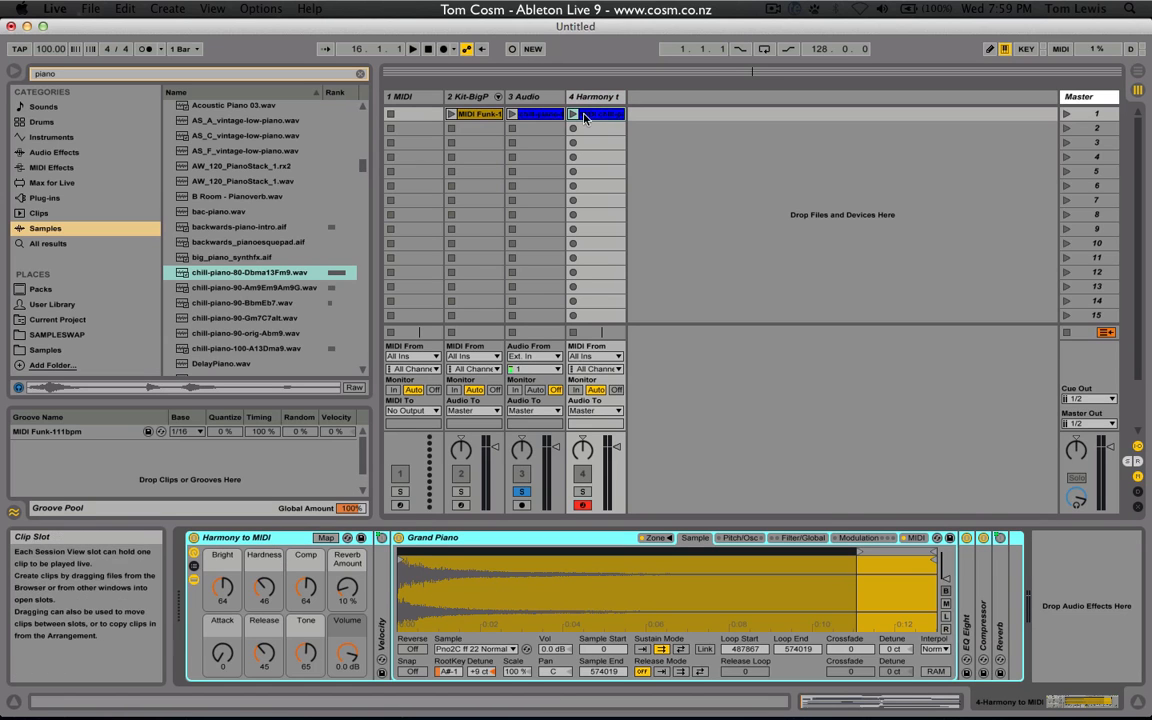
Open the converted harmony clip in the MIDI note editor and listen to it
{"action": "double_click", "coordinate": [591, 116]}
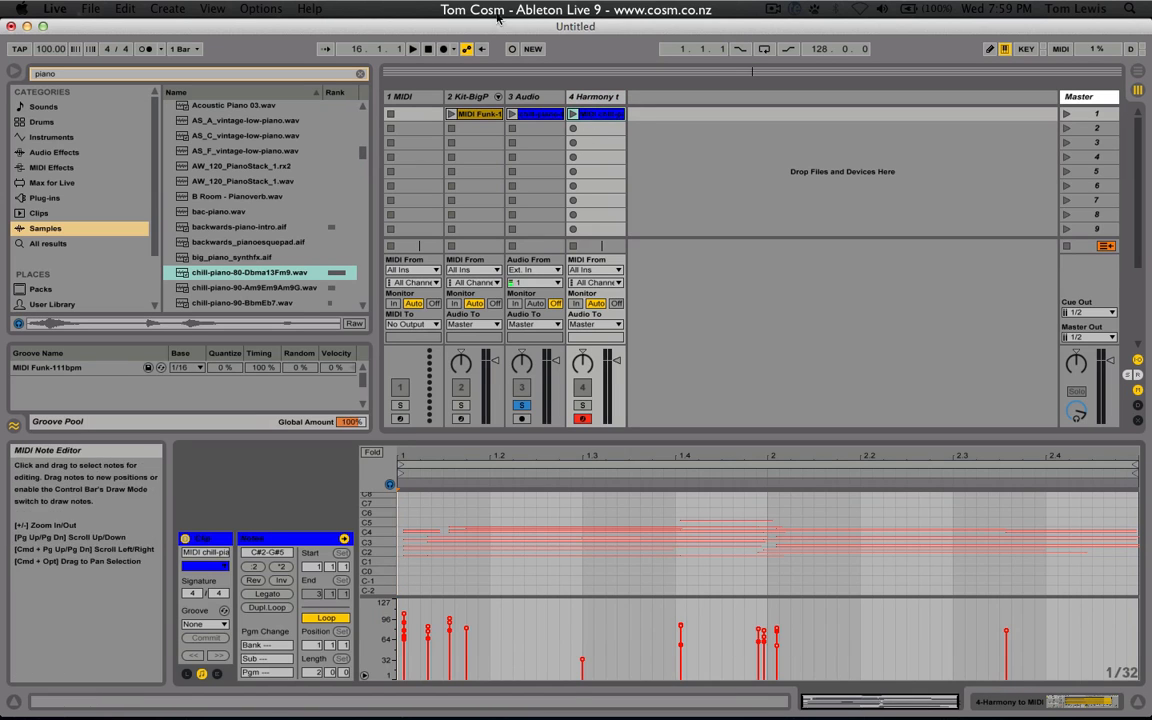
{"action": "left_click", "coordinate": [546, 117]}
{"action": "left_click", "coordinate": [590, 100]}
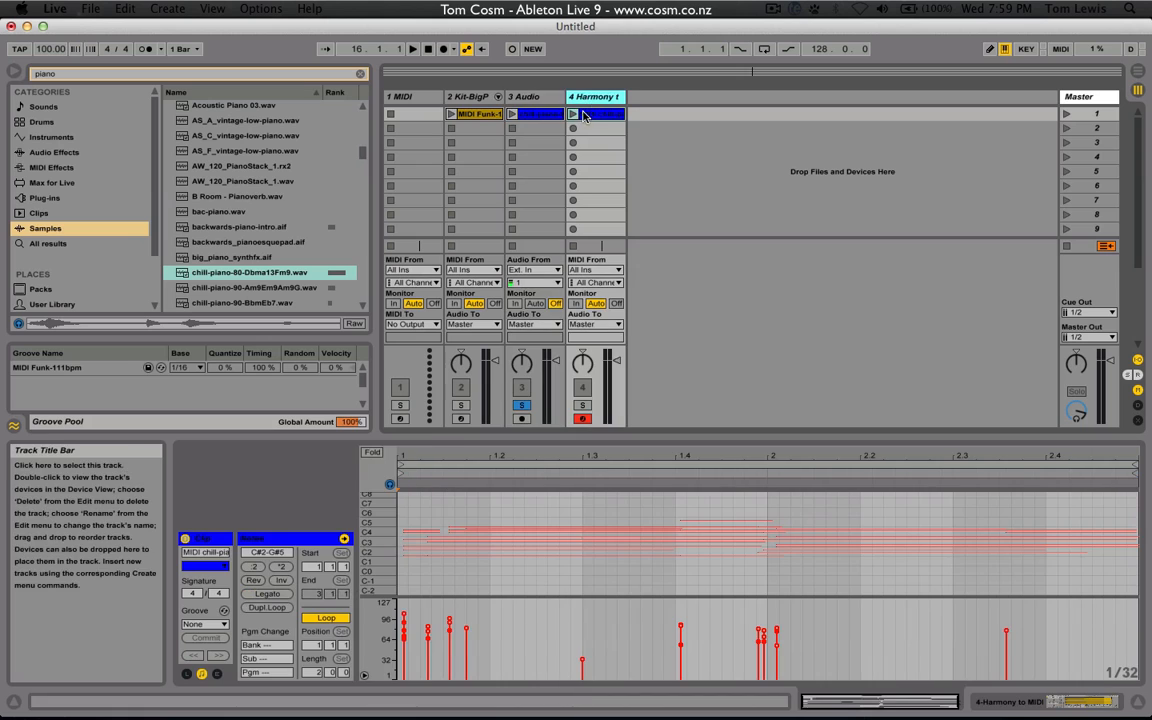
{"action": "left_click", "coordinate": [580, 116]}
{"action": "left_click", "coordinate": [573, 116]}
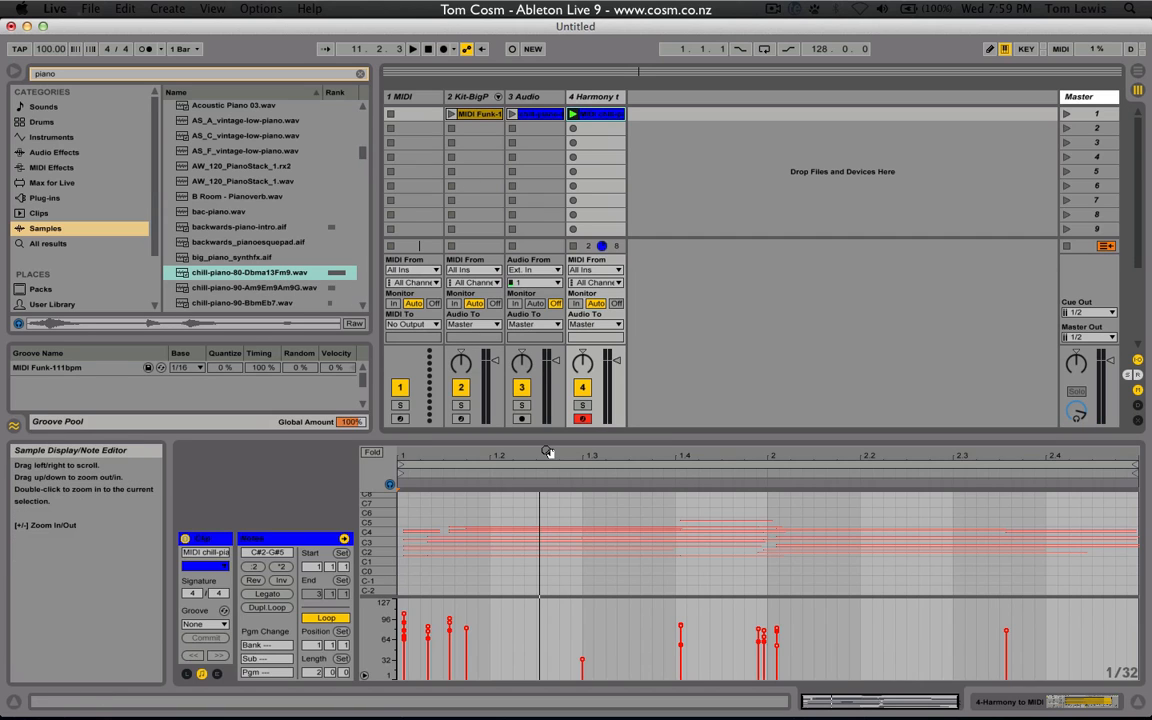
{"action": "left_click", "coordinate": [572, 114]}
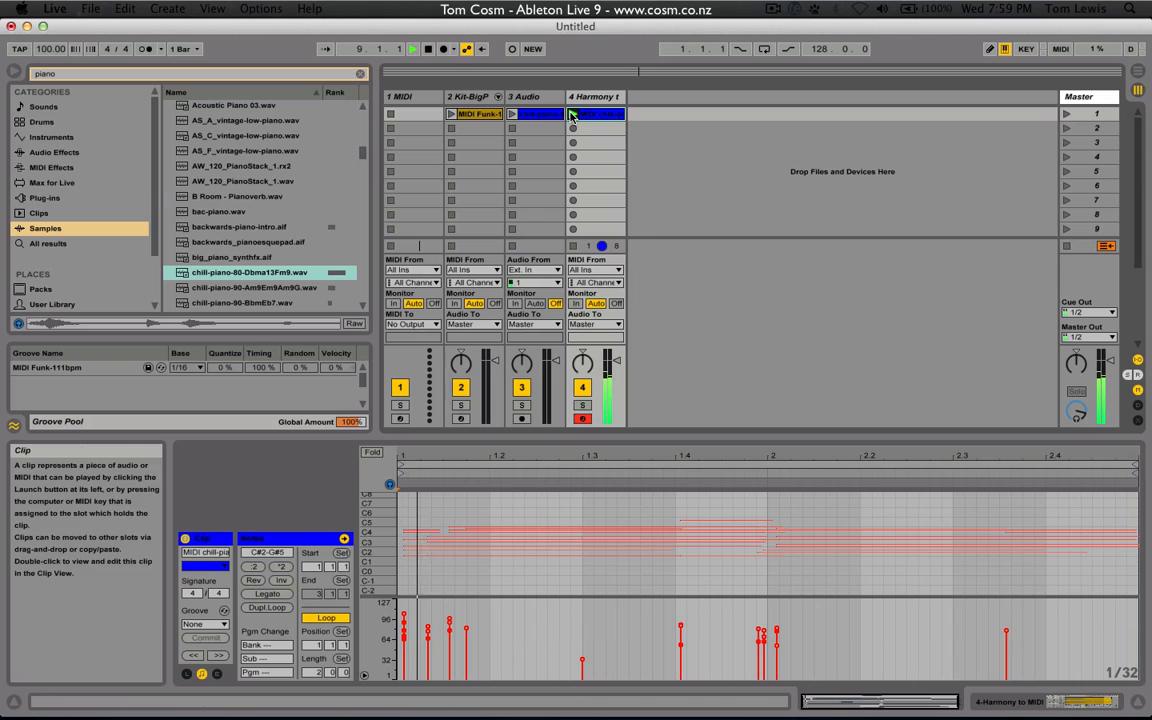
{"action": "key", "text": "space"}
Quantize all notes in the harmony clip and play it together with the MIDI Funk drum clip
{"action": "left_click", "coordinate": [538, 517]}
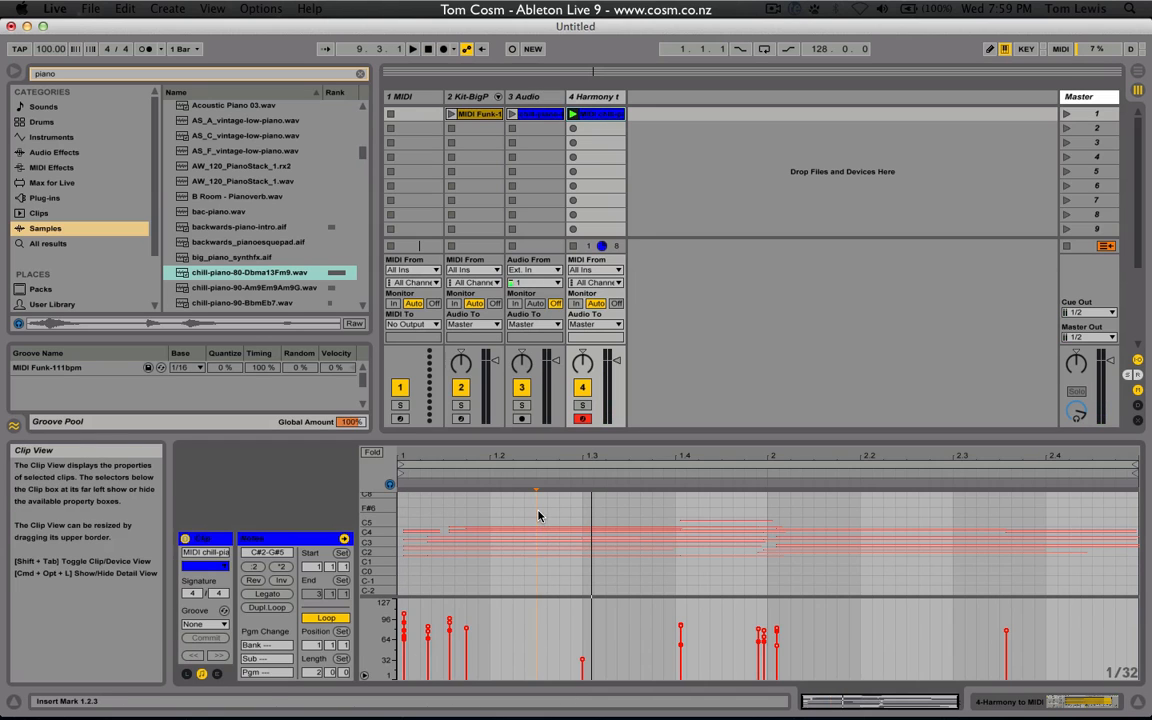
{"action": "key", "text": "super+a"}
{"action": "key", "text": "super+u"}
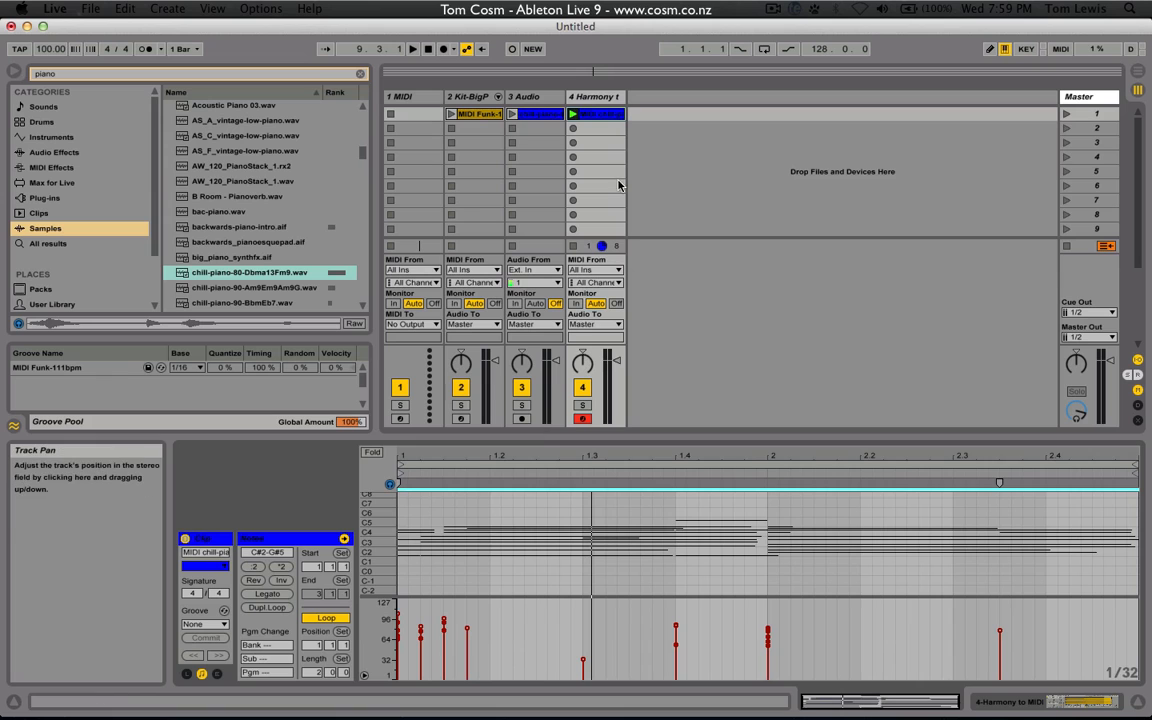
{"action": "key", "text": "space"}
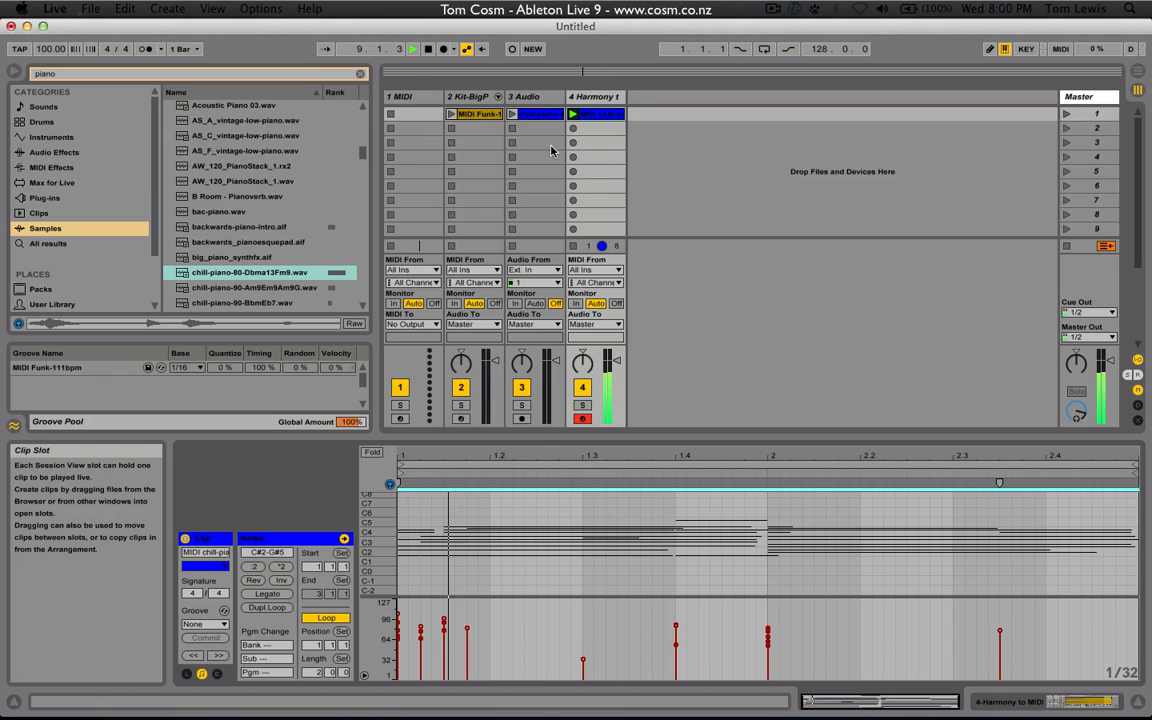
{"action": "left_click", "coordinate": [451, 114]}
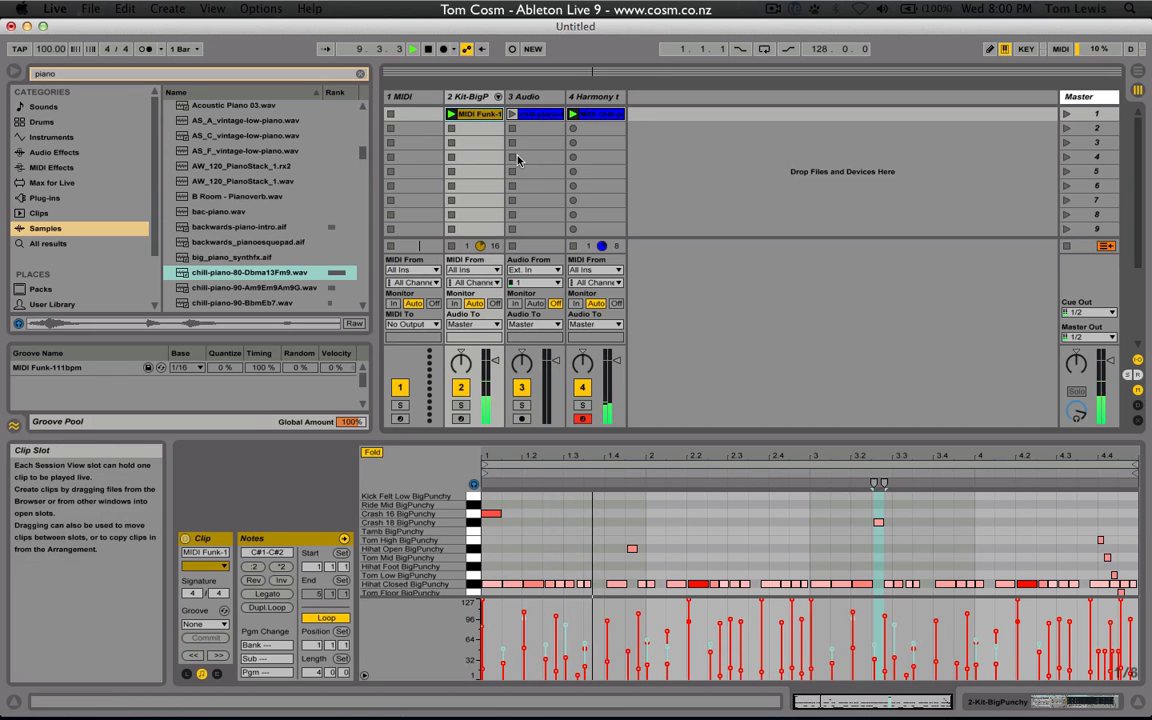
Invert all notes in the harmony clip, listen to the result, and invert them back
{"action": "left_click", "coordinate": [593, 115]}
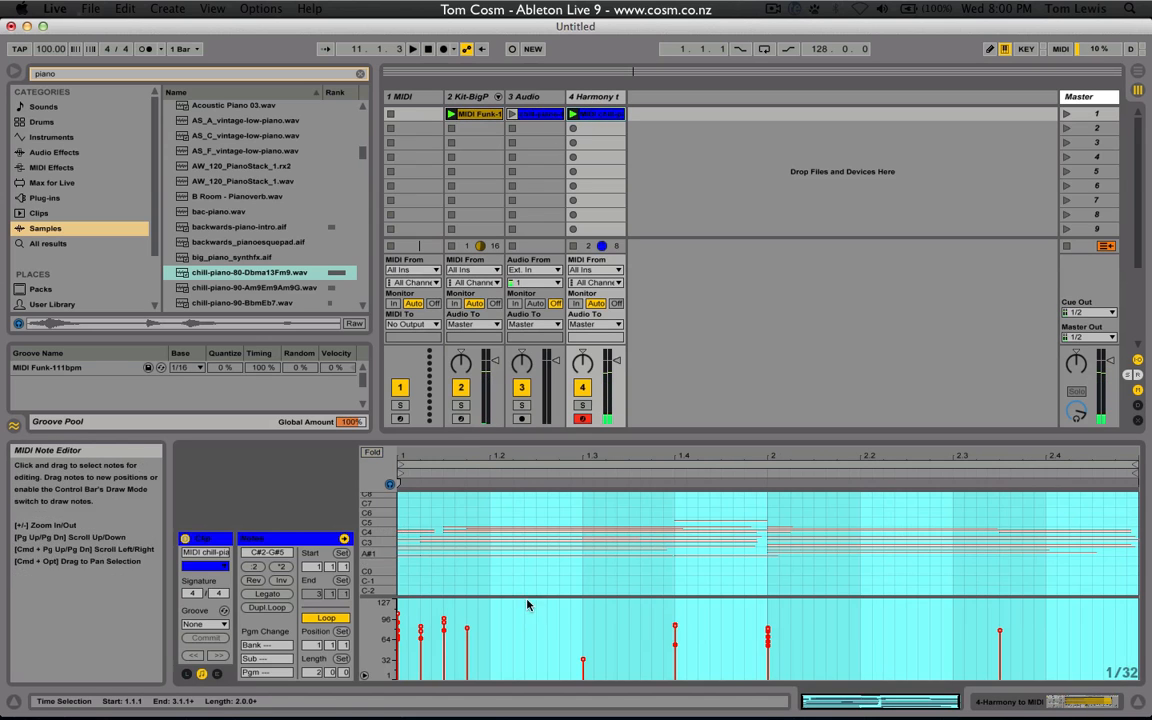
{"action": "left_click", "coordinate": [456, 512]}
{"action": "key", "text": "super+a"}
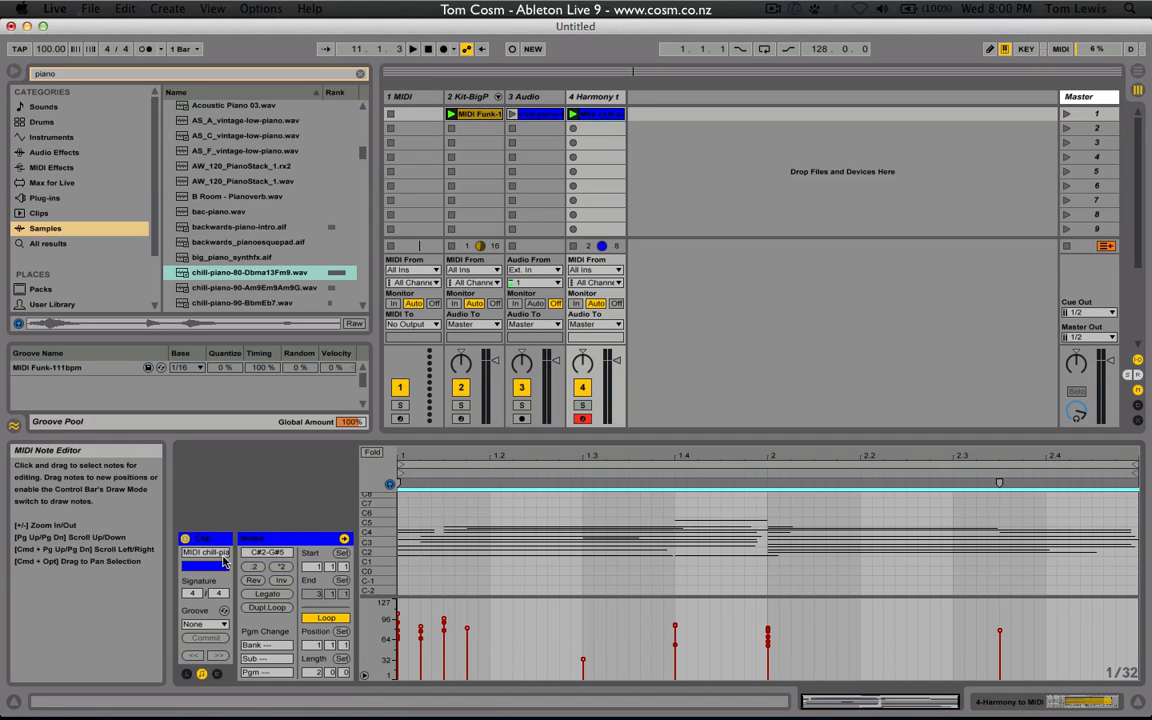
{"action": "left_click", "coordinate": [280, 582]}
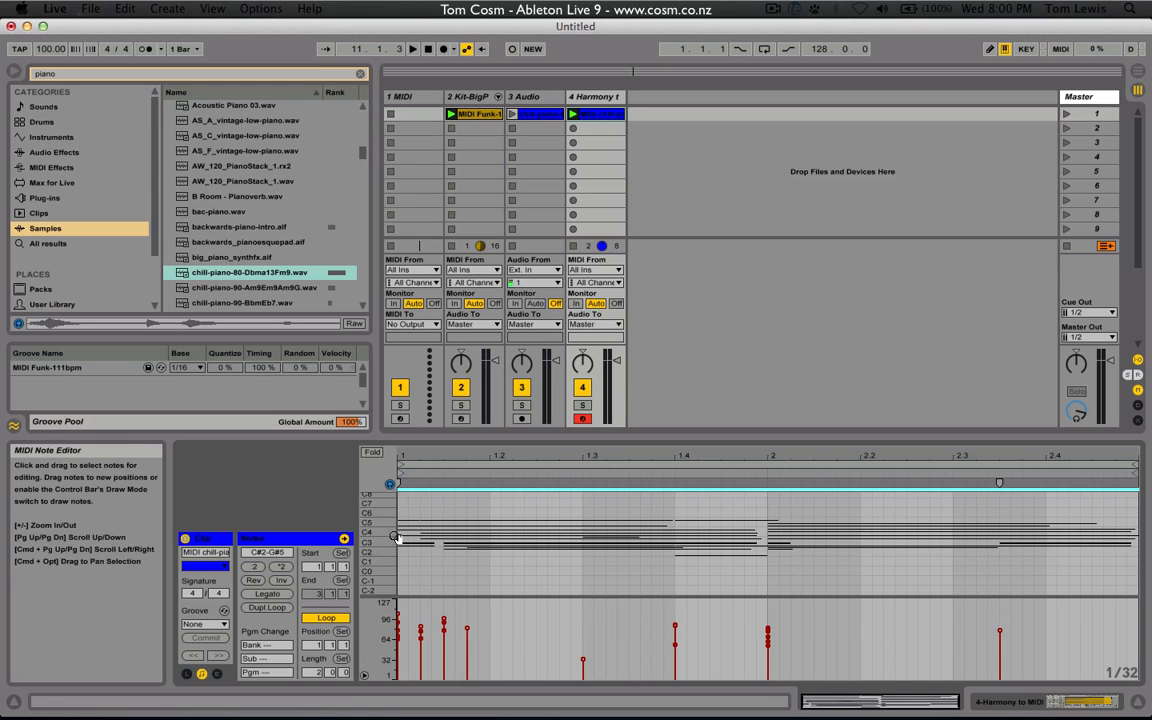
{"action": "key", "text": "space"}
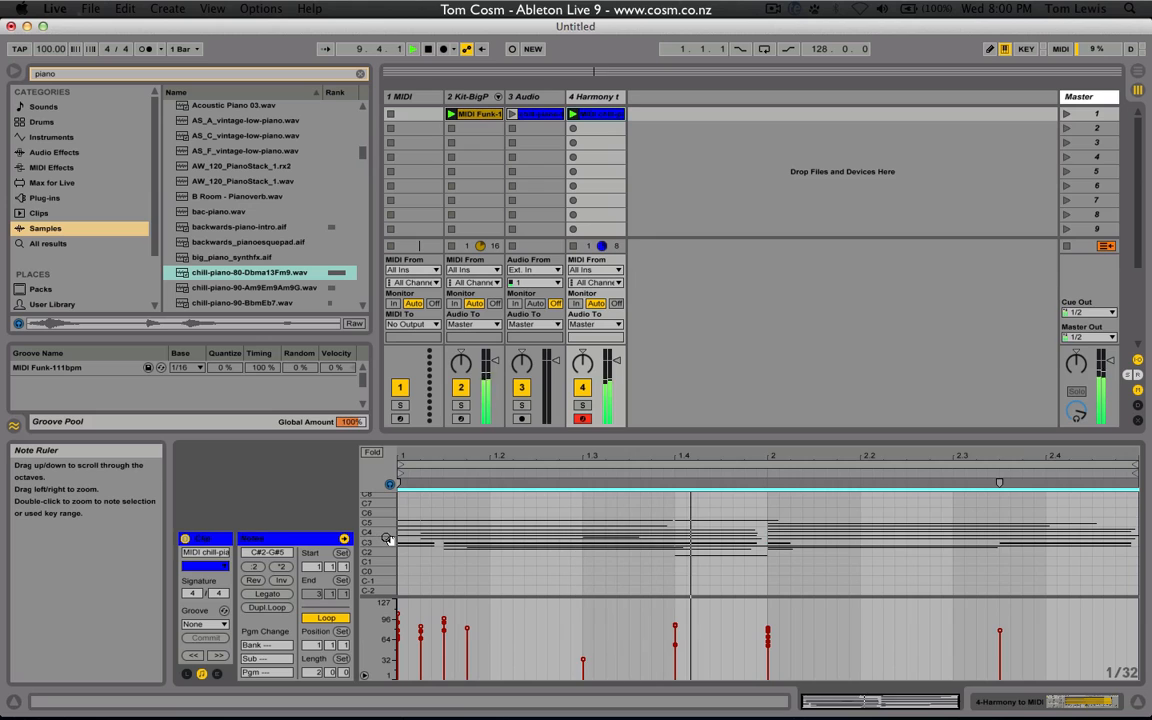
{"action": "left_click", "coordinate": [281, 582]}
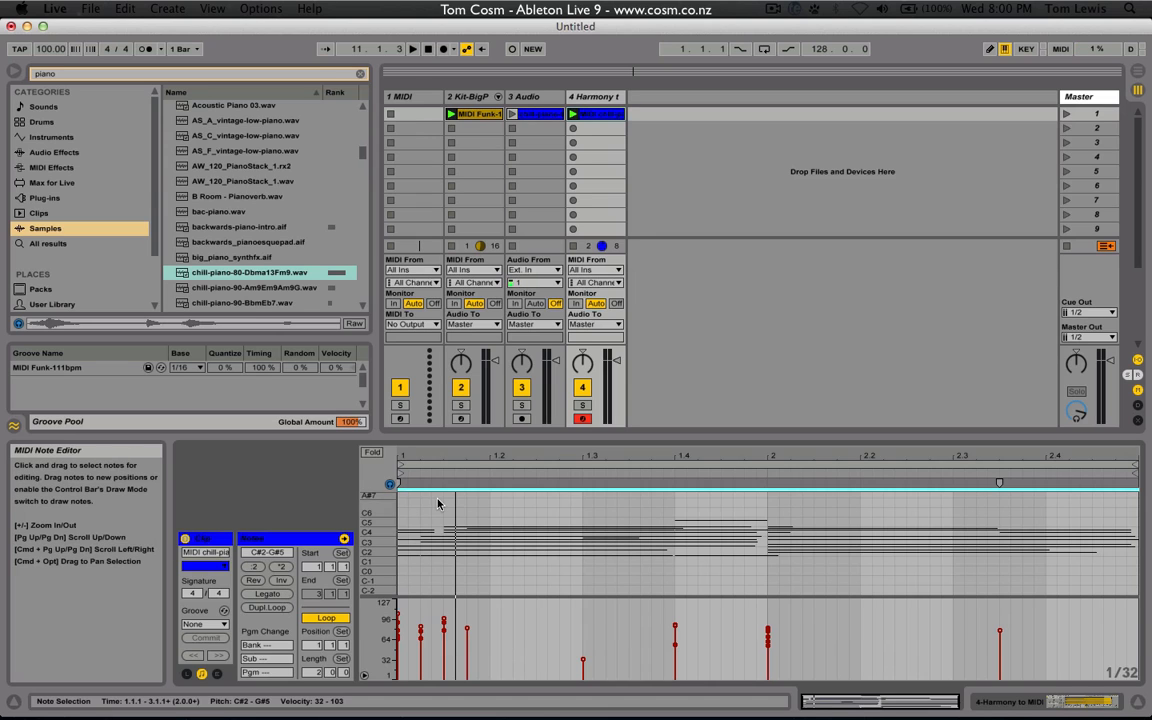
Try compressing the timing of the first-bar harmony notes with the stretch marker, and undo it
{"action": "left_click_drag", "start_coordinate": [520, 503], "coordinate": [573, 561]}
{"action": "mouse_move", "coordinate": [466, 482]}
{"action": "left_mouse_down"}
{"action": "mouse_move", "coordinate": [555, 481]}
{"action": "mouse_move", "coordinate": [478, 482]}
{"action": "mouse_move", "coordinate": [571, 511]}
{"action": "mouse_move", "coordinate": [468, 518]}
{"action": "left_mouse_up"}
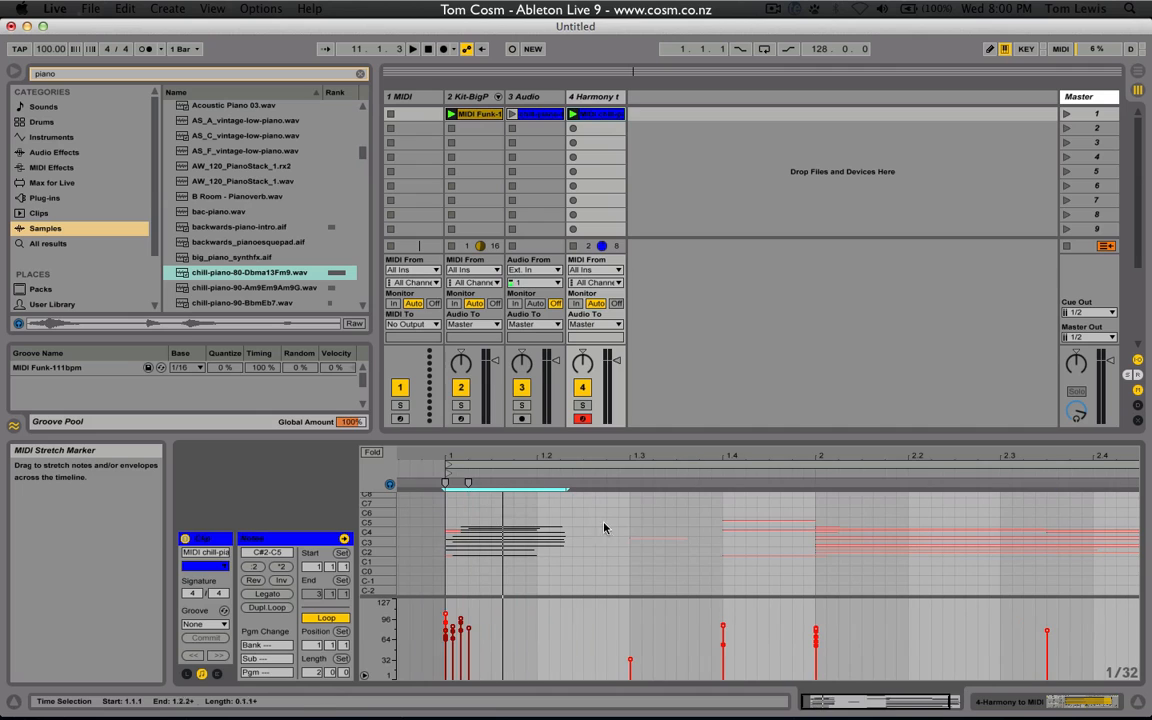
{"action": "key", "text": "super+z"}
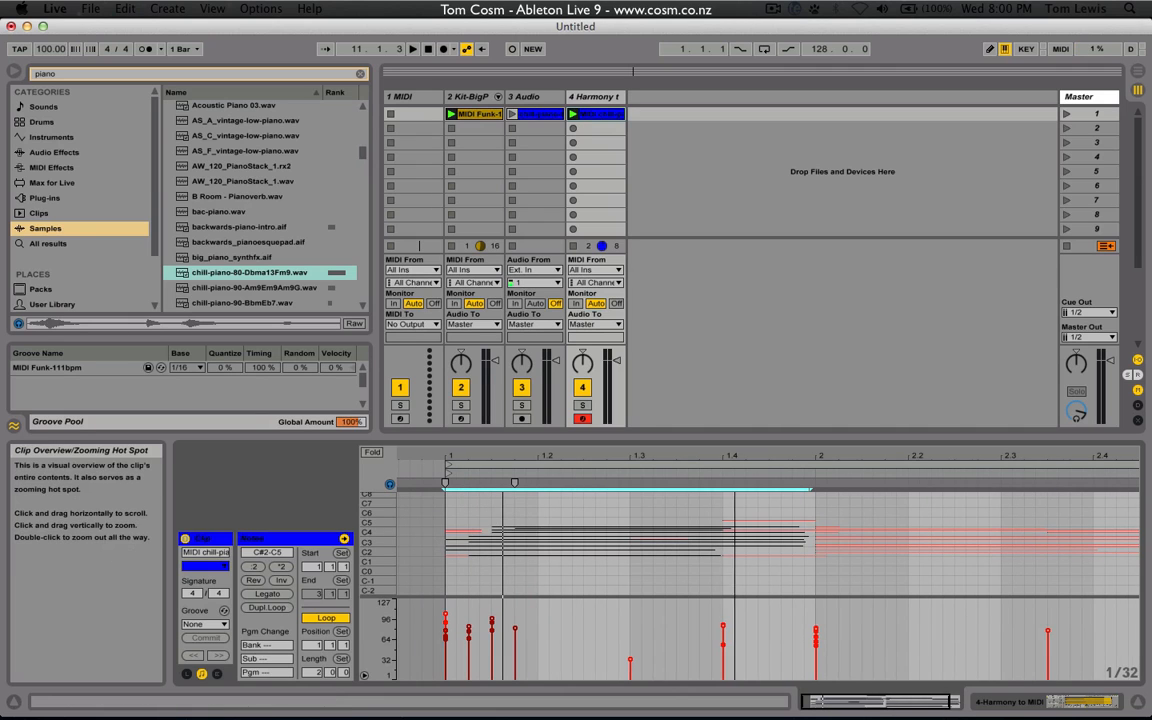
Stretch all harmony notes to double their duration, extend the clip's loop to 4 bars and listen to it
{"action": "double_click", "coordinate": [872, 700]}
{"action": "left_click", "coordinate": [696, 586]}
{"action": "key", "text": "super+a"}
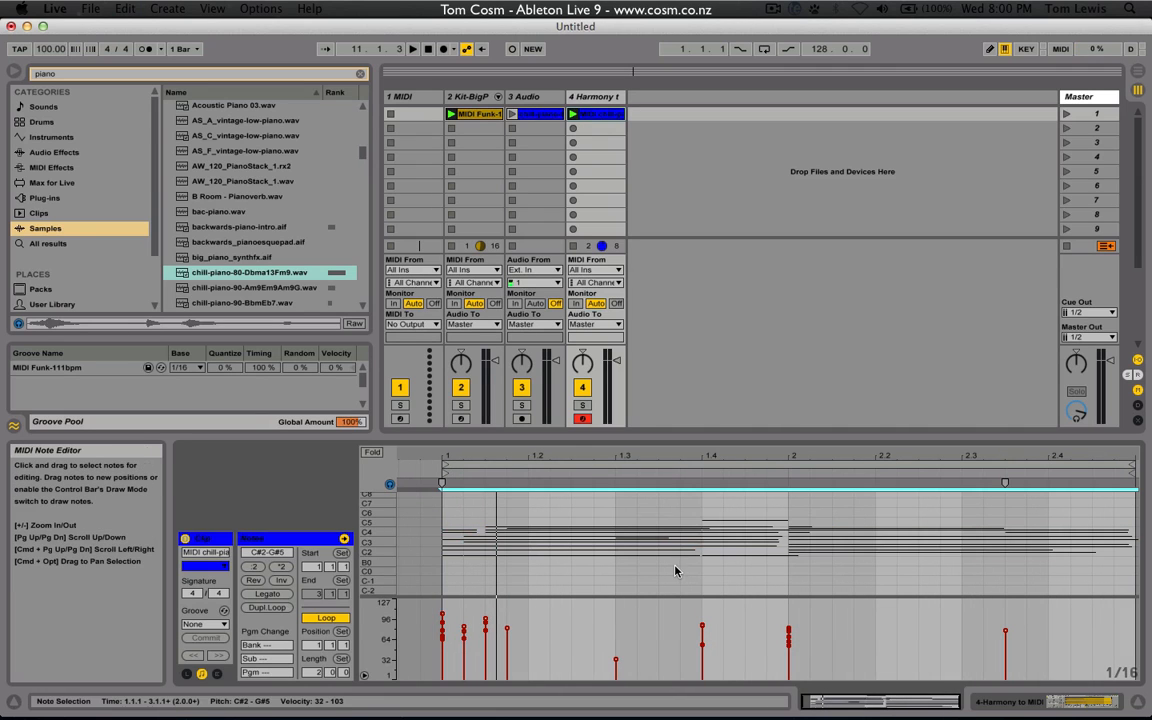
{"action": "left_click", "coordinate": [282, 568]}
{"action": "key", "text": "space"}
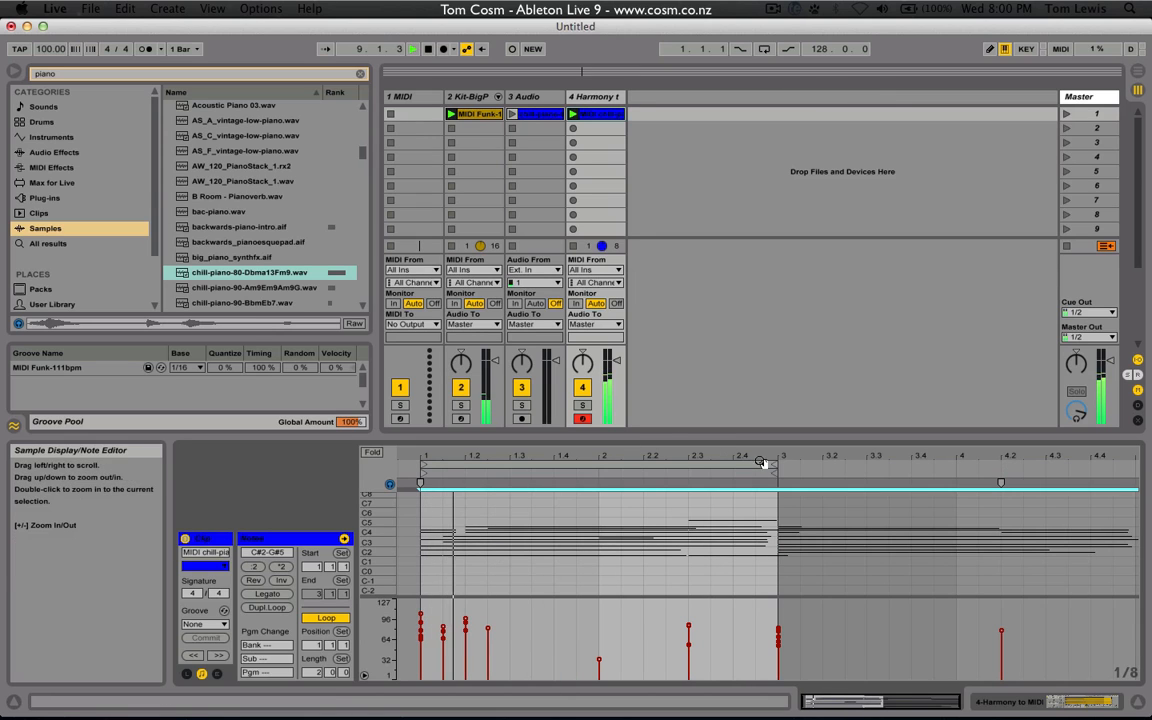
{"action": "left_click_drag", "start_coordinate": [776, 463], "coordinate": [1133, 466]}
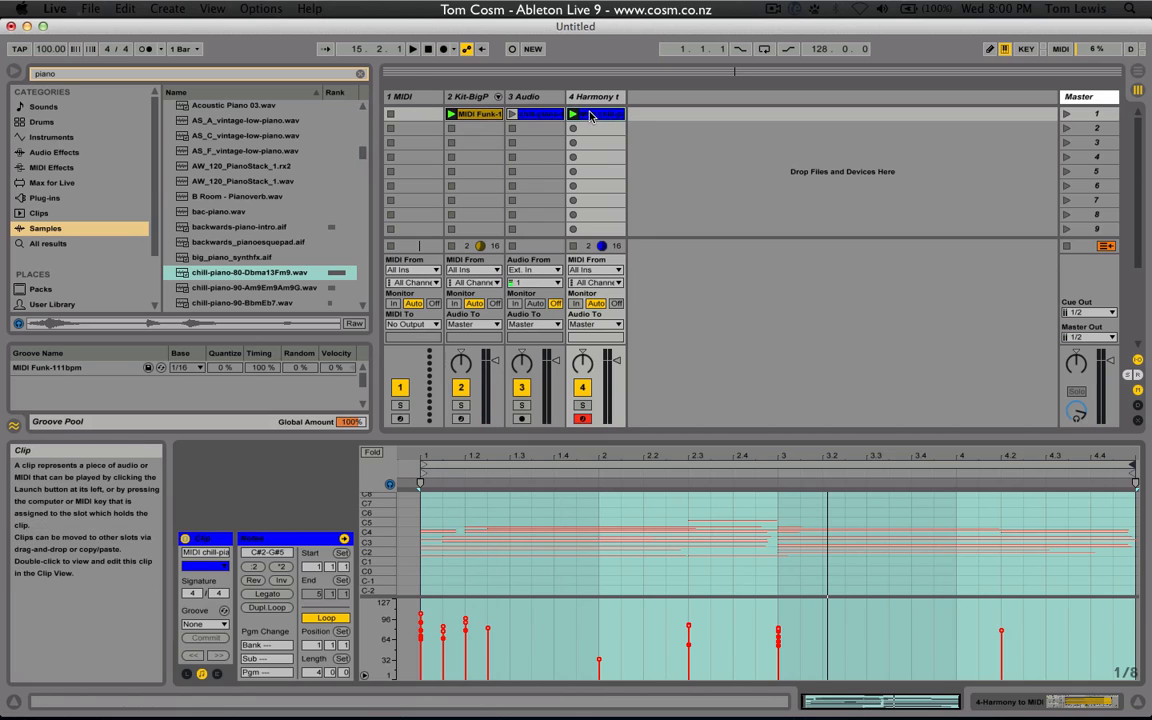
{"action": "left_click", "coordinate": [532, 598]}
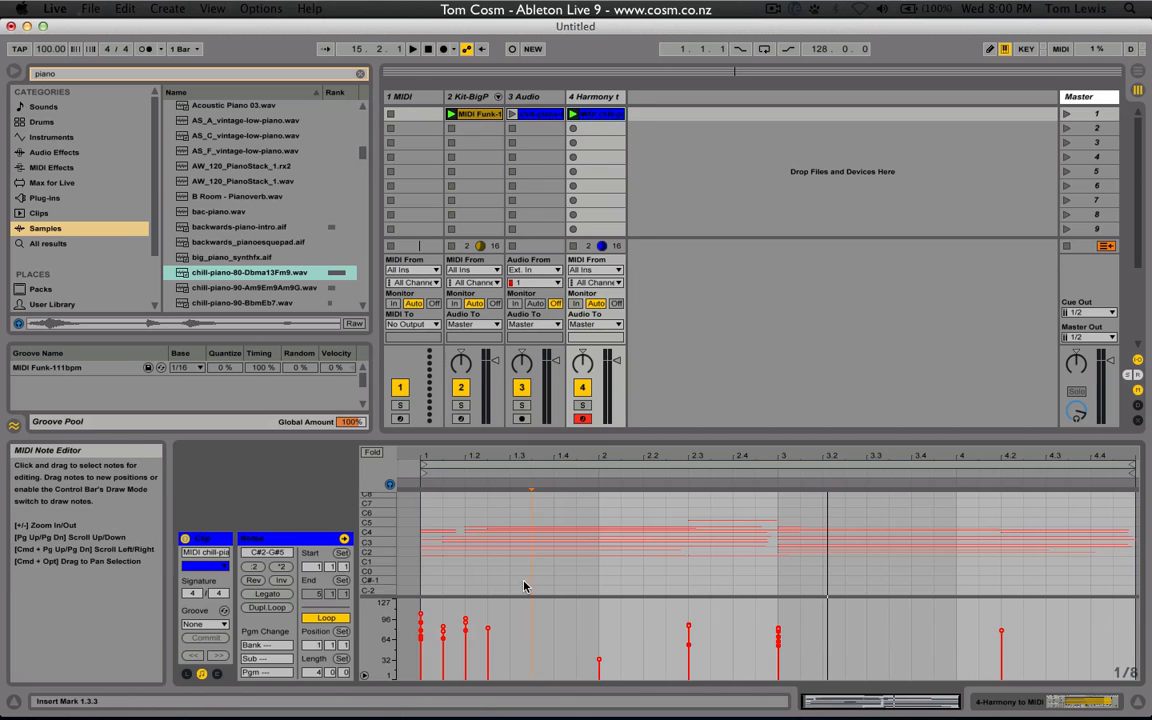
Raise the two lowest first-bar notes of the harmony clip by four octaves and listen to the result
{"action": "left_click_drag", "start_coordinate": [524, 586], "coordinate": [512, 553]}
{"action": "key", "text": "shift+Up"}
{"action": "key", "text": "shift+Up"}
{"action": "key", "text": "shift+Up"}
{"action": "key", "text": "shift+Up"}
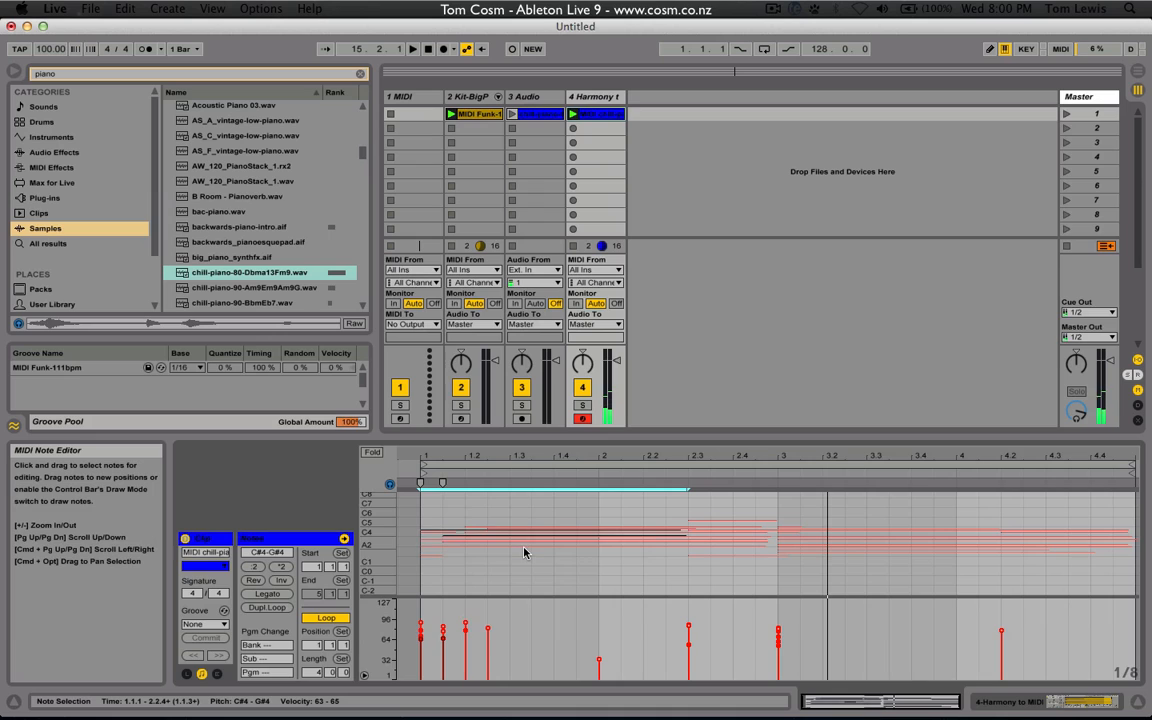
{"action": "key", "text": "space"}
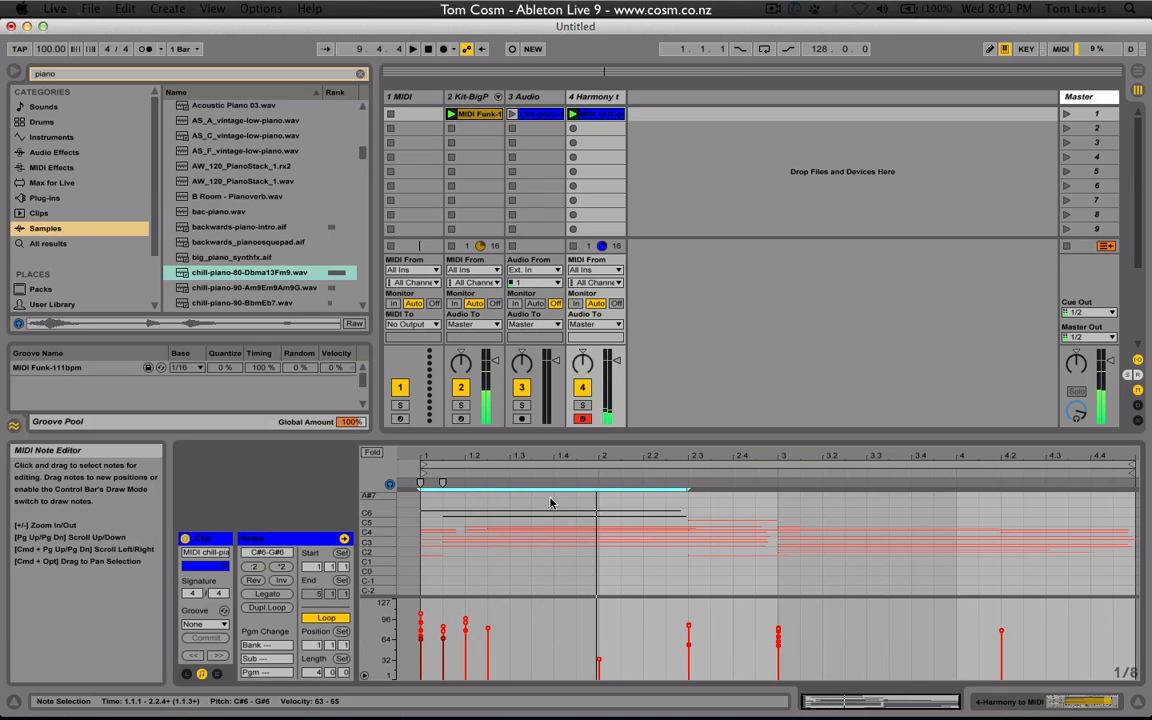
Lower the two selected notes by four octaves back to C#2 and G#2, and set the clip's loop to 4 bars
{"action": "key", "text": "shift+Down"}
{"action": "key", "text": "shift+Down"}
{"action": "key", "text": "shift+Down"}
{"action": "key", "text": "shift+Down"}
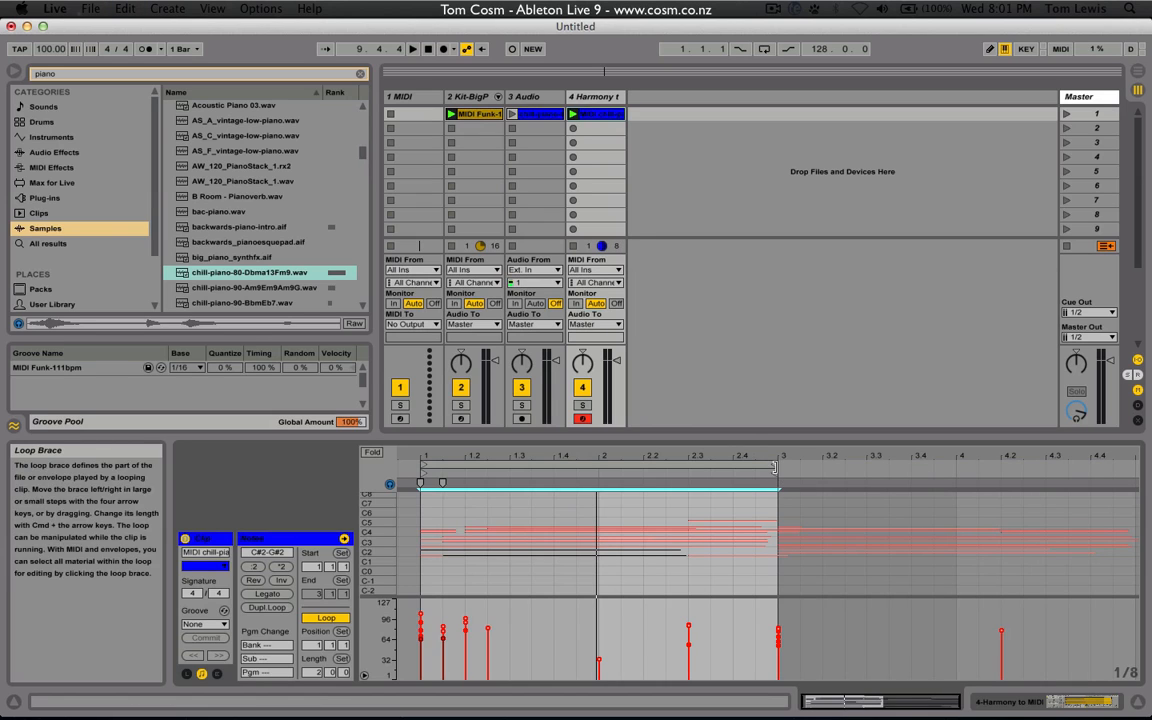
{"action": "left_click_drag", "start_coordinate": [777, 463], "coordinate": [1135, 463]}
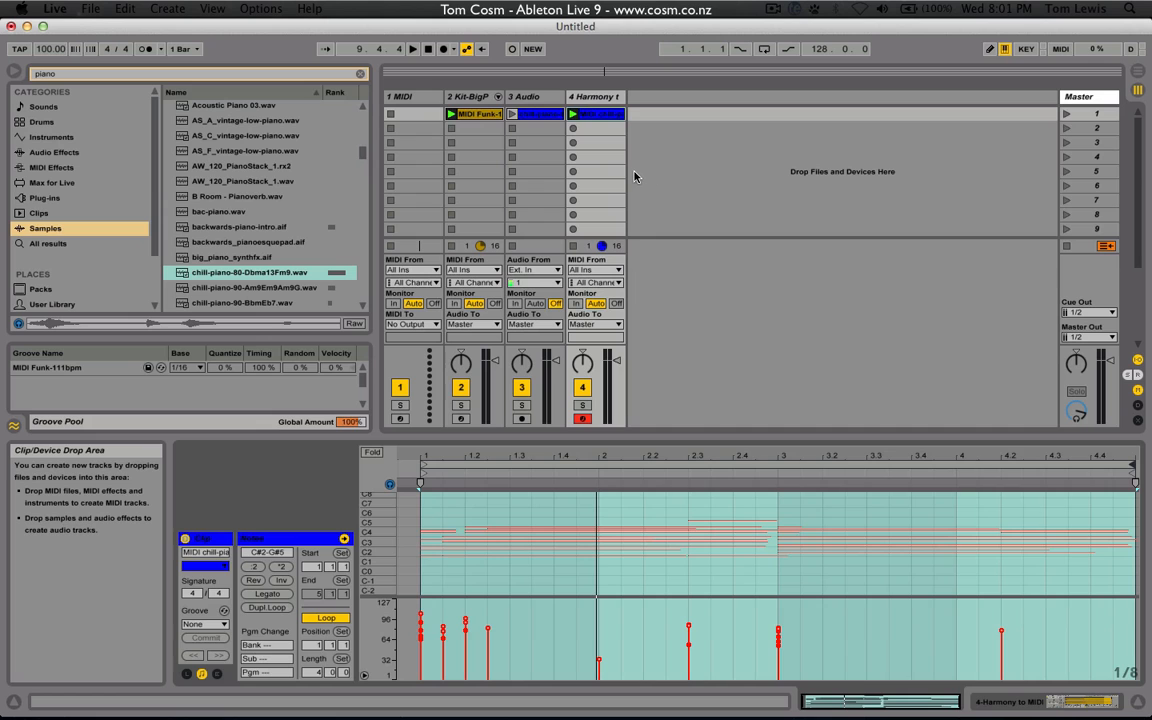
Delete the audio track holding the piano sample and insert a new audio track after the harmony track
{"action": "left_click", "coordinate": [596, 98]}
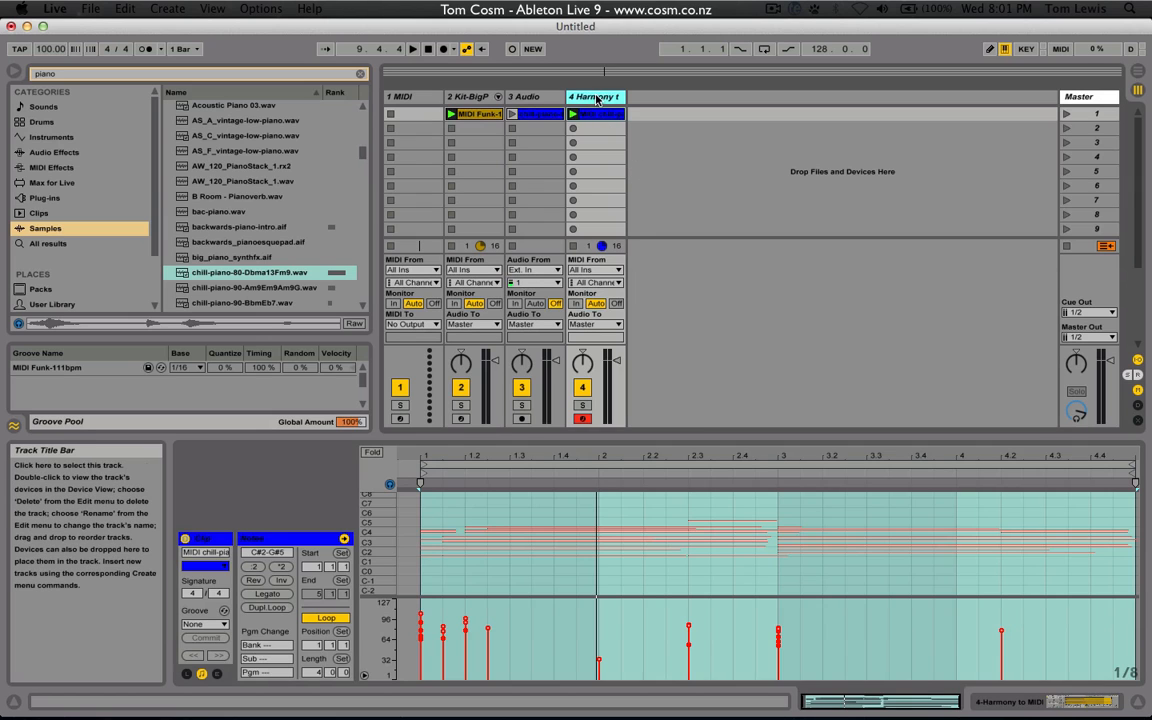
{"action": "left_click", "coordinate": [548, 98]}
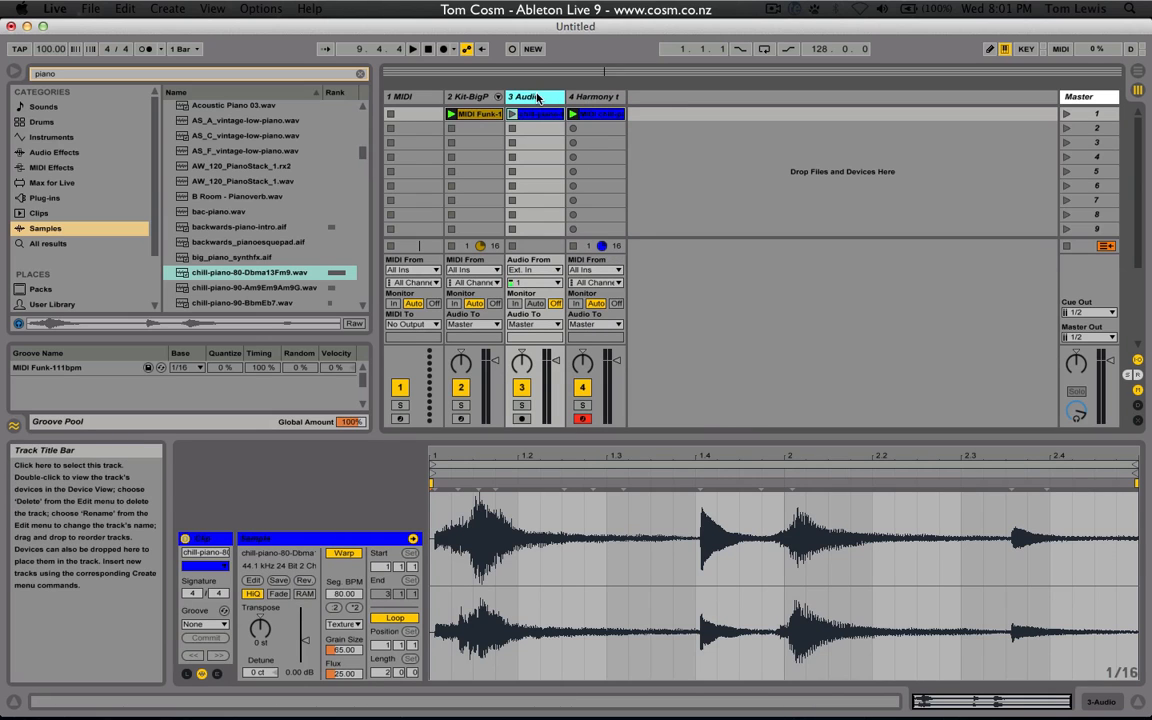
{"action": "key", "text": "Delete"}
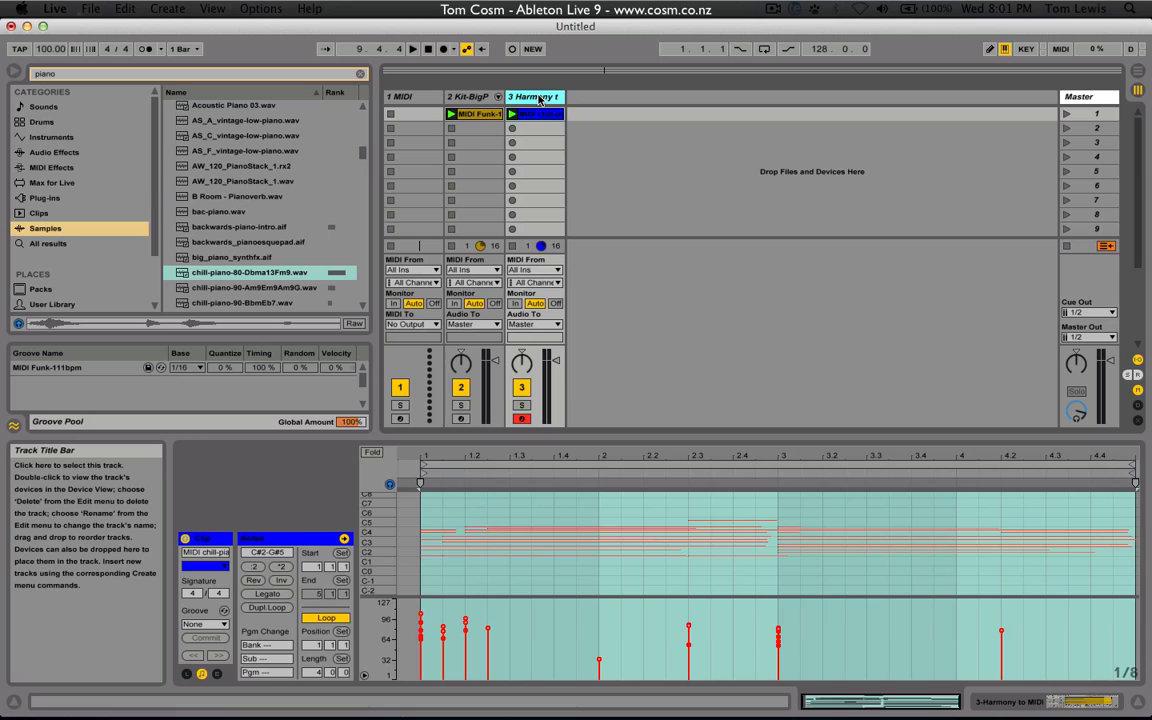
{"action": "key", "text": "super+t"}
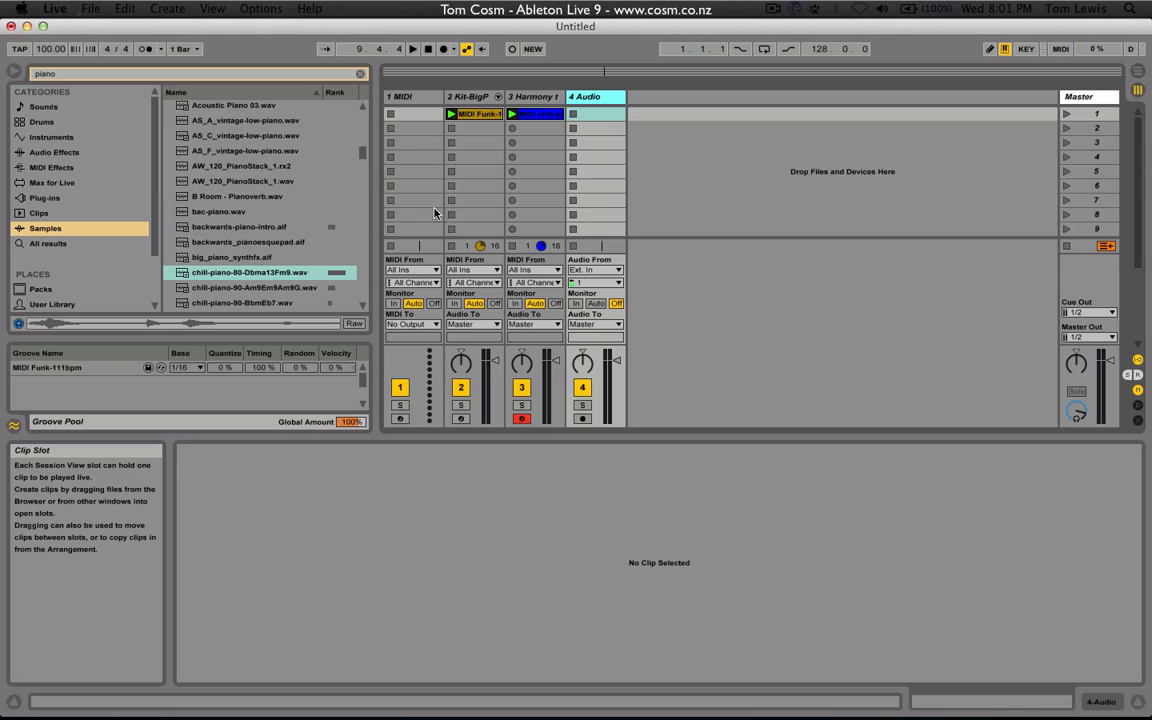
Search the samples for "guitar" and browse the list to the 100 BPM files
{"action": "left_click", "coordinate": [83, 75]}
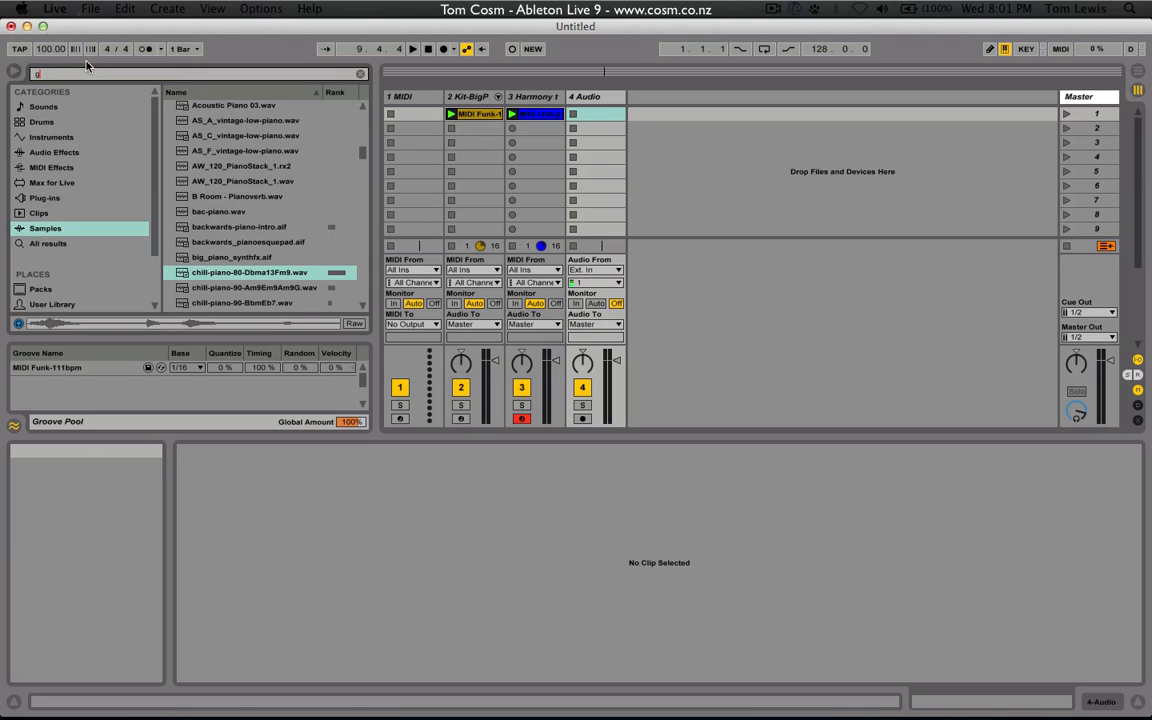
{"action": "type", "text": "guitar"}
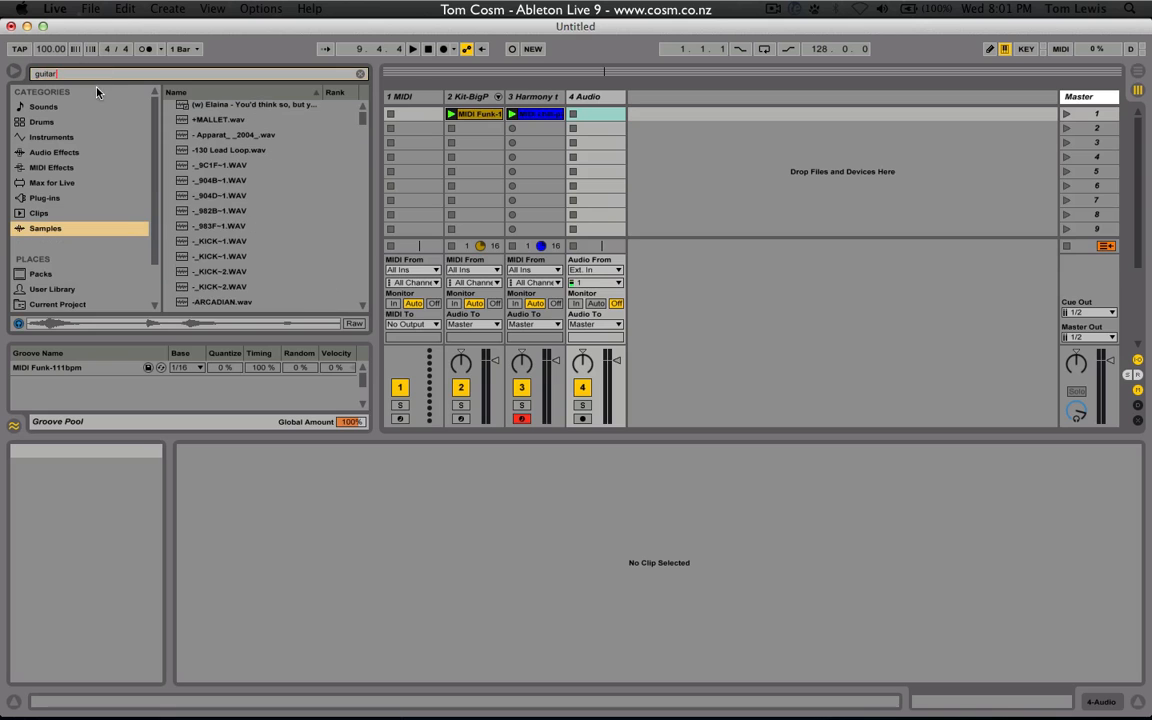
{"action": "left_click_drag", "start_coordinate": [364, 121], "coordinate": [363, 160]}
{"action": "scroll", "coordinate": [360, 149], "scroll_direction": "up", "scroll_amount": 5}
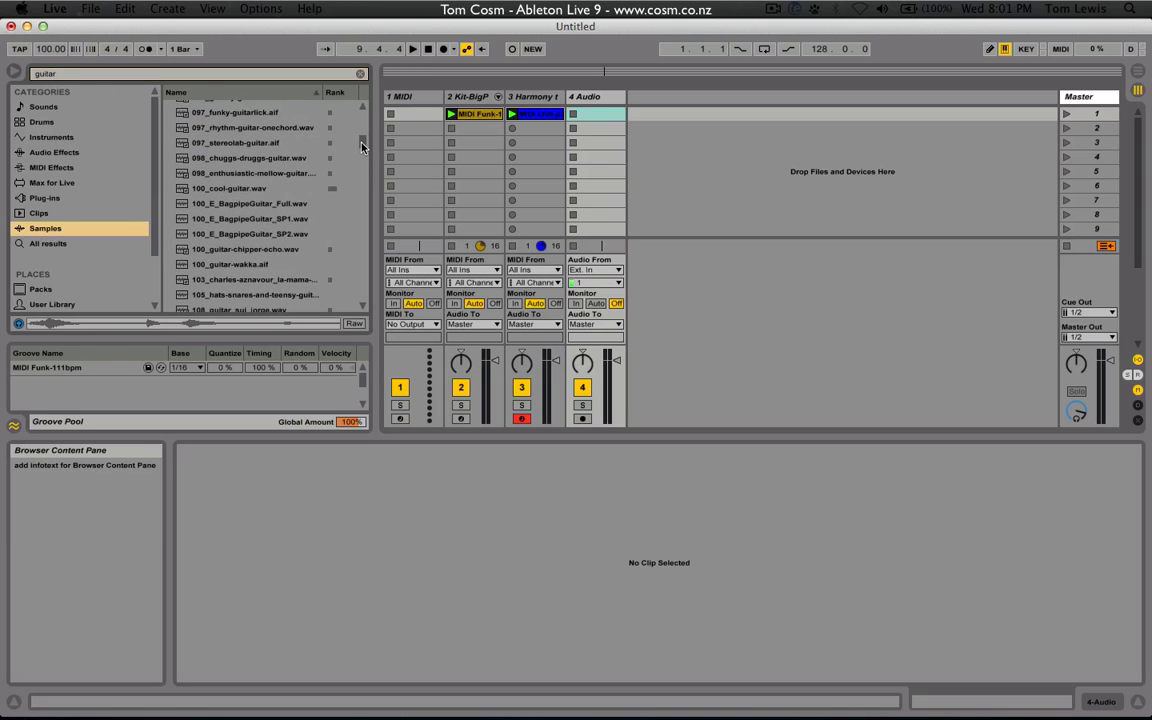
Place 100_cool-guitar.wav in the first clip slot of the new audio track and play scene 1
{"action": "left_click", "coordinate": [292, 190]}
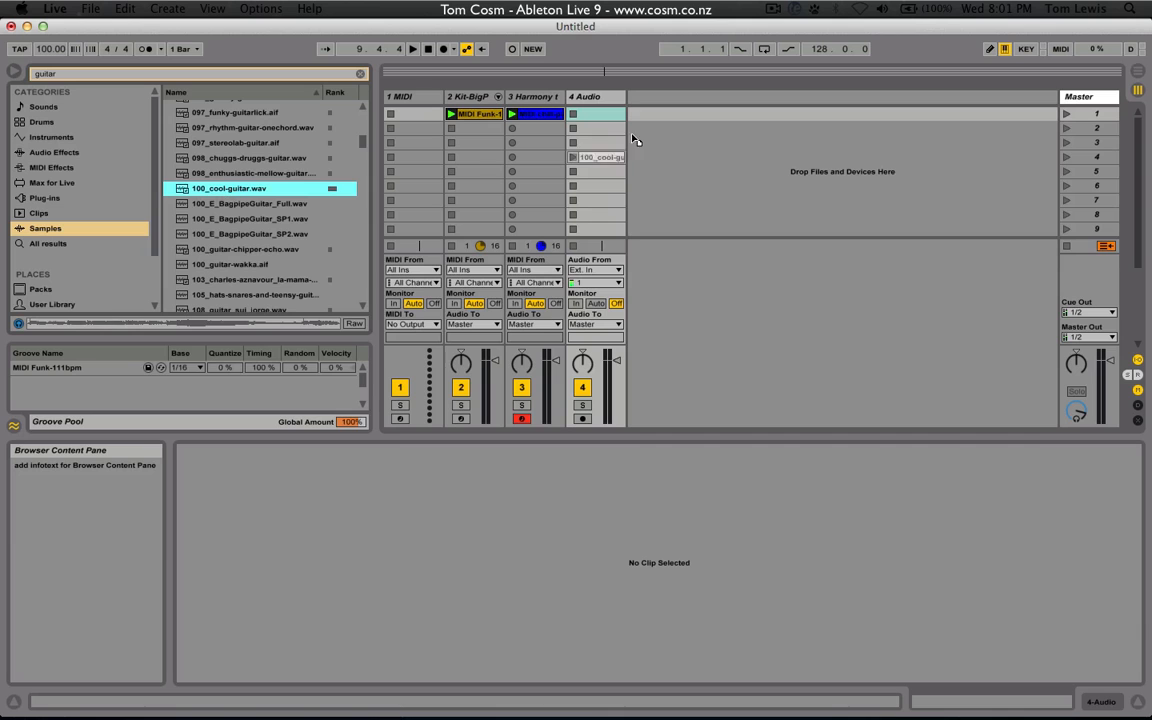
{"action": "left_click_drag", "start_coordinate": [634, 140], "coordinate": [600, 115]}
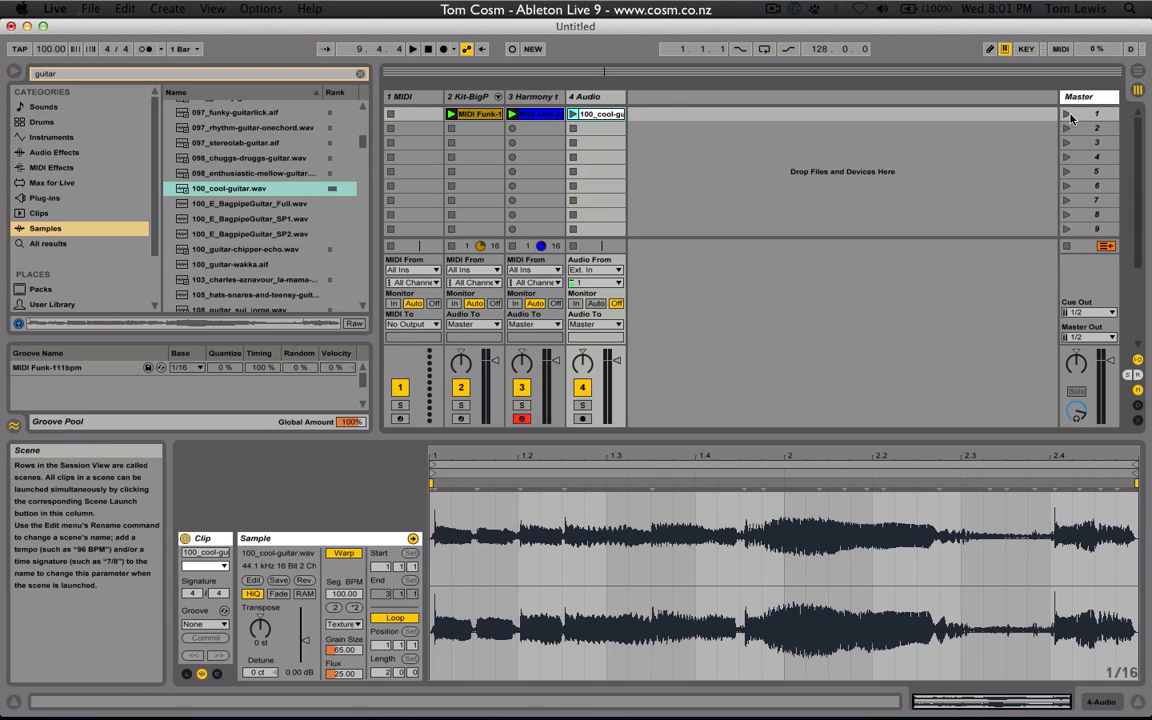
{"action": "left_click", "coordinate": [1068, 115]}
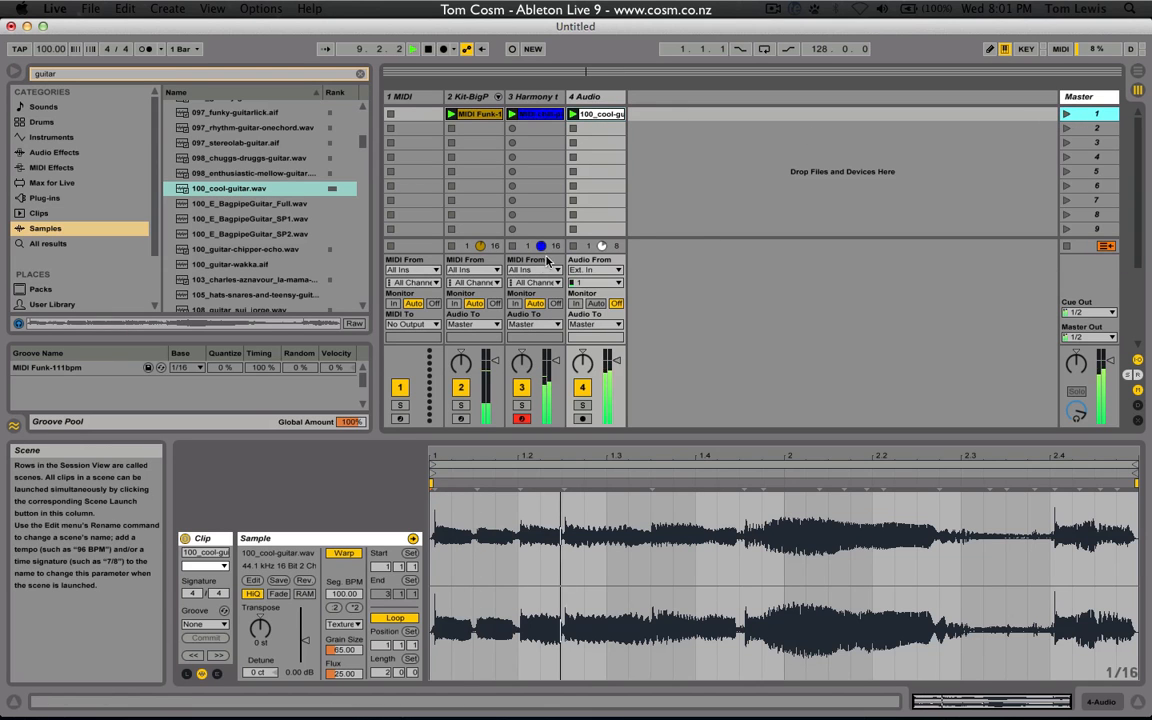
{"action": "key", "text": "space"}
Transpose all notes in the harmony clip down one semitone and listen to it with the guitar and drums
{"action": "left_click", "coordinate": [541, 115]}
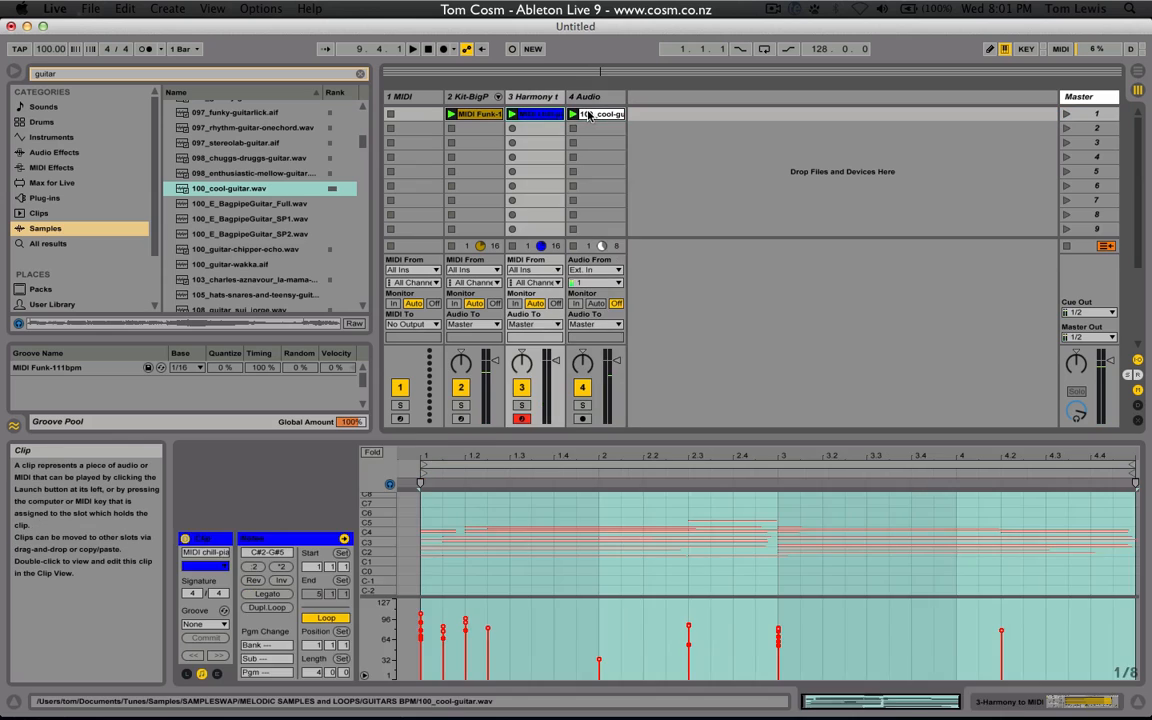
{"action": "left_click", "coordinate": [592, 114]}
{"action": "left_click", "coordinate": [538, 114]}
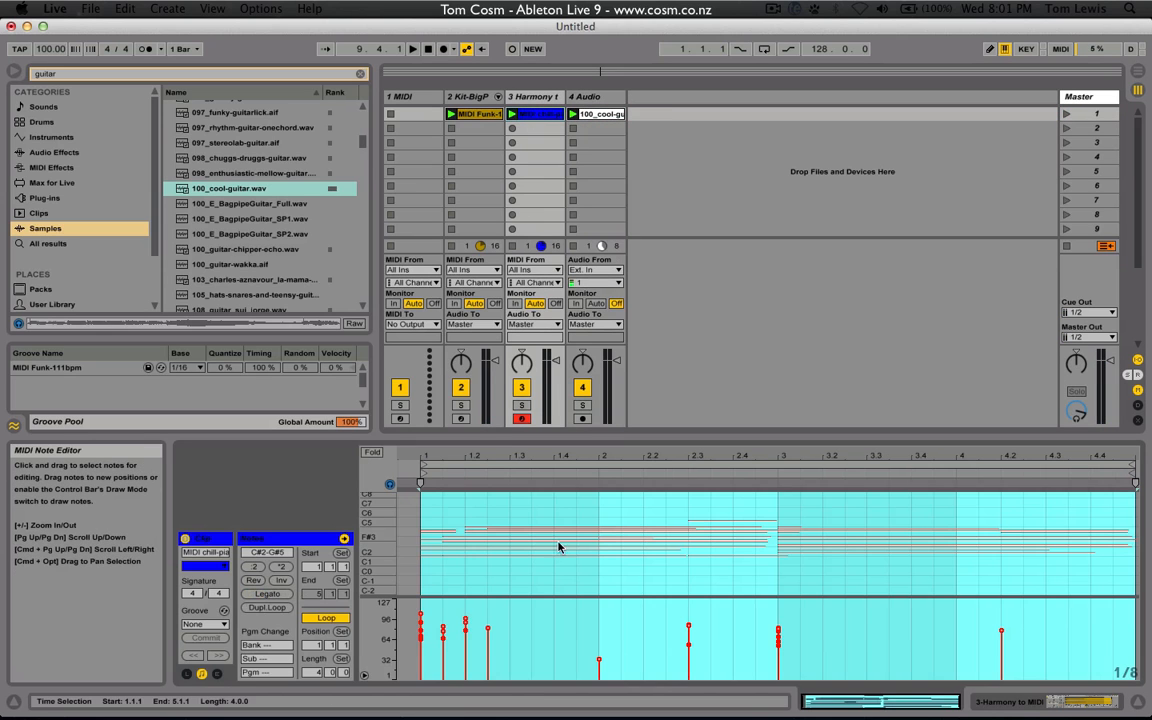
{"action": "key", "text": "super+a"}
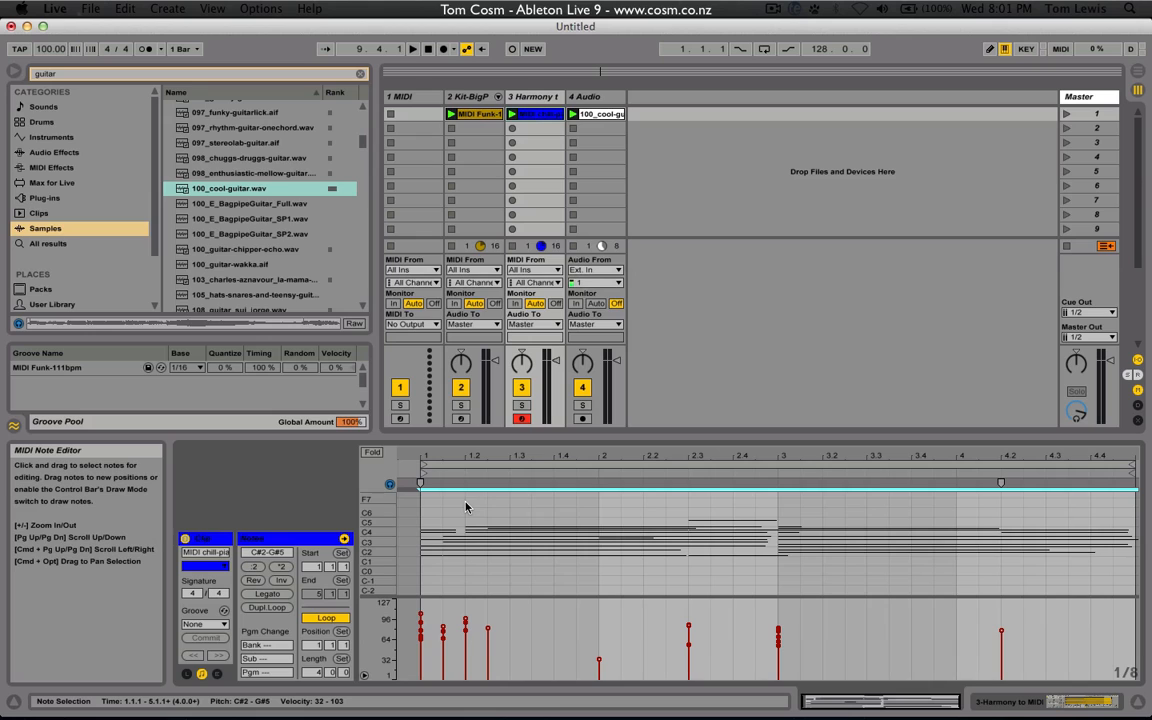
{"action": "key", "text": "Down"}
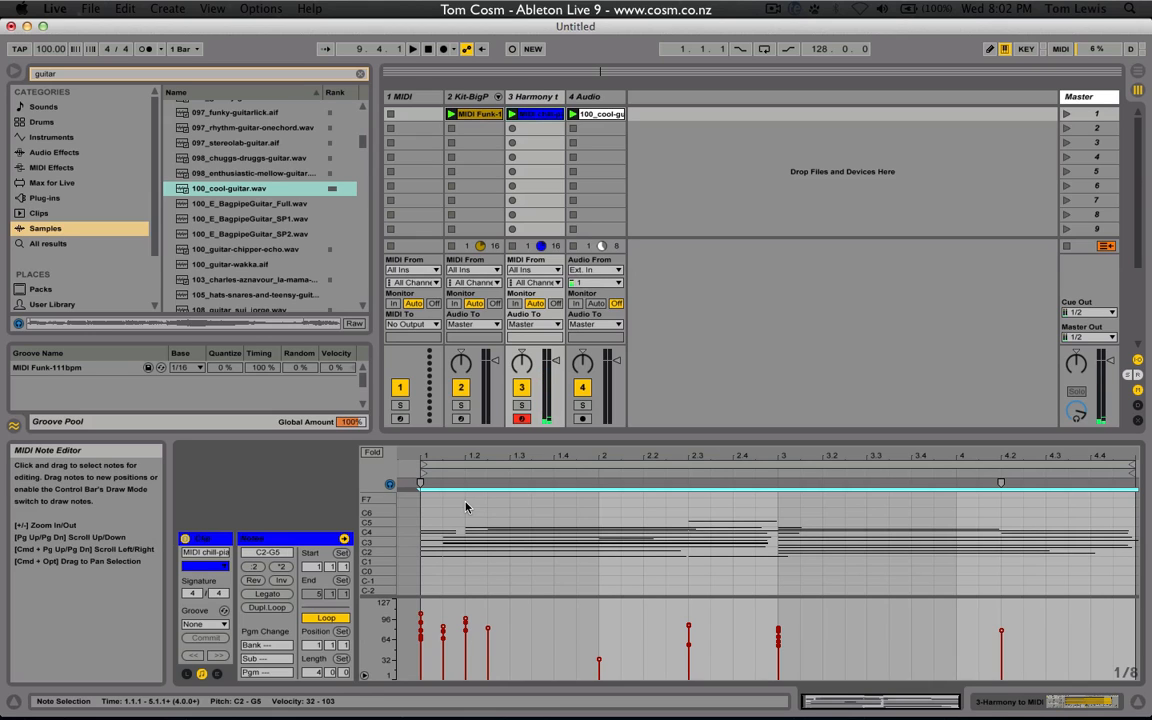
{"action": "key", "text": "Up"}
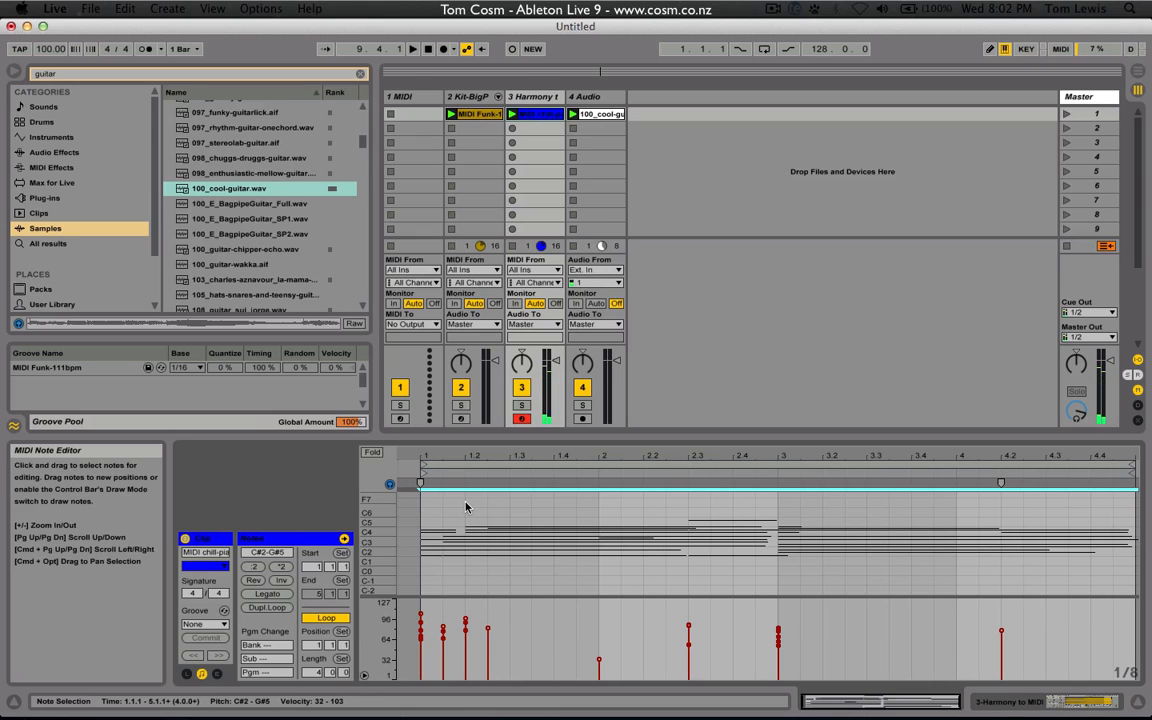
{"action": "key", "text": "Down"}
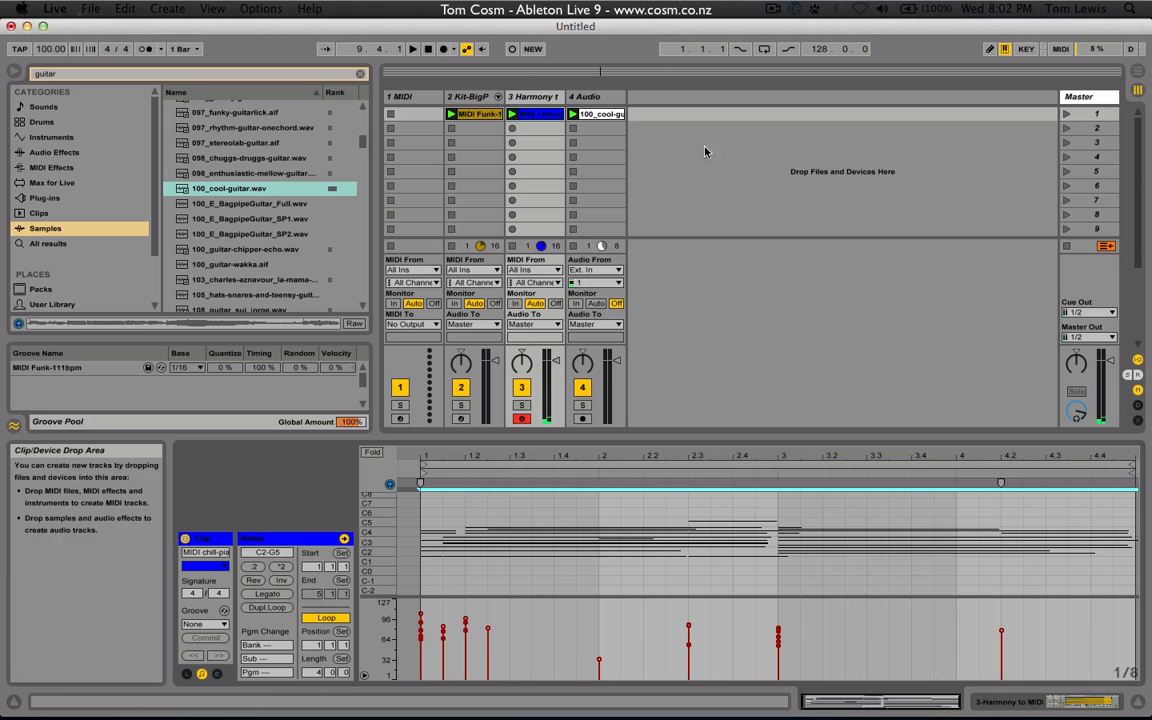
{"action": "key", "text": "space"}
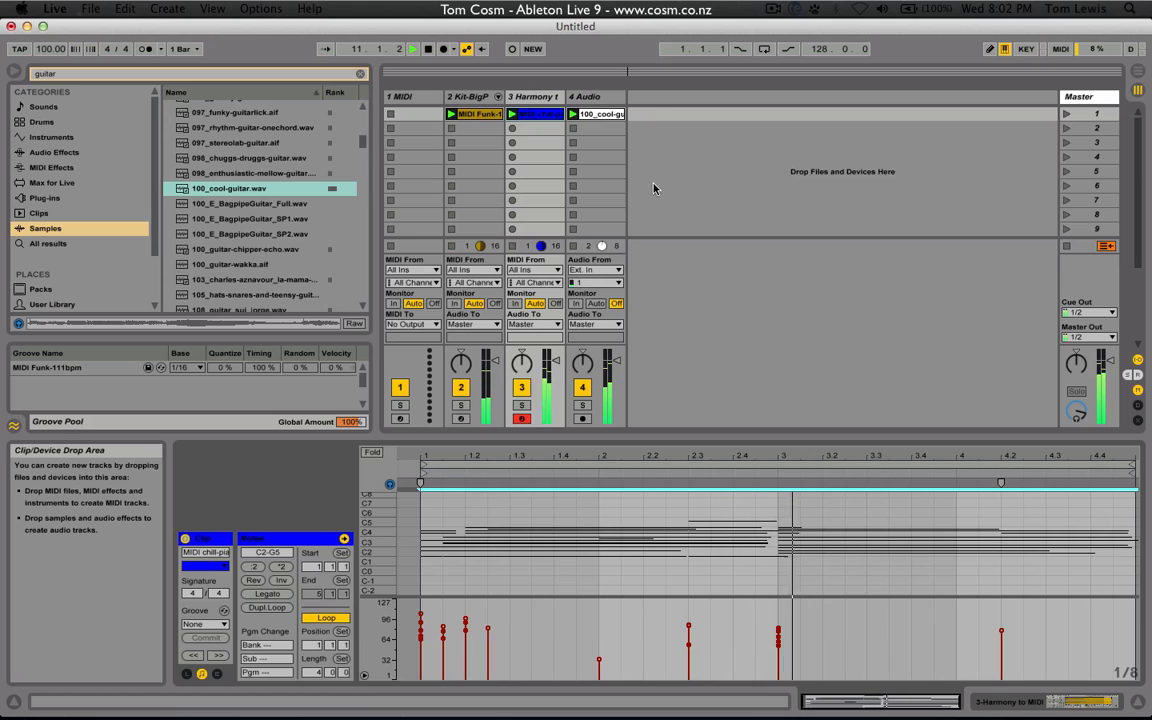
Convert the melody of the 100_cool-guitar clip to a new MIDI track, play the new clip and show its notes
{"action": "right_click", "coordinate": [600, 117]}
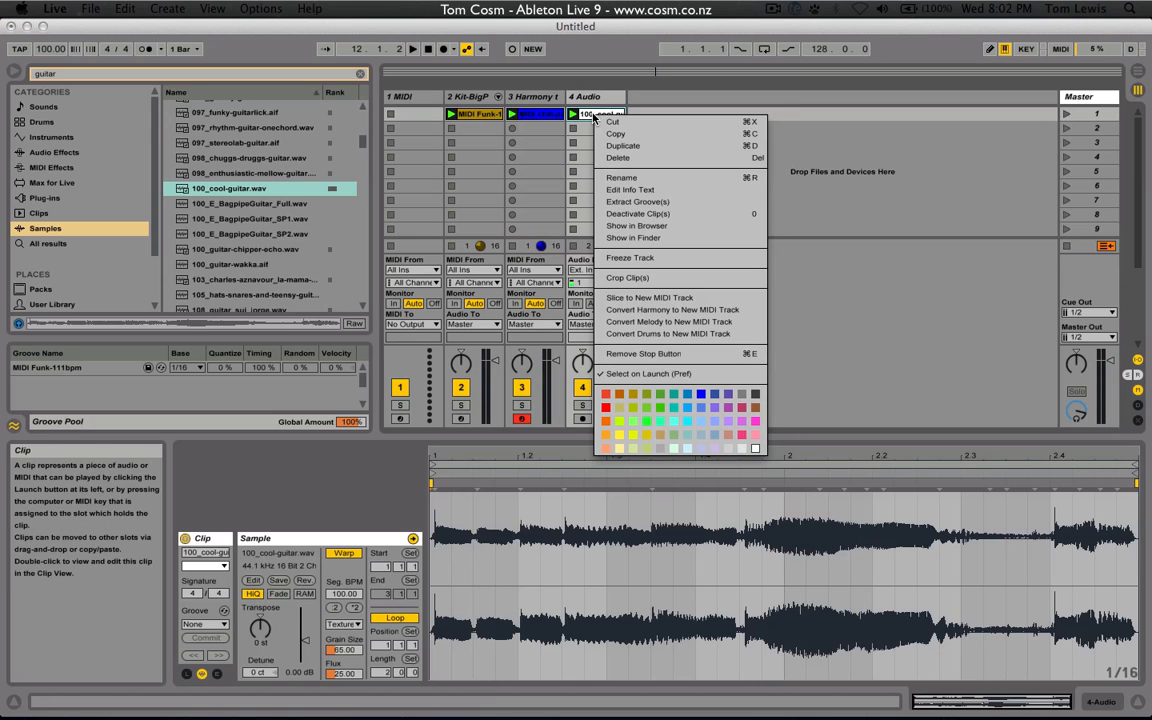
{"action": "left_click", "coordinate": [676, 327]}
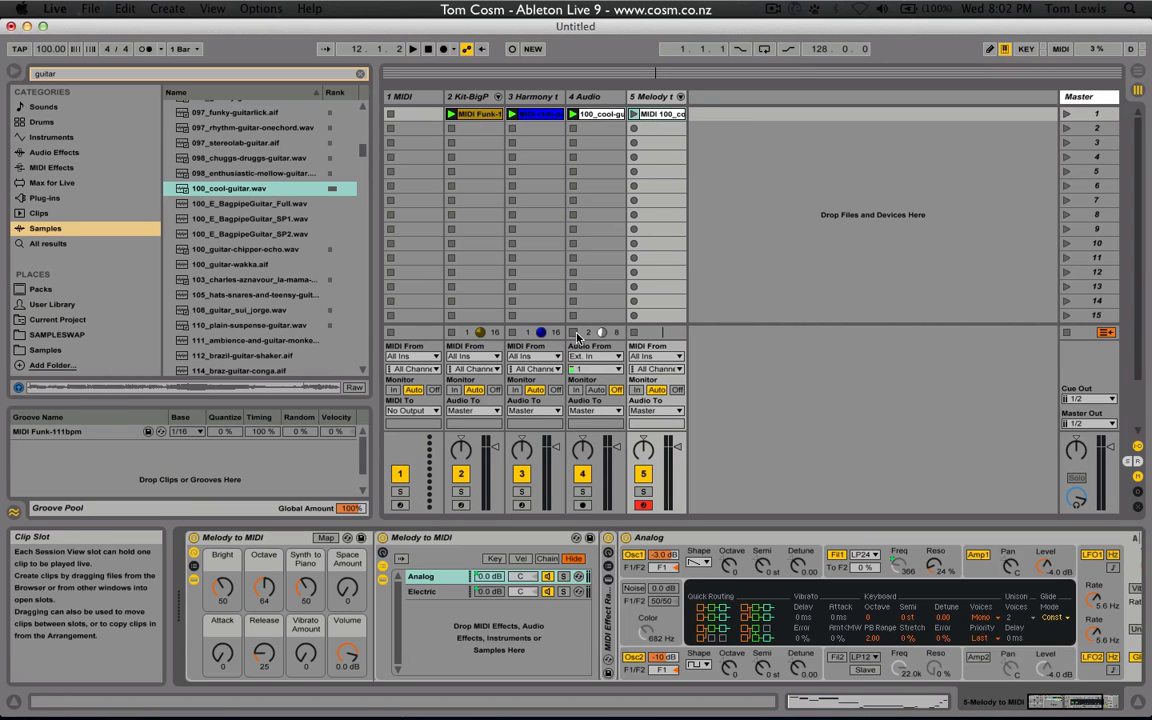
{"action": "left_click", "coordinate": [633, 114]}
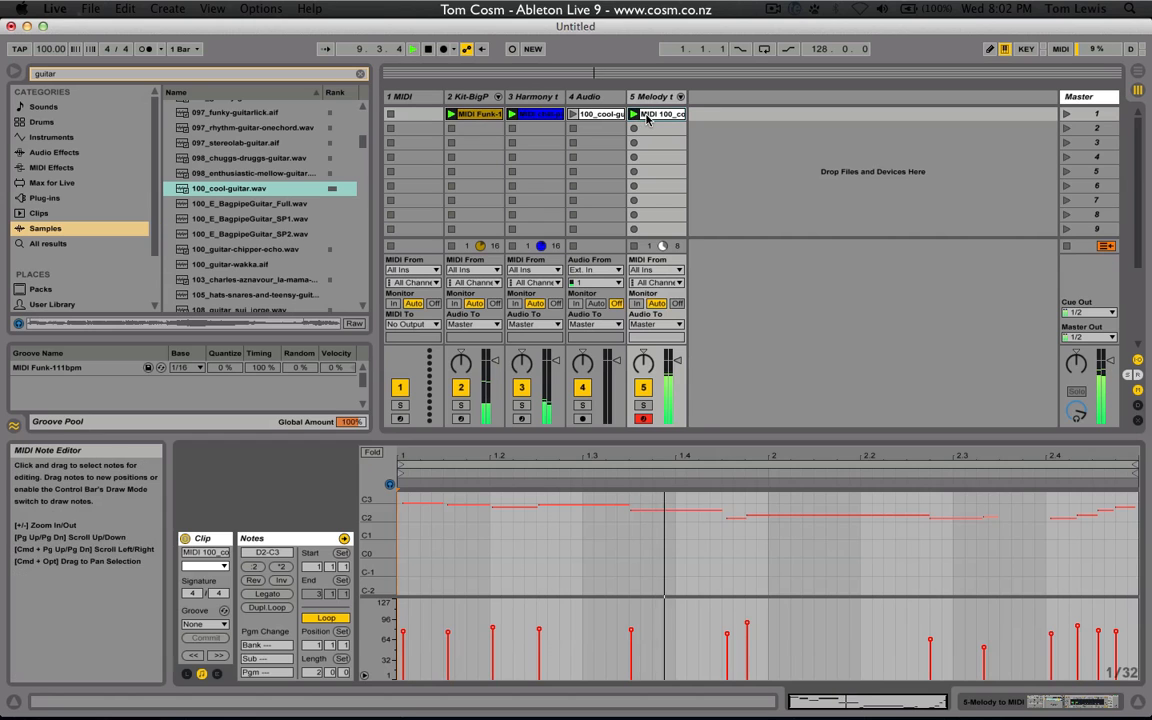
{"action": "double_click", "coordinate": [645, 116]}
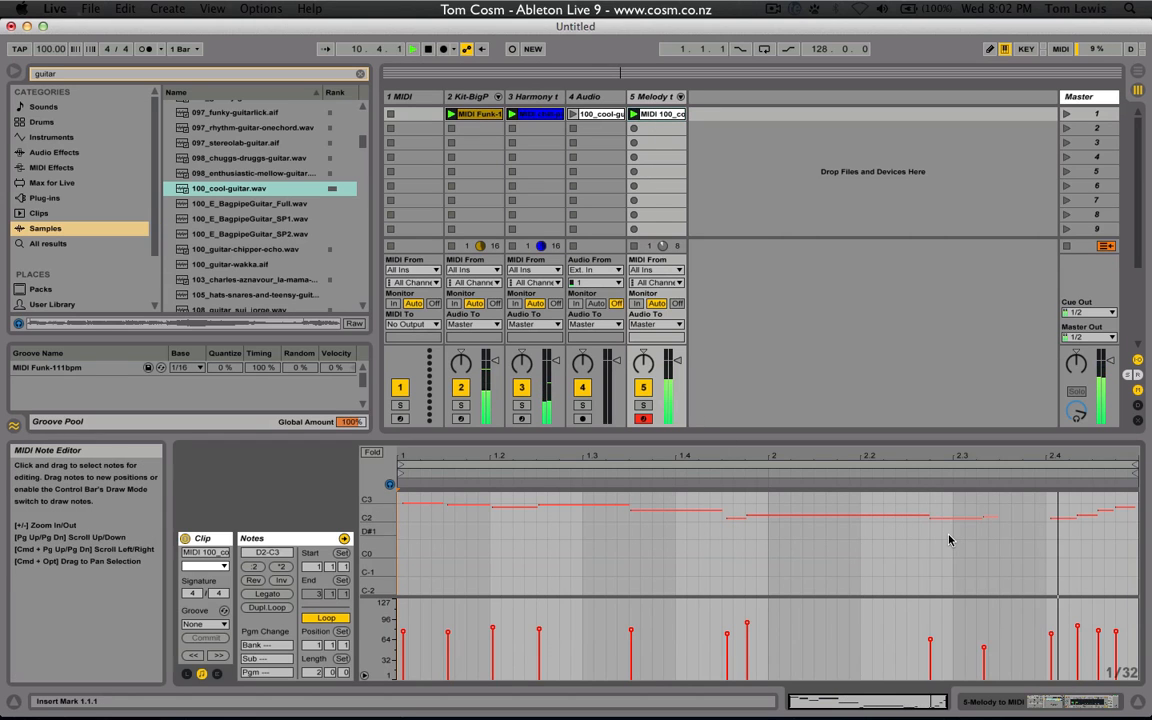
{"action": "double_click", "coordinate": [650, 96]}
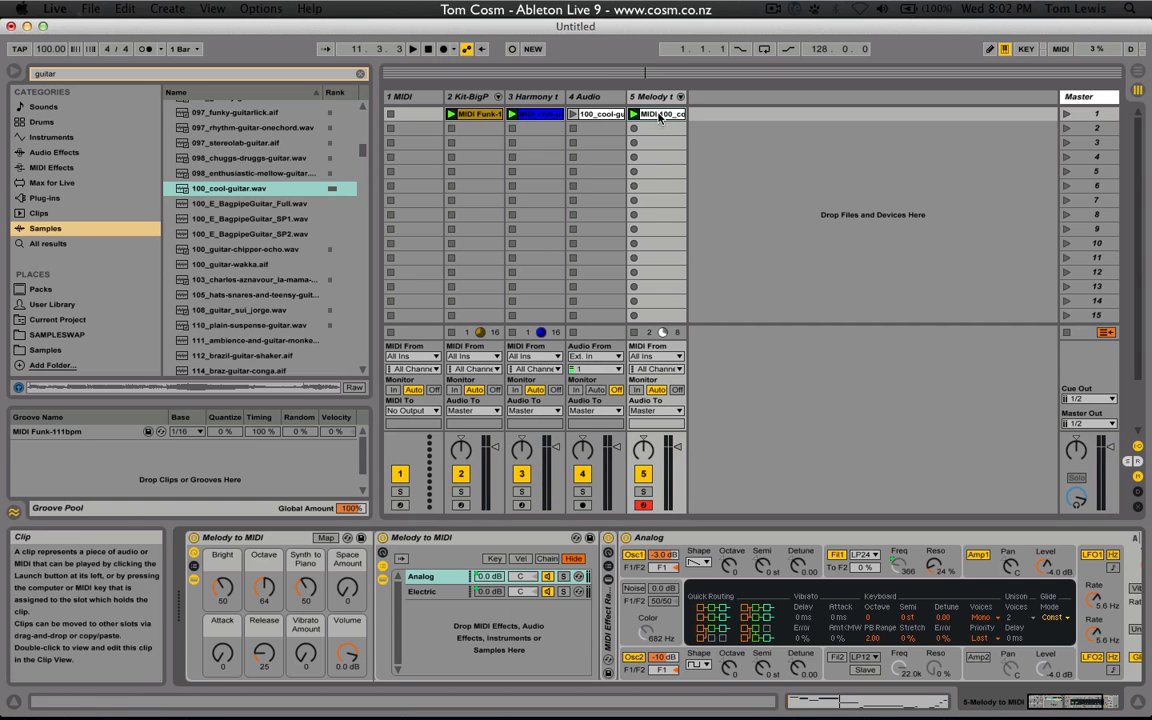
{"action": "double_click", "coordinate": [658, 113]}
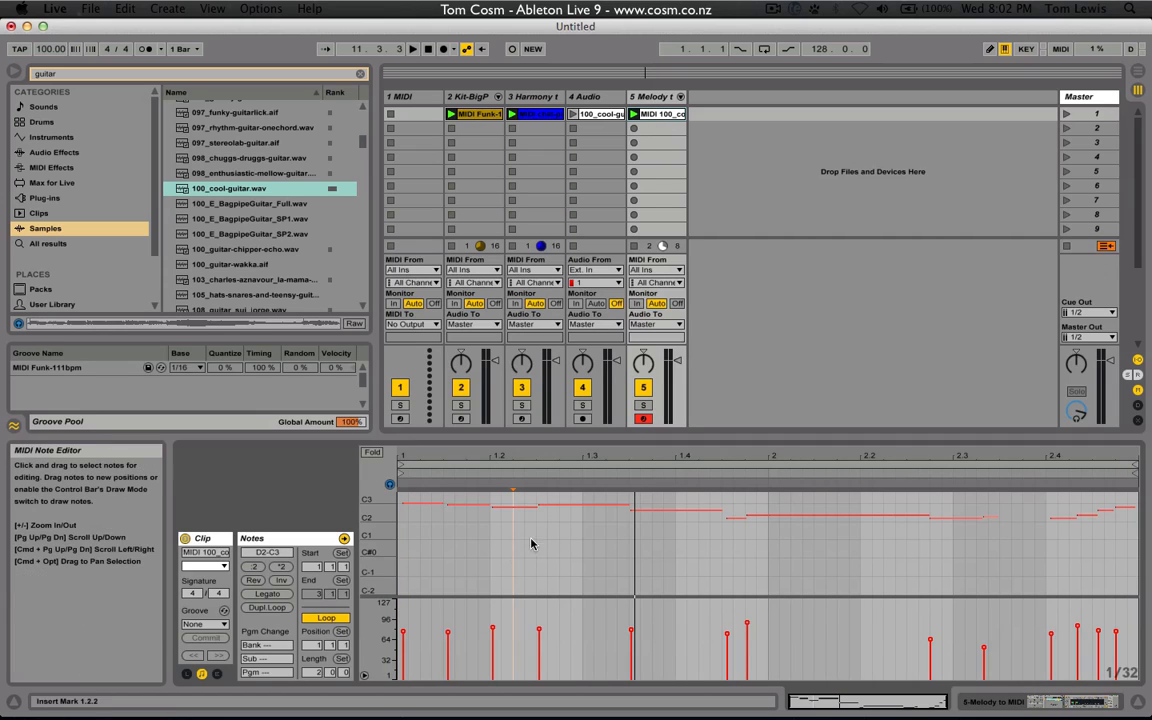
Quantize all notes in the melody clip and play it with the drums and harmony
{"action": "left_click", "coordinate": [812, 574]}
{"action": "key", "text": "super+a"}
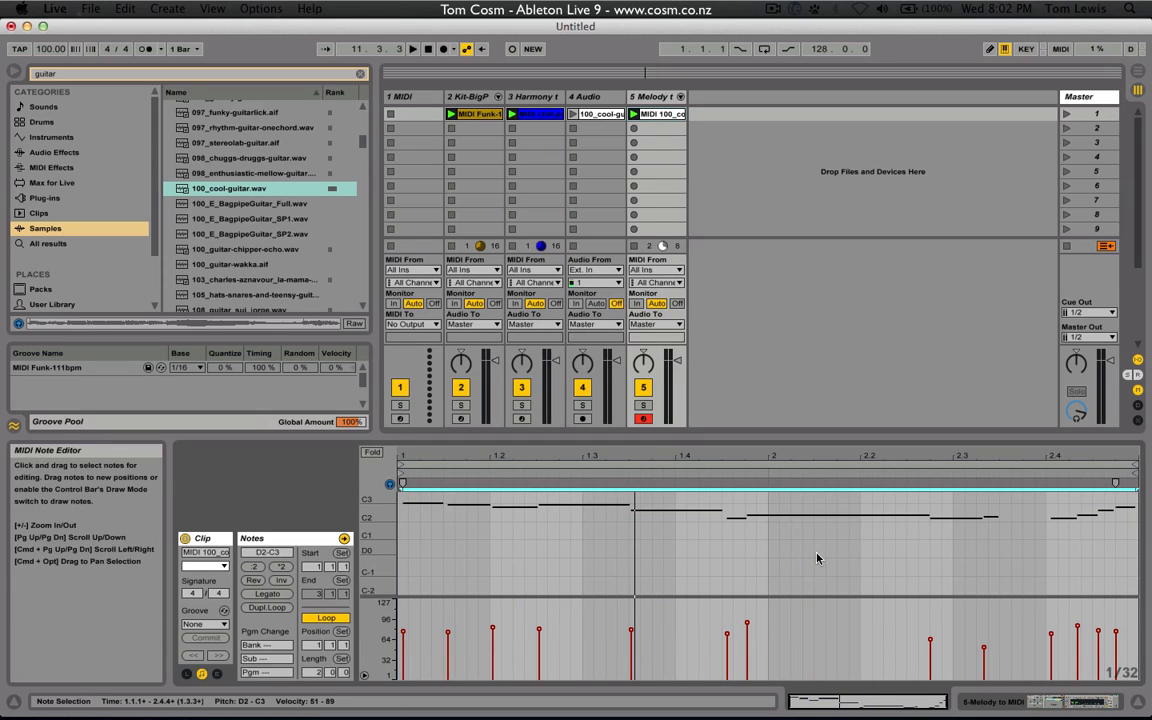
{"action": "key", "text": "super+u"}
{"action": "key", "text": "space"}
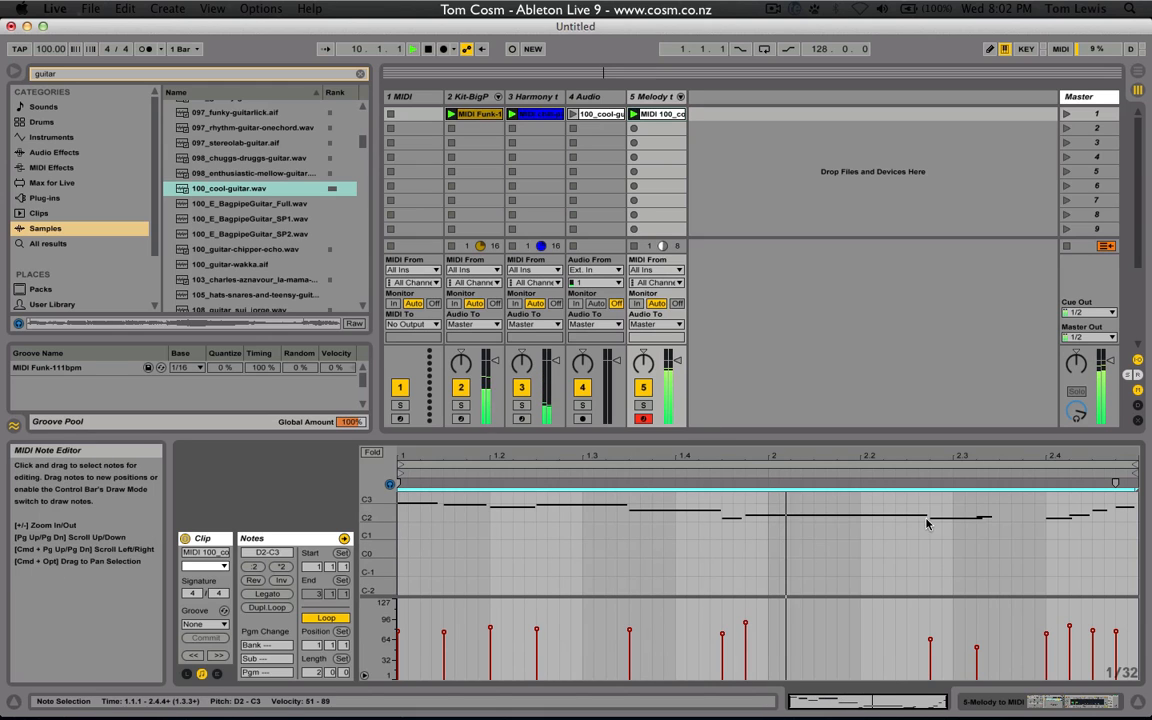
Delete the two short notes before 2.4 in the melody clip and lengthen the preceding E2 note to fill the gap
{"action": "left_click_drag", "start_coordinate": [948, 498], "coordinate": [980, 524]}
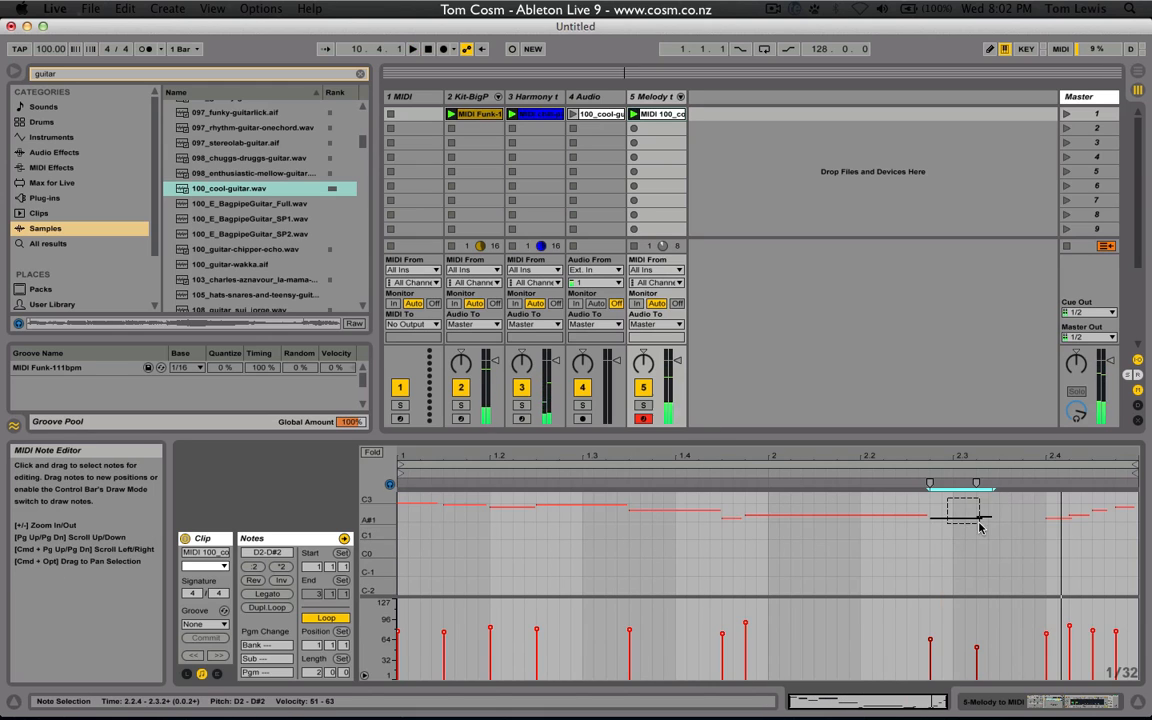
{"action": "key", "text": "Delete"}
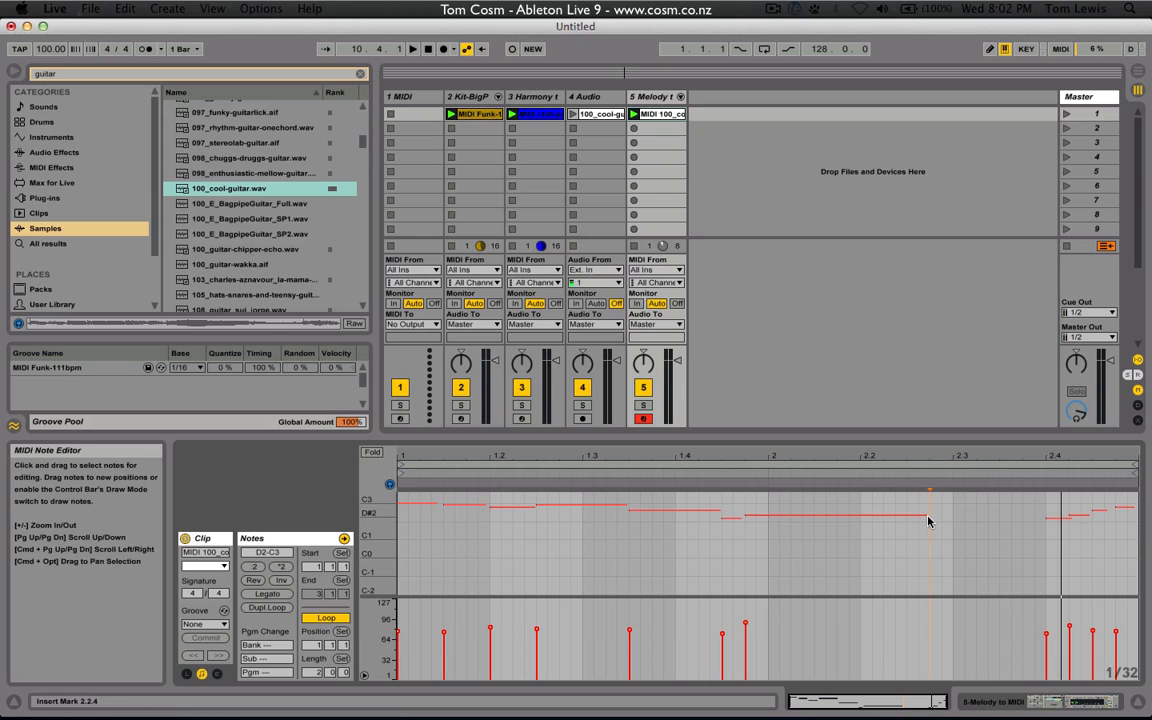
{"action": "left_click_drag", "start_coordinate": [927, 515], "coordinate": [1043, 515]}
{"action": "key", "text": "space"}
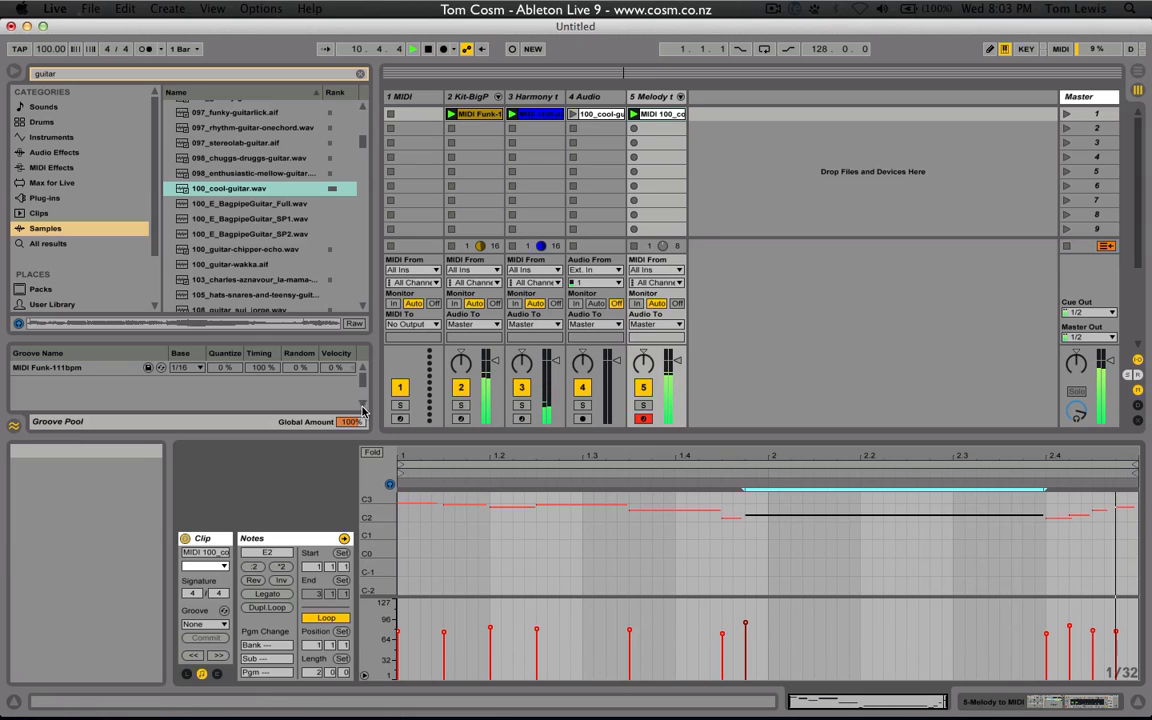
Apply the MIDI Funk-111bpm groove to the melody clip and play the result
{"action": "left_click", "coordinate": [57, 370]}
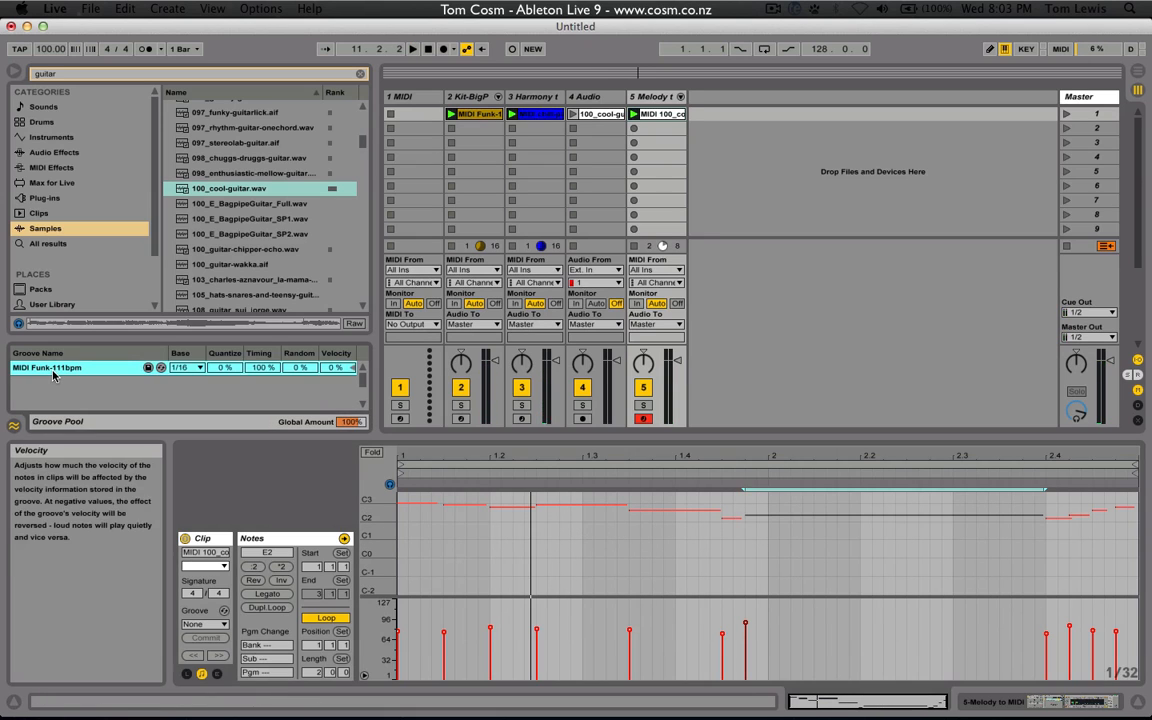
{"action": "left_click_drag", "start_coordinate": [58, 370], "coordinate": [392, 332]}
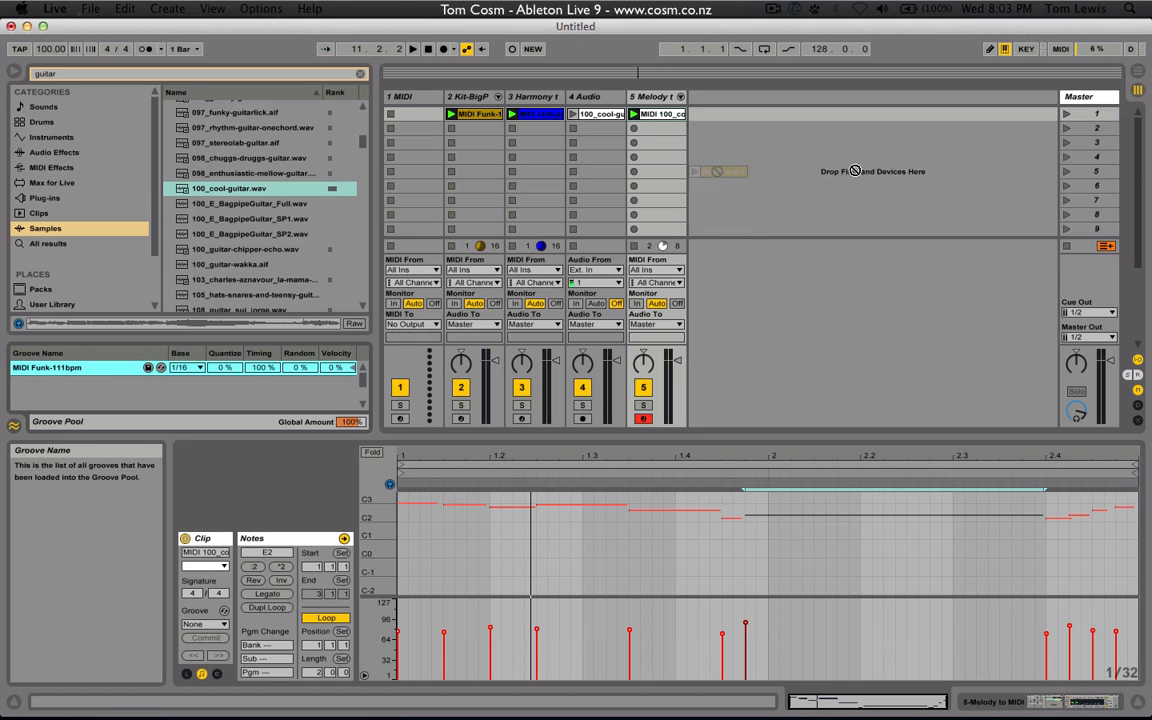
{"action": "left_click_drag", "start_coordinate": [668, 117], "coordinate": [668, 117]}
{"action": "key", "text": "space"}
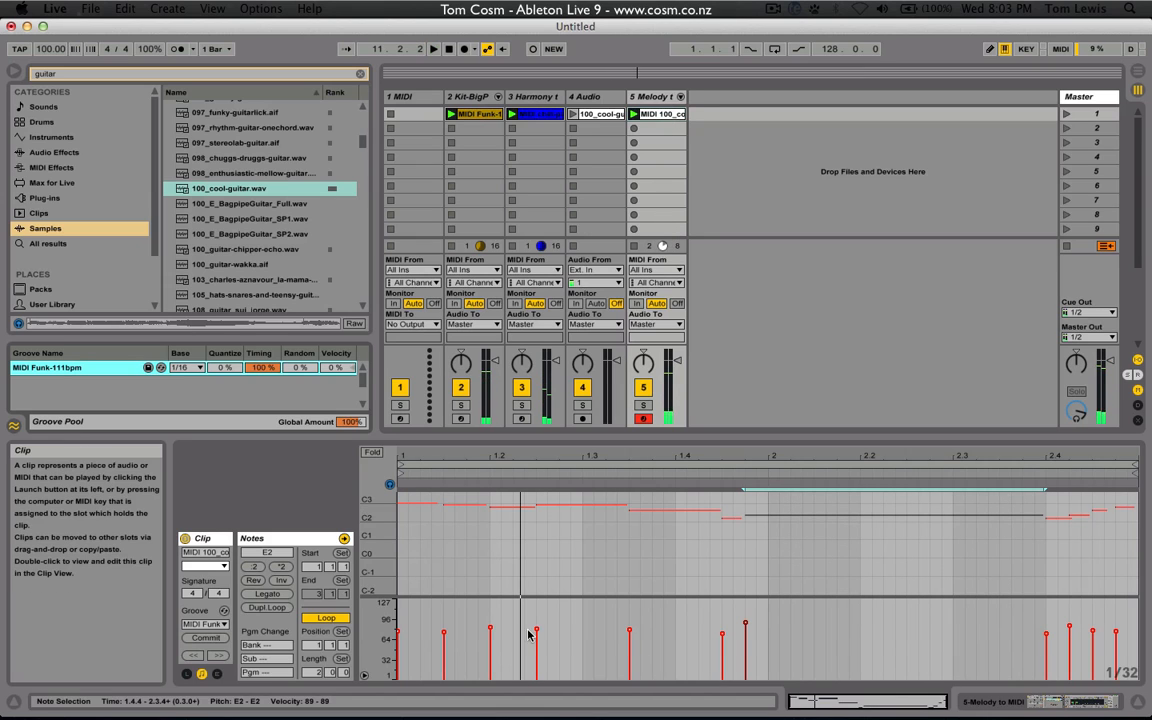
Transpose all notes in the melody clip down two octaves and play them with the drums and harmony
{"action": "left_click", "coordinate": [500, 538]}
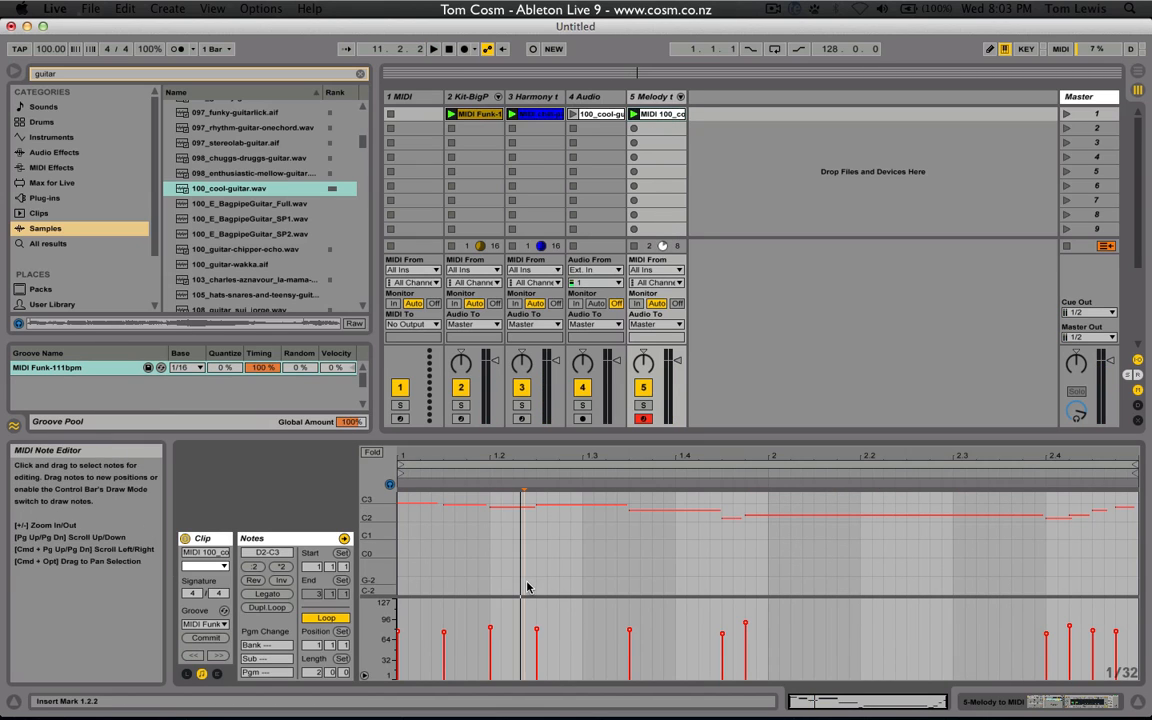
{"action": "key", "text": "super+a"}
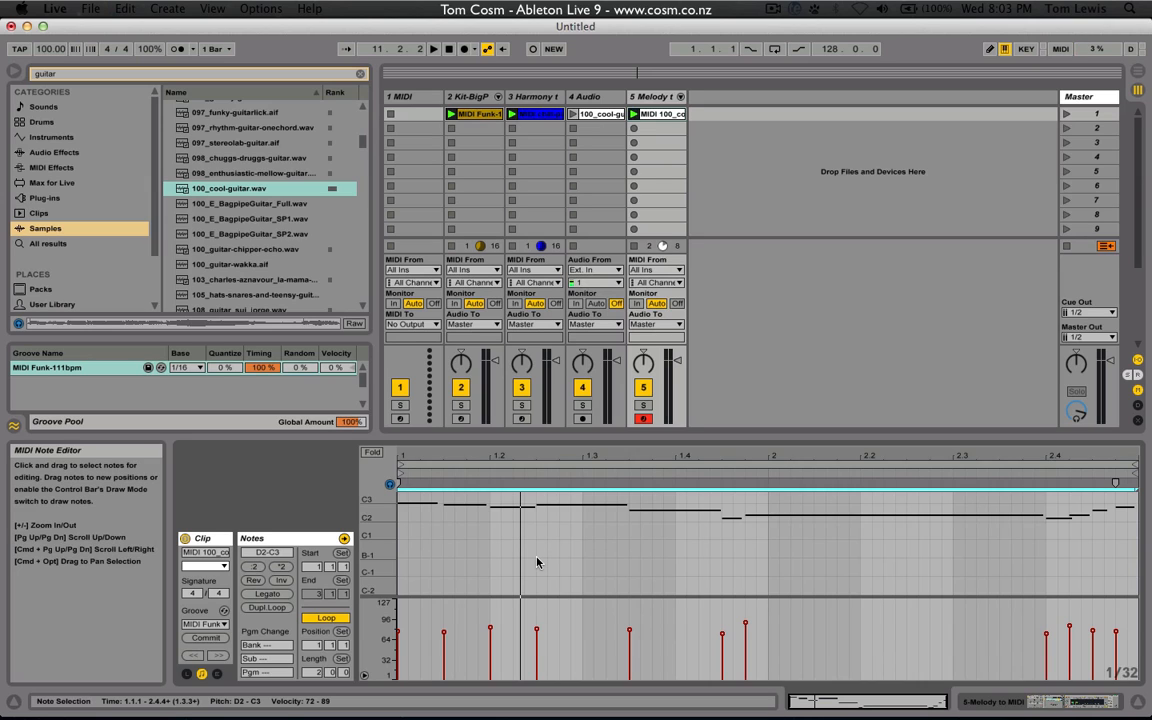
{"action": "key", "text": "shift+Down"}
{"action": "key", "text": "space"}
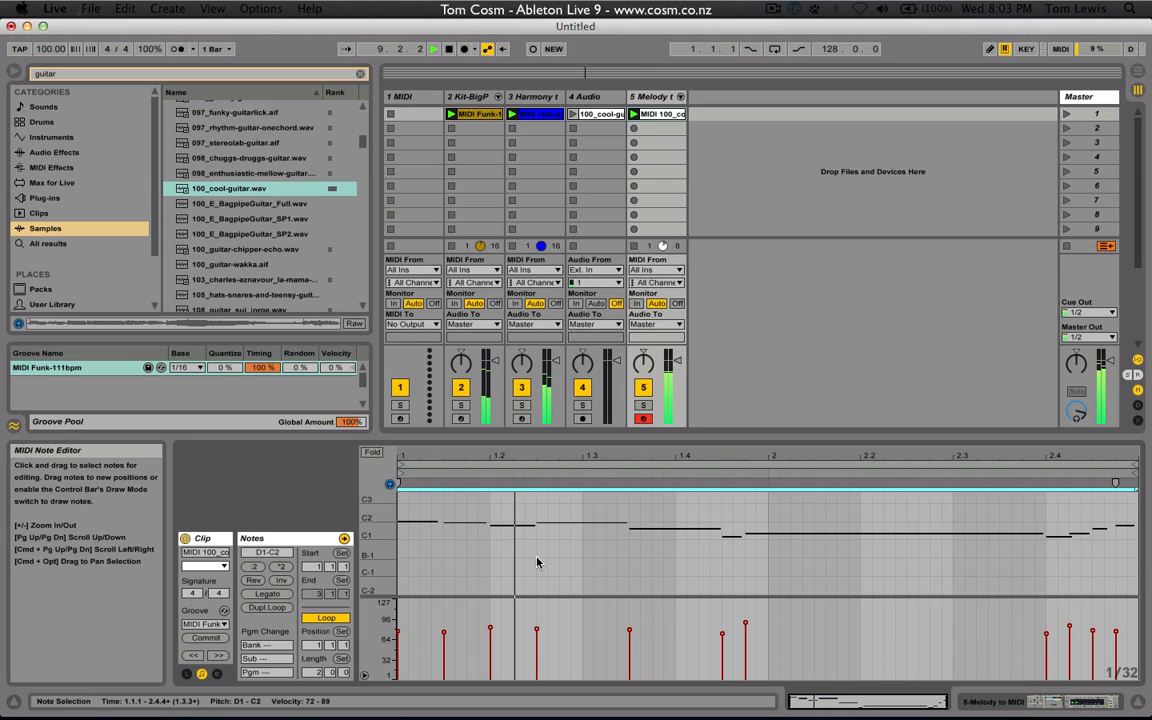
{"action": "key", "text": "shift+Down"}
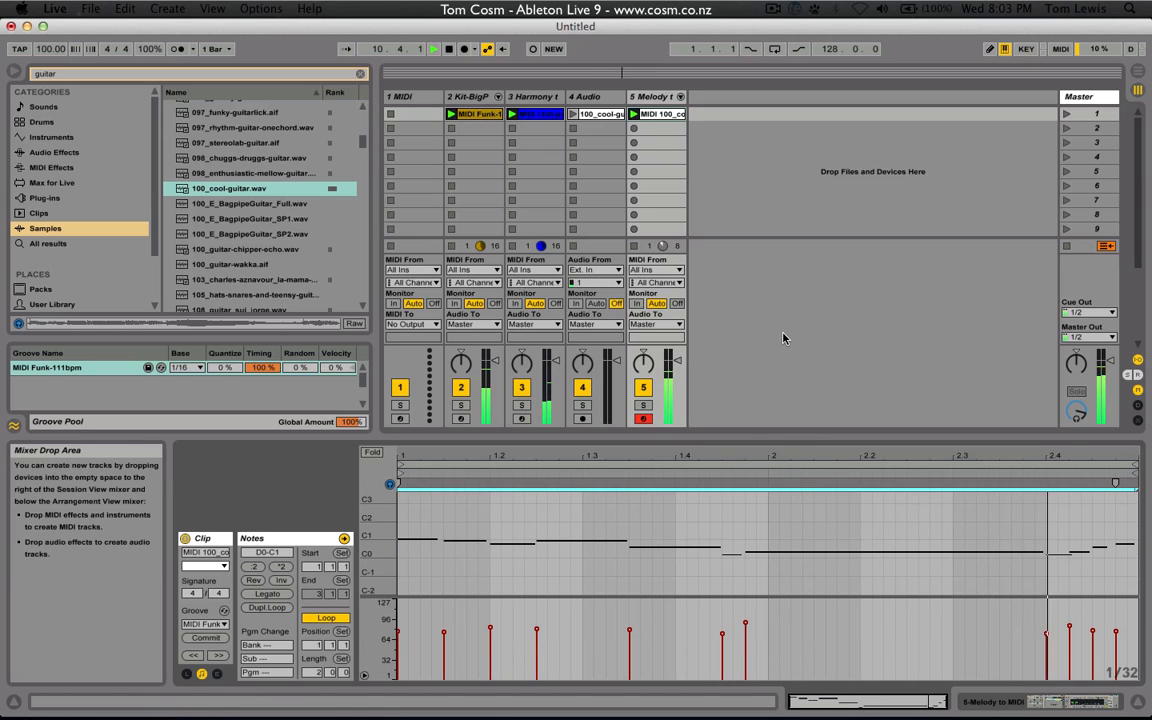
Stop playback and delete the Melody to MIDI rack from track 5
{"action": "left_click", "coordinate": [655, 96]}
{"action": "key", "text": "space"}
{"action": "left_click", "coordinate": [234, 537]}
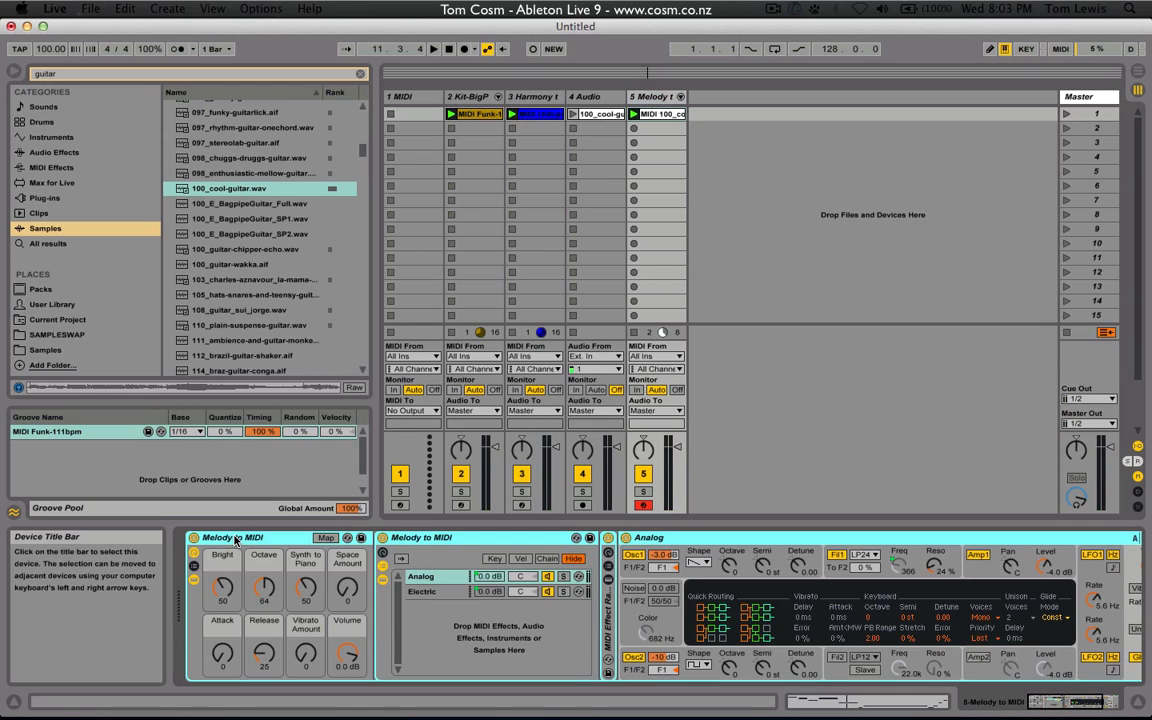
{"action": "key", "text": "Delete"}
Look through the guitar instrument presets in Tension's Guitar & Plucked folder
{"action": "left_click", "coordinate": [64, 140]}
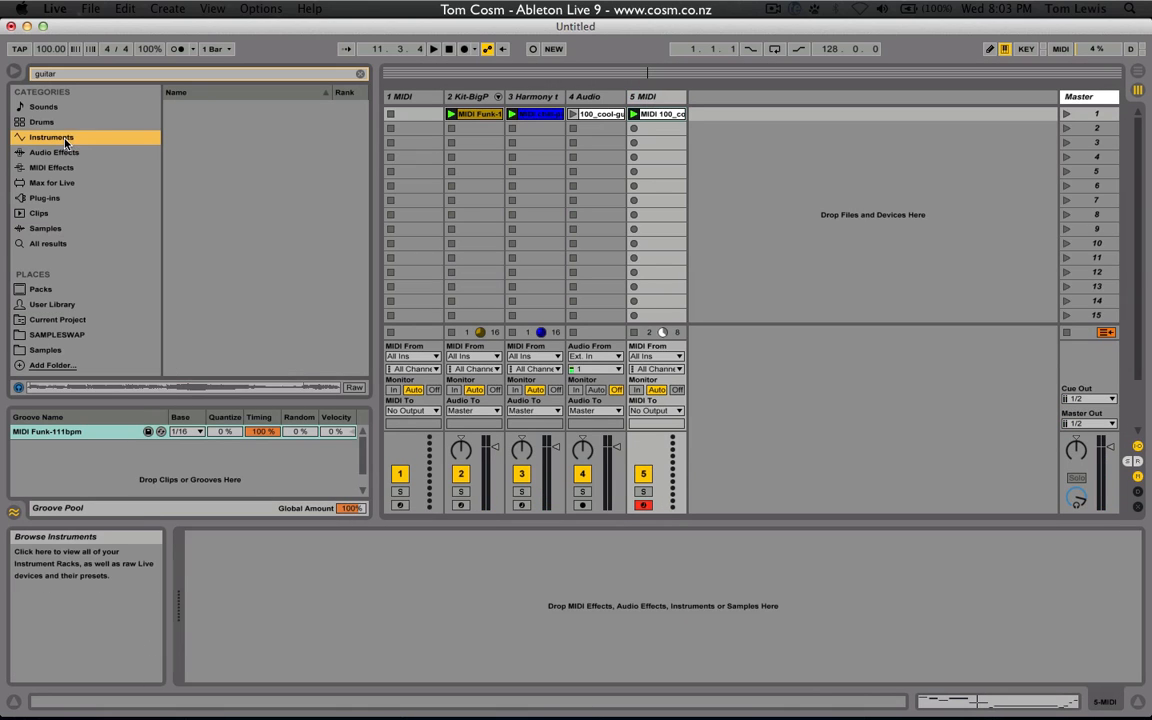
{"action": "left_click", "coordinate": [88, 74]}
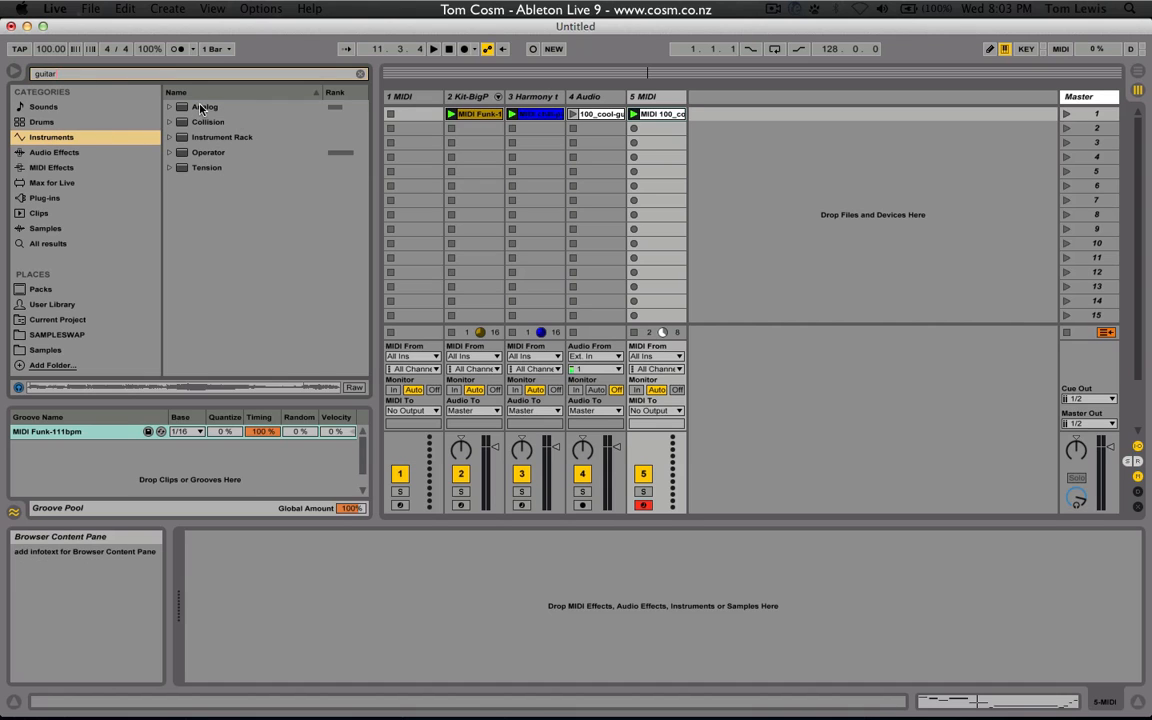
{"action": "left_click", "coordinate": [170, 167]}
{"action": "left_click", "coordinate": [181, 184]}
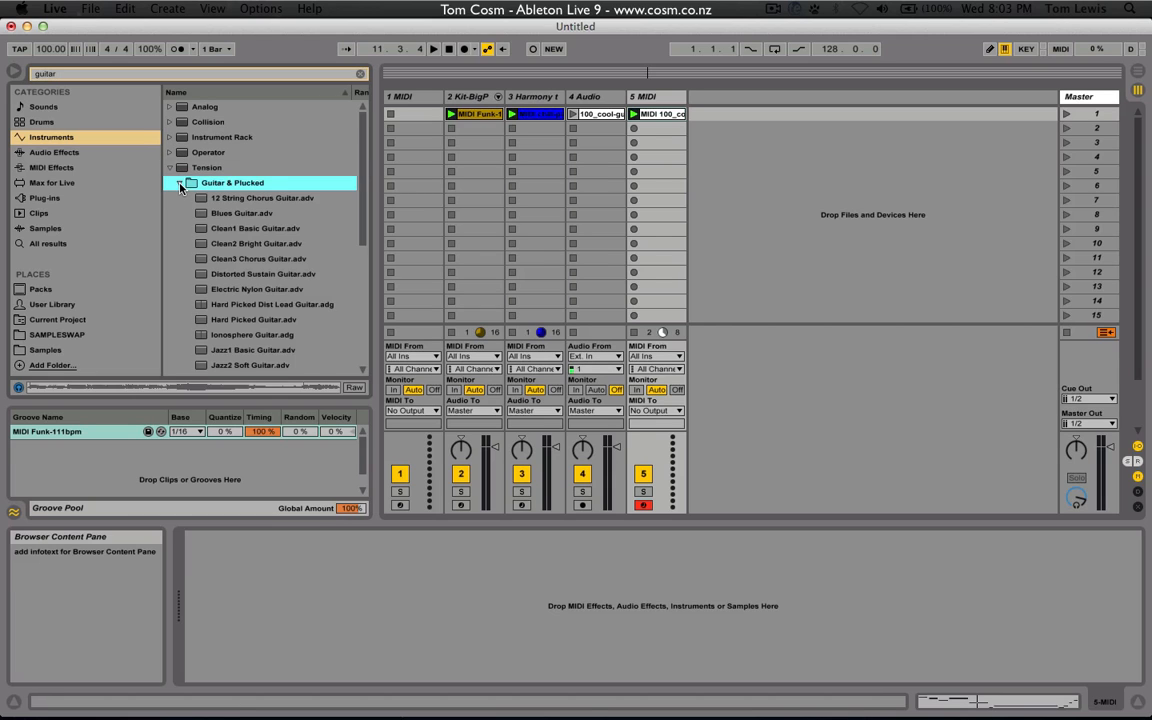
{"action": "scroll", "coordinate": [208, 270], "scroll_direction": "down", "scroll_amount": 3}
{"action": "scroll", "coordinate": [217, 284], "scroll_direction": "up", "scroll_amount": 3}
Search the instruments for "keys" and look at Operator's Synth Rhythmic presets, including Keys Machine
{"action": "left_click", "coordinate": [125, 70]}
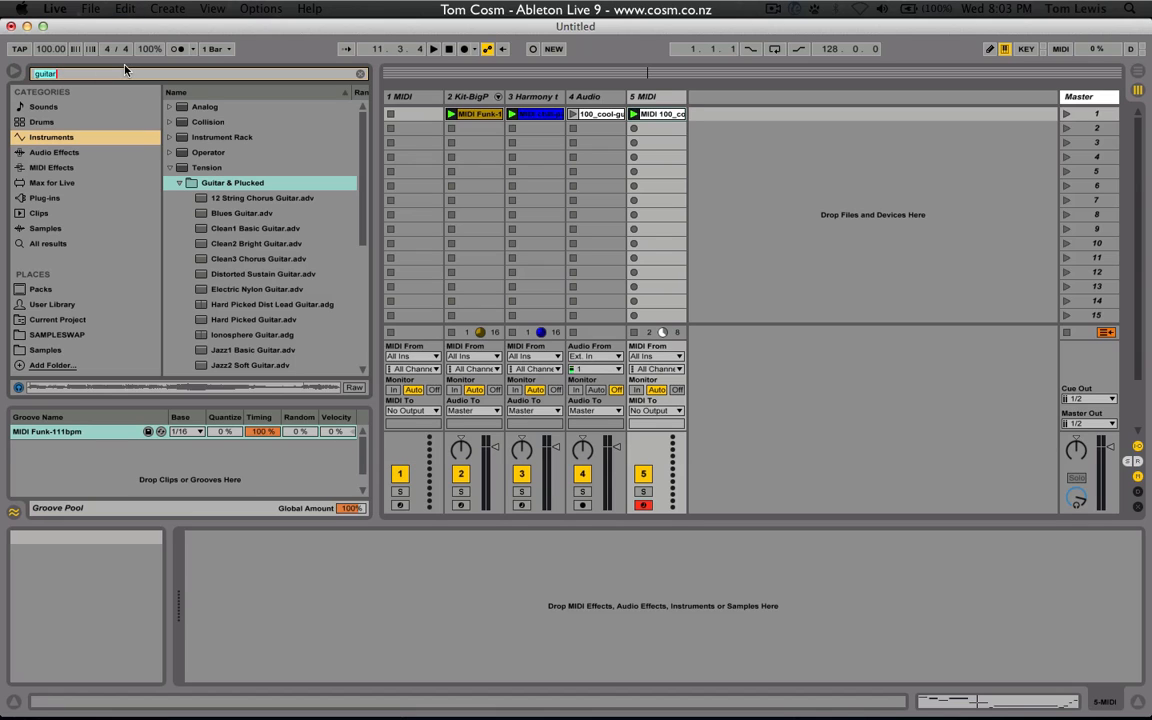
{"action": "type", "text": "ke"}
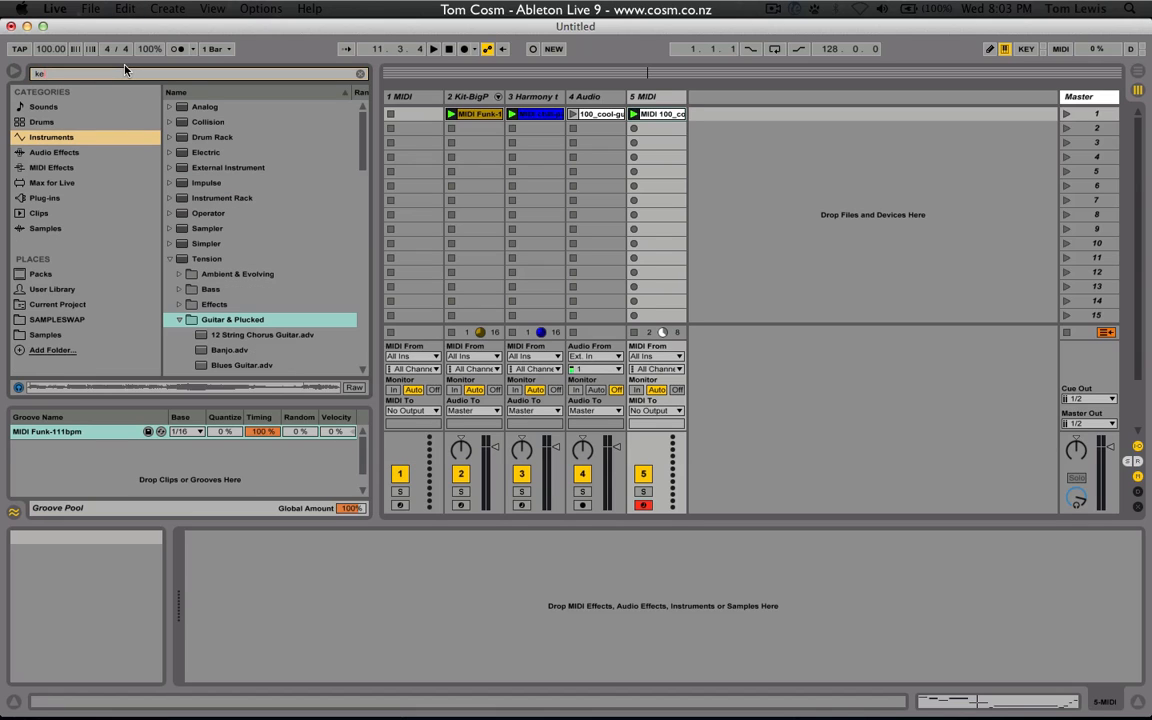
{"action": "type", "text": "ys"}
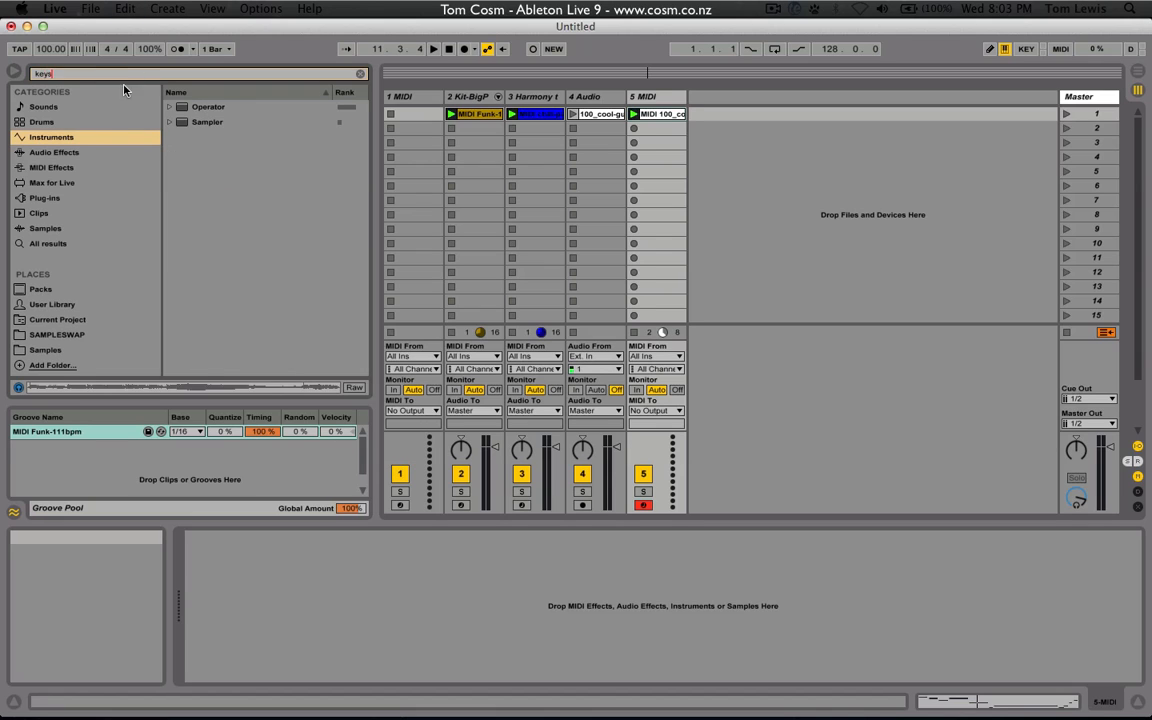
{"action": "left_click", "coordinate": [171, 106]}
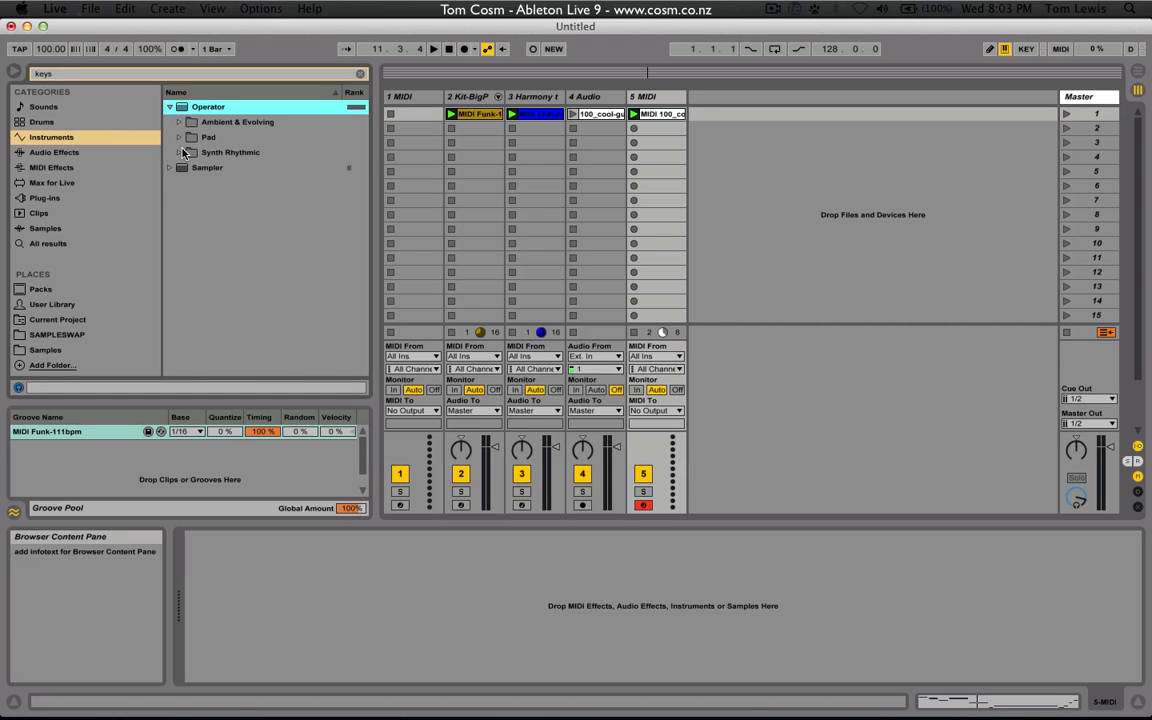
{"action": "left_click", "coordinate": [179, 152]}
{"action": "left_click", "coordinate": [200, 168]}
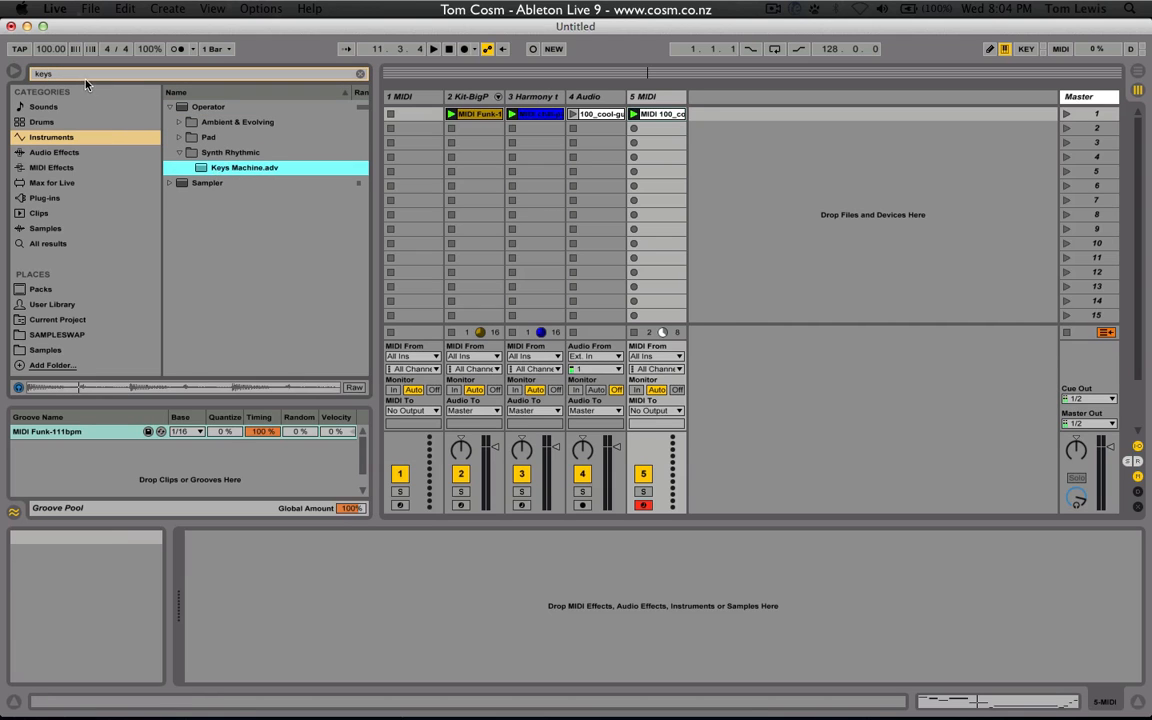
Clear the browser search, then load a default Operator onto the melody track and play the clips
{"action": "left_click", "coordinate": [361, 76]}
{"action": "left_click", "coordinate": [169, 214]}
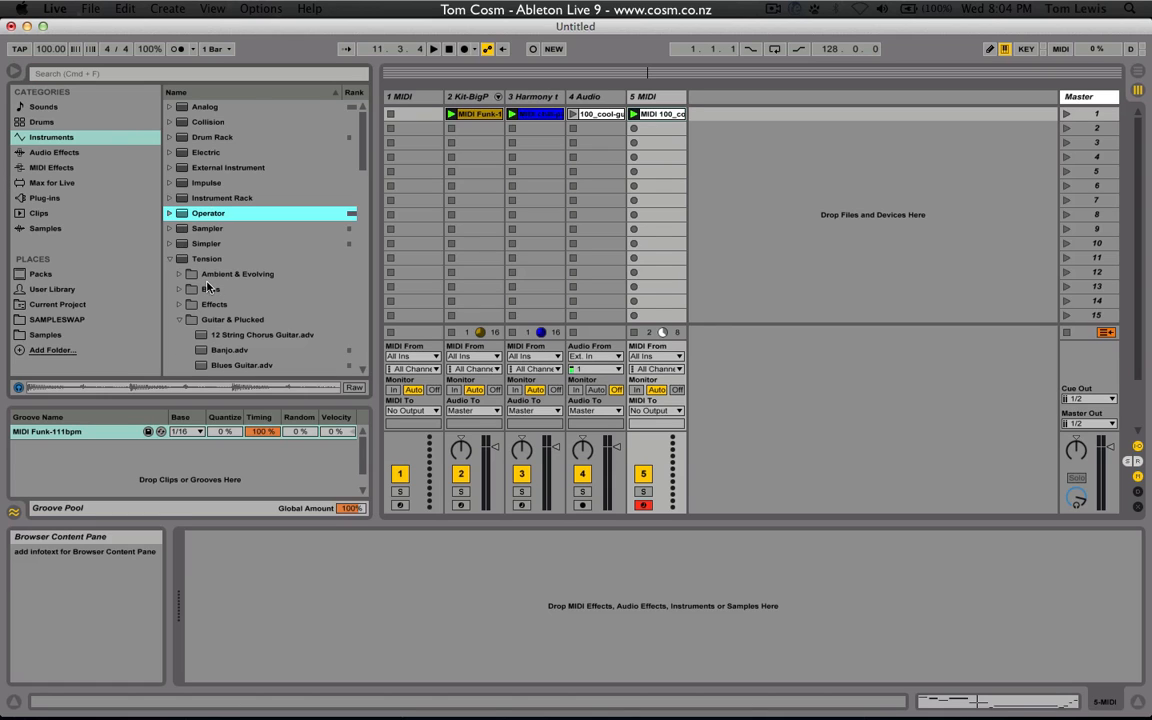
{"action": "left_click", "coordinate": [169, 259]}
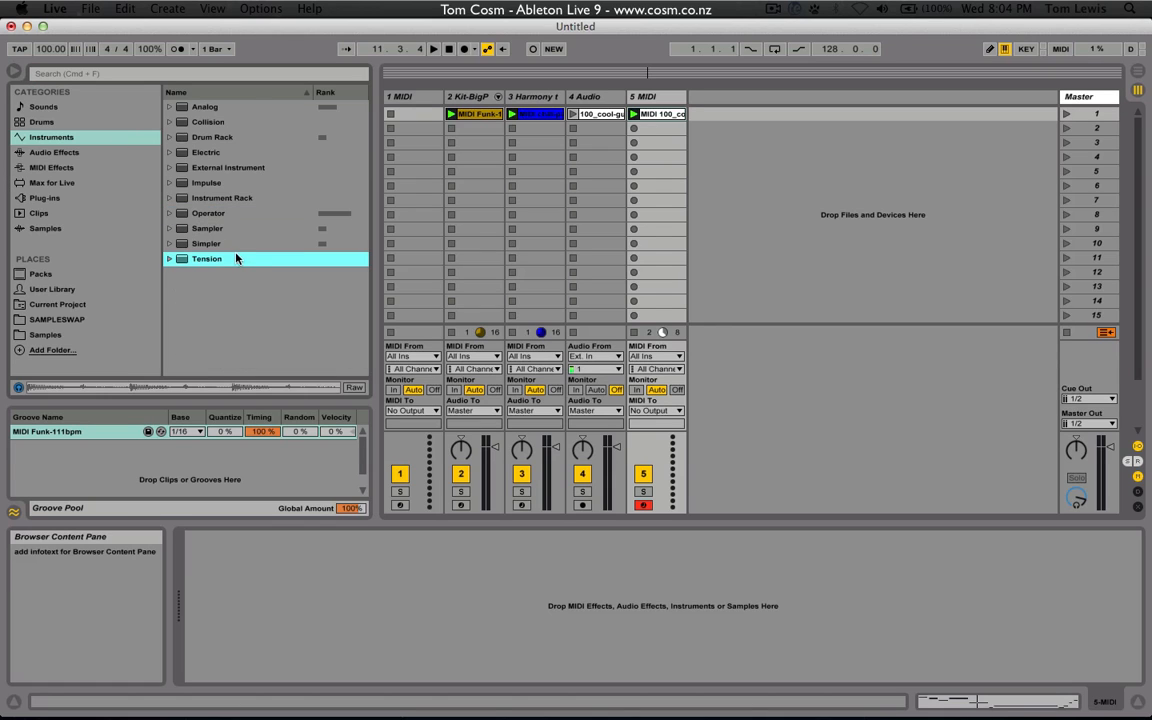
{"action": "double_click", "coordinate": [206, 213]}
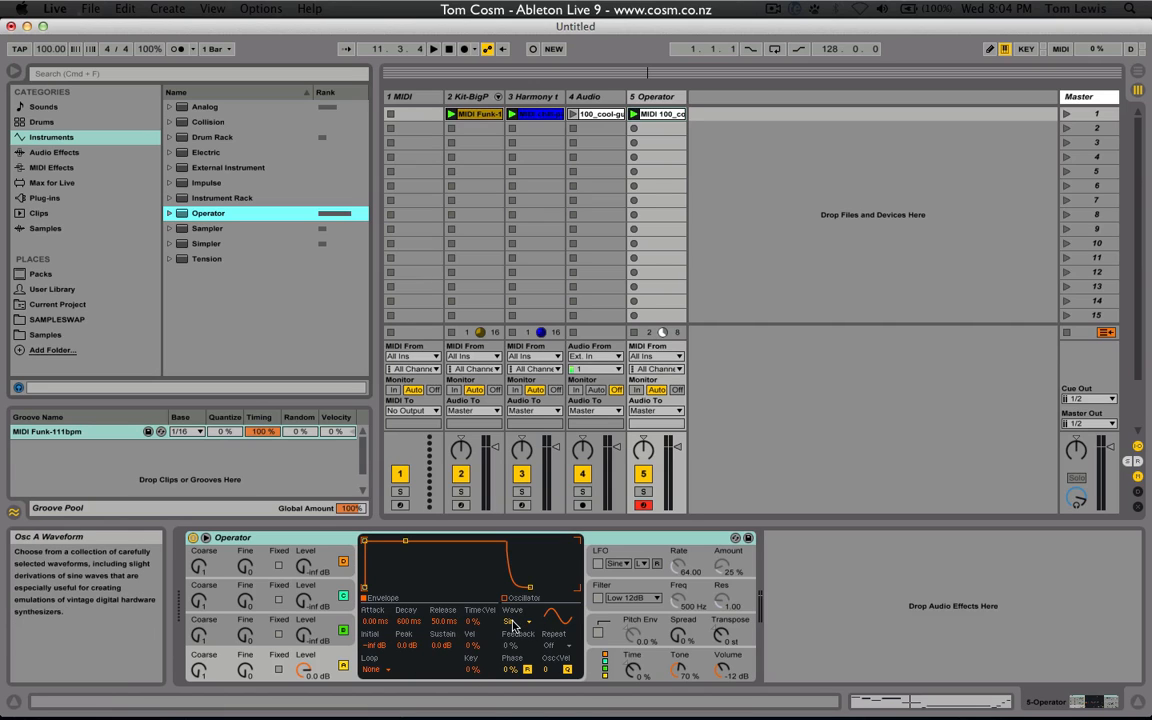
{"action": "key", "text": "space"}
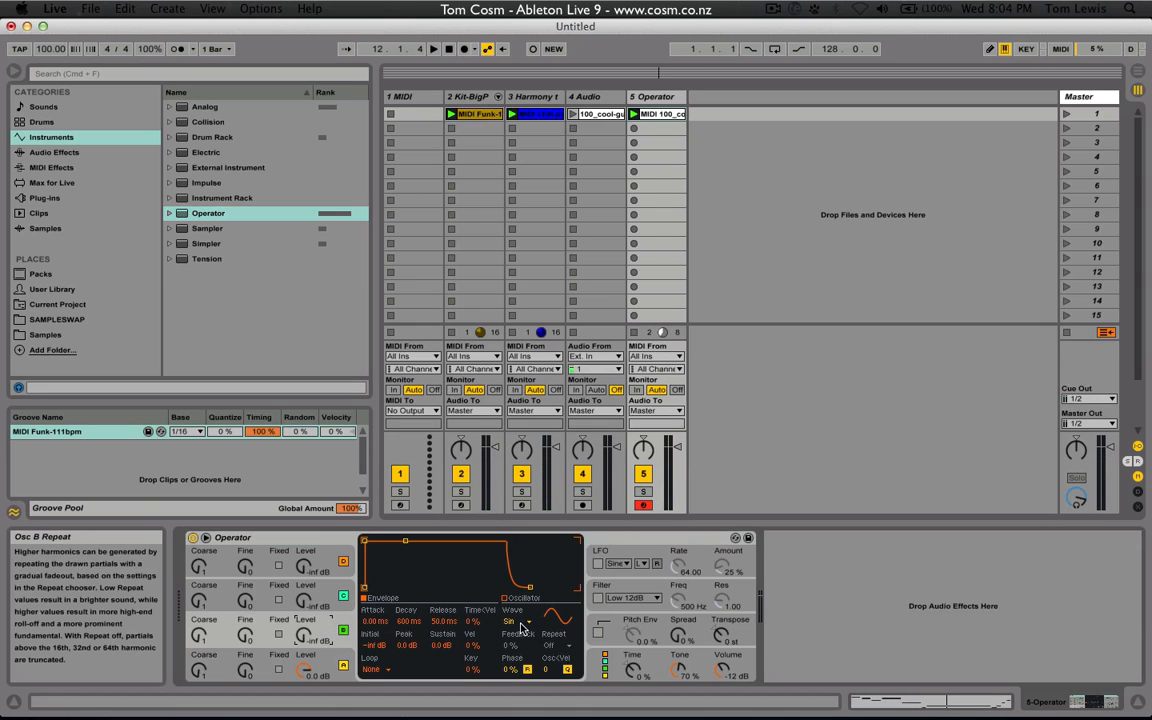
Raise Operator's oscillator B level to -8.1 dB and set its waveform to Sine 4 Bit, playing the melody to check the sound
{"action": "left_click", "coordinate": [604, 662]}
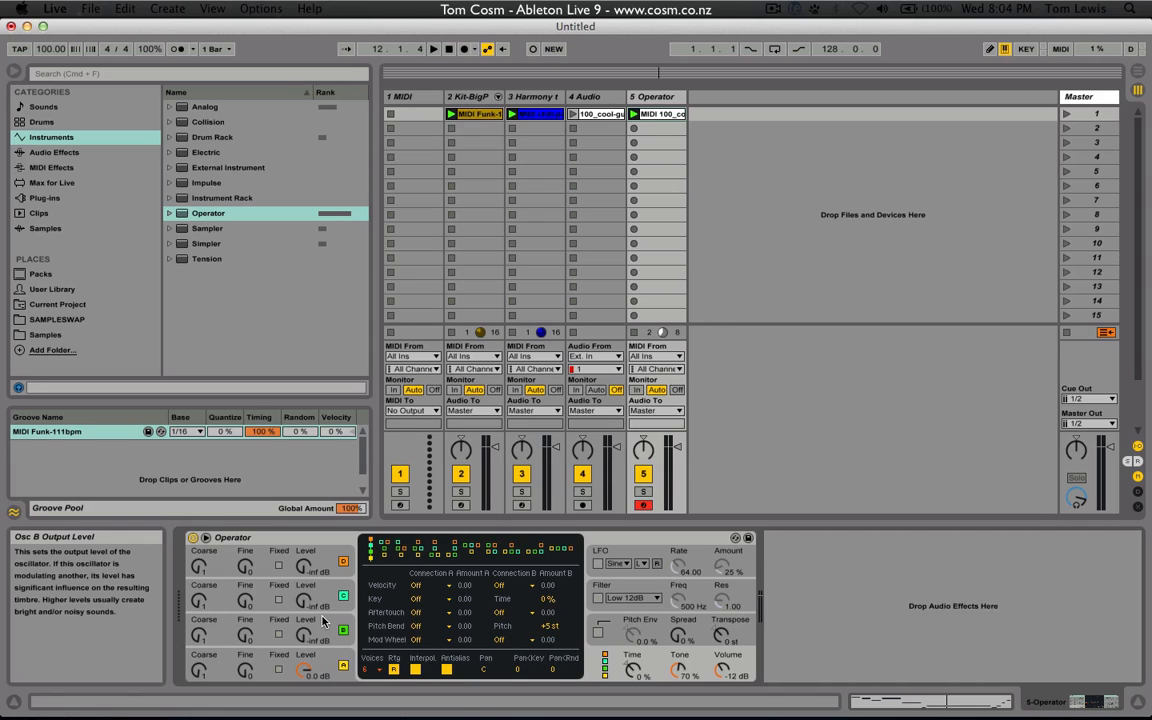
{"action": "left_click_drag", "start_coordinate": [322, 626], "coordinate": [304, 628]}
{"action": "key", "text": "space"}
{"action": "left_click", "coordinate": [515, 621]}
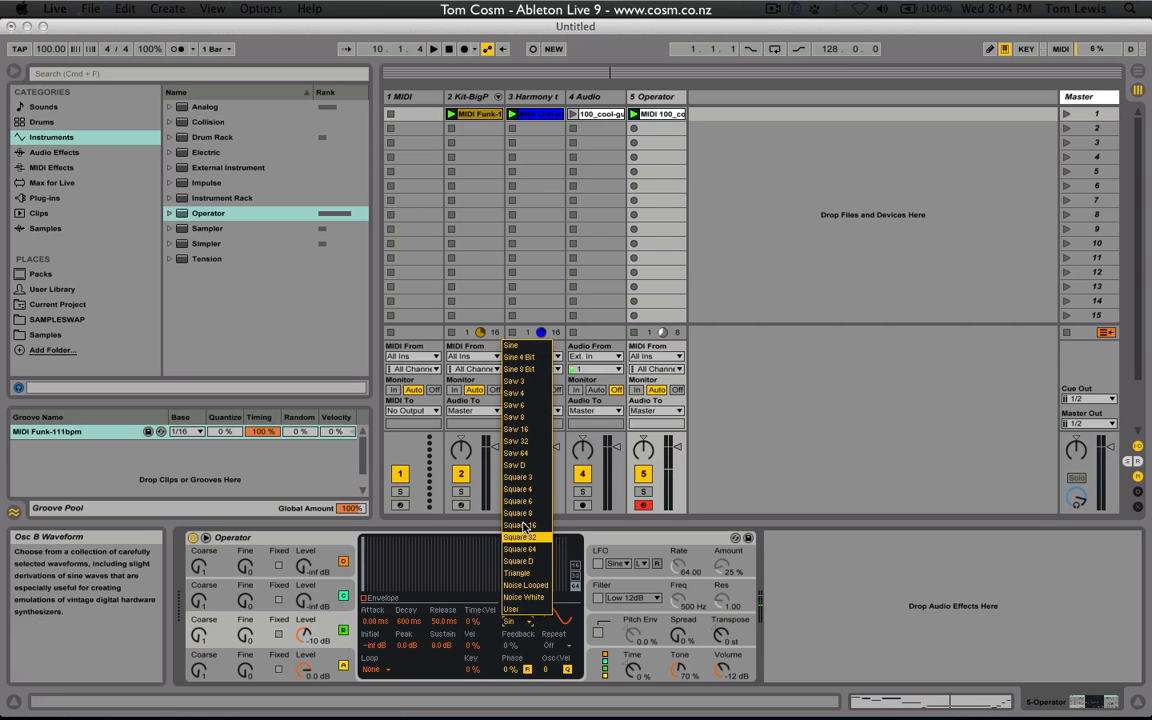
{"action": "left_click", "coordinate": [520, 359]}
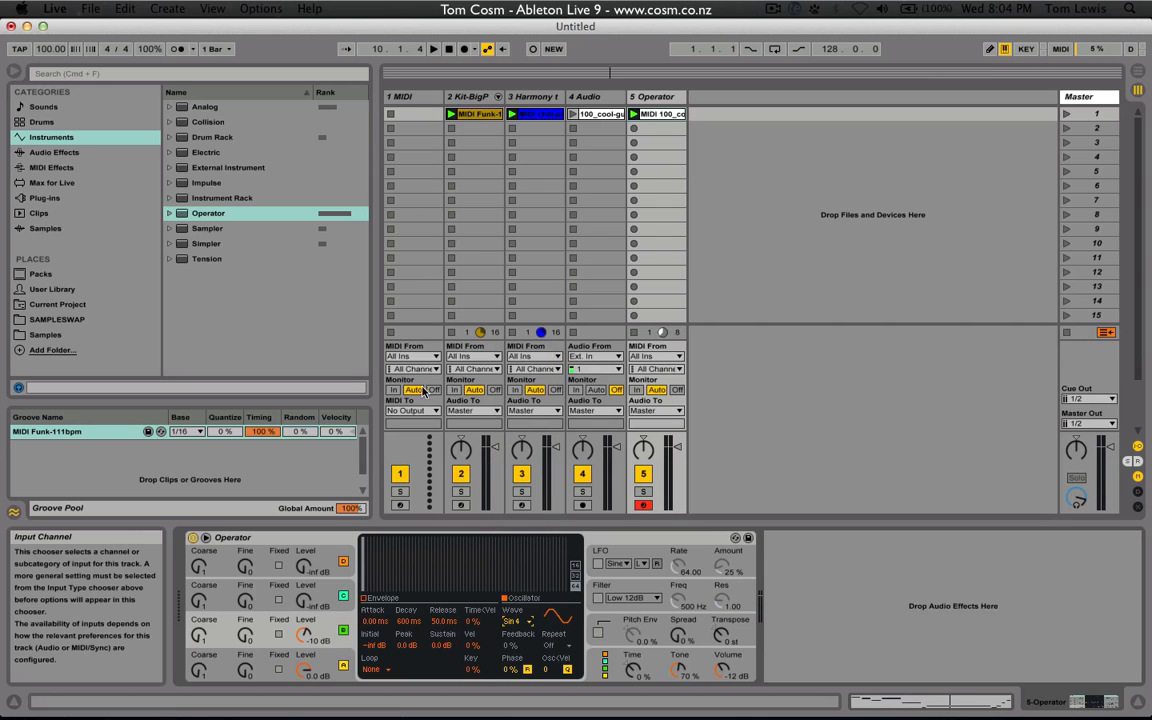
{"action": "key", "text": "space"}
{"action": "mouse_move", "coordinate": [304, 636]}
{"action": "left_mouse_down"}
{"action": "mouse_move", "coordinate": [304, 624]}
{"action": "mouse_move", "coordinate": [304, 635]}
{"action": "left_mouse_up"}
{"action": "key", "text": "space"}
Try modulating Vol B with Operator's built-in LFO at 99 % amount and varied rates, and switch the LFO off
{"action": "left_click", "coordinate": [598, 563]}
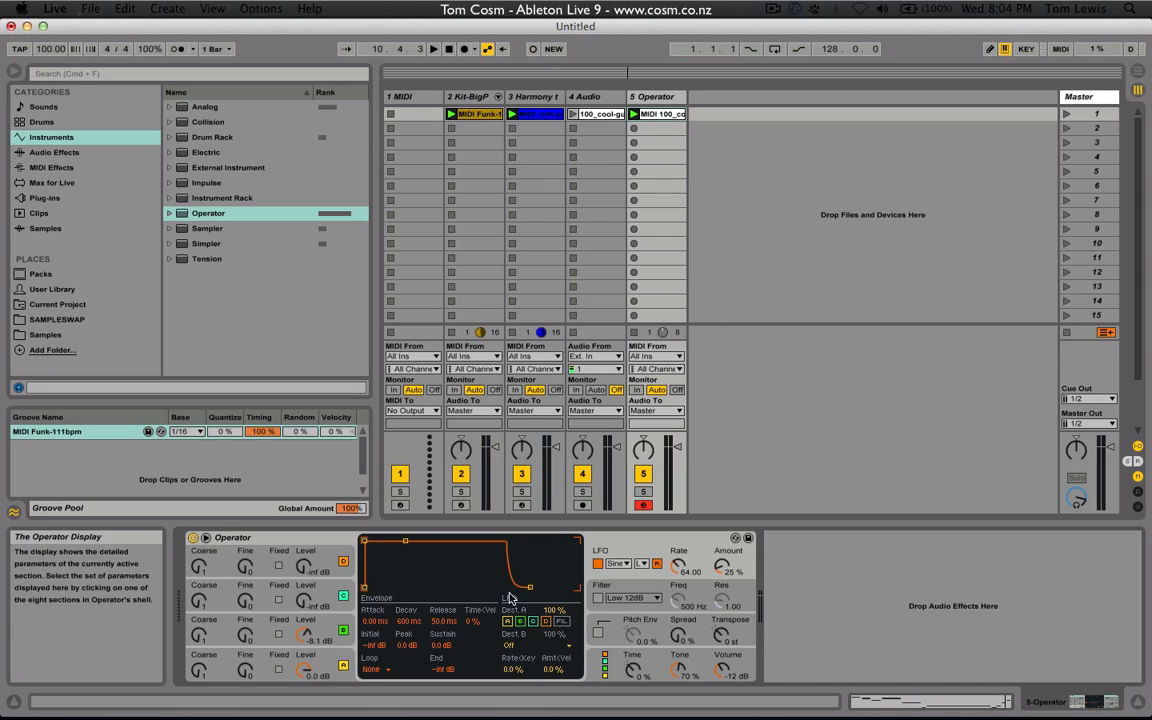
{"action": "left_click", "coordinate": [512, 645]}
{"action": "left_click", "coordinate": [482, 372]}
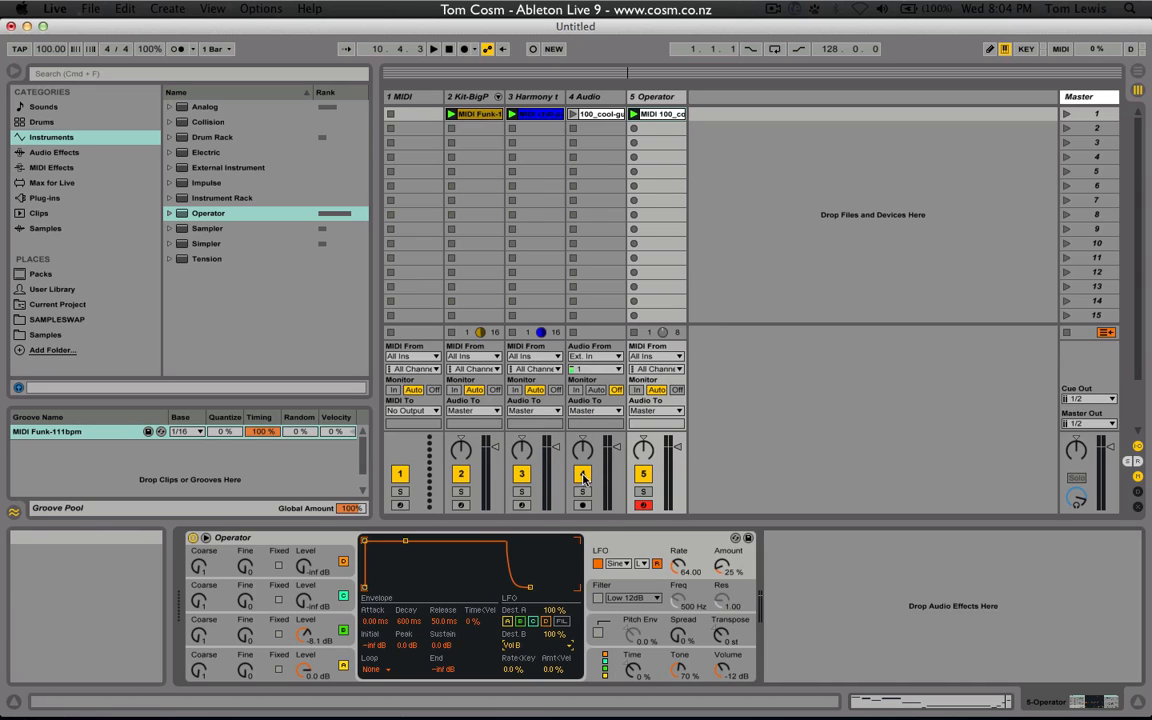
{"action": "key", "text": "space"}
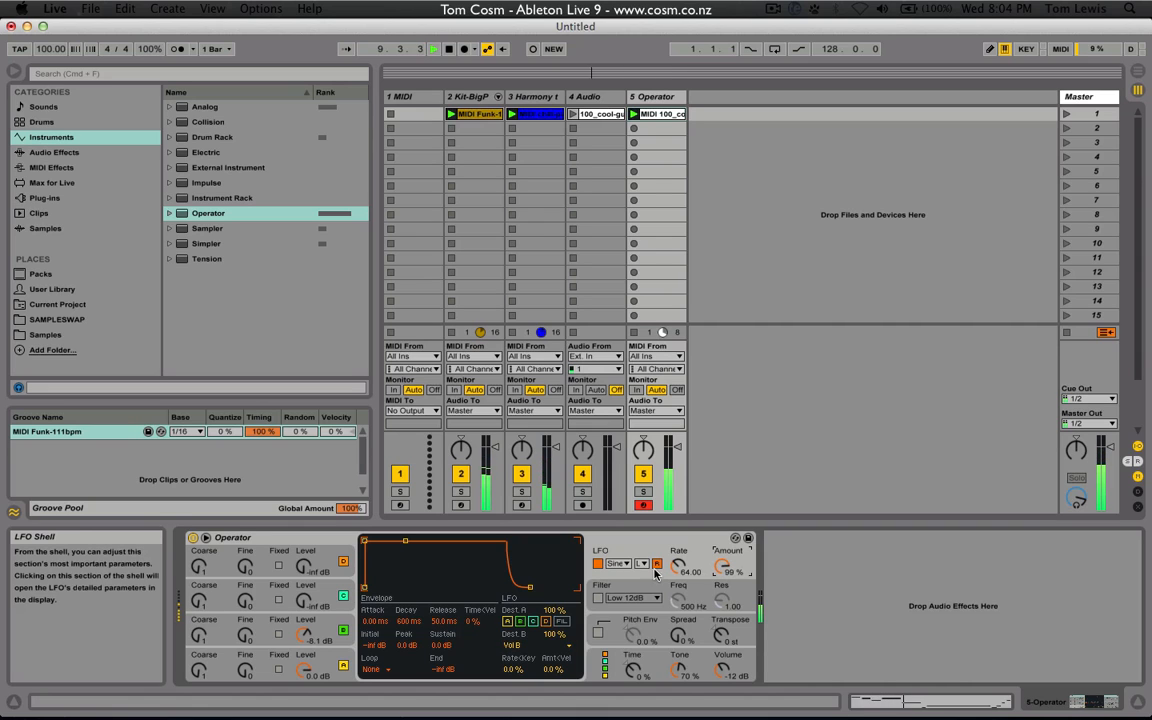
{"action": "left_click_drag", "start_coordinate": [679, 566], "coordinate": [679, 540]}
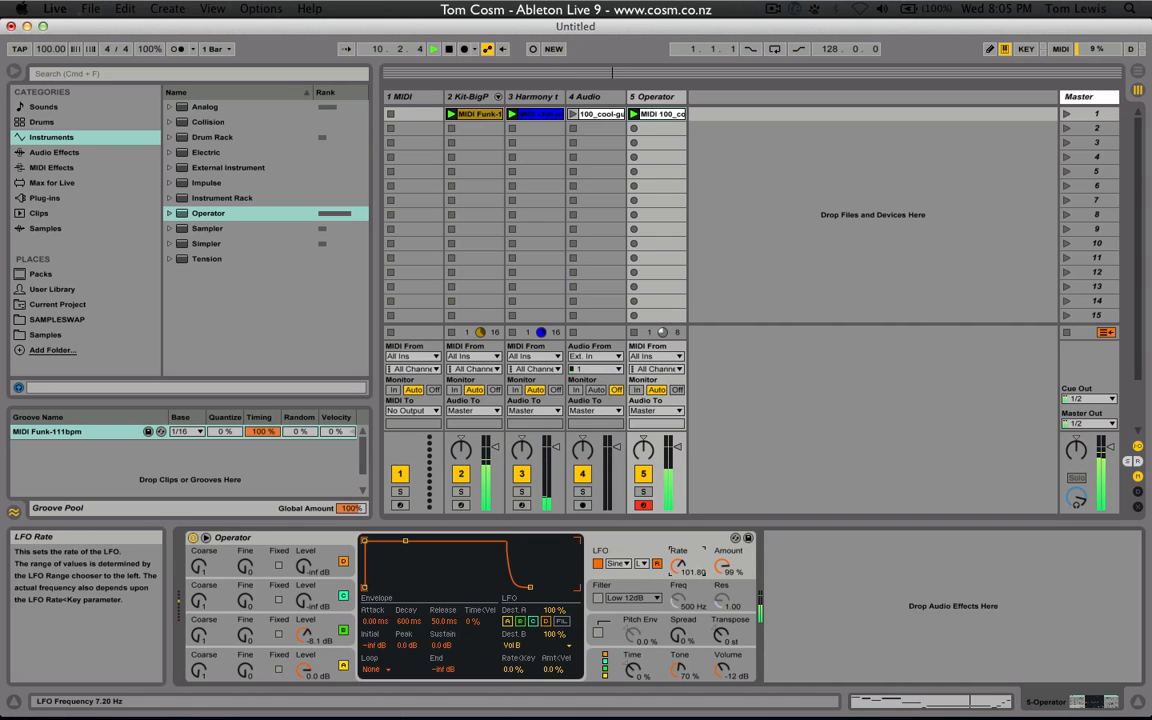
{"action": "left_click", "coordinate": [598, 564]}
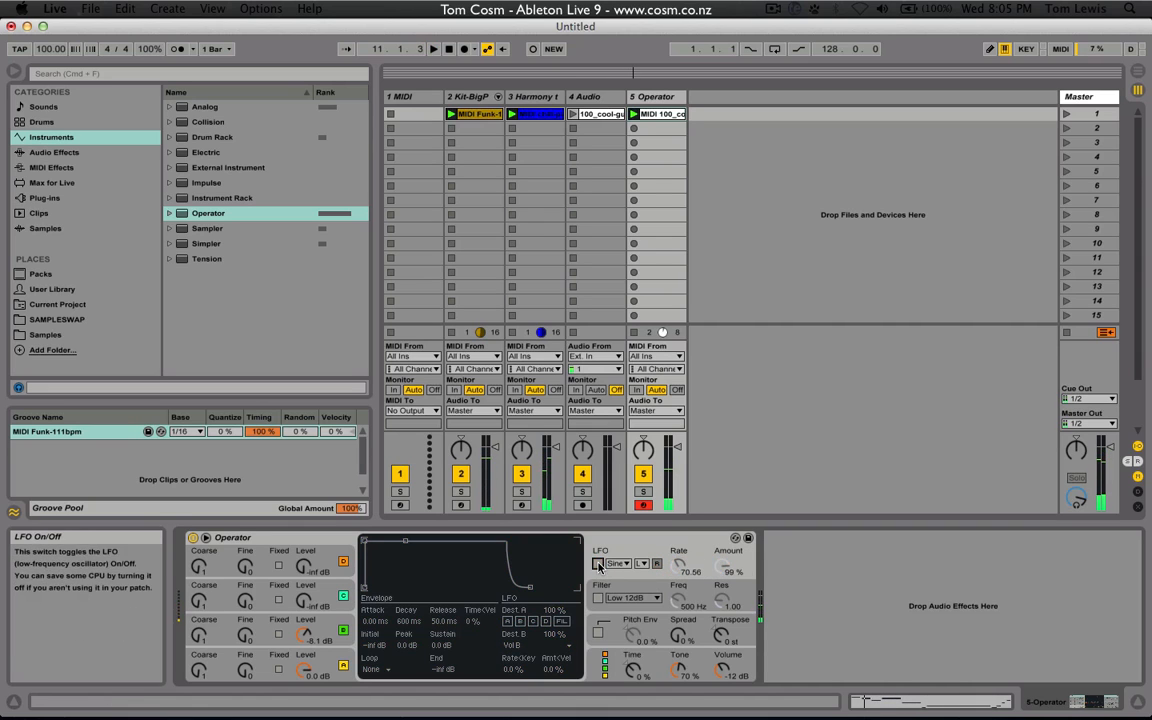
Add the Max for Live LFO audio effect after Operator and map it to the oscillator B level
{"action": "left_click", "coordinate": [70, 182]}
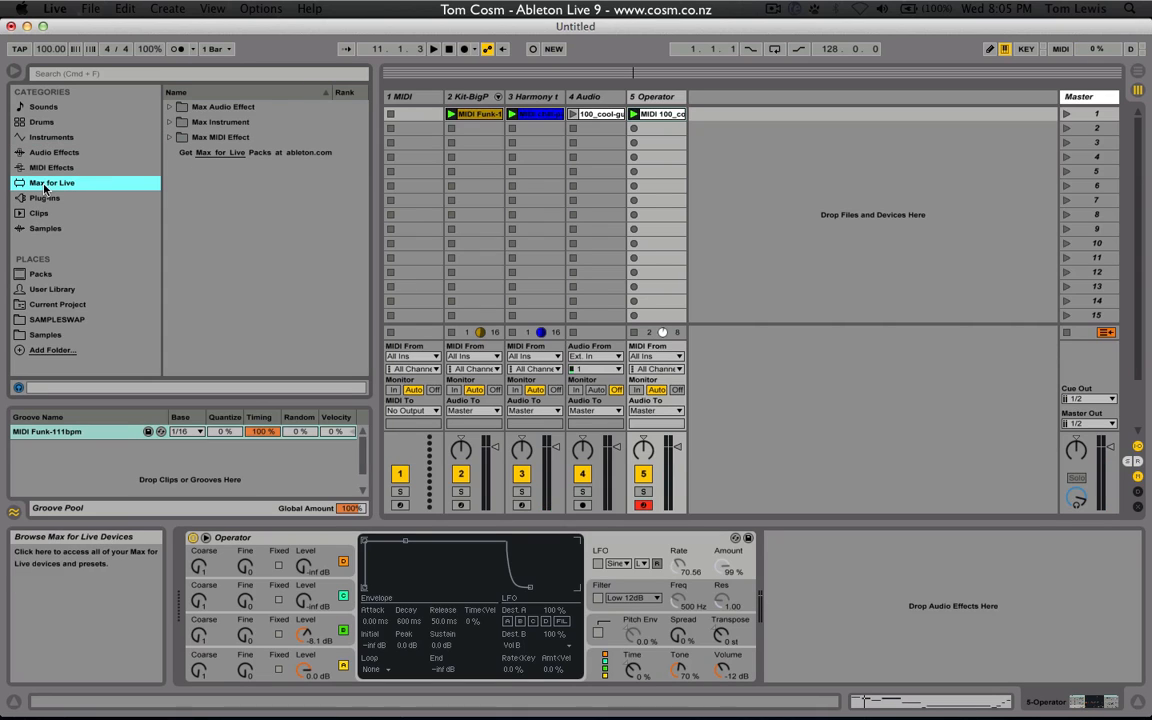
{"action": "left_click", "coordinate": [170, 106]}
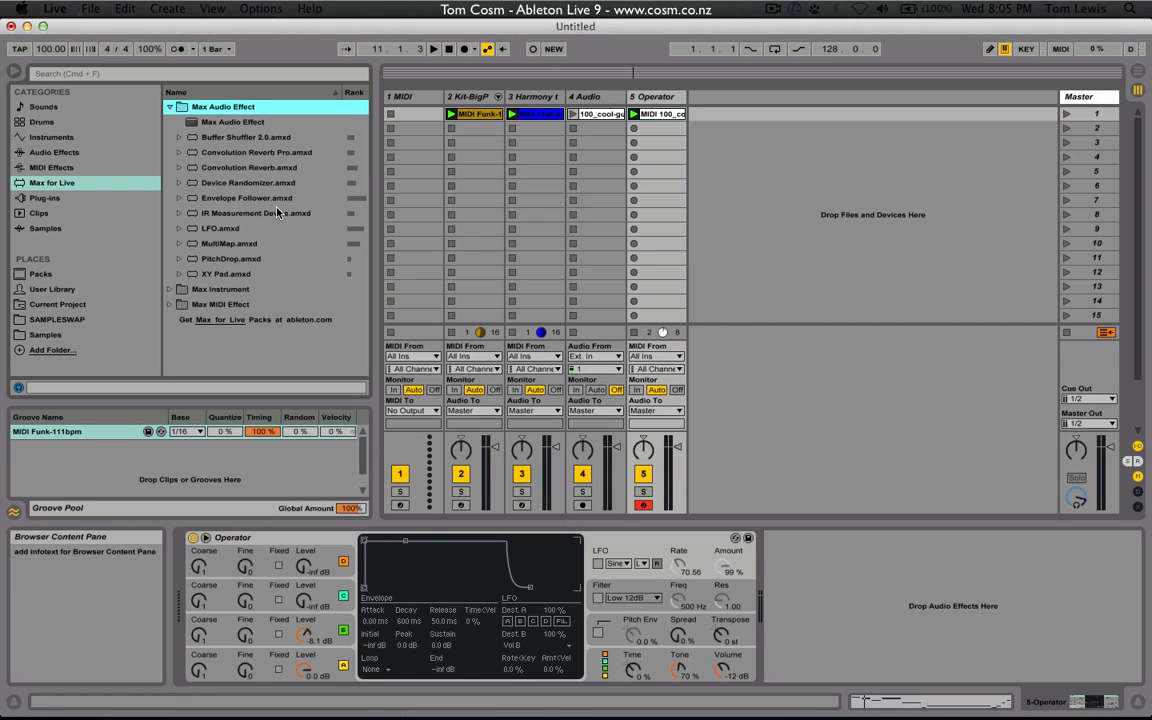
{"action": "left_click", "coordinate": [217, 230]}
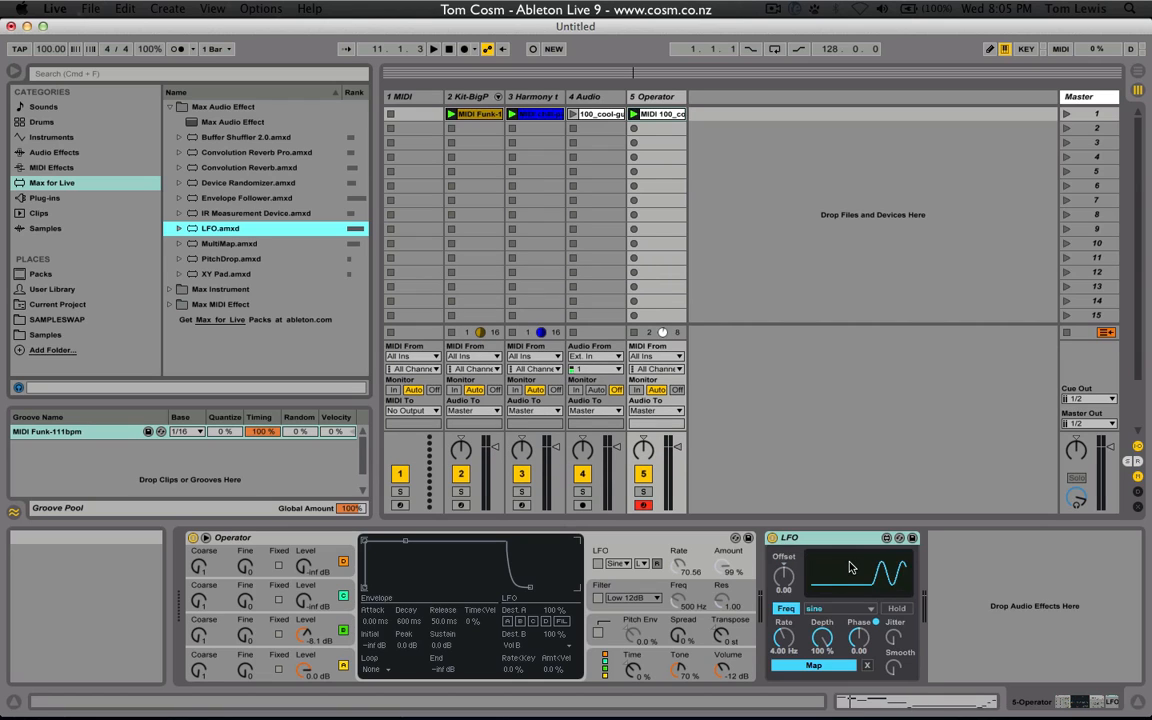
{"action": "left_click", "coordinate": [815, 548]}
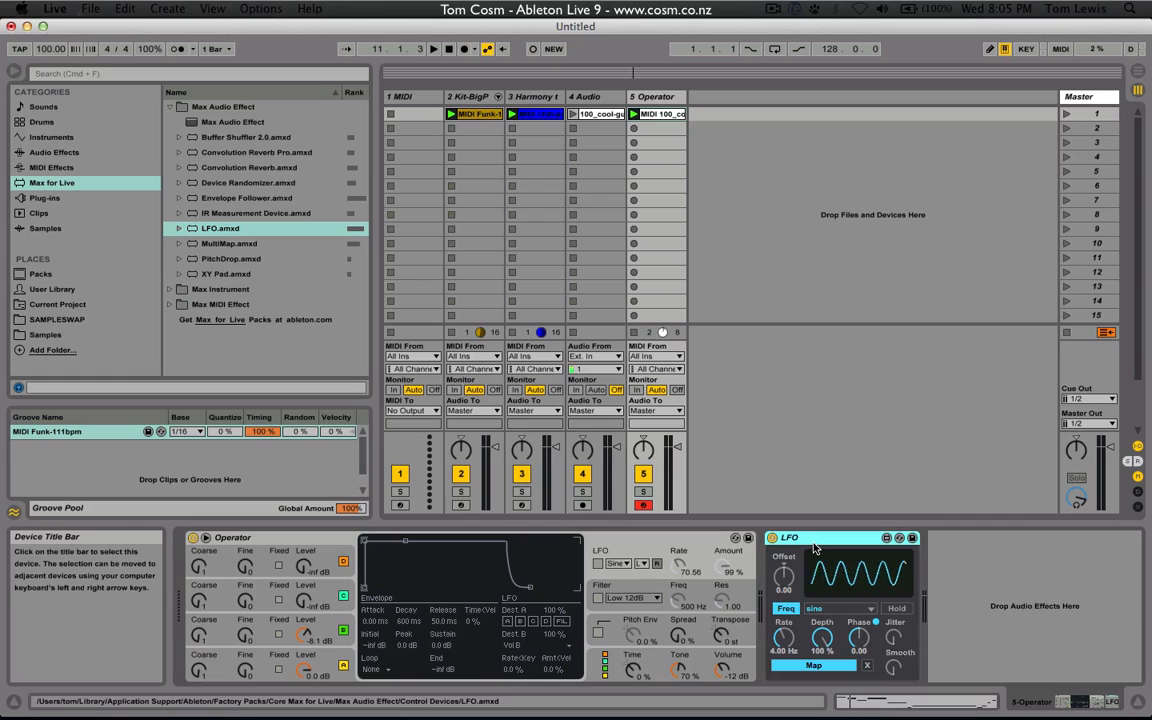
{"action": "left_click", "coordinate": [816, 666]}
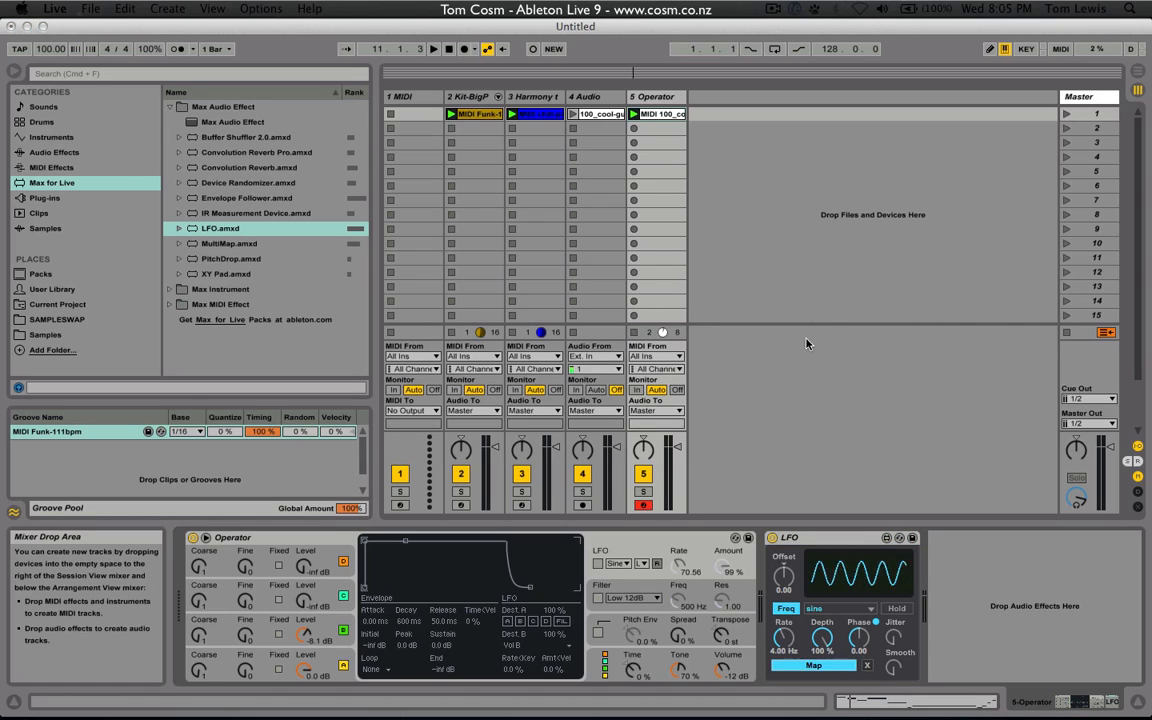
{"action": "left_click", "coordinate": [303, 637]}
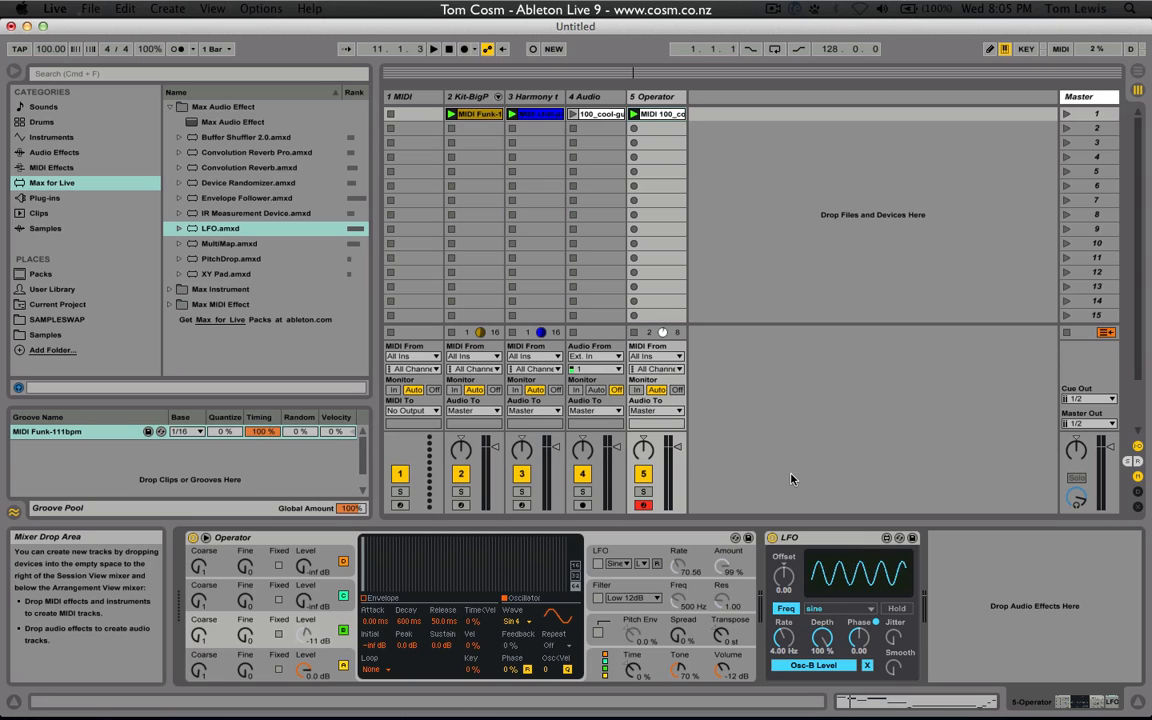
Set the mapped LFO's rate to 0.82 Hz, depth to 27 % and offset to 0.33 while playing the clips
{"action": "key", "text": "space"}
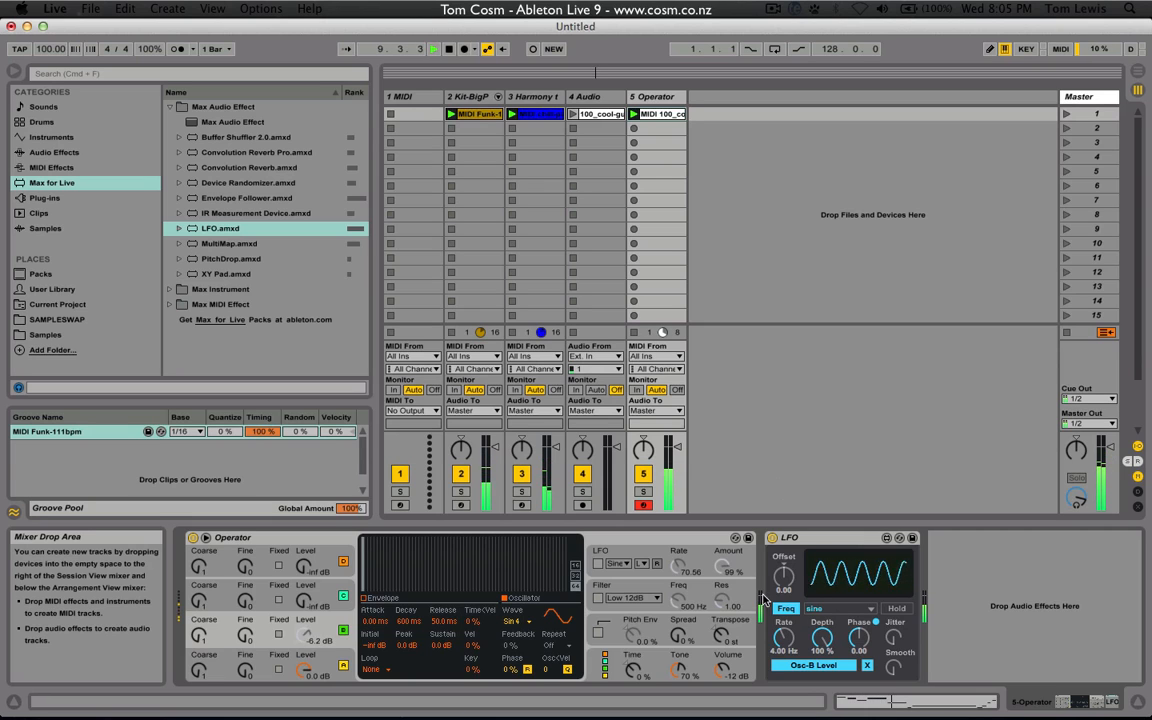
{"action": "key", "text": "space"}
{"action": "left_click_drag", "start_coordinate": [783, 633], "coordinate": [822, 693]}
{"action": "key", "text": "space"}
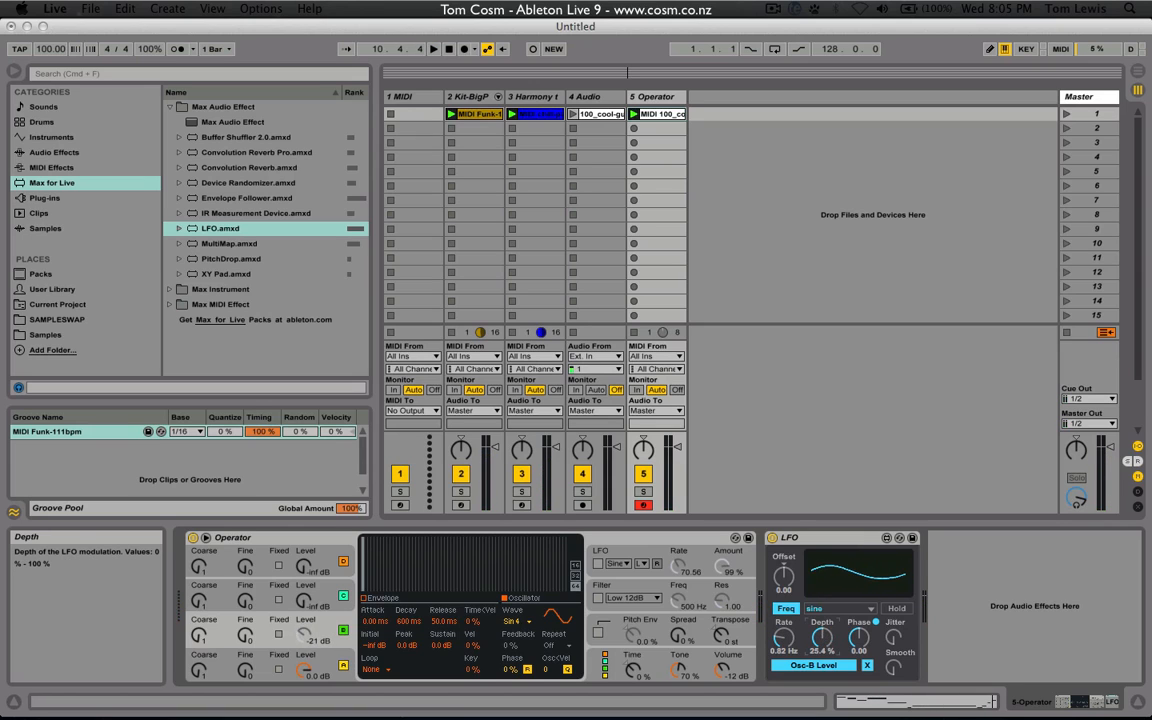
{"action": "key", "text": "space"}
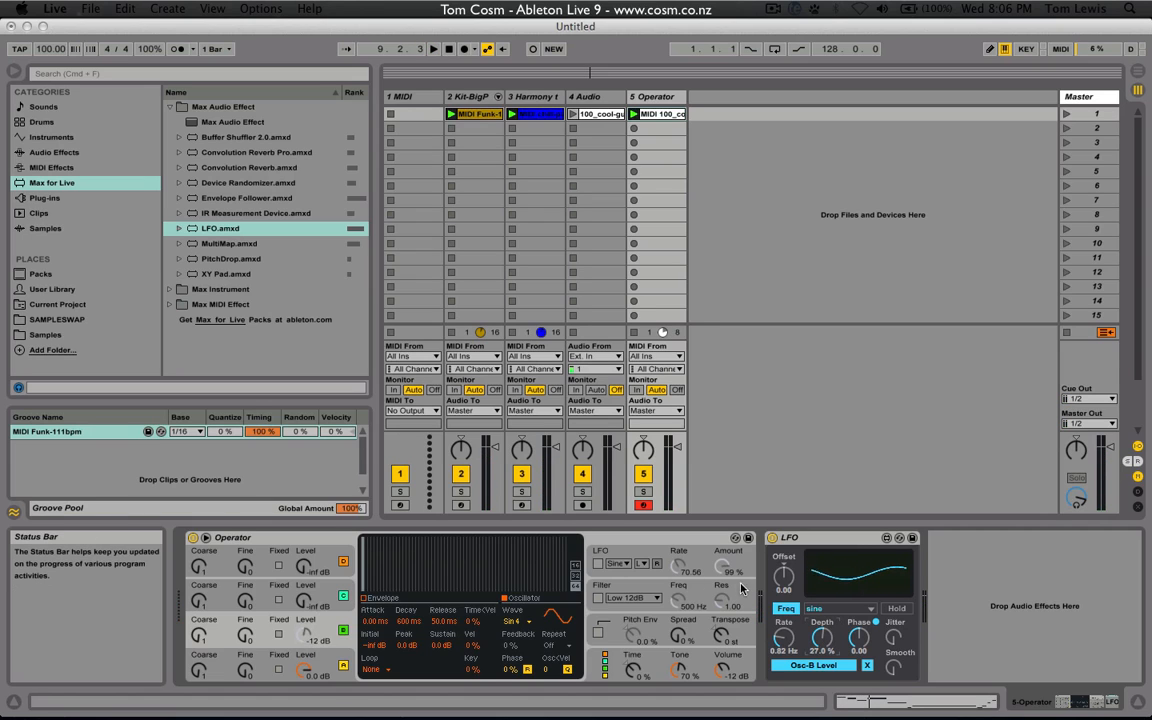
{"action": "left_click_drag", "start_coordinate": [783, 575], "coordinate": [783, 573]}
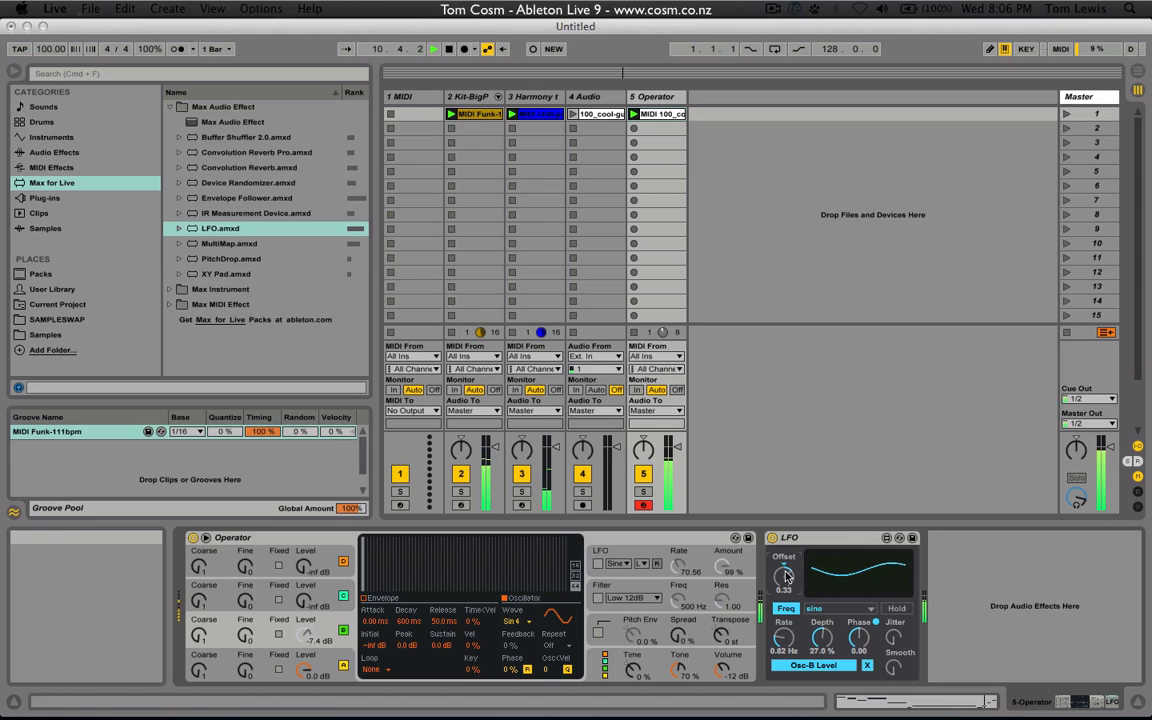
Set the mapped LFO's offset to 0.61, depth to 8.95 % and rate to 0.50 Hz while playing the clips
{"action": "key", "text": "space"}
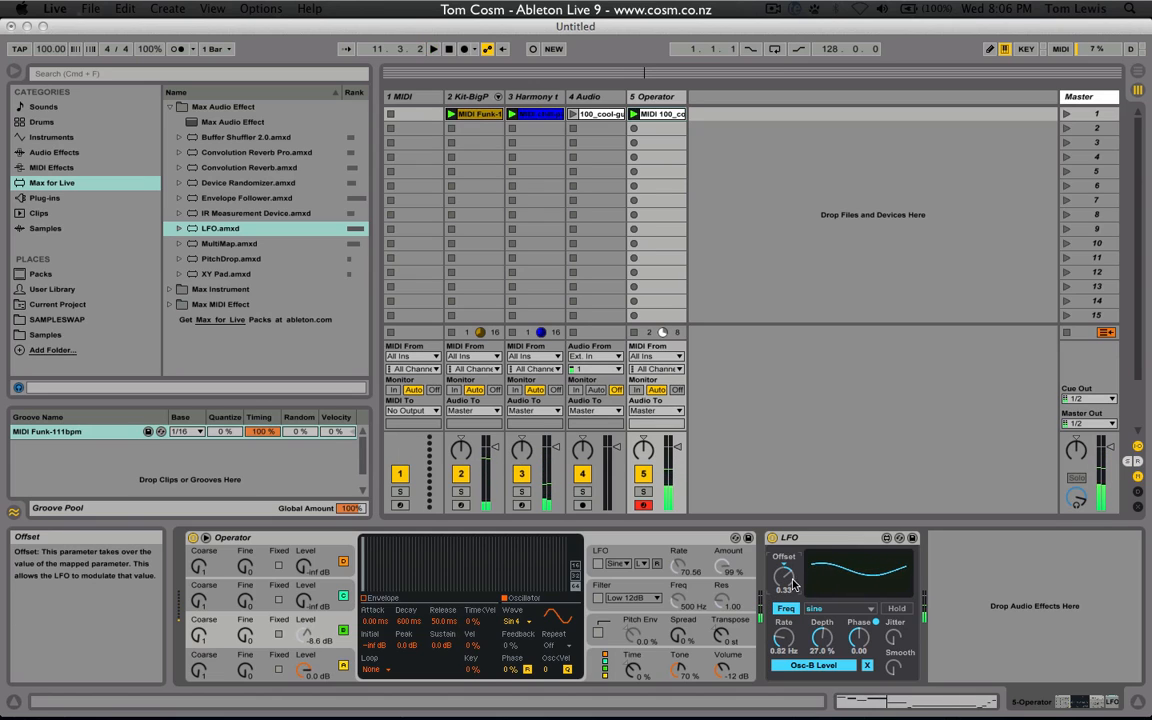
{"action": "left_click_drag", "start_coordinate": [784, 576], "coordinate": [784, 550]}
{"action": "key", "text": "space"}
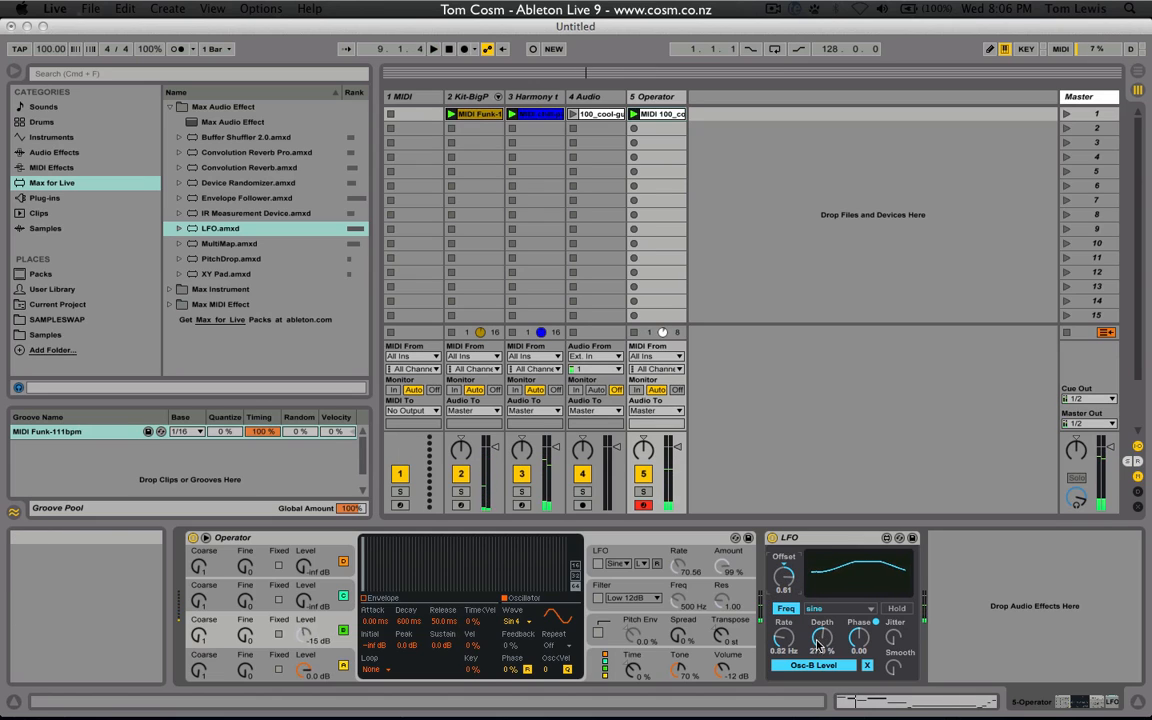
{"action": "left_click_drag", "start_coordinate": [815, 640], "coordinate": [784, 646]}
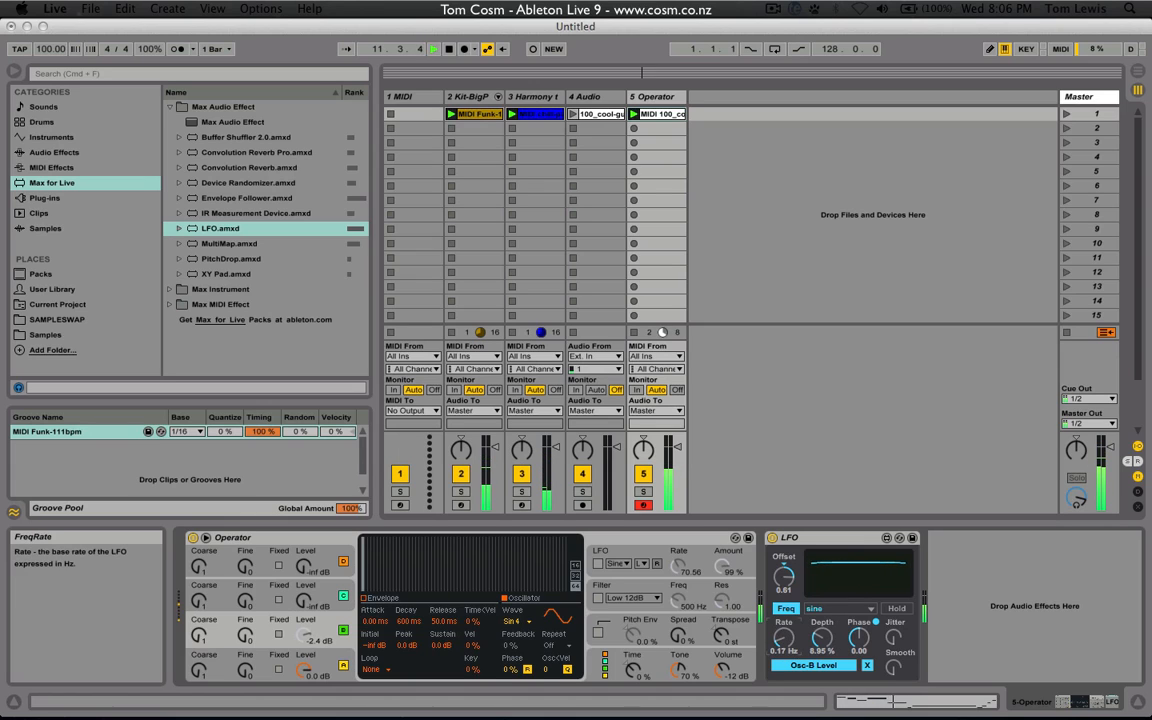
Try mapping the LFO to the volume of track 4, and map it back to Operator's oscillator B level
{"action": "left_click", "coordinate": [867, 666]}
{"action": "left_click", "coordinate": [814, 665]}
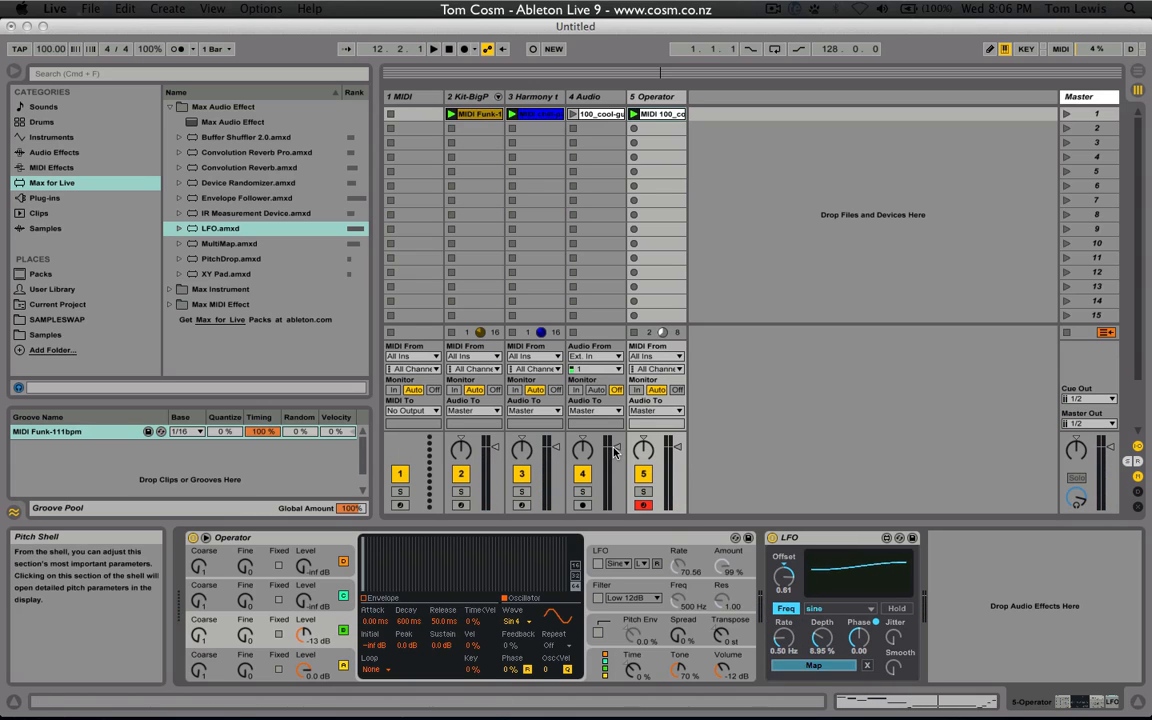
{"action": "left_click", "coordinate": [605, 485]}
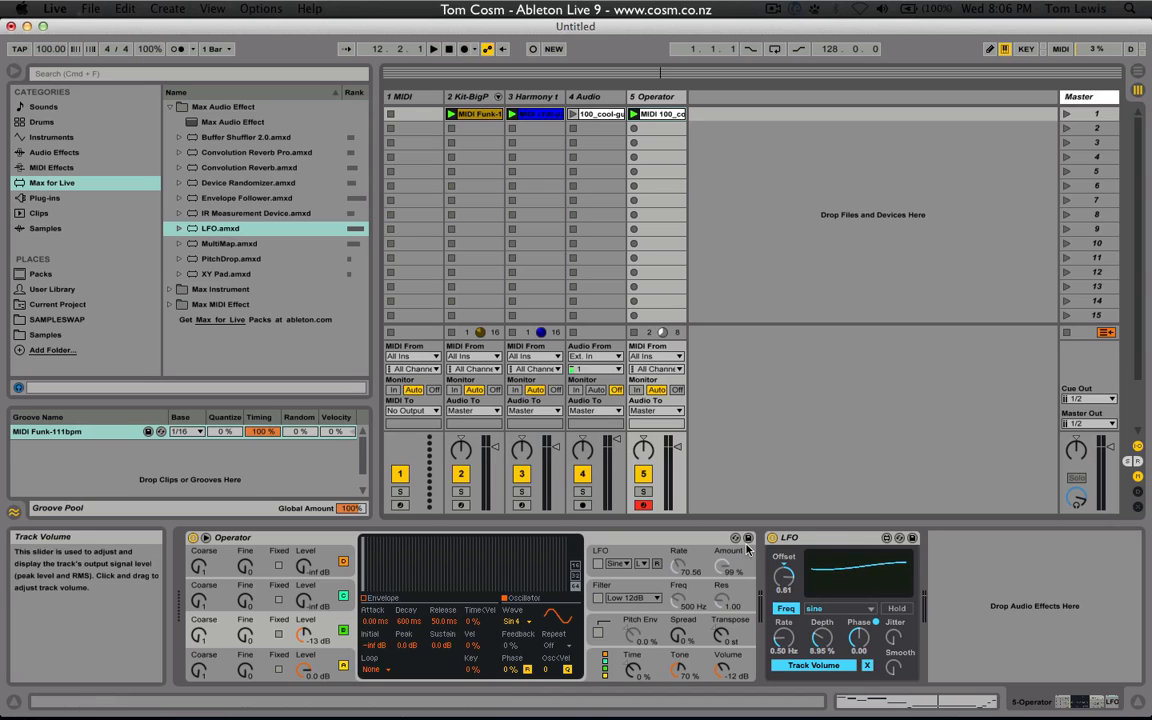
{"action": "left_click", "coordinate": [867, 667]}
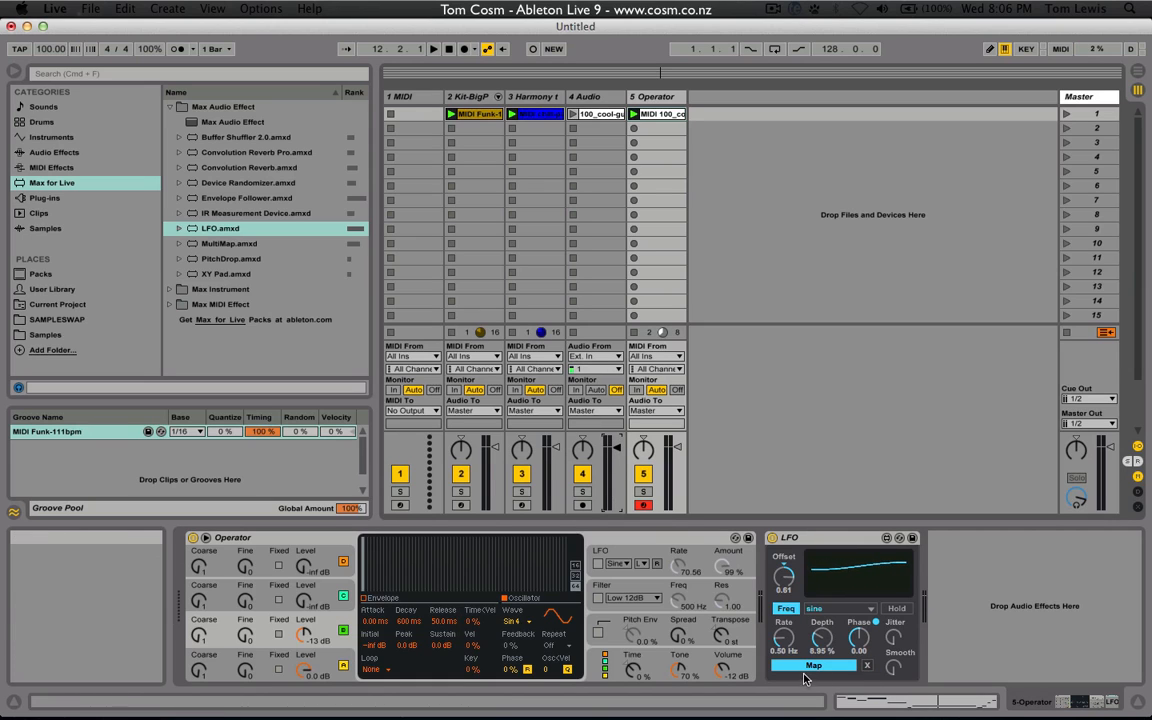
{"action": "left_click", "coordinate": [310, 637]}
Set Operator's spread to 100 % while playing the clips
{"action": "key", "text": "space"}
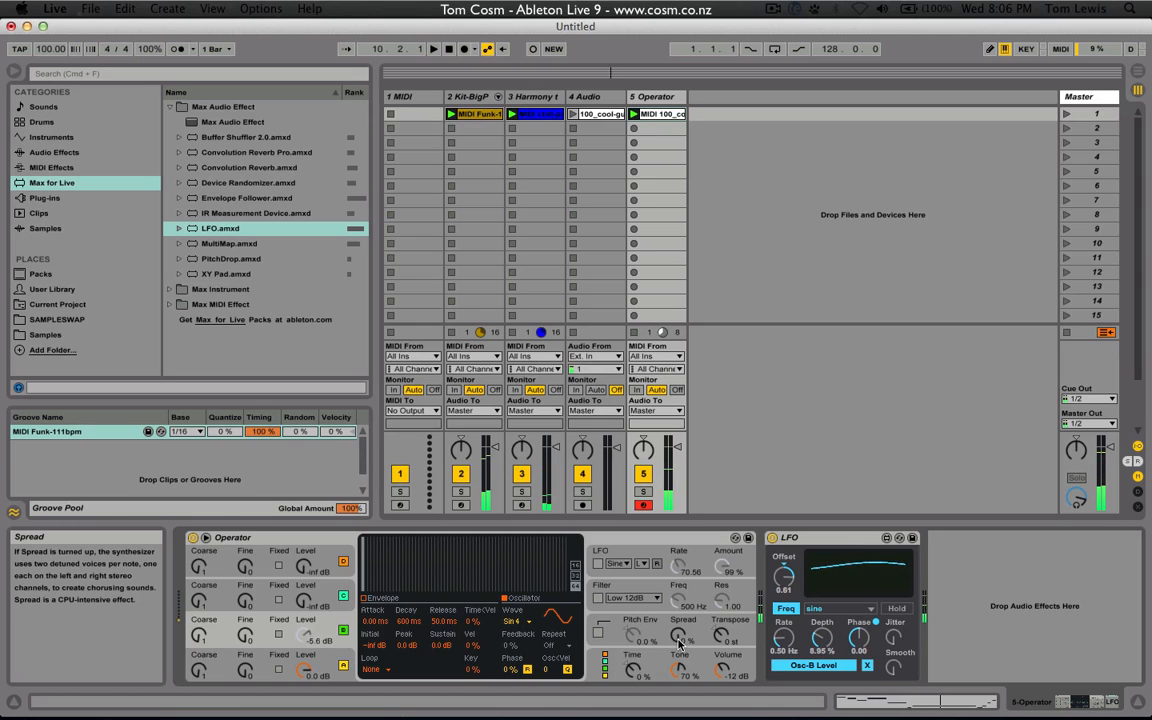
{"action": "left_click_drag", "start_coordinate": [680, 641], "coordinate": [680, 631]}
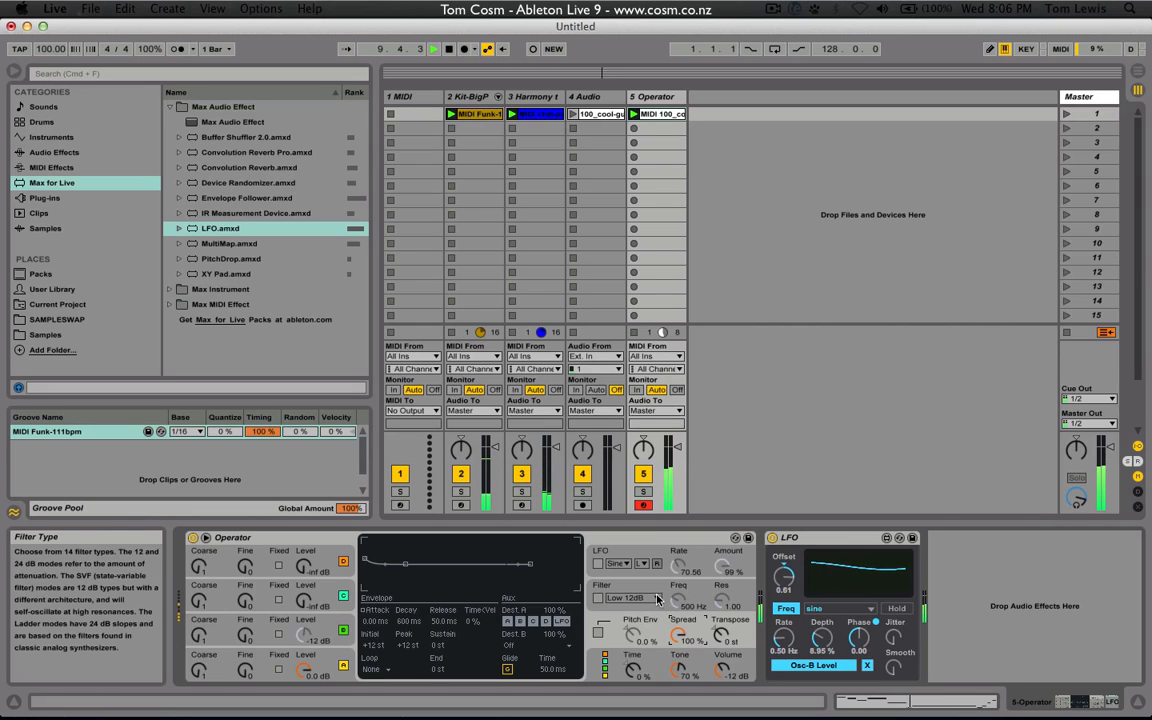
{"action": "left_click", "coordinate": [815, 537]}
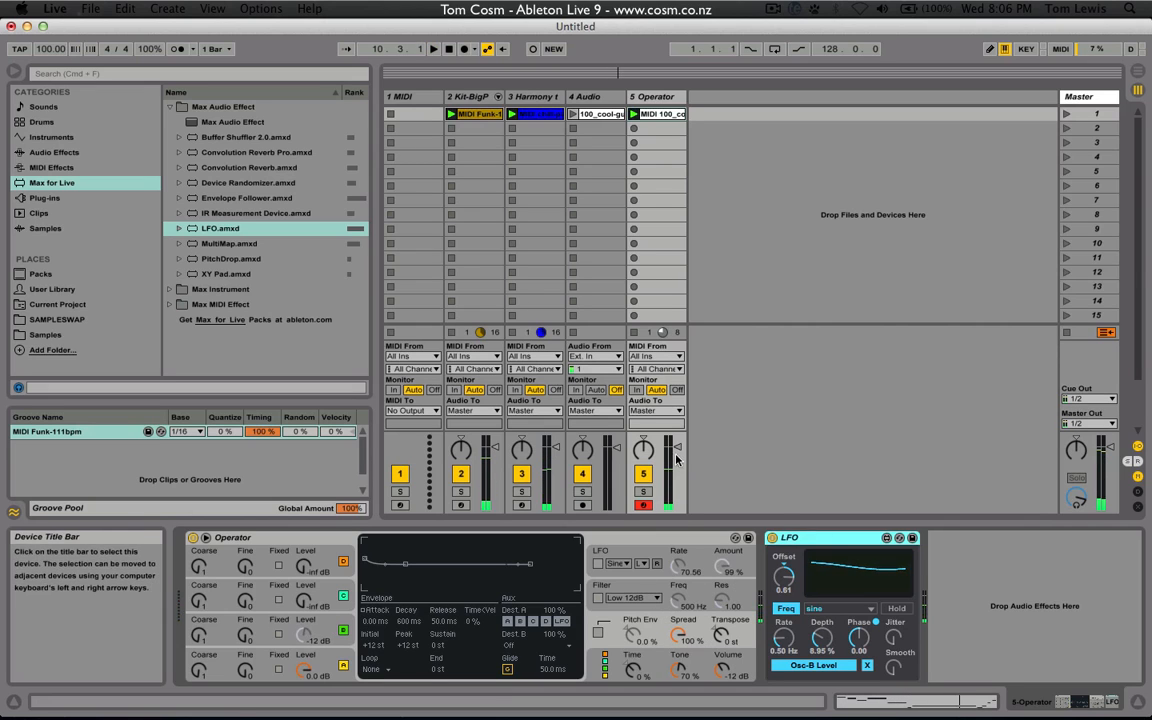
Add the Max for Live Envelope Follower after the LFO on the Operator track and play the clips to watch its curve
{"action": "left_click", "coordinate": [265, 198]}
{"action": "key", "text": "Return"}
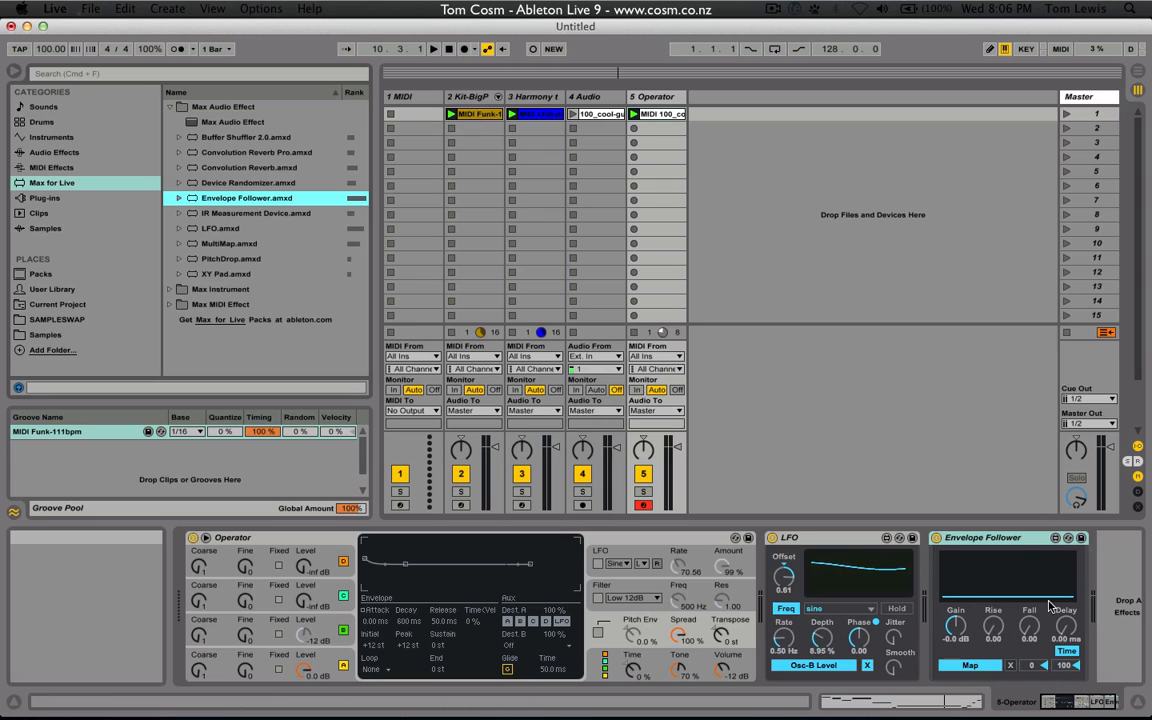
{"action": "key", "text": "space"}
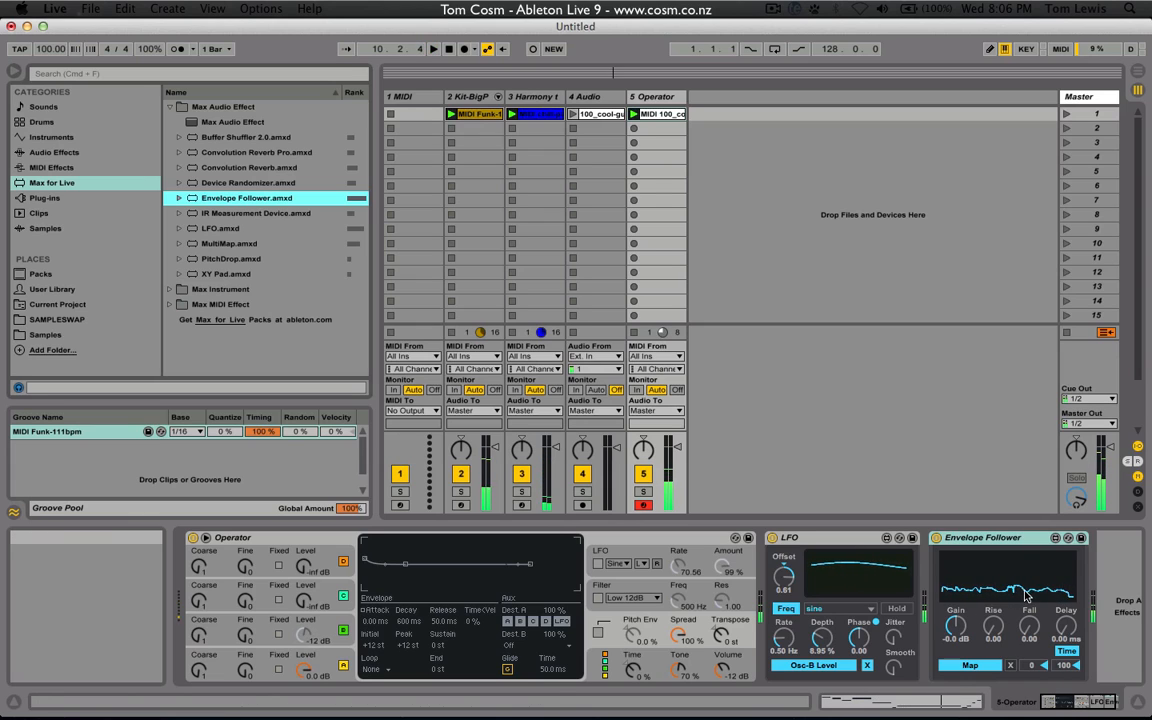
{"action": "key", "text": "space"}
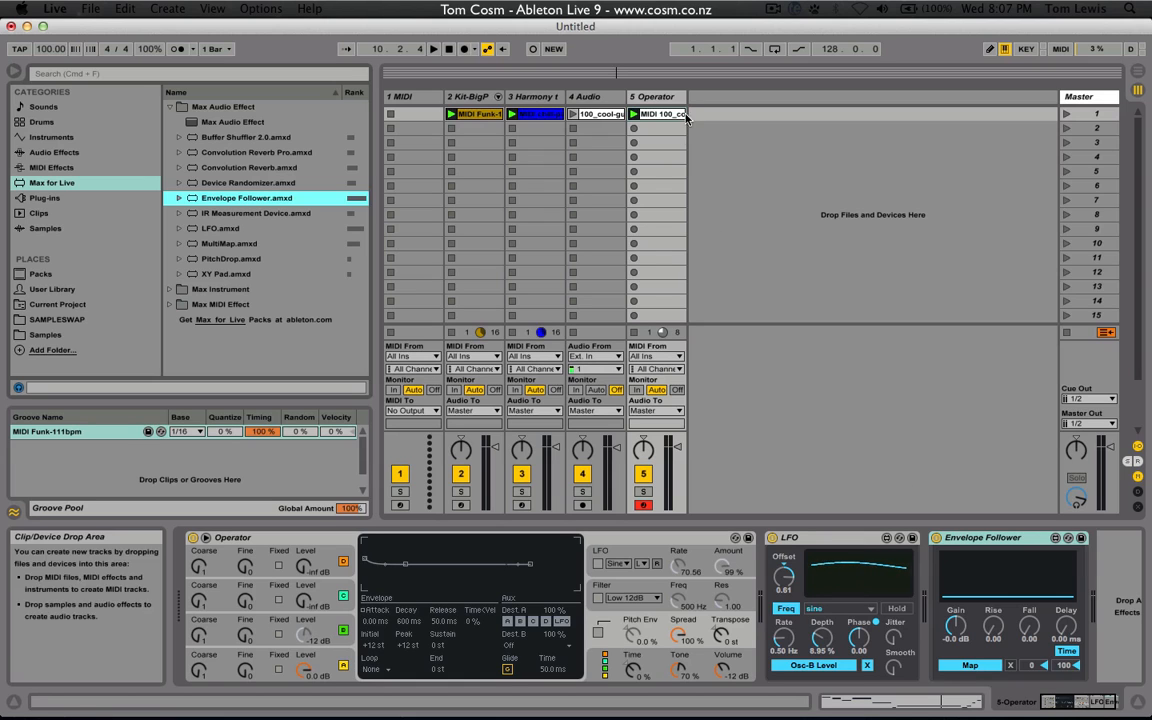
Insert a new audio track after the Operator track and move the Envelope Follower onto it
{"action": "left_click", "coordinate": [660, 97]}
{"action": "key", "text": "super+t"}
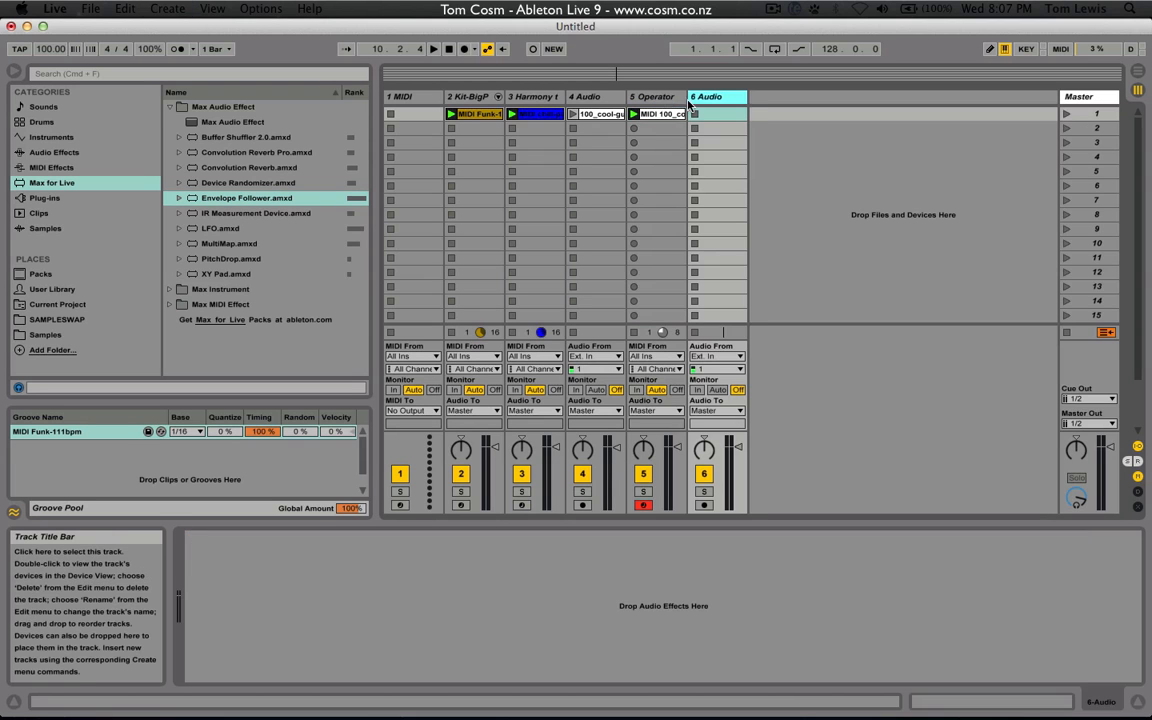
{"action": "left_click", "coordinate": [670, 97]}
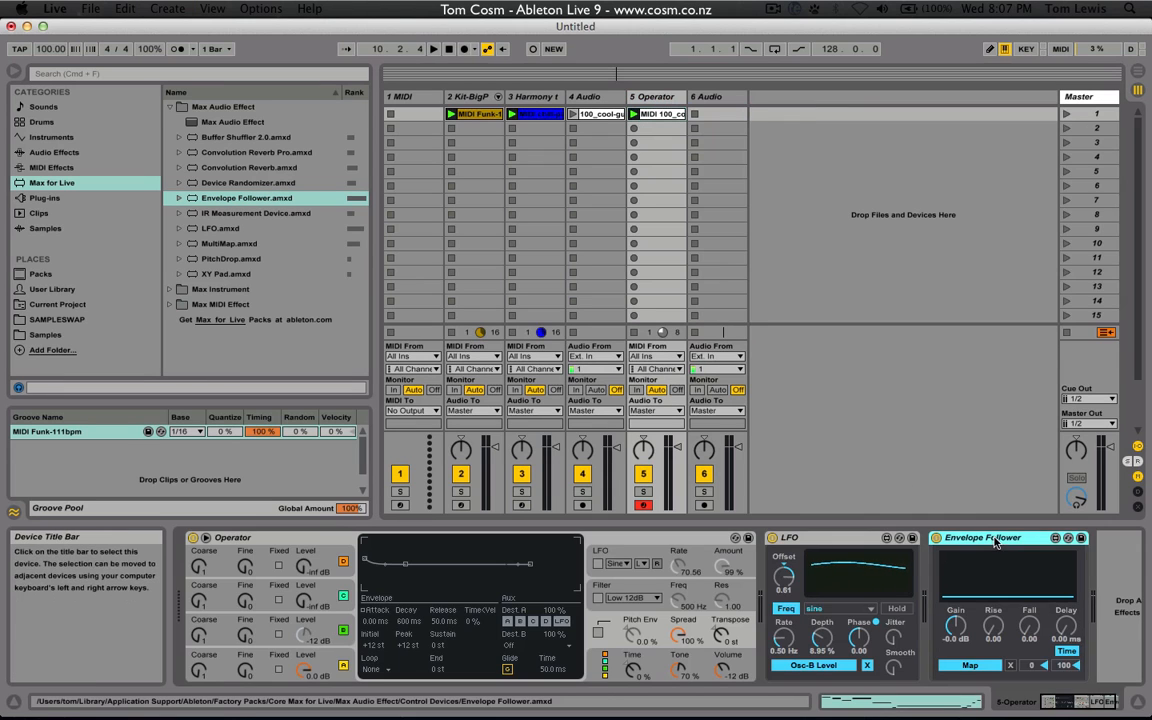
{"action": "left_click", "coordinate": [717, 110]}
{"action": "key", "text": "Return"}
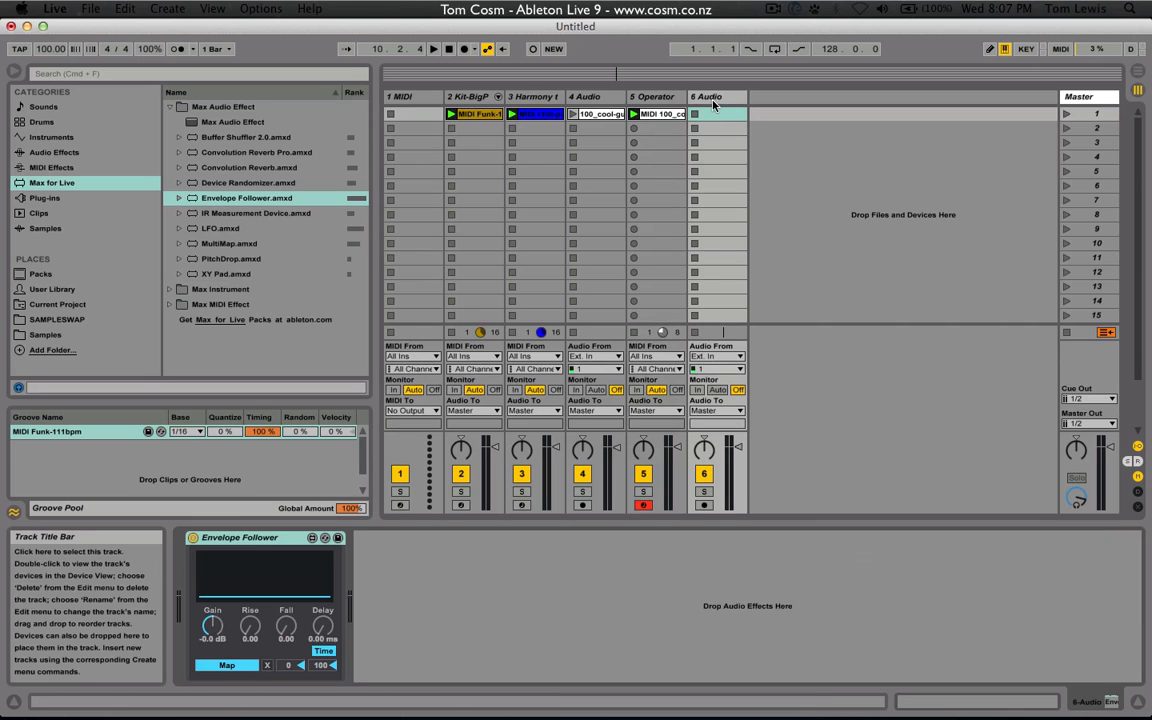
Test the new audio track's input monitoring, switch it back to Off and route the track's output to Sends Only
{"action": "left_click", "coordinate": [697, 389]}
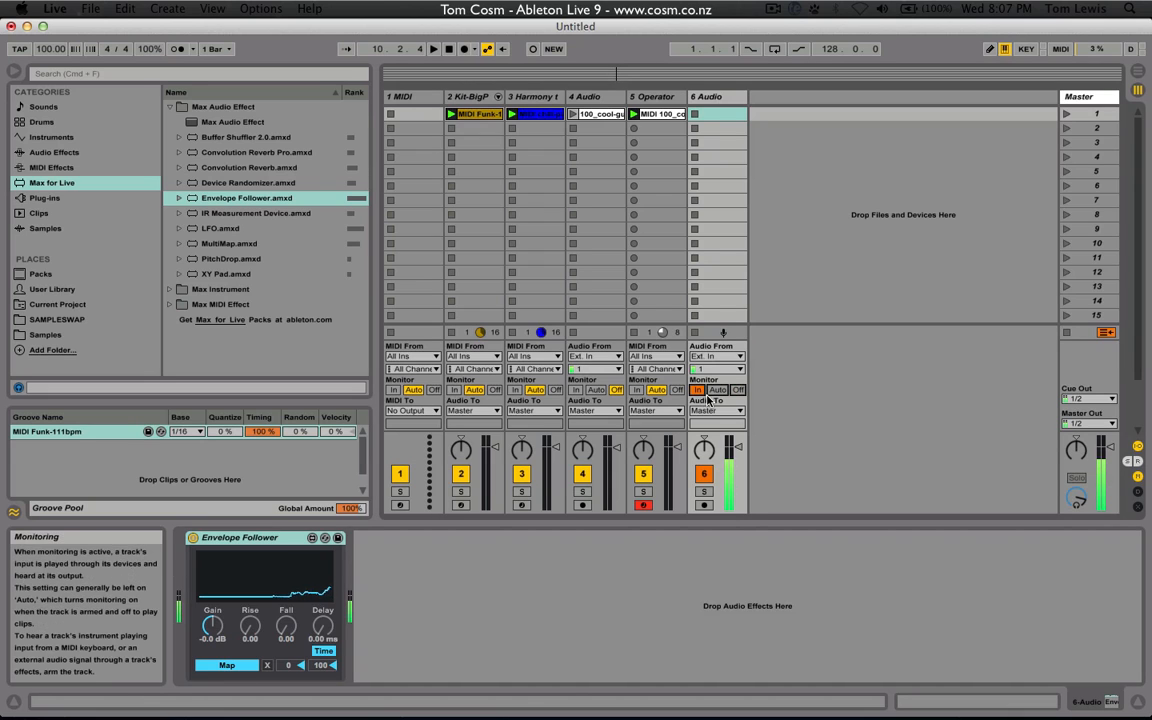
{"action": "left_click", "coordinate": [738, 389]}
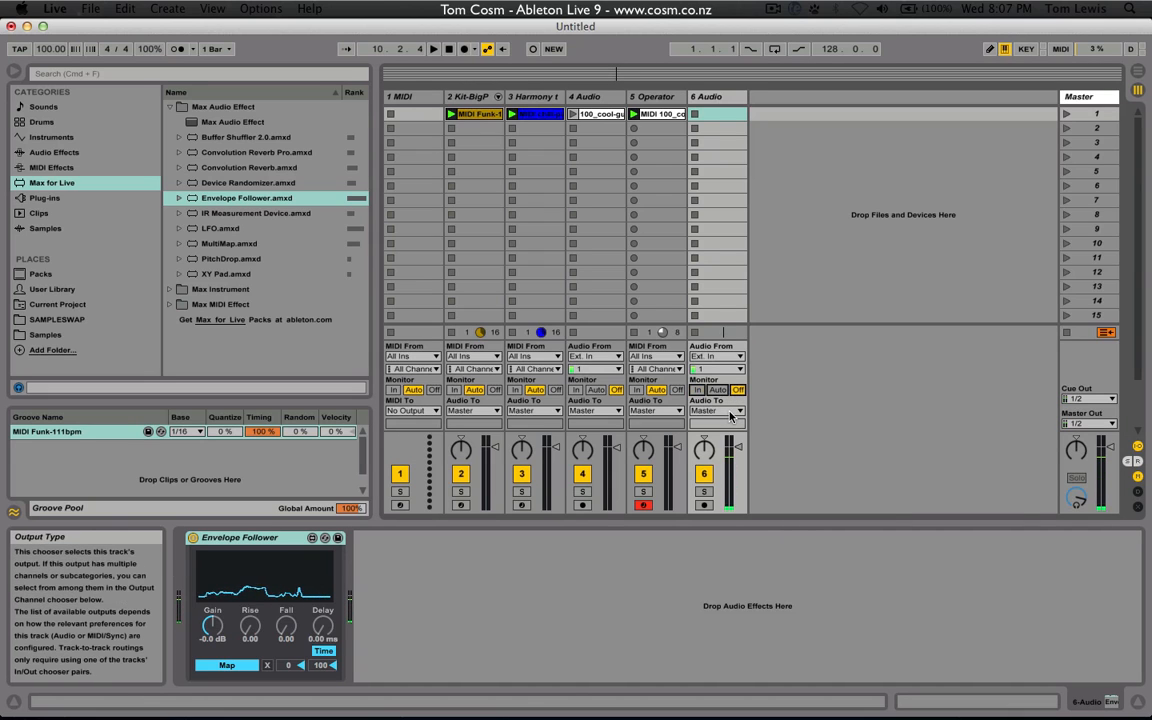
{"action": "left_click", "coordinate": [728, 412]}
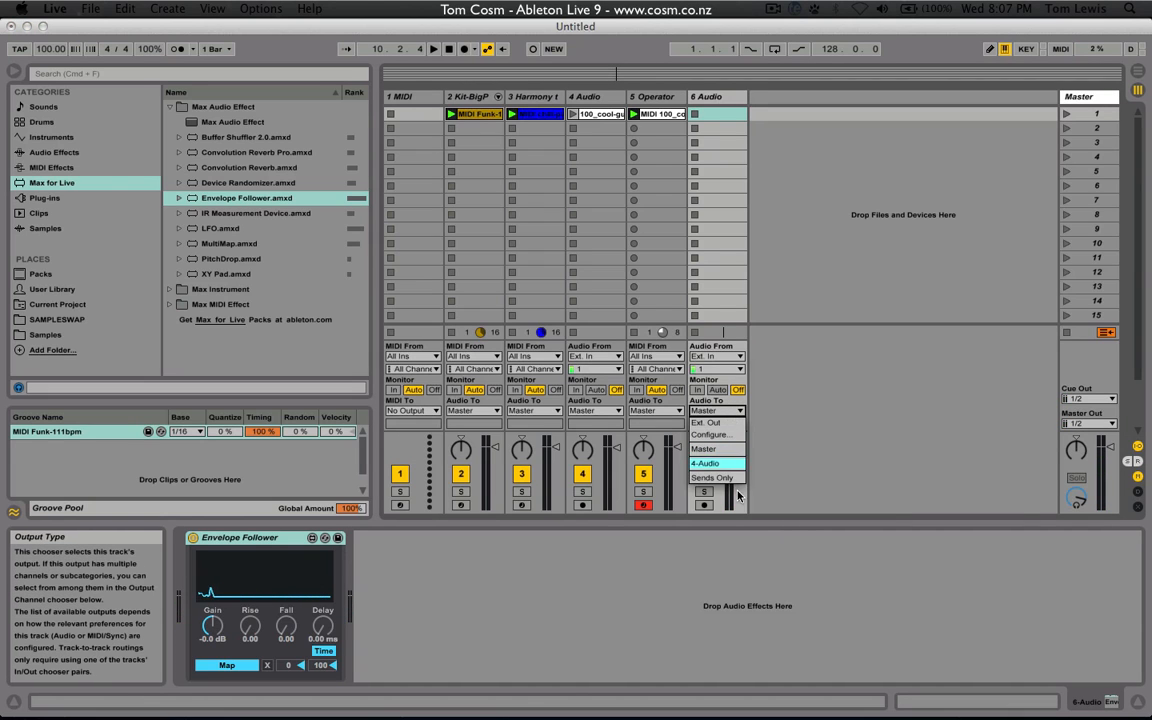
{"action": "left_click", "coordinate": [729, 479]}
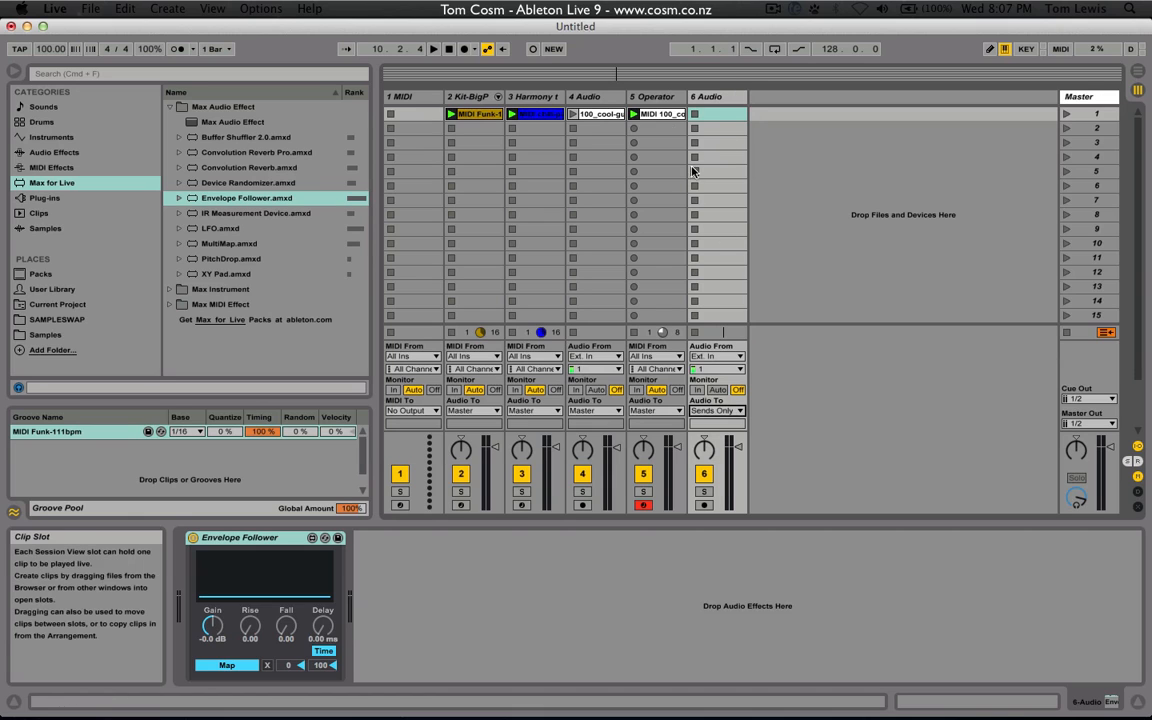
Map the Envelope Follower to Operator's filter frequency and switch the Low 12dB filter on
{"action": "left_click", "coordinate": [703, 115]}
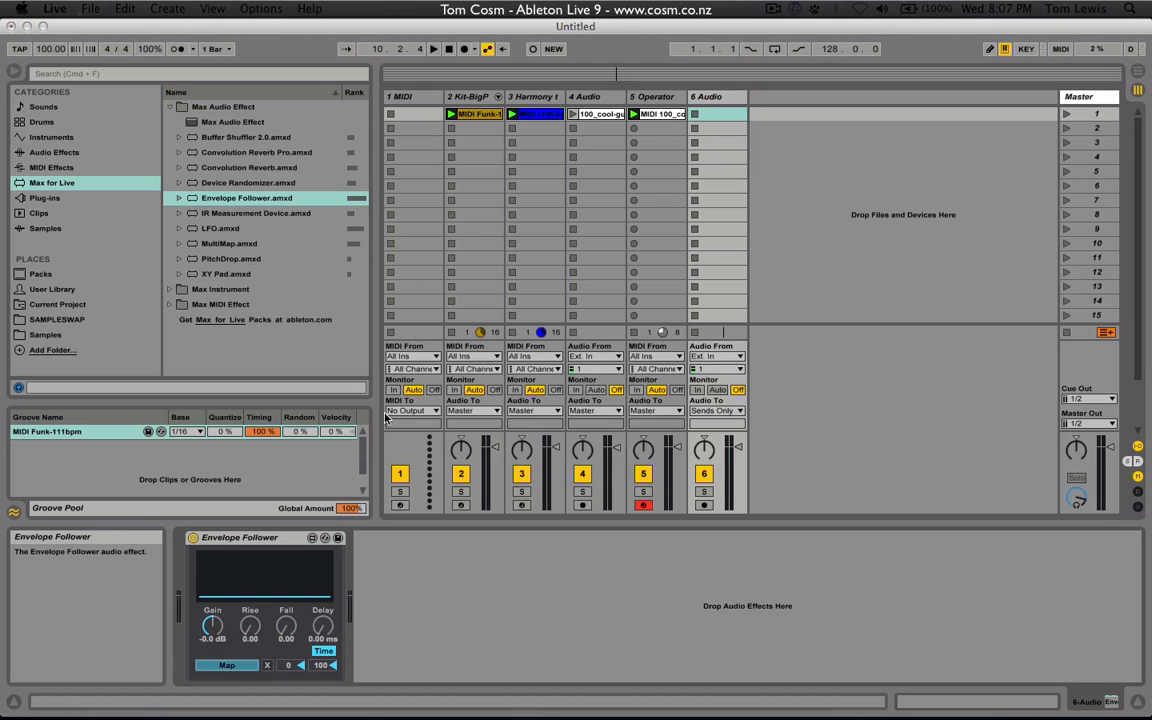
{"action": "left_click", "coordinate": [657, 97]}
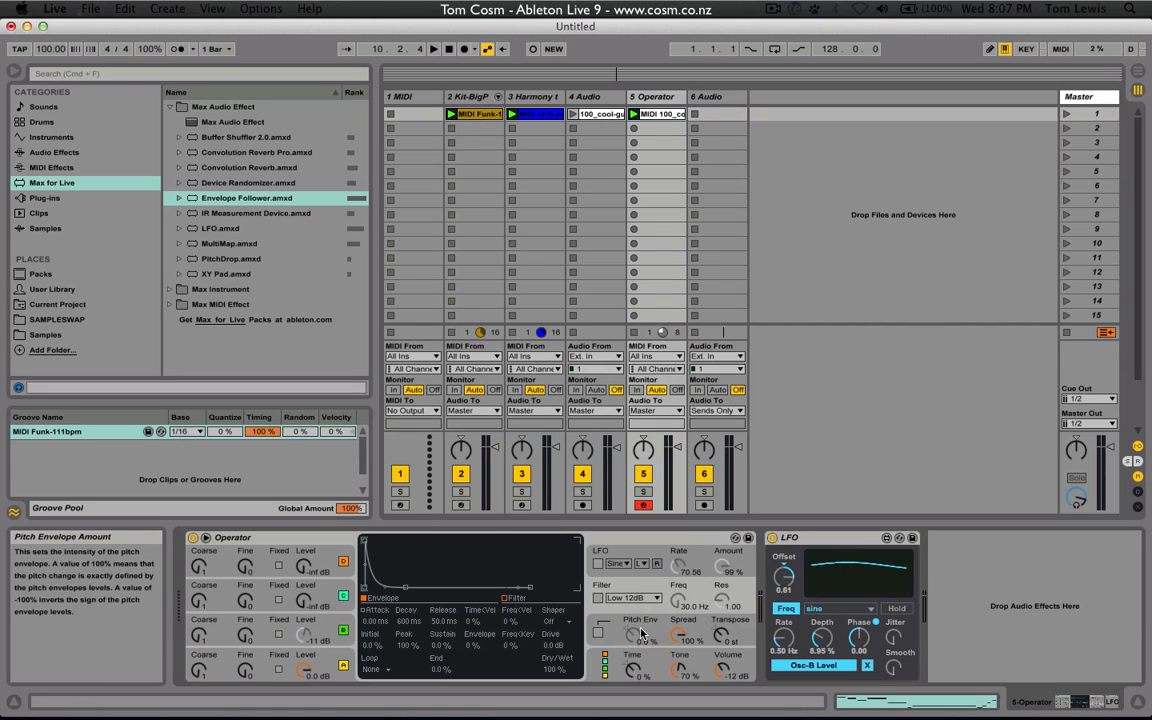
{"action": "left_click", "coordinate": [597, 598]}
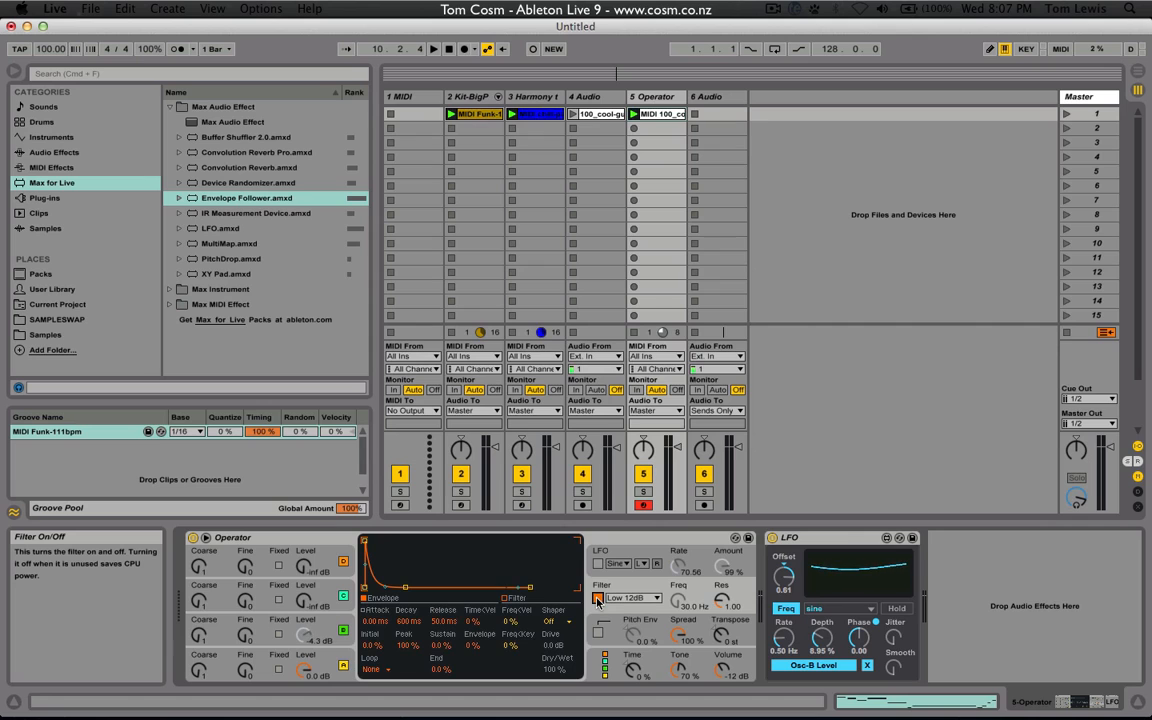
Solo the Operator track during playback and set the Envelope Follower track's monitoring to In
{"action": "left_click", "coordinate": [644, 490]}
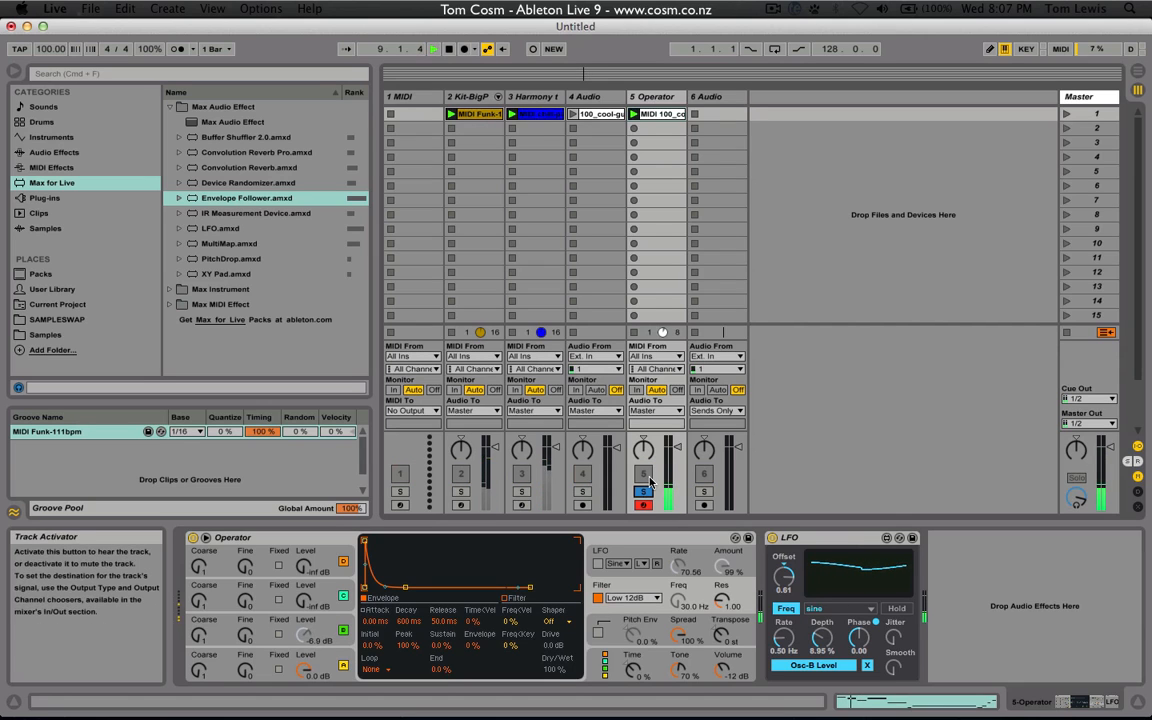
{"action": "left_click", "coordinate": [707, 97]}
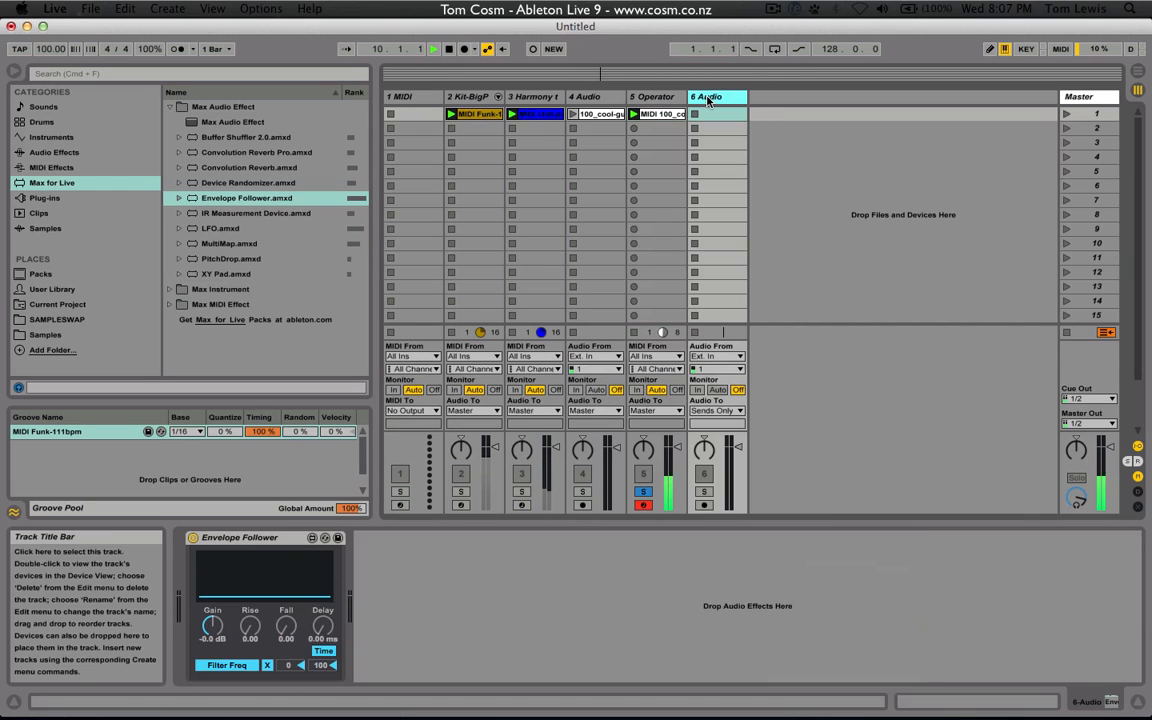
{"action": "left_click", "coordinate": [698, 390]}
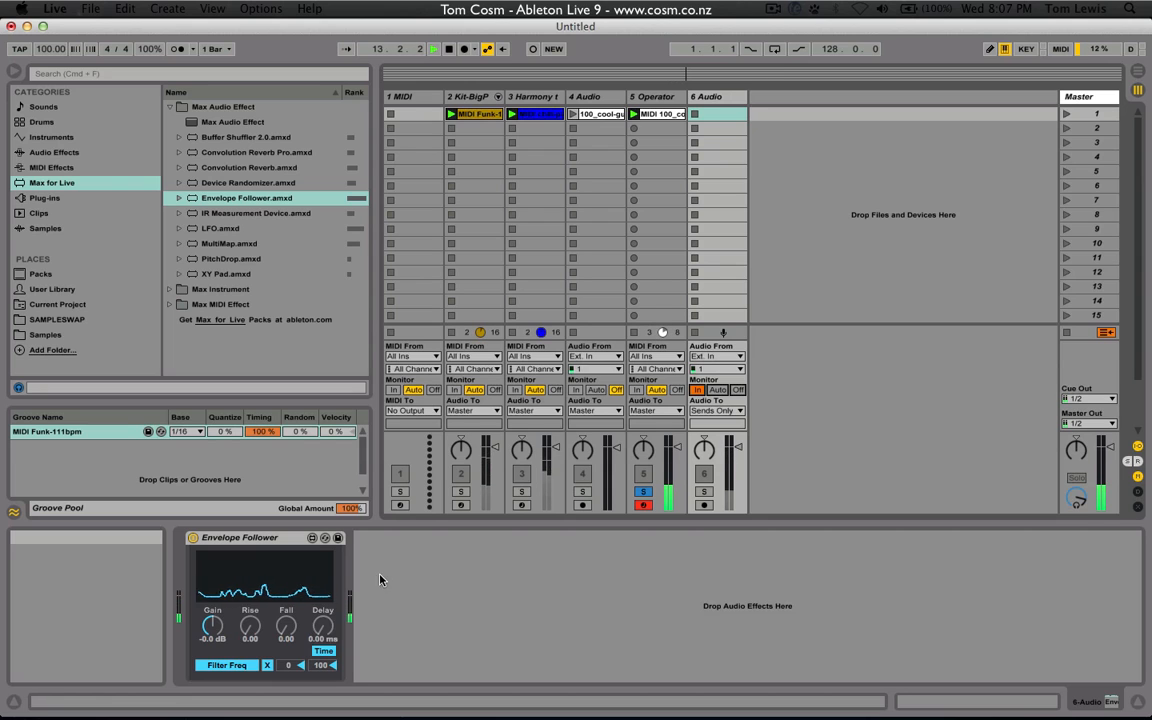
Set the Envelope Follower's gain to 11 dB, rise to 0.17 and fall to 0.19 while listening to the filter response
{"action": "left_click_drag", "start_coordinate": [212, 638], "coordinate": [211, 631]}
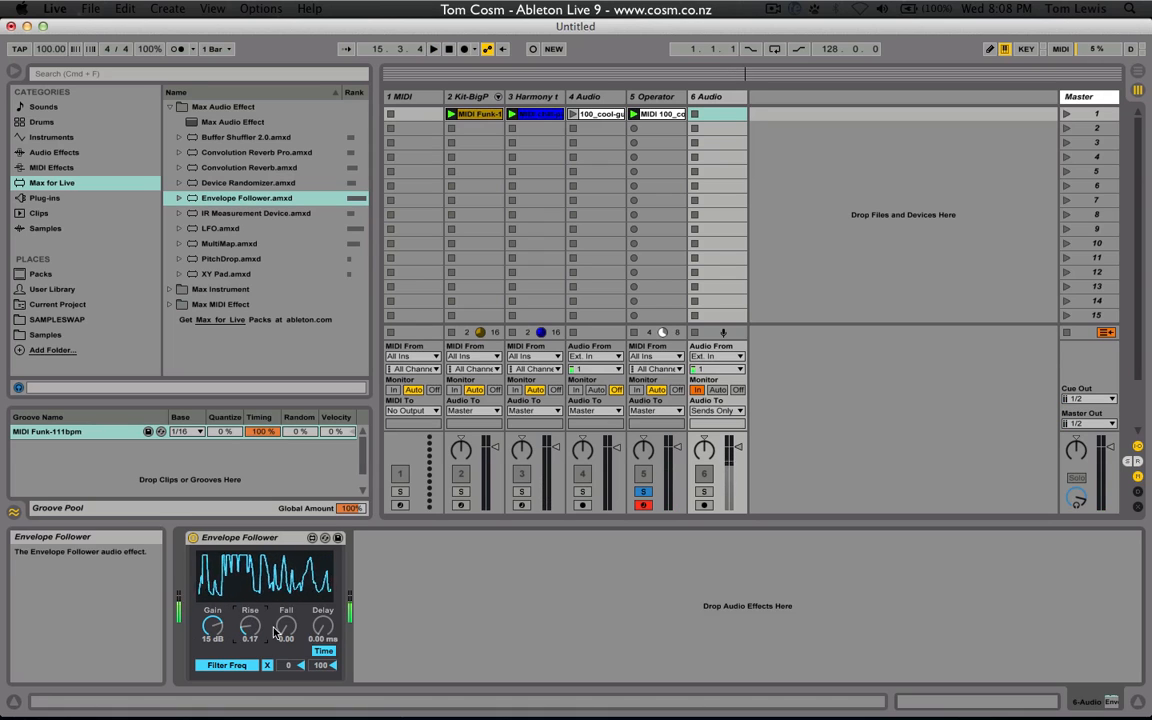
{"action": "left_click_drag", "start_coordinate": [250, 626], "coordinate": [250, 610]}
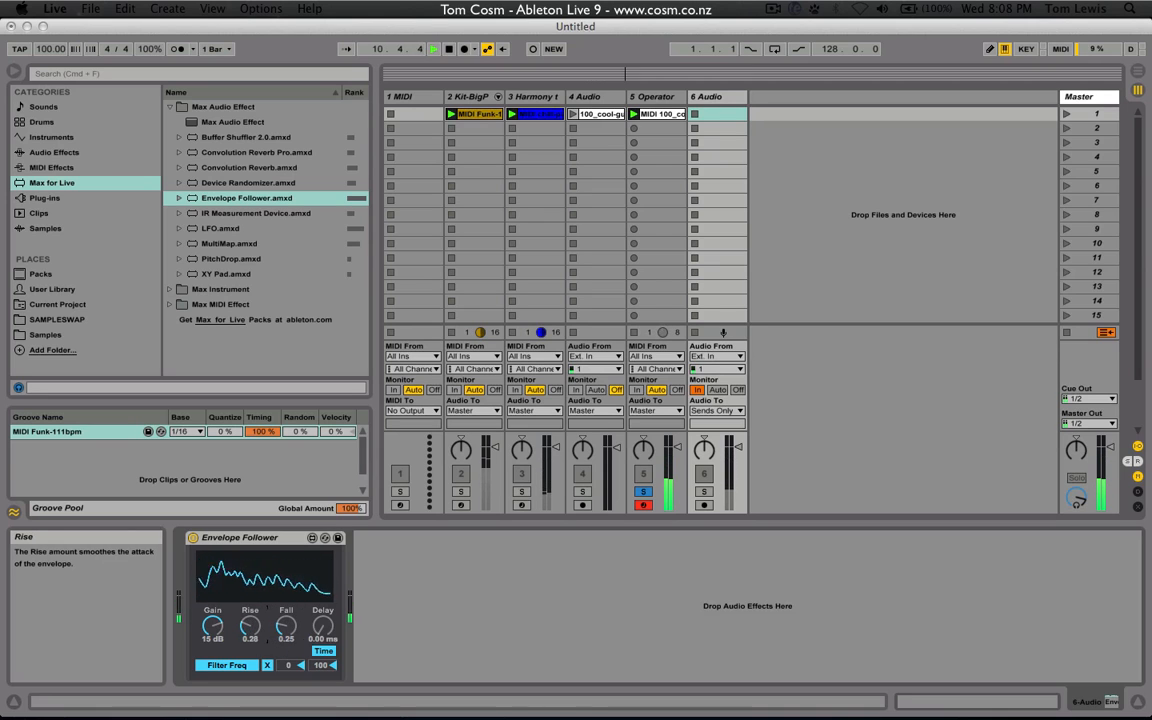
{"action": "left_click_drag", "start_coordinate": [250, 626], "coordinate": [212, 629]}
{"action": "key", "text": "space"}
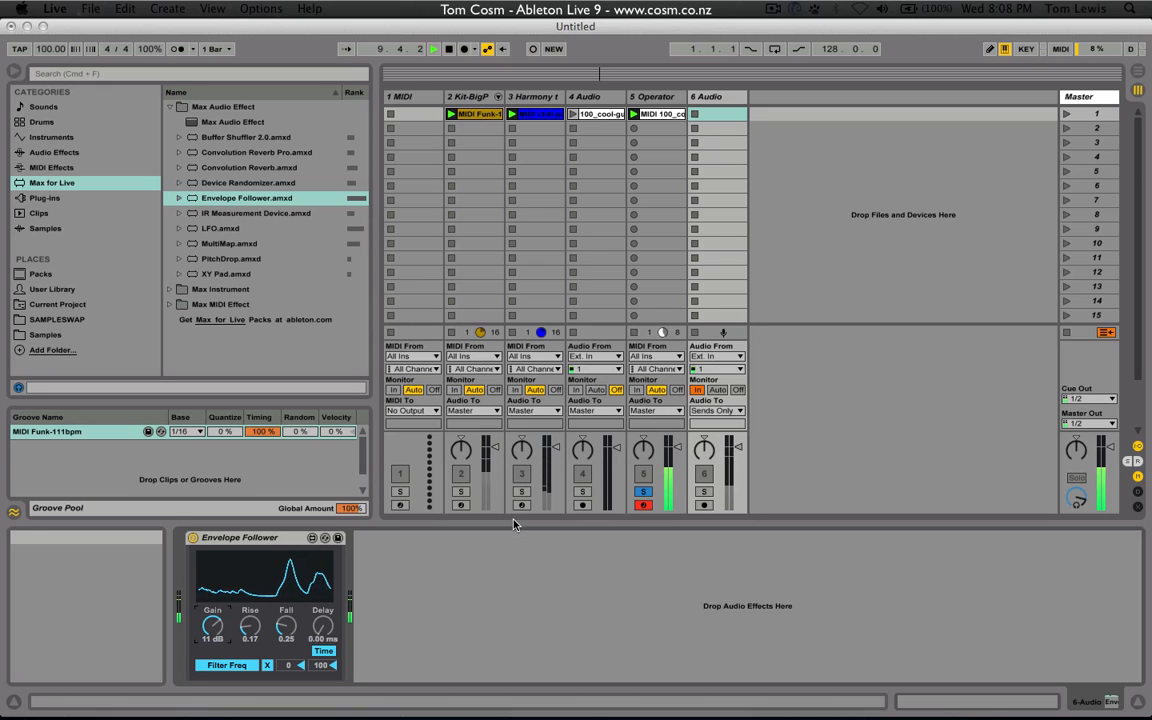
{"action": "left_click_drag", "start_coordinate": [286, 626], "coordinate": [286, 630]}
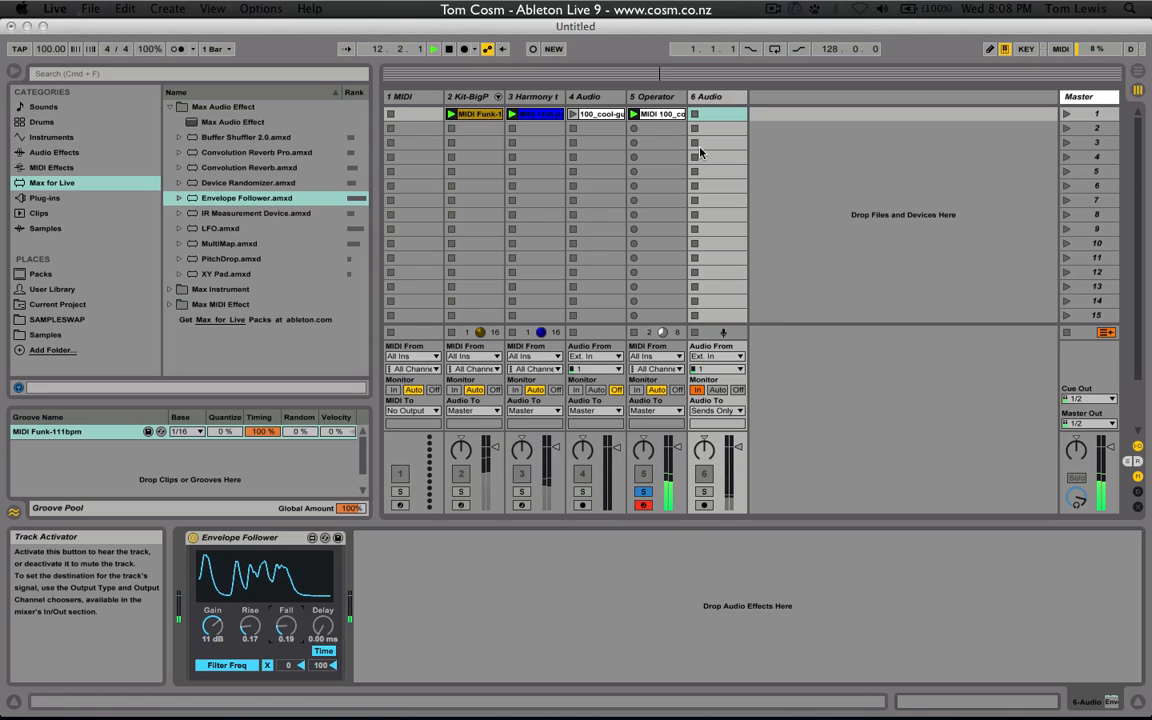
{"action": "key", "text": "space"}
Arm track 6, solo it together with Operator, and record the audio input into its first clip slot before playing the clip back
{"action": "left_click", "coordinate": [704, 505]}
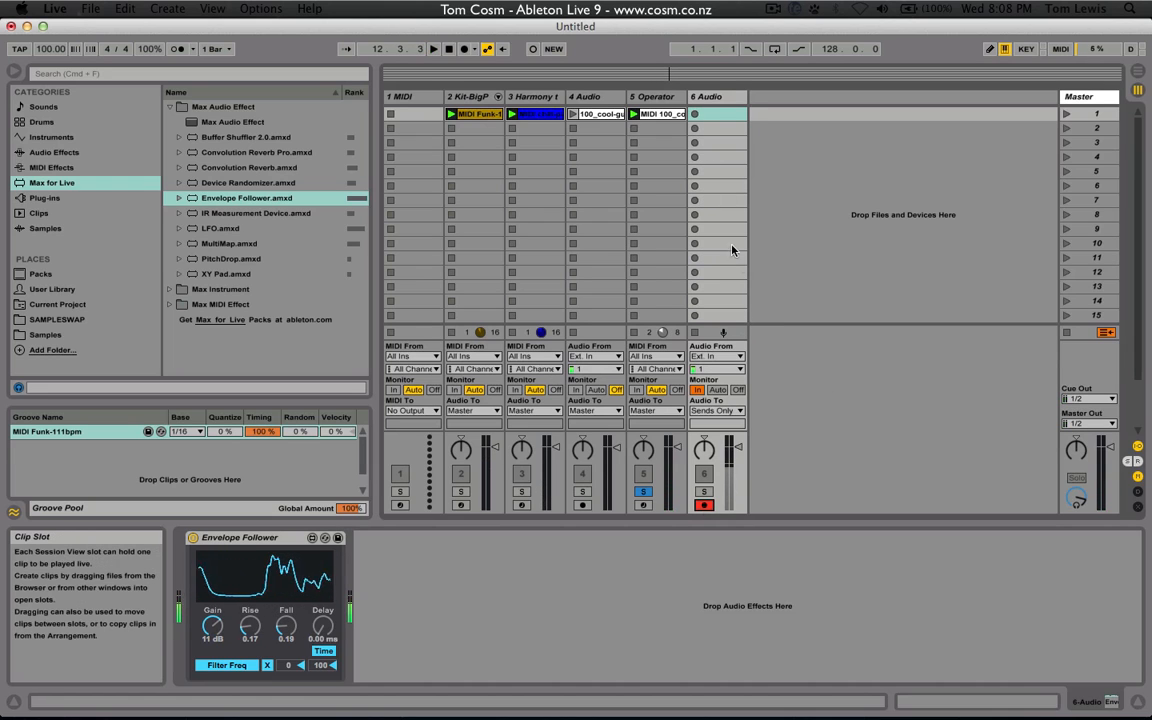
{"action": "left_click", "coordinate": [704, 491], "text": "super"}
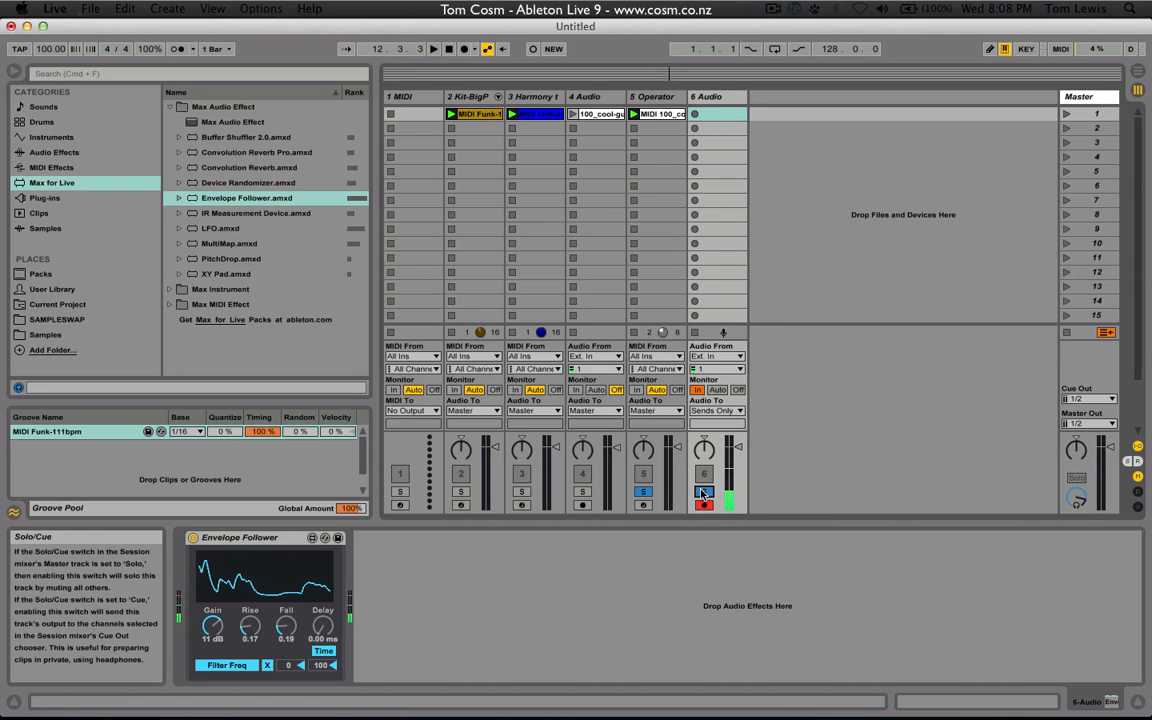
{"action": "left_click", "coordinate": [694, 114]}
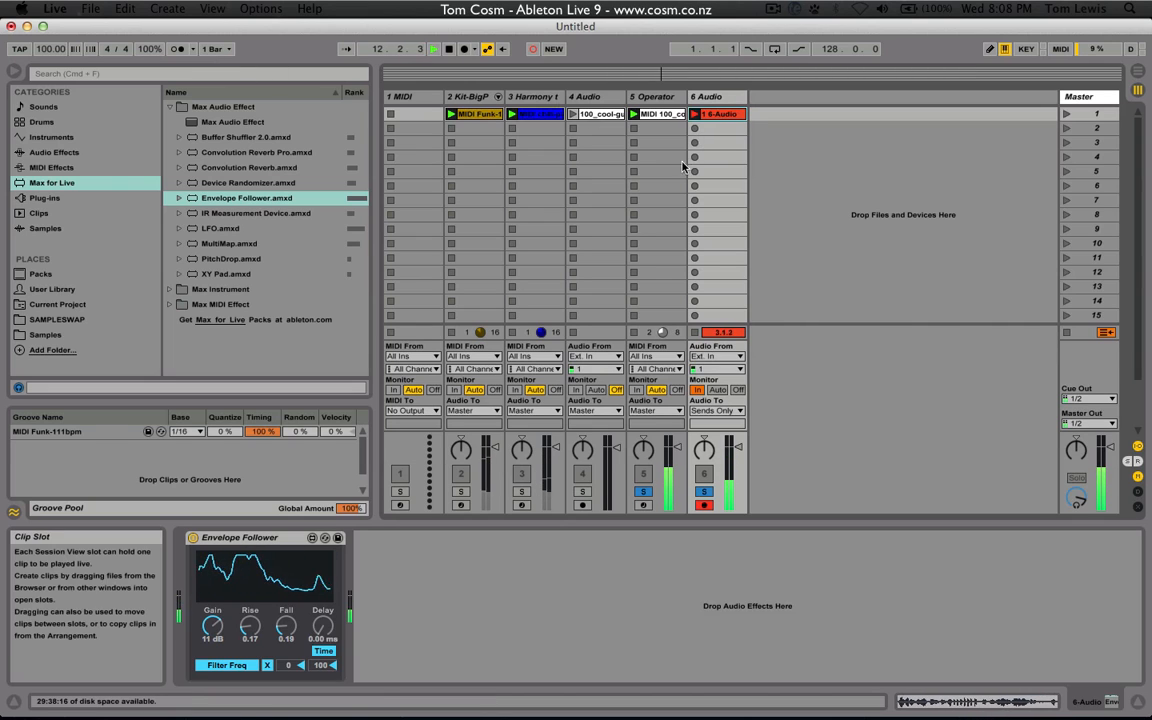
{"action": "left_click", "coordinate": [696, 114]}
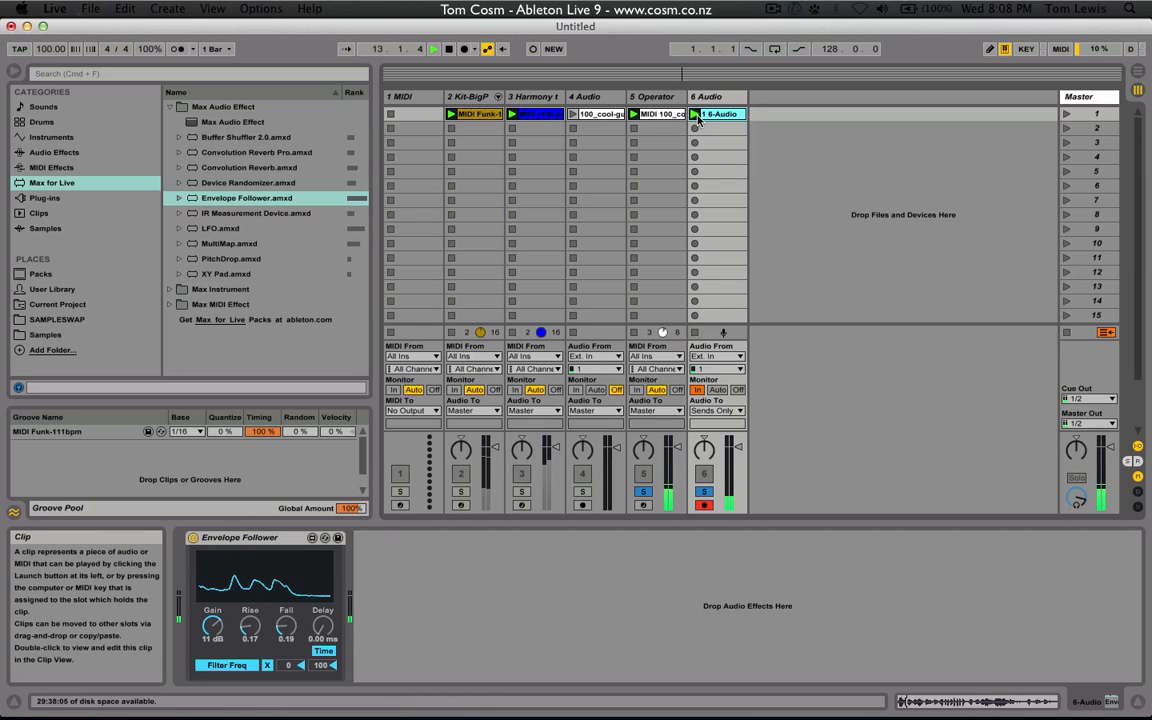
Set track 6's monitoring to Off and route its output to Master to hear the recorded clip
{"action": "left_click", "coordinate": [738, 390]}
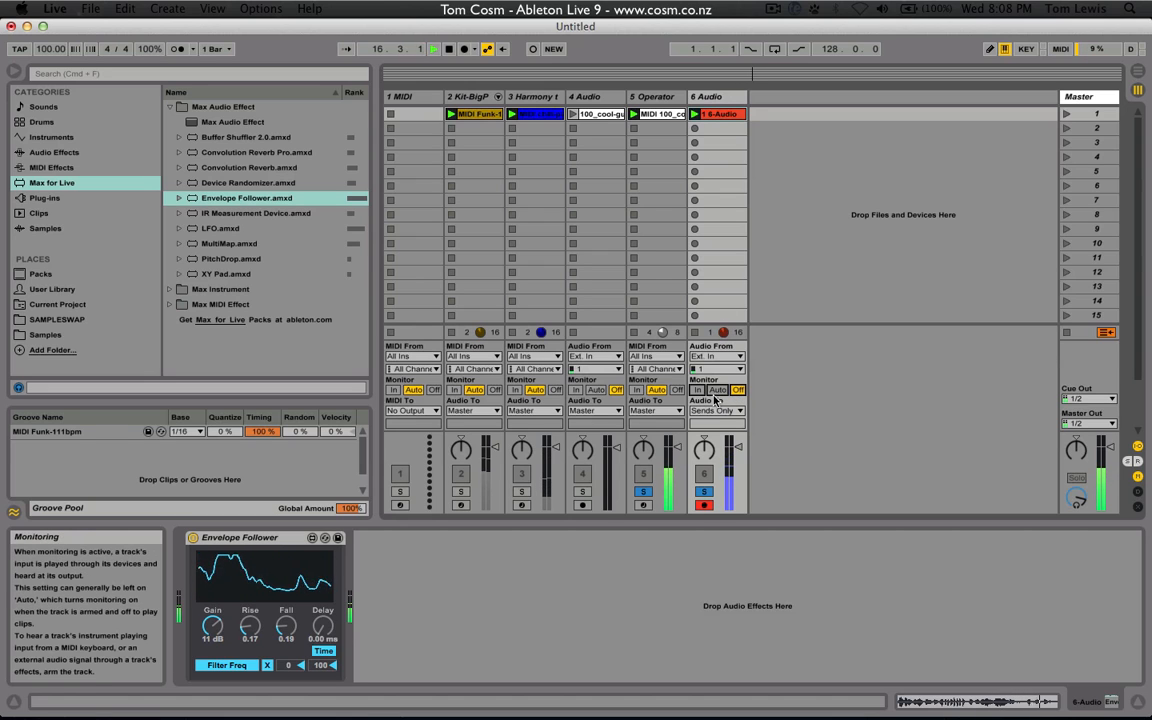
{"action": "left_click", "coordinate": [718, 411]}
{"action": "left_click", "coordinate": [705, 453]}
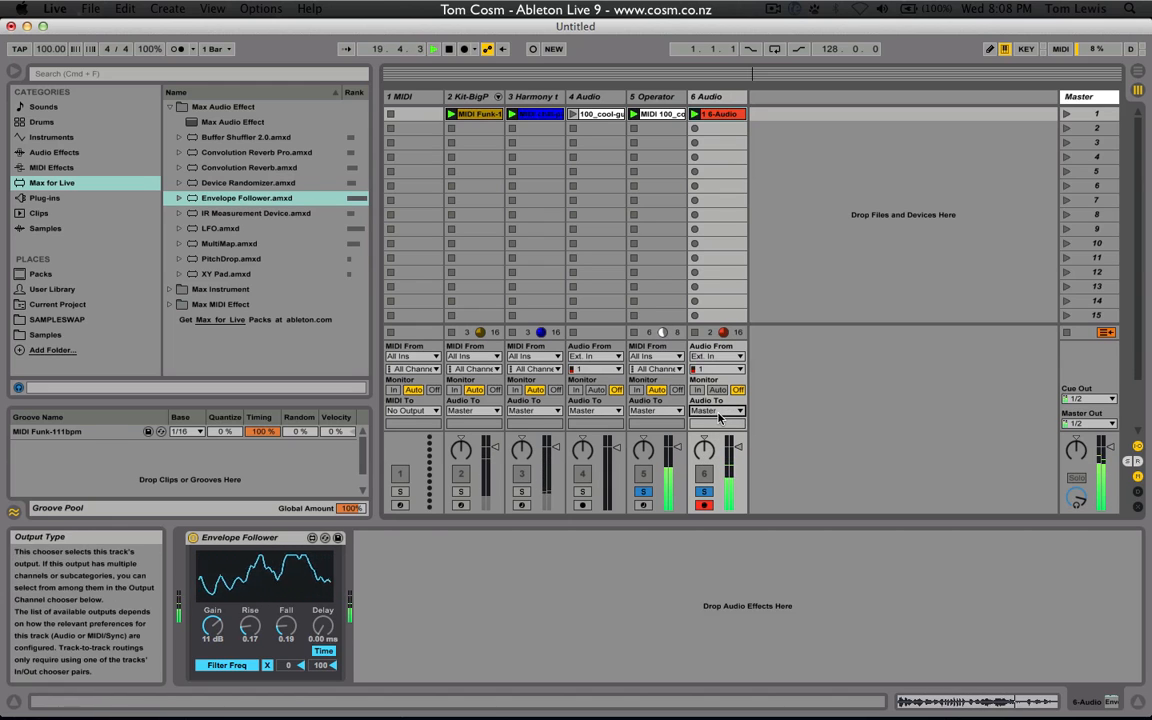
Route track 6's output to Sends Only and stop playback
{"action": "left_click", "coordinate": [718, 411]}
{"action": "left_click", "coordinate": [711, 474]}
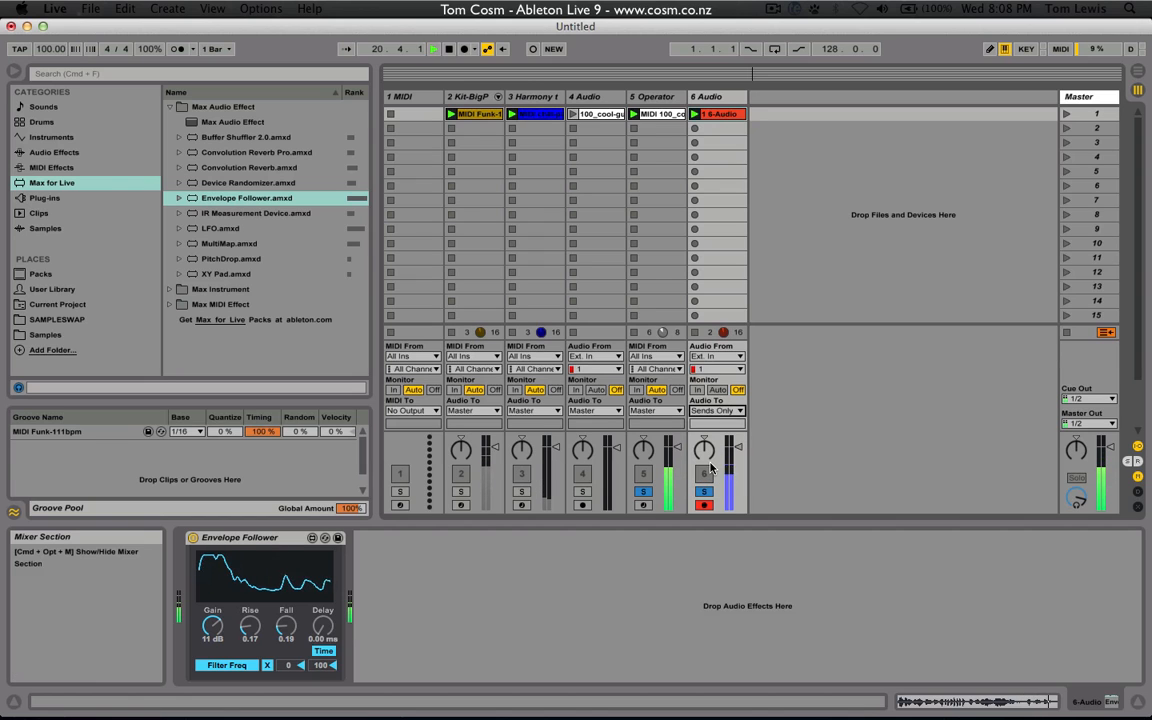
{"action": "key", "text": "space"}
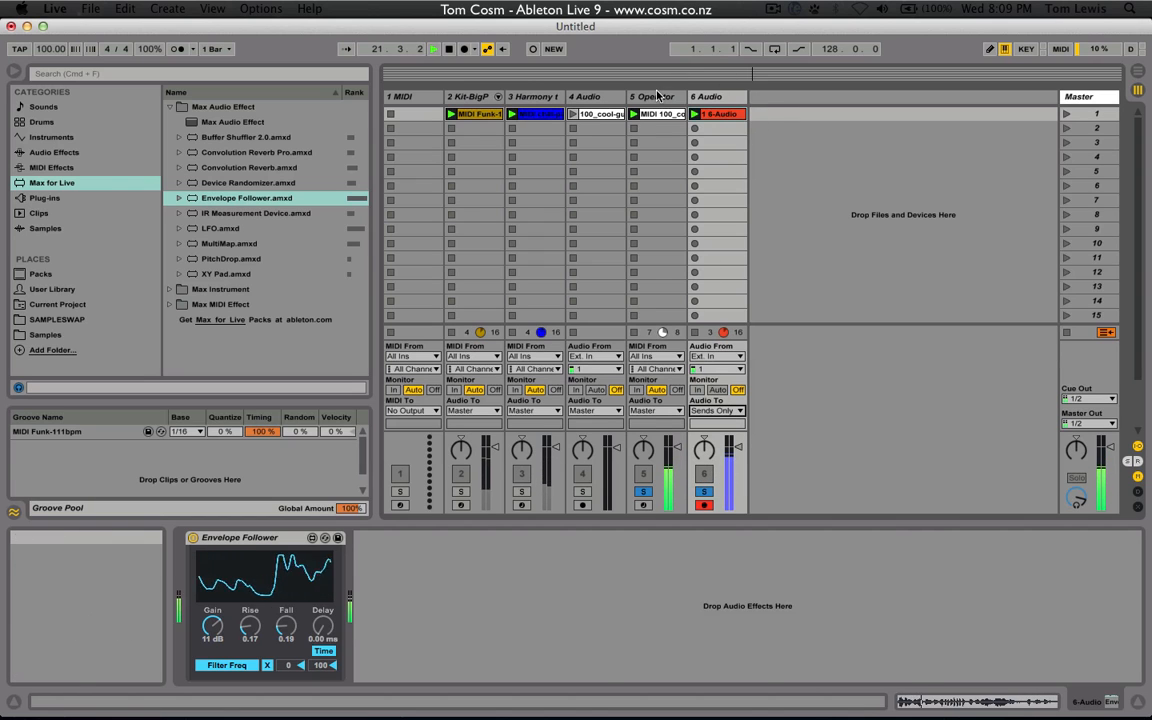
{"action": "left_click", "coordinate": [670, 148]}
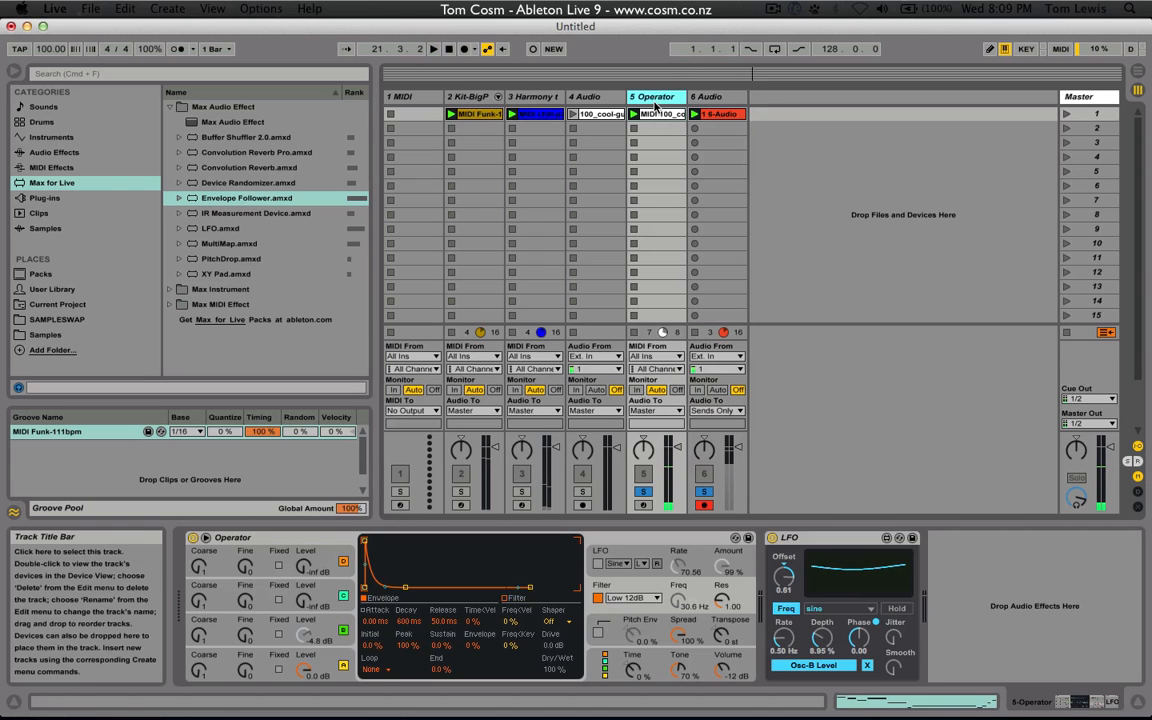
{"action": "left_click", "coordinate": [700, 142]}
{"action": "left_click", "coordinate": [718, 171]}
{"action": "key", "text": "Down"}
{"action": "key", "text": "Down"}
{"action": "key", "text": "Down"}
{"action": "key", "text": "Down"}
{"action": "key", "text": "Down"}
{"action": "key", "text": "Down"}
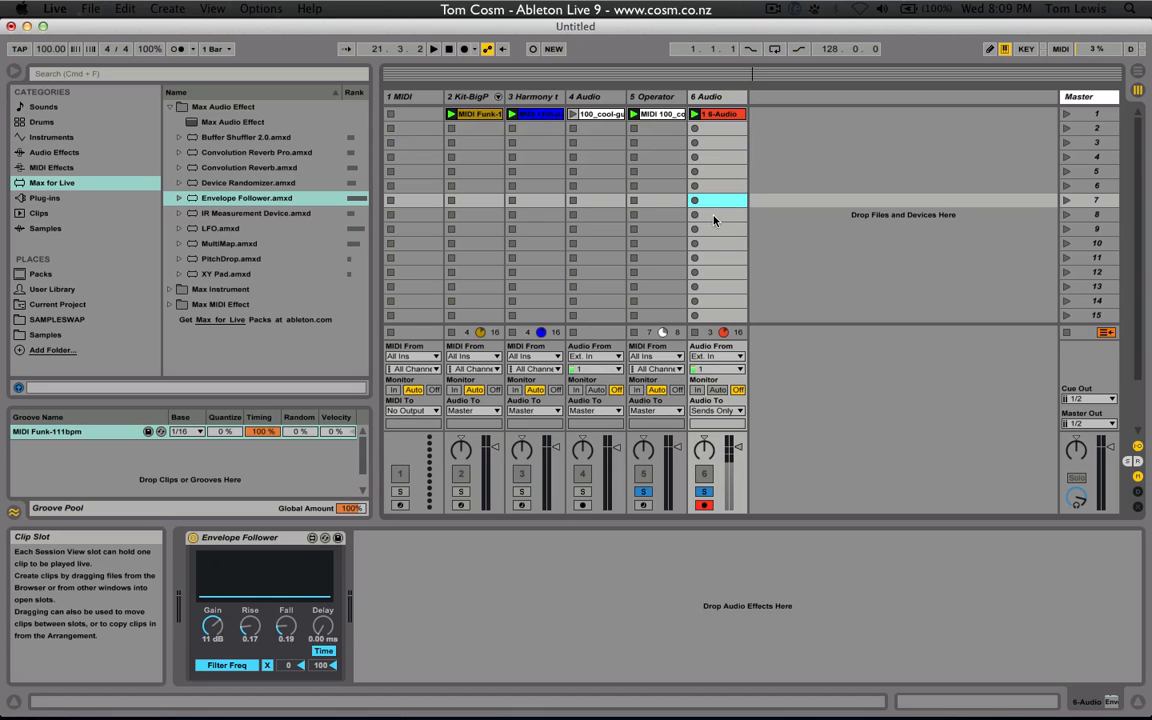
{"action": "key", "text": "Up"}
{"action": "key", "text": "Up"}
{"action": "key", "text": "Up"}
{"action": "key", "text": "Up"}
{"action": "key", "text": "Up"}
{"action": "key", "text": "Up"}
{"action": "key", "text": "Up"}
{"action": "key", "text": "Up"}
{"action": "key", "text": "Up"}
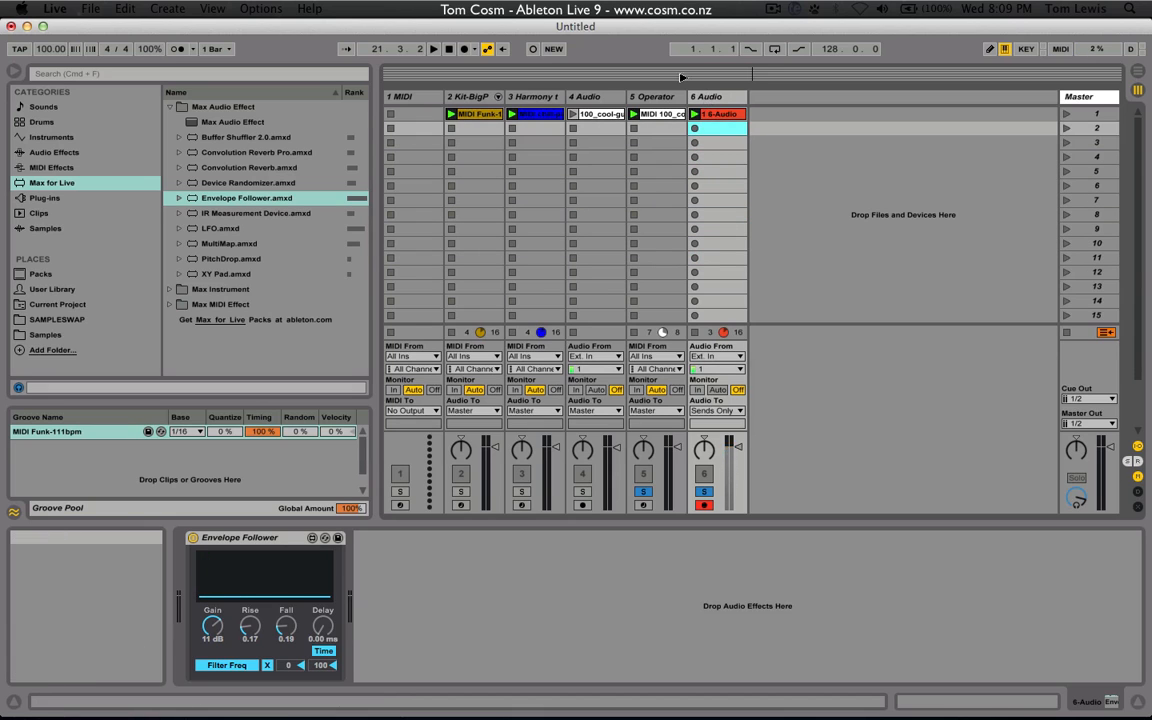
Play the clips, turn off soloing on Operator and track 6, and select the Operator track
{"action": "key", "text": "space"}
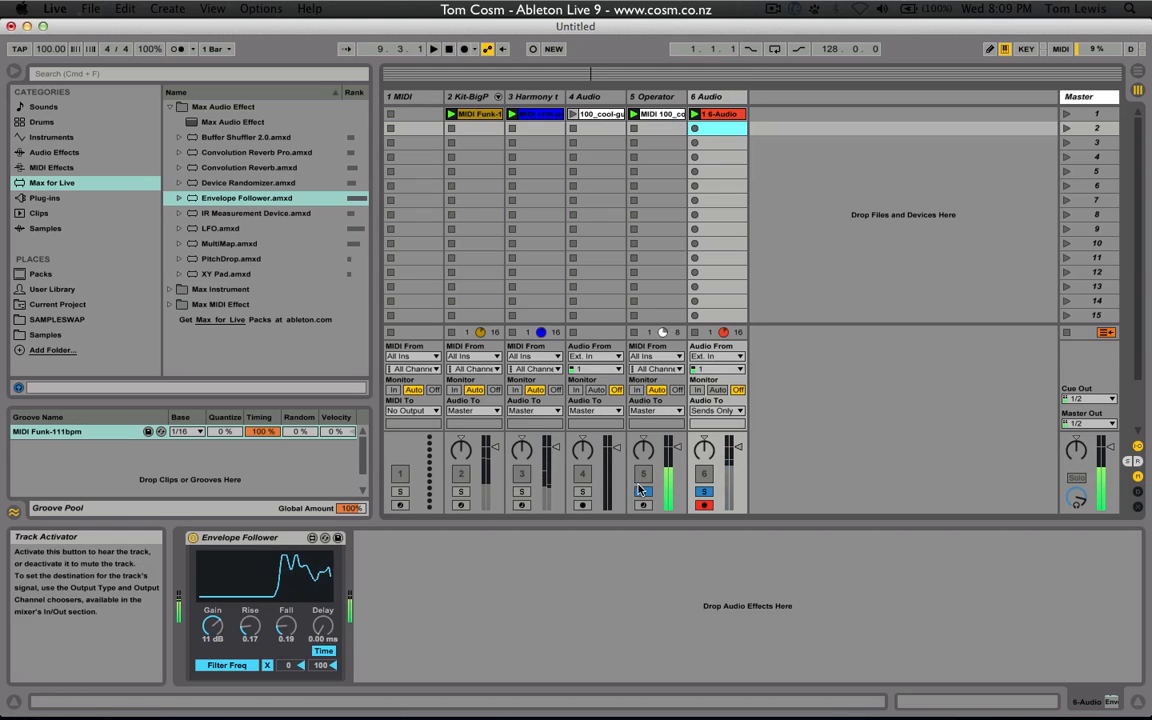
{"action": "left_click", "coordinate": [643, 491]}
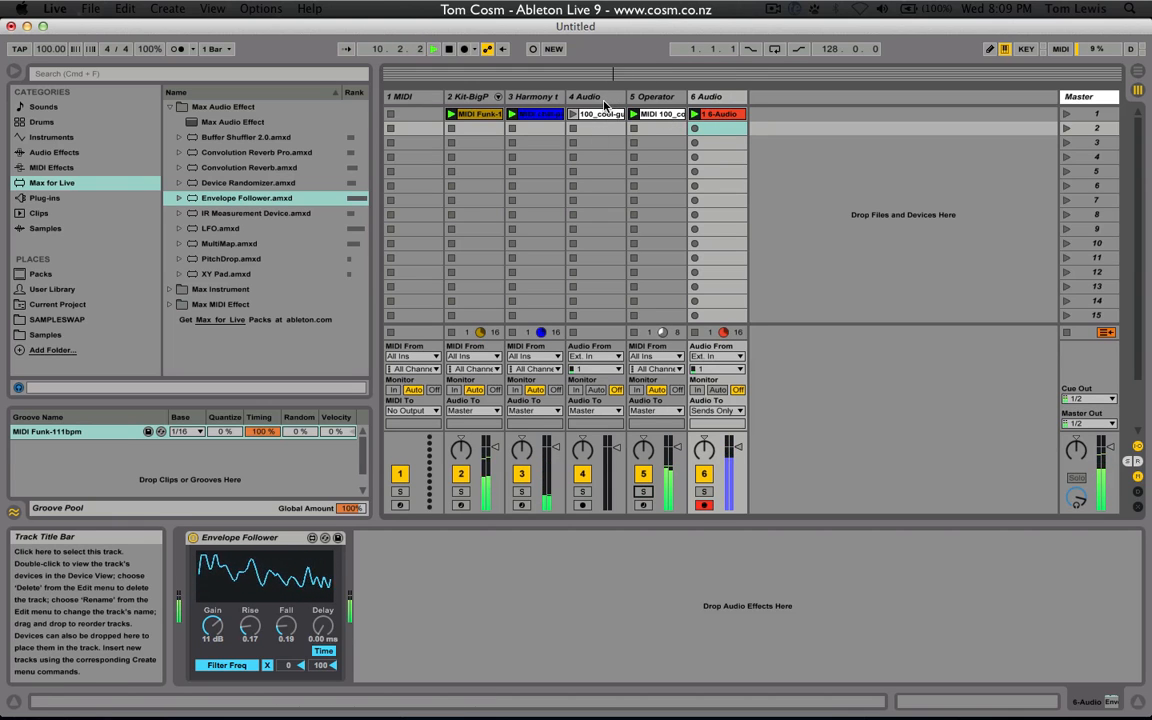
{"action": "left_click", "coordinate": [643, 97]}
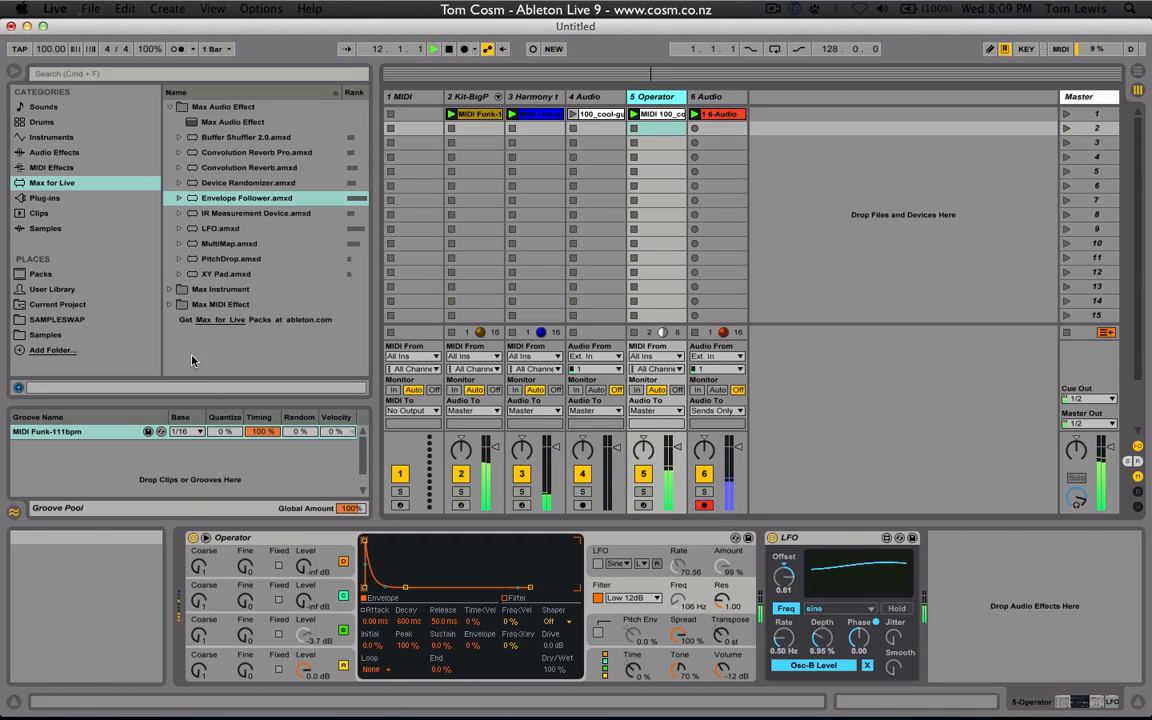
Add the Redux audio effect after the LFO on the Operator track
{"action": "left_click", "coordinate": [57, 152]}
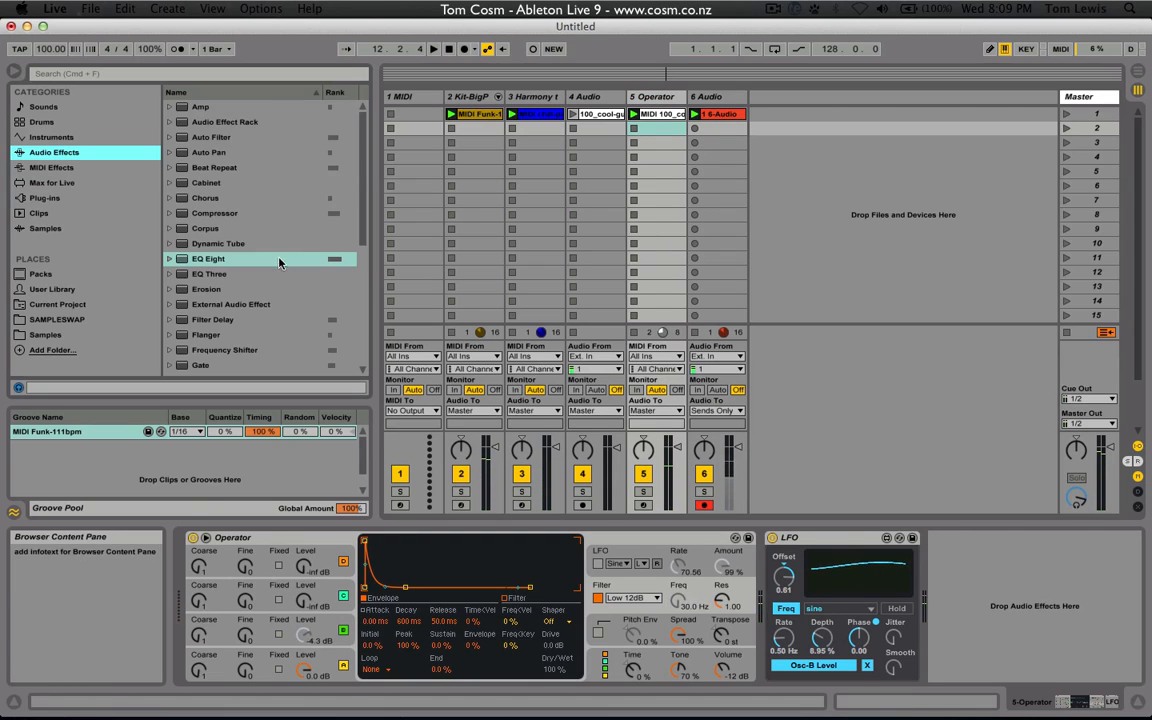
{"action": "scroll", "coordinate": [250, 240], "scroll_direction": "down", "scroll_amount": 5}
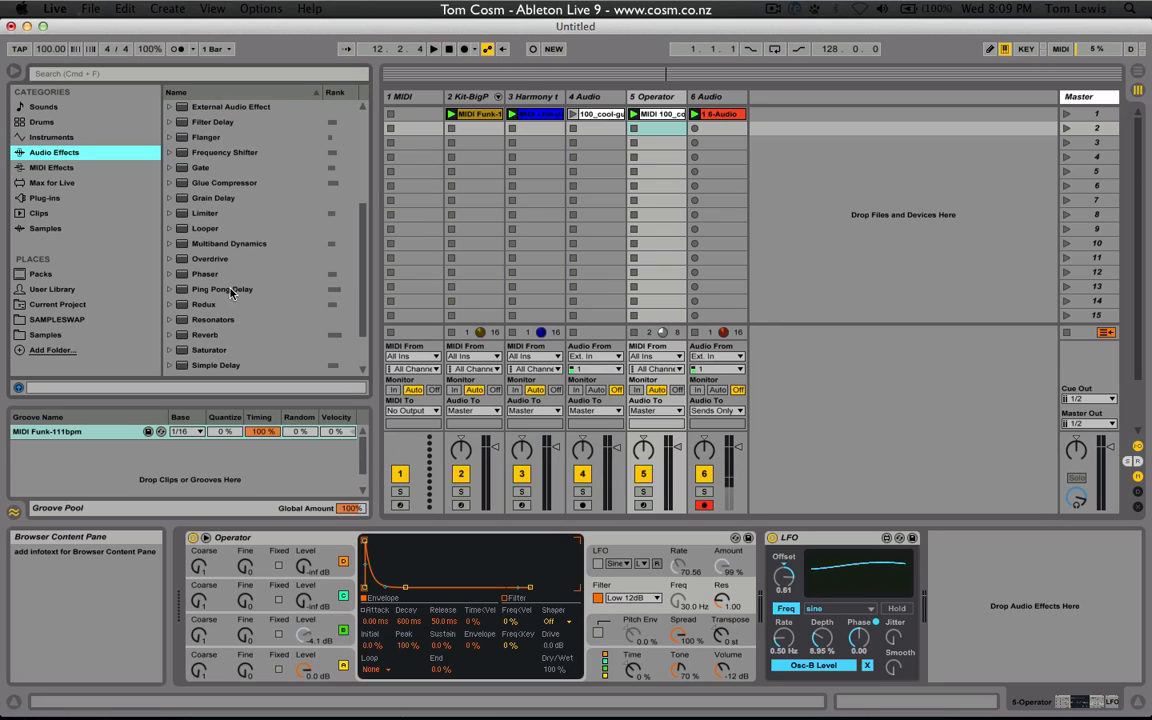
{"action": "scroll", "coordinate": [226, 288], "scroll_direction": "down", "scroll_amount": 2}
{"action": "left_click_drag", "start_coordinate": [206, 246], "coordinate": [950, 610]}
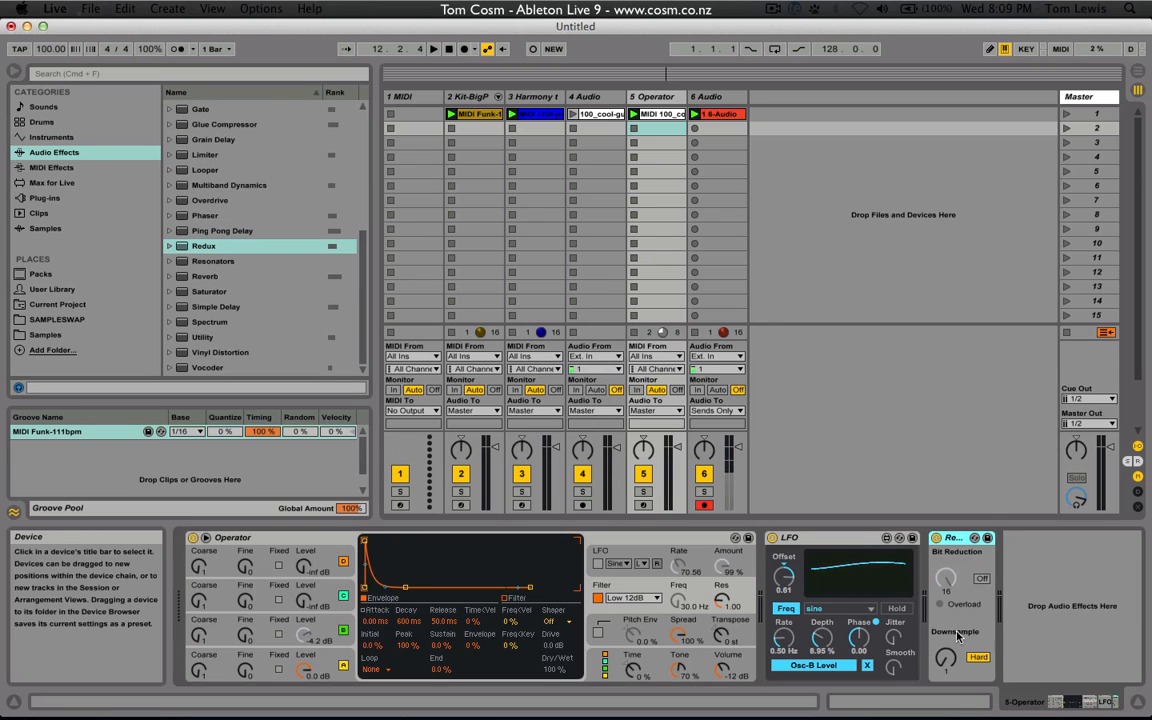
Try Redux's downsample amount during playback and switch its downsampling mode to Soft
{"action": "key", "text": "space"}
{"action": "left_click_drag", "start_coordinate": [945, 665], "coordinate": [945, 654]}
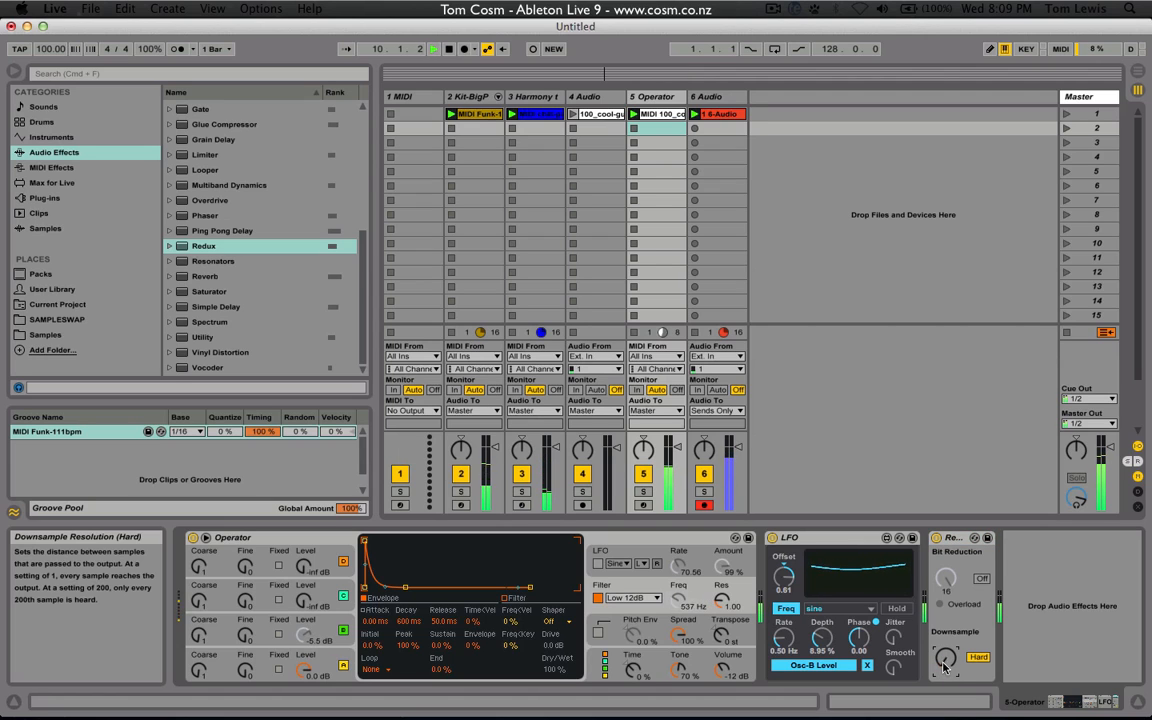
{"action": "left_click", "coordinate": [978, 657]}
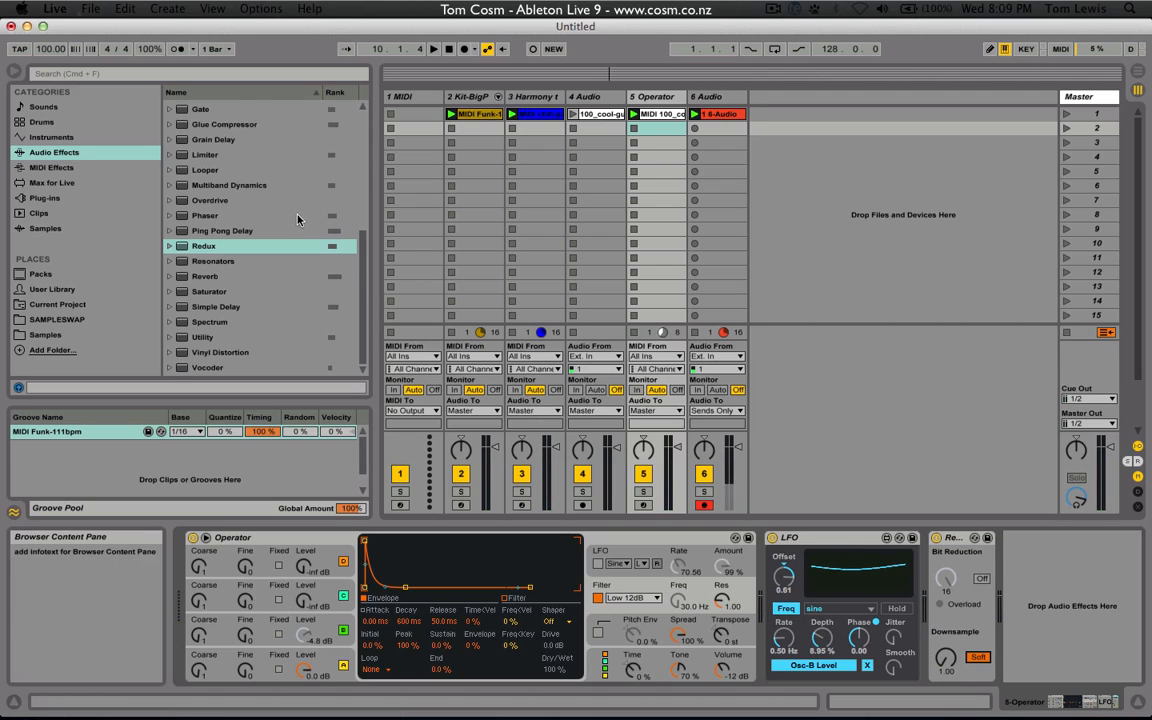
Add a second Max for Live LFO after Redux on the Operator track
{"action": "scroll", "coordinate": [300, 218], "scroll_direction": "up", "scroll_amount": 2}
{"action": "left_click", "coordinate": [58, 167]}
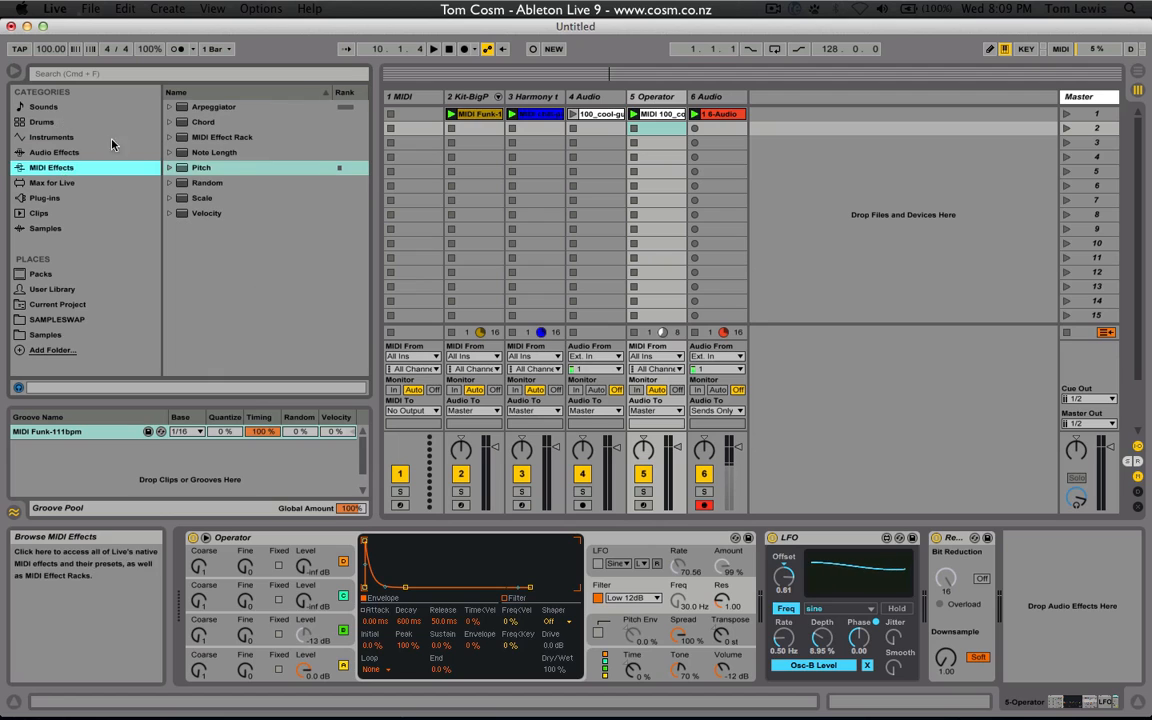
{"action": "left_click", "coordinate": [63, 184]}
{"action": "left_click_drag", "start_coordinate": [215, 228], "coordinate": [1013, 593]}
Try the down, up and rect waveforms on the second LFO and return it to sine
{"action": "left_click", "coordinate": [1050, 609]}
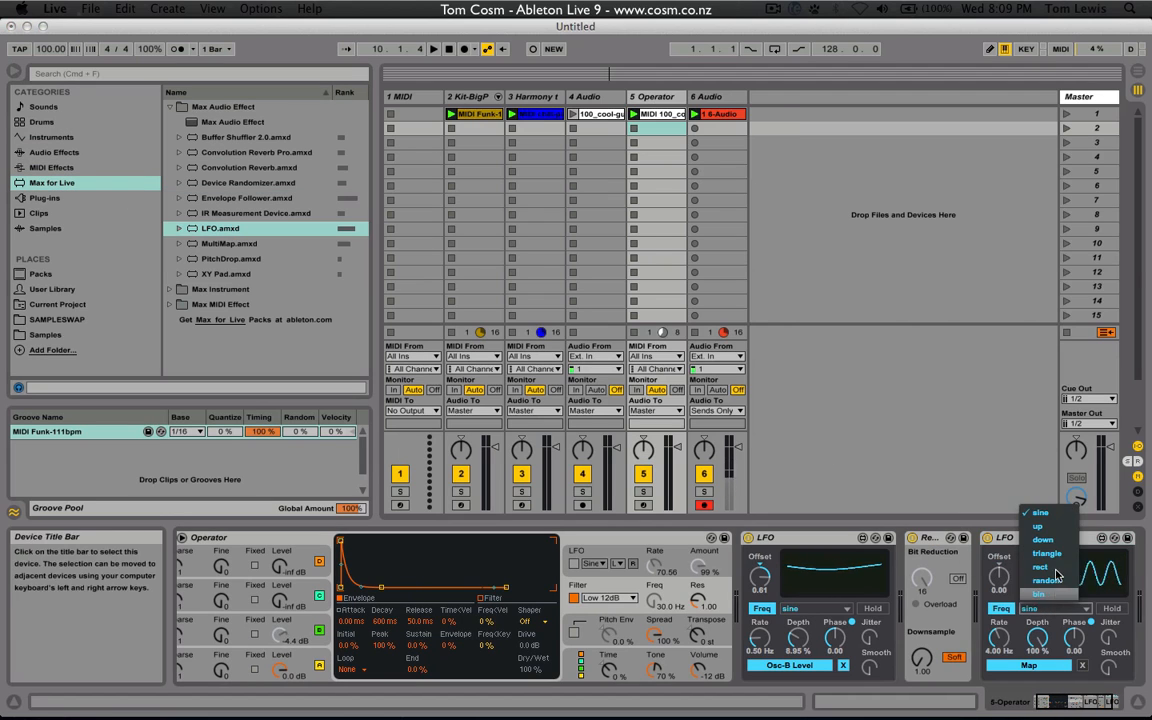
{"action": "left_click", "coordinate": [1052, 548]}
{"action": "left_click", "coordinate": [1058, 612]}
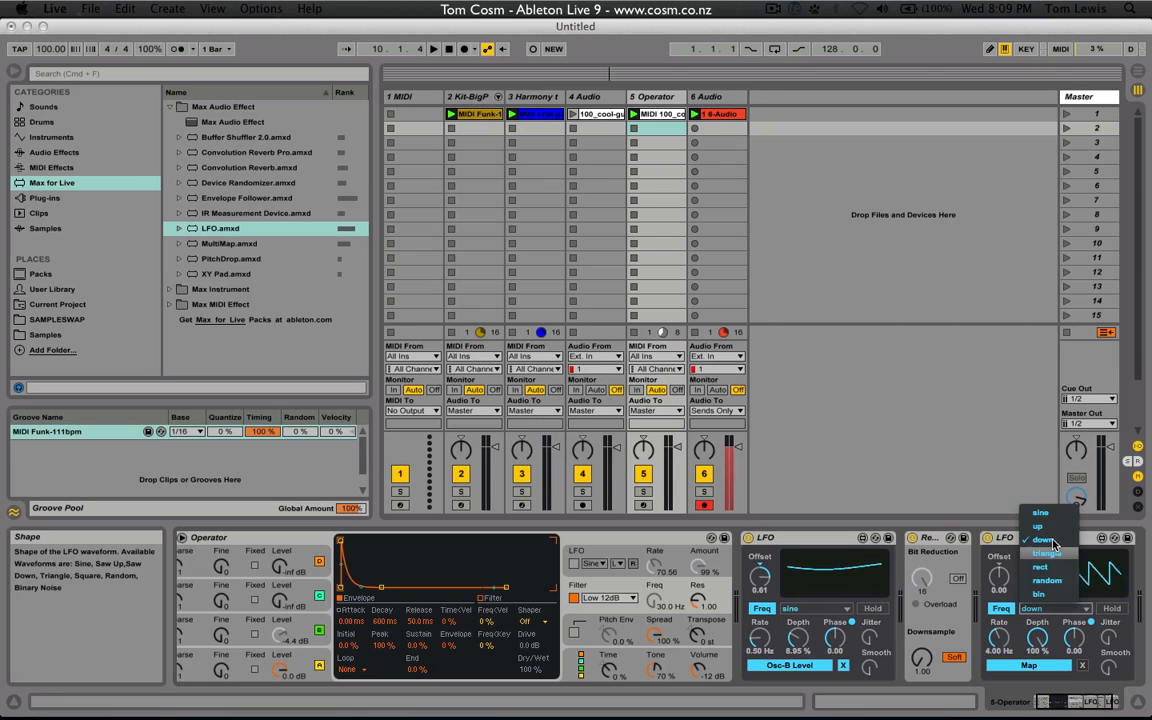
{"action": "left_click", "coordinate": [1030, 598]}
{"action": "left_click", "coordinate": [1041, 611]}
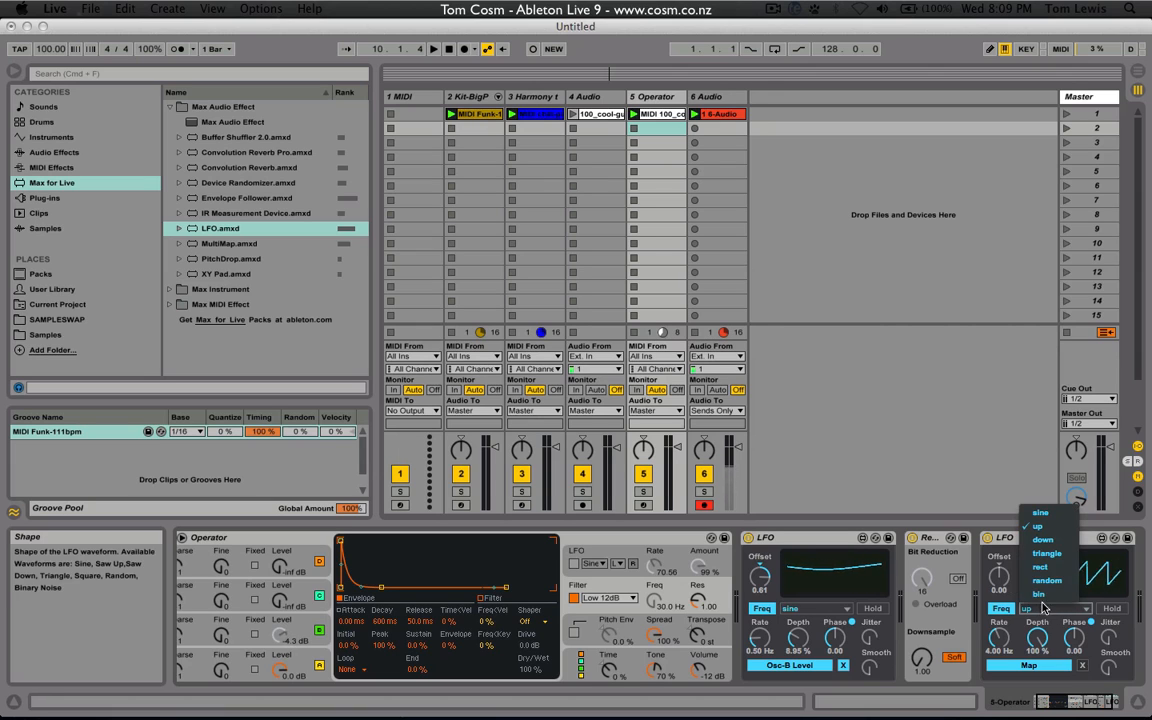
{"action": "left_click", "coordinate": [1040, 567]}
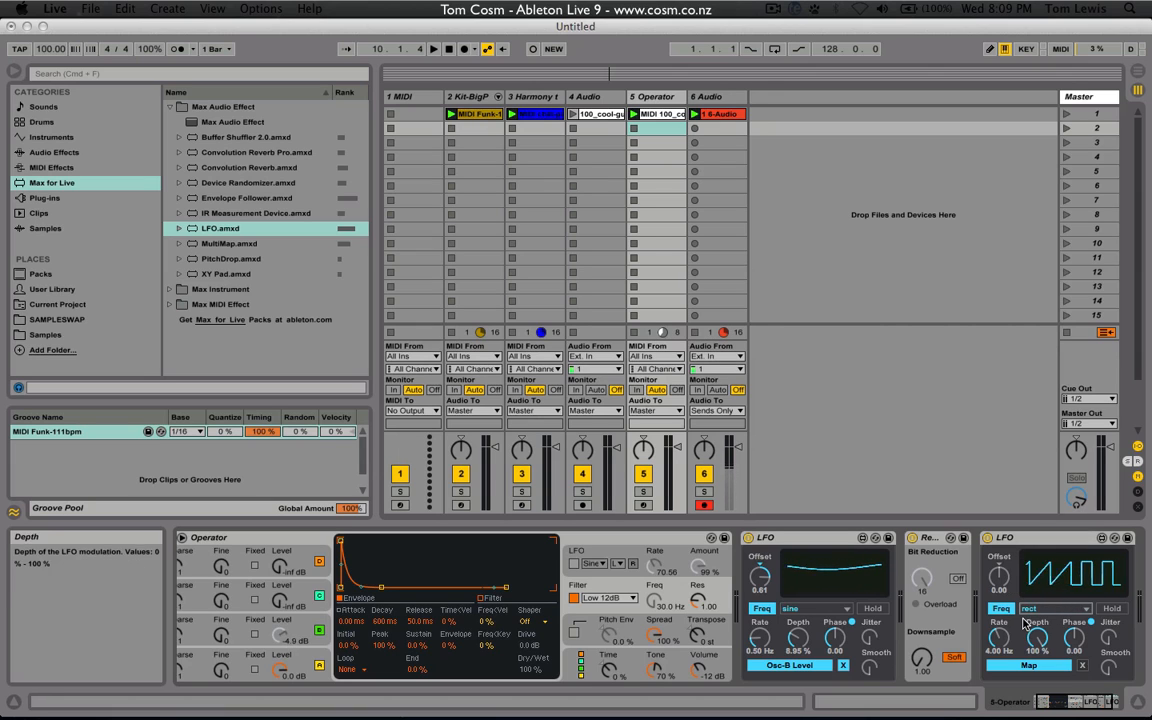
{"action": "left_click", "coordinate": [1040, 608]}
{"action": "left_click", "coordinate": [1045, 514]}
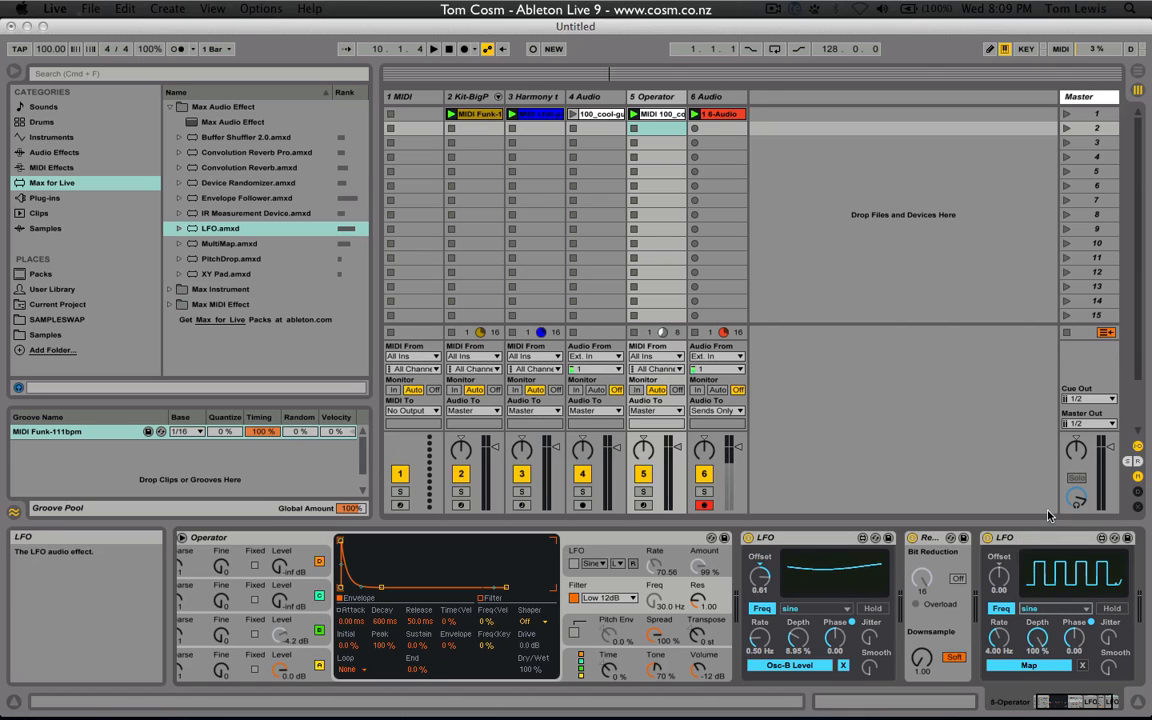
Map the second LFO to Redux's soft downsample amount and set rate to about 1.1 Hz, depth to 6.35% and offset to -0.65 during playback
{"action": "left_click", "coordinate": [922, 662]}
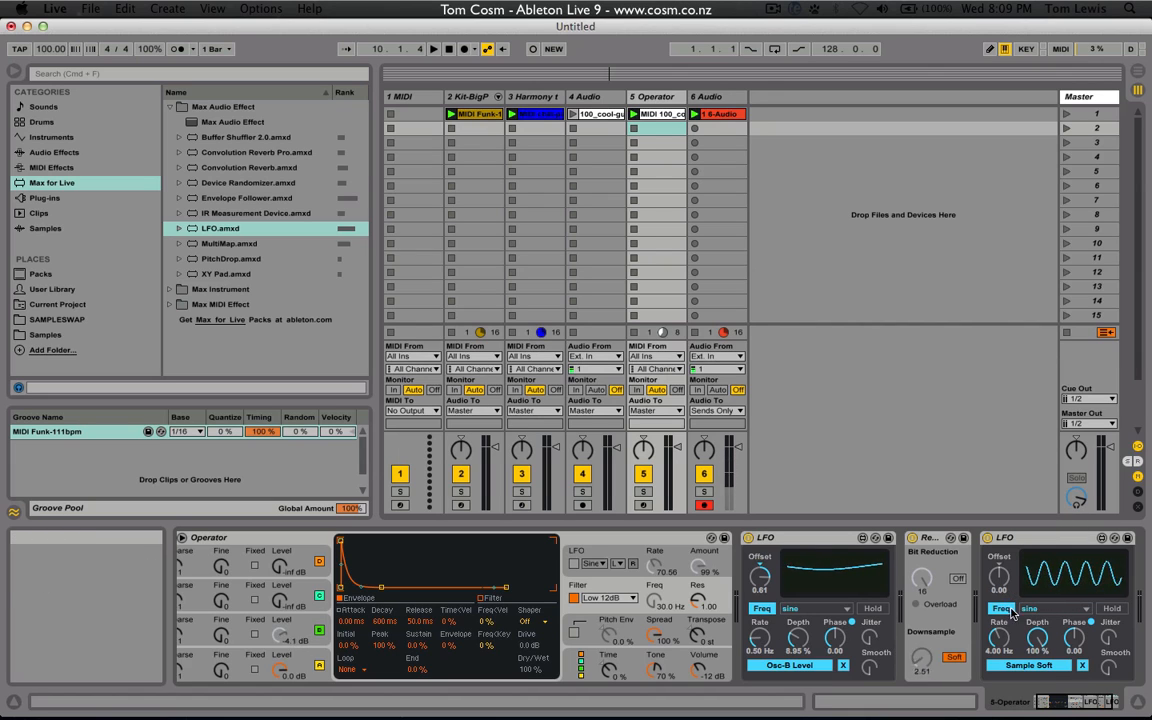
{"action": "left_click_drag", "start_coordinate": [1036, 640], "coordinate": [1036, 700]}
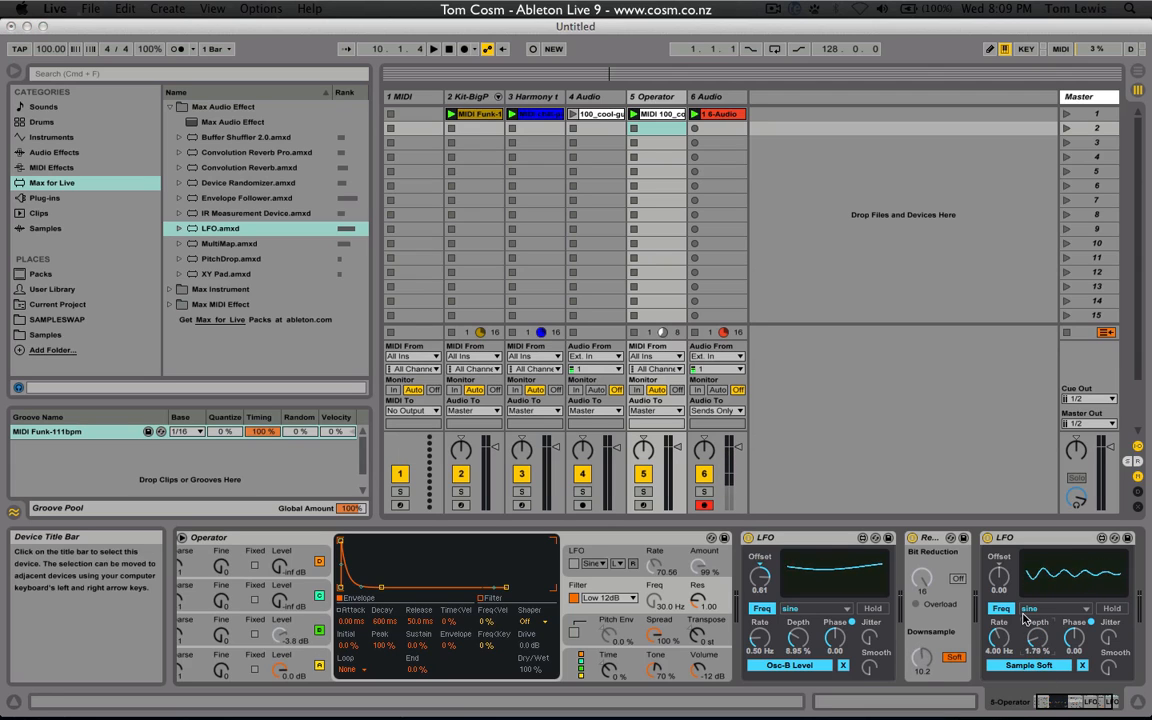
{"action": "left_click_drag", "start_coordinate": [997, 638], "coordinate": [997, 642]}
{"action": "key", "text": "space"}
{"action": "left_click_drag", "start_coordinate": [998, 577], "coordinate": [999, 615]}
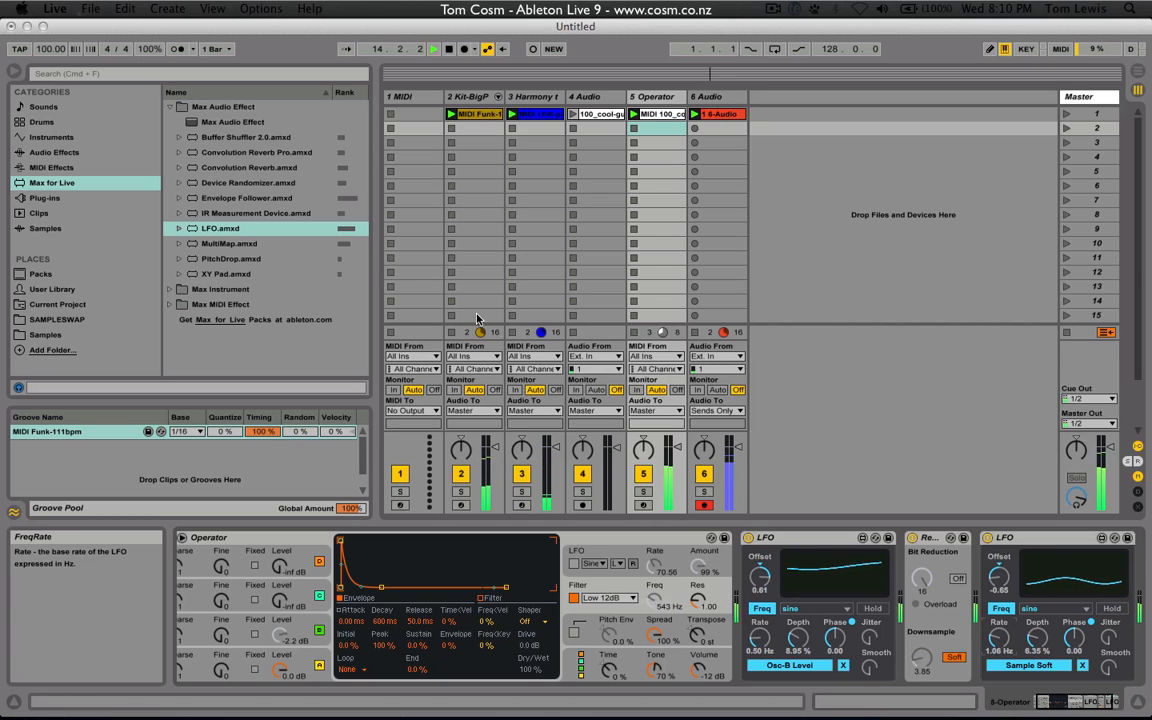
Add the Phaser audio effect at the end of the Operator track's device chain
{"action": "left_click", "coordinate": [62, 153]}
{"action": "scroll", "coordinate": [266, 358], "scroll_direction": "down", "scroll_amount": 5}
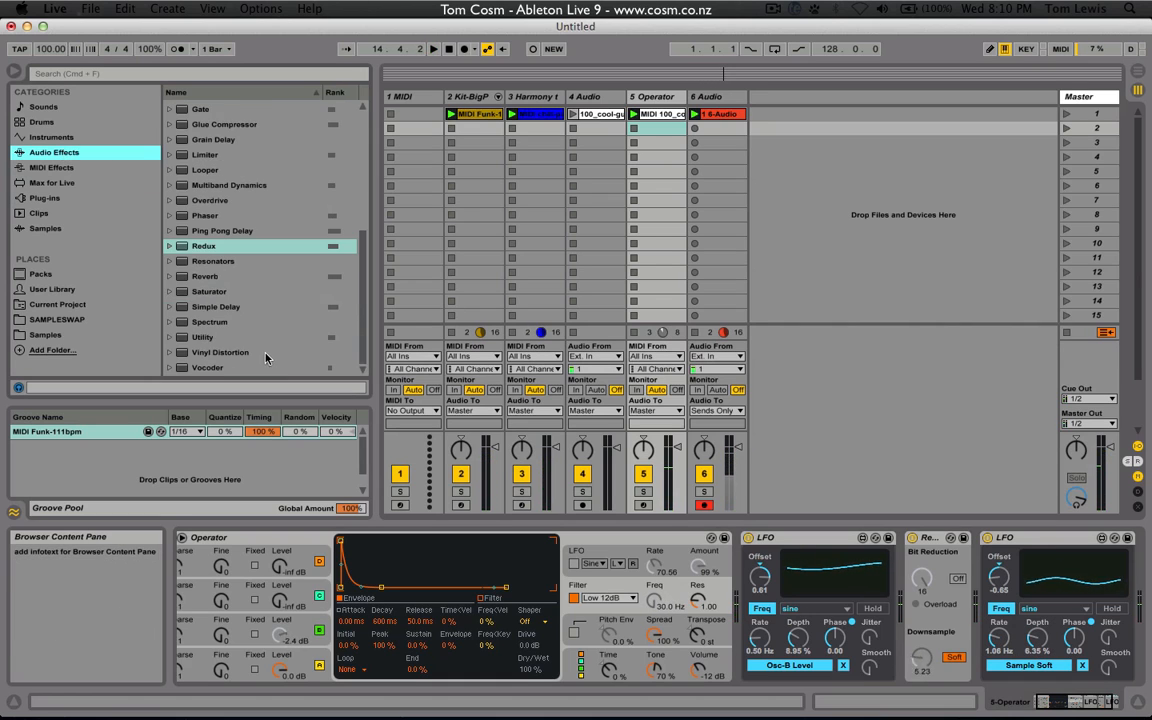
{"action": "double_click", "coordinate": [209, 217]}
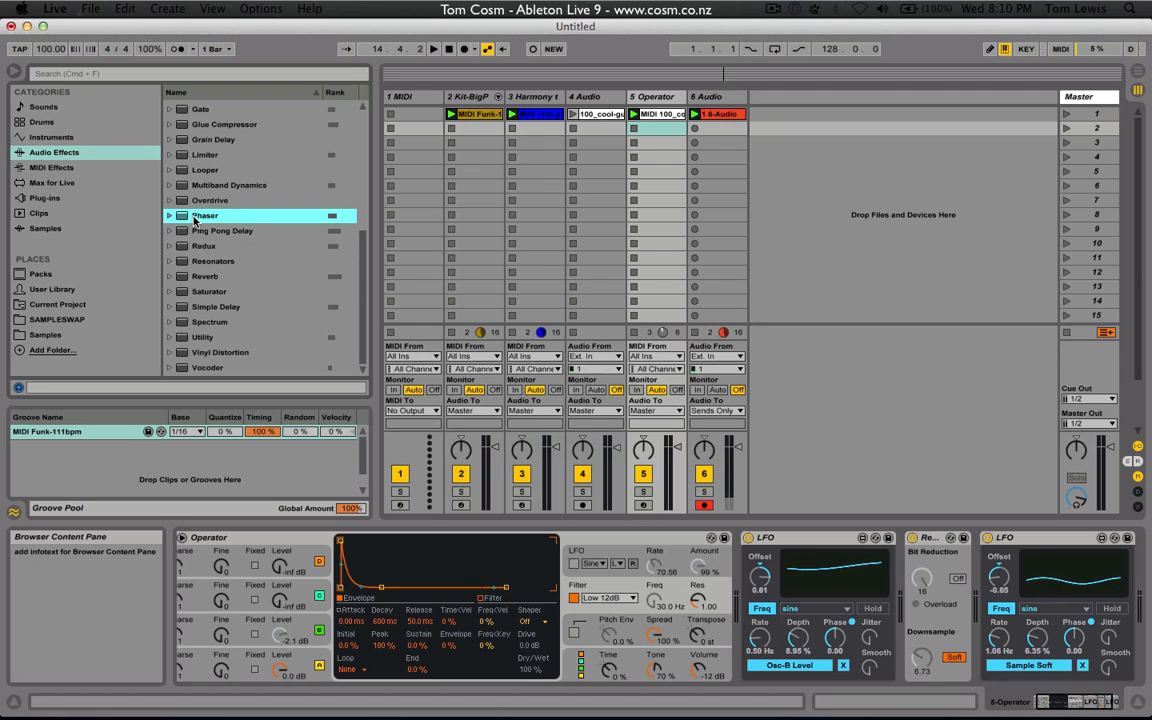
Sweep the Phaser's frequency and feedback during playback, leaving them at 1.57 kHz and 0.96, and stop playback
{"action": "key", "text": "space"}
{"action": "left_click", "coordinate": [929, 600]}
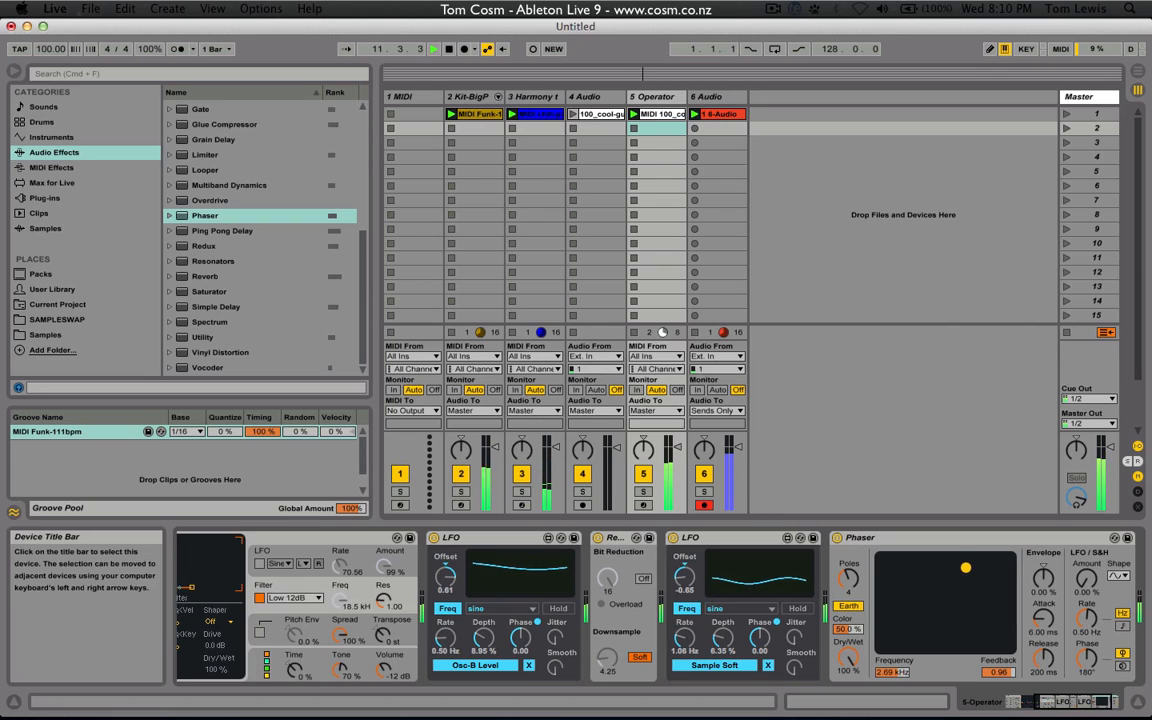
{"action": "key", "text": "space"}
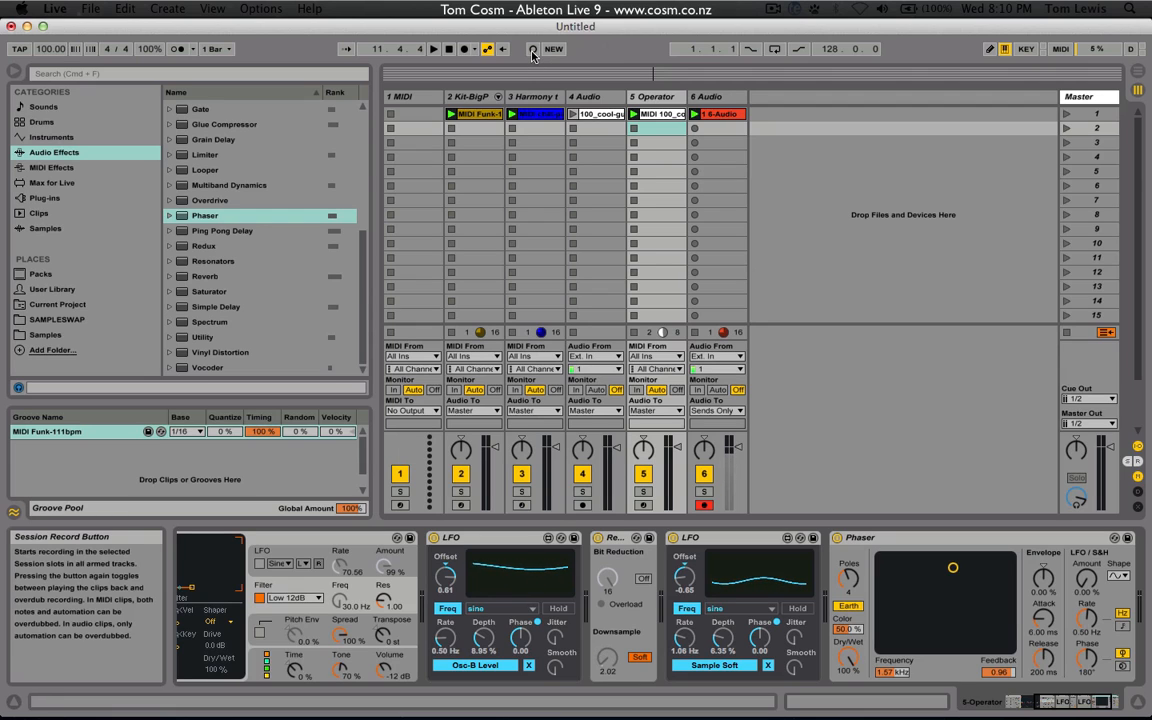
Examine the metronome's count-in length options and close them without choosing one
{"action": "key", "text": "space"}
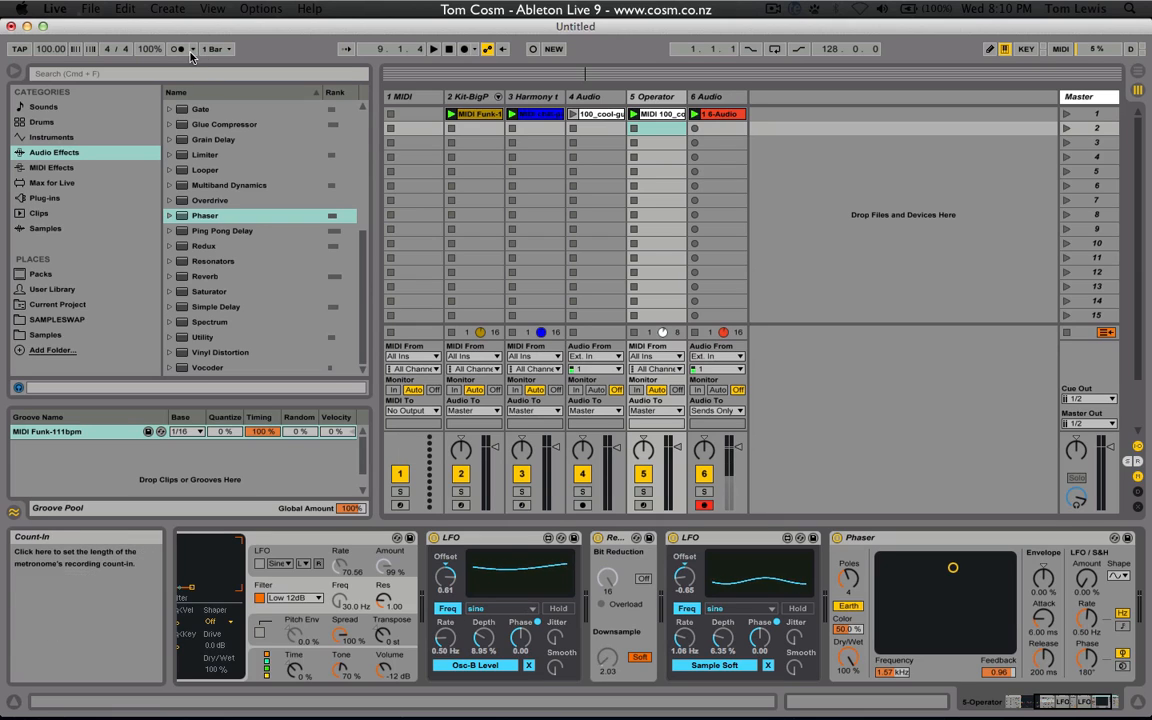
{"action": "left_click", "coordinate": [192, 51]}
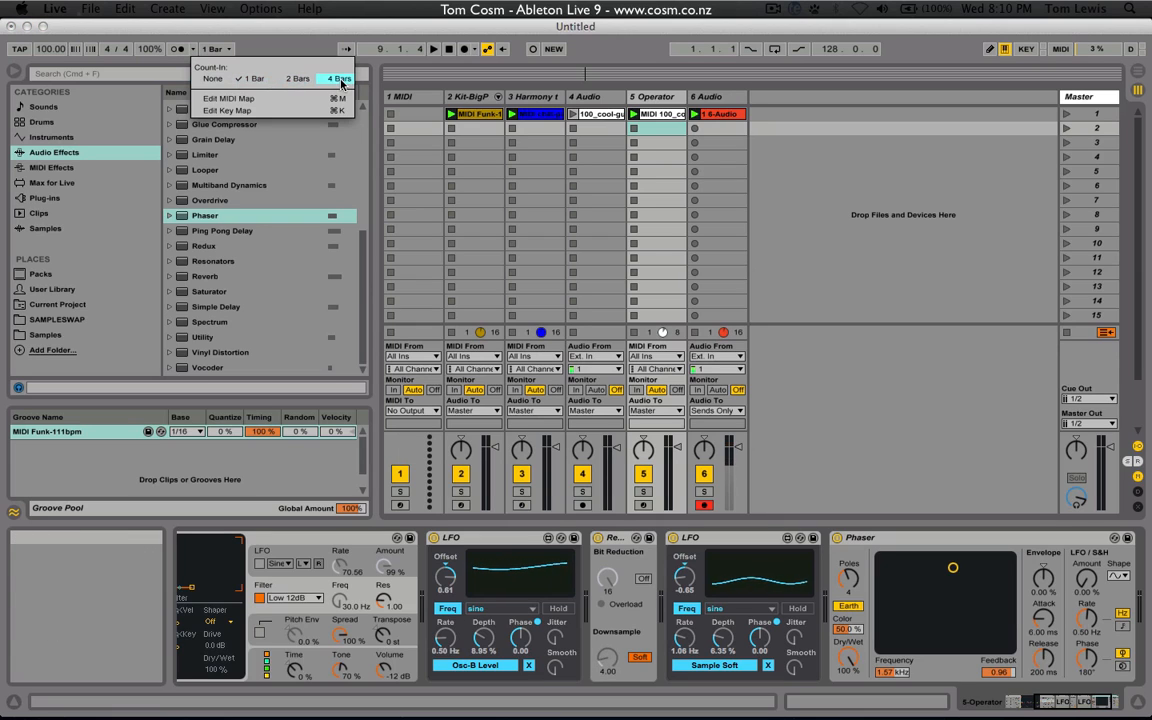
{"action": "left_click", "coordinate": [294, 36]}
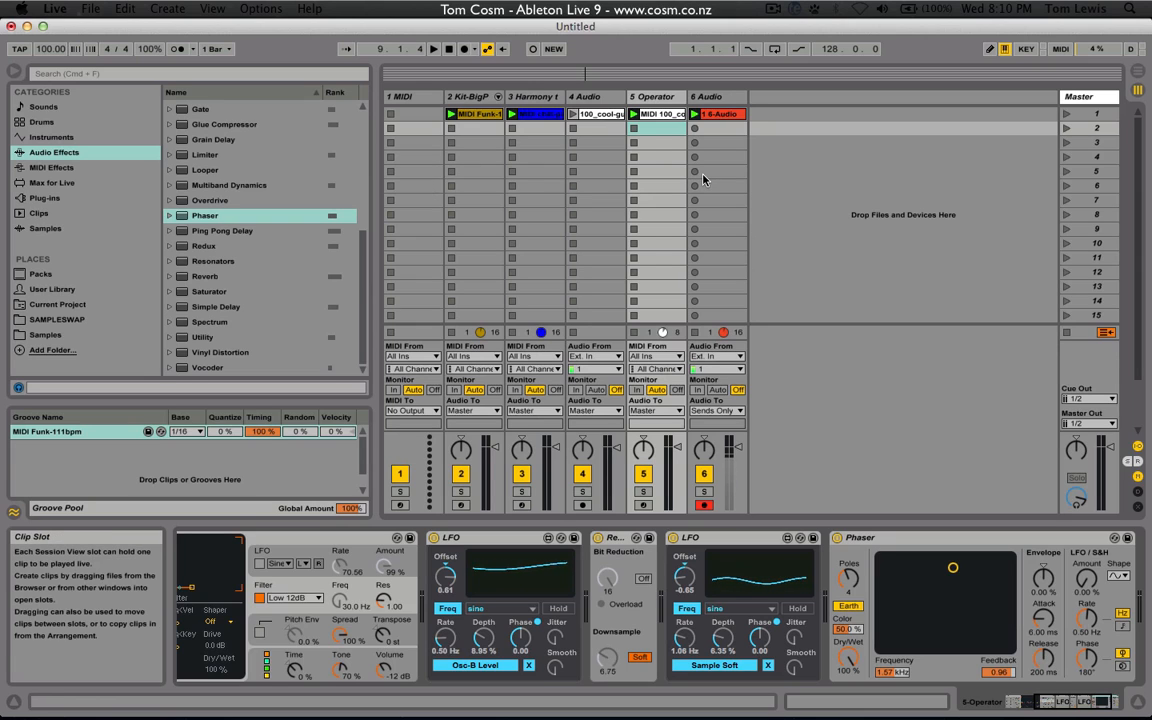
Try a session recording, undo the new clip on track 6 and disarm the track
{"action": "left_click", "coordinate": [533, 49]}
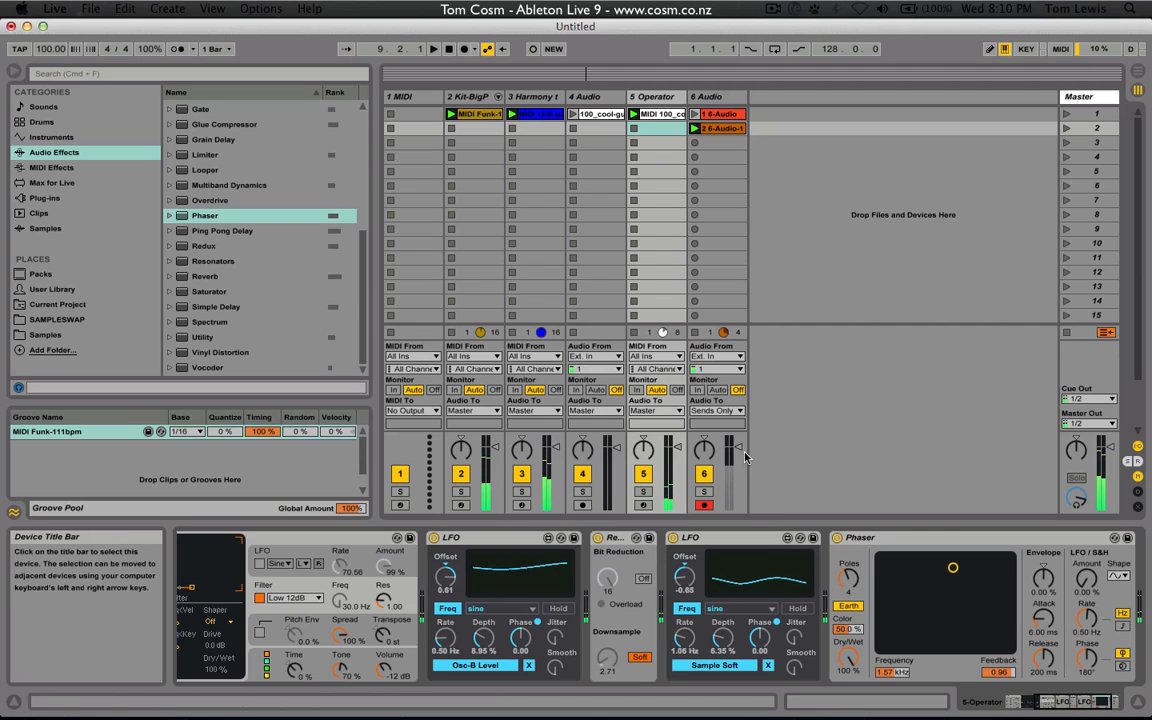
{"action": "key", "text": "super+z"}
{"action": "left_click", "coordinate": [704, 505]}
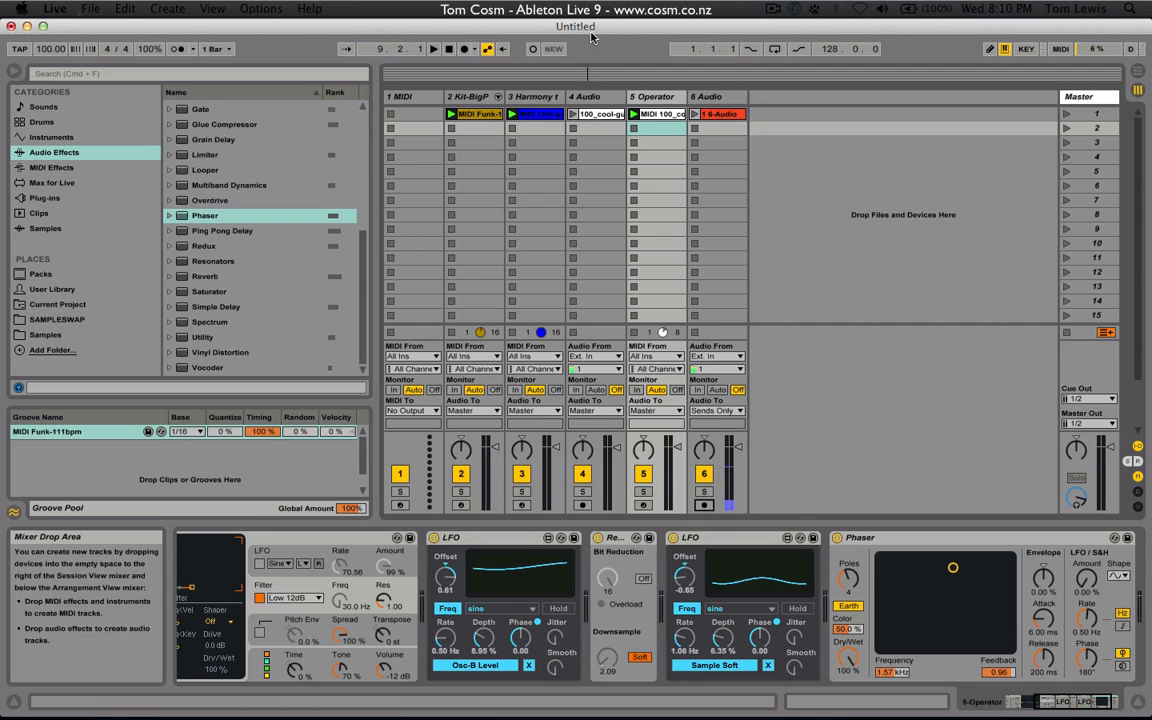
Try session recording over the playing clips with track 6 disarmed, and stop playback
{"action": "left_click", "coordinate": [532, 50]}
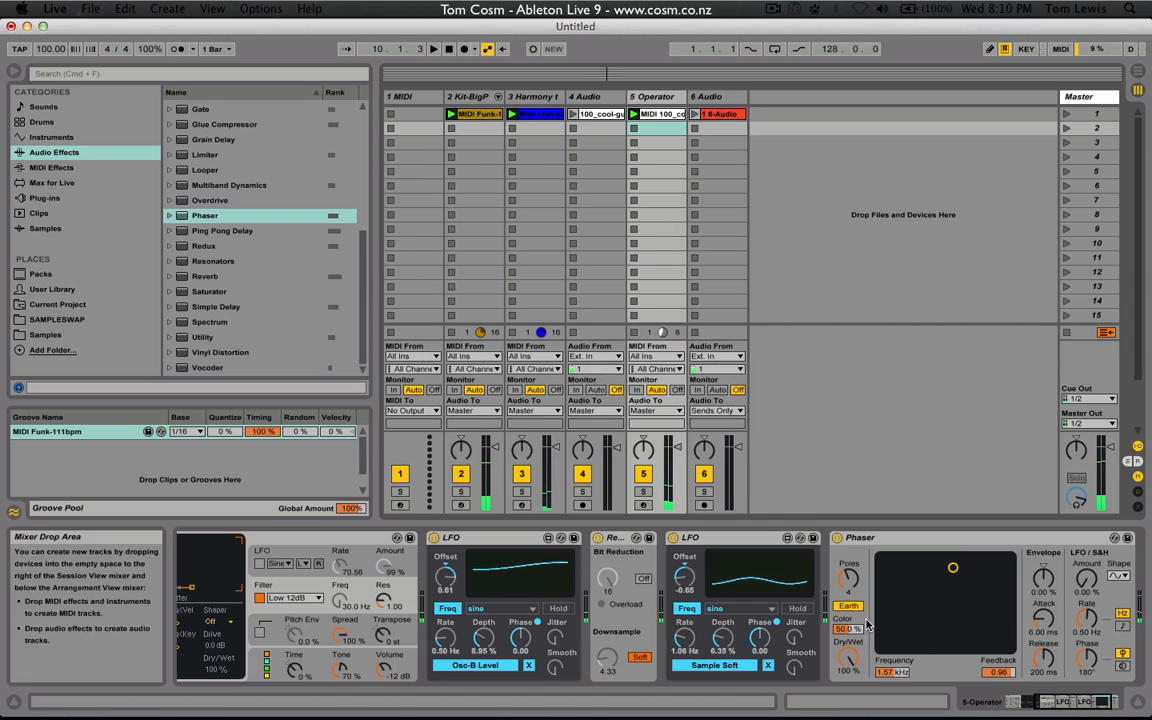
{"action": "left_click", "coordinate": [533, 50]}
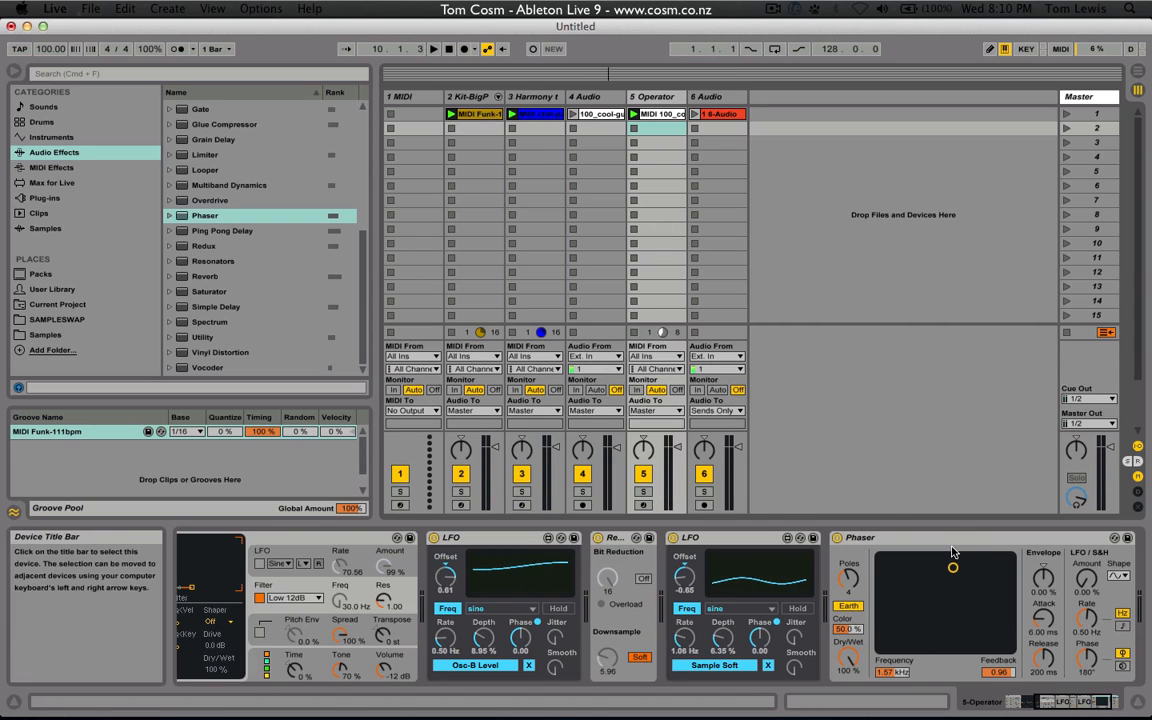
{"action": "left_click", "coordinate": [531, 50]}
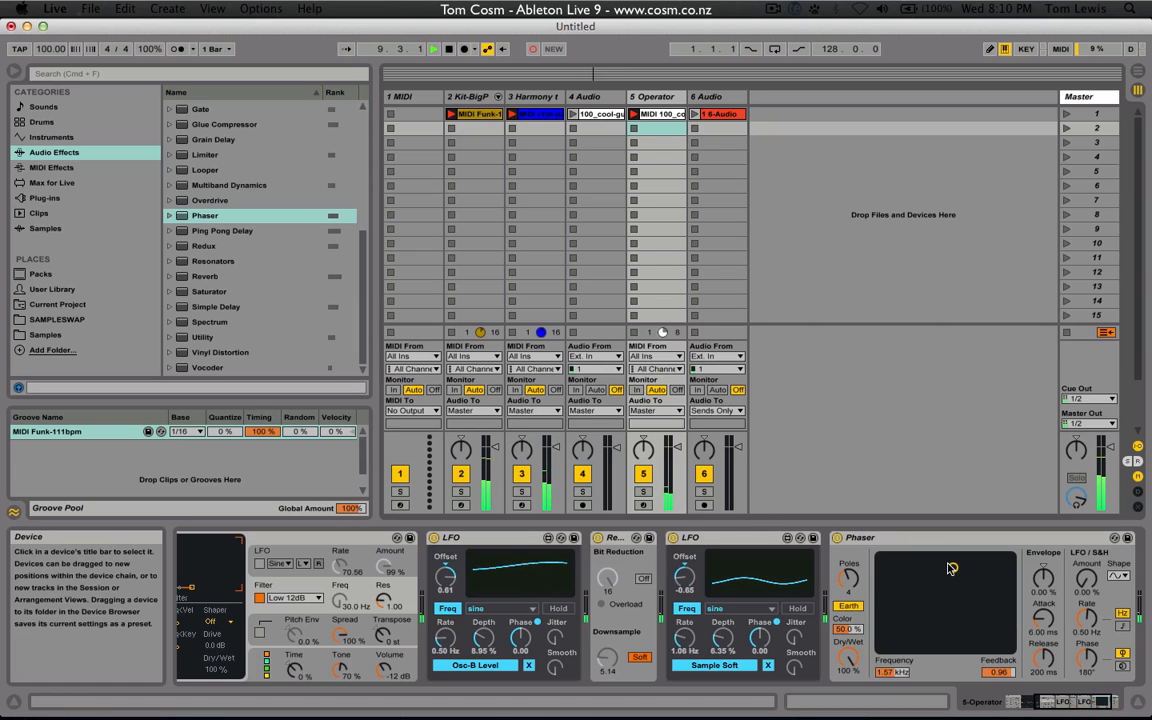
{"action": "key", "text": "space"}
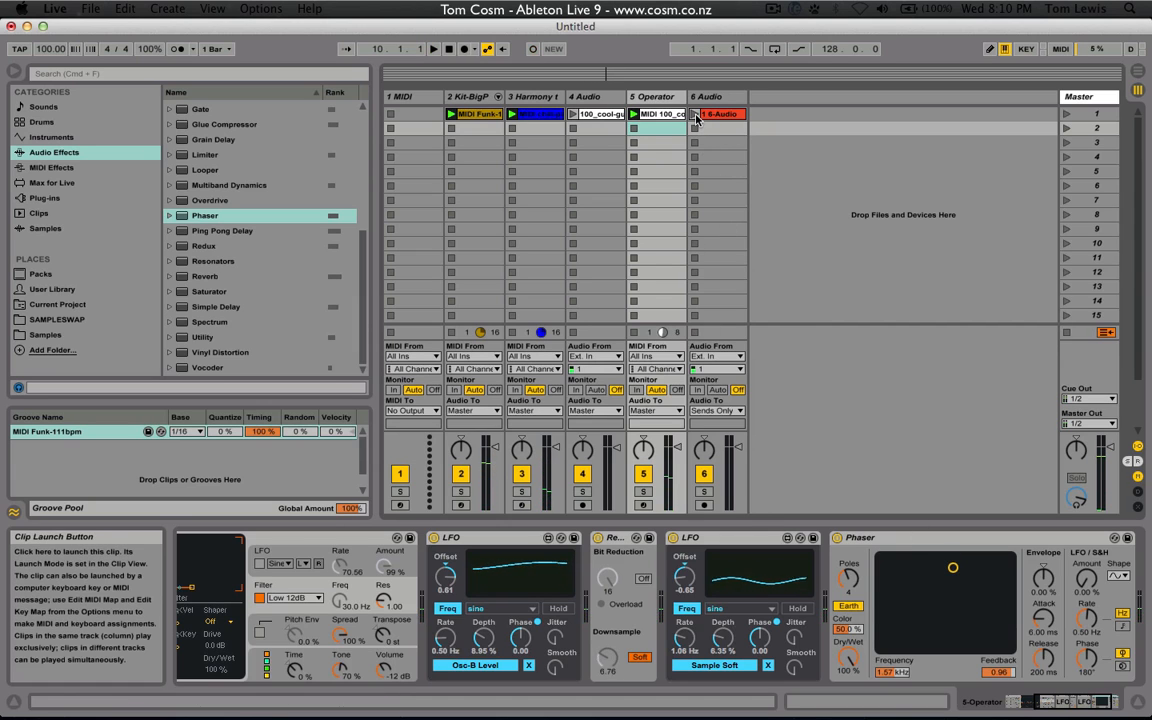
Record a sweep of the Phaser's frequency and feedback into the Operator track's clip with session recording, and stop playback
{"action": "left_click", "coordinate": [696, 115]}
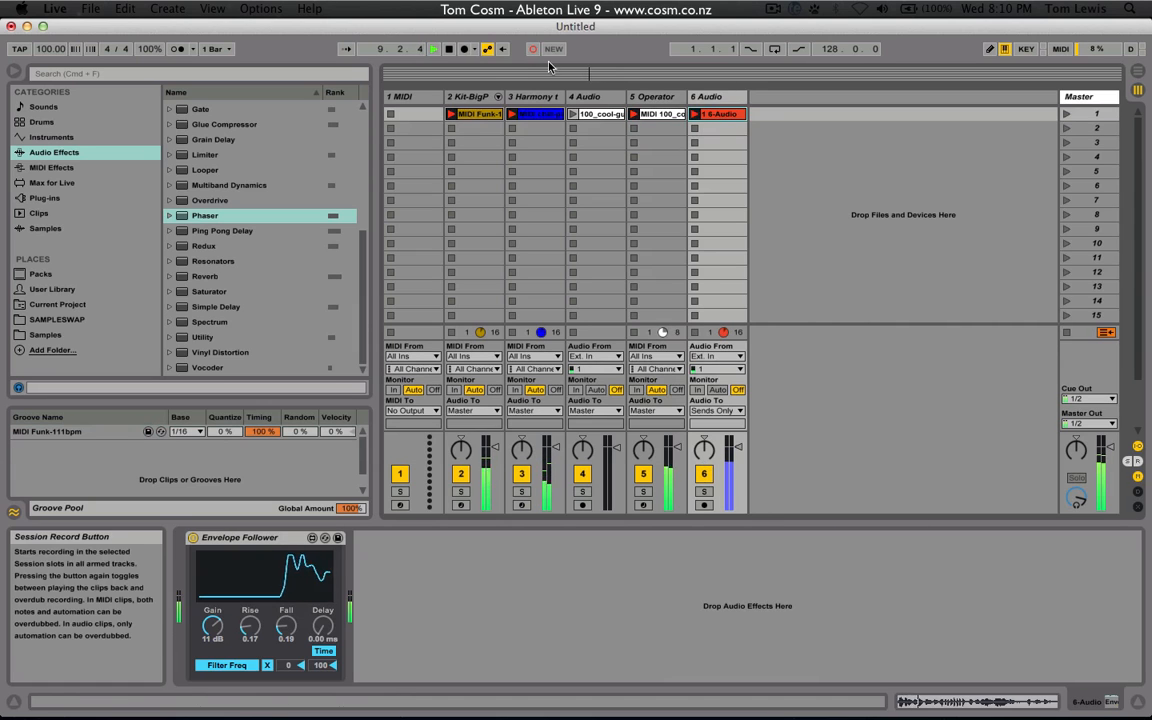
{"action": "left_click", "coordinate": [640, 98]}
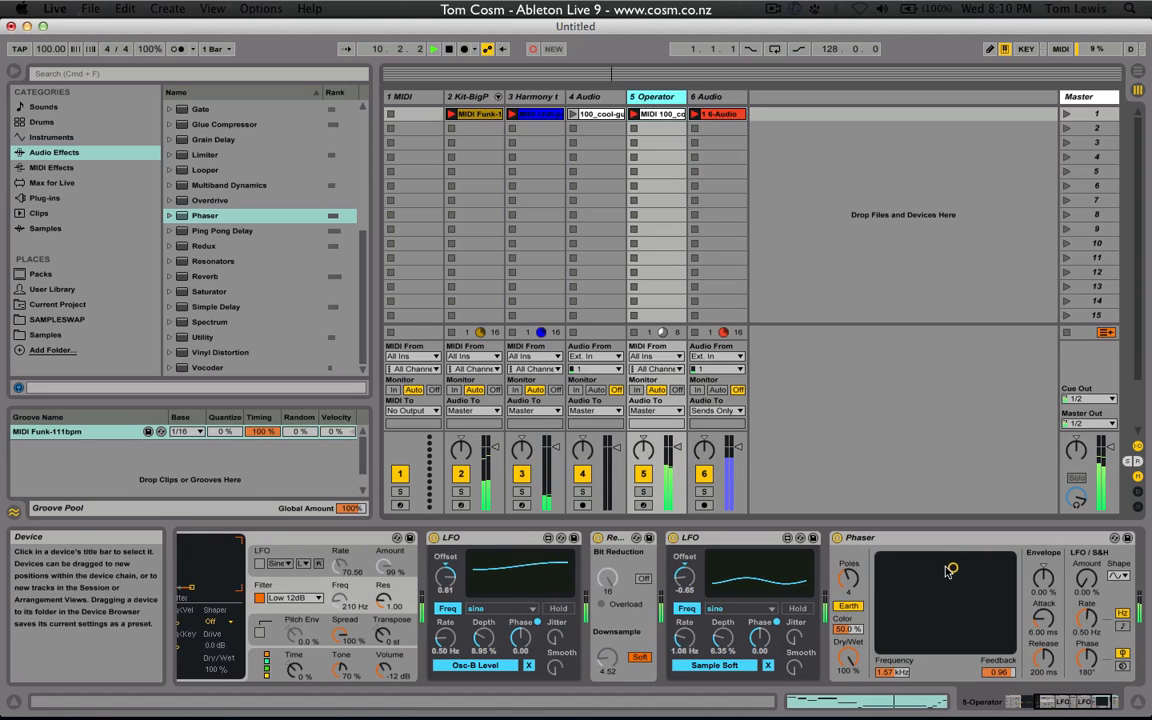
{"action": "left_click_drag", "start_coordinate": [950, 571], "coordinate": [937, 565]}
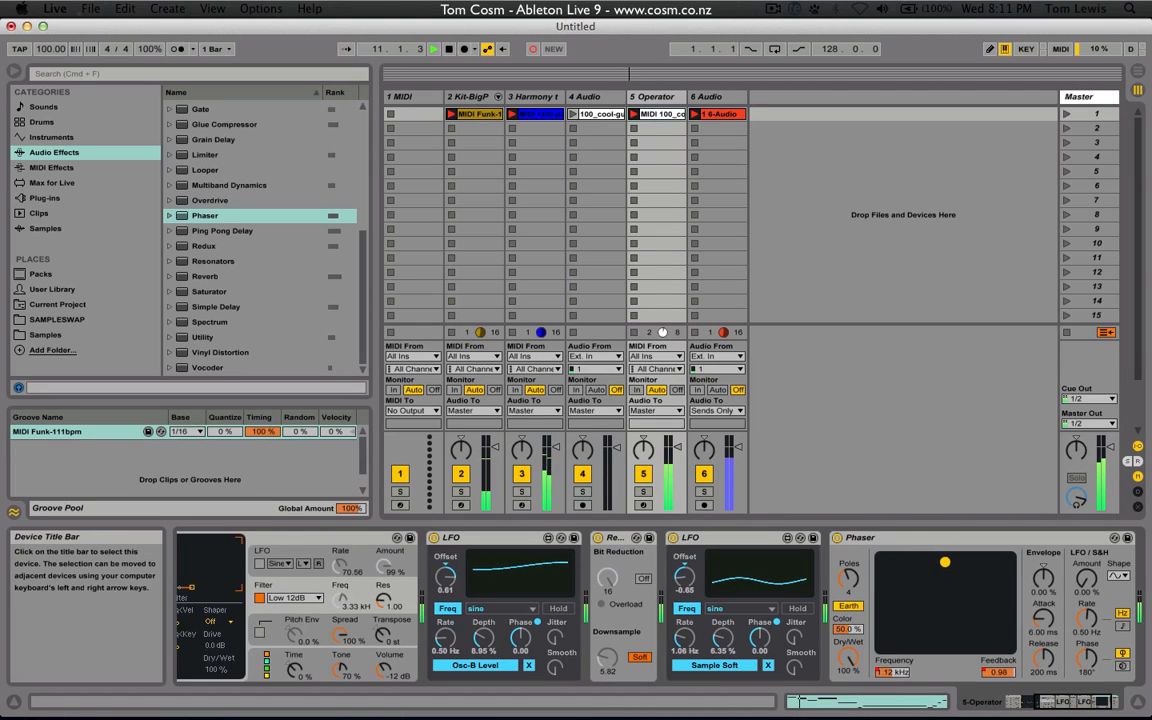
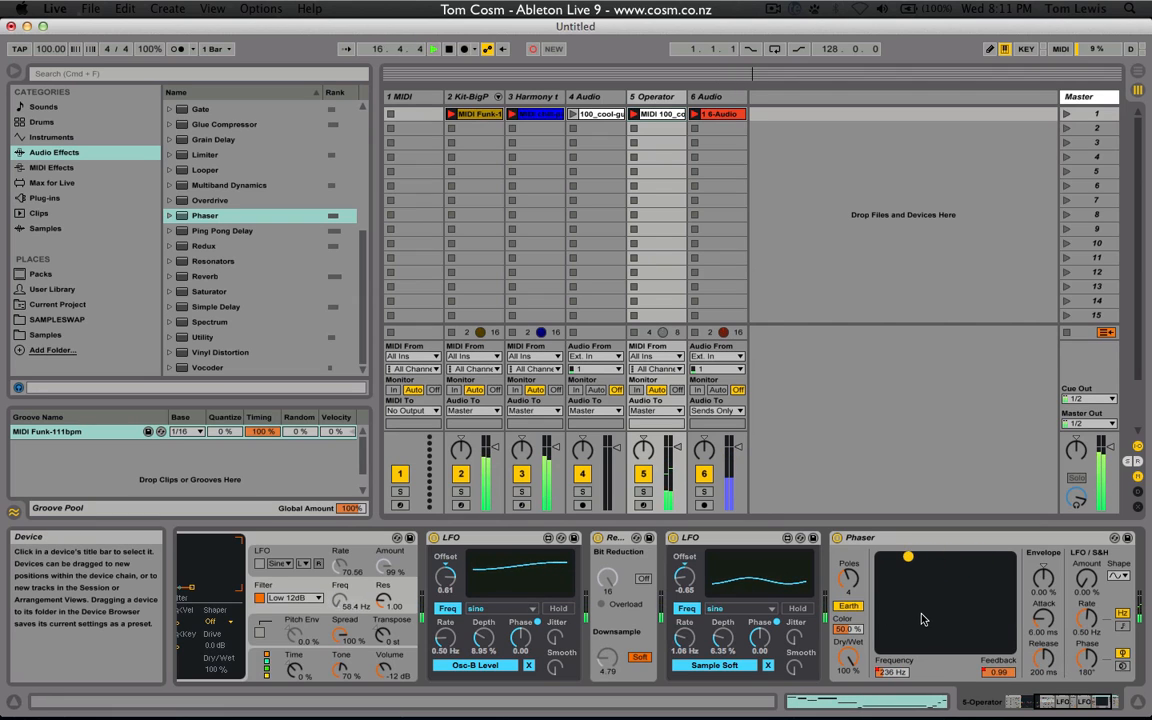
{"action": "key", "text": "space"}
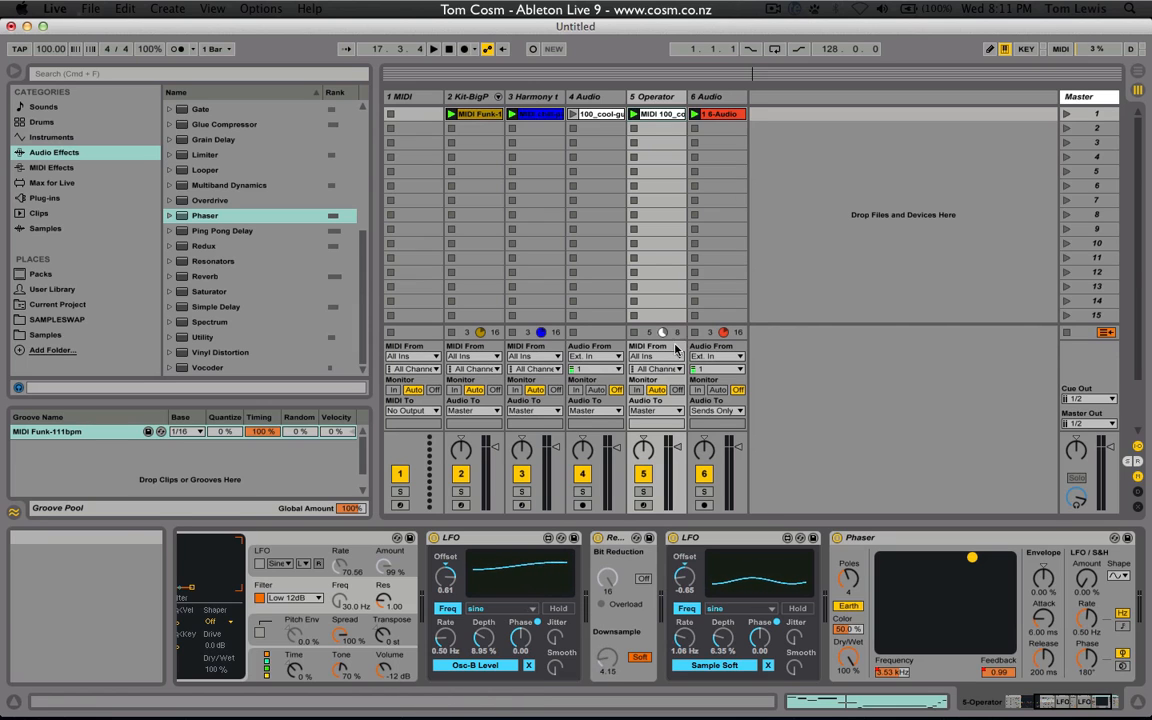
Show the Operator clip's Phaser frequency envelope, play it with track 5 soloed, and bring back the track's device chain
{"action": "double_click", "coordinate": [663, 115]}
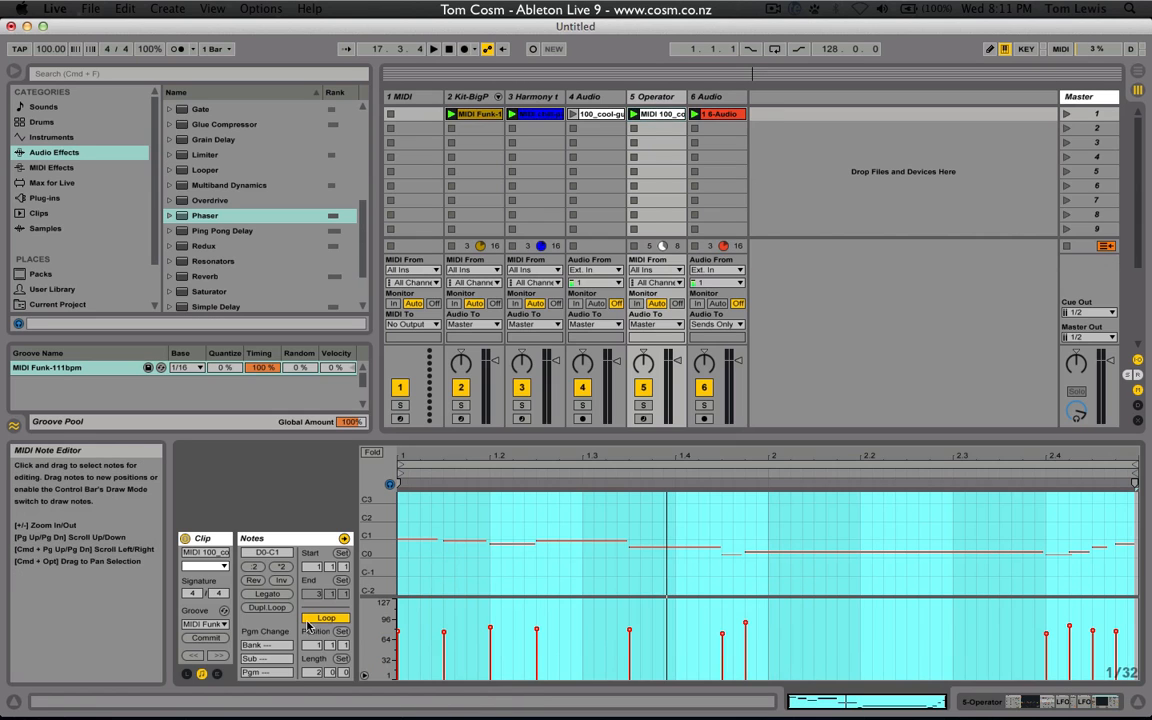
{"action": "left_click", "coordinate": [217, 675]}
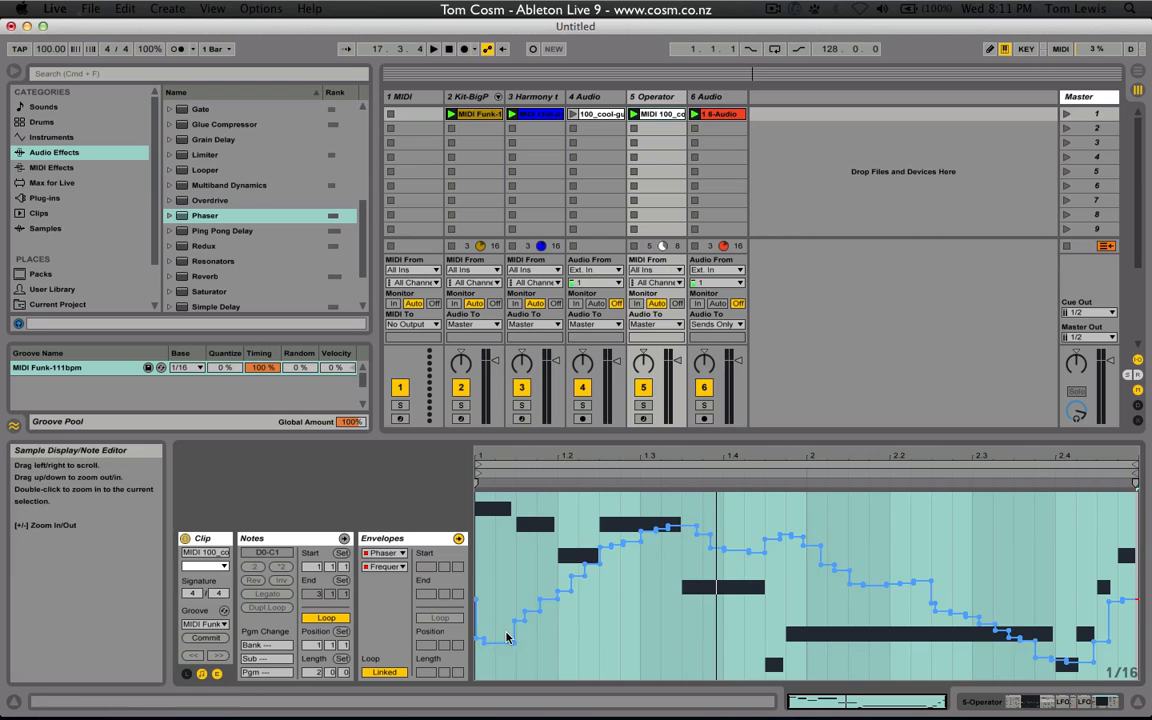
{"action": "key", "text": "space"}
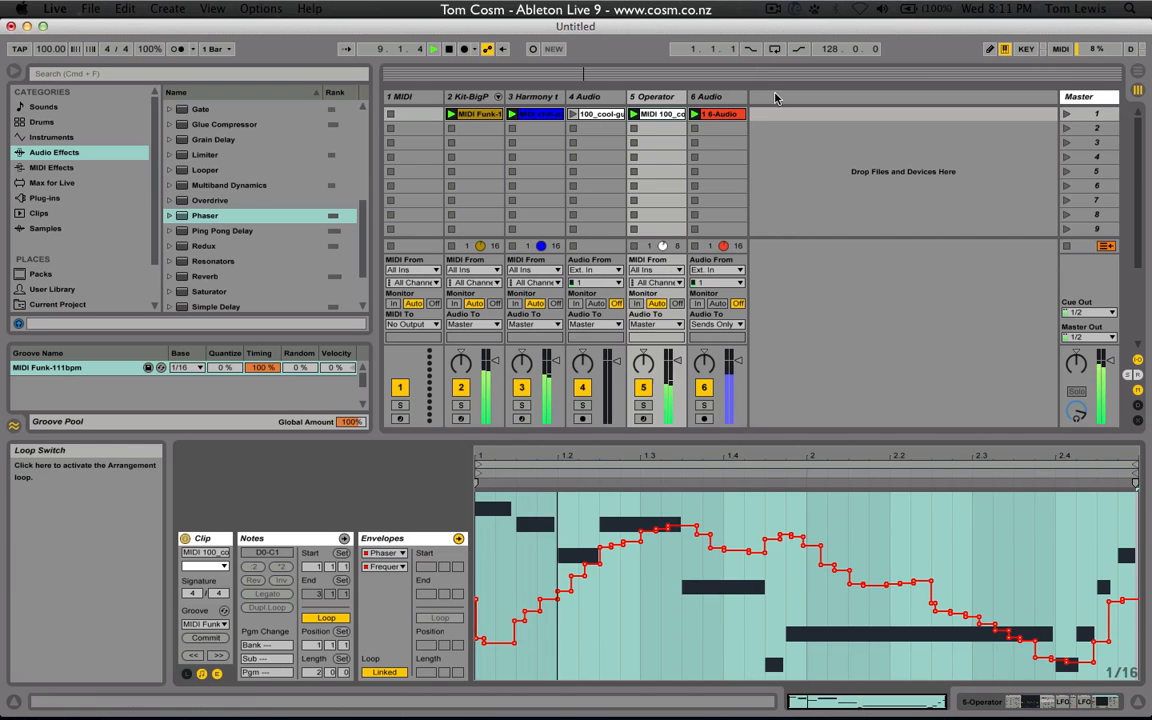
{"action": "left_click", "coordinate": [641, 406]}
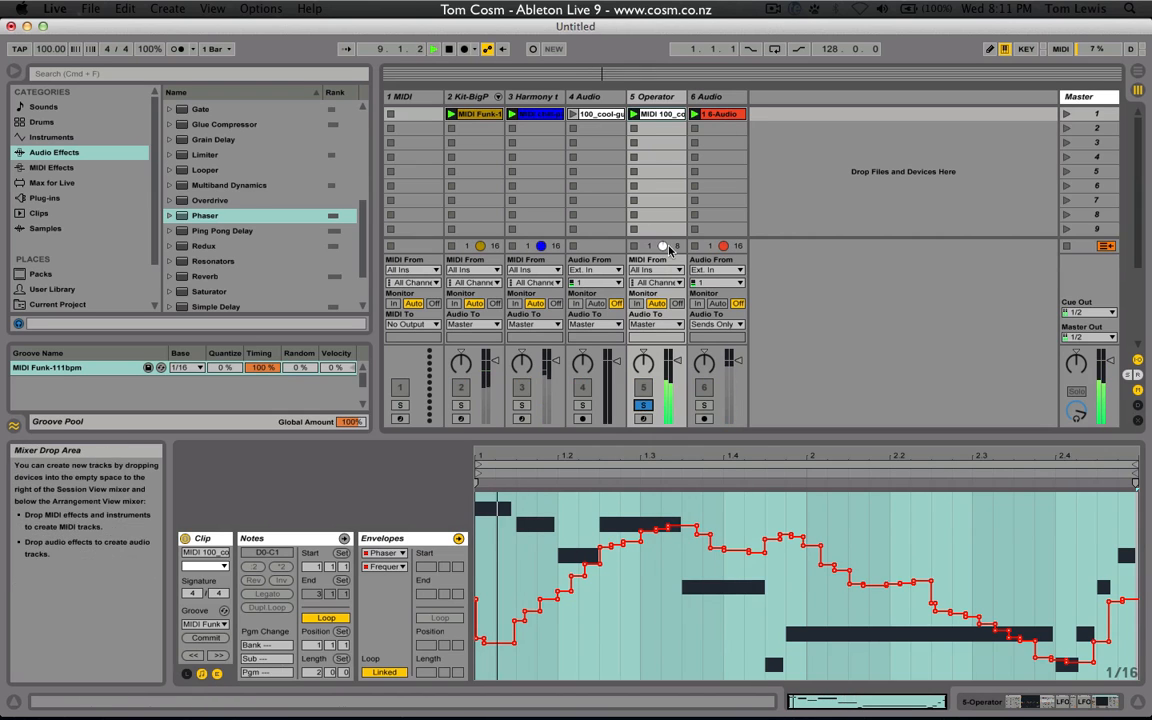
{"action": "left_click", "coordinate": [656, 97]}
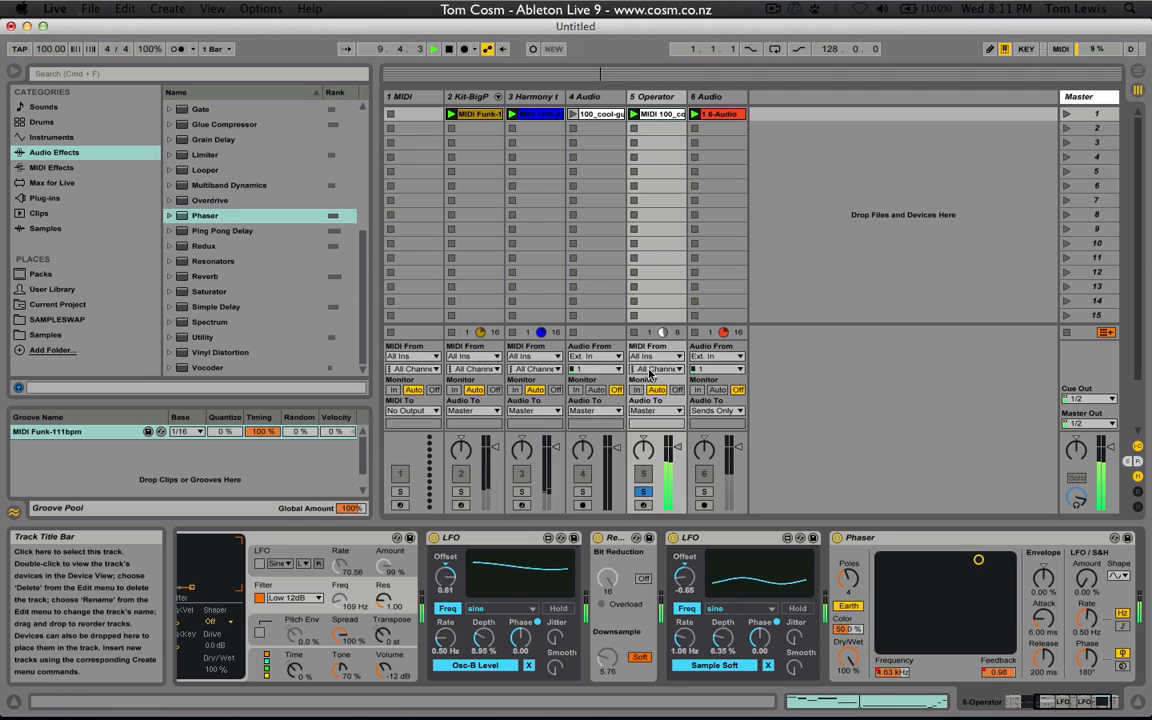
Add an EQ Eight after the Phaser on the Operator track and play the track briefly to check its spectrum display
{"action": "scroll", "coordinate": [281, 228], "scroll_direction": "up", "scroll_amount": 4}
{"action": "scroll", "coordinate": [282, 228], "scroll_direction": "up", "scroll_amount": 4}
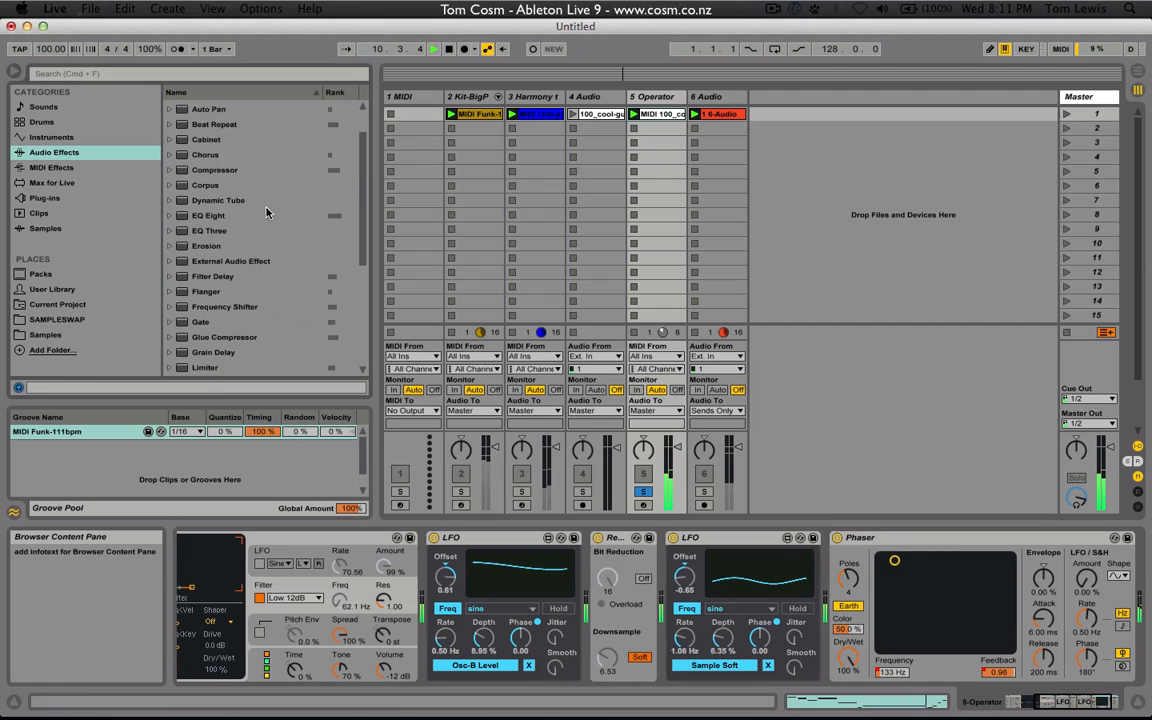
{"action": "key", "text": "space"}
{"action": "left_click", "coordinate": [208, 215]}
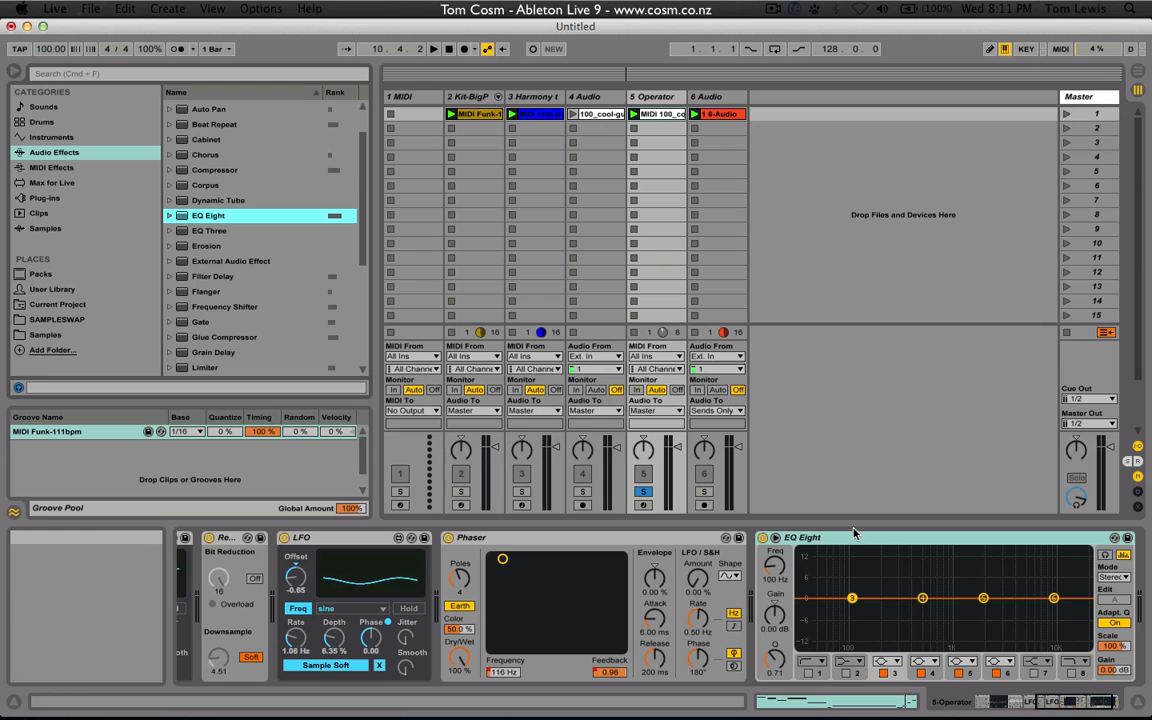
{"action": "key", "text": "space"}
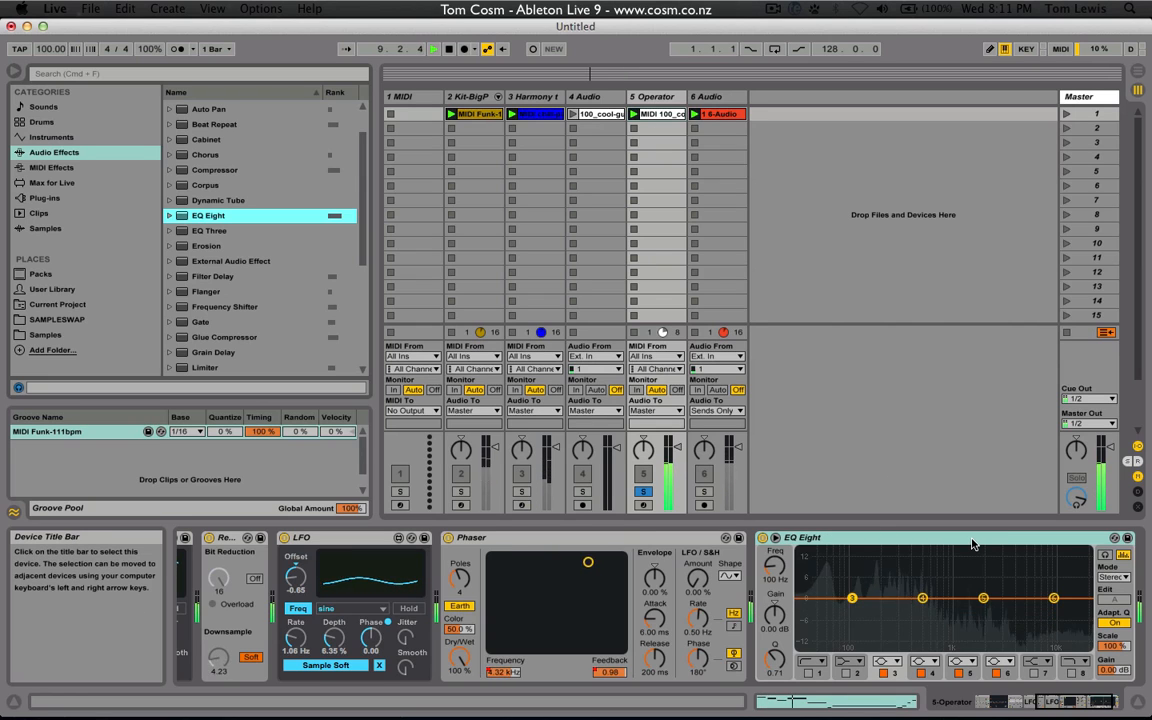
{"action": "key", "text": "space"}
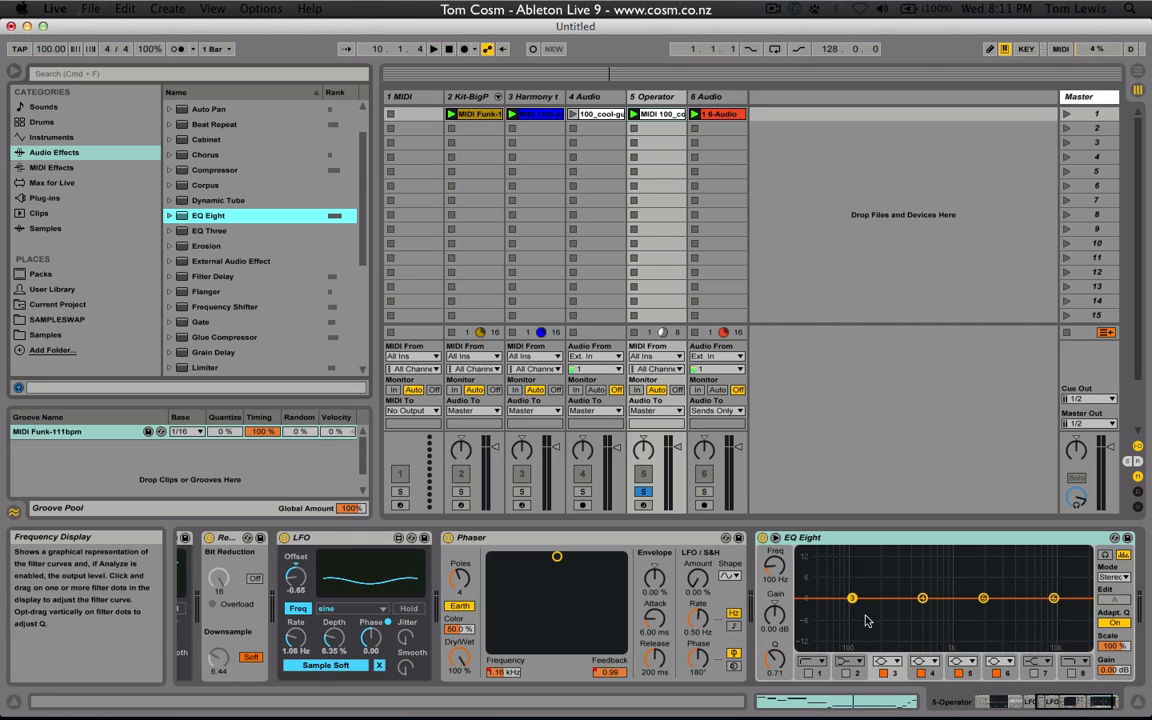
Boost EQ Eight band 4 to 15 dB at about 5.01 kHz during playback and expand the EQ's frequency display
{"action": "key", "text": "space"}
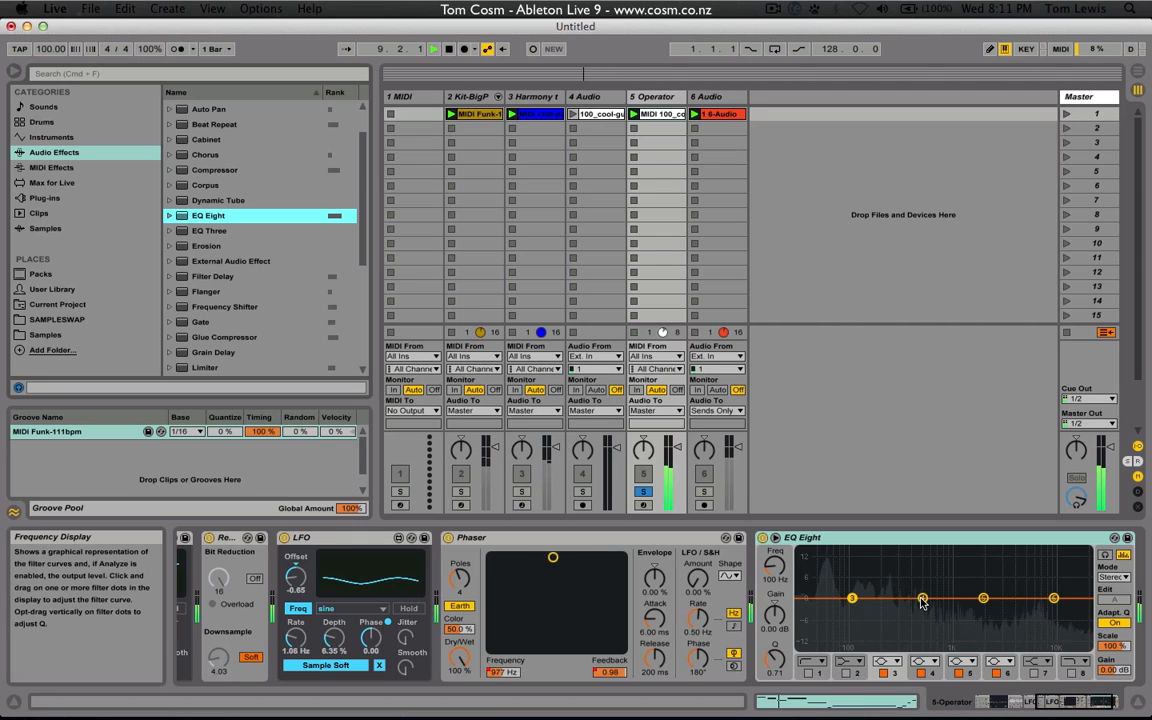
{"action": "left_click_drag", "start_coordinate": [922, 598], "coordinate": [1023, 550]}
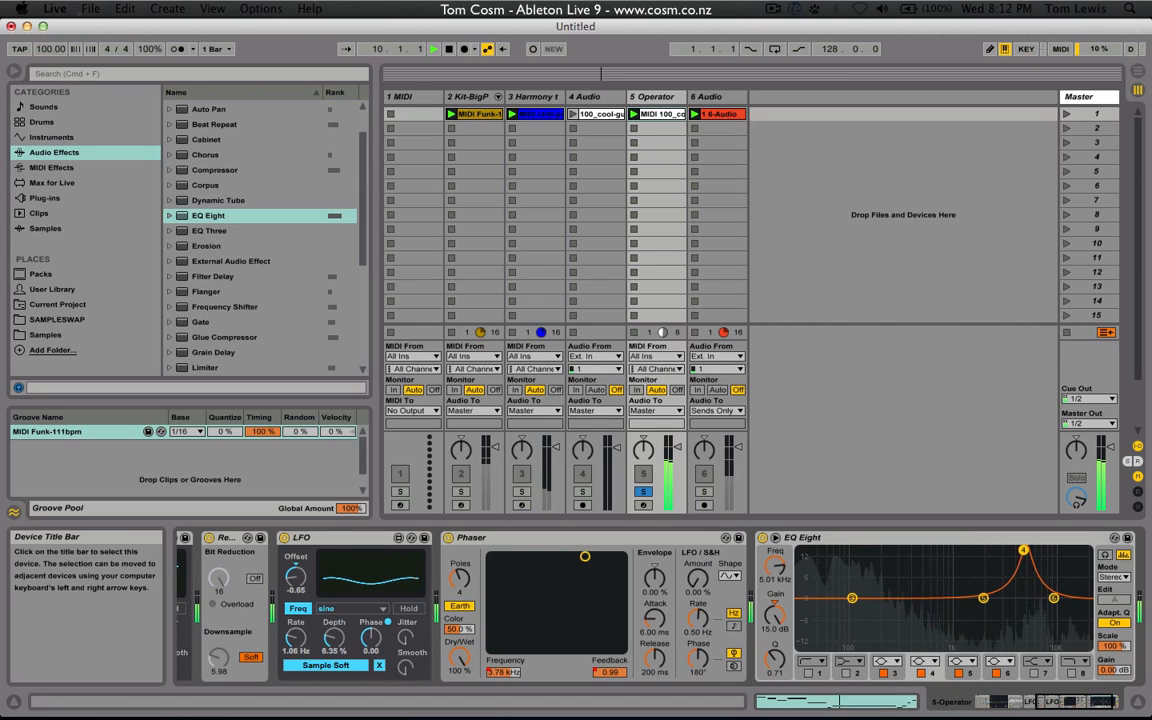
{"action": "left_click", "coordinate": [776, 539]}
{"action": "key", "text": "space"}
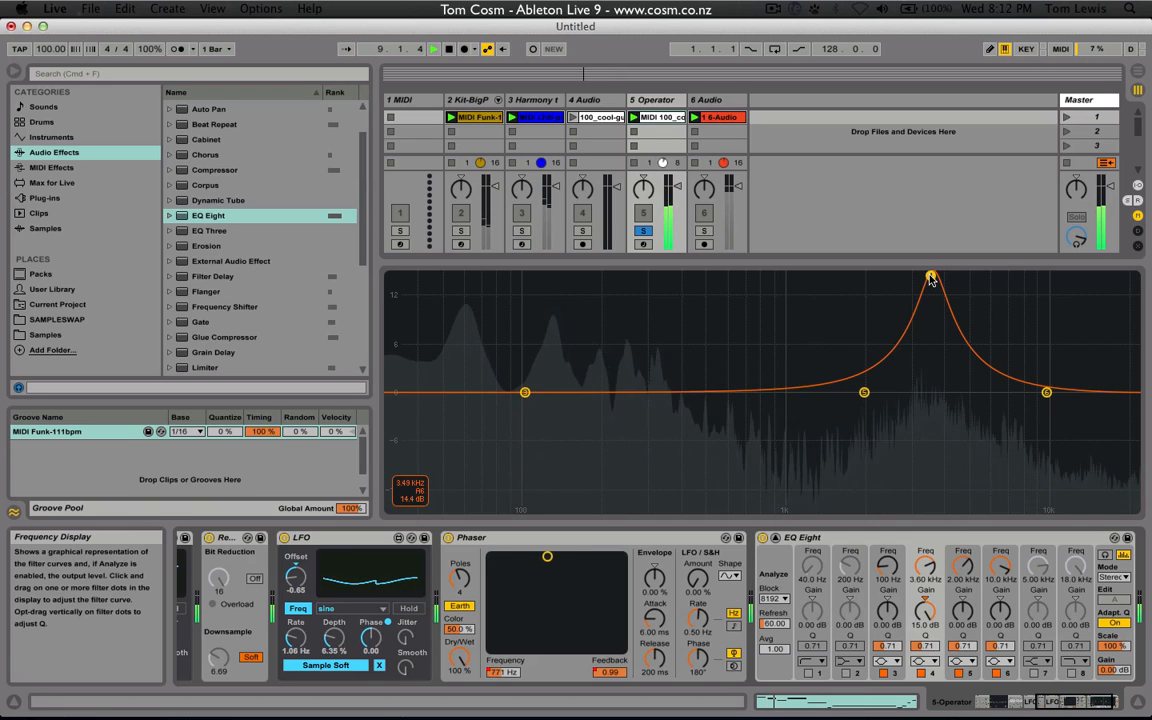
Sweep band 4 to about 1.56 kHz with 14.7 dB gain, and toggle Adaptive Q off and on again
{"action": "left_click_drag", "start_coordinate": [931, 275], "coordinate": [931, 392]}
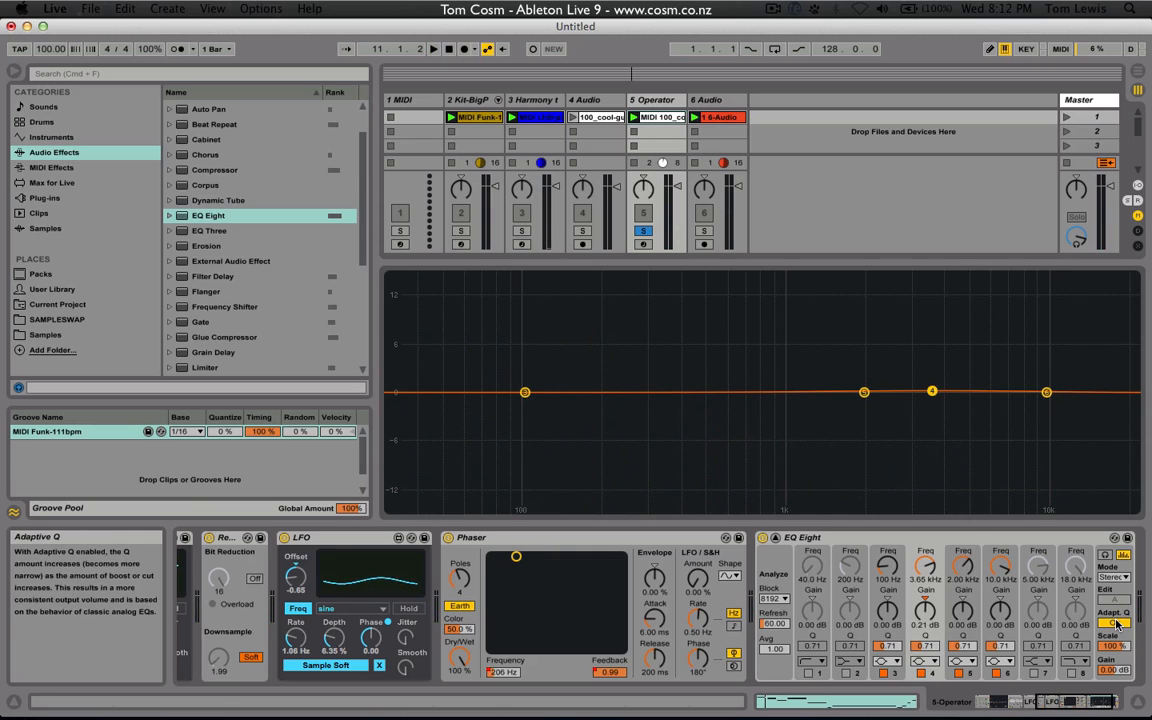
{"action": "left_click_drag", "start_coordinate": [932, 391], "coordinate": [836, 278]}
{"action": "left_click", "coordinate": [1113, 622]}
{"action": "left_click", "coordinate": [1113, 622]}
{"action": "key", "text": "space"}
{"action": "key", "text": "space"}
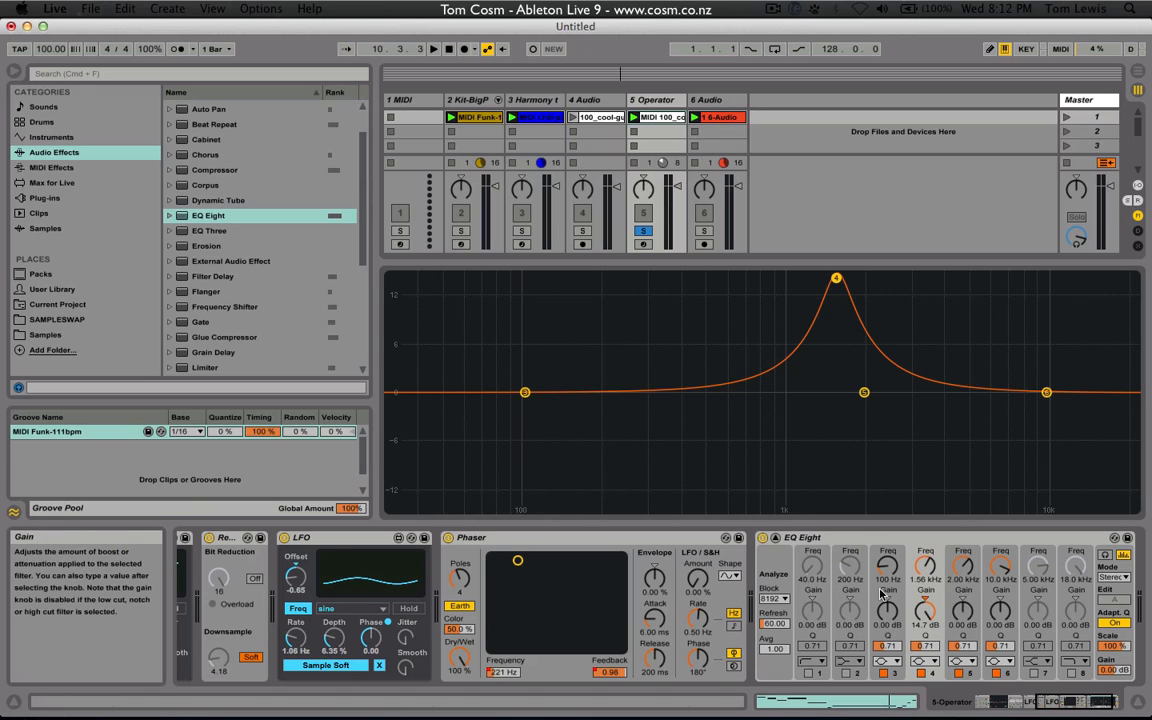
Try EQ Eight band 3 as a steep low cut, a steep high cut, and a steep low cut again
{"action": "left_click", "coordinate": [894, 665]}
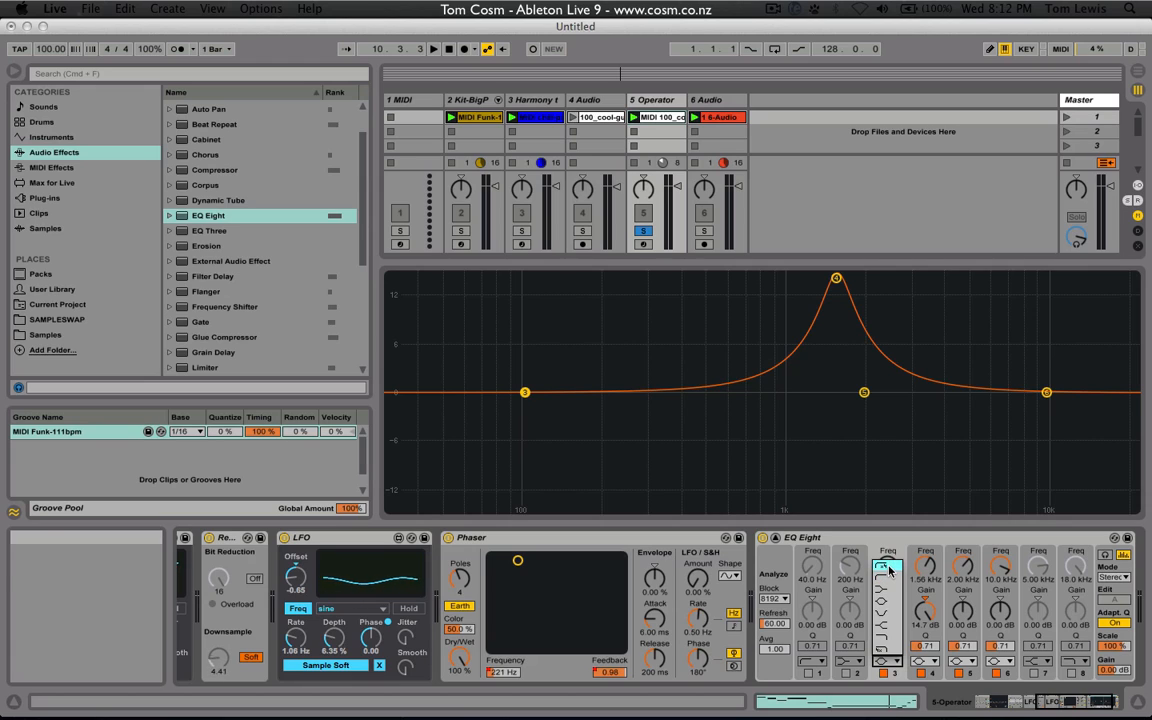
{"action": "left_click", "coordinate": [889, 569]}
{"action": "left_click", "coordinate": [889, 662]}
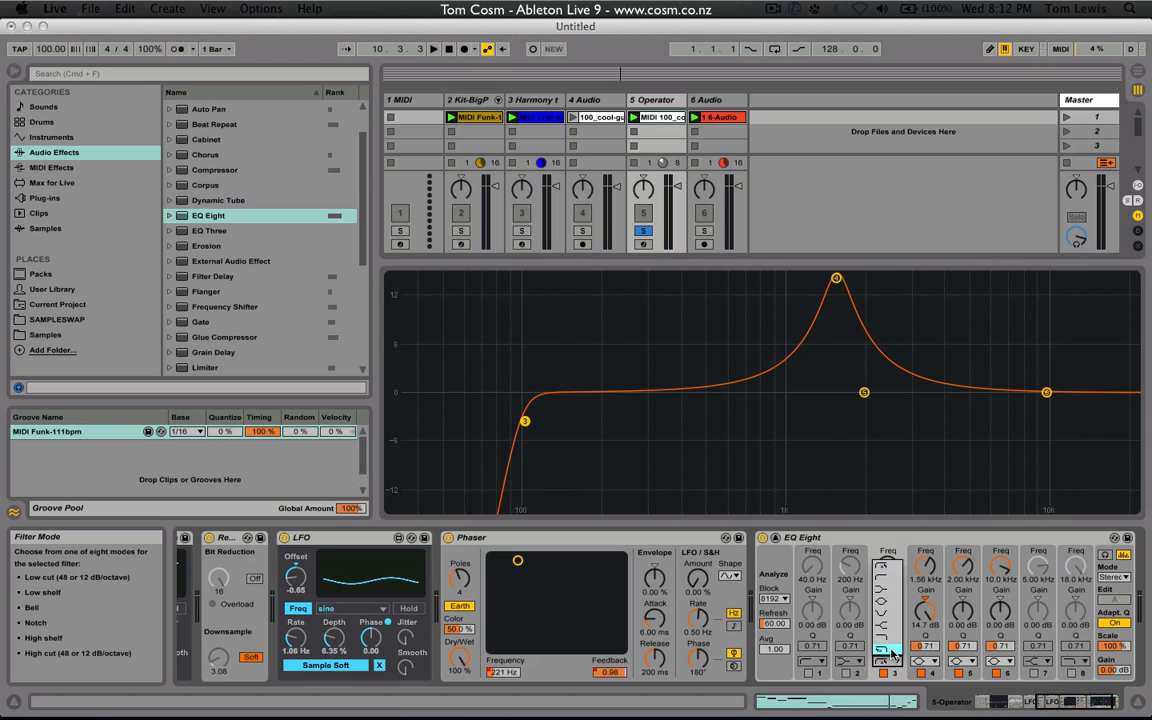
{"action": "left_click", "coordinate": [889, 649]}
{"action": "left_click", "coordinate": [889, 665]}
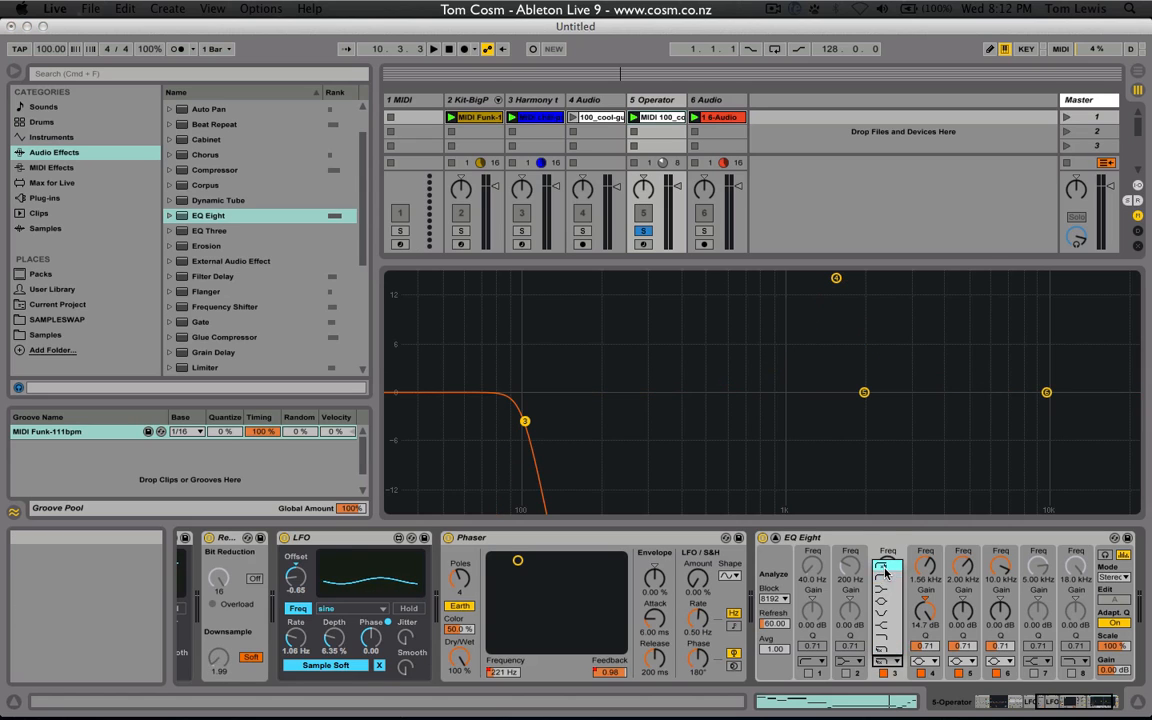
{"action": "left_click", "coordinate": [889, 569]}
Adjust band 3 to about 99.1 Hz with a Q of 0.55 and change its filter mode to bell
{"action": "mouse_move", "coordinate": [529, 428]}
{"action": "left_mouse_down"}
{"action": "mouse_move", "coordinate": [542, 414]}
{"action": "mouse_move", "coordinate": [658, 411]}
{"action": "mouse_move", "coordinate": [581, 391]}
{"action": "mouse_move", "coordinate": [471, 419]}
{"action": "mouse_move", "coordinate": [524, 432]}
{"action": "left_mouse_up"}
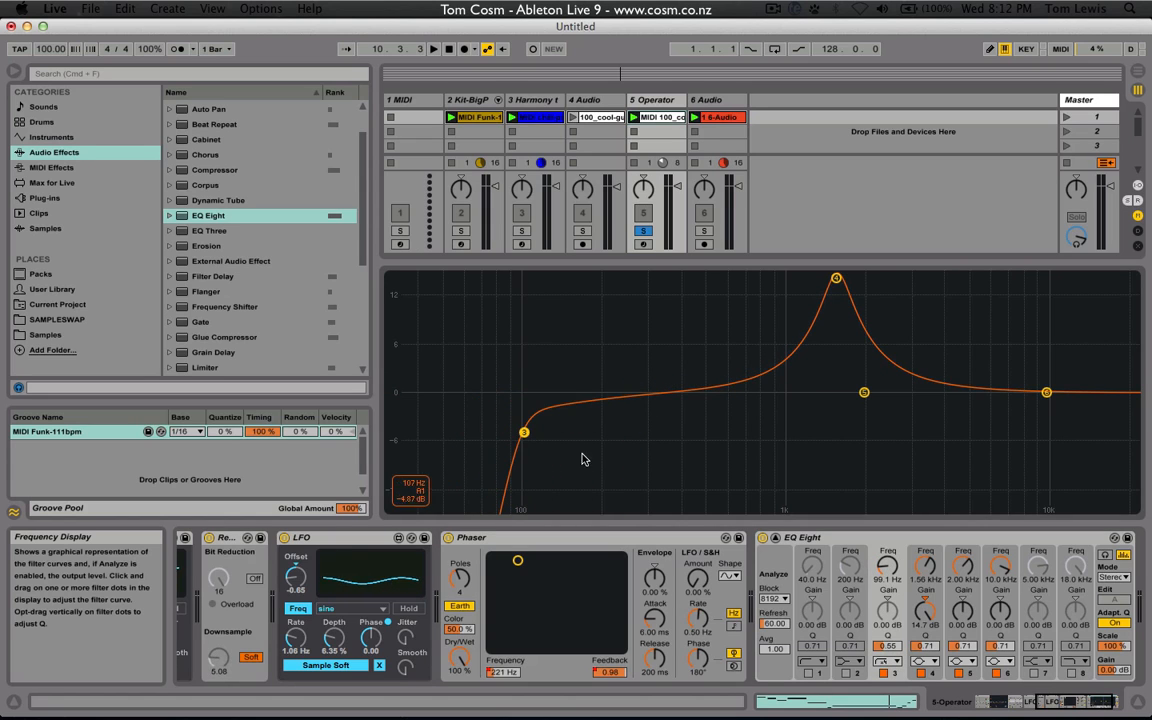
{"action": "left_click", "coordinate": [889, 662]}
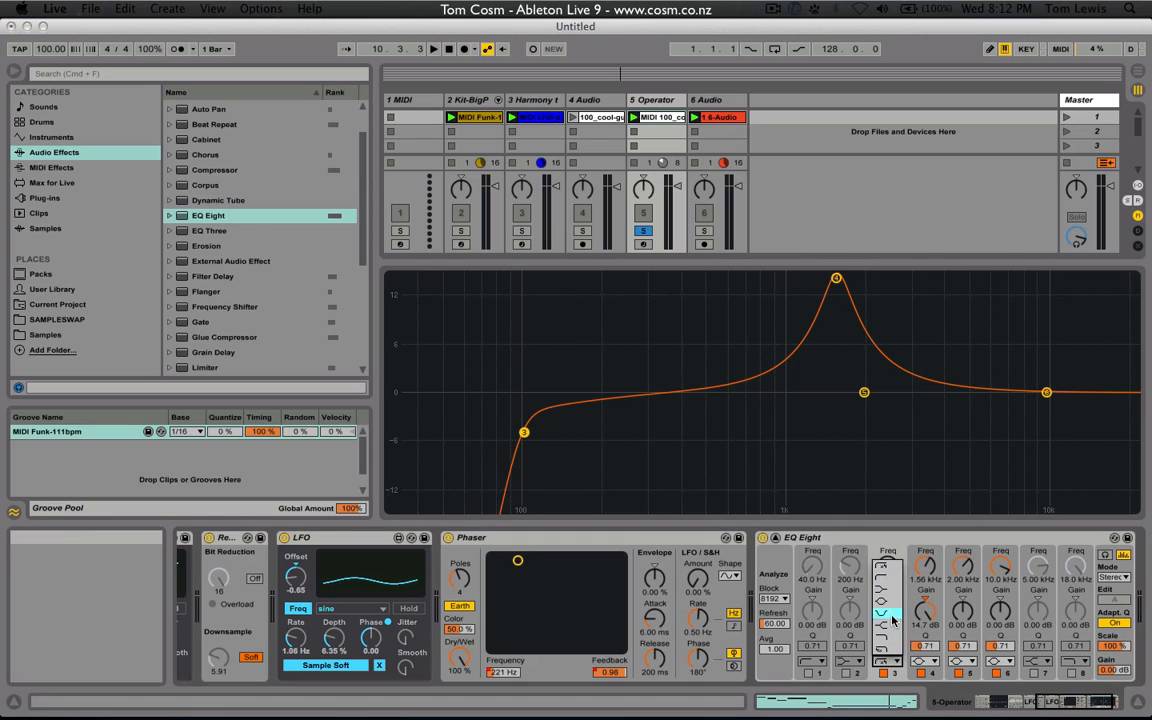
{"action": "left_click", "coordinate": [896, 602]}
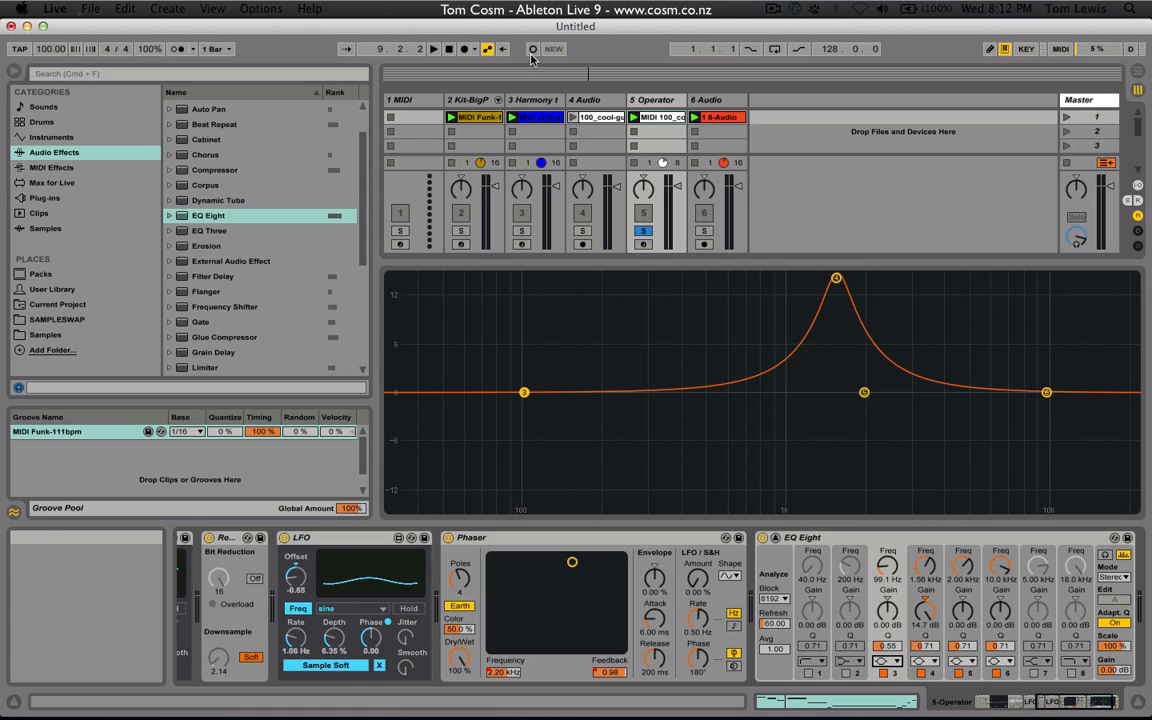
Place band 4 at about 2.89 kHz and 8.01 dB, session-record frequency and gain sweeps of bands 4 and 5, and stop playback
{"action": "left_click_drag", "start_coordinate": [836, 278], "coordinate": [905, 330]}
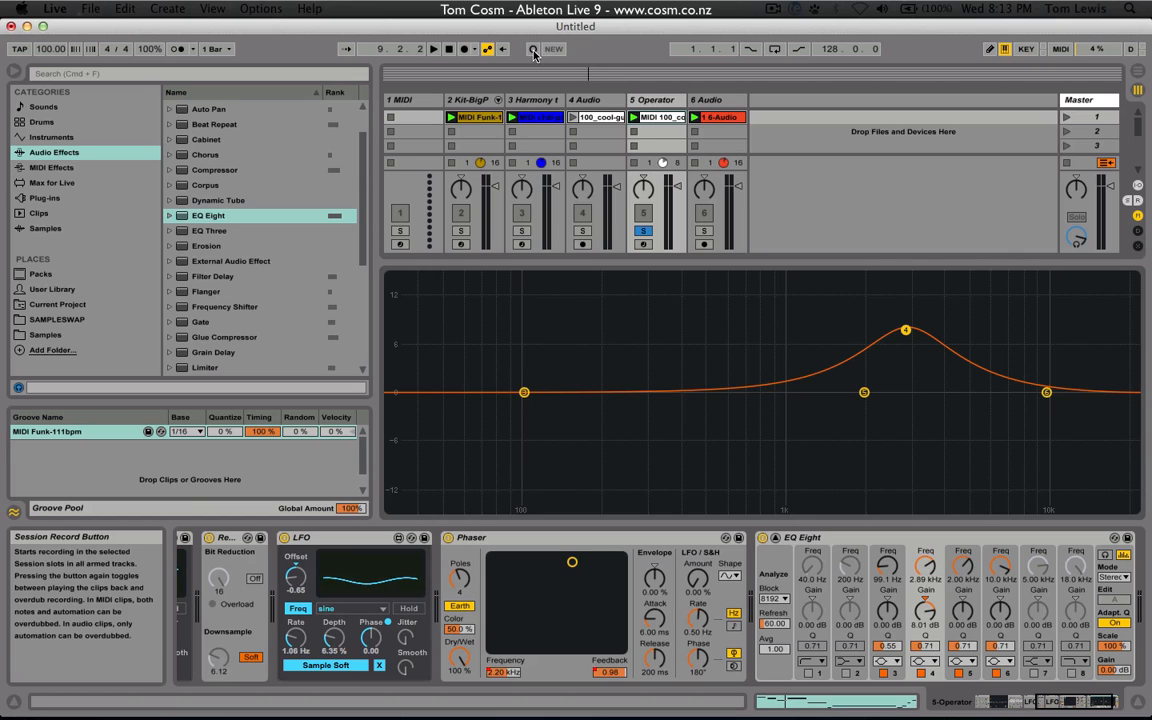
{"action": "key", "text": "space"}
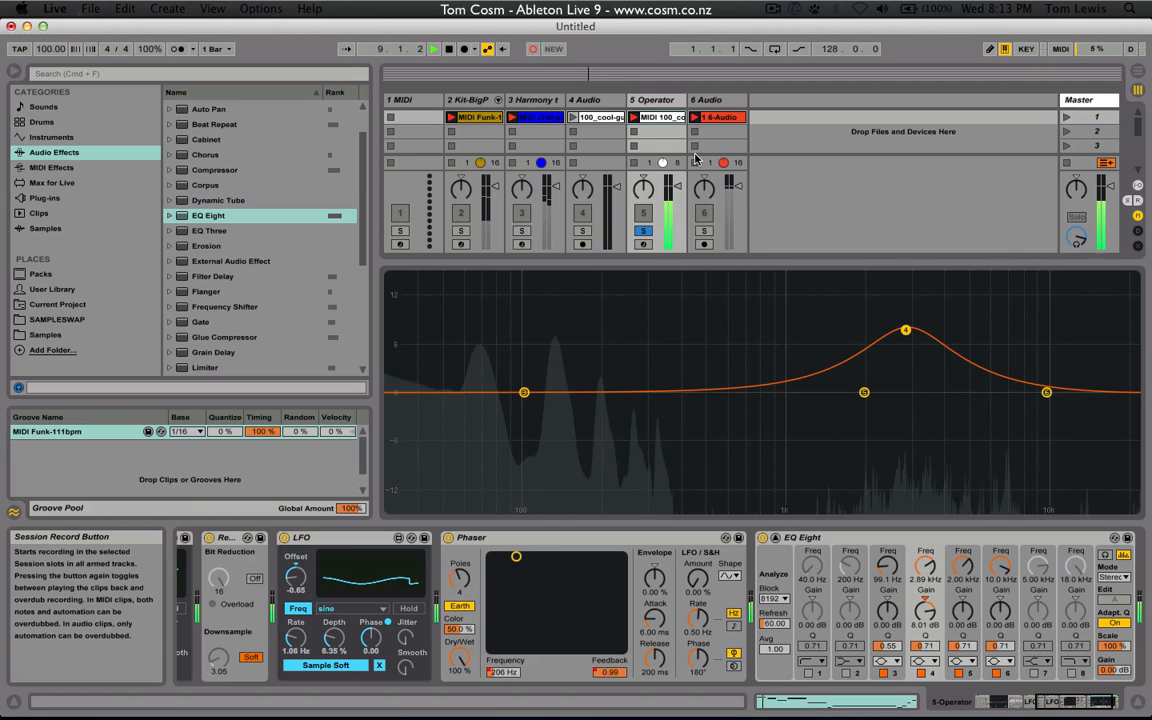
{"action": "left_click_drag", "start_coordinate": [905, 330], "coordinate": [1023, 284]}
{"action": "left_click_drag", "start_coordinate": [864, 392], "coordinate": [684, 470]}
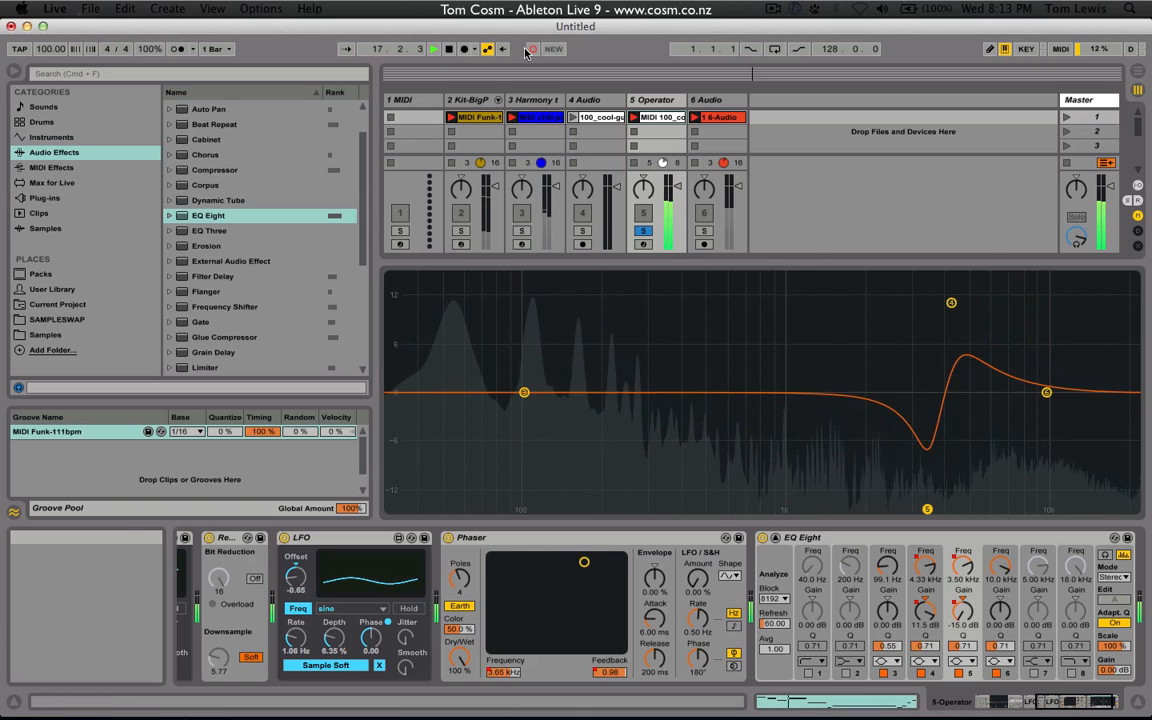
{"action": "key", "text": "space"}
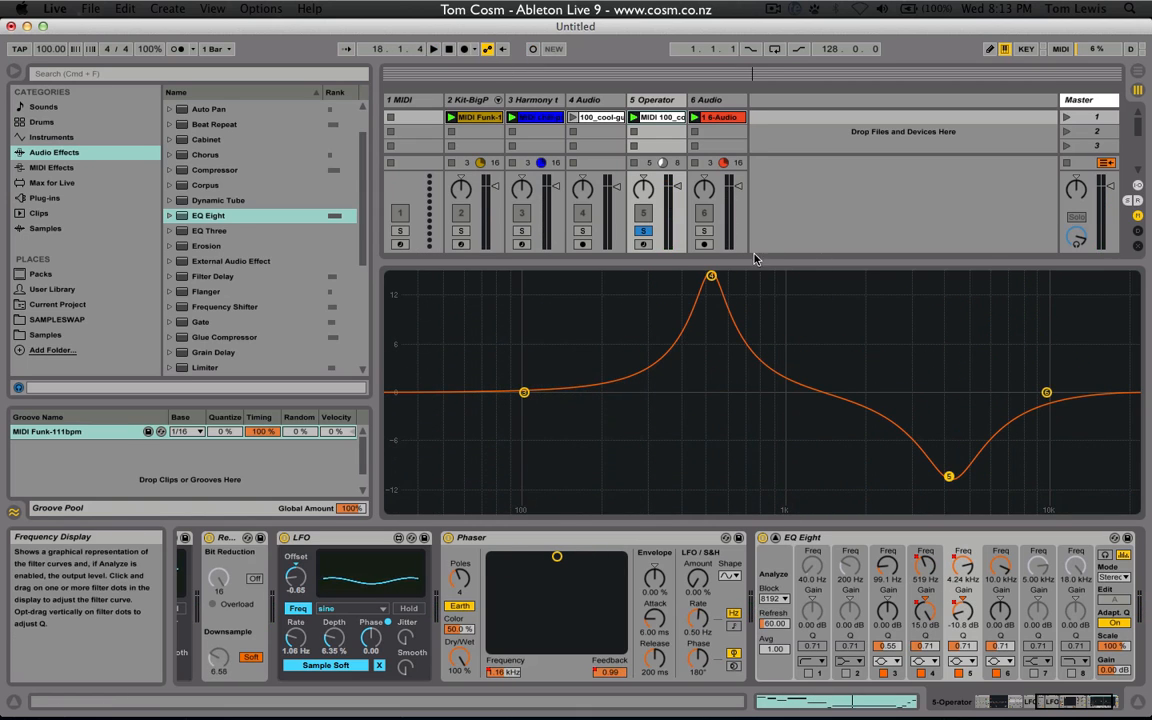
Override band 4's automation at about 655 Hz and 14.7 dB, play the clip, and enable EQ Eight's audition mode
{"action": "left_click_drag", "start_coordinate": [712, 281], "coordinate": [721, 279]}
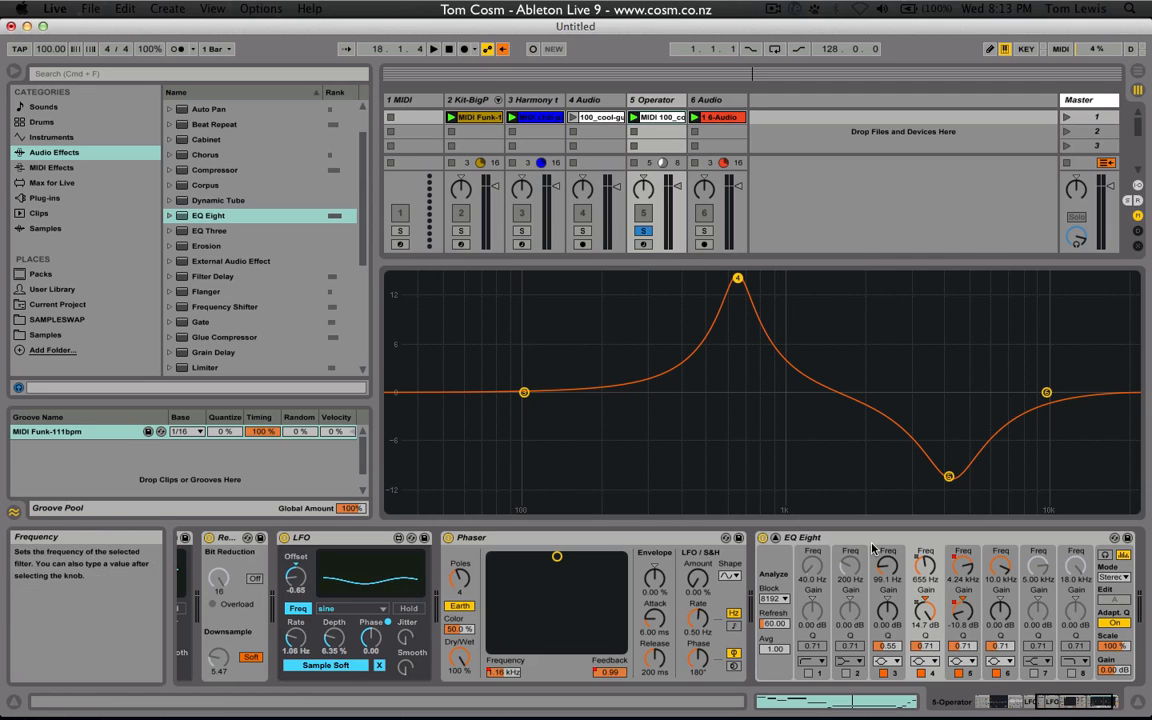
{"action": "key", "text": "space"}
{"action": "key", "text": "space"}
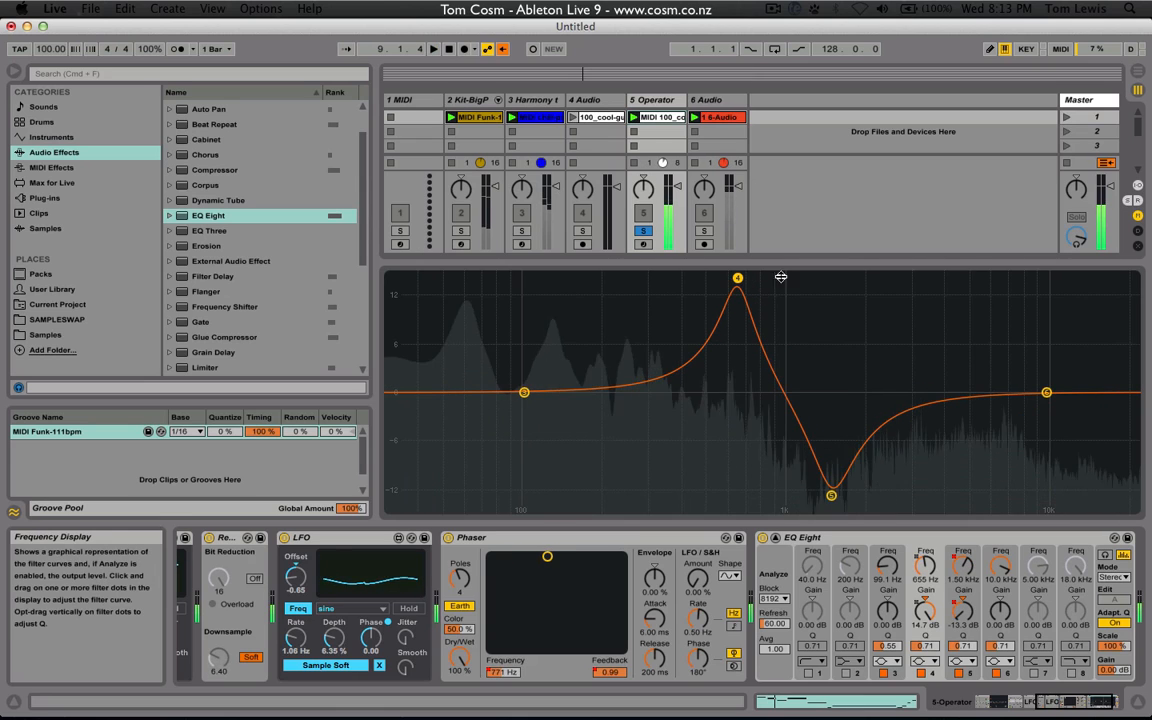
{"action": "left_click", "coordinate": [1104, 556]}
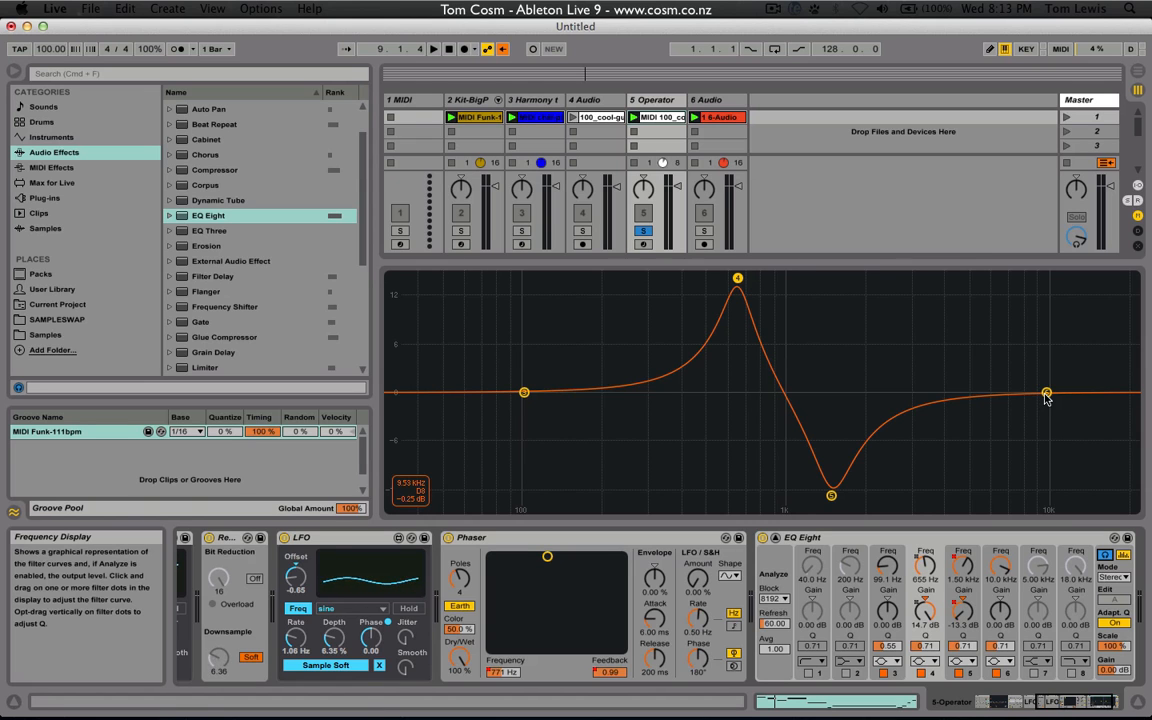
Set EQ Eight's band 6 to about 2.77 kHz with an 8.53 dB boost, then collapse the expanded curve display
{"action": "key", "text": "space"}
{"action": "left_click_drag", "start_coordinate": [1046, 396], "coordinate": [901, 326]}
{"action": "key", "text": "space"}
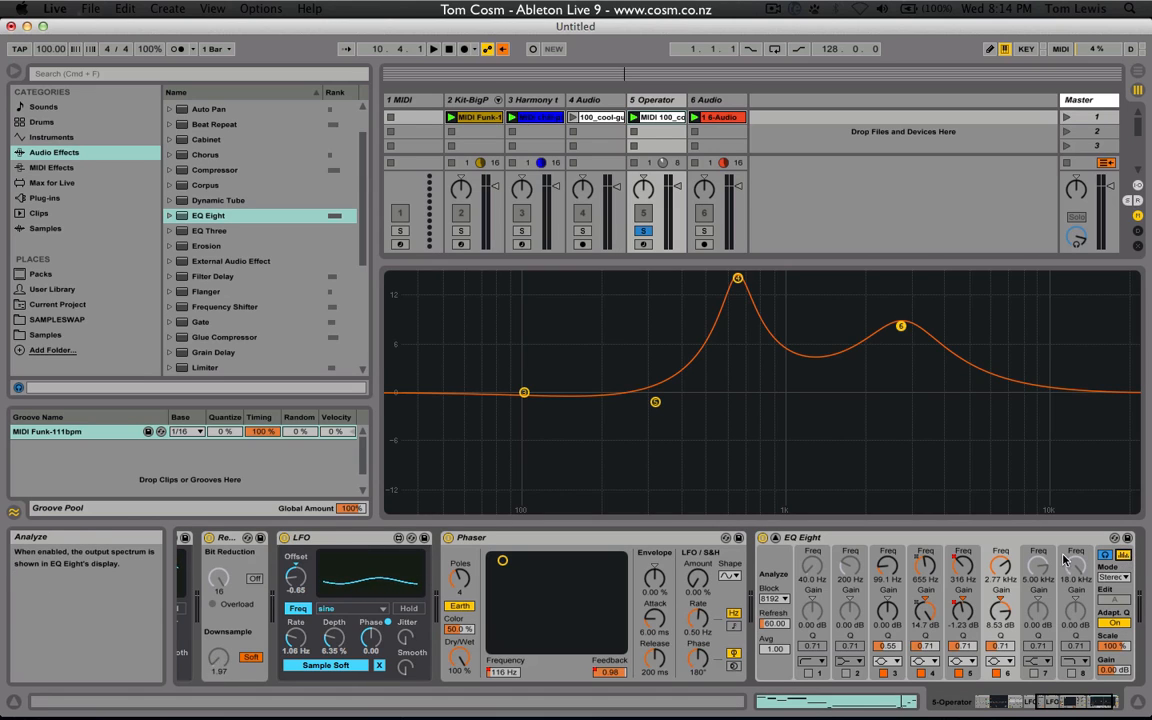
{"action": "left_click", "coordinate": [776, 539]}
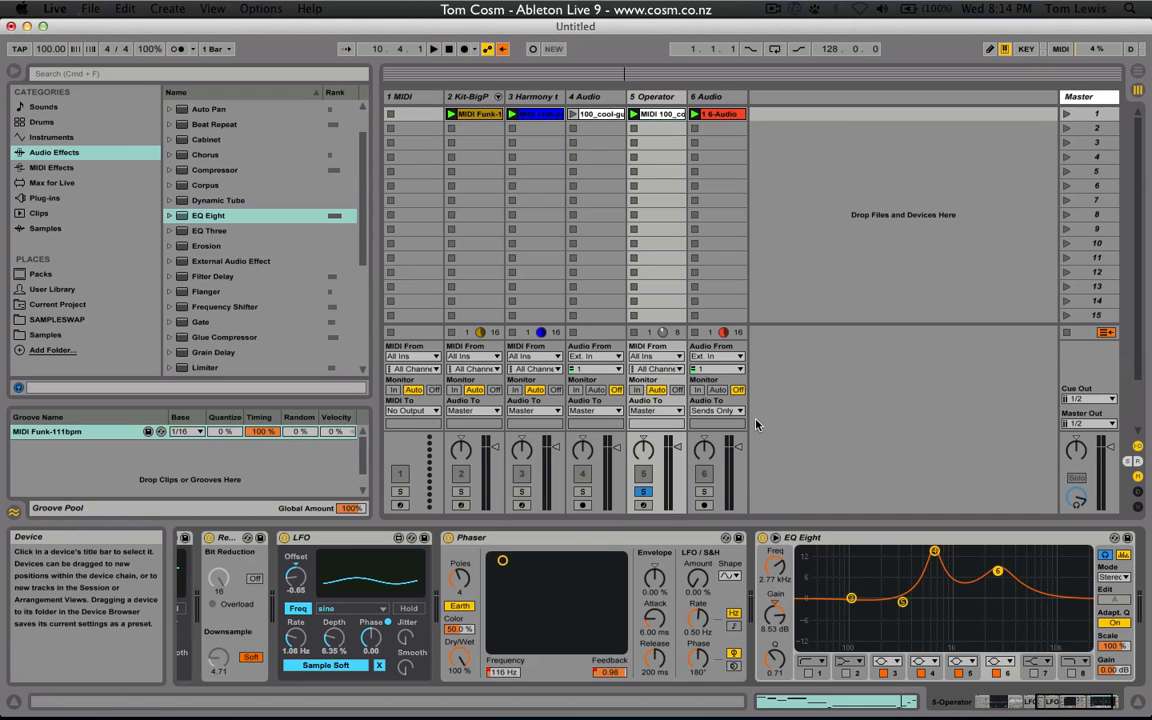
Unsolo the Operator track during playback and add a Compressor at the end of its device chain
{"action": "key", "text": "space"}
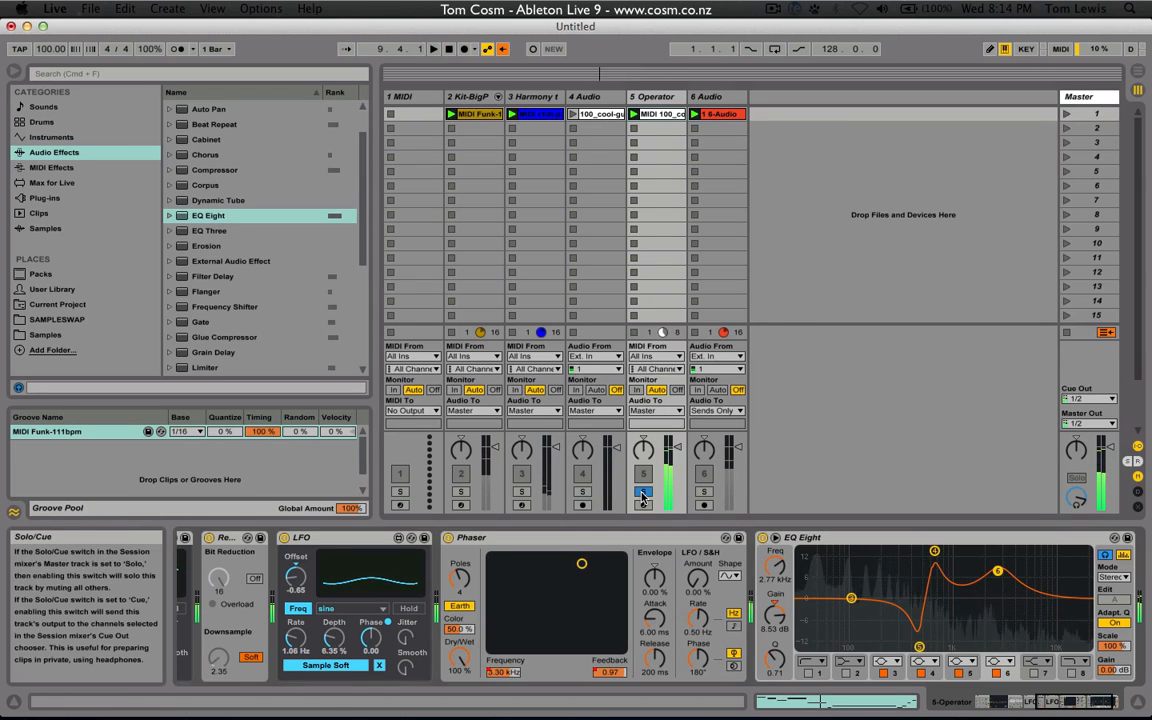
{"action": "left_click", "coordinate": [643, 493]}
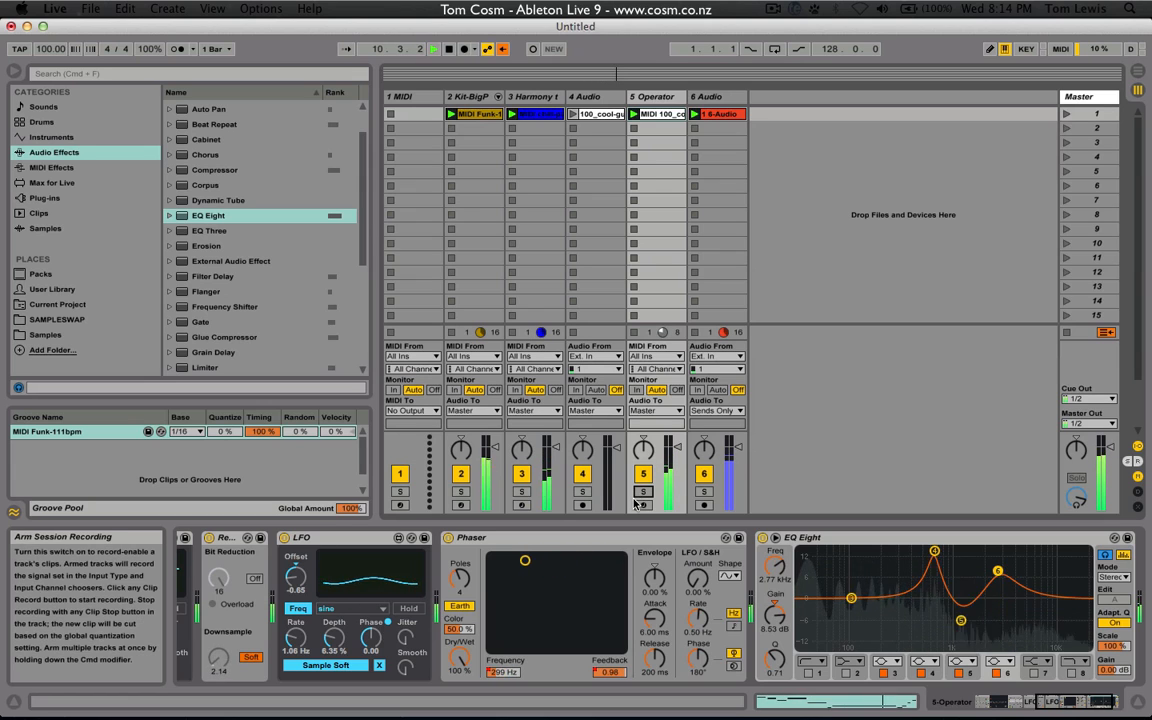
{"action": "left_click", "coordinate": [222, 171]}
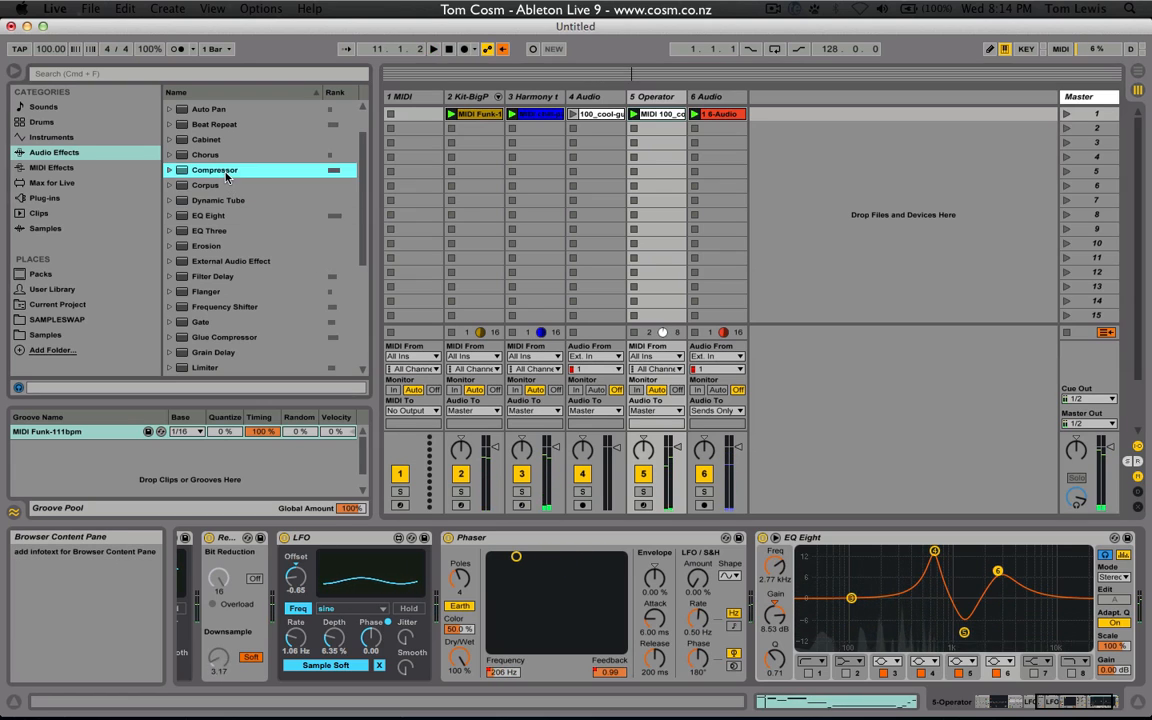
{"action": "double_click", "coordinate": [224, 172]}
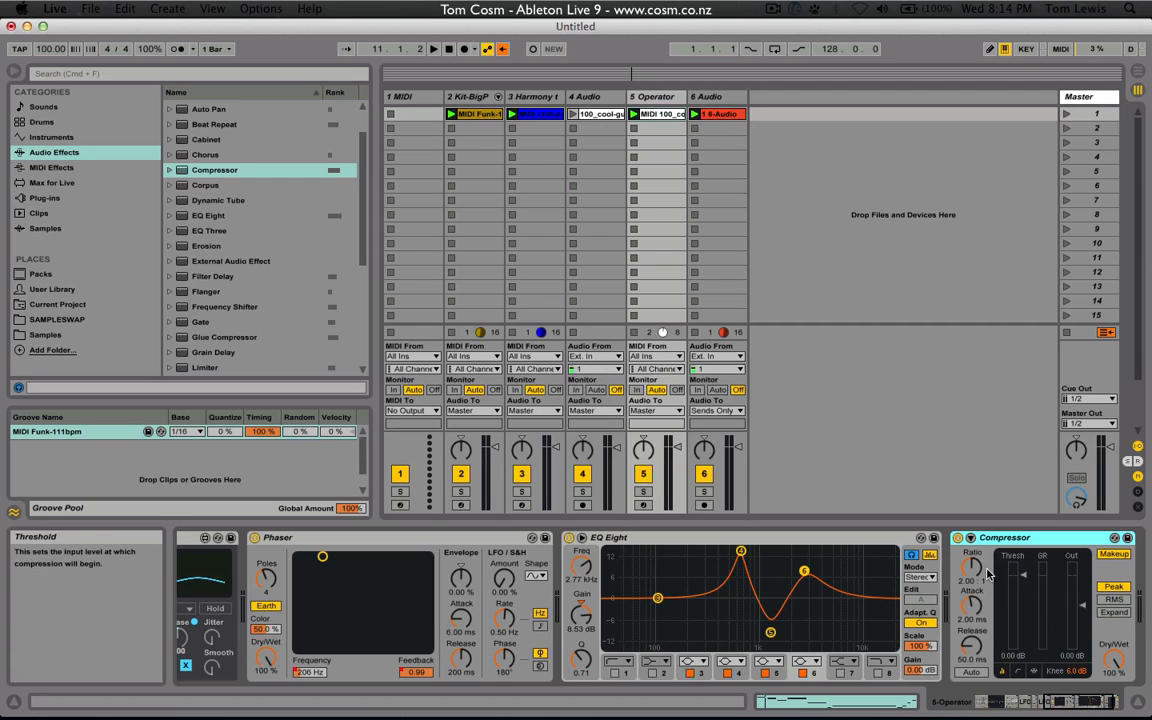
Enable the Compressor's sidechain with the Kit-BigPunchy track's Kick Felt BigPunchy Pre FX signal as its source
{"action": "left_click", "coordinate": [970, 538]}
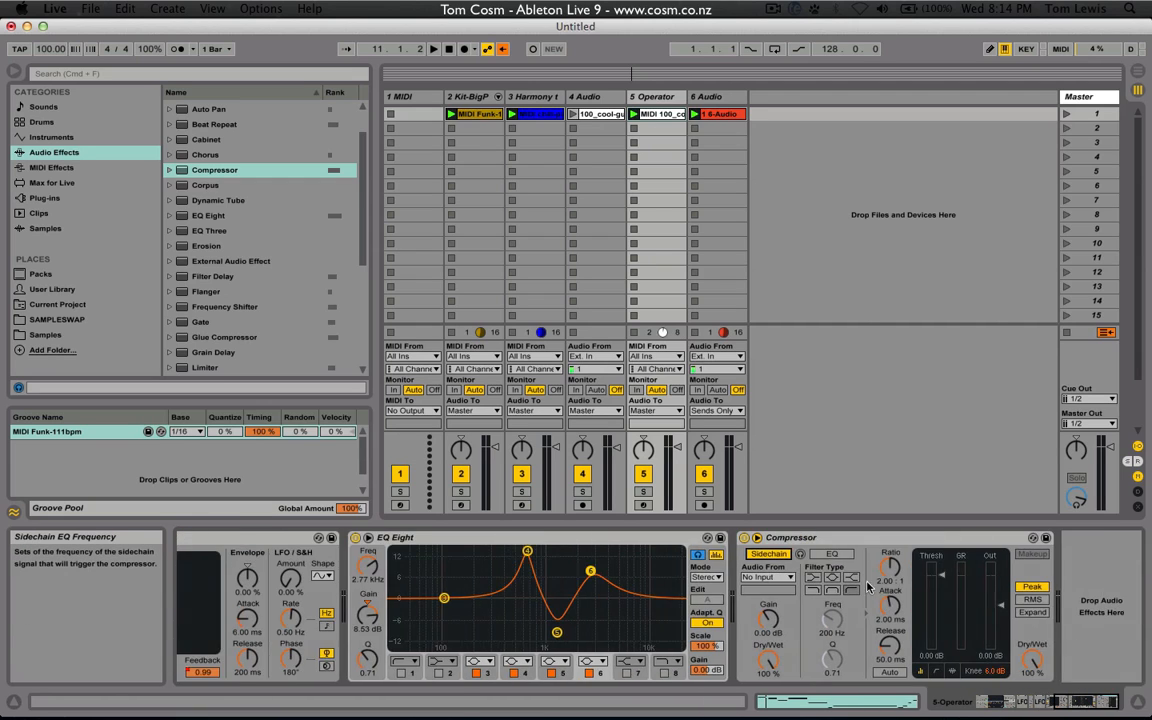
{"action": "left_click", "coordinate": [778, 578]}
{"action": "left_click", "coordinate": [773, 588]}
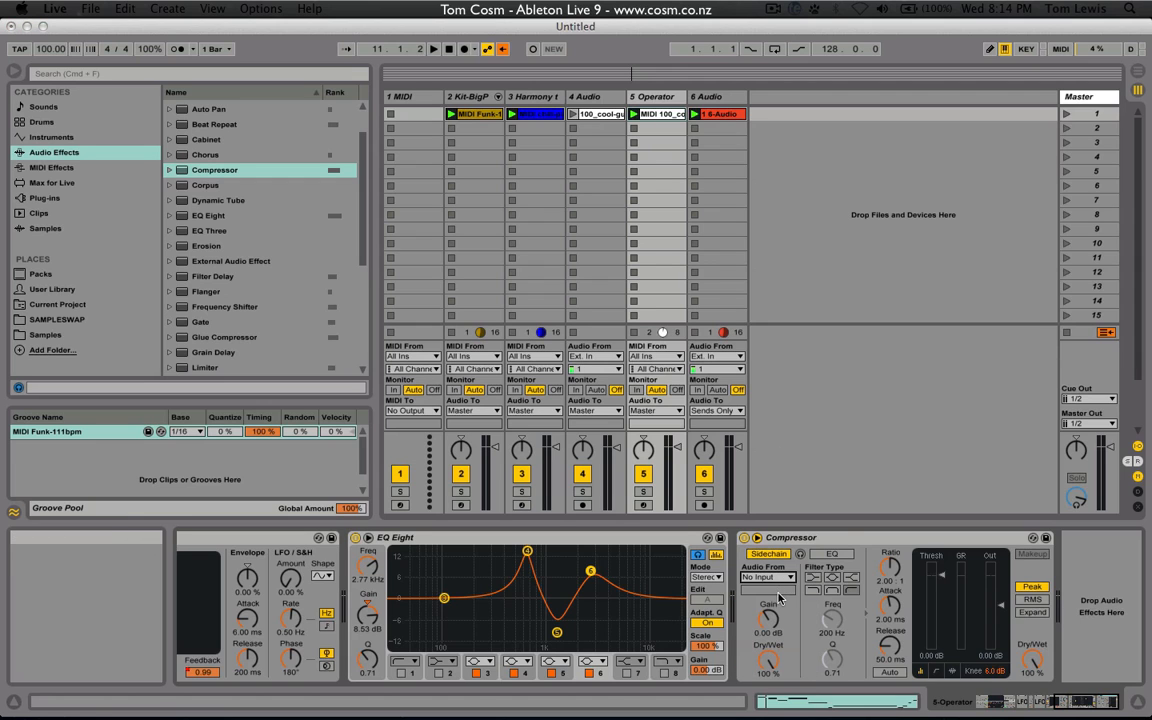
{"action": "left_click", "coordinate": [768, 590]}
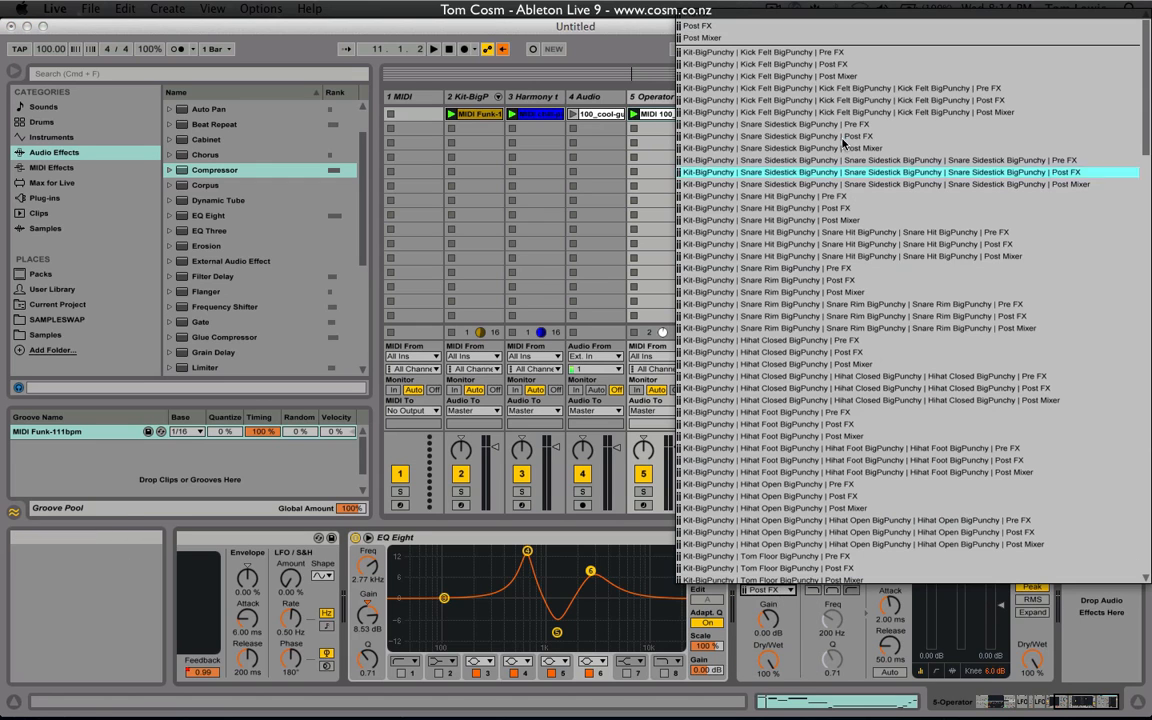
{"action": "left_click", "coordinate": [829, 53]}
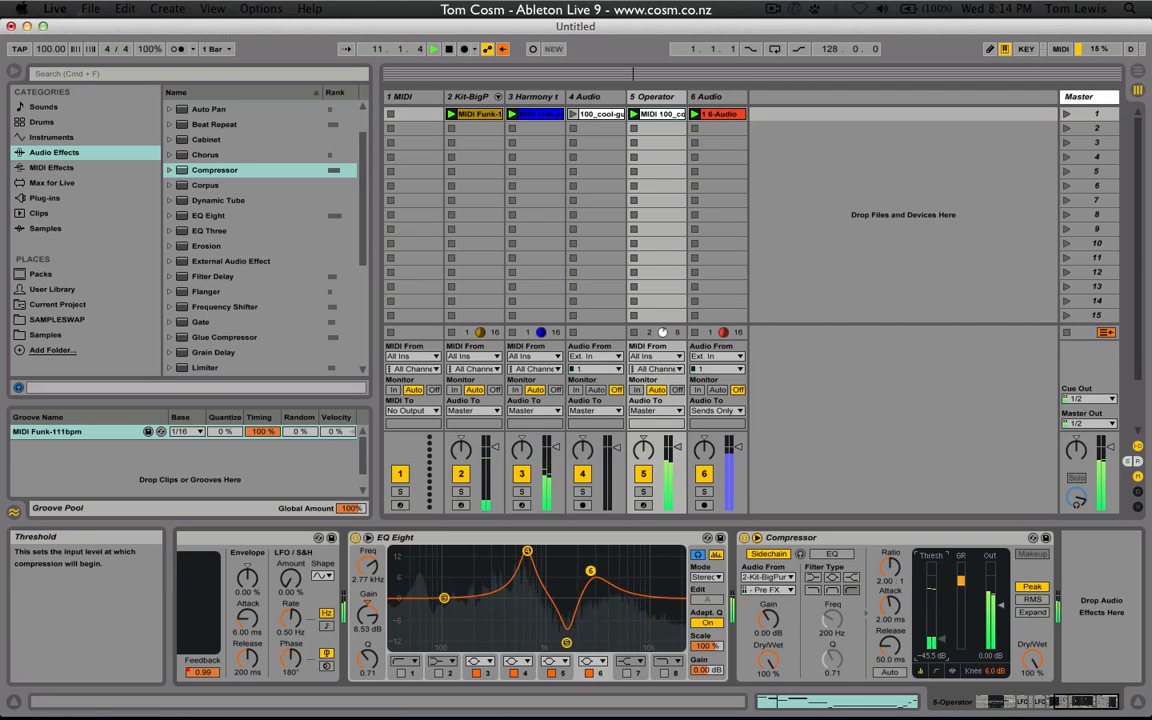
Show the Compressor's Gain Reduction View and, during playback, set its threshold to -43.9 dB and ratio to inf : 1
{"action": "left_click", "coordinate": [937, 671]}
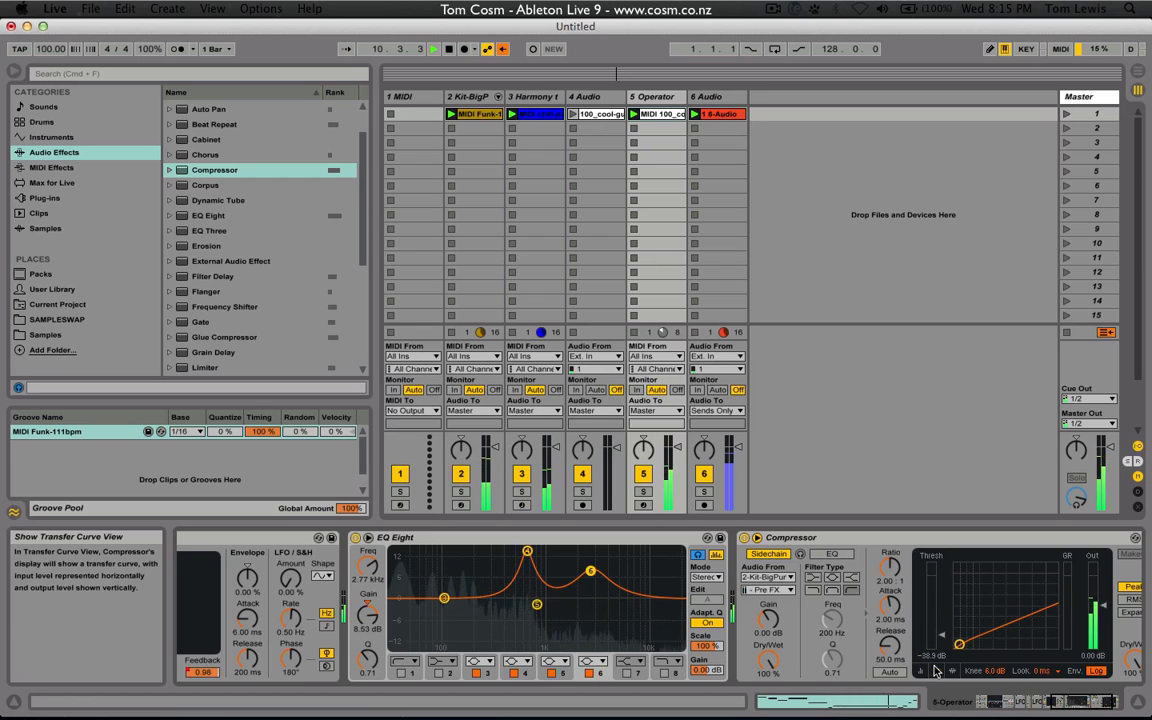
{"action": "left_click", "coordinate": [952, 671]}
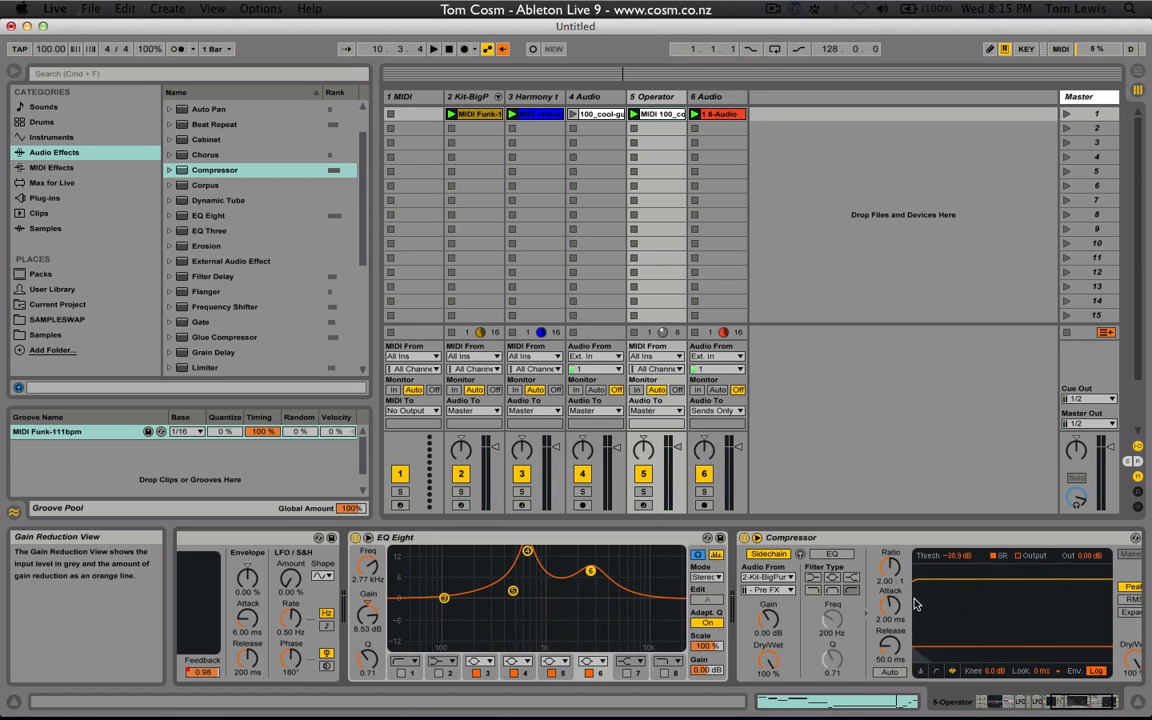
{"action": "key", "text": "space"}
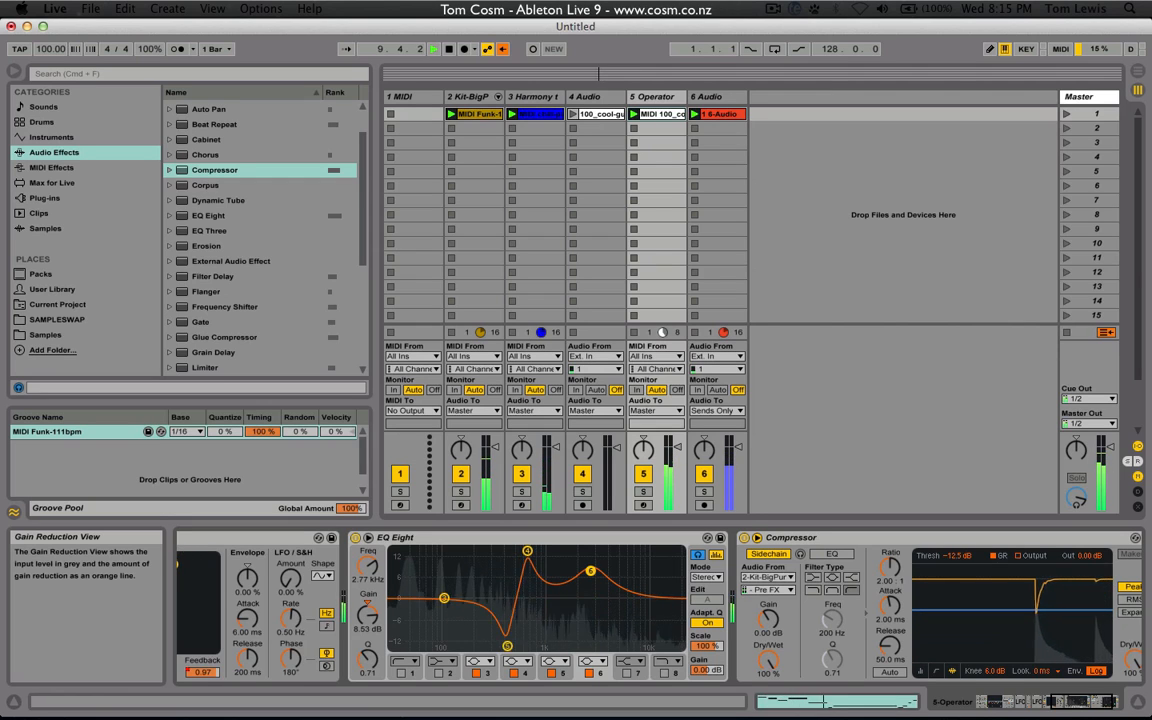
{"action": "key", "text": "space"}
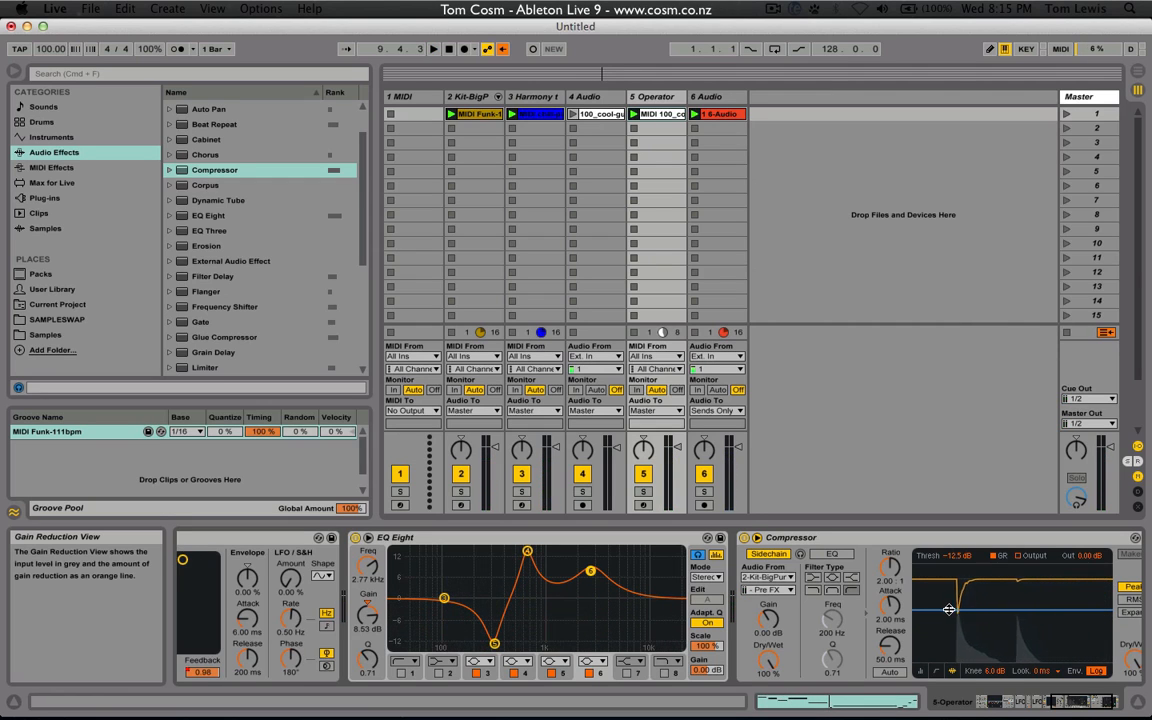
{"action": "key", "text": "space"}
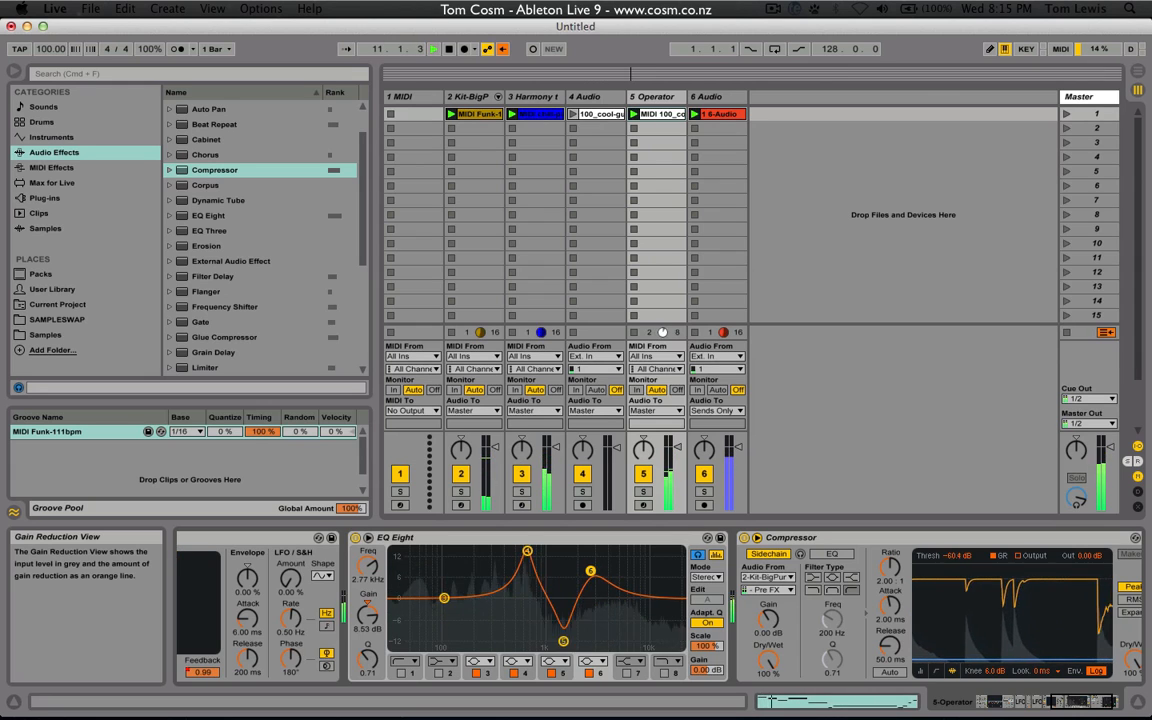
{"action": "left_click_drag", "start_coordinate": [946, 660], "coordinate": [946, 645]}
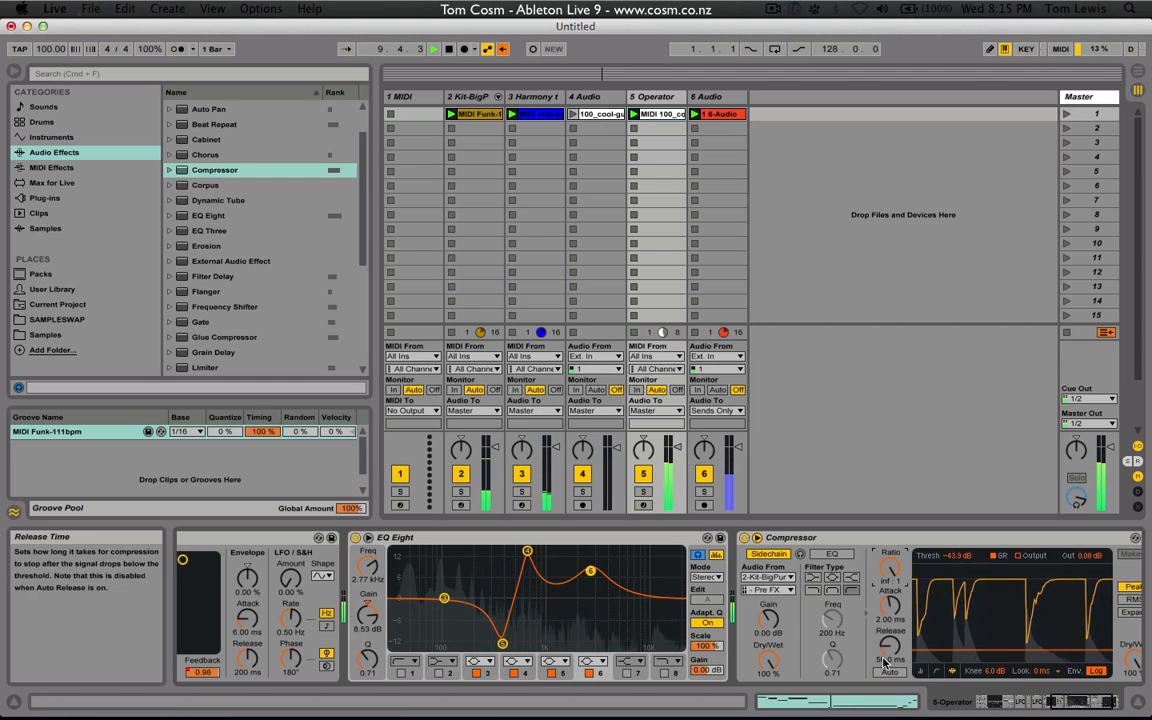
Set the Compressor's release to 98.7 ms and threshold to -45.5 dB, and return to its level meter view
{"action": "left_click_drag", "start_coordinate": [886, 651], "coordinate": [886, 596]}
{"action": "key", "text": "space"}
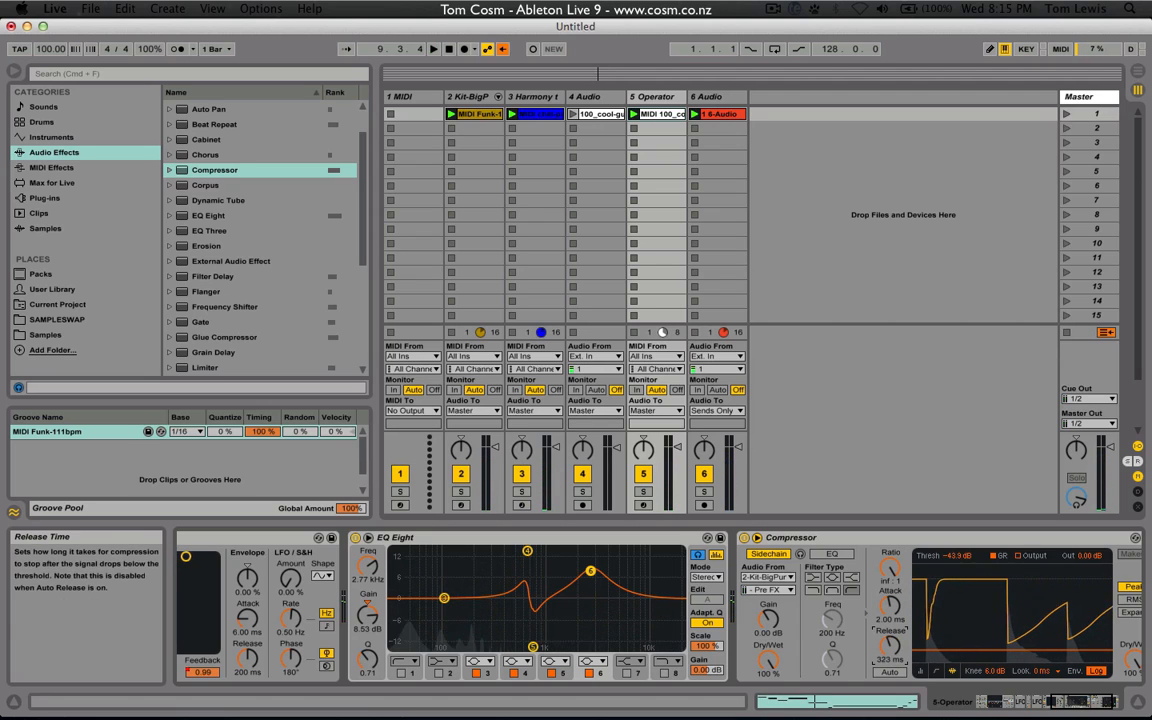
{"action": "left_click_drag", "start_coordinate": [888, 646], "coordinate": [888, 693]}
{"action": "left_click_drag", "start_coordinate": [952, 650], "coordinate": [952, 619]}
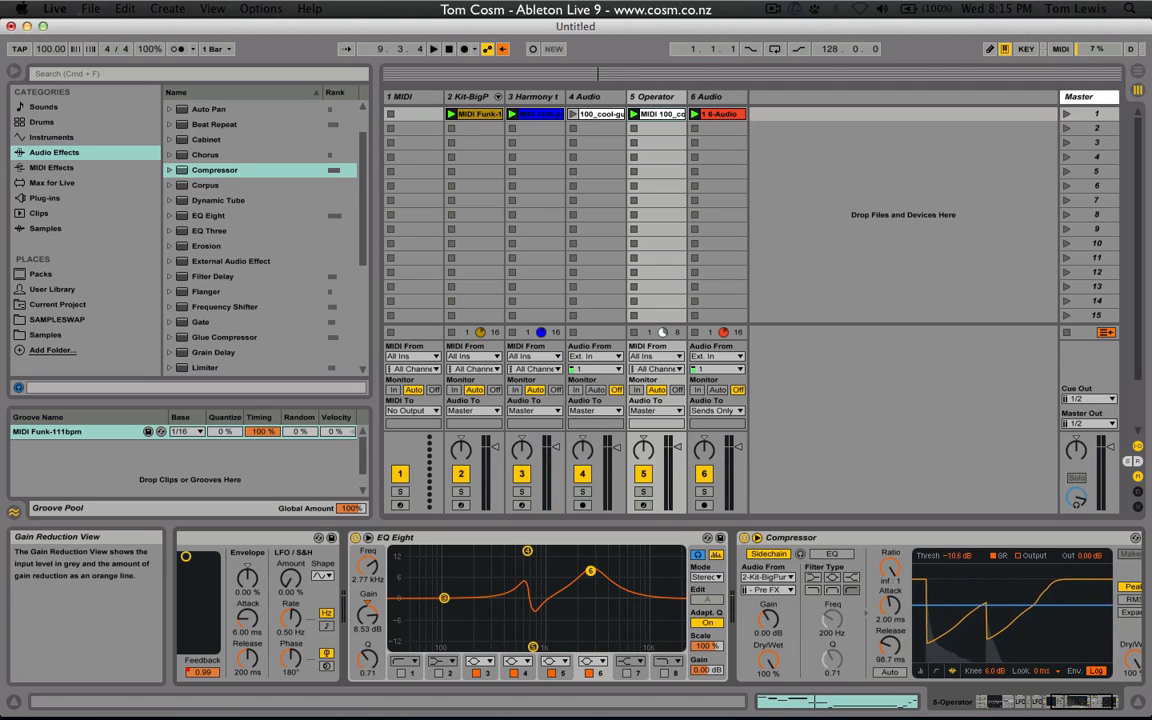
{"action": "left_click", "coordinate": [926, 673]}
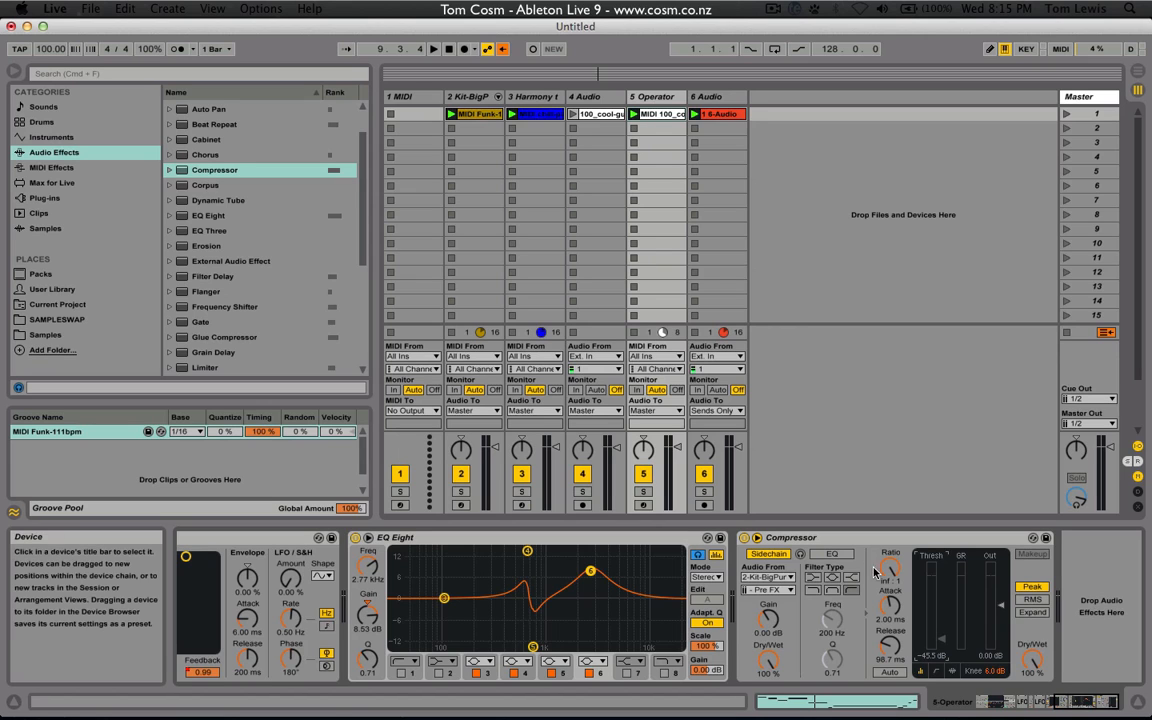
Fine-tune the Compressor during playback to a 33.9 ms release and a -37.6 dB threshold
{"action": "key", "text": "space"}
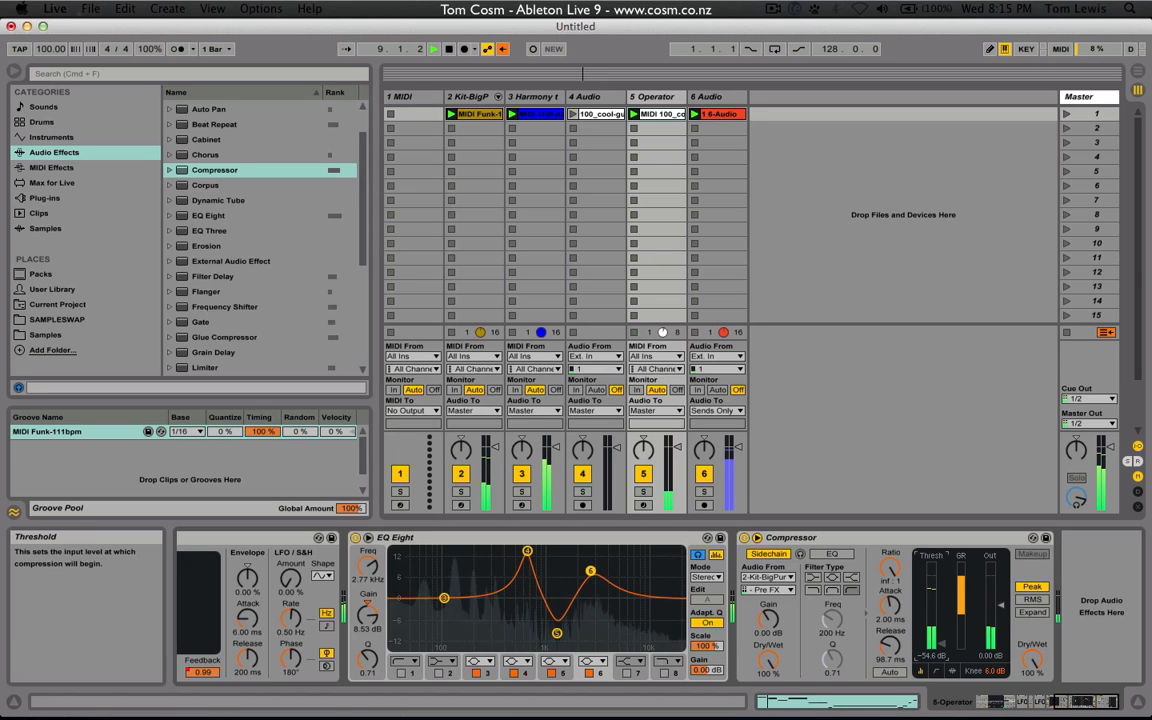
{"action": "left_click_drag", "start_coordinate": [887, 651], "coordinate": [887, 671]}
{"action": "left_click_drag", "start_coordinate": [940, 630], "coordinate": [940, 635]}
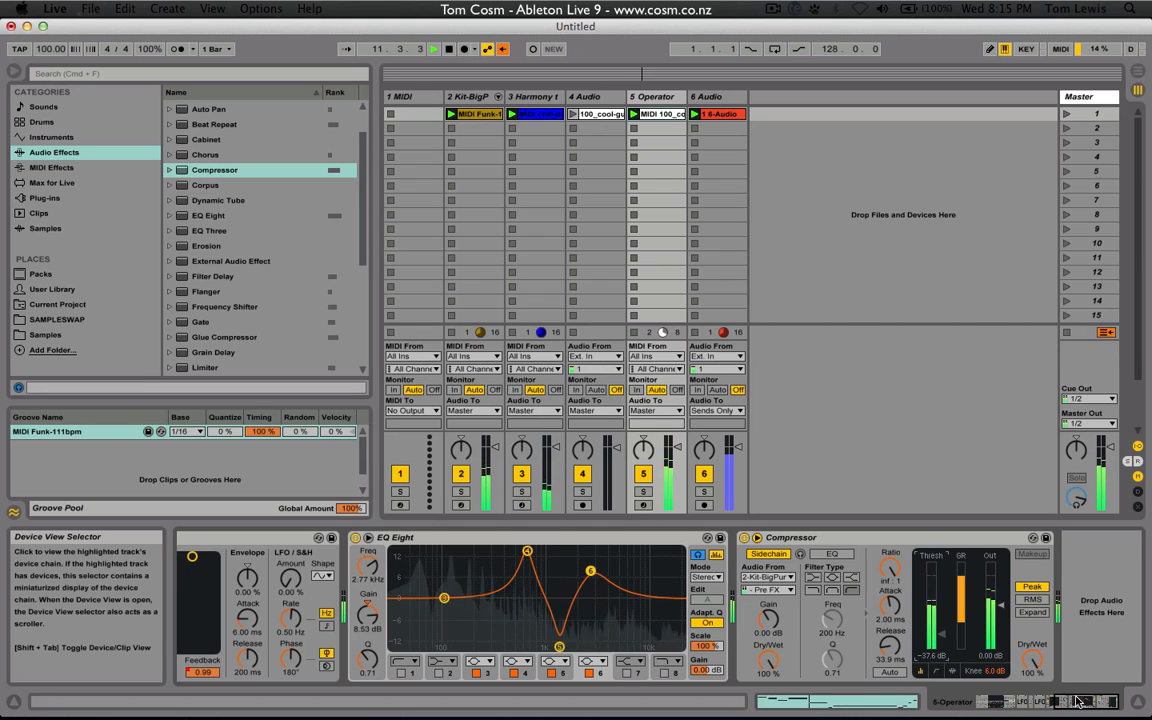
Stop playback and insert an Arpeggiator MIDI effect in front of Operator at the start of the chain
{"action": "left_click_drag", "start_coordinate": [1076, 701], "coordinate": [998, 701]}
{"action": "key", "text": "space"}
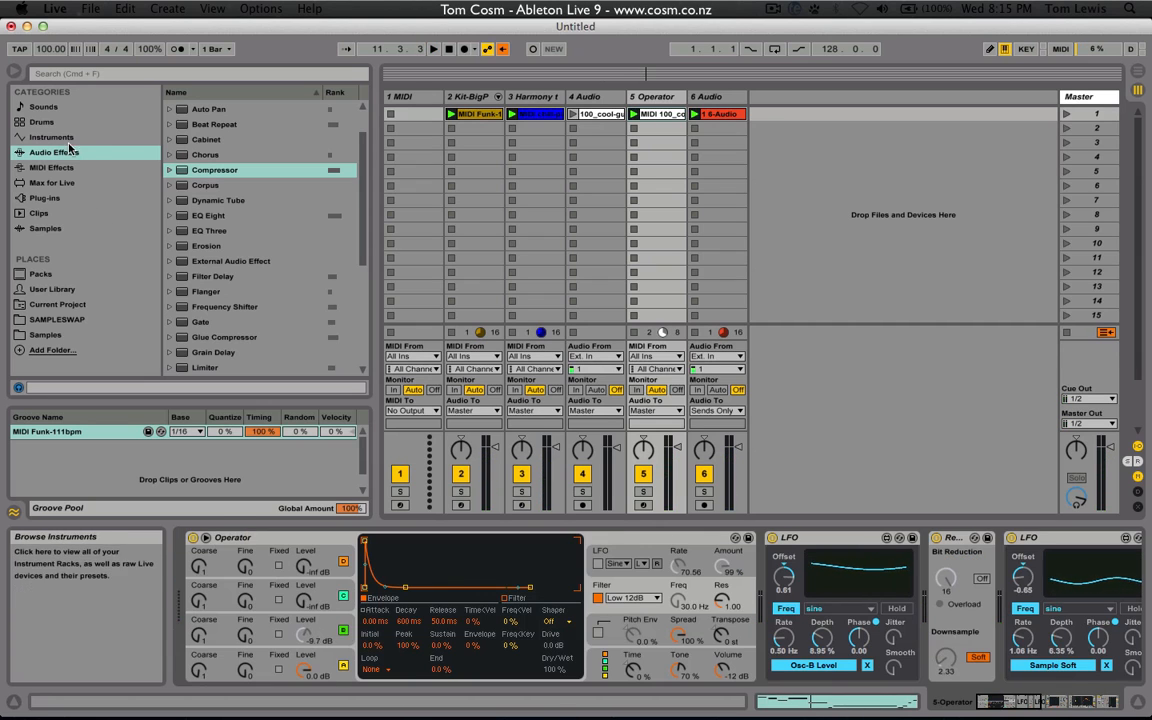
{"action": "left_click", "coordinate": [70, 168]}
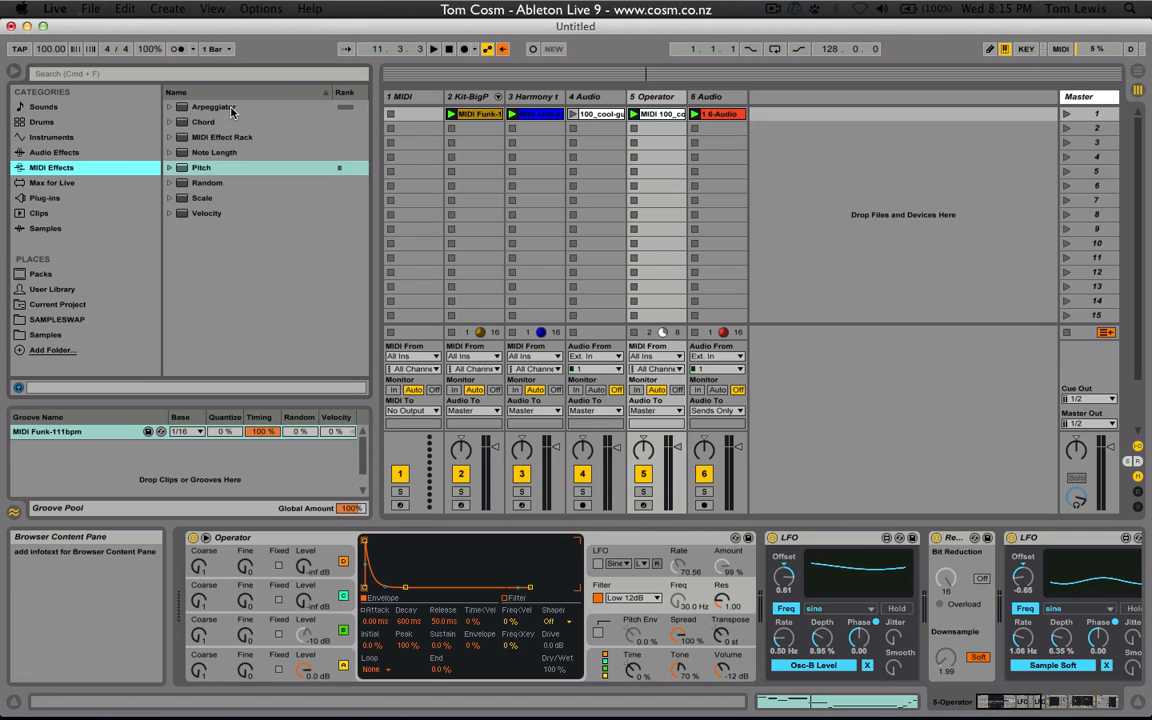
{"action": "left_click", "coordinate": [226, 107]}
{"action": "left_click_drag", "start_coordinate": [188, 572], "coordinate": [188, 572]}
Set the Arpeggiator's rate to 1/16, gate to 64 % and transpose steps to 1 while the clips play
{"action": "key", "text": "space"}
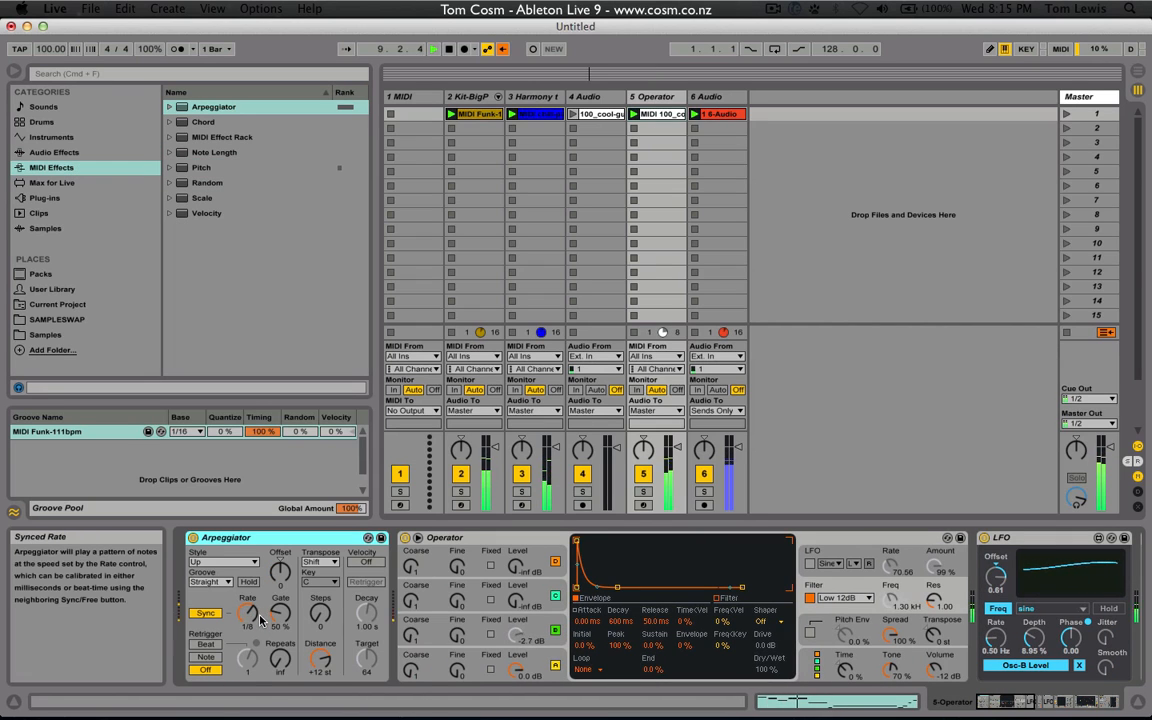
{"action": "left_click_drag", "start_coordinate": [247, 612], "coordinate": [247, 620]}
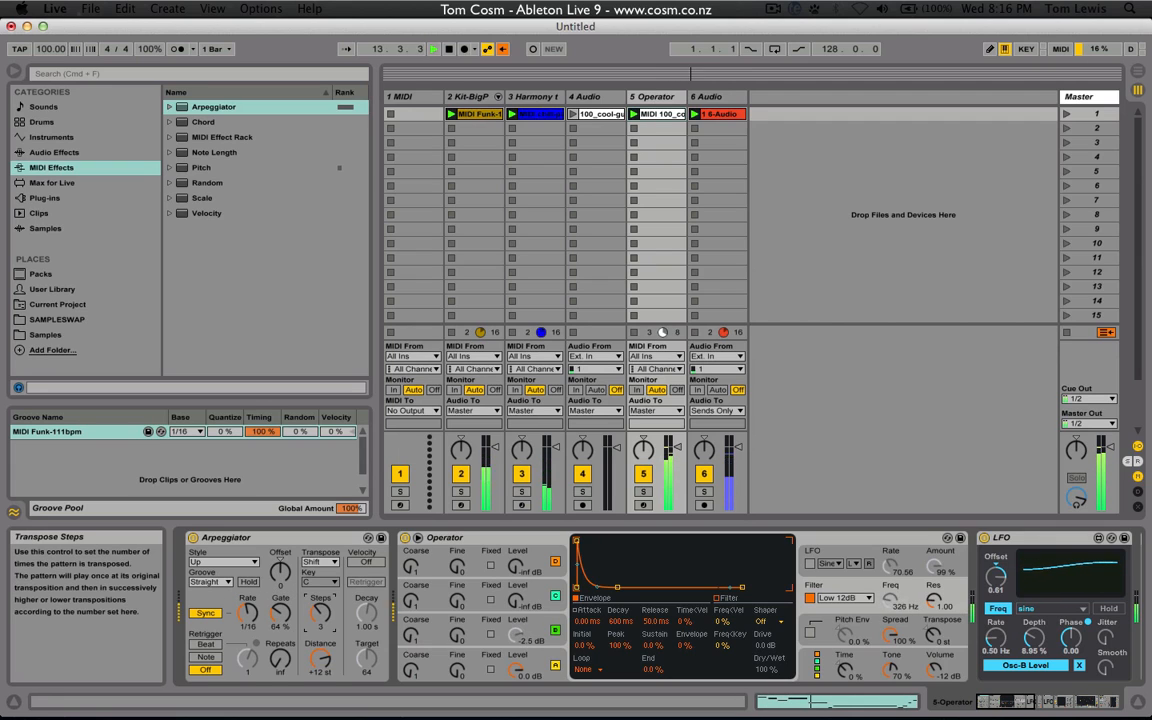
{"action": "key", "text": "space"}
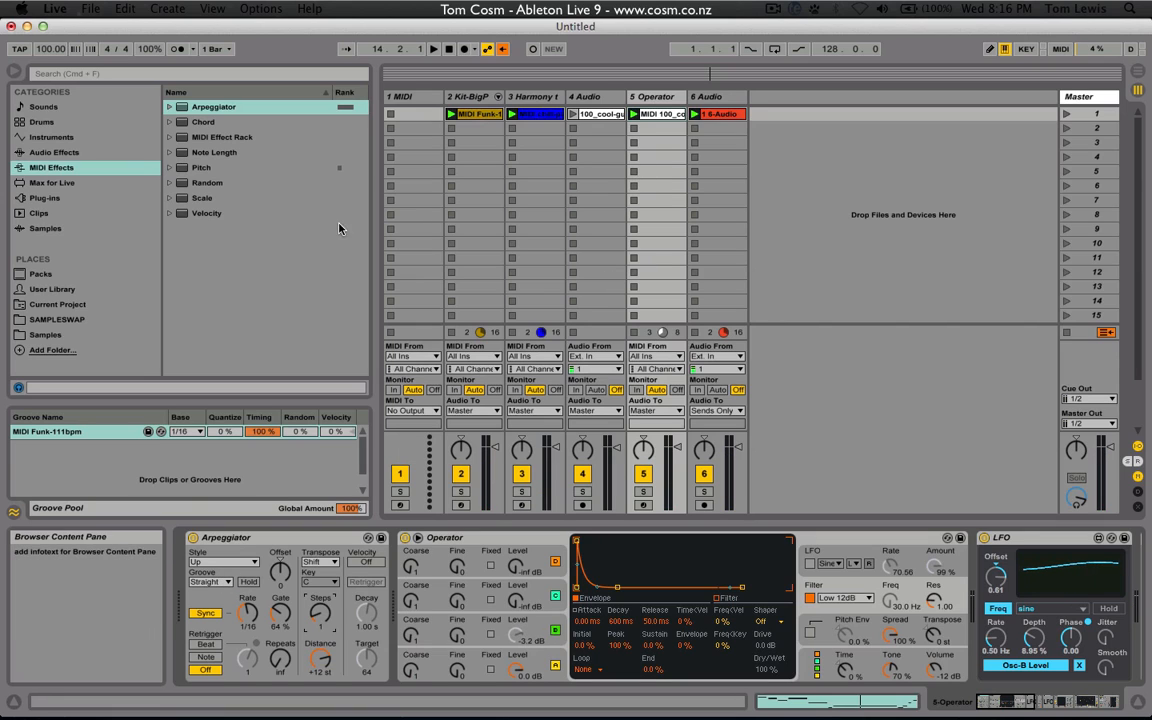
Set the Arpeggiator's groove to Swing 16 and audition the result
{"action": "left_click", "coordinate": [210, 581]}
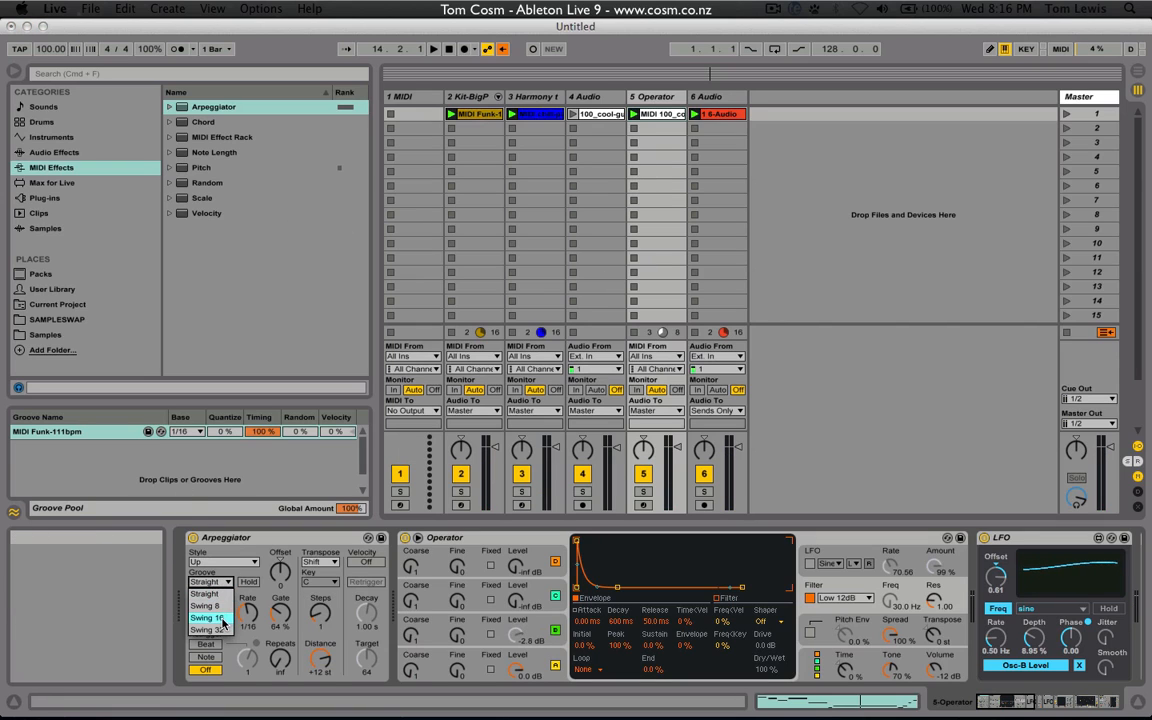
{"action": "left_click", "coordinate": [222, 619]}
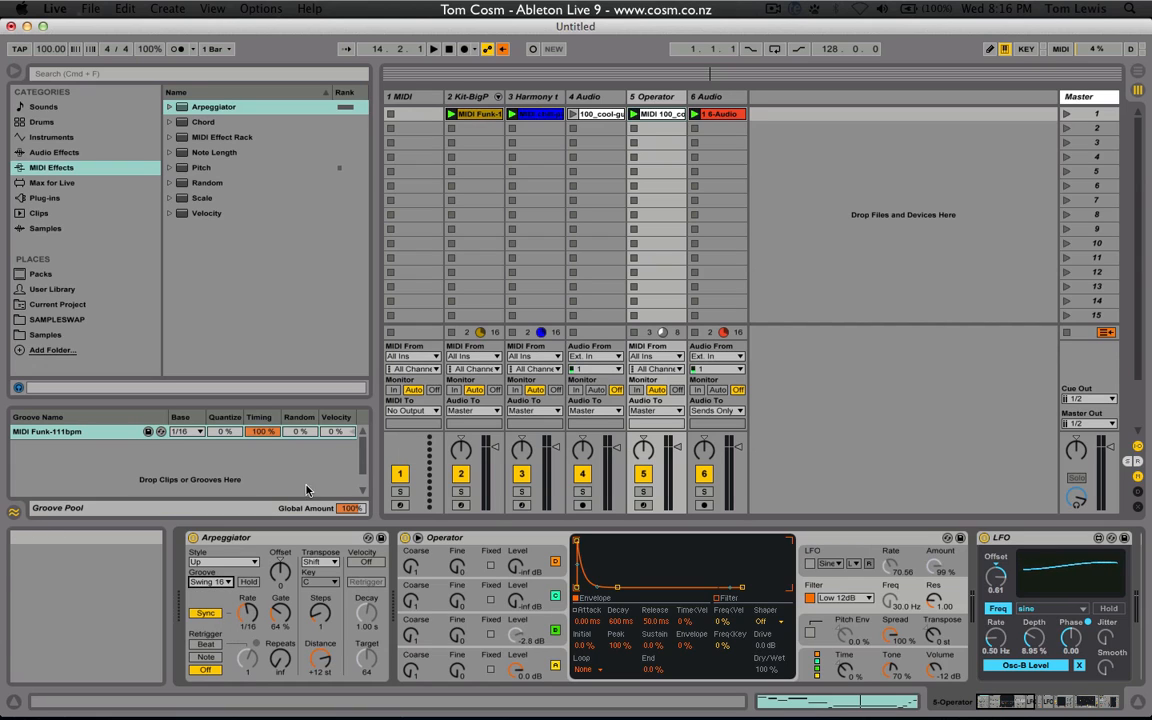
{"action": "key", "text": "space"}
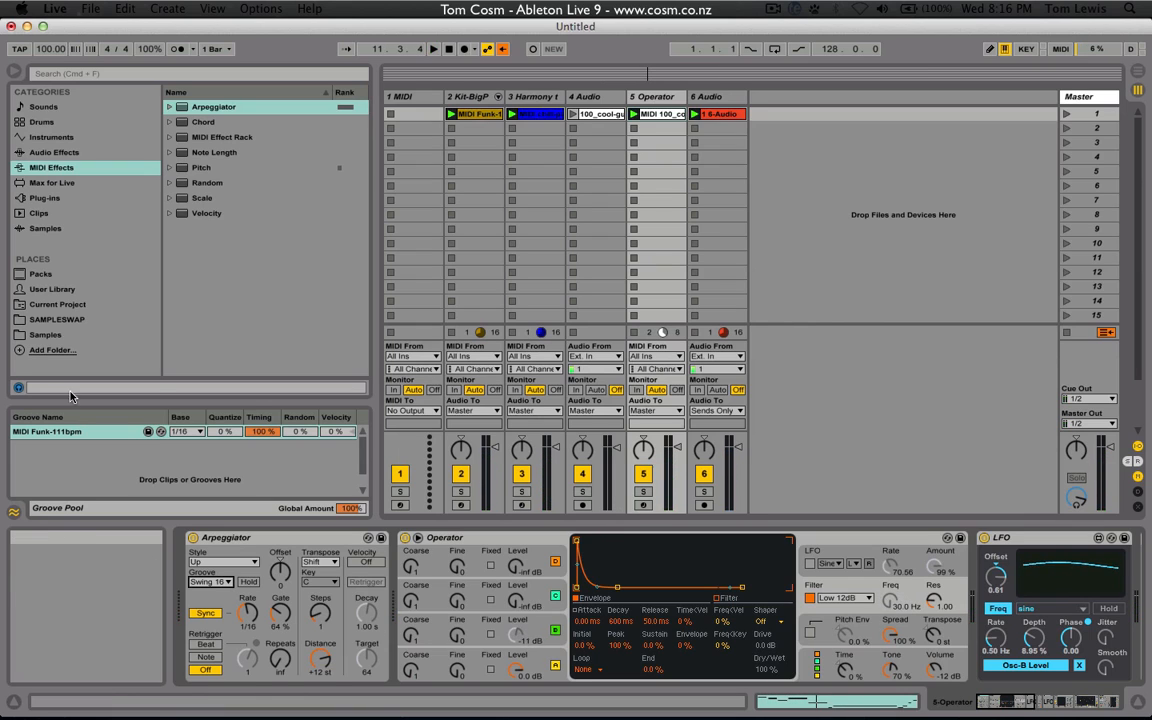
Browse the Core Library pack's Swing and Groove collection and open its Swing folder
{"action": "left_click", "coordinate": [47, 432]}
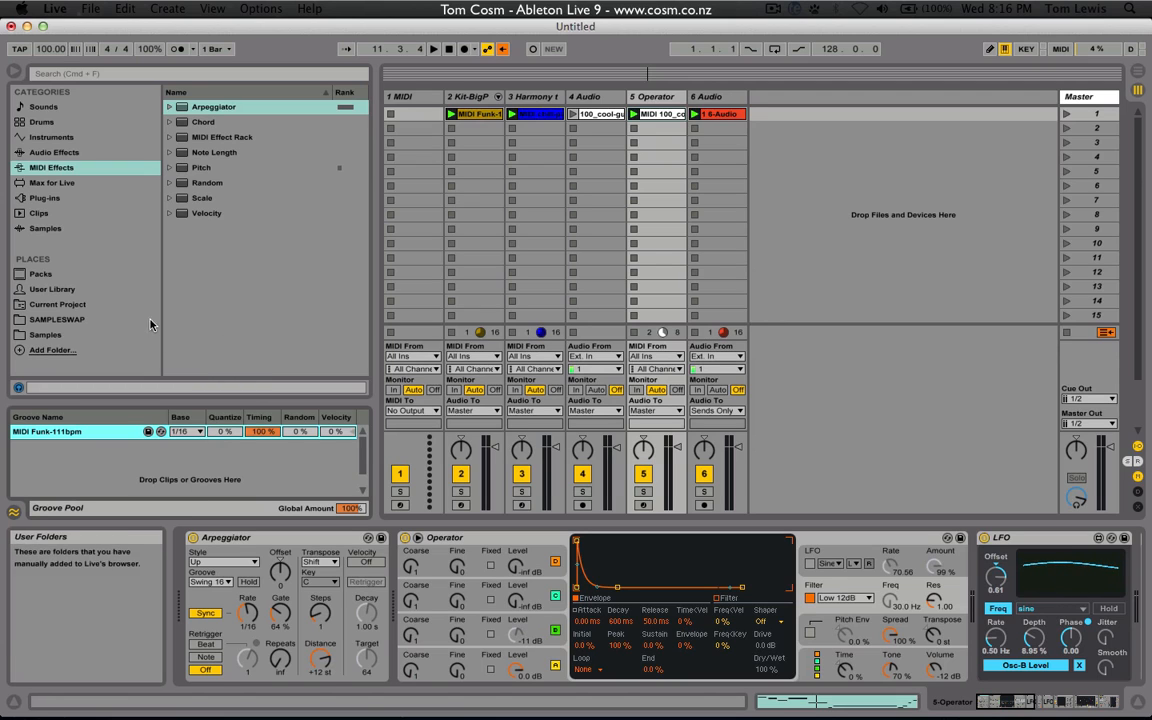
{"action": "left_click", "coordinate": [72, 276]}
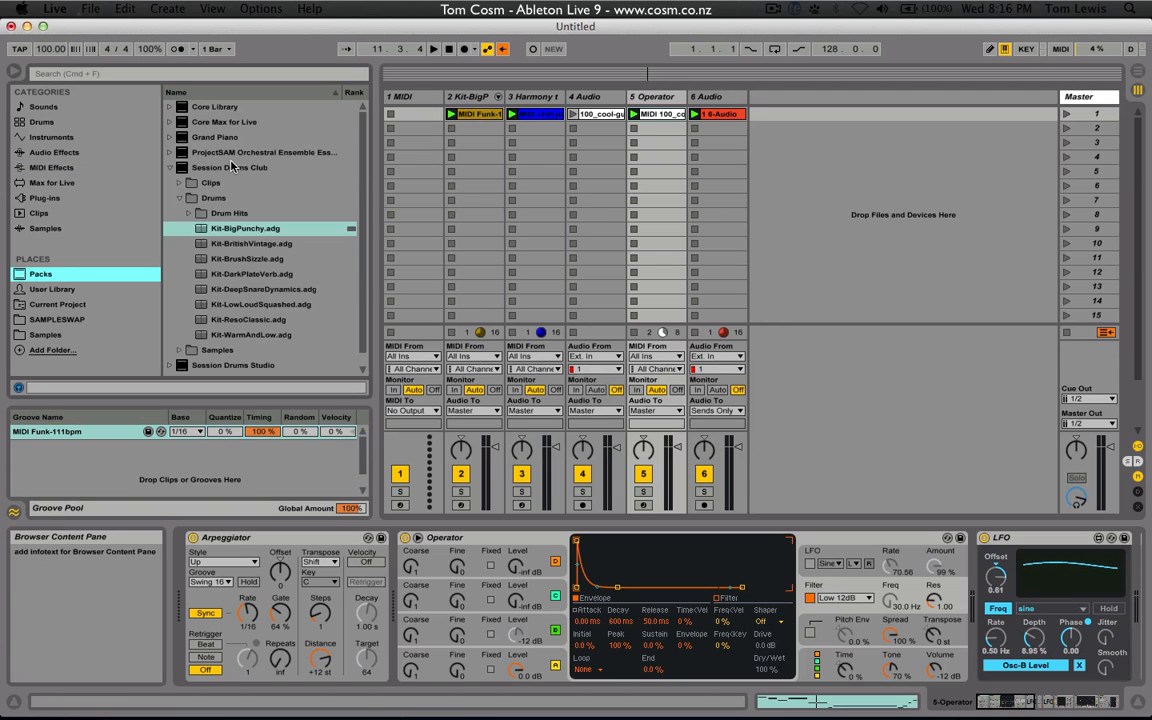
{"action": "left_click", "coordinate": [170, 108]}
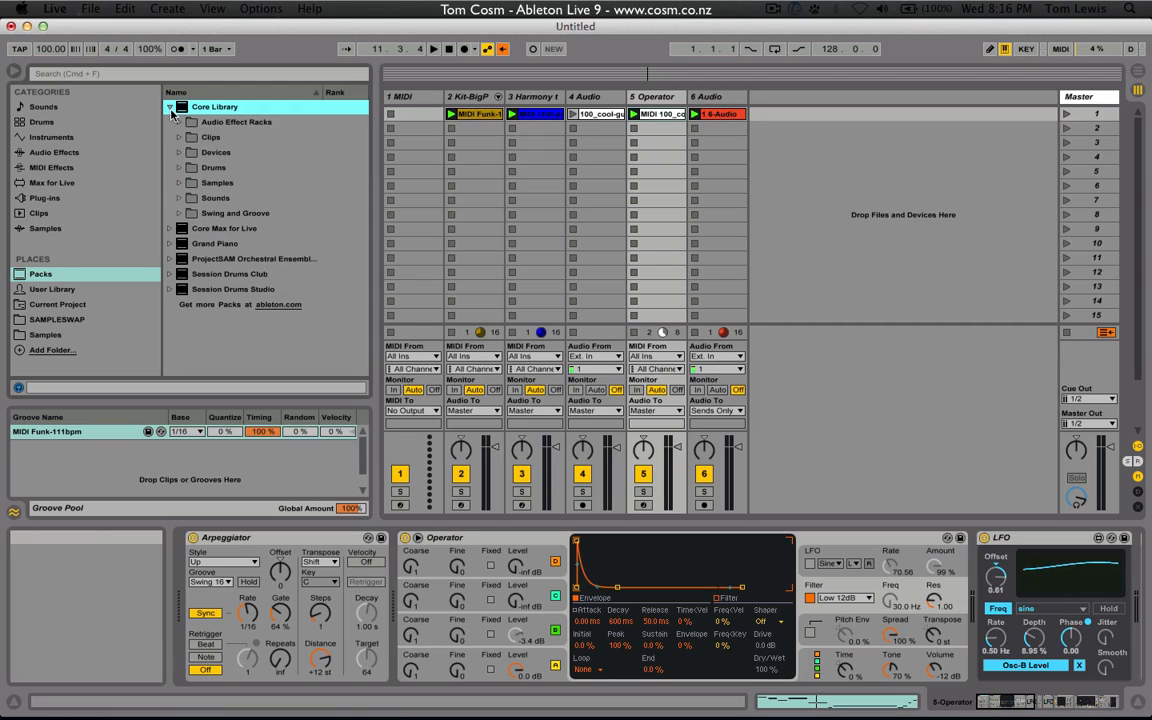
{"action": "left_click", "coordinate": [180, 213]}
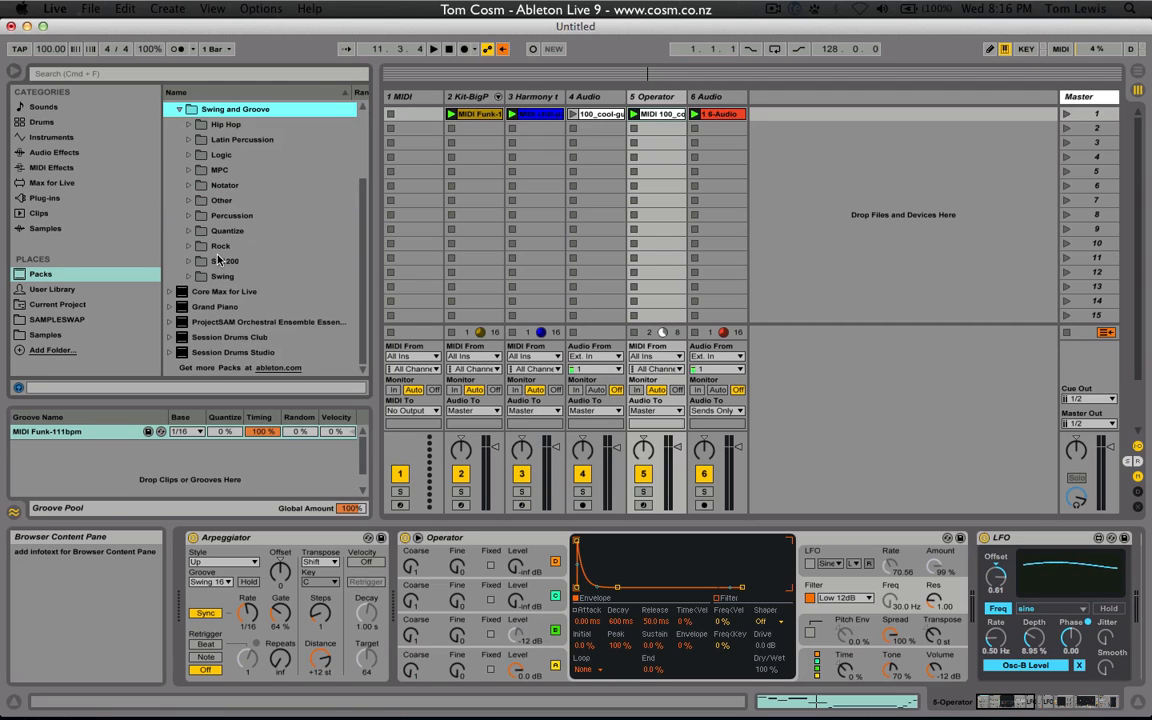
{"action": "left_click", "coordinate": [189, 231]}
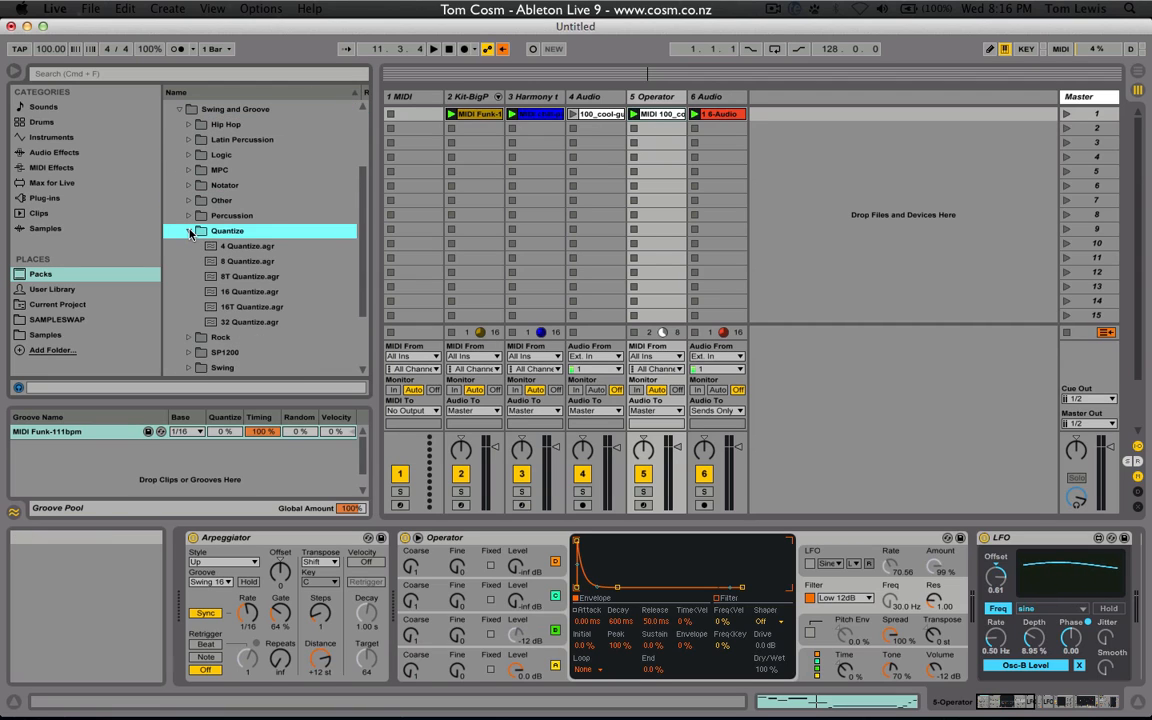
{"action": "left_click", "coordinate": [189, 231]}
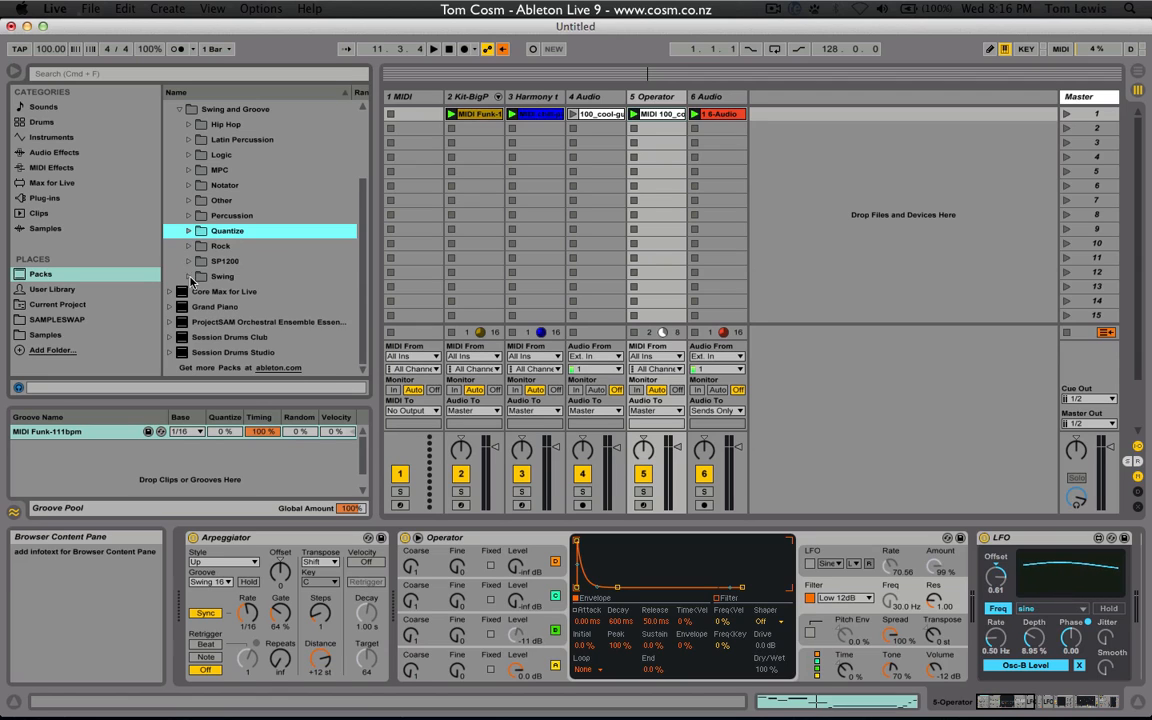
{"action": "left_click", "coordinate": [188, 276]}
{"action": "scroll", "coordinate": [231, 255], "scroll_direction": "down", "scroll_amount": 5}
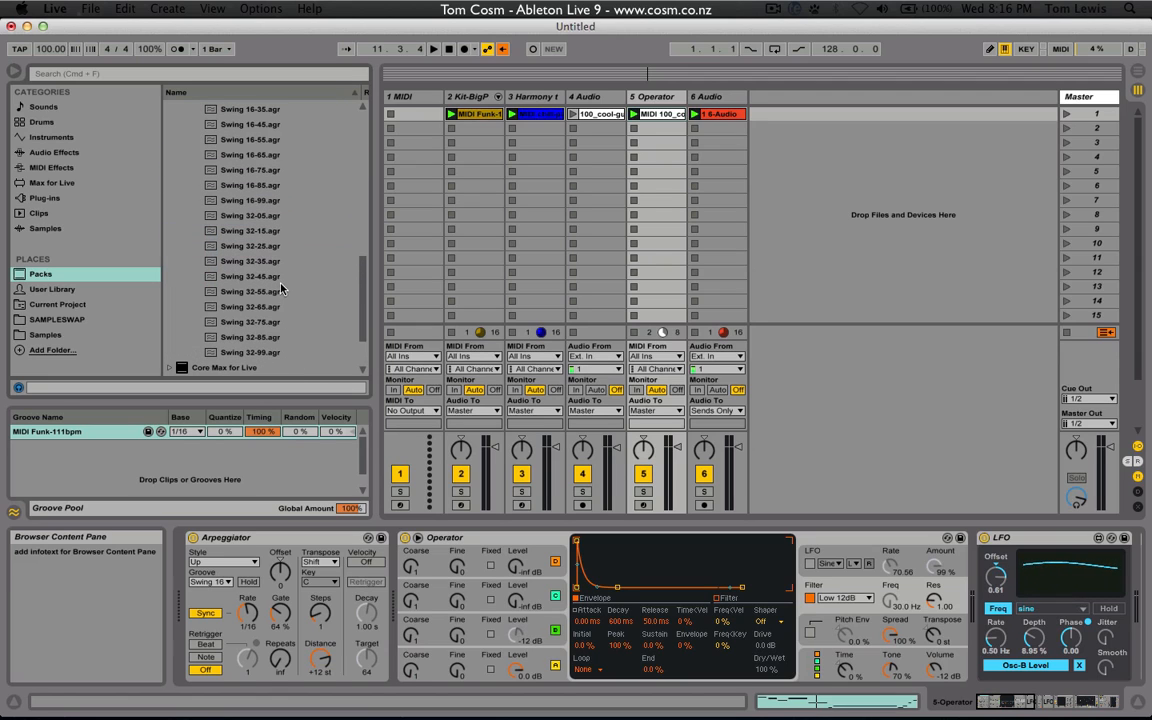
Preview several Swing 16 grooves and add Swing 16-65 to the Groove Pool
{"action": "left_click", "coordinate": [276, 172]}
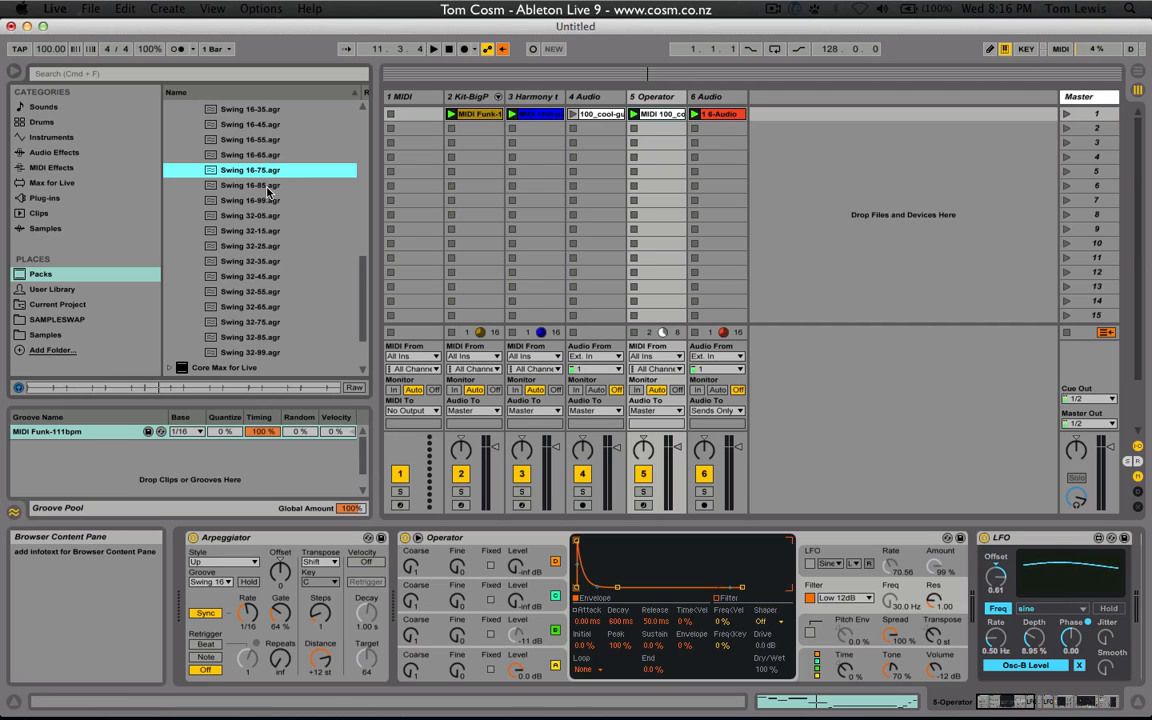
{"action": "left_click", "coordinate": [268, 187]}
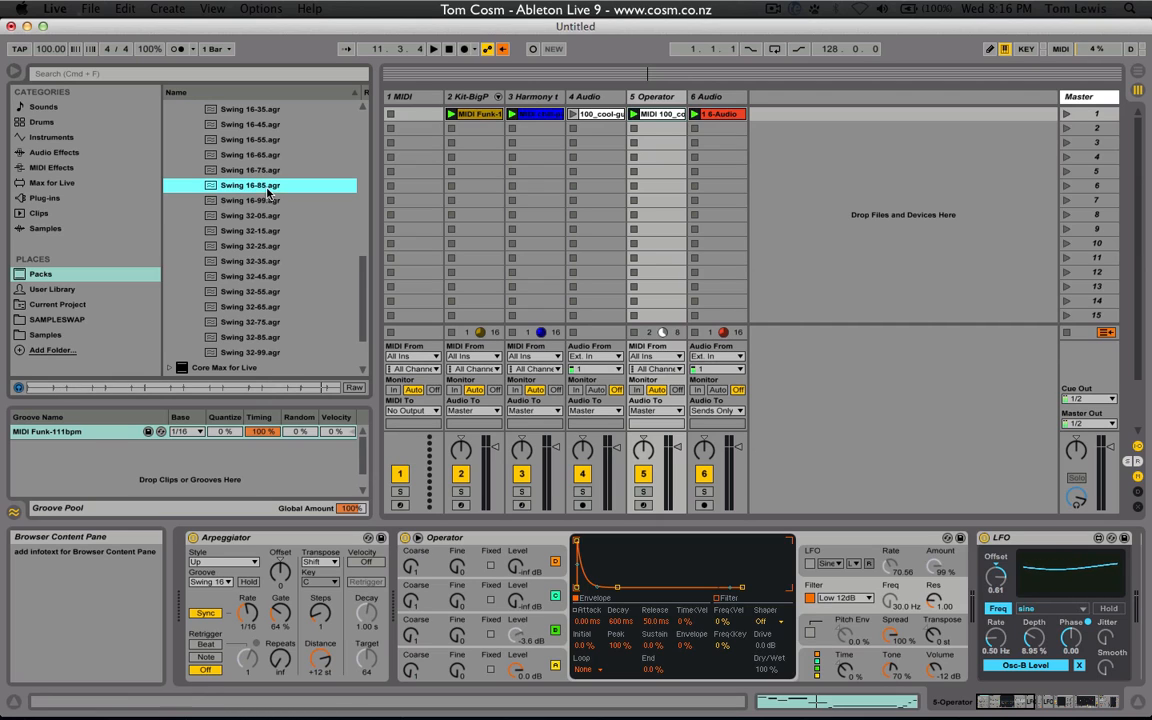
{"action": "left_click", "coordinate": [267, 145]}
{"action": "left_click", "coordinate": [270, 157]}
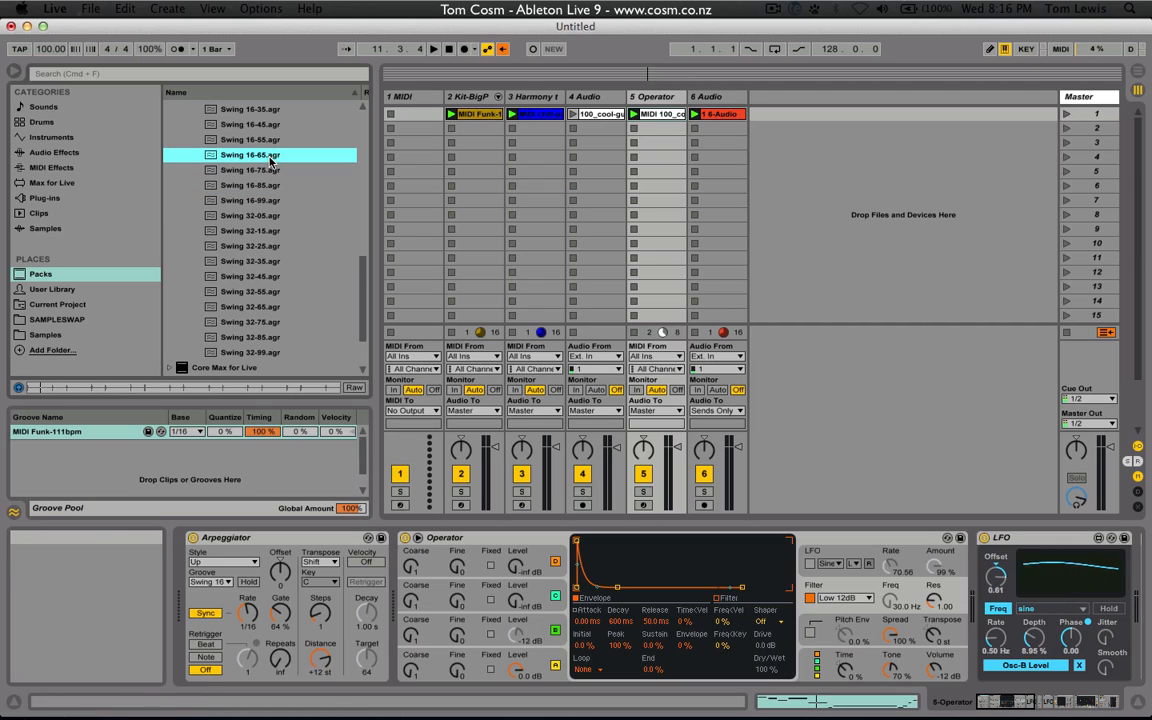
{"action": "left_click_drag", "start_coordinate": [268, 159], "coordinate": [55, 466]}
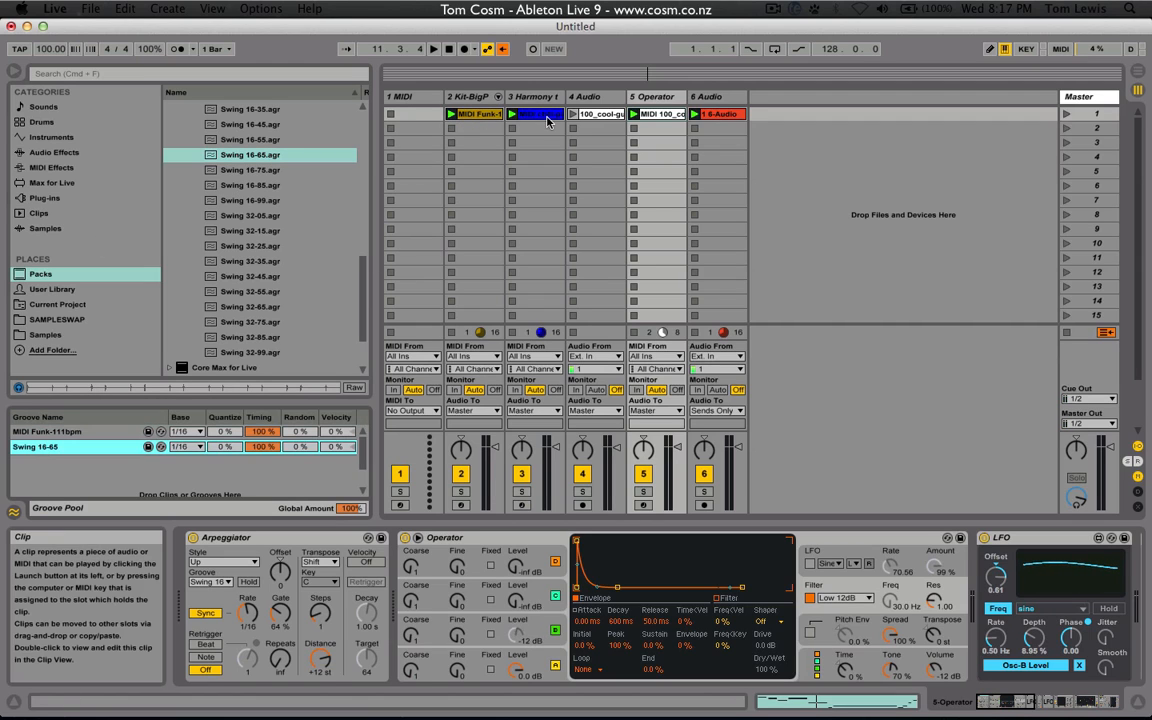
Solo the Operator and drum kit tracks and audition them together
{"action": "left_click", "coordinate": [643, 491]}
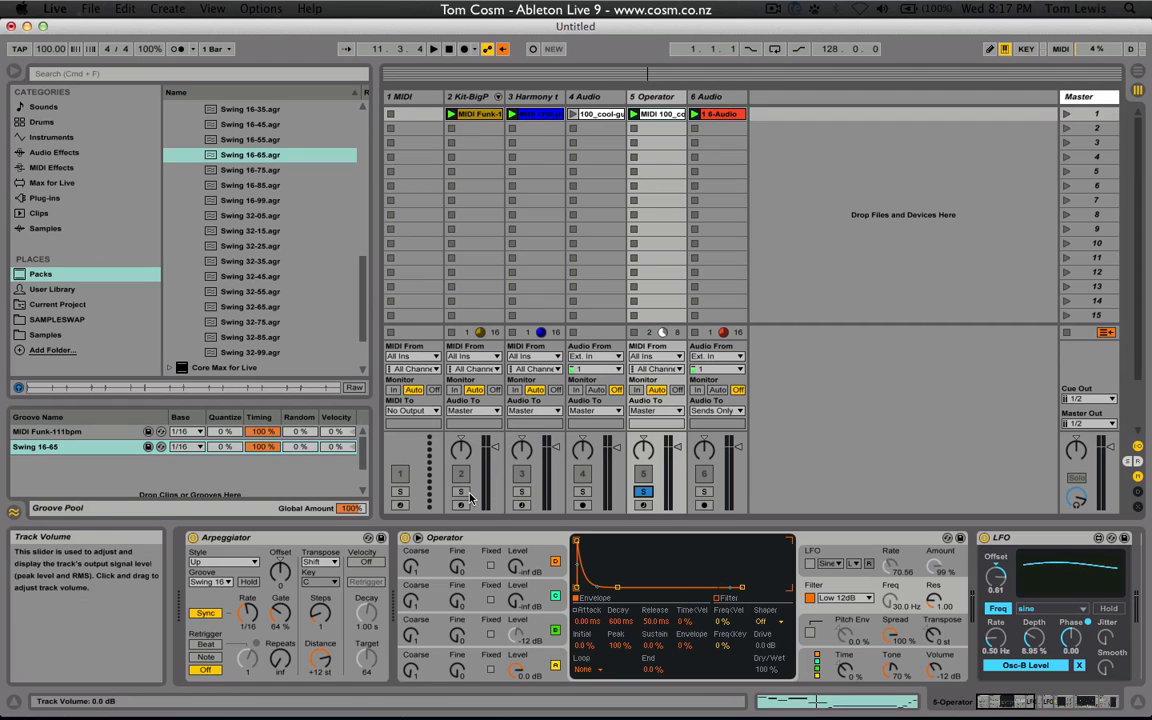
{"action": "left_click", "coordinate": [461, 491]}
{"action": "key", "text": "space"}
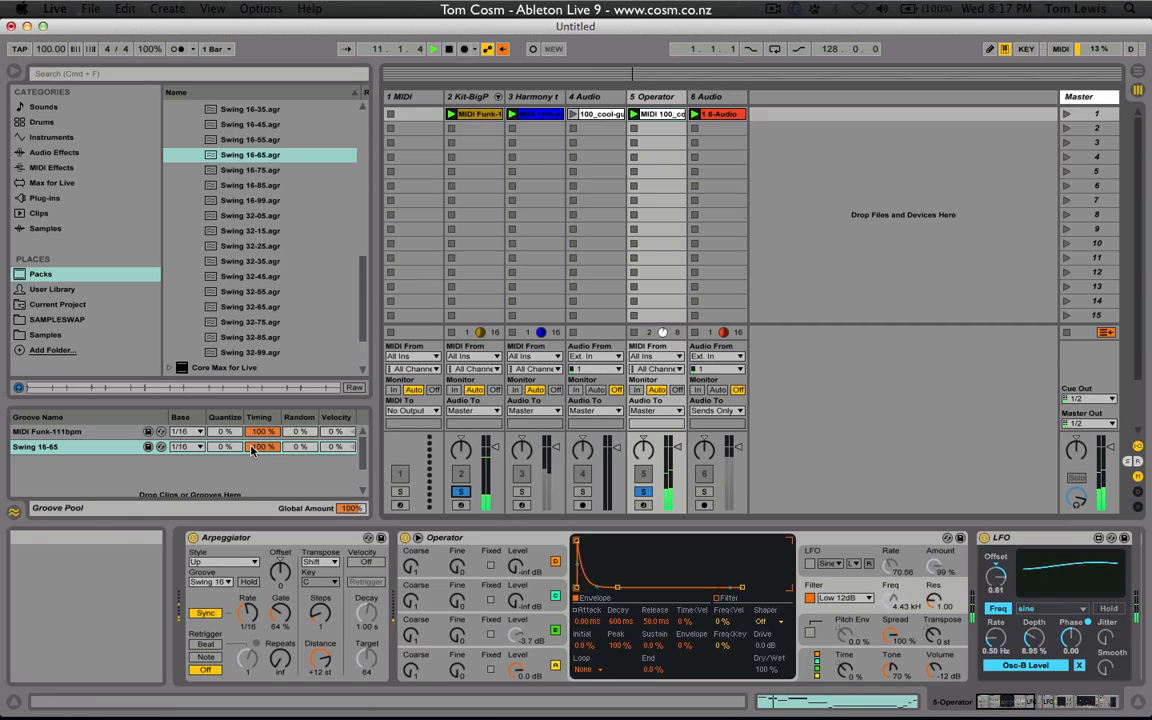
{"action": "key", "text": "space"}
Set the Swing 16-65 groove's quantize to 100 %, then end the solo and lower the Operator track to -6 dB
{"action": "left_click_drag", "start_coordinate": [230, 448], "coordinate": [230, 360]}
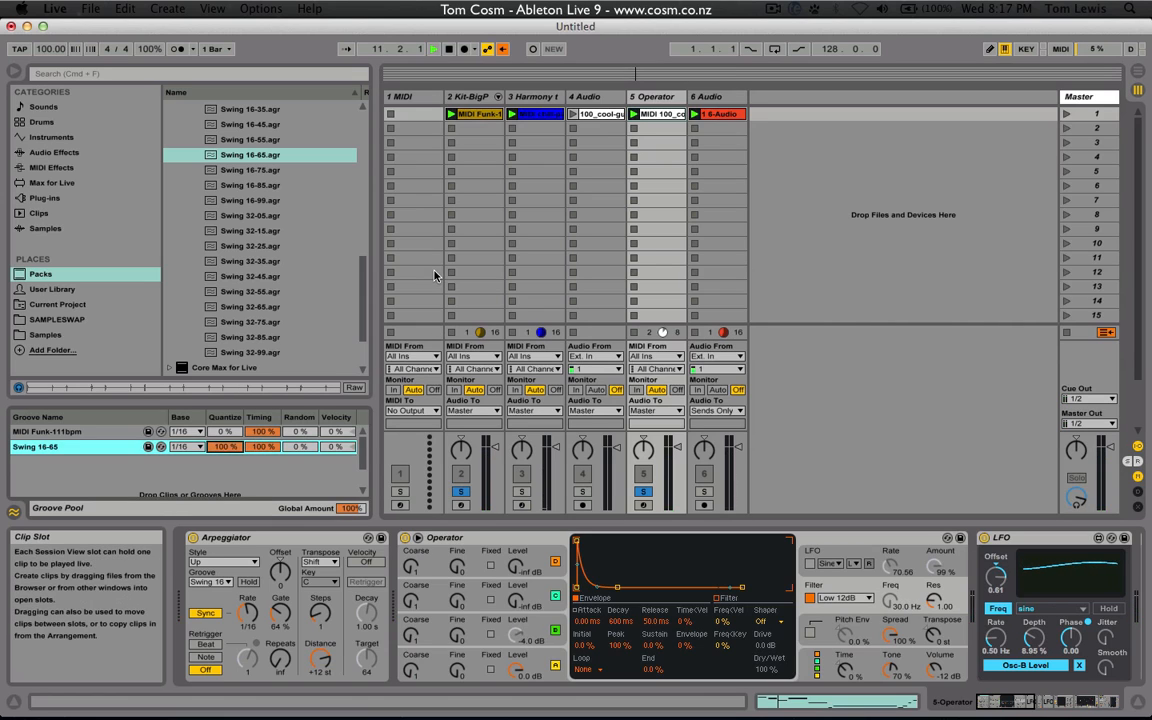
{"action": "key", "text": "space"}
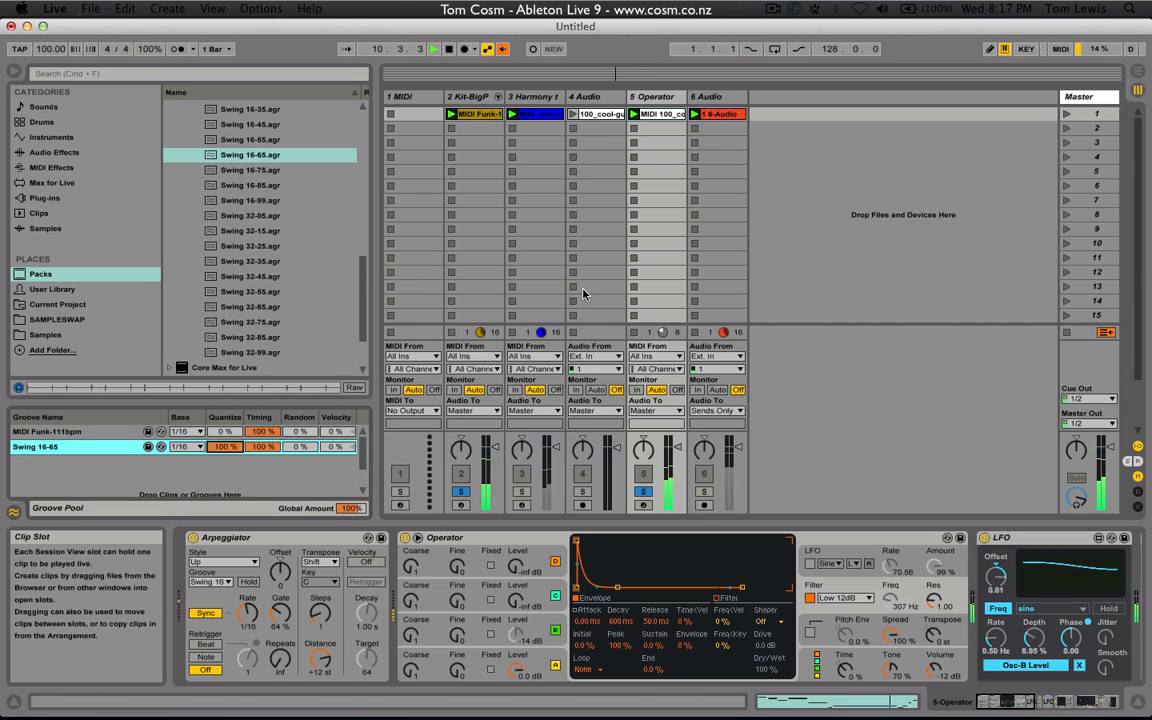
{"action": "left_click", "coordinate": [461, 492]}
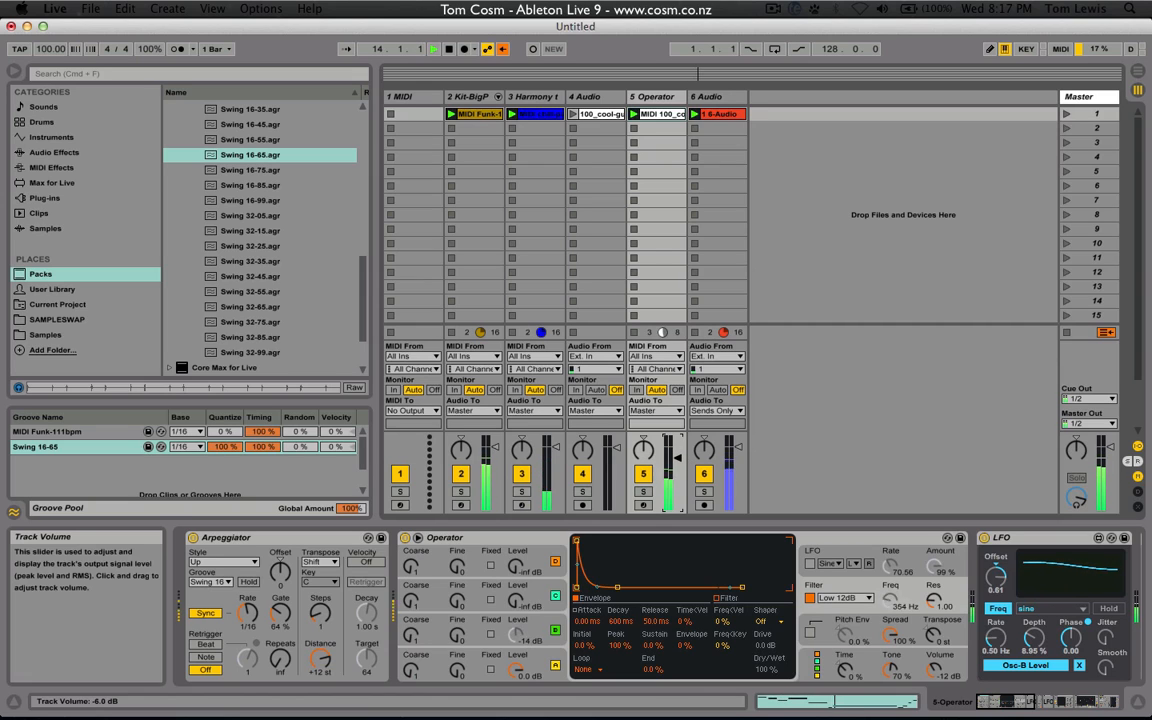
Insert a new MIDI track directly after the Operator track
{"action": "left_click", "coordinate": [656, 97]}
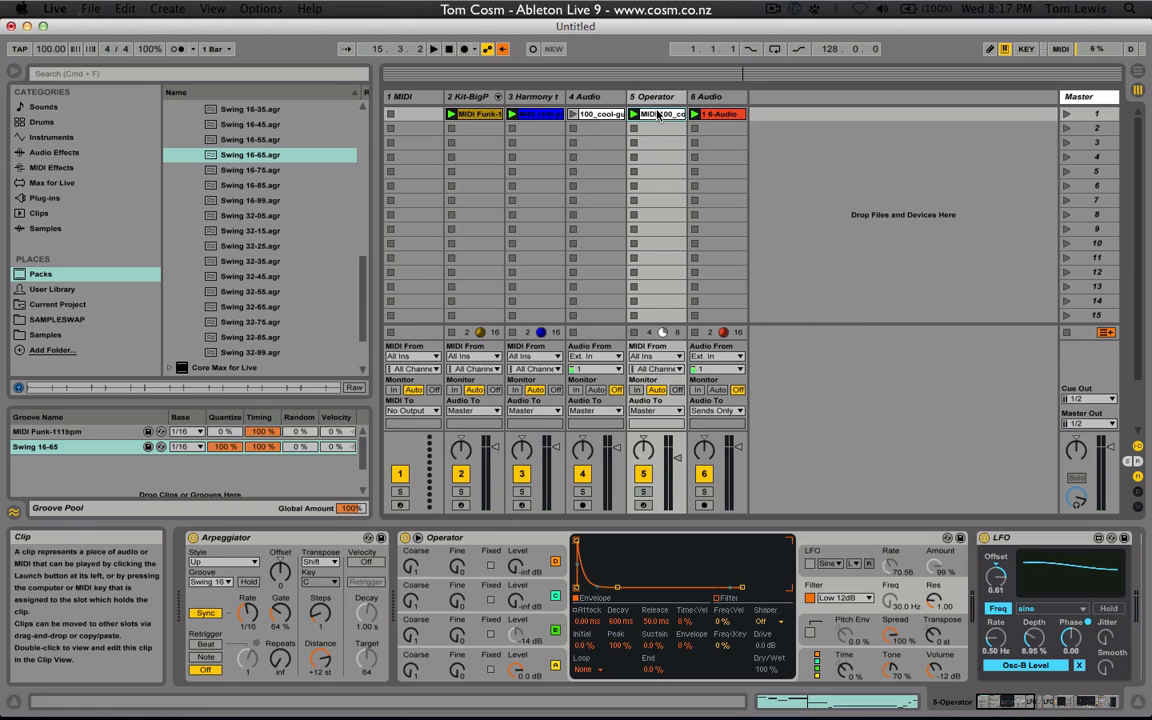
{"action": "double_click", "coordinate": [658, 115]}
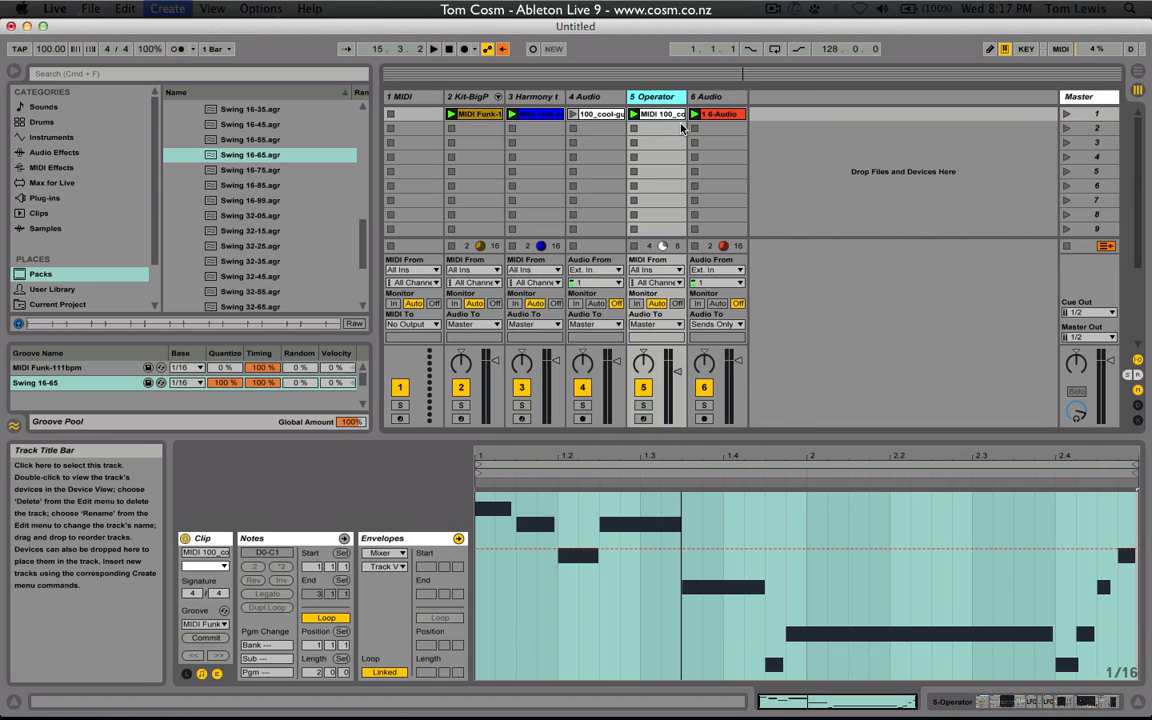
{"action": "key", "text": "super+shift+t"}
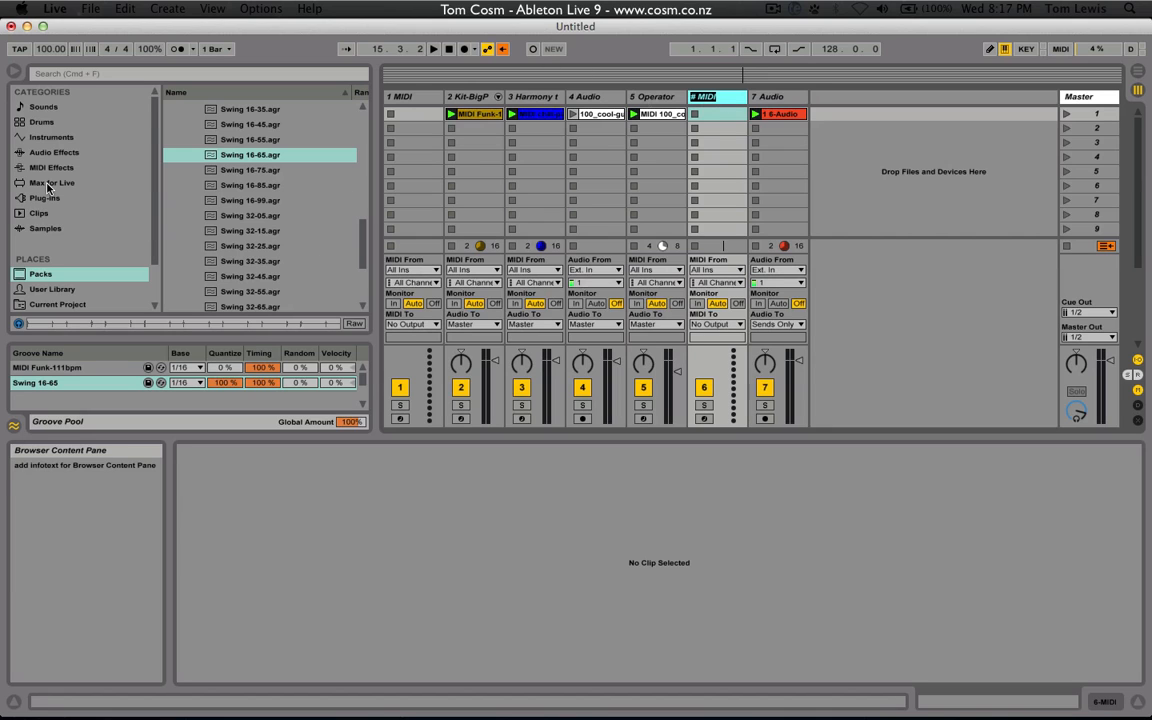
Load String Ens ALL.adg from the ProjectSAM orchestral pack's String Section onto the new MIDI track
{"action": "scroll", "coordinate": [64, 250], "scroll_direction": "down", "scroll_amount": 2}
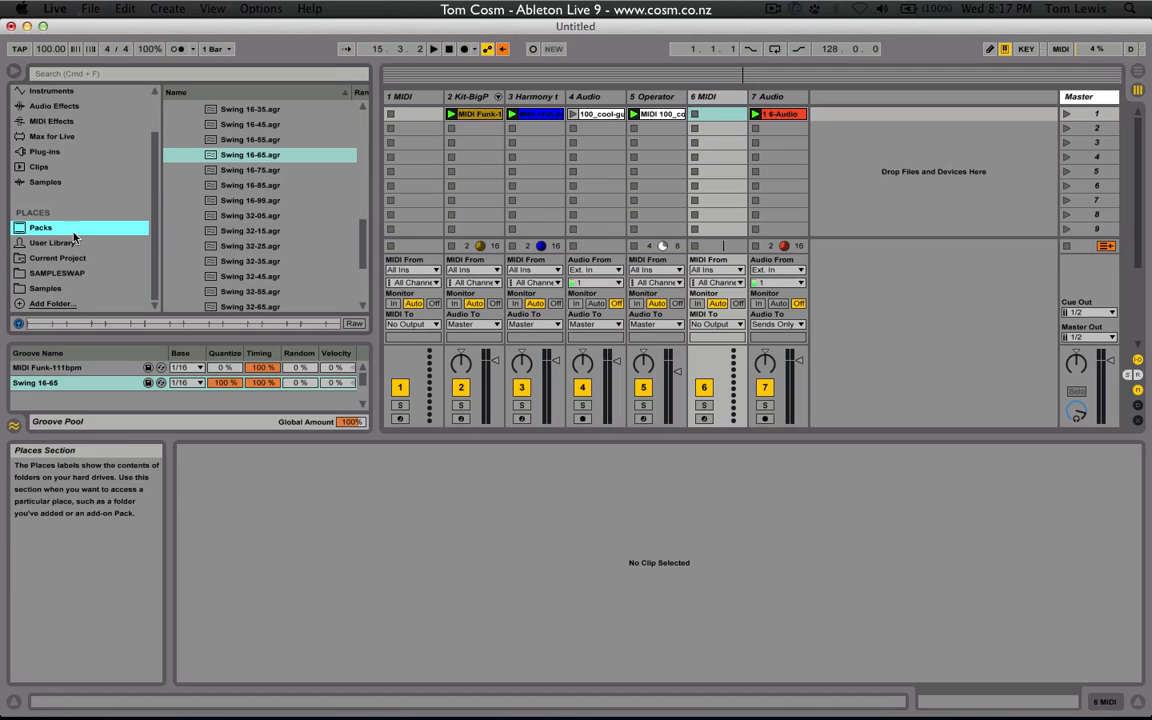
{"action": "scroll", "coordinate": [335, 257], "scroll_direction": "down", "scroll_amount": 3}
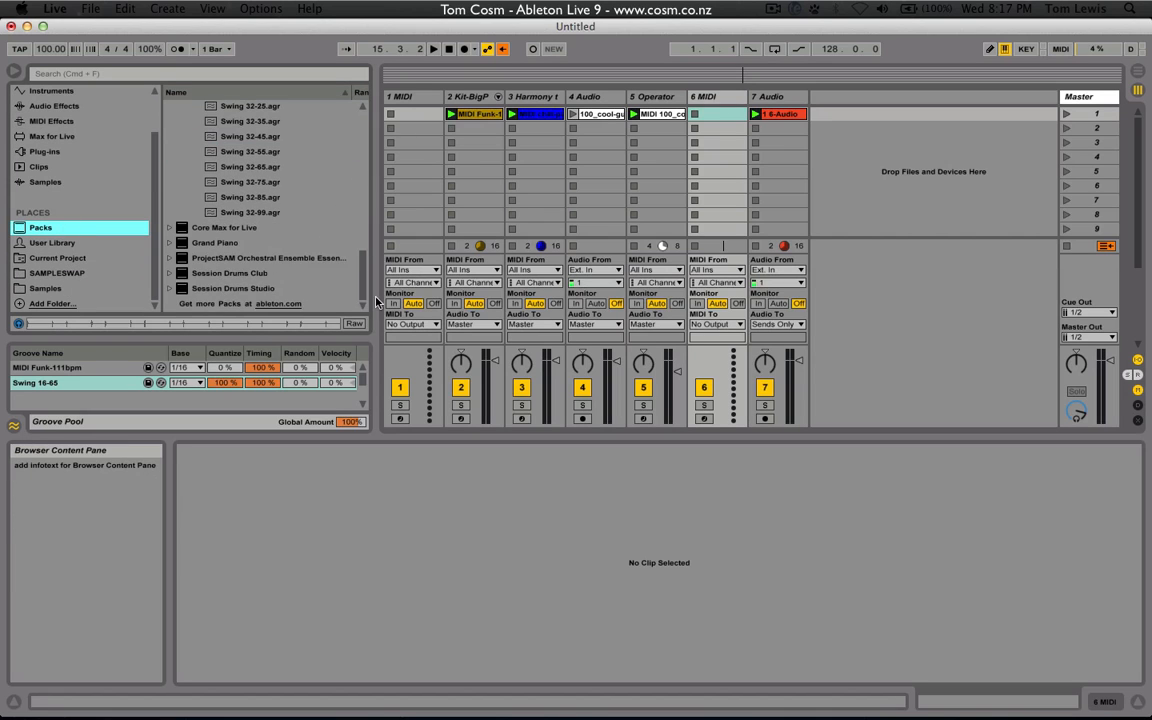
{"action": "left_click", "coordinate": [170, 258]}
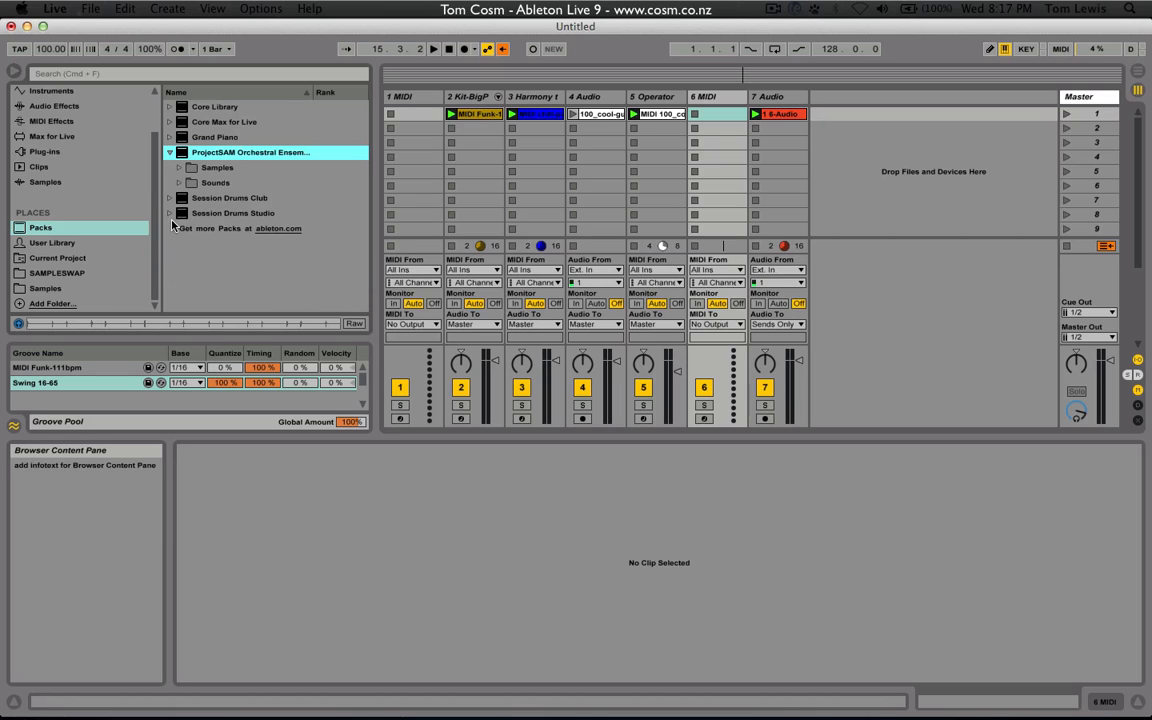
{"action": "left_click", "coordinate": [179, 183]}
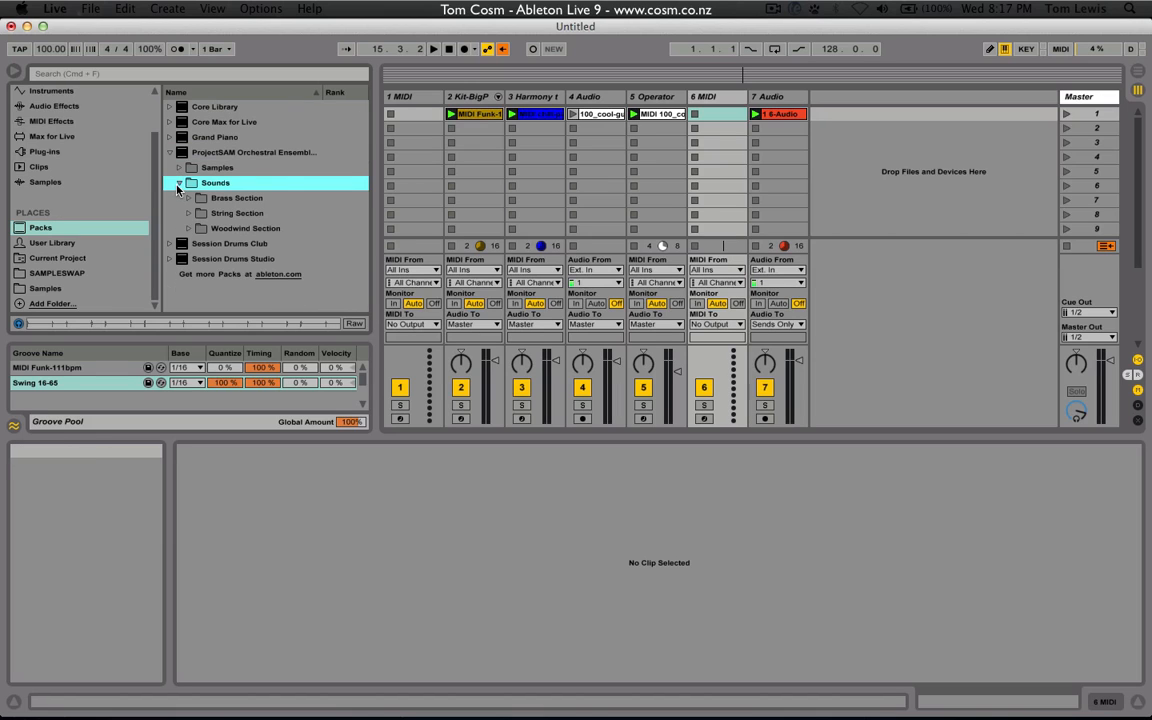
{"action": "left_click", "coordinate": [189, 213]}
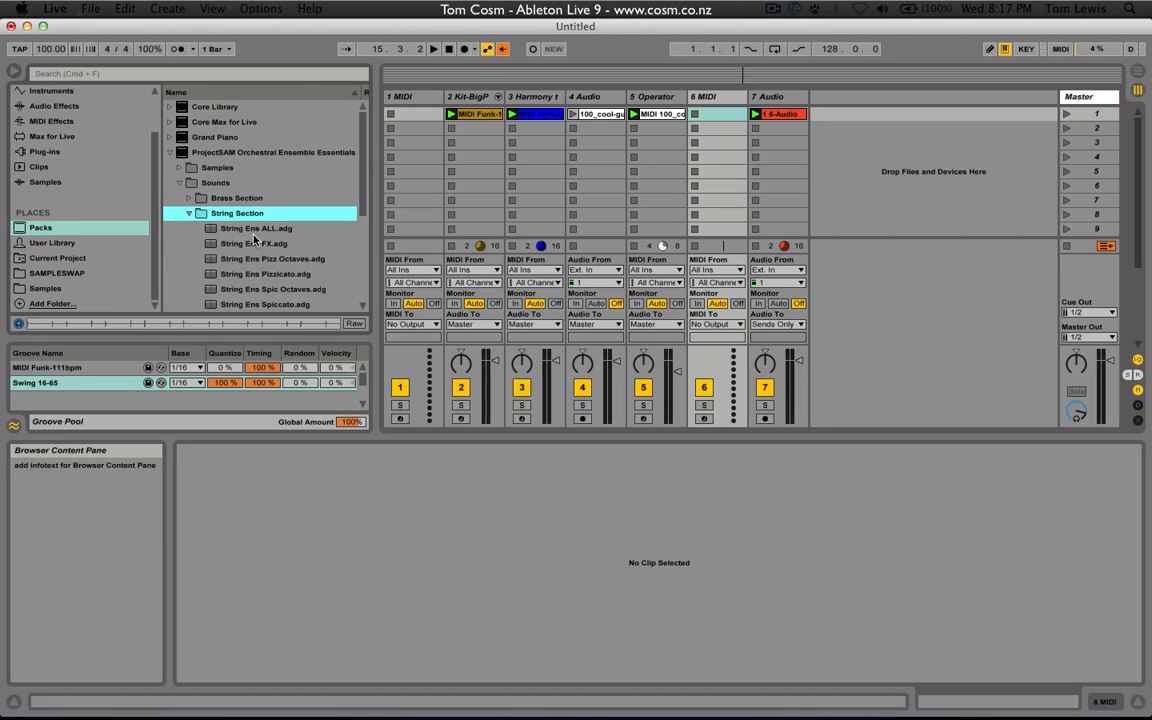
{"action": "left_click", "coordinate": [254, 229]}
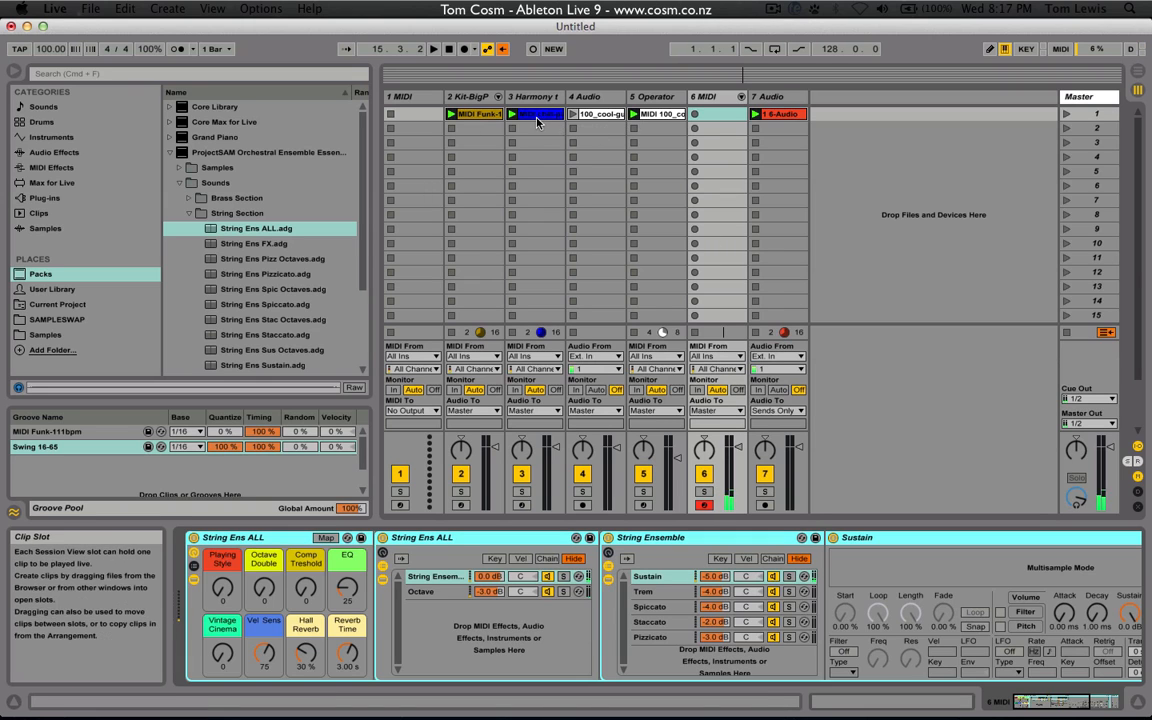
Copy the Harmony track's clip to the first slot of the string track and audition it soloed
{"action": "double_click", "coordinate": [536, 120]}
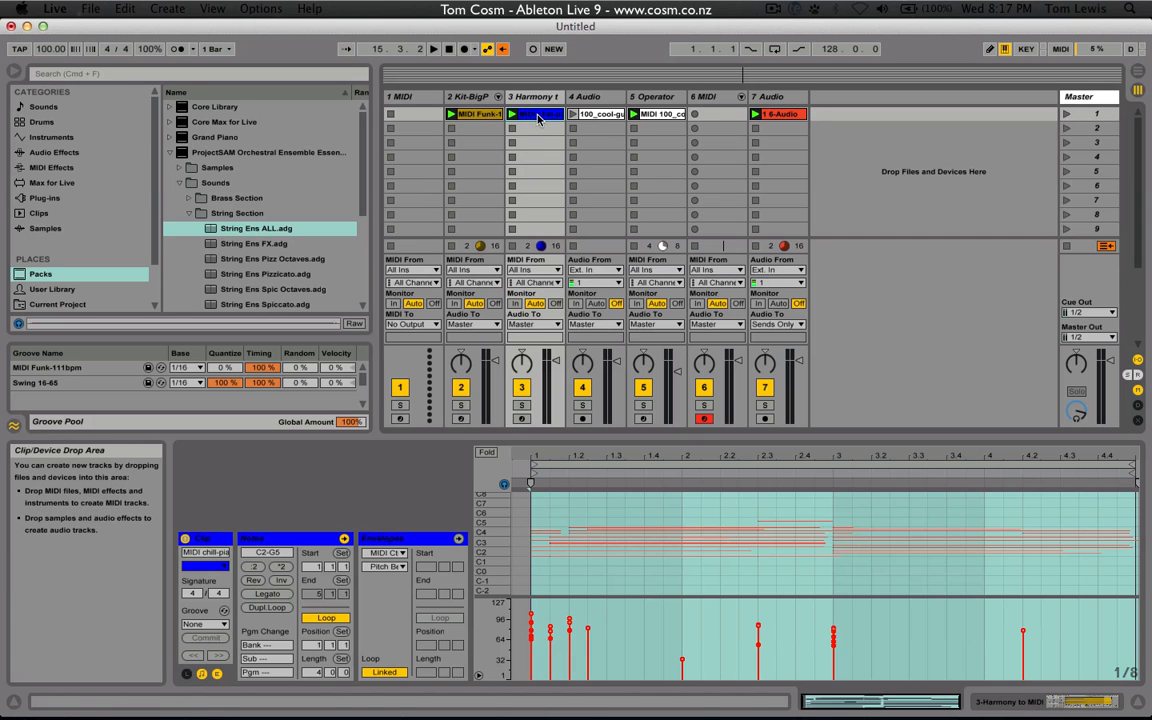
{"action": "left_click_drag", "start_coordinate": [538, 118], "coordinate": [692, 115]}
{"action": "key", "text": "space"}
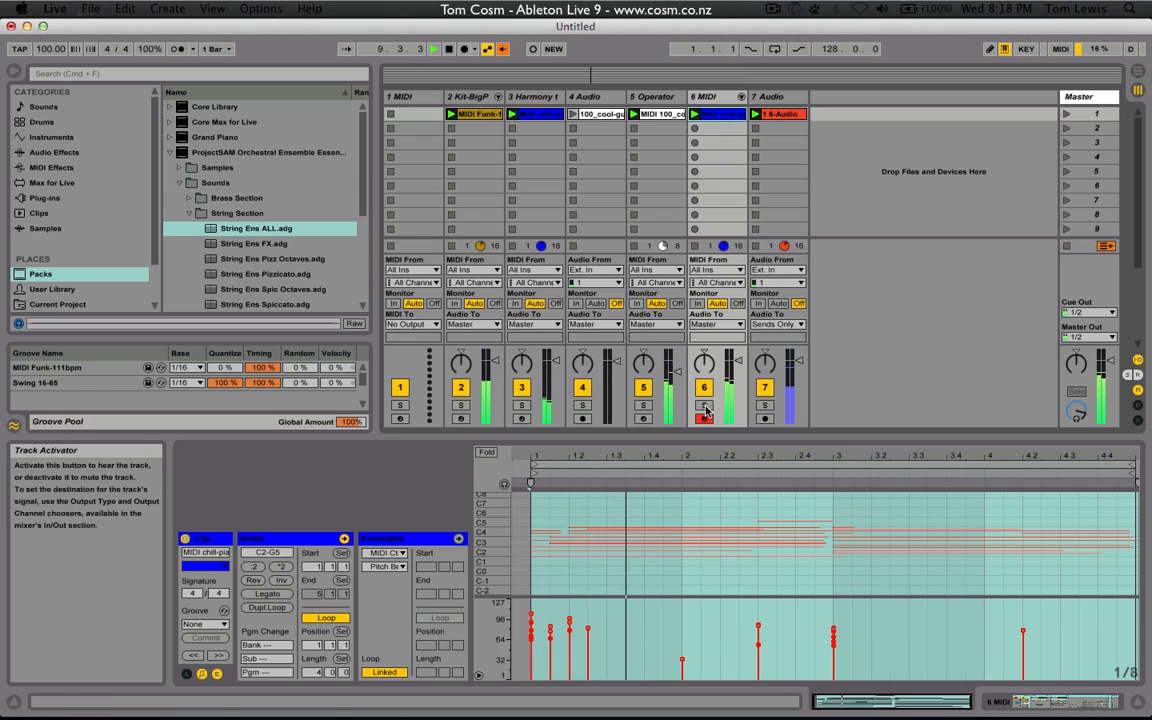
{"action": "left_click", "coordinate": [705, 408]}
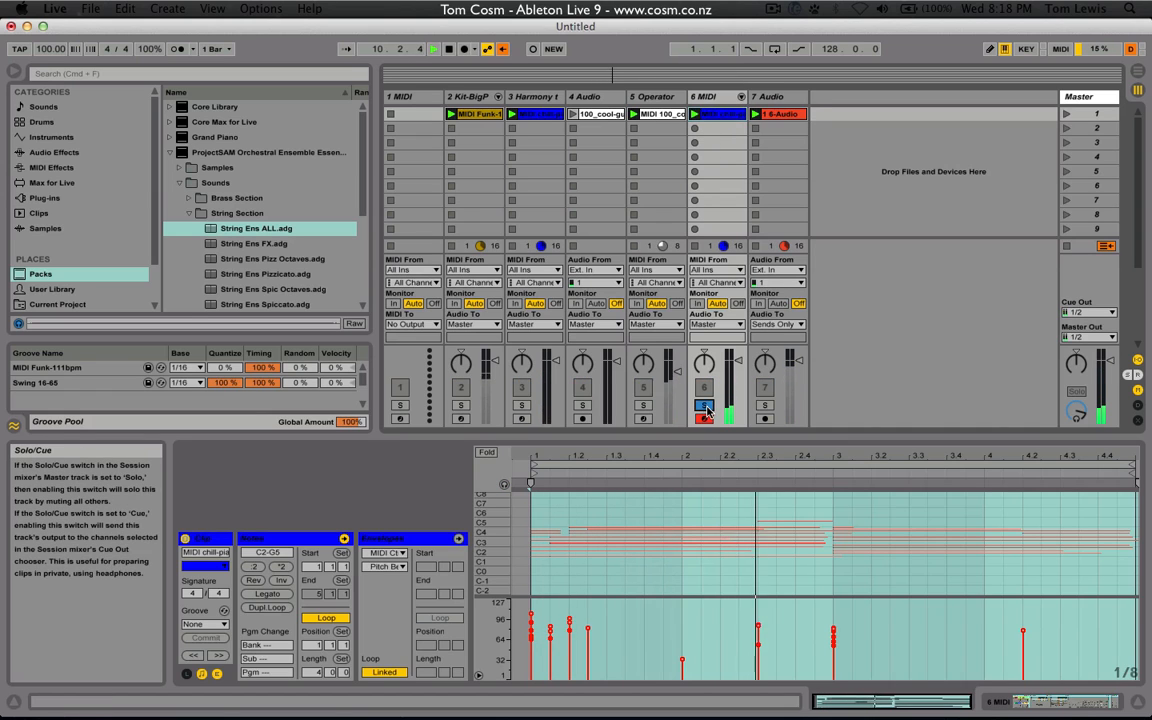
Try Legato on all notes of the string clip and audition it
{"action": "left_click", "coordinate": [660, 497]}
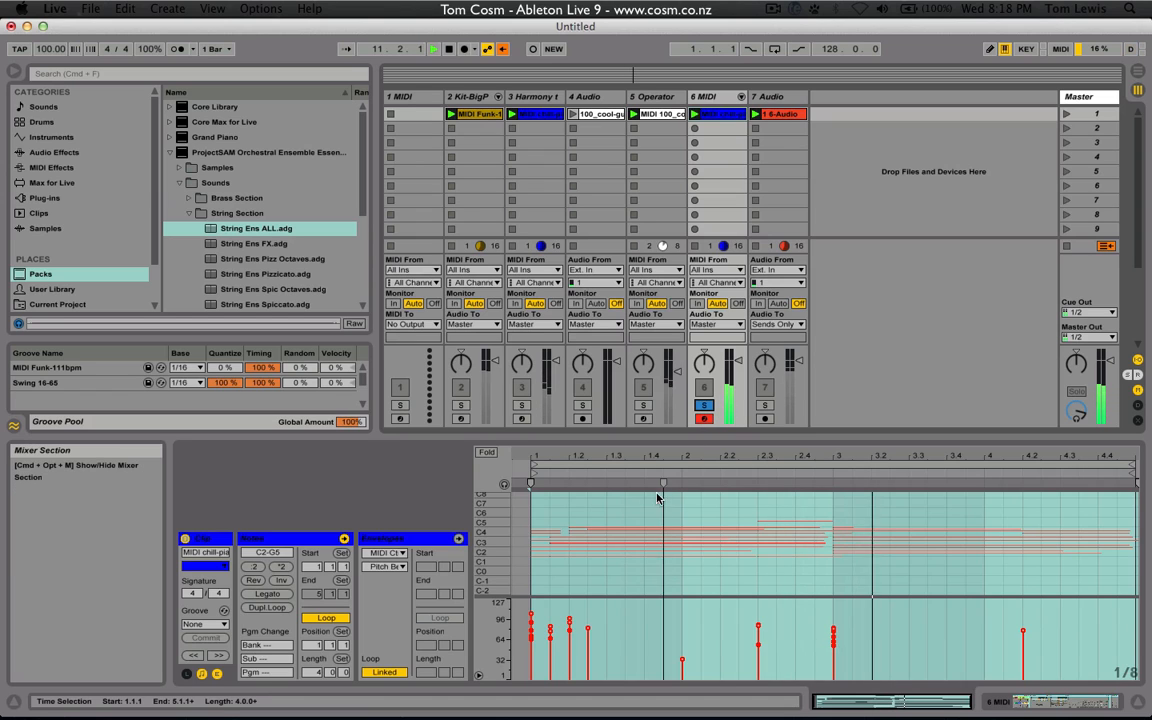
{"action": "left_click", "coordinate": [631, 512]}
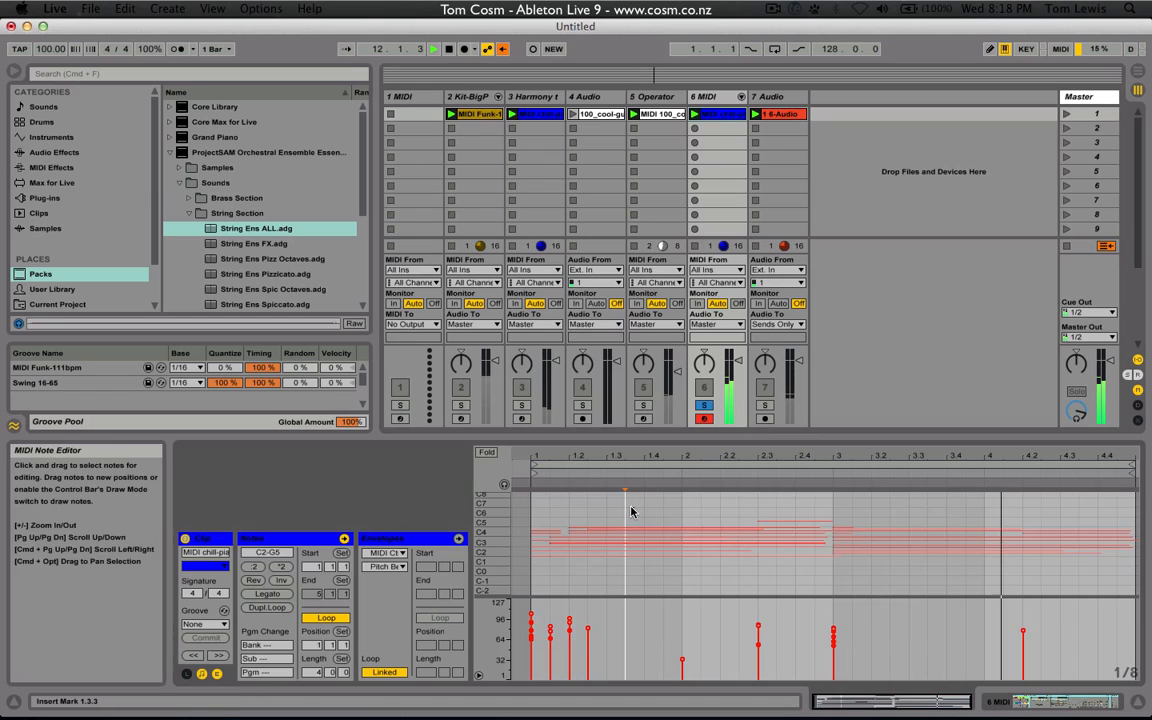
{"action": "key", "text": "super+a"}
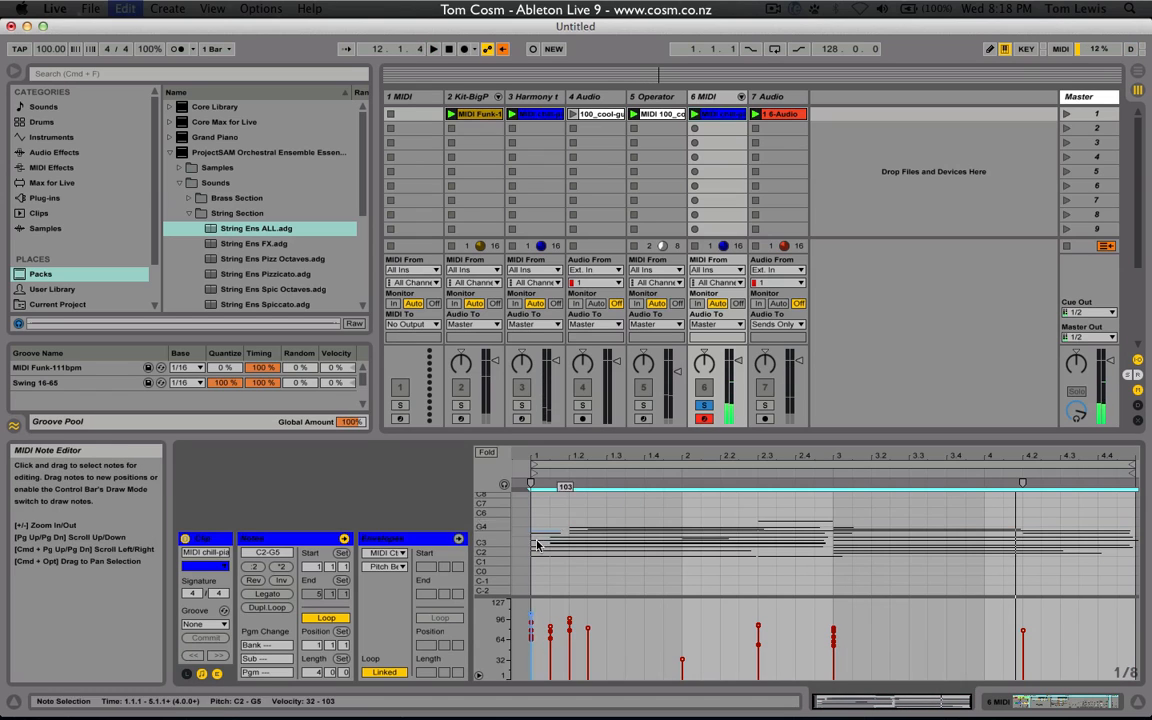
{"action": "left_click", "coordinate": [286, 595]}
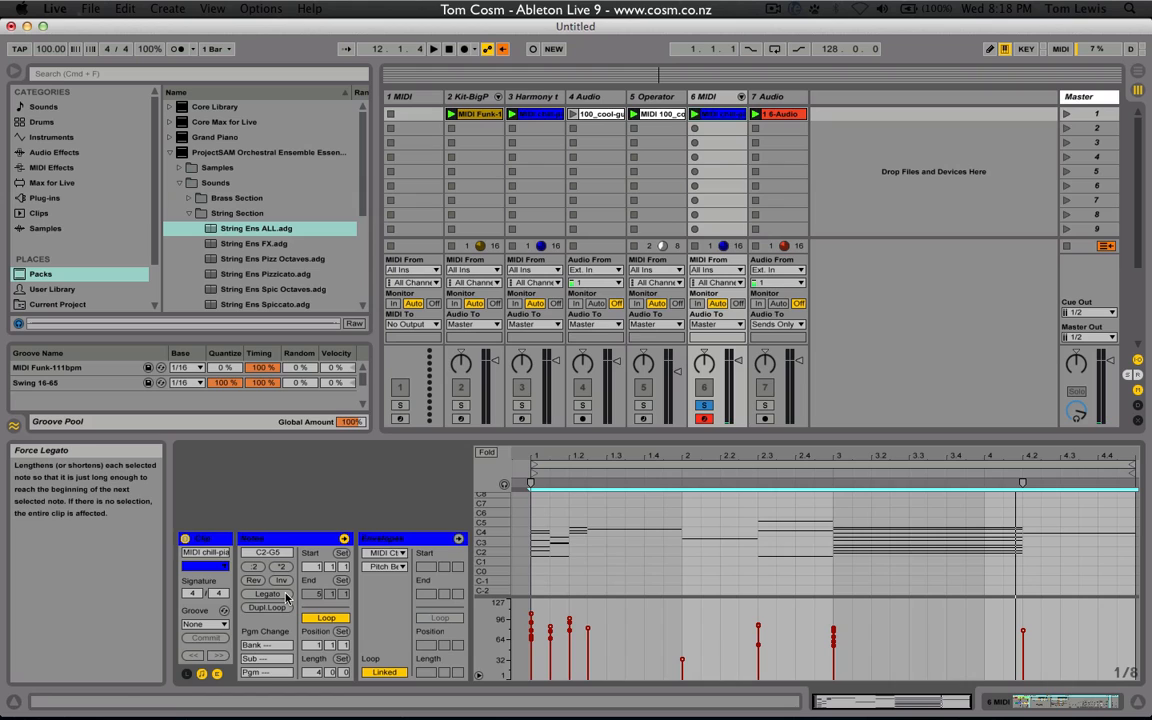
{"action": "left_click", "coordinate": [586, 558]}
{"action": "key", "text": "space"}
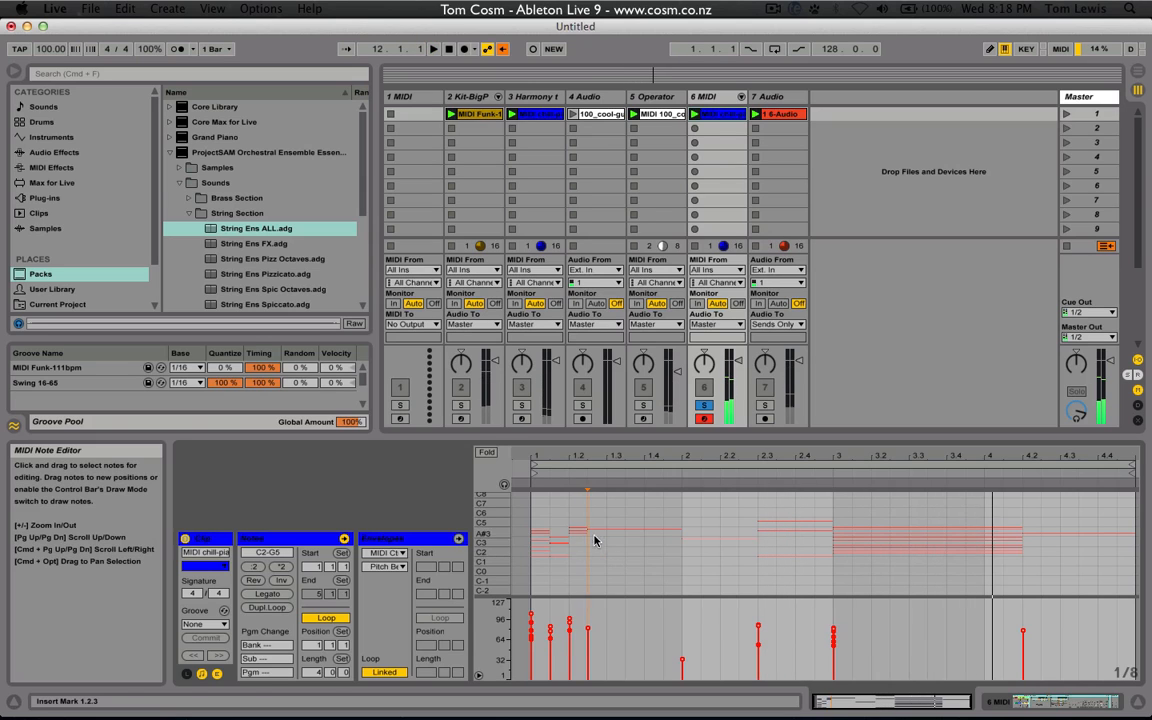
Audition the string clip and transpose all of its notes down one octave
{"action": "left_click", "coordinate": [563, 502]}
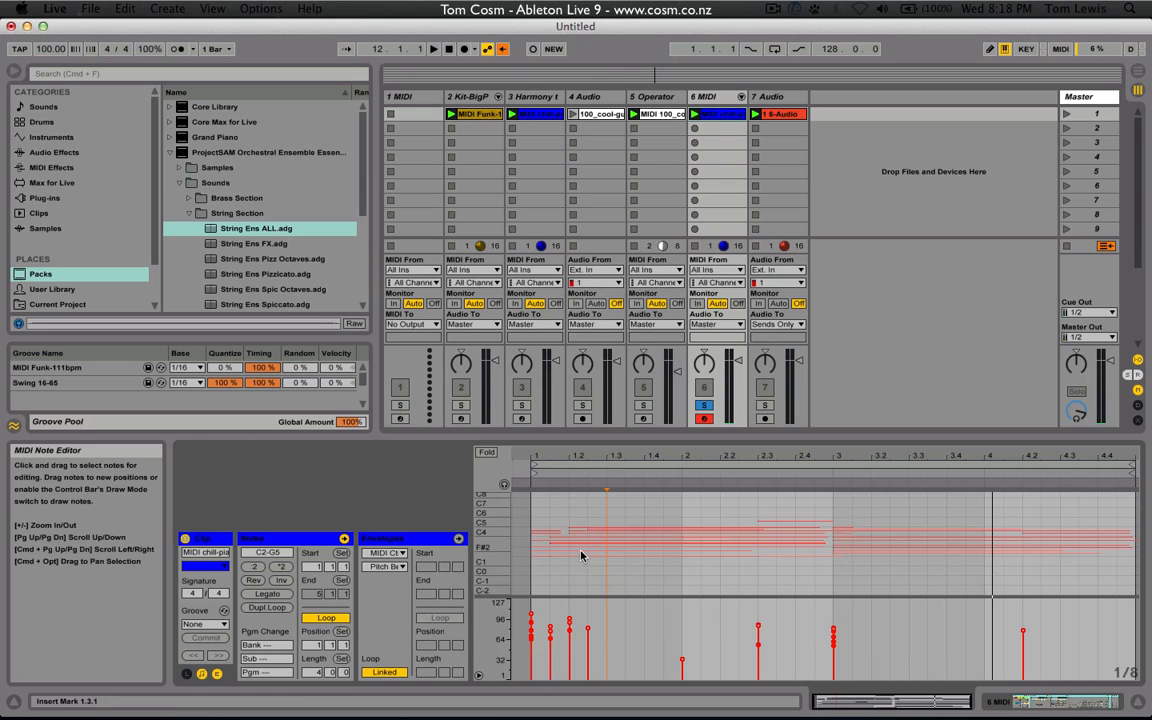
{"action": "left_click_drag", "start_coordinate": [486, 531], "coordinate": [594, 535]}
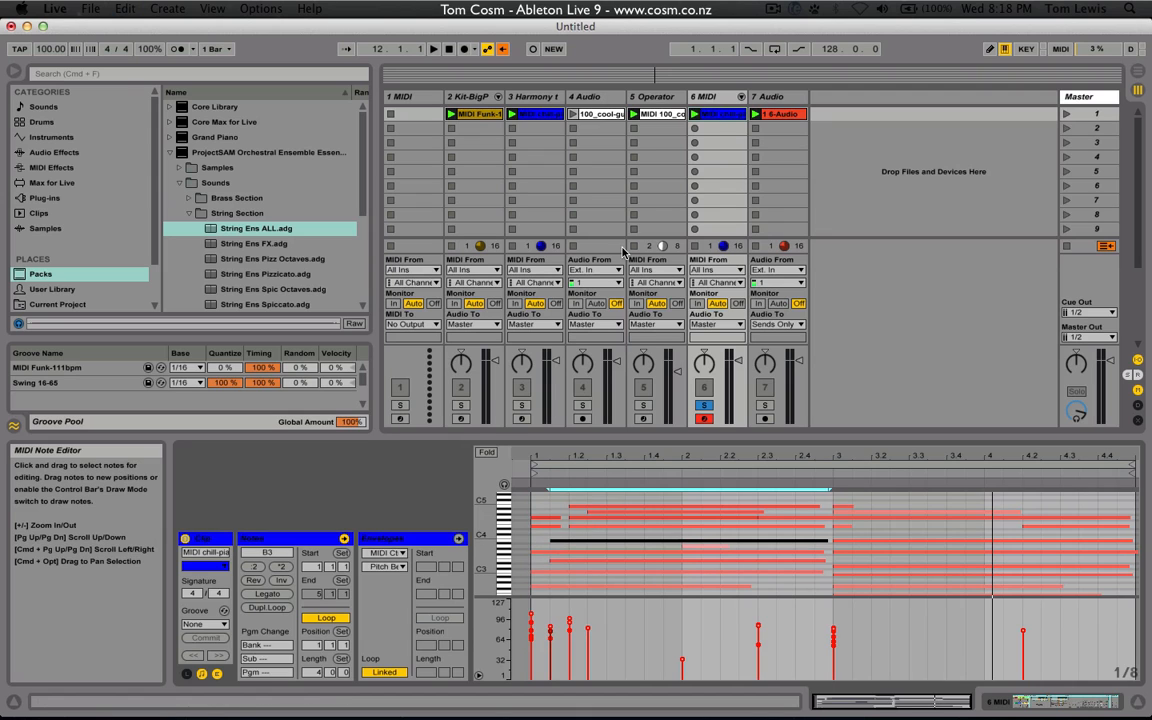
{"action": "key", "text": "space"}
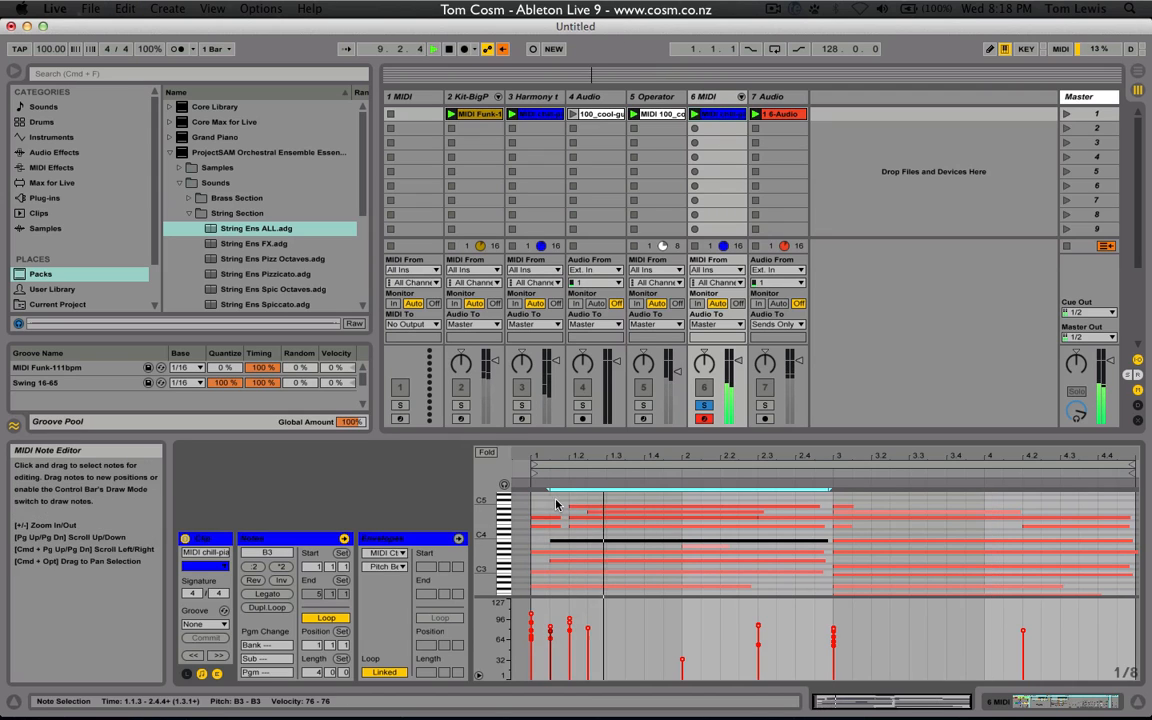
{"action": "mouse_move", "coordinate": [485, 523]}
{"action": "left_mouse_down"}
{"action": "mouse_move", "coordinate": [497, 526]}
{"action": "mouse_move", "coordinate": [468, 510]}
{"action": "mouse_move", "coordinate": [485, 520]}
{"action": "mouse_move", "coordinate": [476, 525]}
{"action": "left_mouse_up"}
{"action": "key", "text": "space"}
{"action": "key", "text": "super+a"}
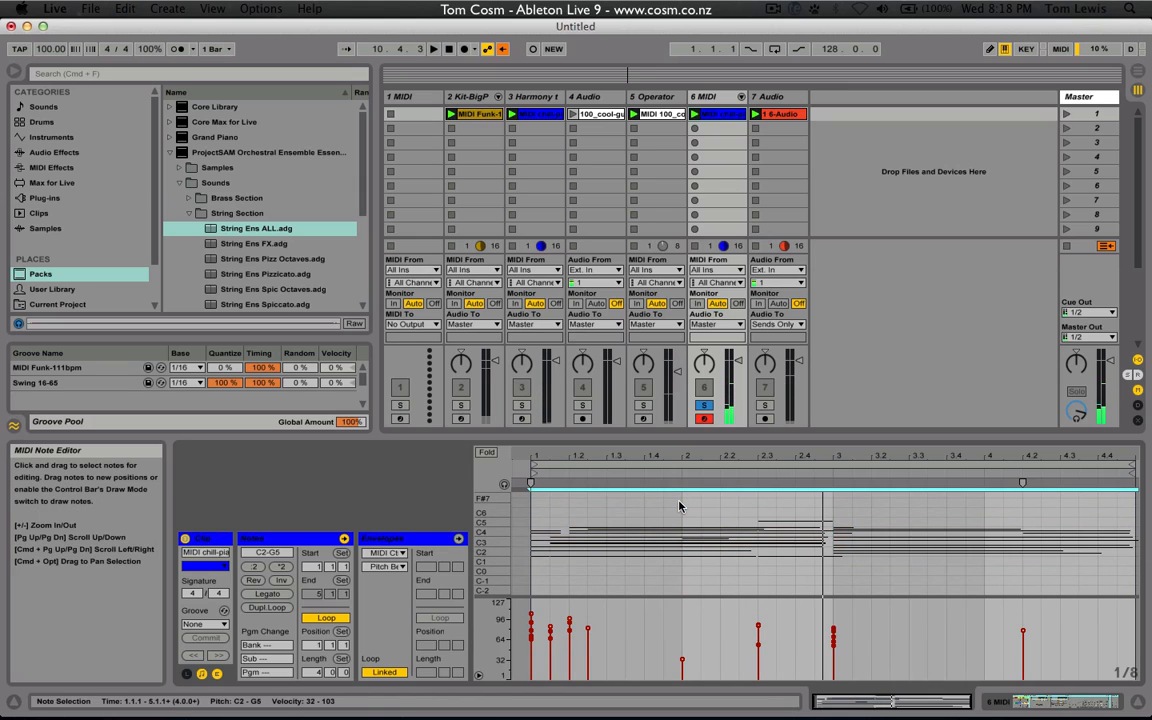
{"action": "key", "text": "space"}
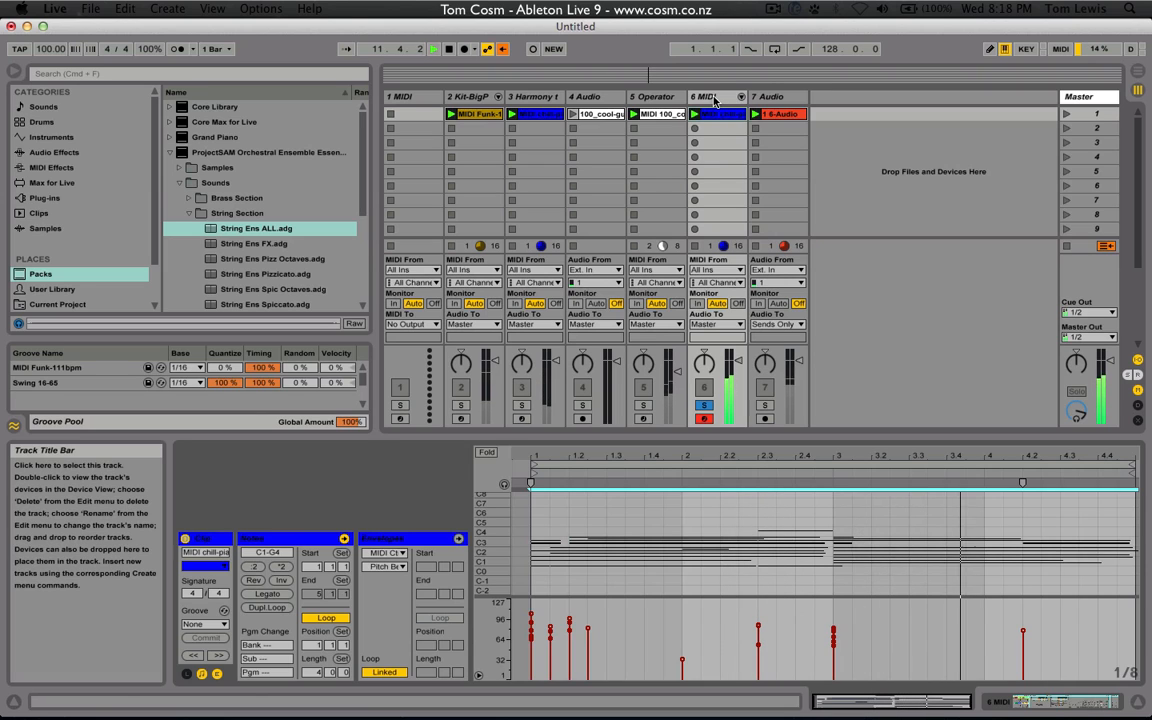
Delete the G3–A3 notes between 2.3.1 and 4.4.4 in the string clip and audition the result
{"action": "left_click", "coordinate": [899, 541]}
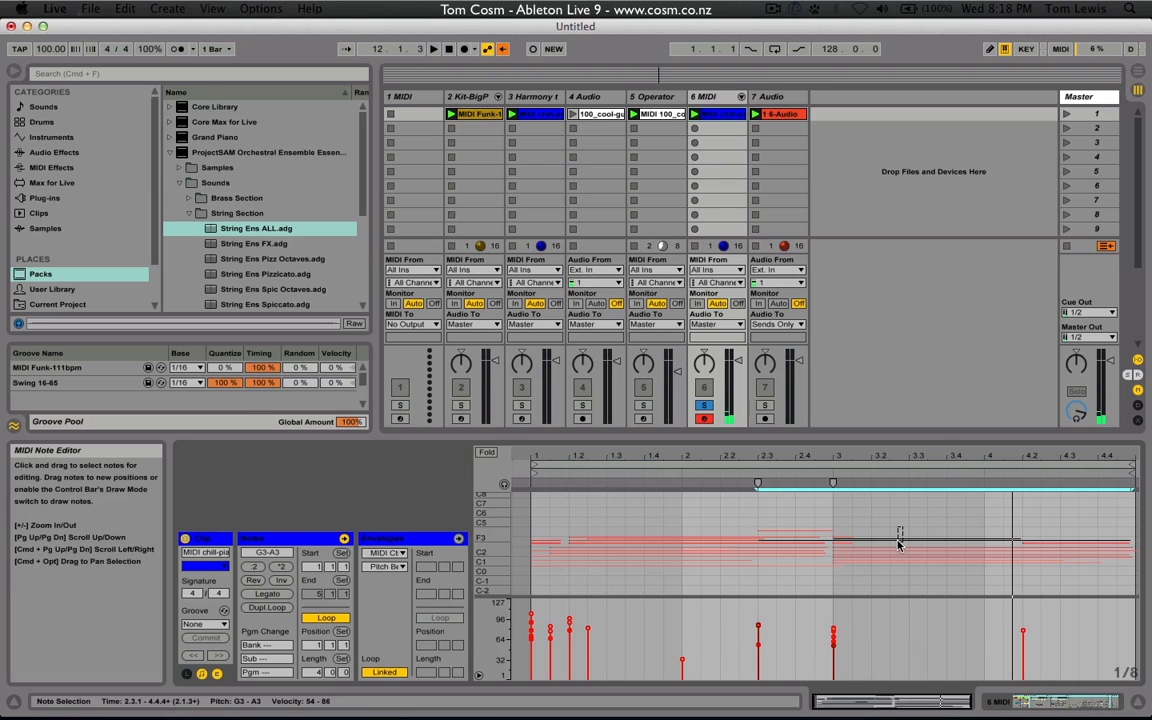
{"action": "key", "text": "Delete"}
{"action": "key", "text": "space"}
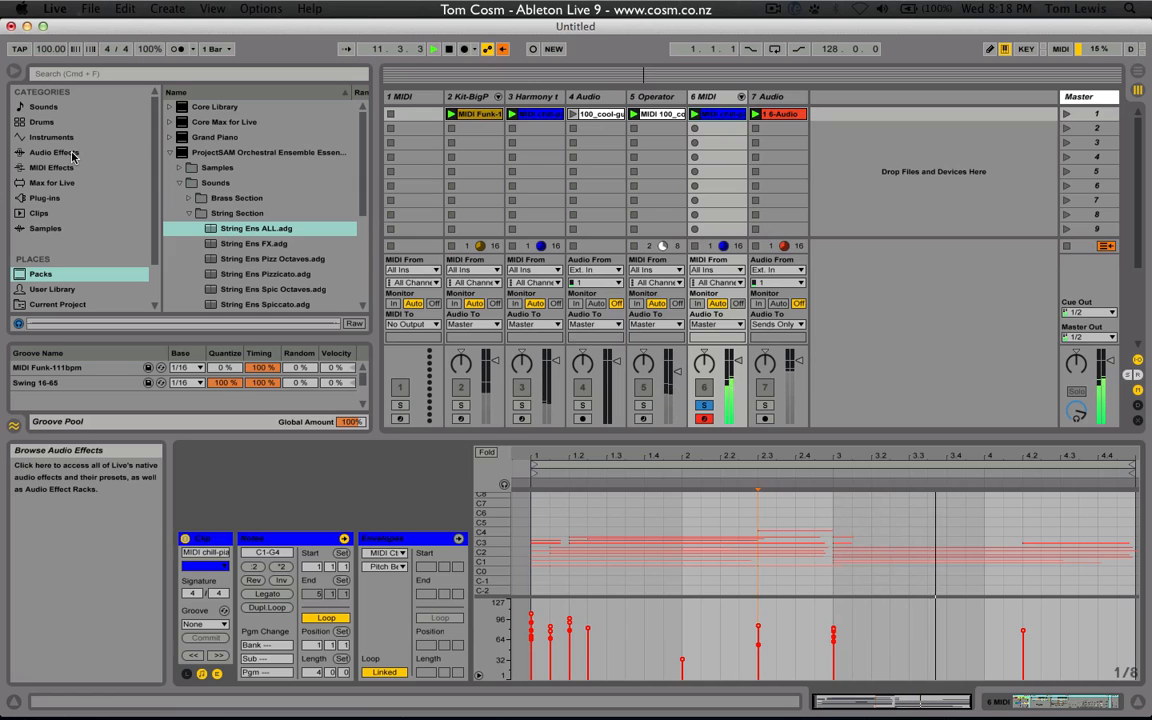
Try transposing the low E1–D2 notes starting at bar 3 up two octaves and audition them
{"action": "left_click", "coordinate": [932, 571]}
{"action": "left_click_drag", "start_coordinate": [932, 567], "coordinate": [933, 556]}
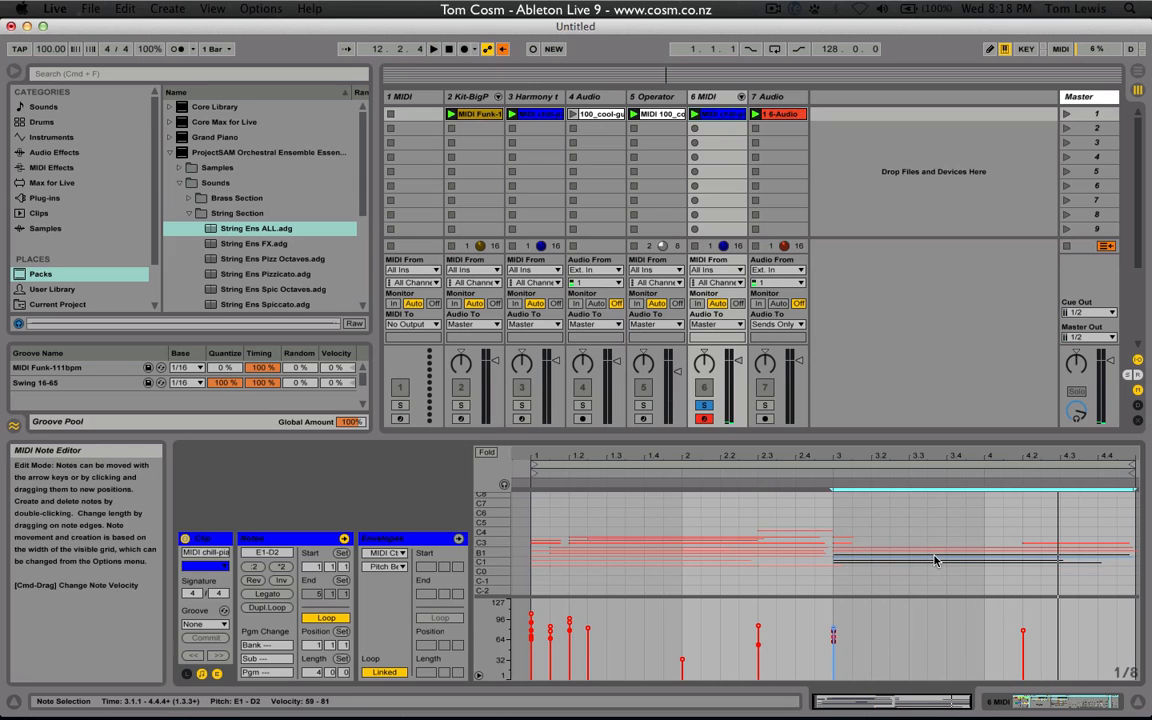
{"action": "key", "text": "shift+Up"}
{"action": "key", "text": "shift+Up"}
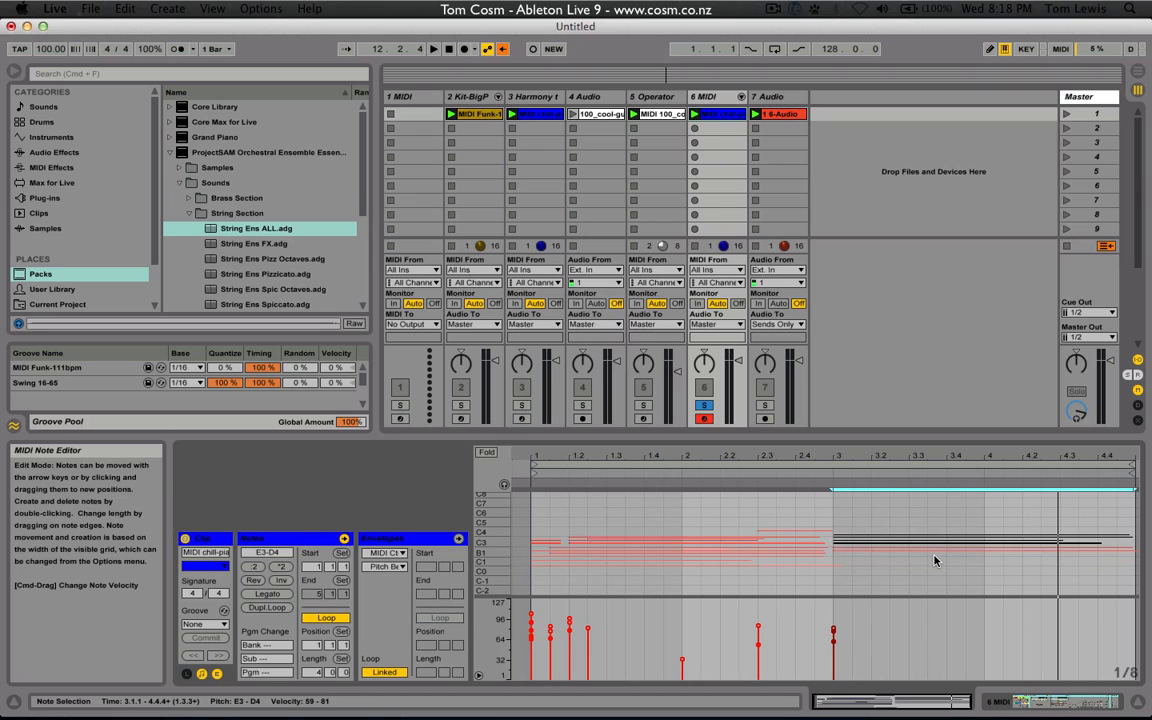
{"action": "left_click", "coordinate": [832, 473]}
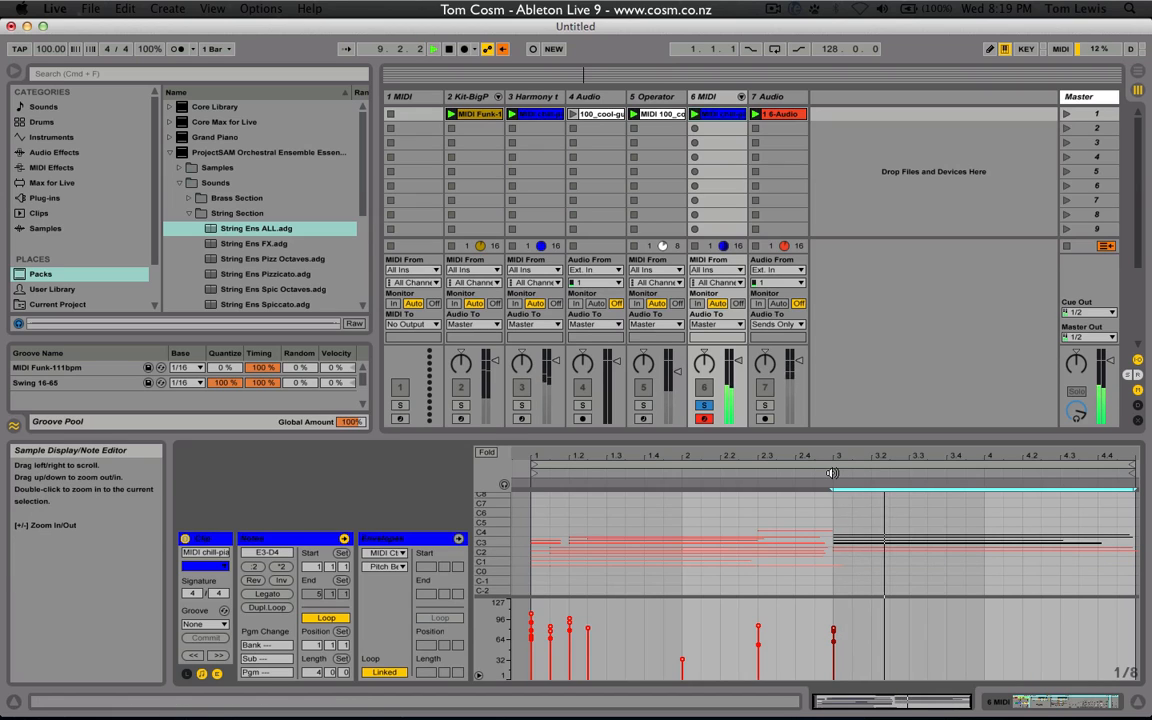
Try the selected bar 3 notes three octaves lower during playback, then raise them one octave to E1–D2
{"action": "key", "text": "shift+Down"}
{"action": "key", "text": "shift+Down"}
{"action": "key", "text": "shift+Down"}
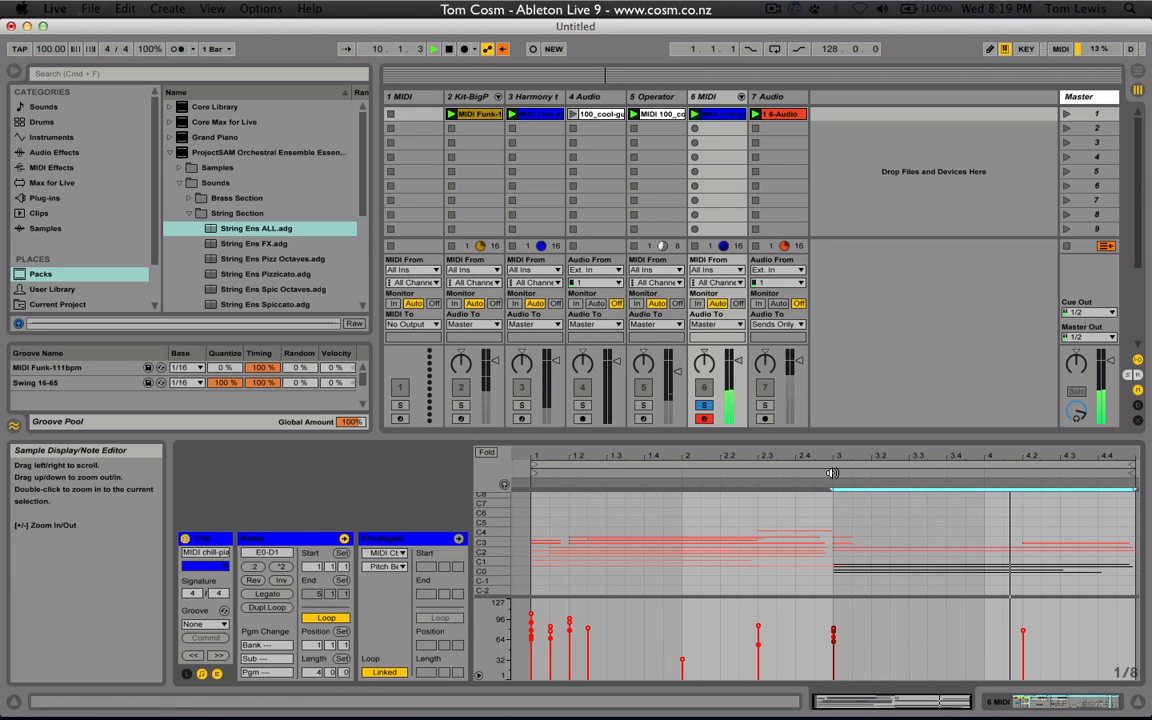
{"action": "key", "text": "space"}
{"action": "key", "text": "shift+Up"}
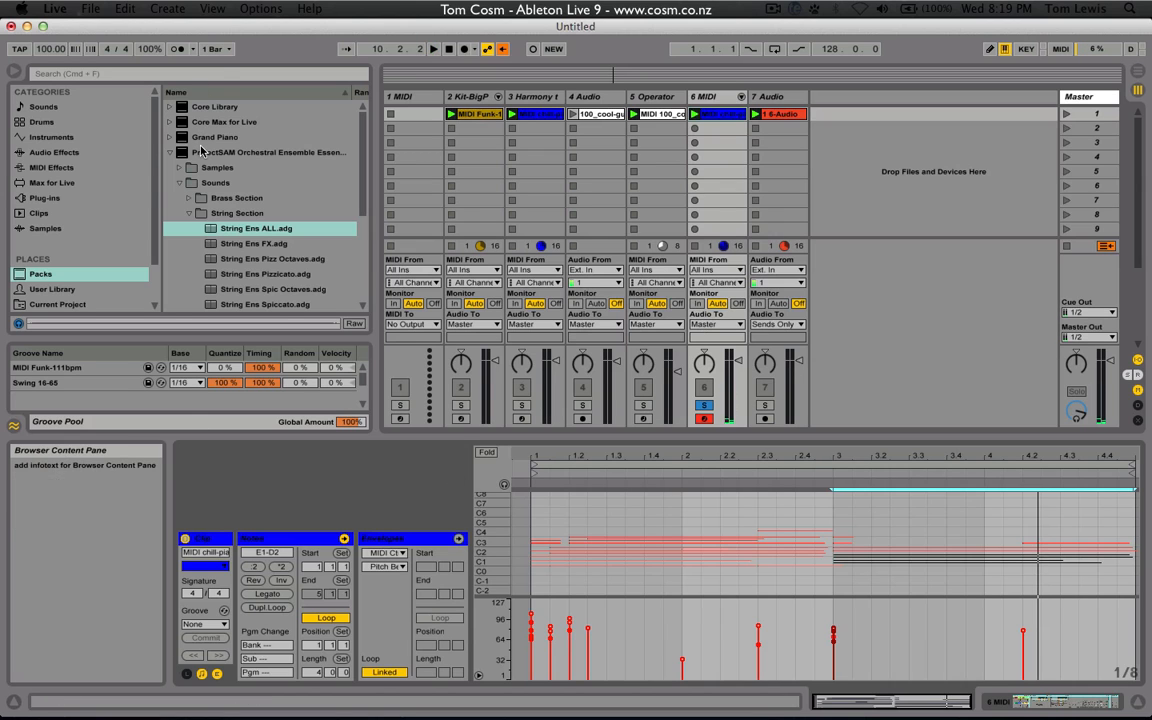
Add the Utility audio effect to the end of the string track's device chain
{"action": "left_click", "coordinate": [54, 152]}
{"action": "scroll", "coordinate": [363, 253], "scroll_direction": "down", "scroll_amount": 5}
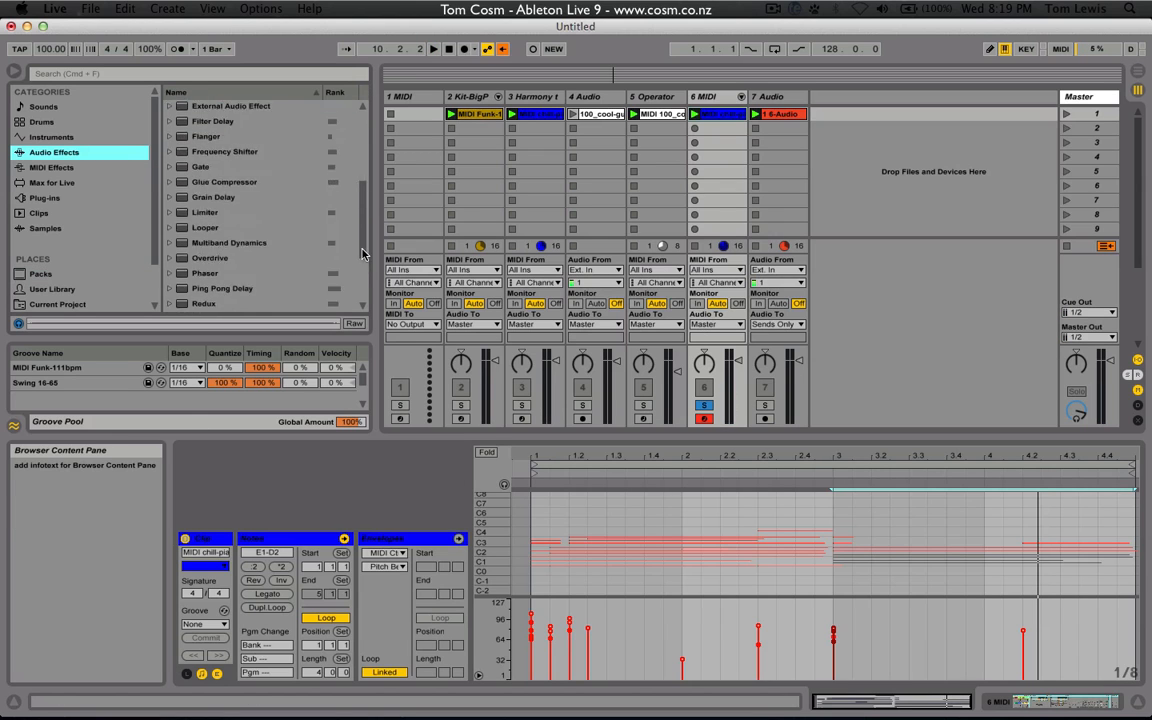
{"action": "scroll", "coordinate": [364, 265], "scroll_direction": "down", "scroll_amount": 3}
{"action": "double_click", "coordinate": [233, 273]}
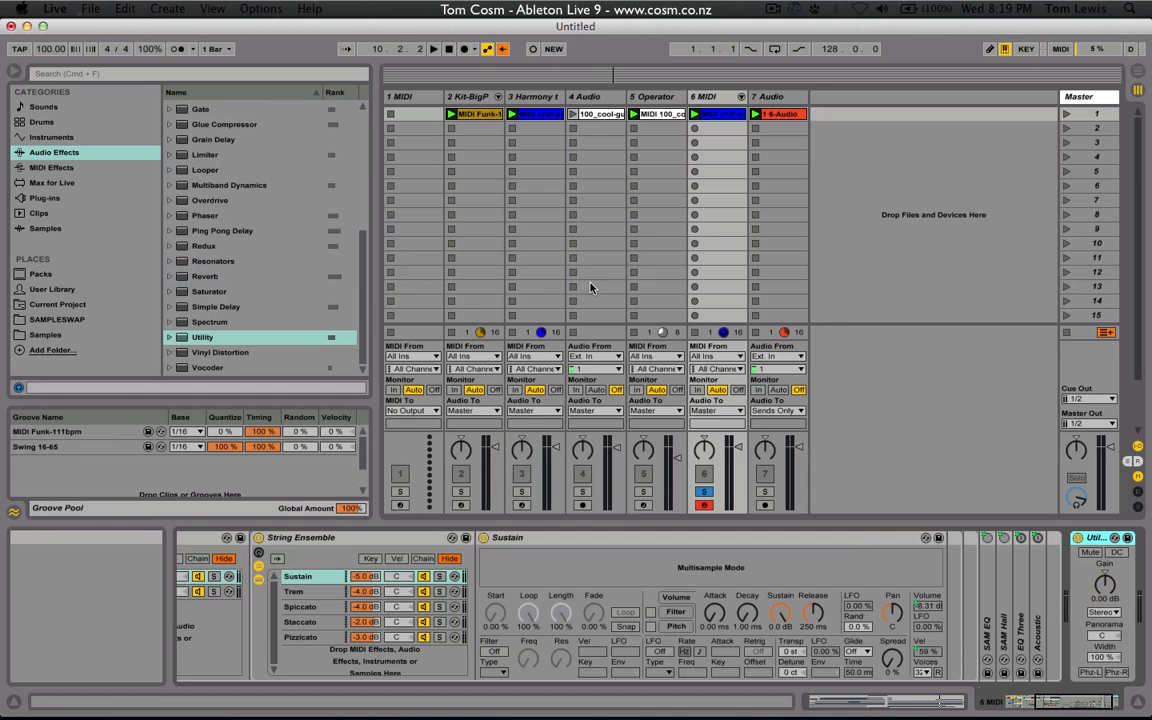
Try sweeping the Utility's Gain down to about -25 dB during playback and return it to 0 dB
{"action": "left_click", "coordinate": [1105, 588]}
{"action": "key", "text": "space"}
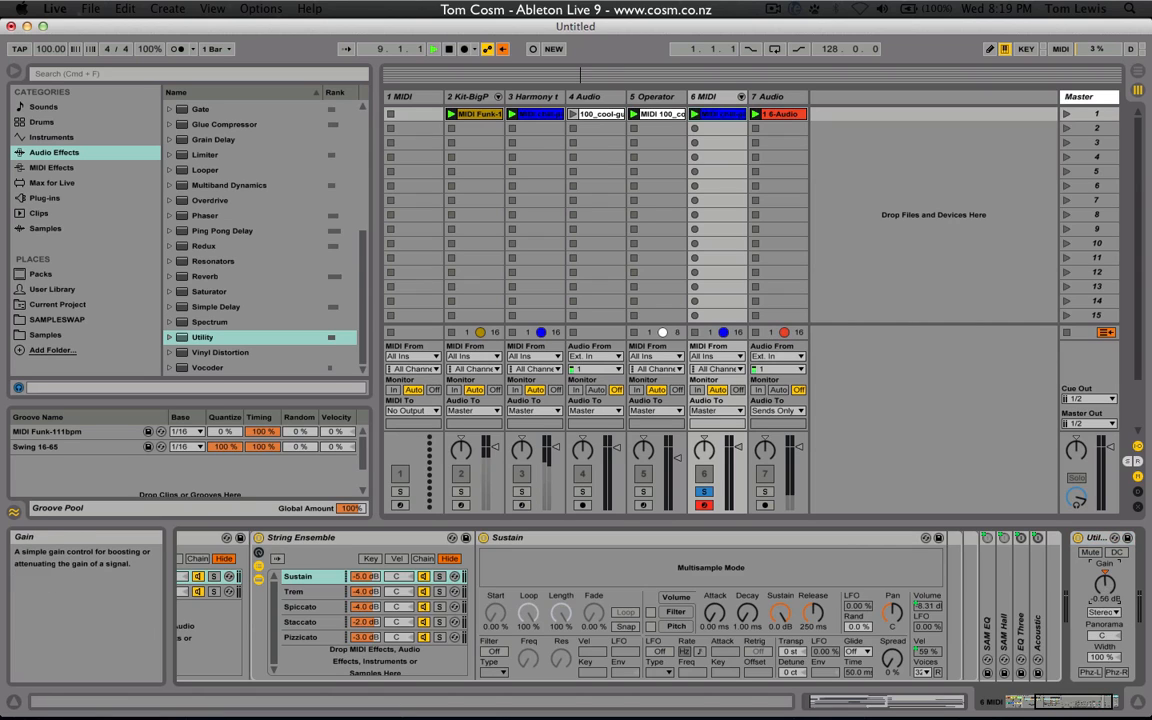
{"action": "left_click_drag", "start_coordinate": [1105, 588], "coordinate": [1105, 606]}
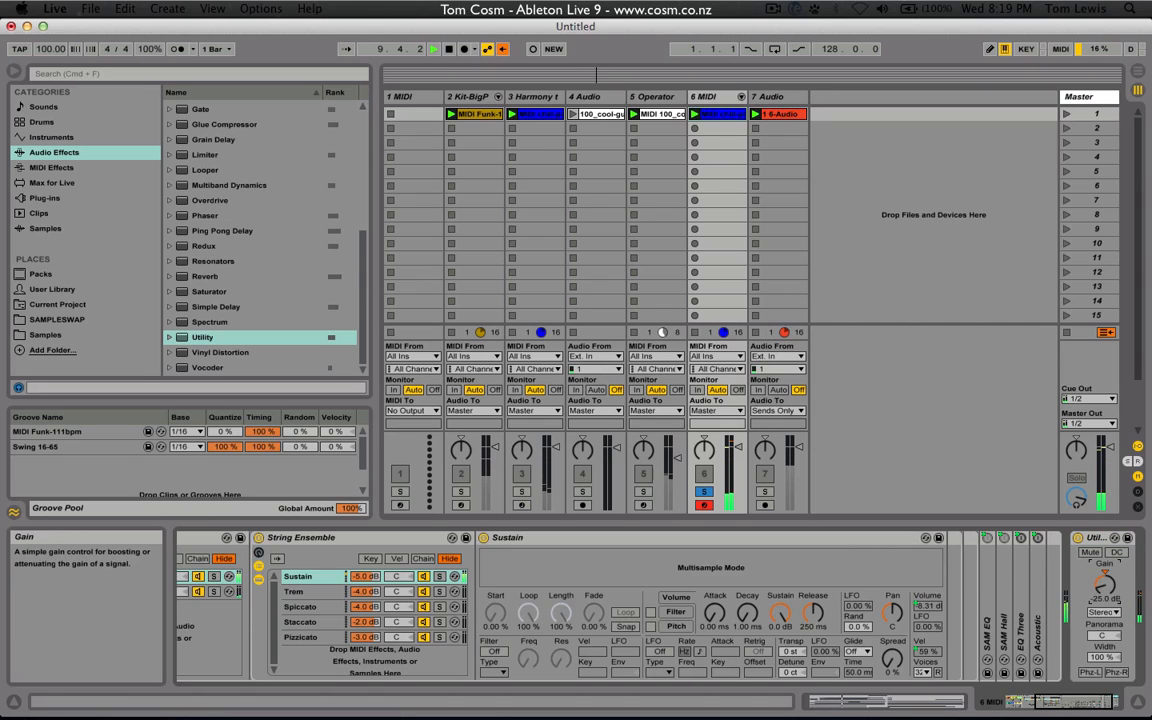
{"action": "key", "text": "space"}
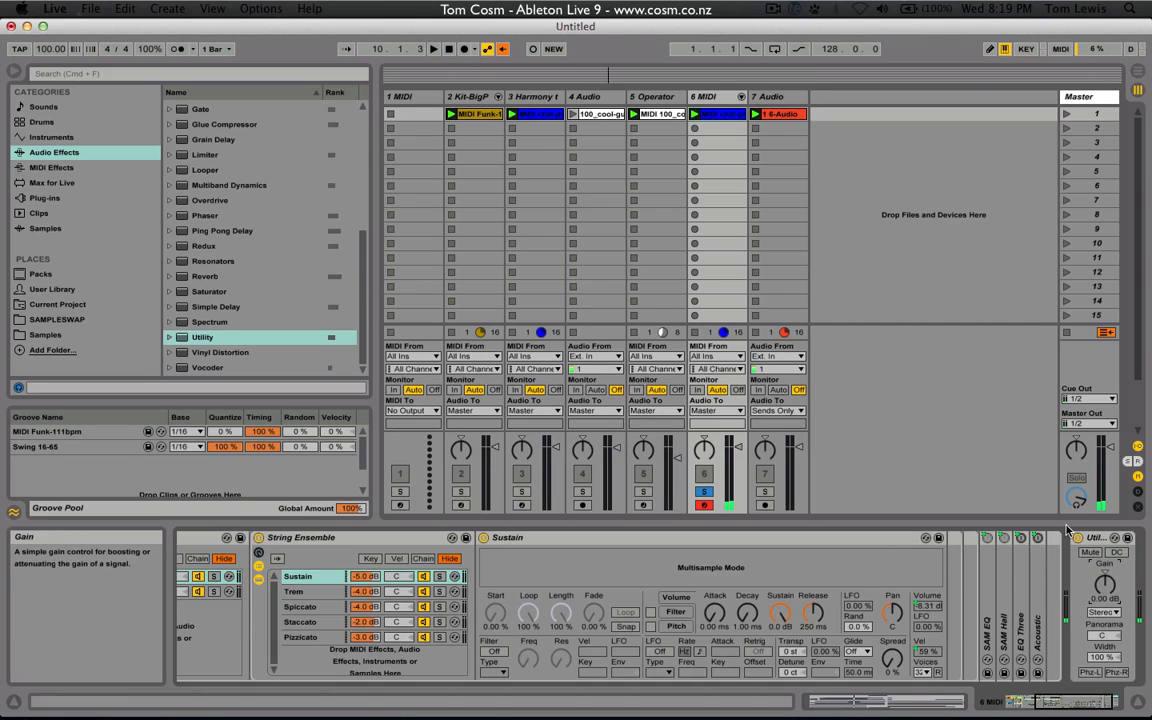
Show the string clip's Utility Gain envelope and add a breakpoint just before beat 1.2
{"action": "left_click", "coordinate": [731, 118]}
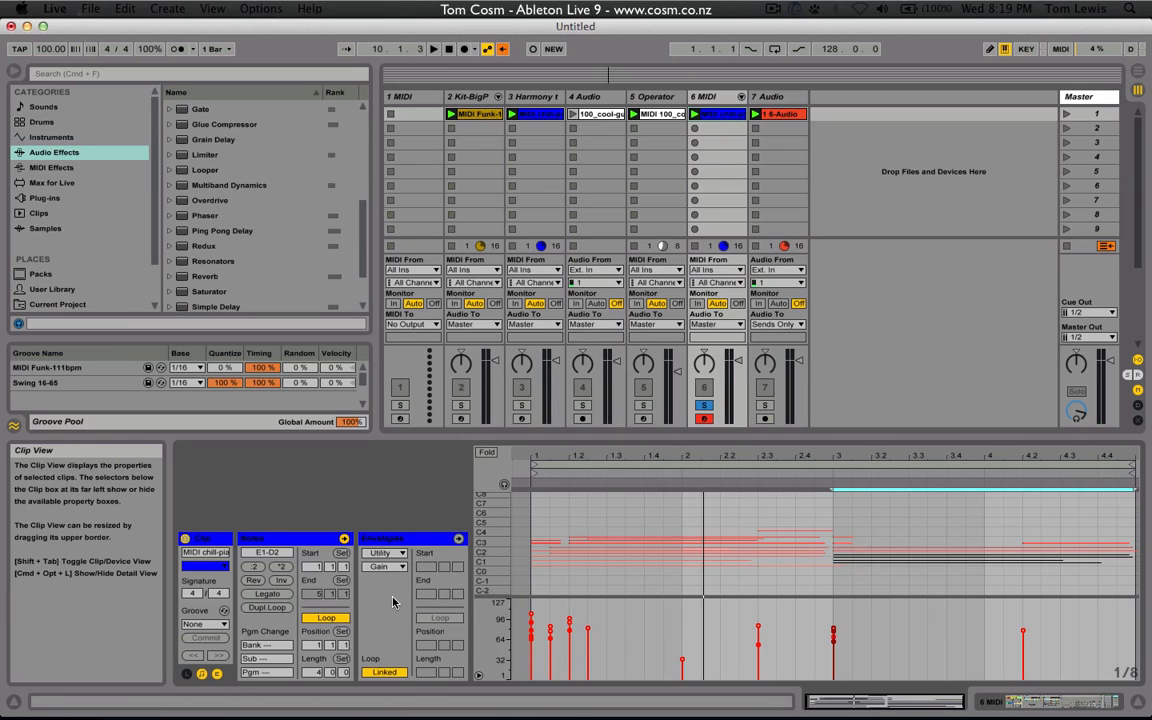
{"action": "left_click", "coordinate": [383, 552]}
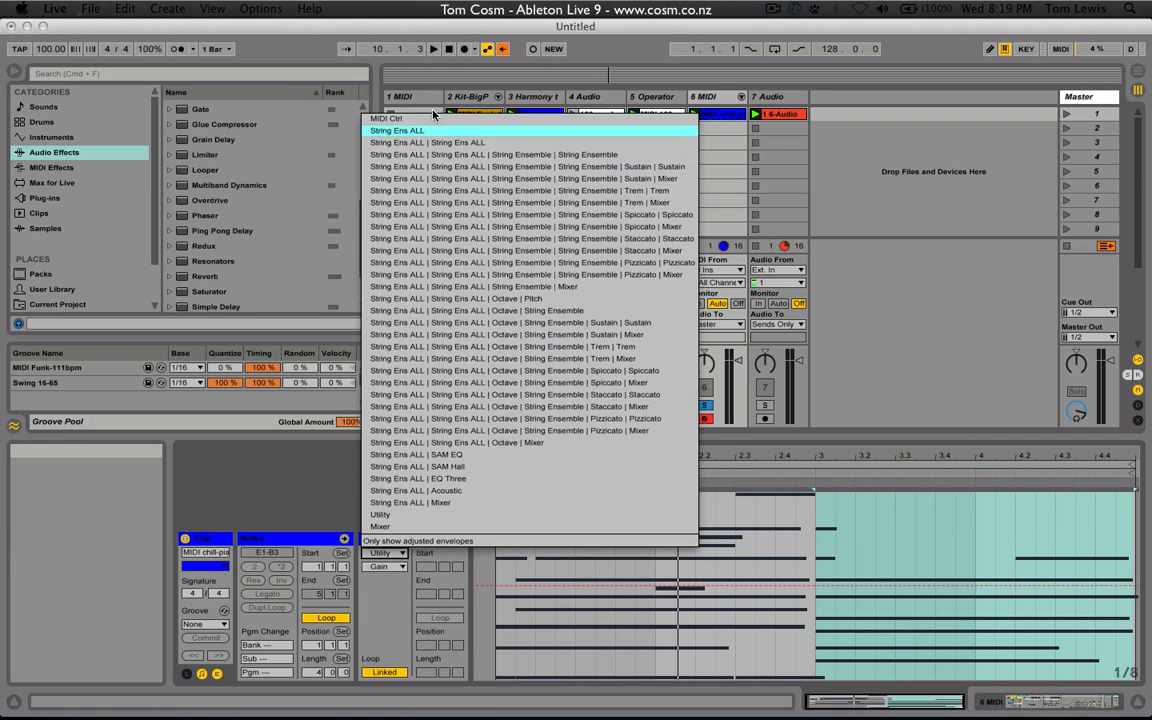
{"action": "left_click", "coordinate": [431, 600]}
{"action": "left_click", "coordinate": [386, 566]}
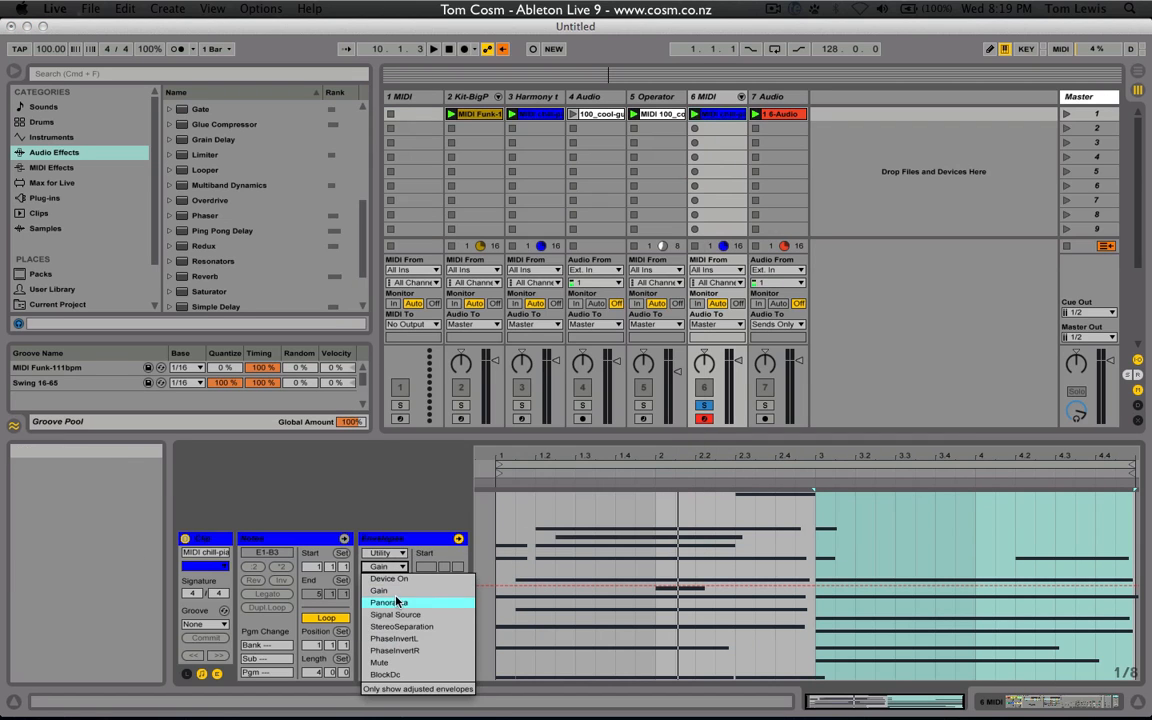
{"action": "left_click", "coordinate": [389, 591]}
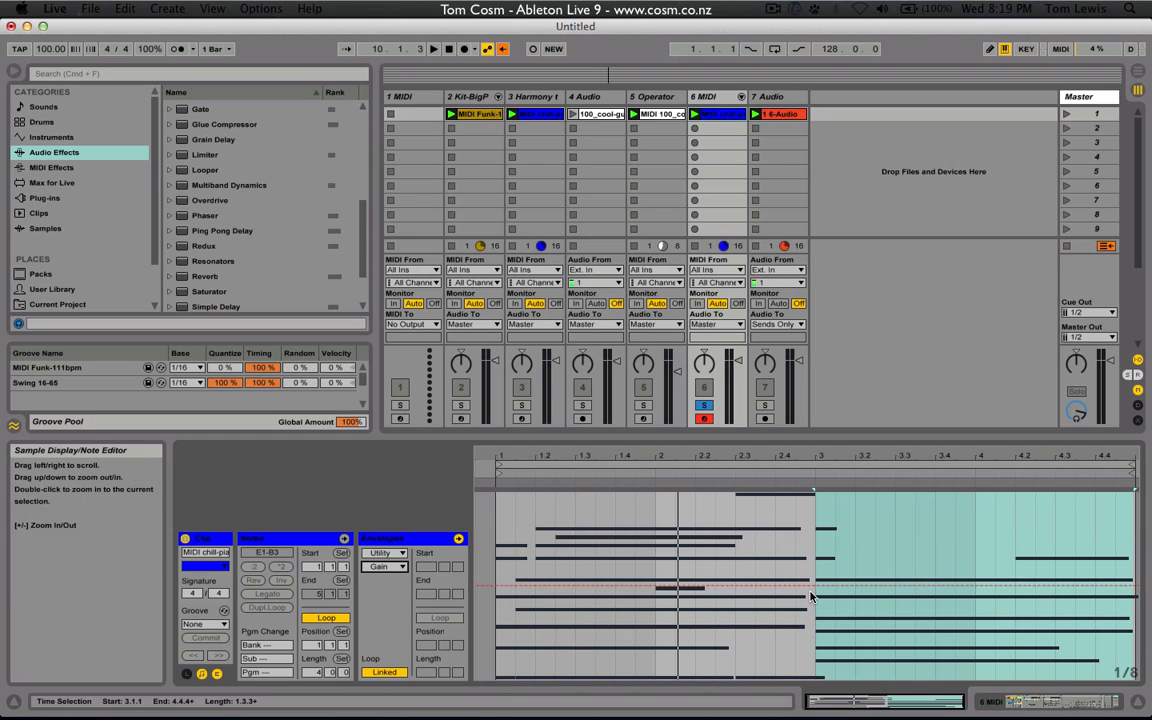
{"action": "left_click", "coordinate": [527, 587]}
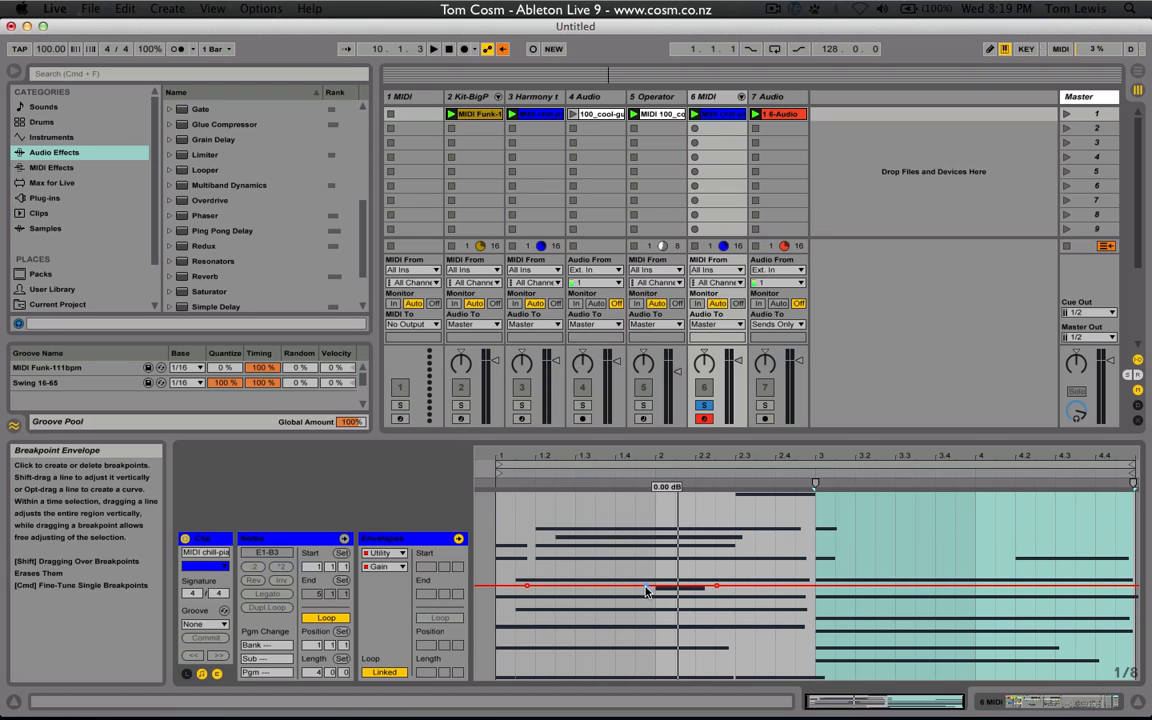
Try a gain peak at bar 2 followed by a drop before bar 3, and undo it
{"action": "left_click_drag", "start_coordinate": [646, 588], "coordinate": [657, 519]}
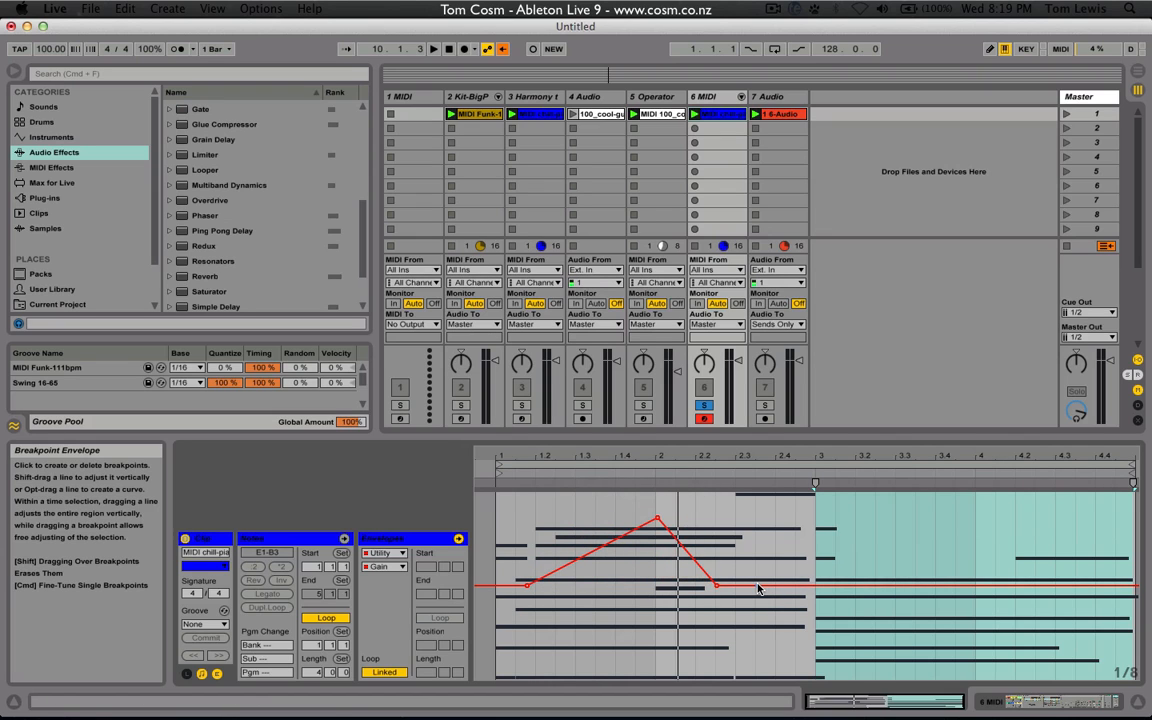
{"action": "left_click_drag", "start_coordinate": [758, 588], "coordinate": [795, 615]}
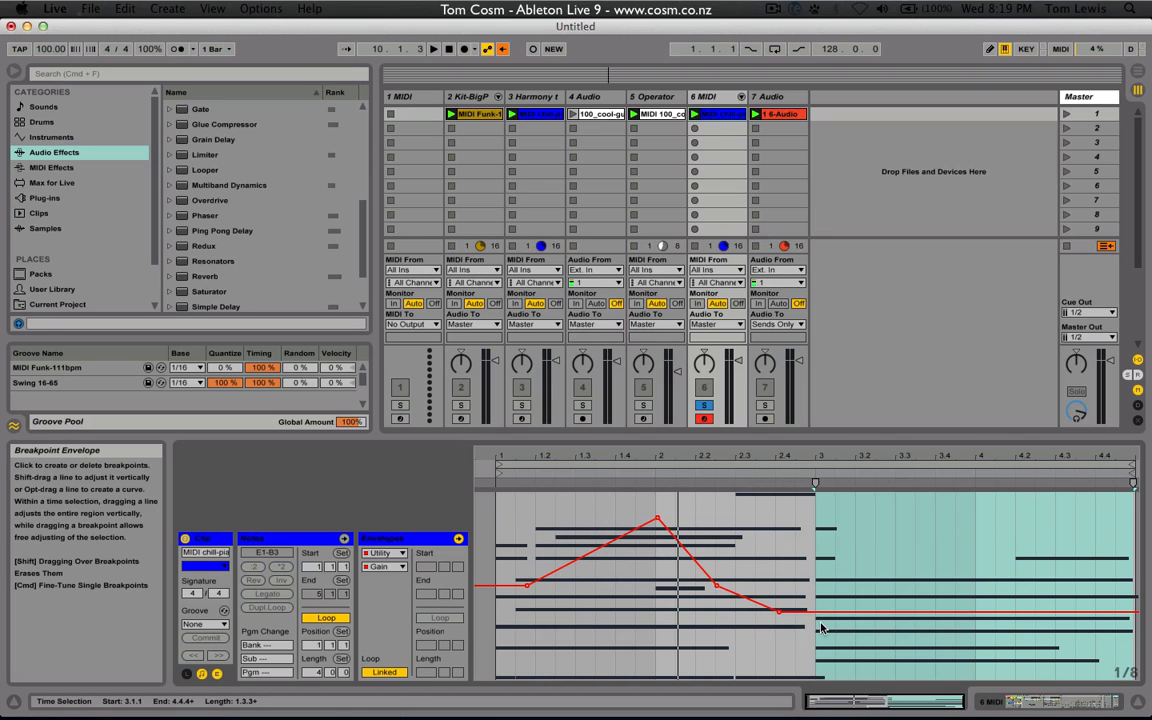
{"action": "key", "text": "super+z"}
{"action": "key", "text": "super+z"}
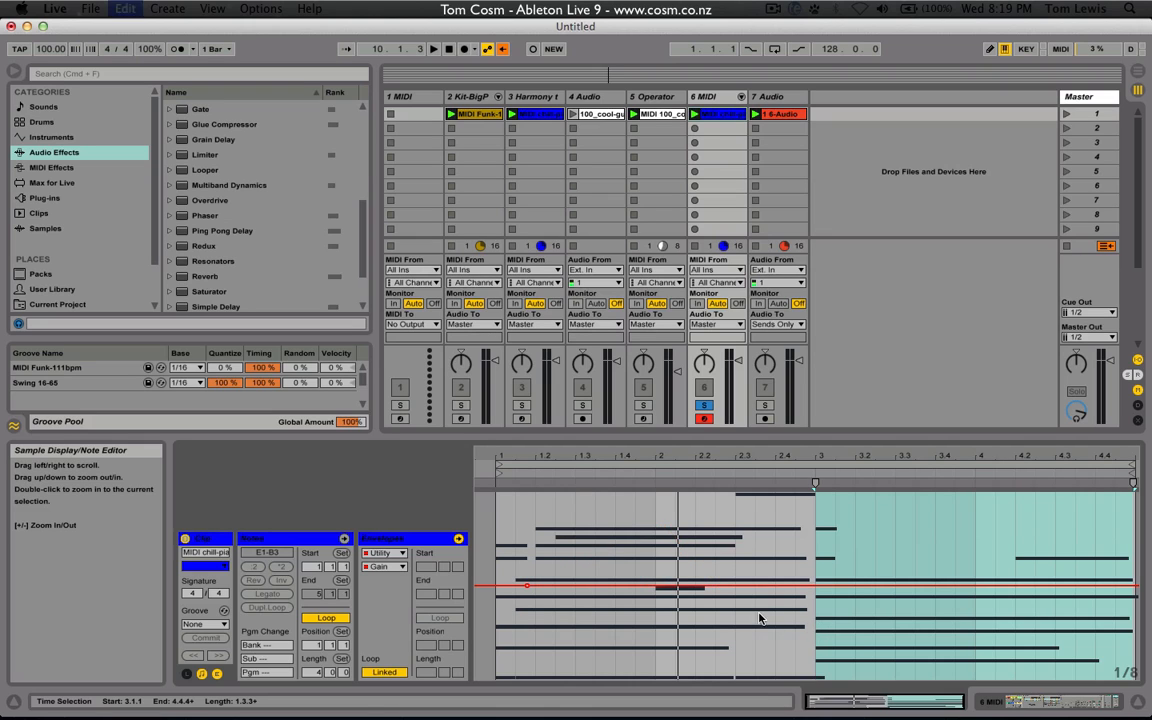
Shape the Gain envelope into a straight fade-in from the minimum at the clip's start to 0 dB at bar 3, and audition it
{"action": "left_click", "coordinate": [808, 617]}
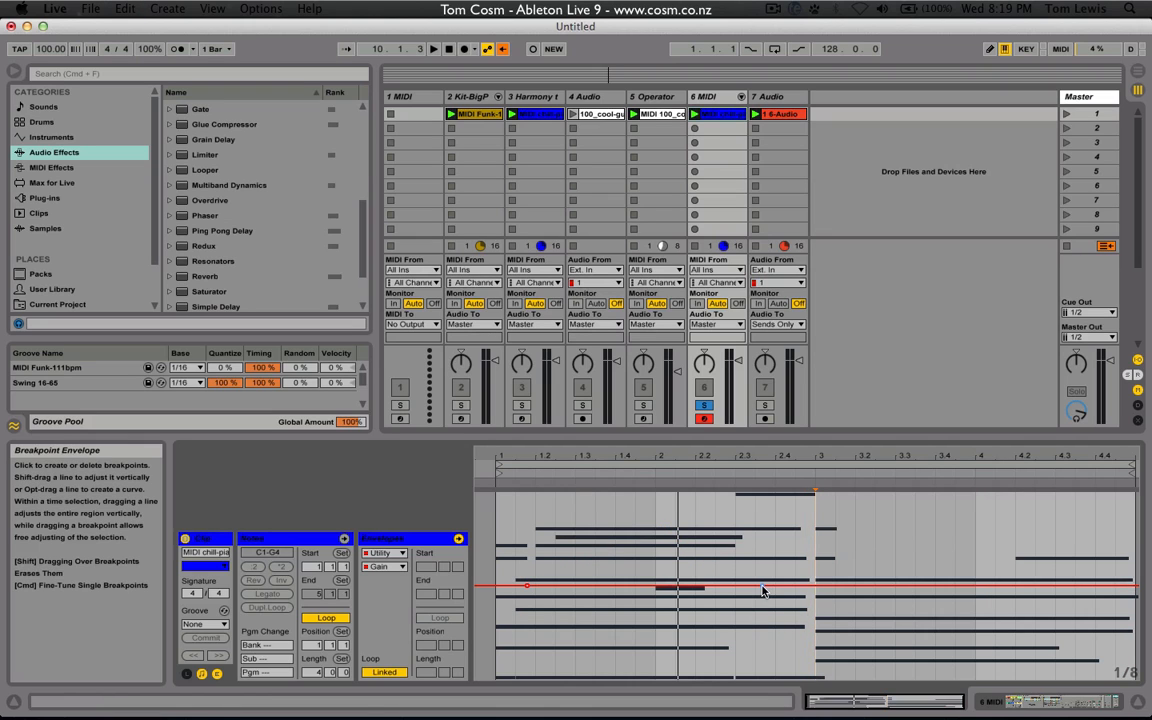
{"action": "left_click_drag", "start_coordinate": [806, 609], "coordinate": [490, 597]}
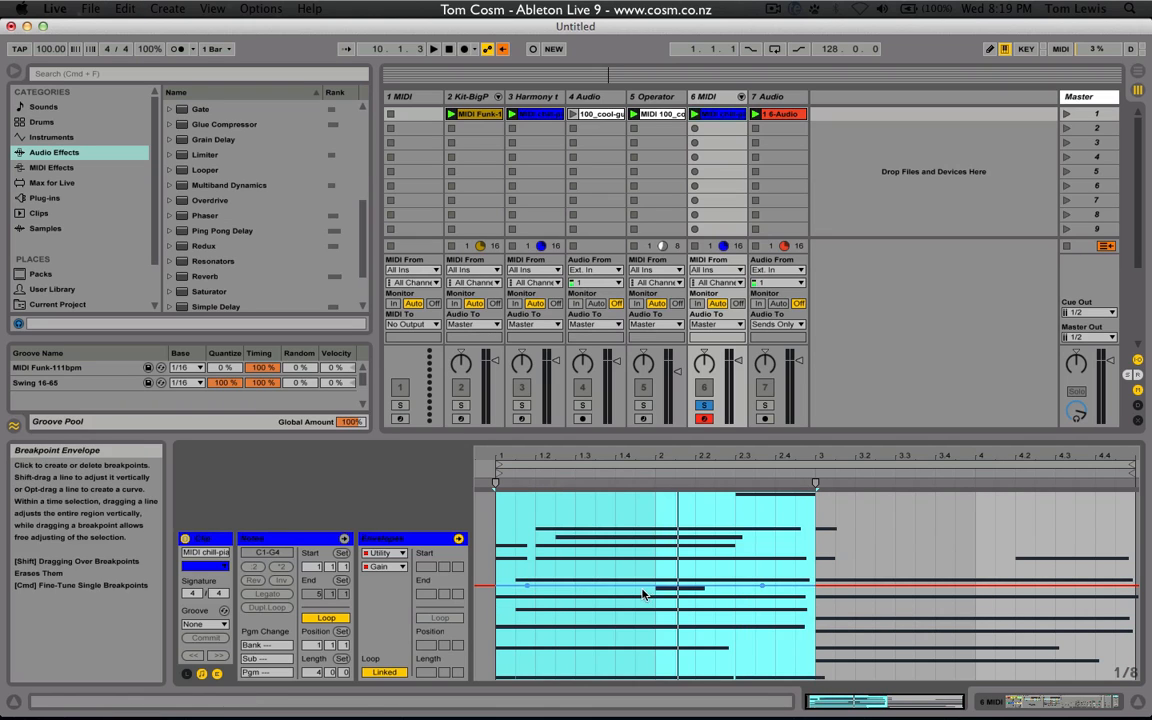
{"action": "left_click_drag", "start_coordinate": [641, 590], "coordinate": [639, 597]}
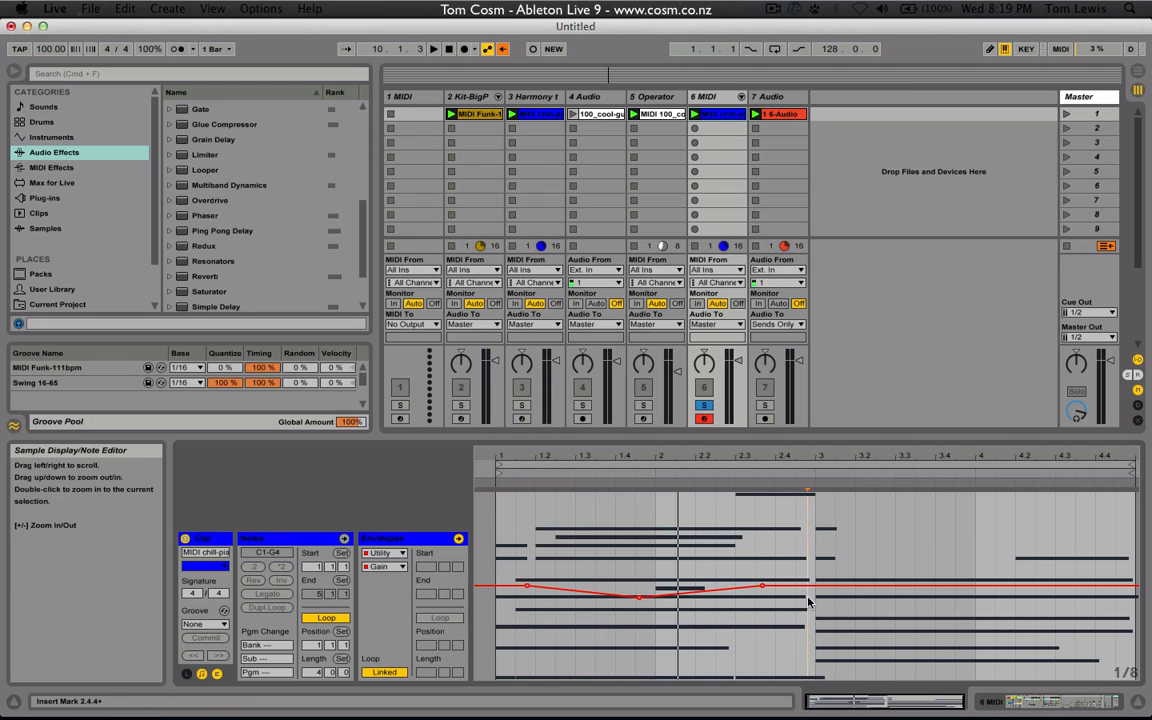
{"action": "left_click_drag", "start_coordinate": [764, 587], "coordinate": [815, 587]}
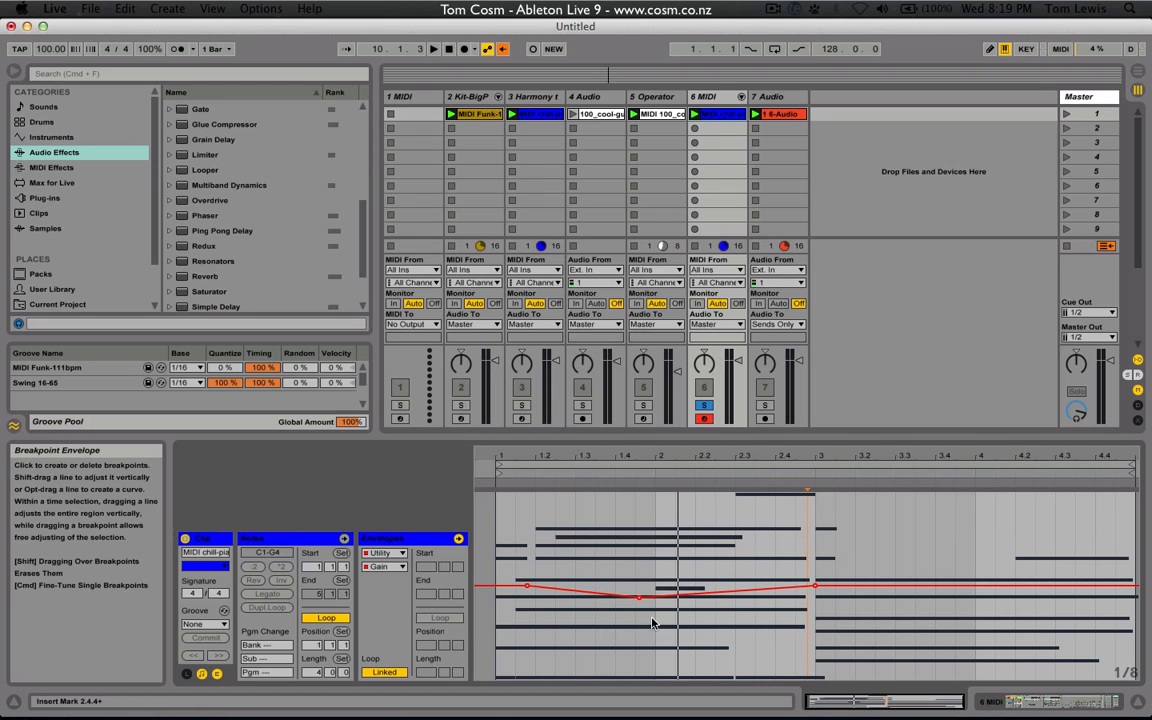
{"action": "left_click", "coordinate": [528, 587]}
{"action": "left_click_drag", "start_coordinate": [638, 598], "coordinate": [503, 679]}
{"action": "key", "text": "space"}
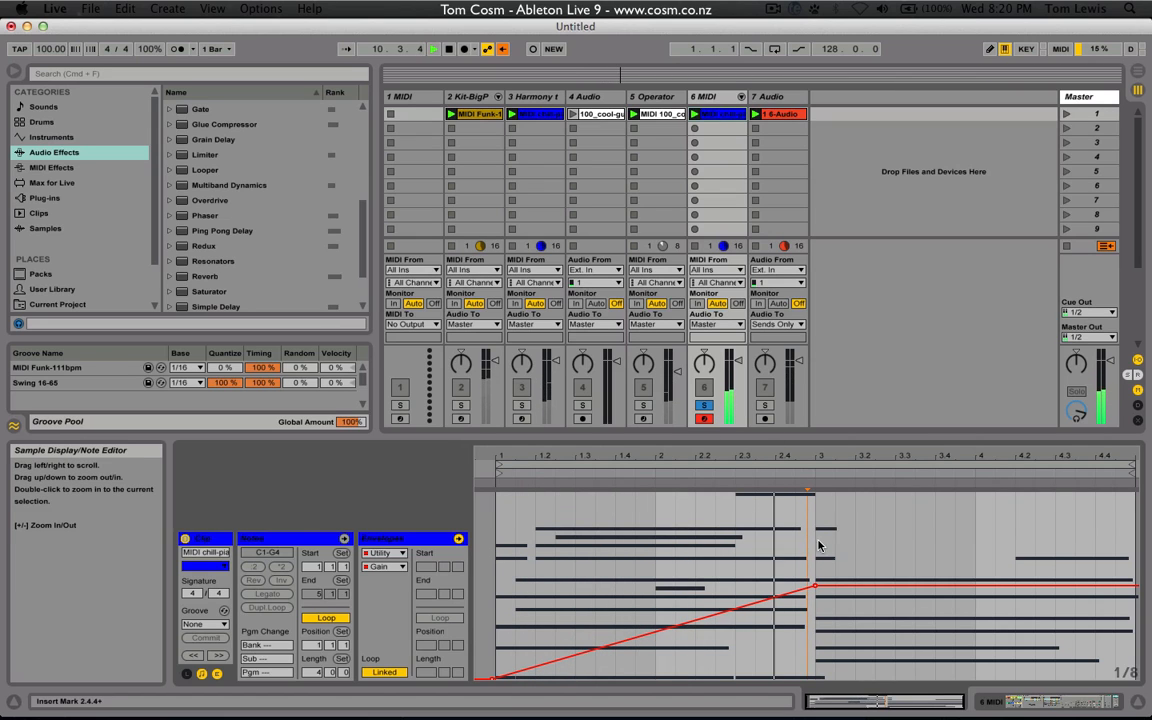
Add a gain breakpoint slightly above 0 dB at bar 2, curve the rise leading to it, and audition the clip
{"action": "left_click_drag", "start_coordinate": [663, 628], "coordinate": [655, 583]}
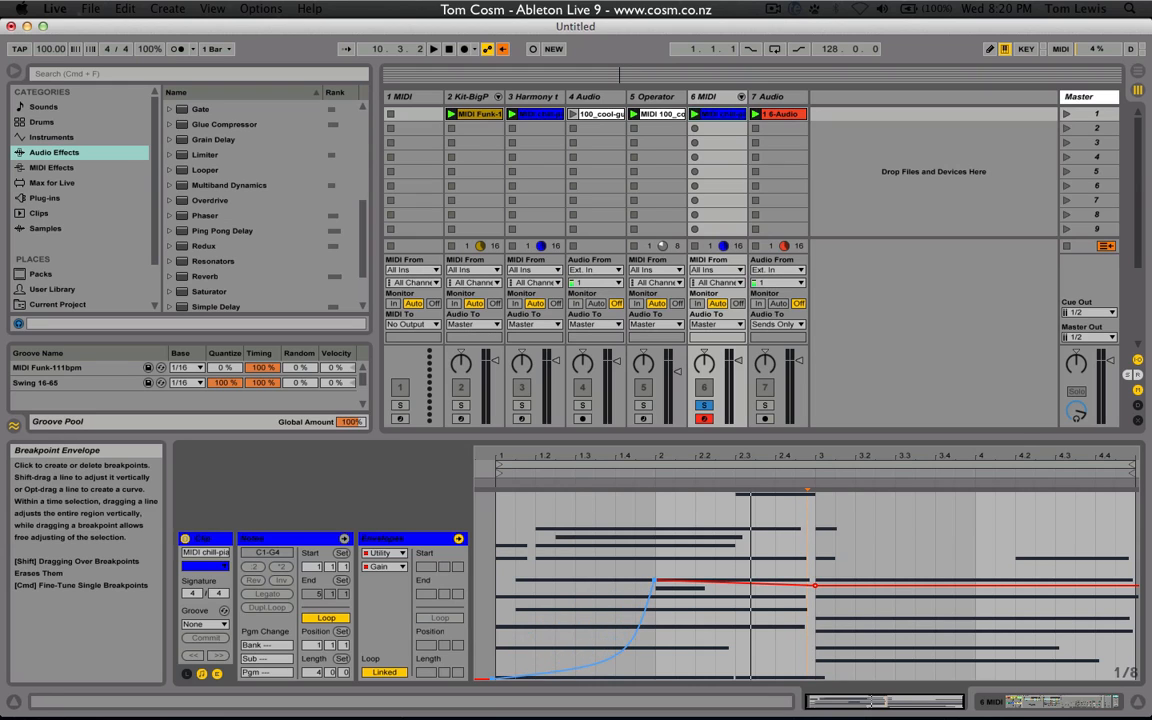
{"action": "left_click_drag", "start_coordinate": [612, 646], "coordinate": [612, 645]}
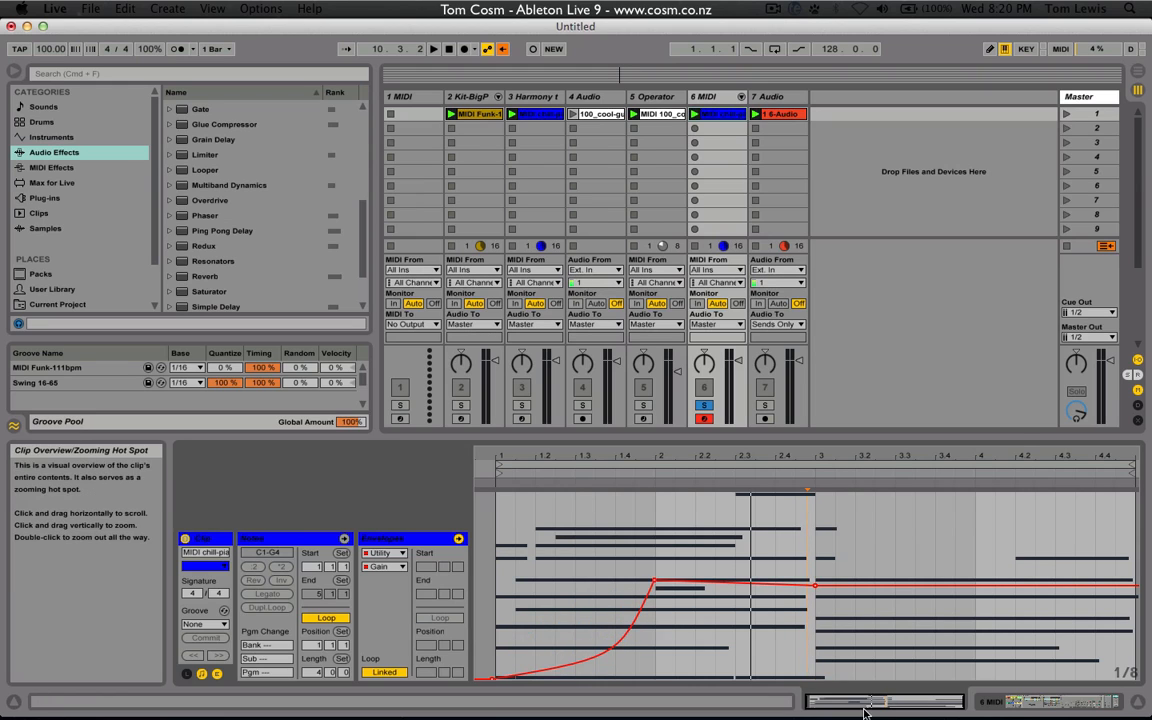
{"action": "left_click_drag", "start_coordinate": [866, 704], "coordinate": [839, 702]}
{"action": "key", "text": "space"}
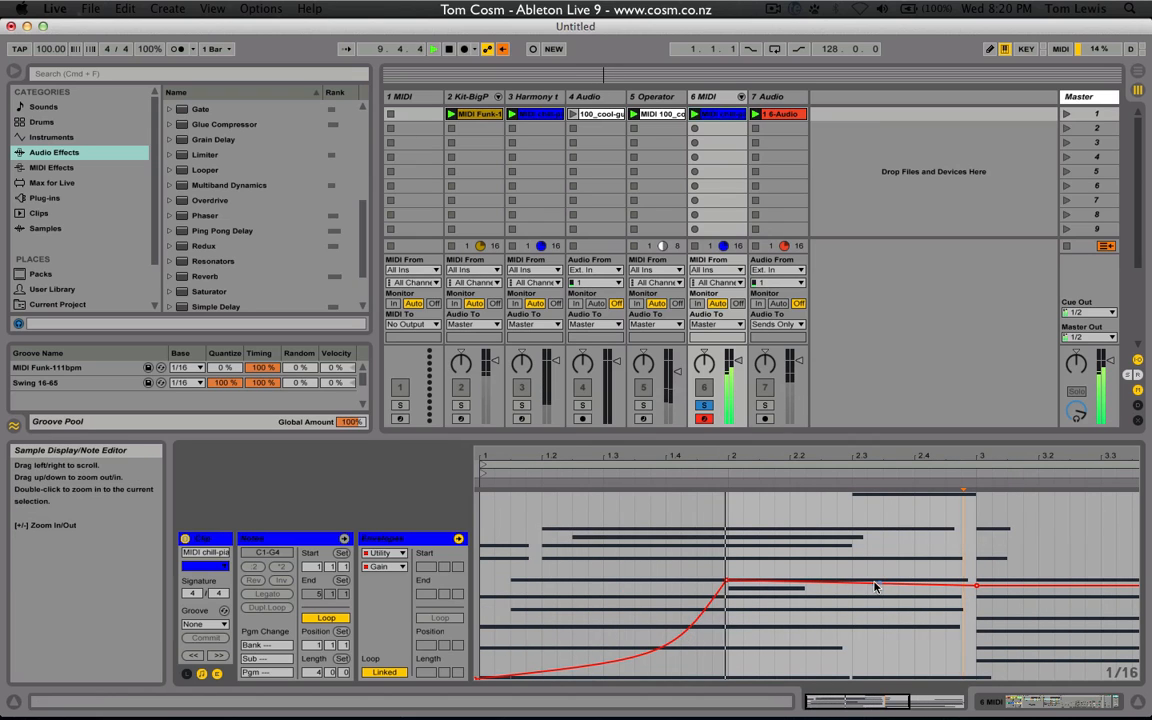
Lower the gain breakpoint at bar 3 to -35 dB and audition the envelope
{"action": "left_click_drag", "start_coordinate": [977, 584], "coordinate": [977, 677]}
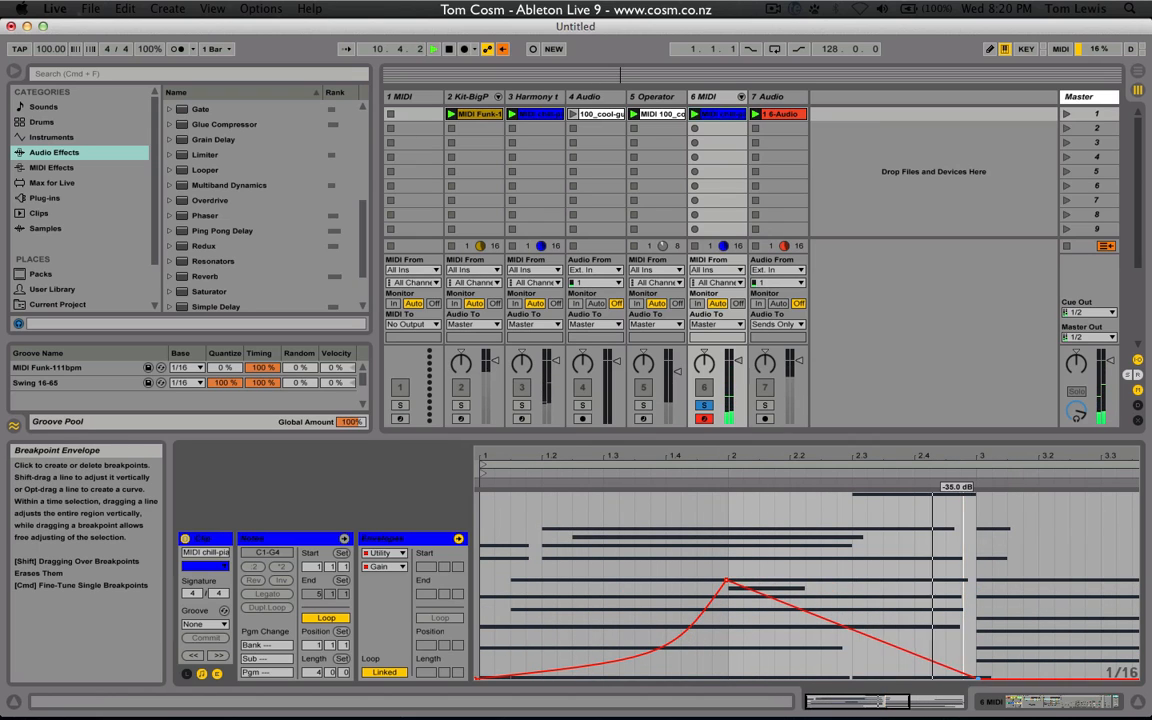
{"action": "left_click_drag", "start_coordinate": [869, 702], "coordinate": [869, 705]}
{"action": "key", "text": "space"}
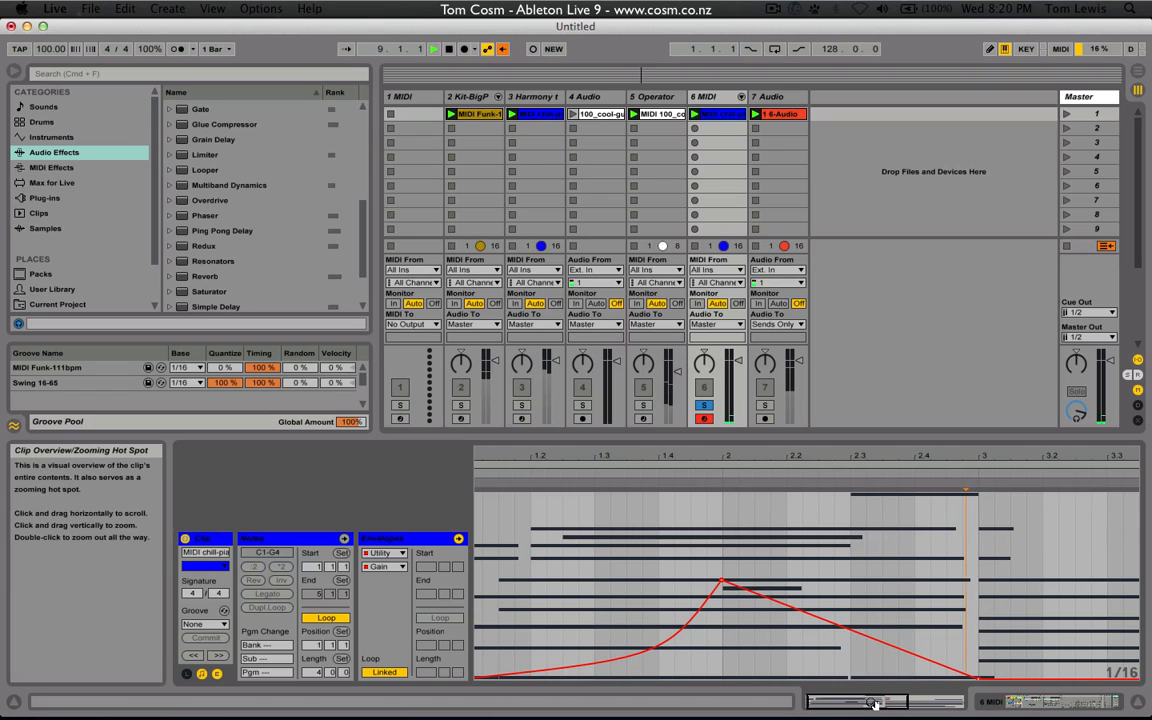
Adjust the curve of the gain rise leading to bar 2 so it swells late and steeply, auditioning between adjustments
{"action": "key", "text": "space"}
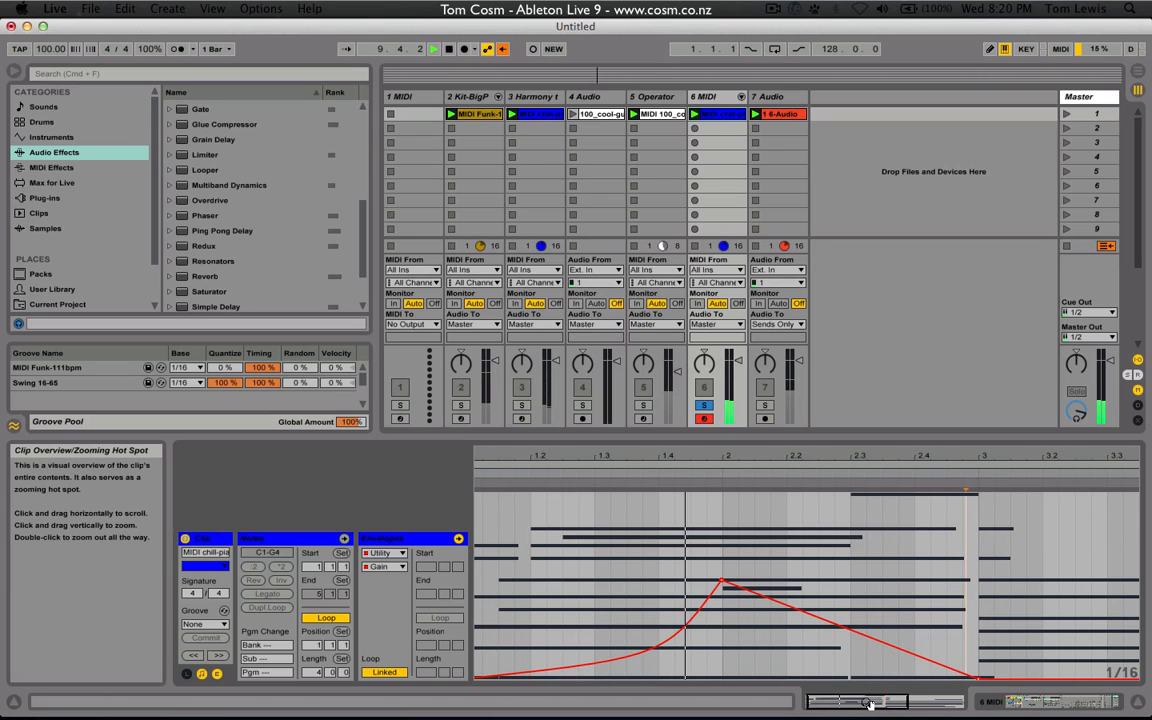
{"action": "left_click_drag", "start_coordinate": [675, 648], "coordinate": [680, 675]}
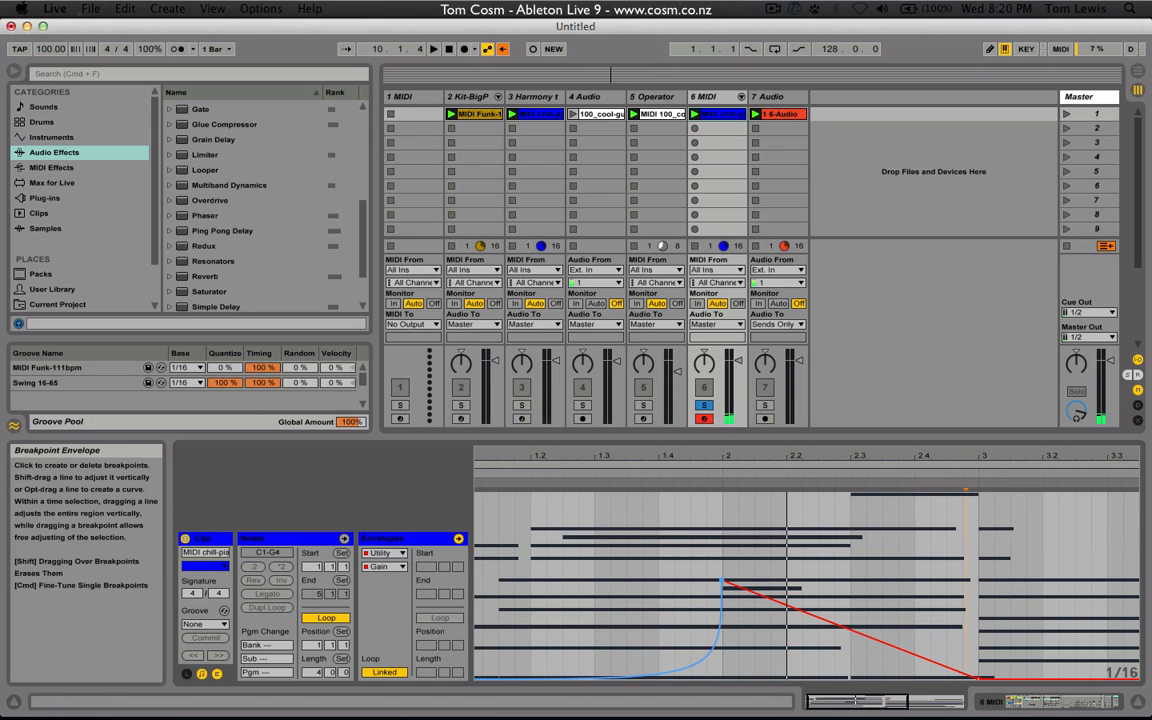
{"action": "key", "text": "space"}
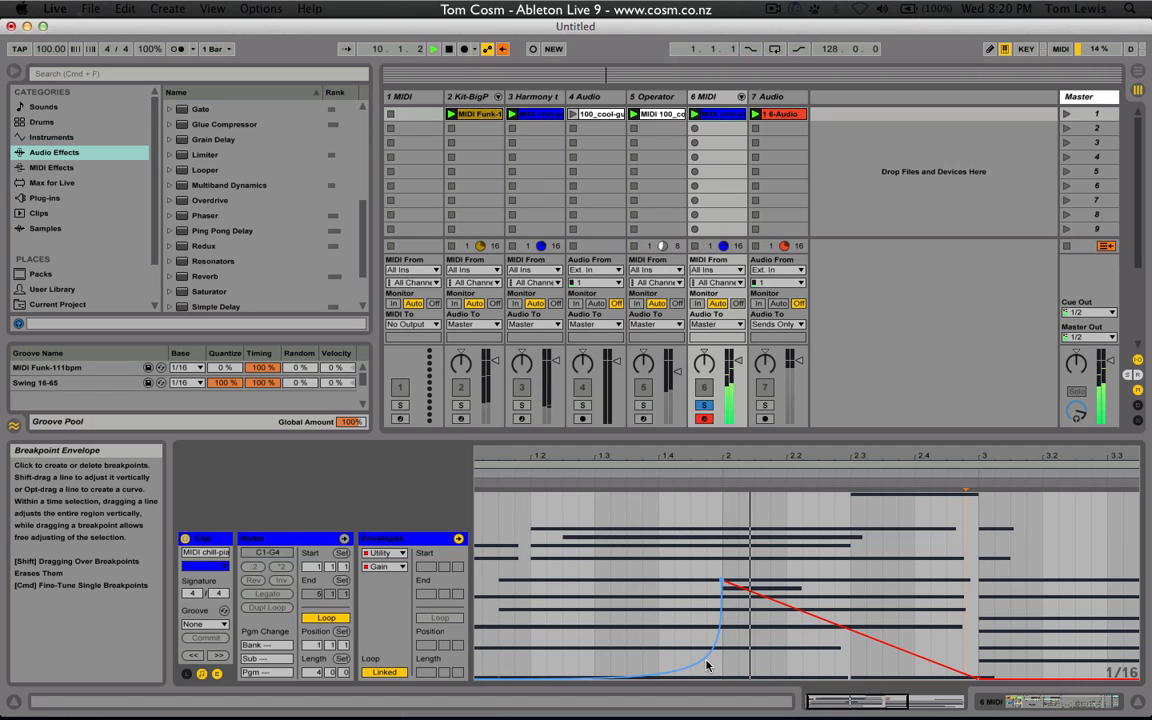
{"action": "left_click_drag", "start_coordinate": [705, 658], "coordinate": [689, 654]}
{"action": "key", "text": "space"}
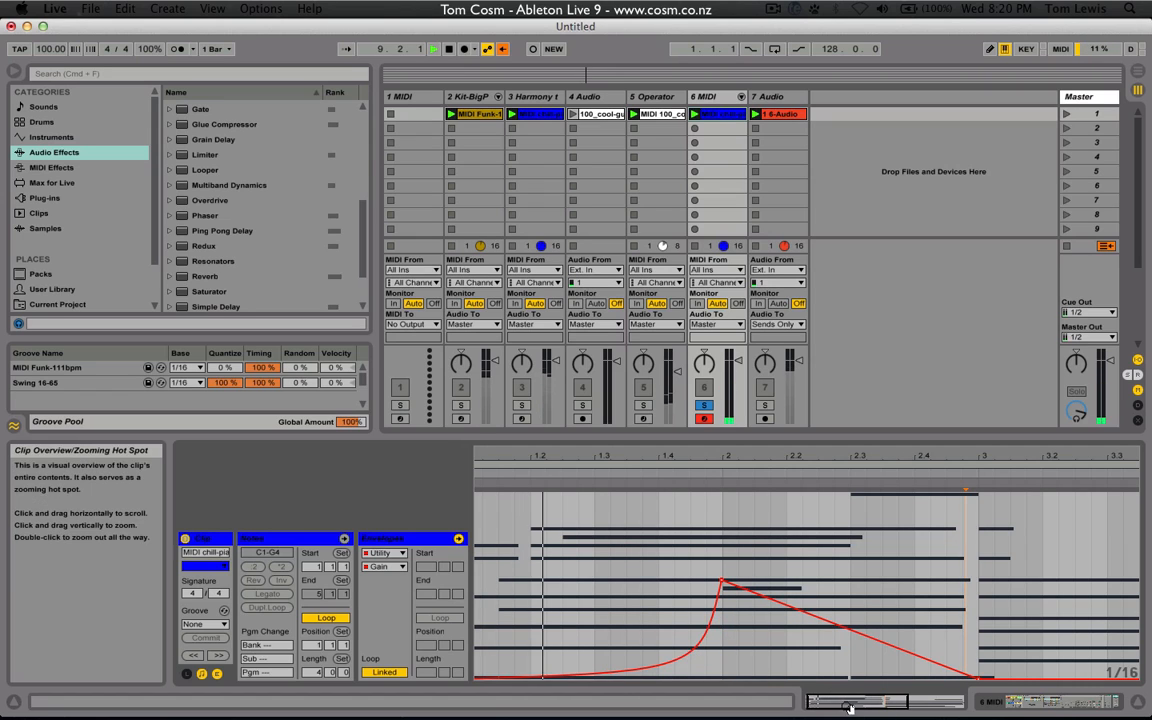
{"action": "left_click_drag", "start_coordinate": [850, 704], "coordinate": [854, 719]}
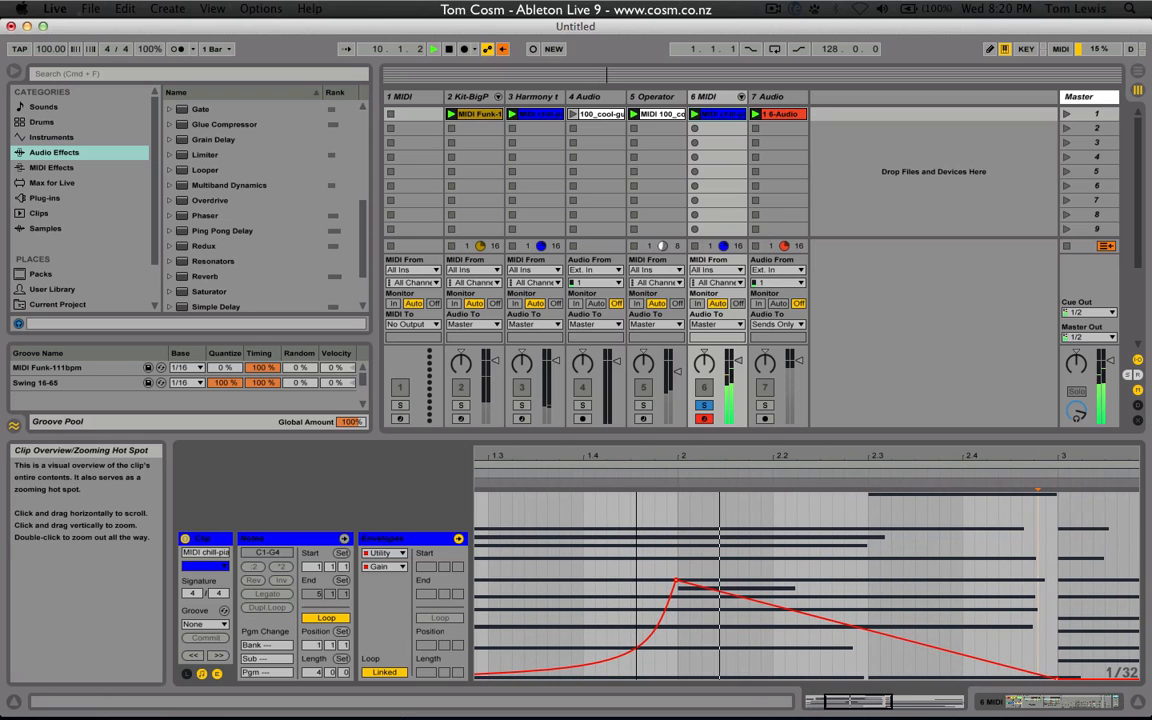
{"action": "key", "text": "space"}
{"action": "left_click_drag", "start_coordinate": [637, 649], "coordinate": [637, 630]}
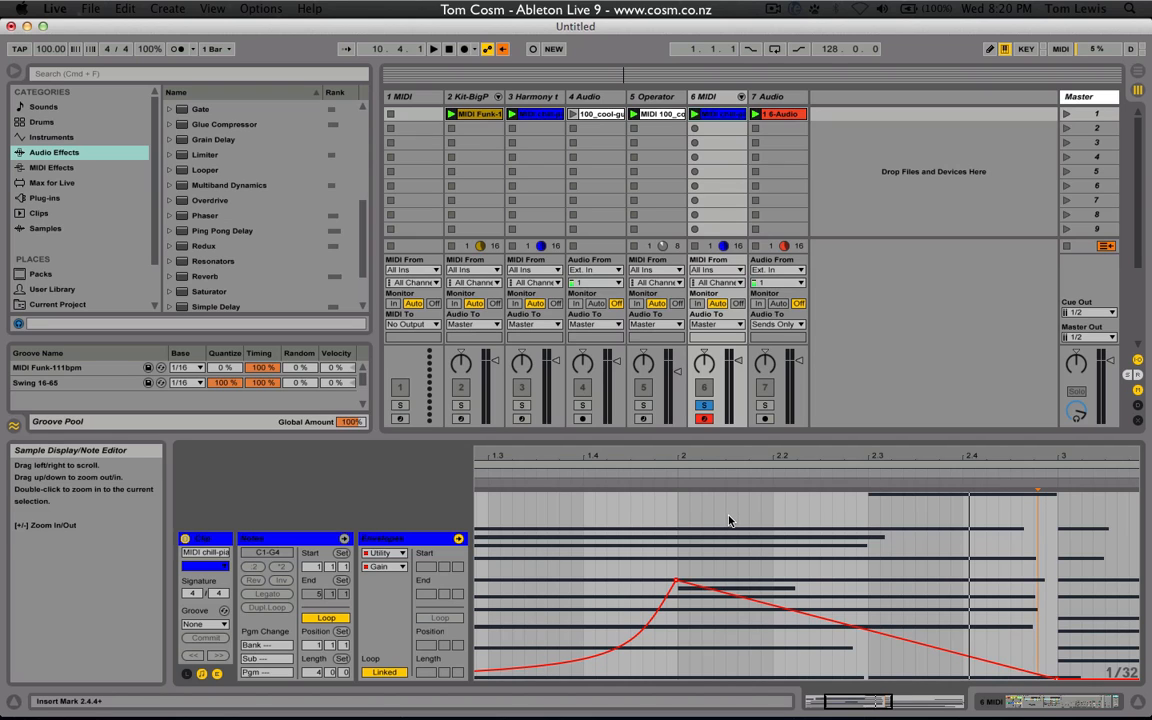
Draw alternating 1/32 gain drops to the minimum across the fade-out after bar 2, and audition the stutter
{"action": "key", "text": "super+b"}
{"action": "key", "text": "b"}
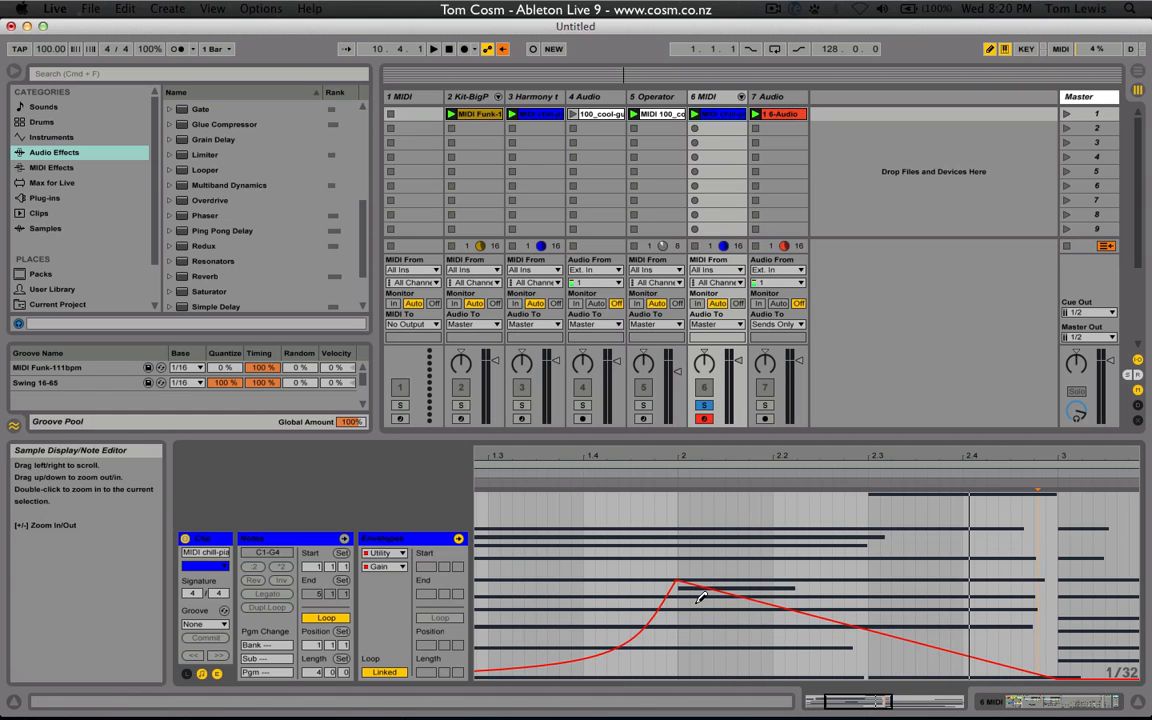
{"action": "key", "text": "b"}
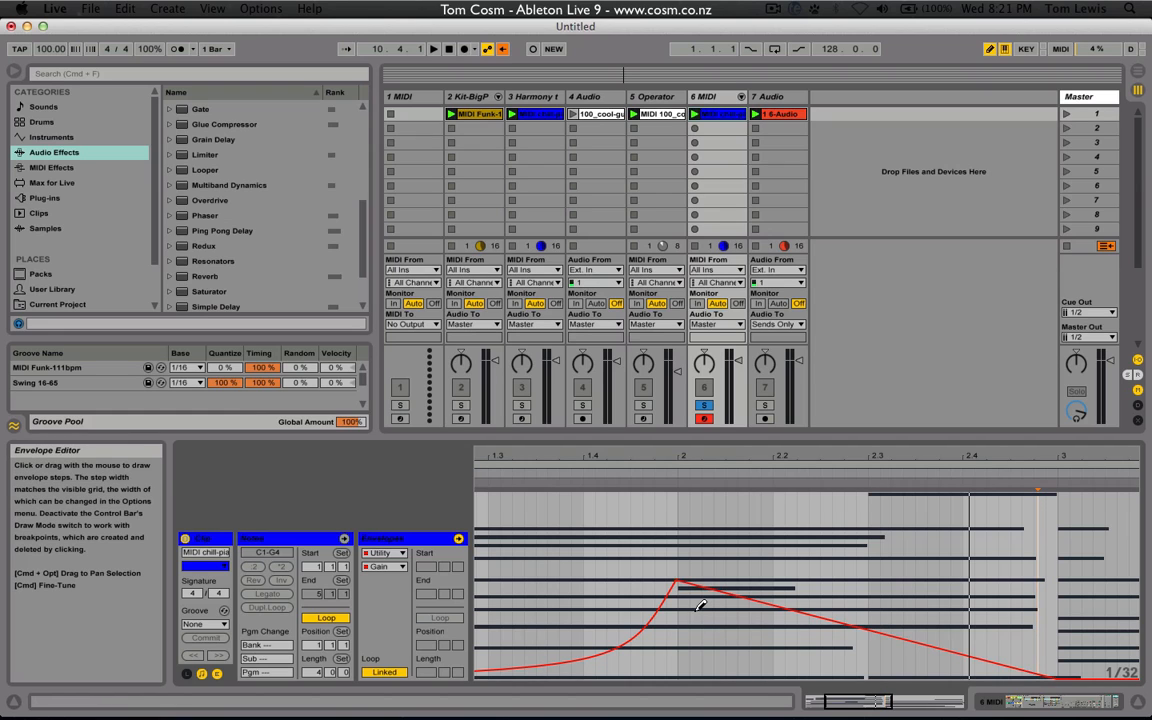
{"action": "key", "text": "b"}
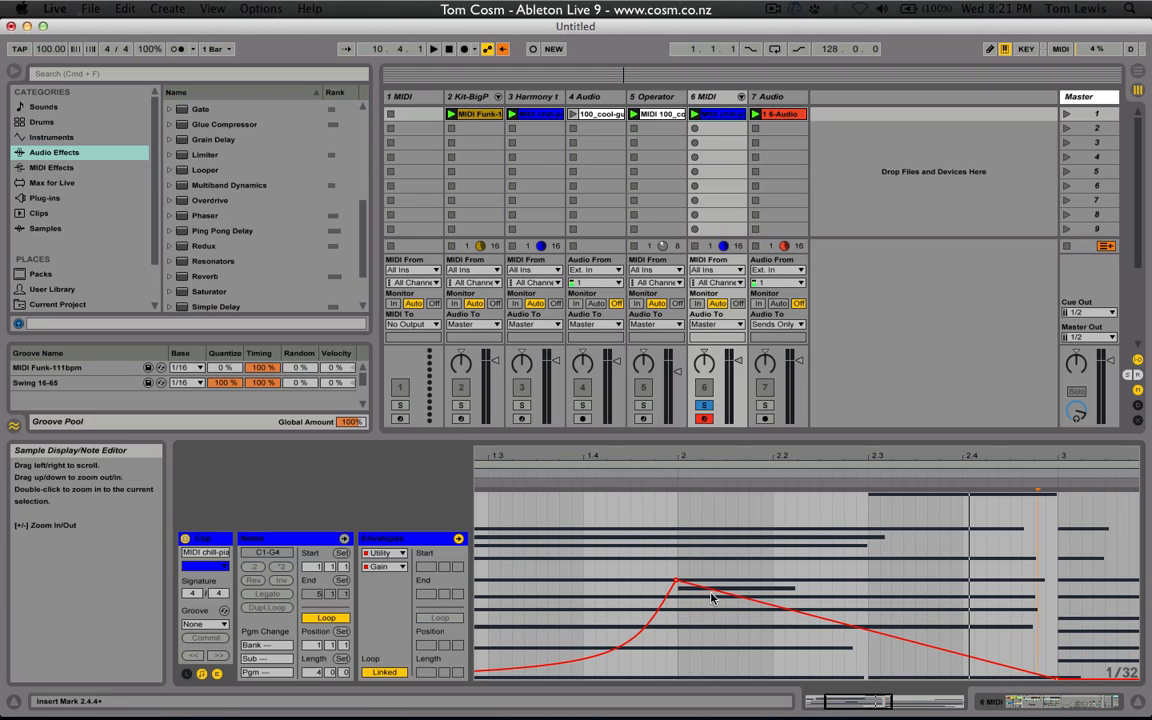
{"action": "key", "text": "b"}
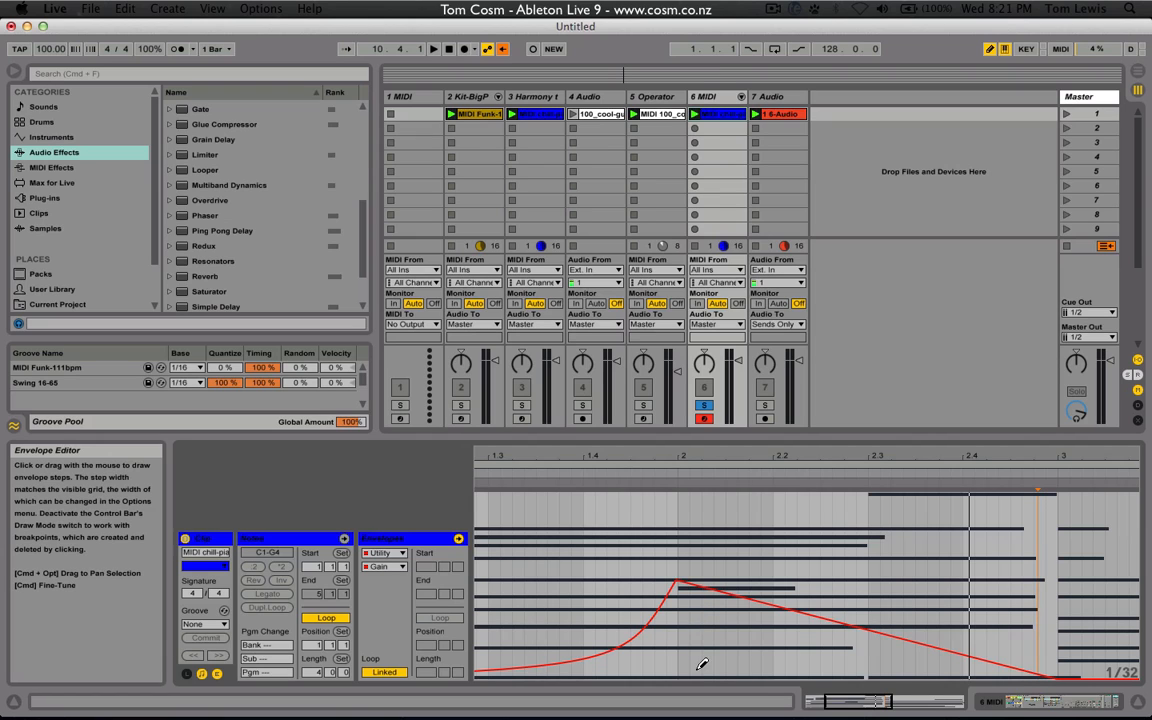
{"action": "mouse_move", "coordinate": [695, 668]}
{"action": "left_mouse_down"}
{"action": "mouse_move", "coordinate": [792, 663]}
{"action": "mouse_move", "coordinate": [828, 679]}
{"action": "mouse_move", "coordinate": [907, 669]}
{"action": "mouse_move", "coordinate": [963, 680]}
{"action": "left_mouse_up"}
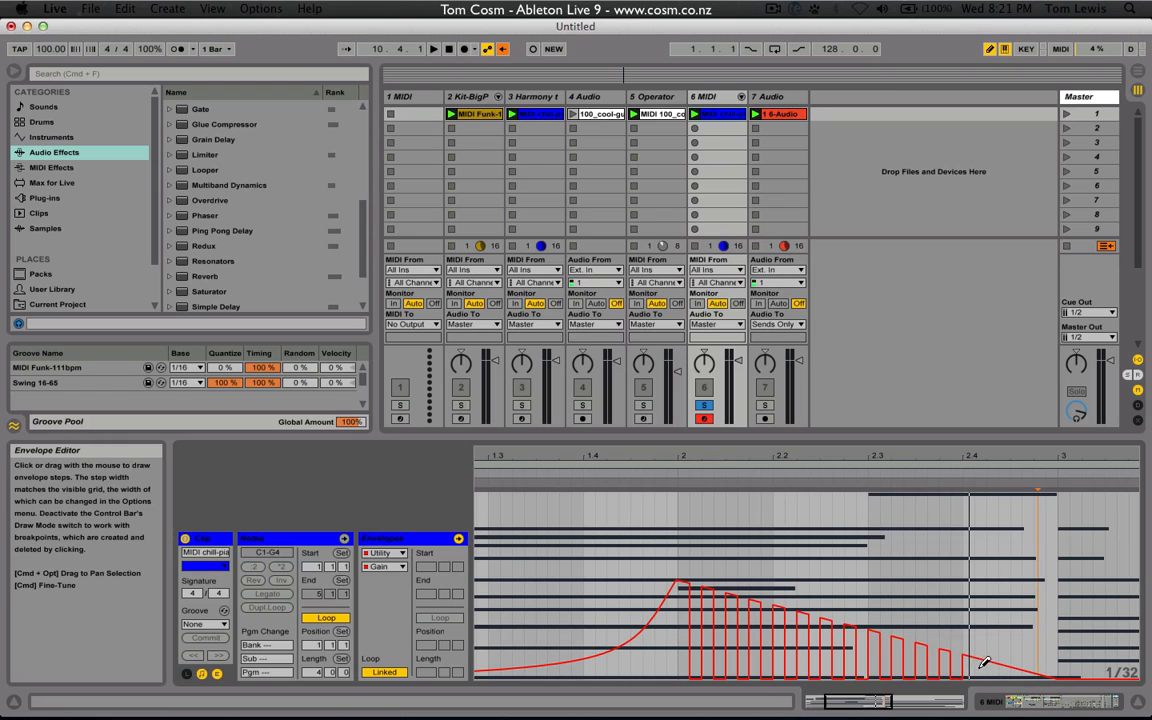
{"action": "key", "text": "space"}
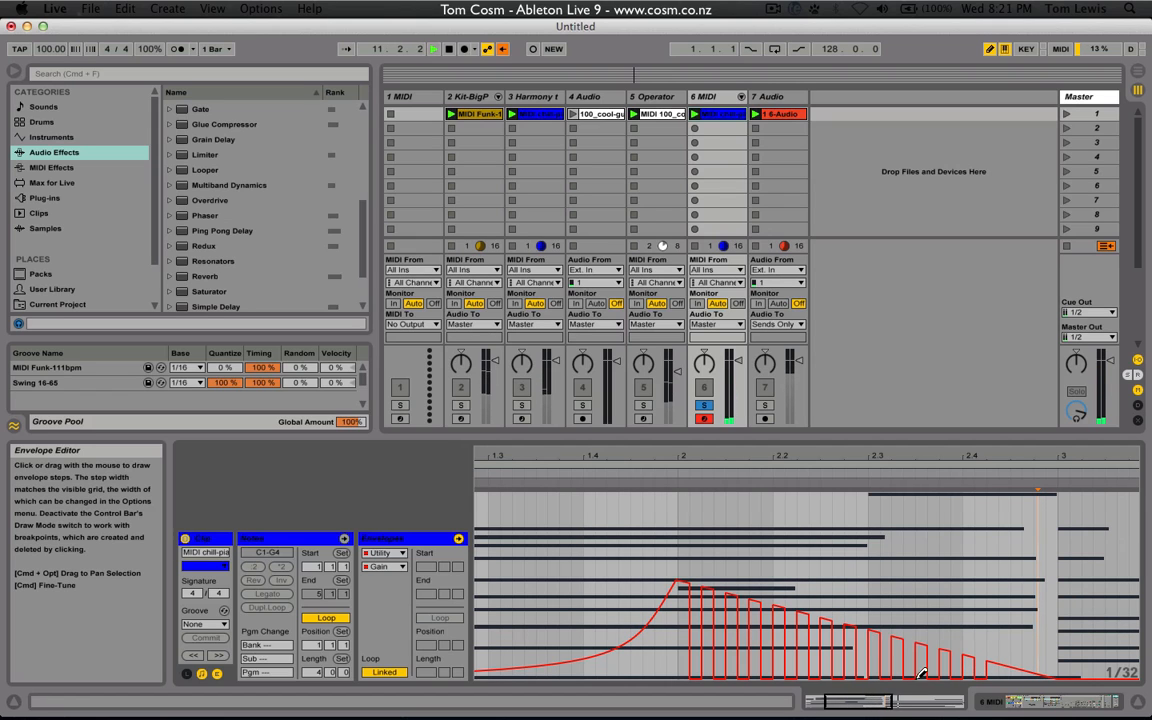
{"action": "key", "text": "space"}
Duplicate the Gain envelope of bars 1 and 2 onto bars 3 and 4, and play it unsoloed with all tracks
{"action": "double_click", "coordinate": [876, 702]}
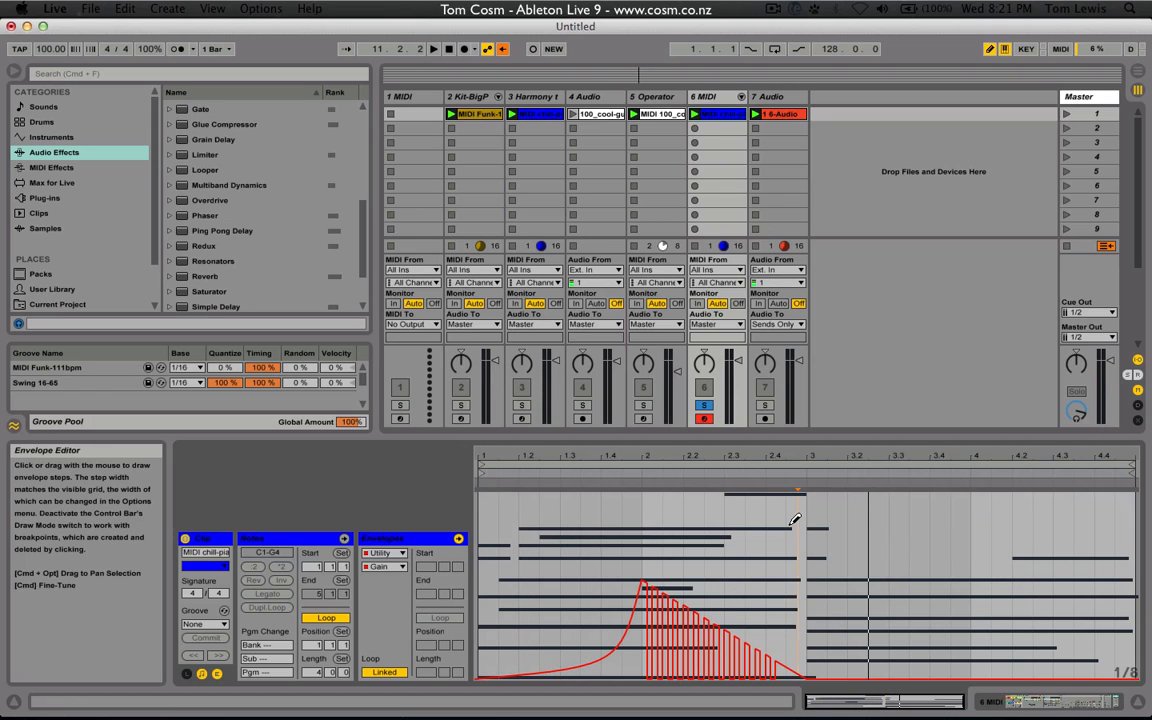
{"action": "key", "text": "b"}
{"action": "left_click_drag", "start_coordinate": [801, 522], "coordinate": [431, 506]}
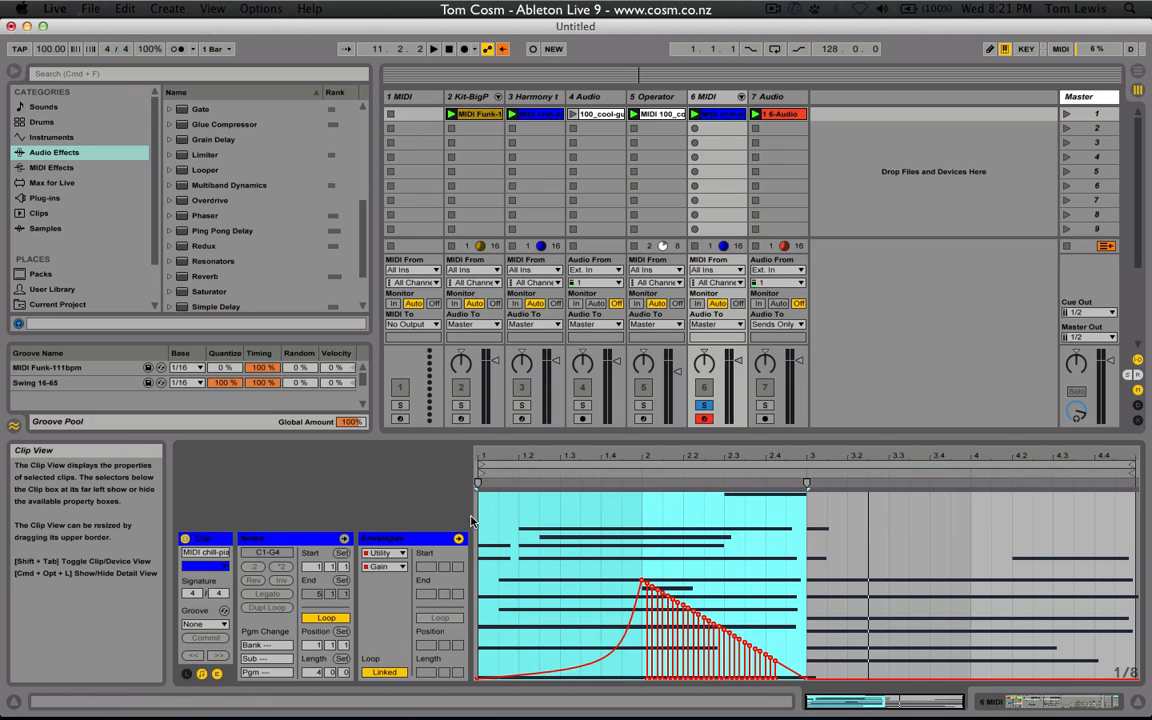
{"action": "key", "text": "super+d"}
{"action": "key", "text": "space"}
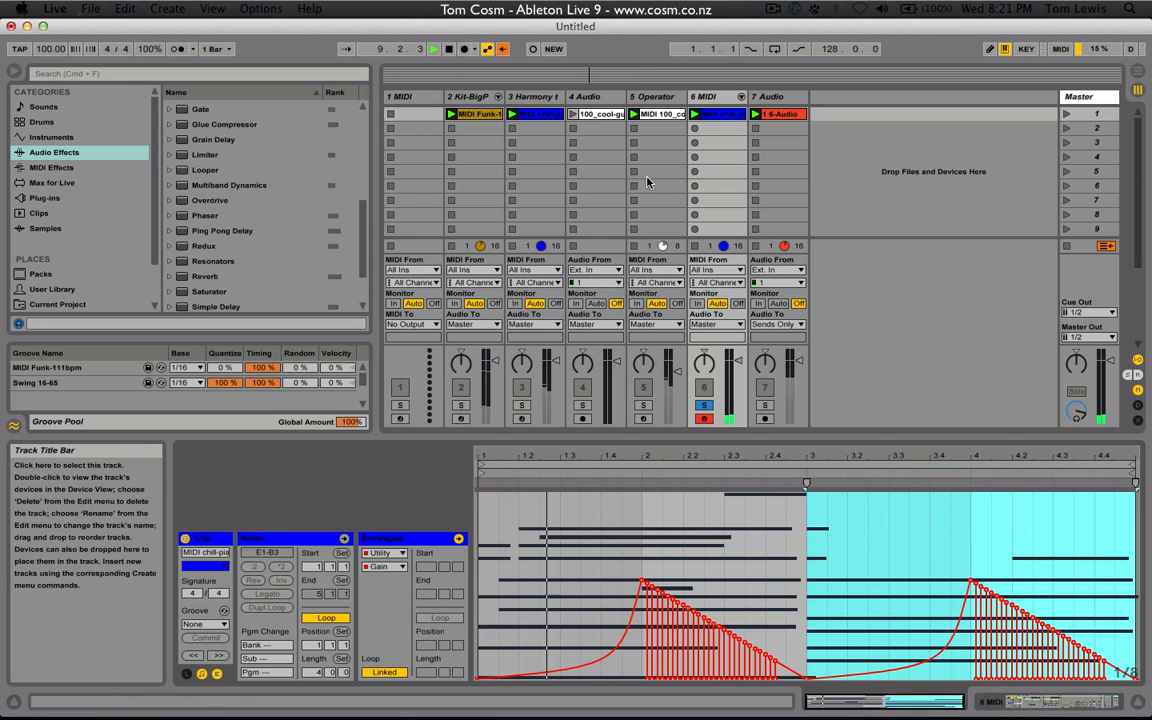
{"action": "left_click", "coordinate": [710, 405]}
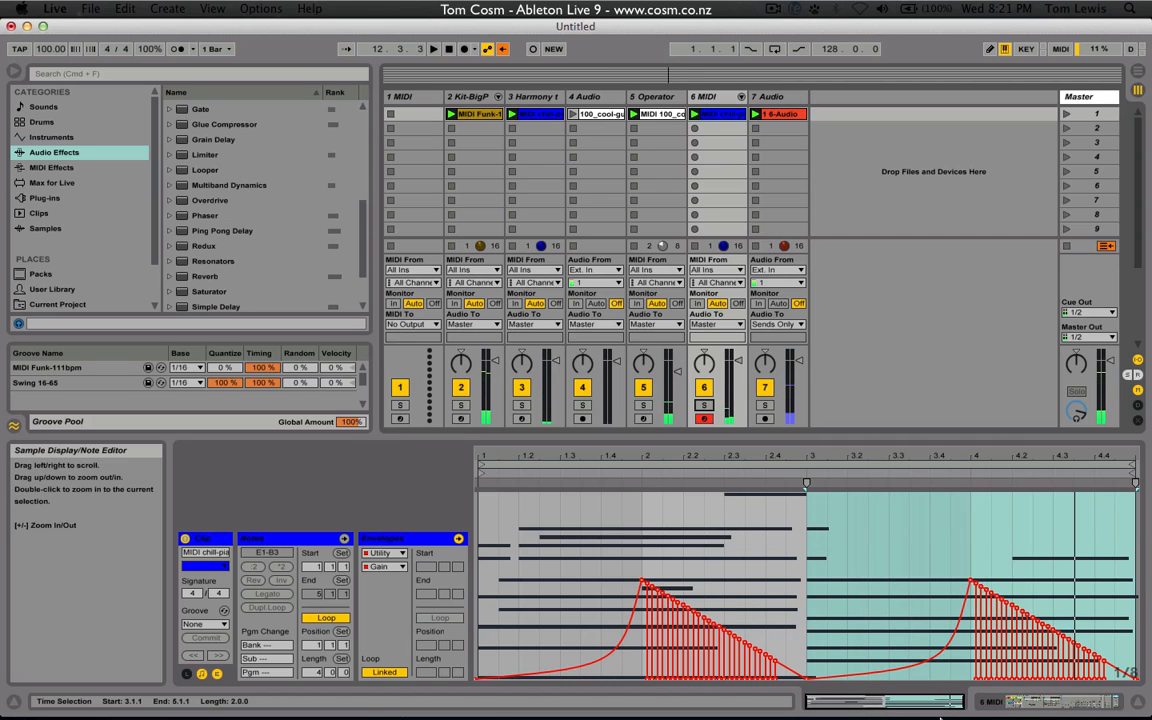
Undo the envelope duplication and all the 1/32 gain drops after bar 2
{"action": "mouse_move", "coordinate": [866, 702]}
{"action": "left_mouse_down"}
{"action": "mouse_move", "coordinate": [866, 716]}
{"action": "mouse_move", "coordinate": [862, 704]}
{"action": "mouse_move", "coordinate": [851, 716]}
{"action": "mouse_move", "coordinate": [850, 693]}
{"action": "mouse_move", "coordinate": [855, 707]}
{"action": "left_mouse_up"}
{"action": "key", "text": "super+z"}
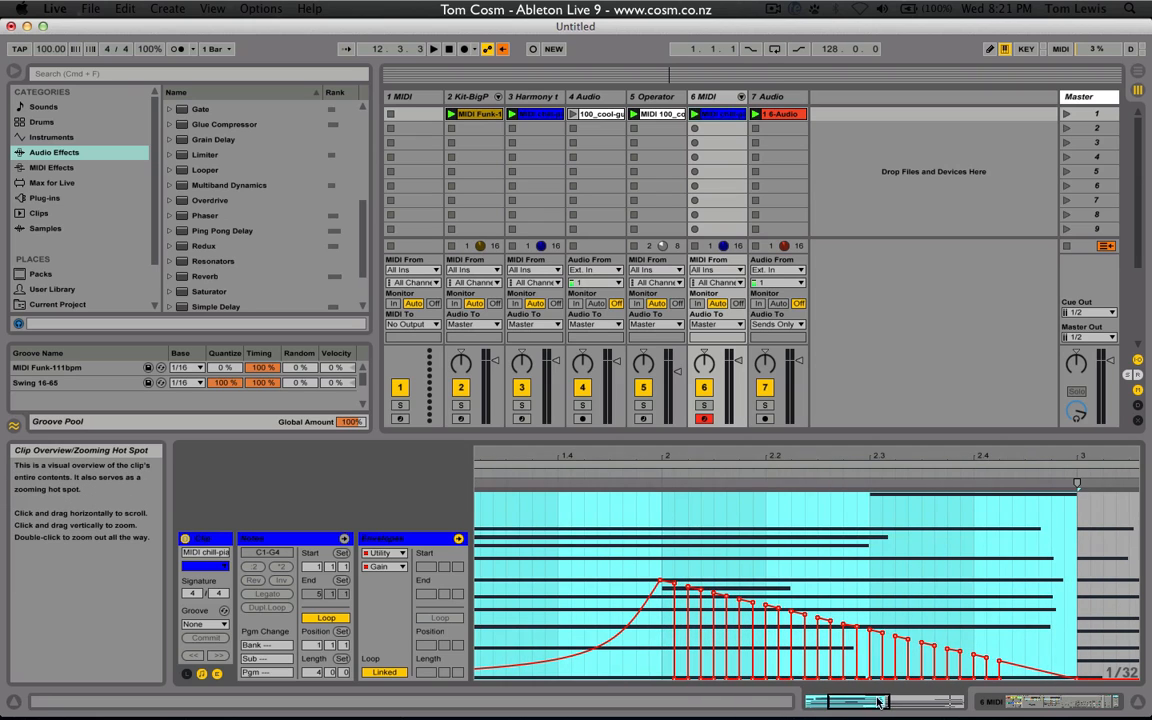
{"action": "key", "text": "super+z"}
{"action": "key", "text": "super+z"}
{"action": "key", "text": "super+z"}
{"action": "key", "text": "super+z"}
{"action": "key", "text": "super+z"}
{"action": "key", "text": "super+z"}
{"action": "key", "text": "super+z"}
{"action": "key", "text": "super+z"}
{"action": "key", "text": "super+z"}
{"action": "key", "text": "super+z"}
{"action": "key", "text": "super+z"}
{"action": "key", "text": "super+z"}
{"action": "key", "text": "super+z"}
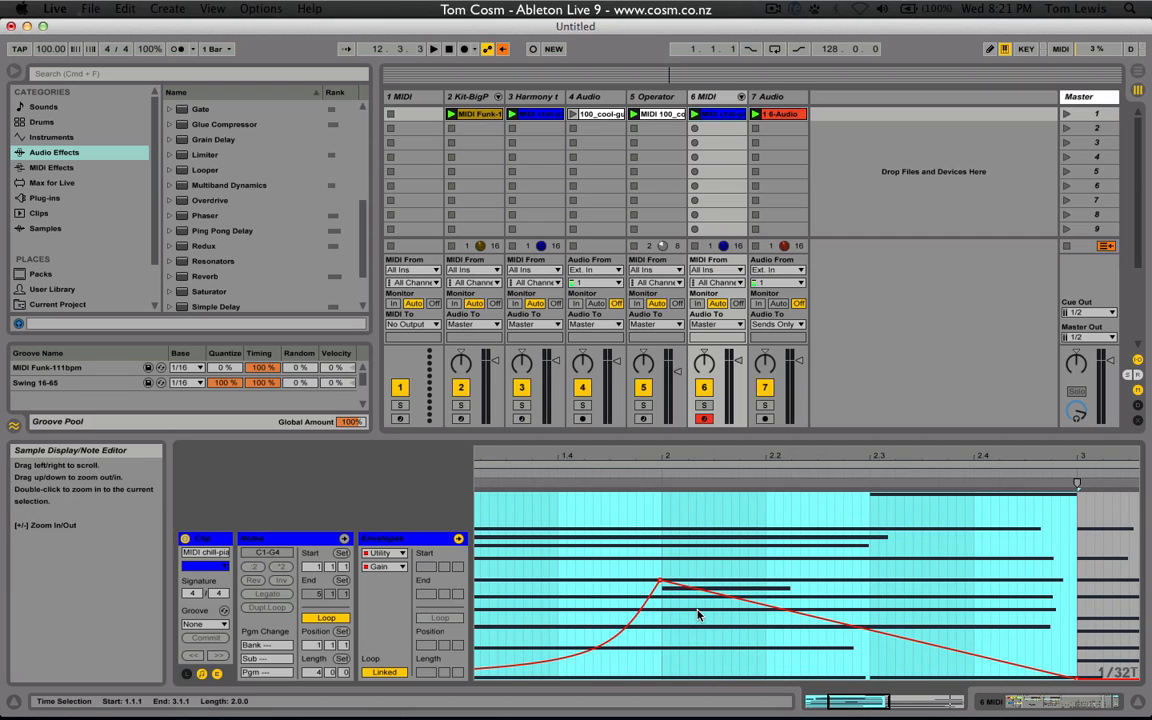
Set the grid to 1/16 triplets and draw alternating gain drops to -35 dB across the fade-out from bar 2 to bar 3
{"action": "key", "text": "super+2"}
{"action": "key", "text": "b"}
{"action": "mouse_move", "coordinate": [697, 607]}
{"action": "left_mouse_down"}
{"action": "mouse_move", "coordinate": [690, 645]}
{"action": "mouse_move", "coordinate": [731, 704]}
{"action": "left_mouse_up"}
{"action": "left_click_drag", "start_coordinate": [762, 661], "coordinate": [774, 690]}
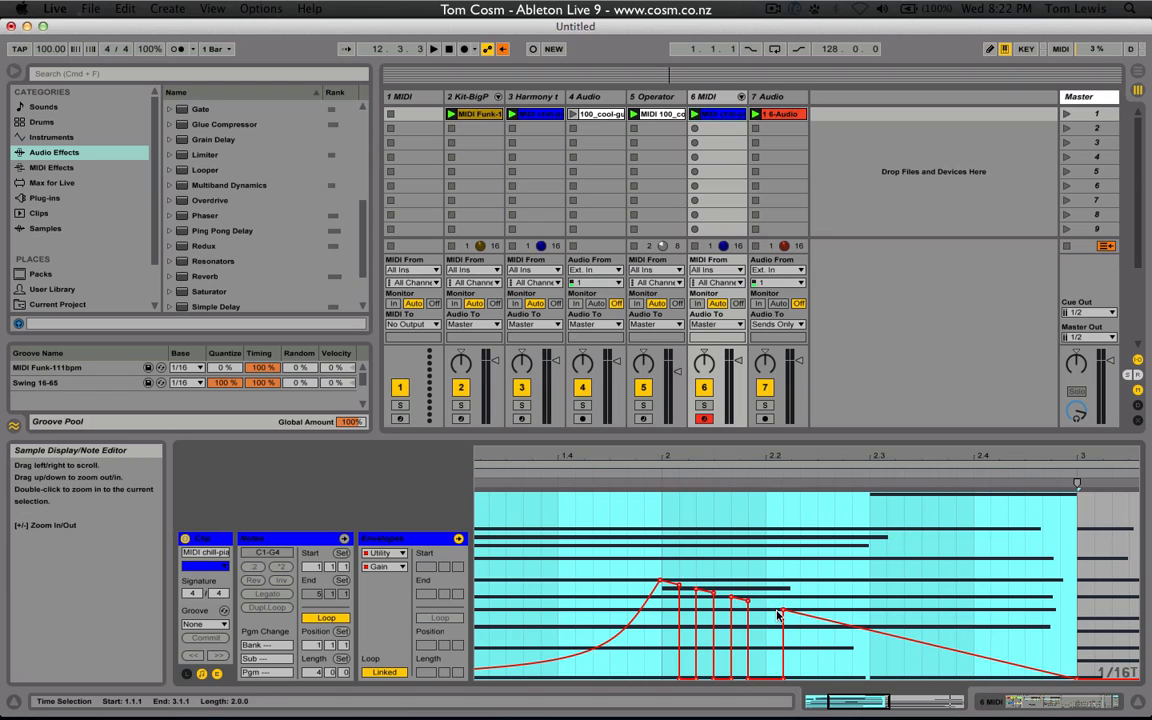
{"action": "key", "text": "super+z"}
{"action": "left_click_drag", "start_coordinate": [767, 652], "coordinate": [766, 702]}
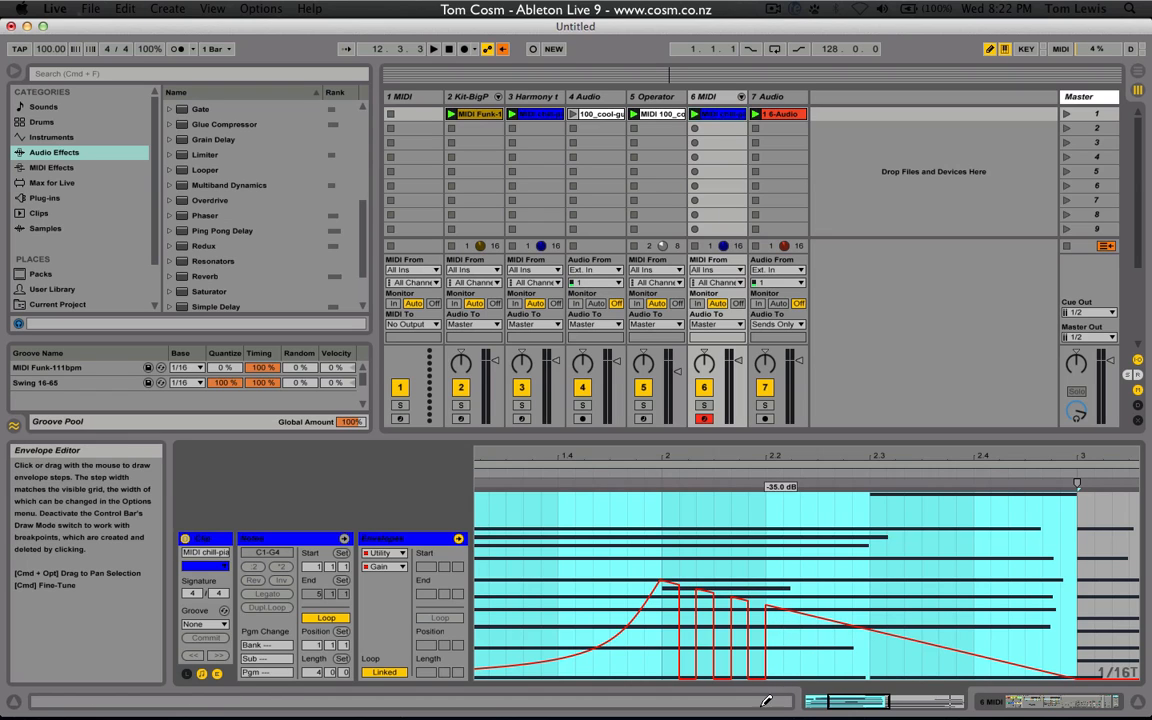
{"action": "left_click_drag", "start_coordinate": [796, 650], "coordinate": [795, 700]}
{"action": "mouse_move", "coordinate": [862, 665]}
{"action": "left_mouse_down"}
{"action": "mouse_move", "coordinate": [862, 698]}
{"action": "mouse_move", "coordinate": [900, 697]}
{"action": "mouse_move", "coordinate": [934, 677]}
{"action": "mouse_move", "coordinate": [935, 697]}
{"action": "left_mouse_up"}
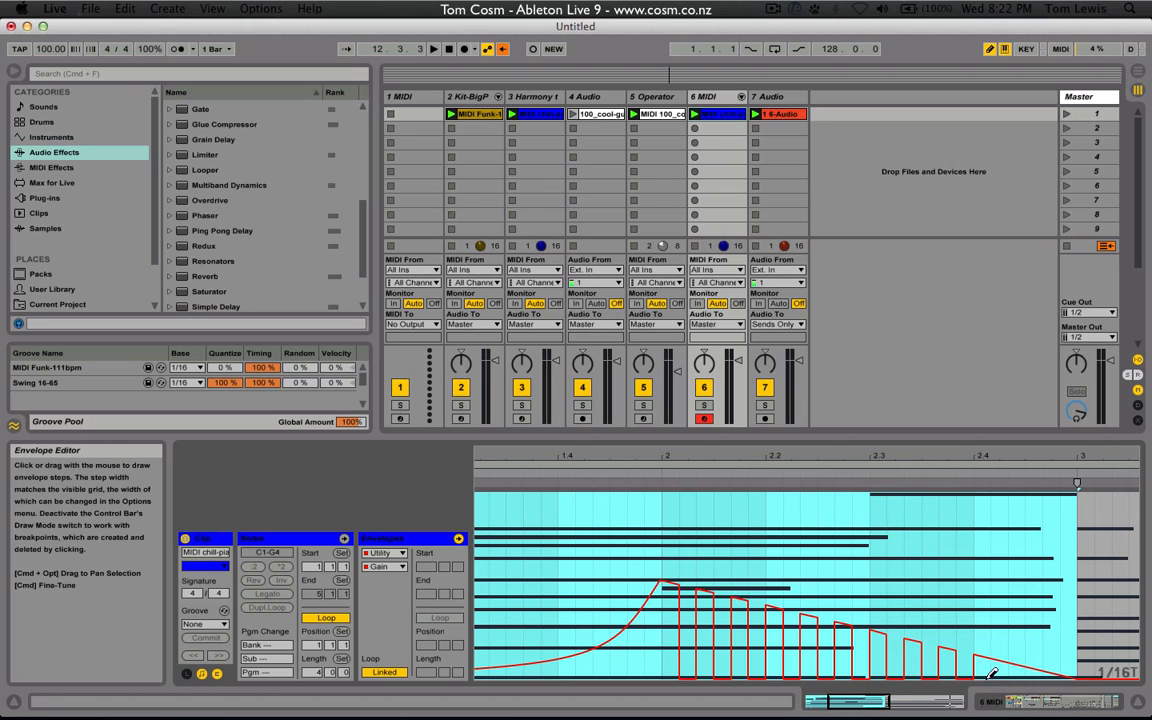
{"action": "left_click_drag", "start_coordinate": [1000, 667], "coordinate": [1008, 672]}
{"action": "key", "text": "super+b"}
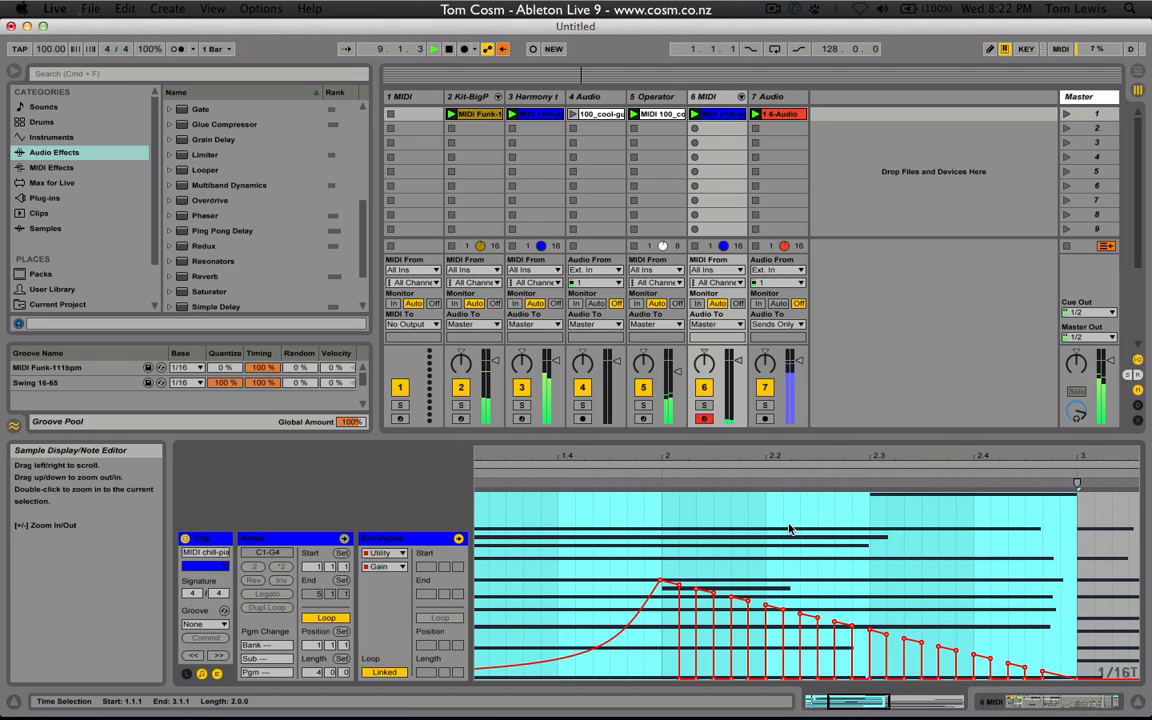
{"action": "key", "text": "space"}
Duplicate the triplet-gated Gain envelope of bars 1 and 2 onto bars 3 and 4, and audition the string track soloed
{"action": "left_click_drag", "start_coordinate": [886, 703], "coordinate": [886, 655]}
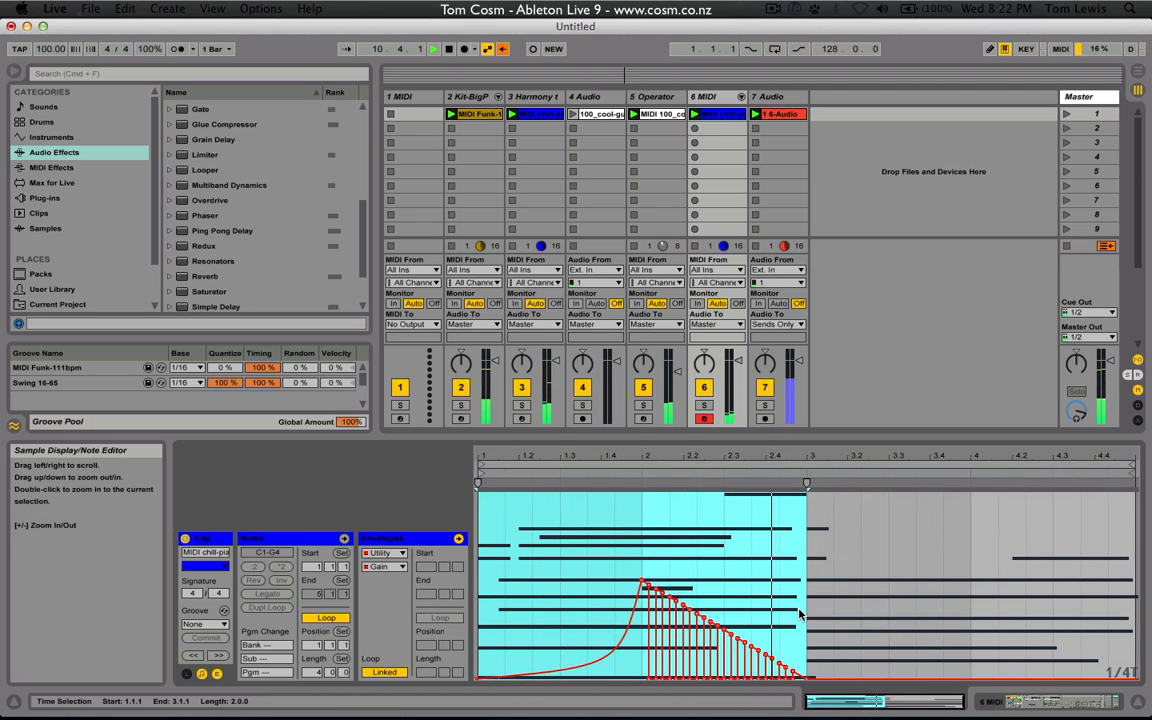
{"action": "left_click_drag", "start_coordinate": [799, 614], "coordinate": [586, 602]}
{"action": "left_click", "coordinate": [493, 584]}
{"action": "left_click_drag", "start_coordinate": [481, 580], "coordinate": [808, 578]}
{"action": "key", "text": "super+d"}
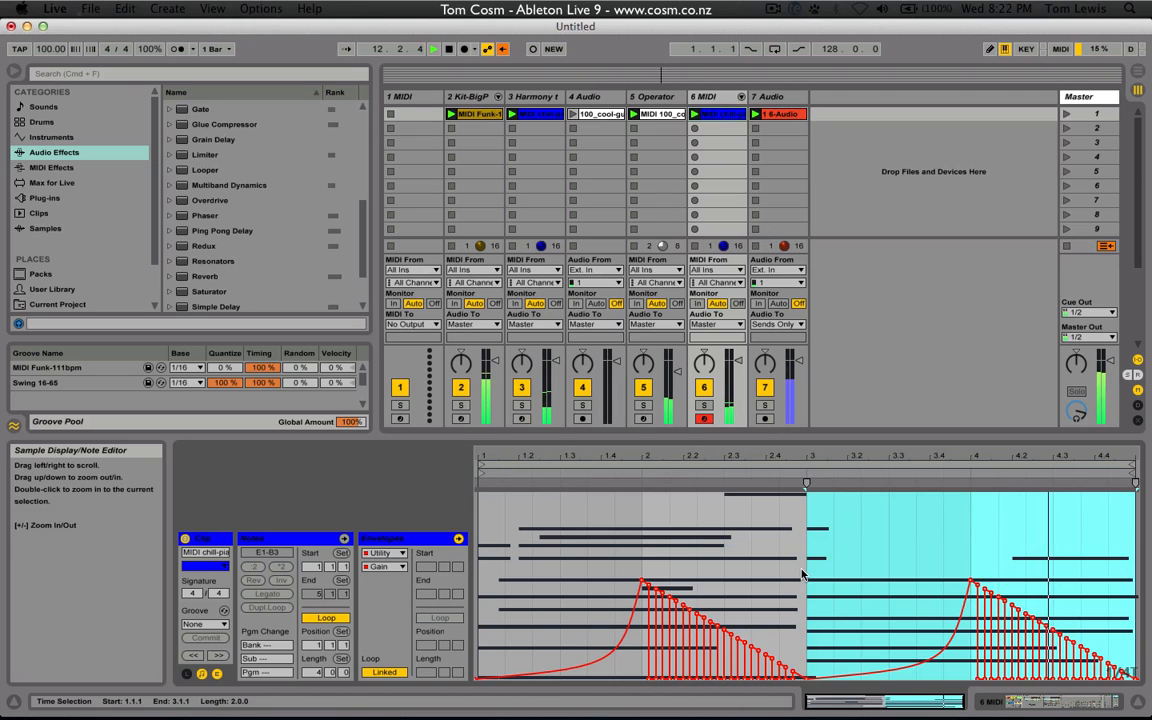
{"action": "left_click", "coordinate": [705, 405]}
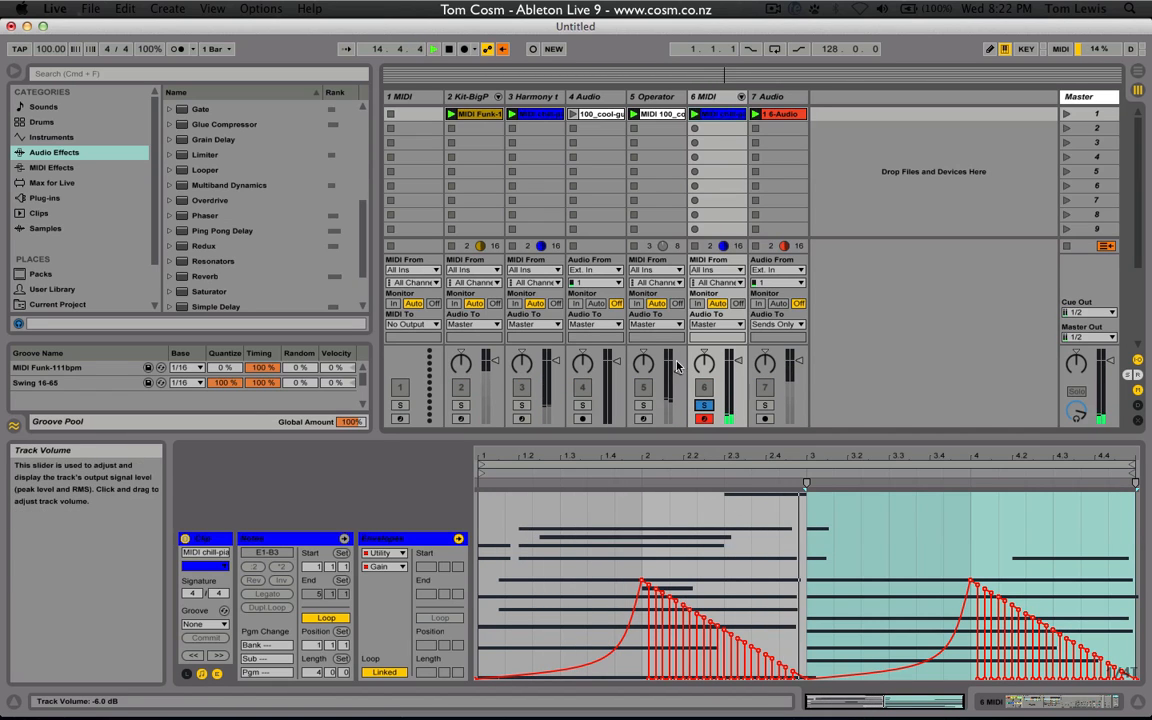
{"action": "key", "text": "space"}
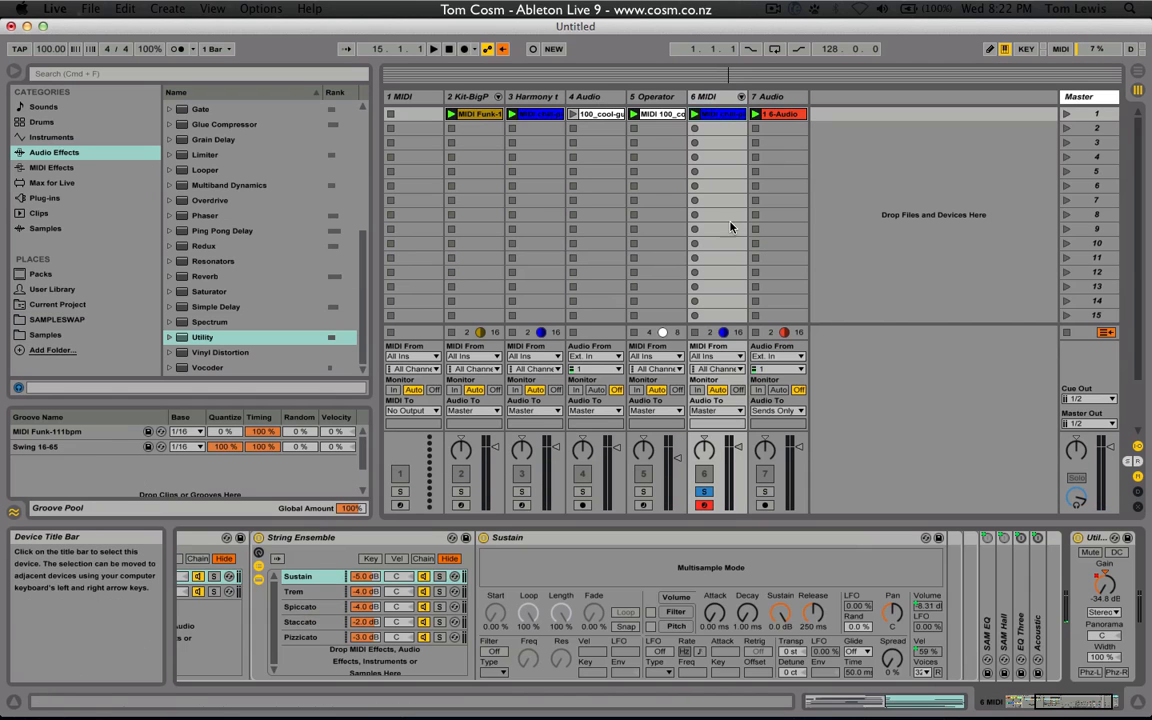
Try the Max for Live Convolution Reverb after Utility on the string track, and remove it
{"action": "left_click", "coordinate": [106, 167]}
{"action": "left_click", "coordinate": [84, 182]}
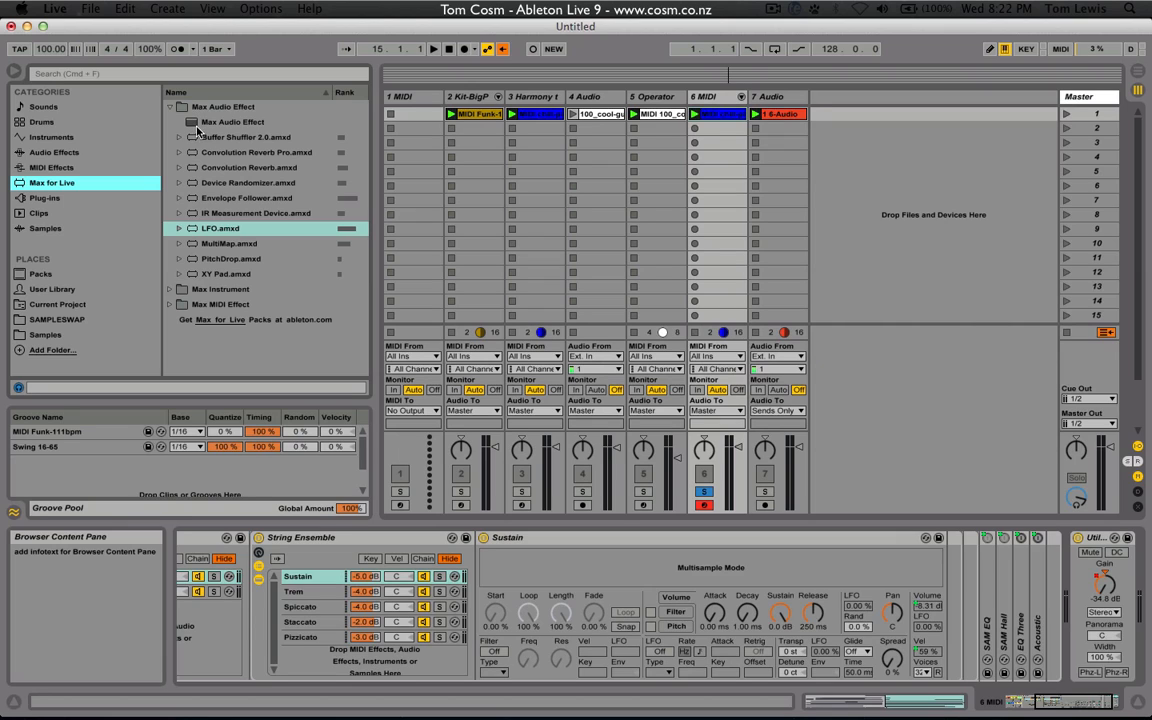
{"action": "left_click", "coordinate": [238, 167]}
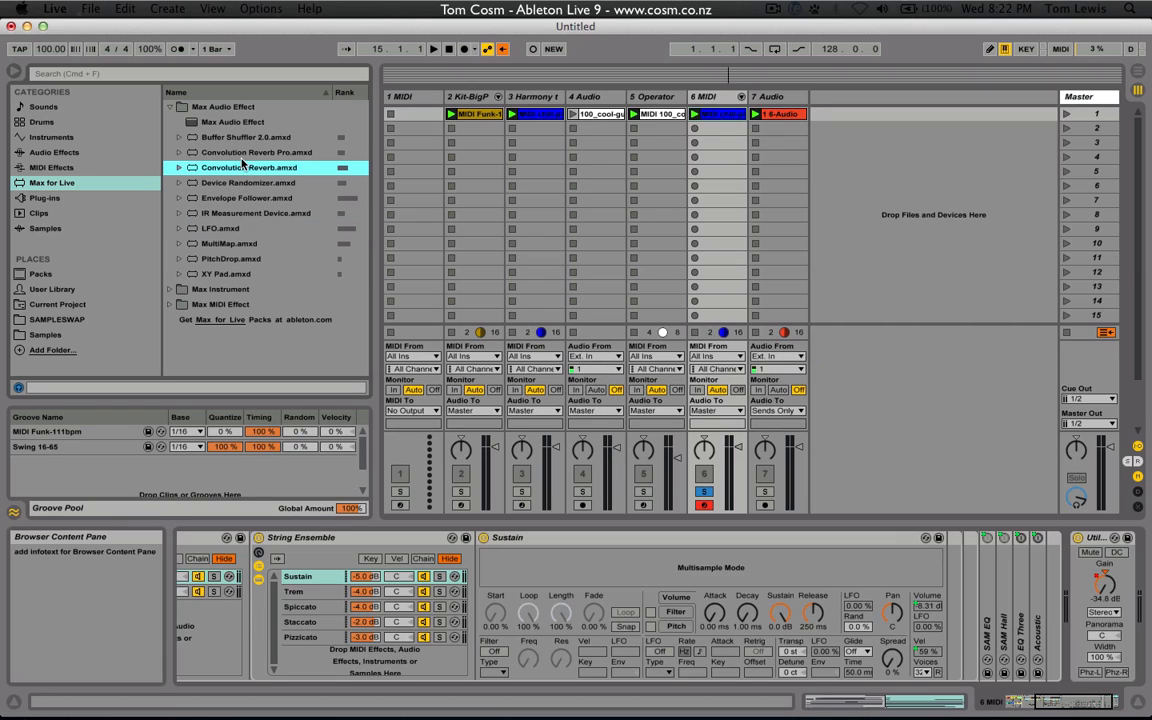
{"action": "left_click", "coordinate": [220, 152]}
{"action": "left_click", "coordinate": [241, 168]}
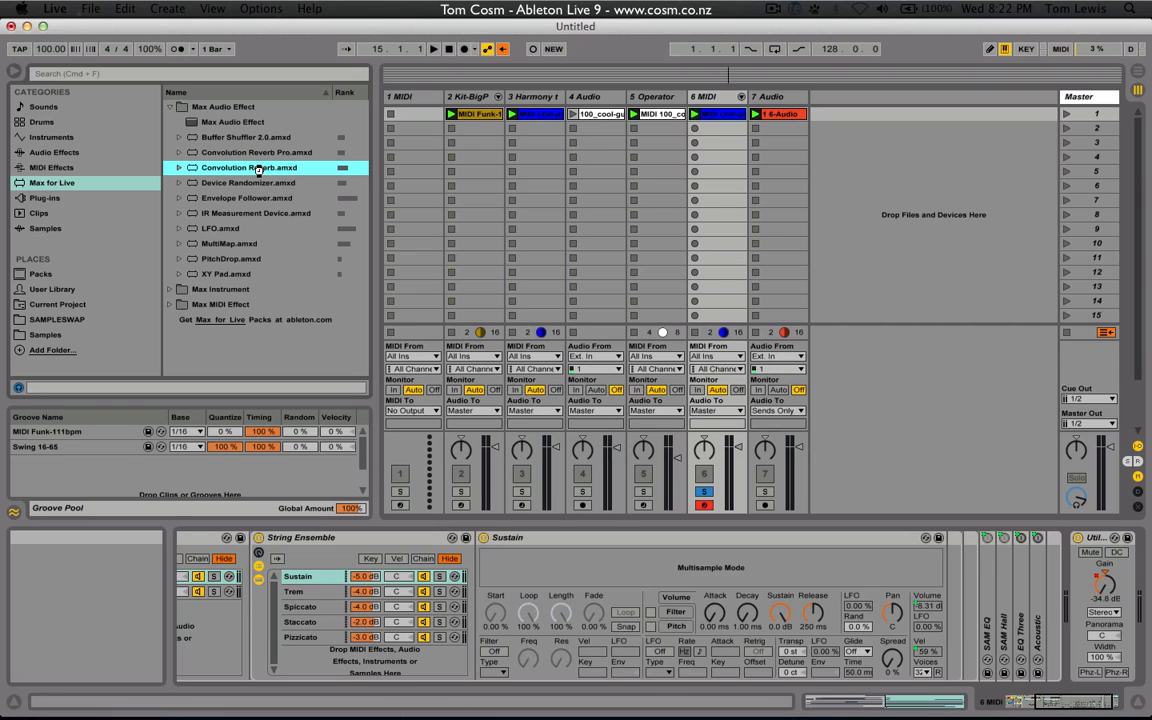
{"action": "key", "text": "Return"}
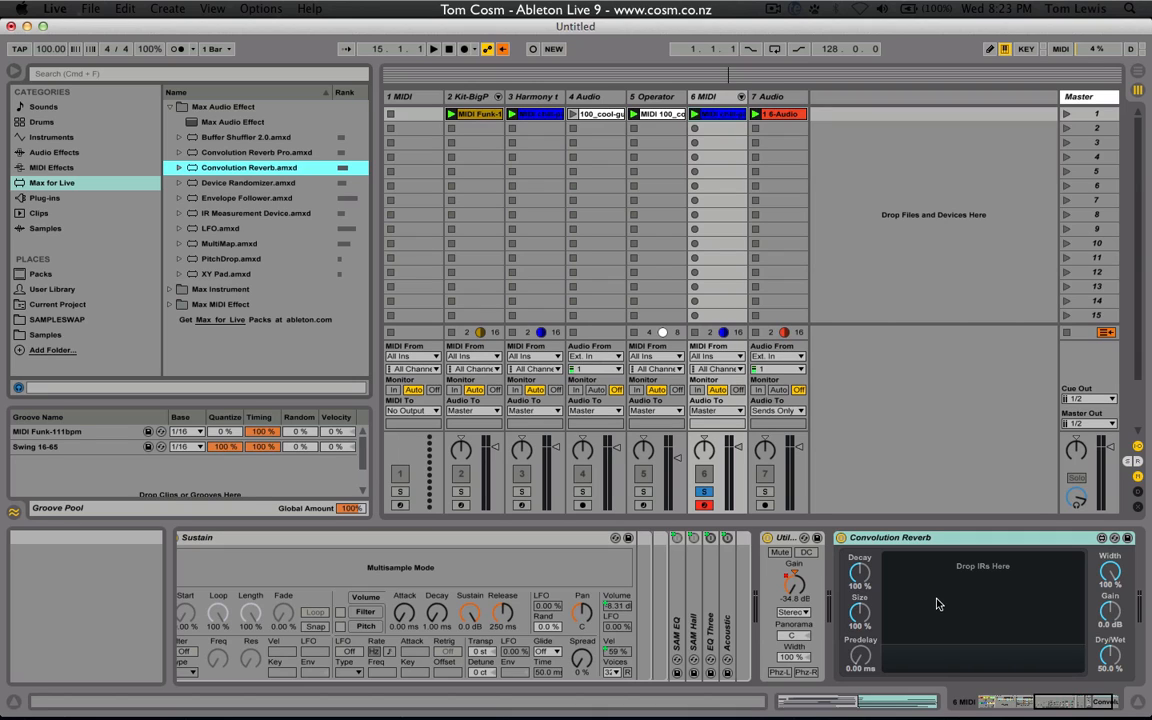
{"action": "left_click", "coordinate": [900, 540]}
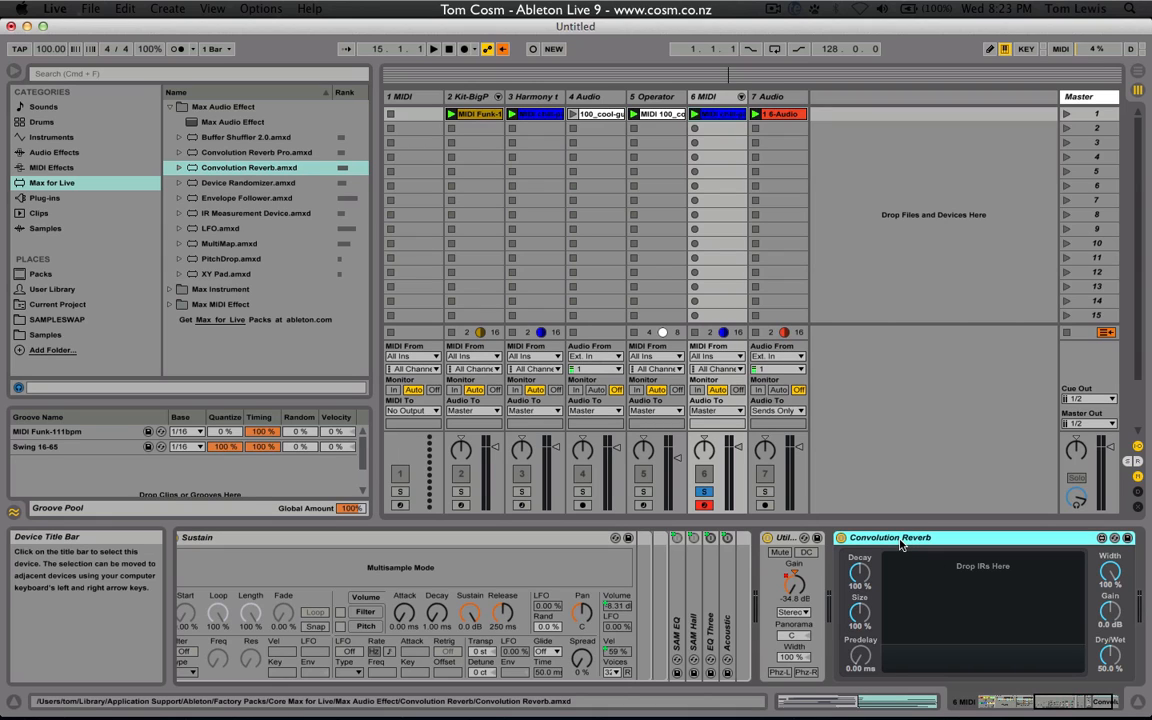
{"action": "key", "text": "Delete"}
Browse the Convolution Reverb presets and add the Cathedral ERs preset of Convolution Reverb Pro after Utility on the string track
{"action": "left_click", "coordinate": [180, 153]}
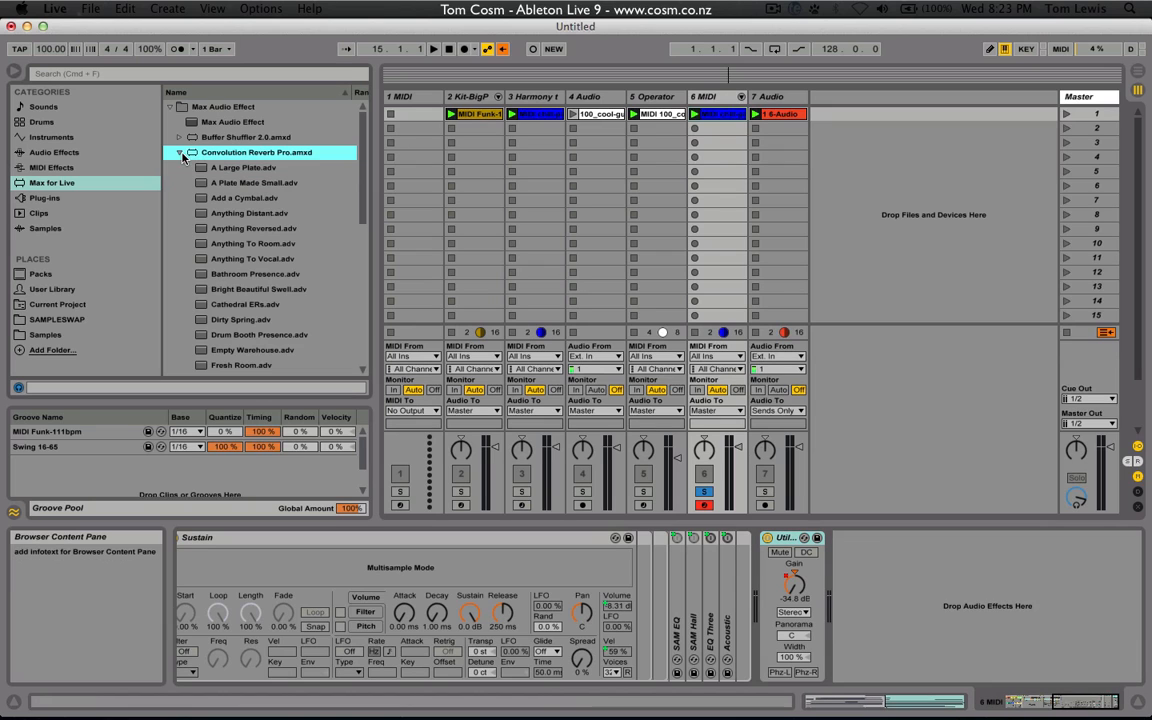
{"action": "scroll", "coordinate": [234, 220], "scroll_direction": "down", "scroll_amount": 10}
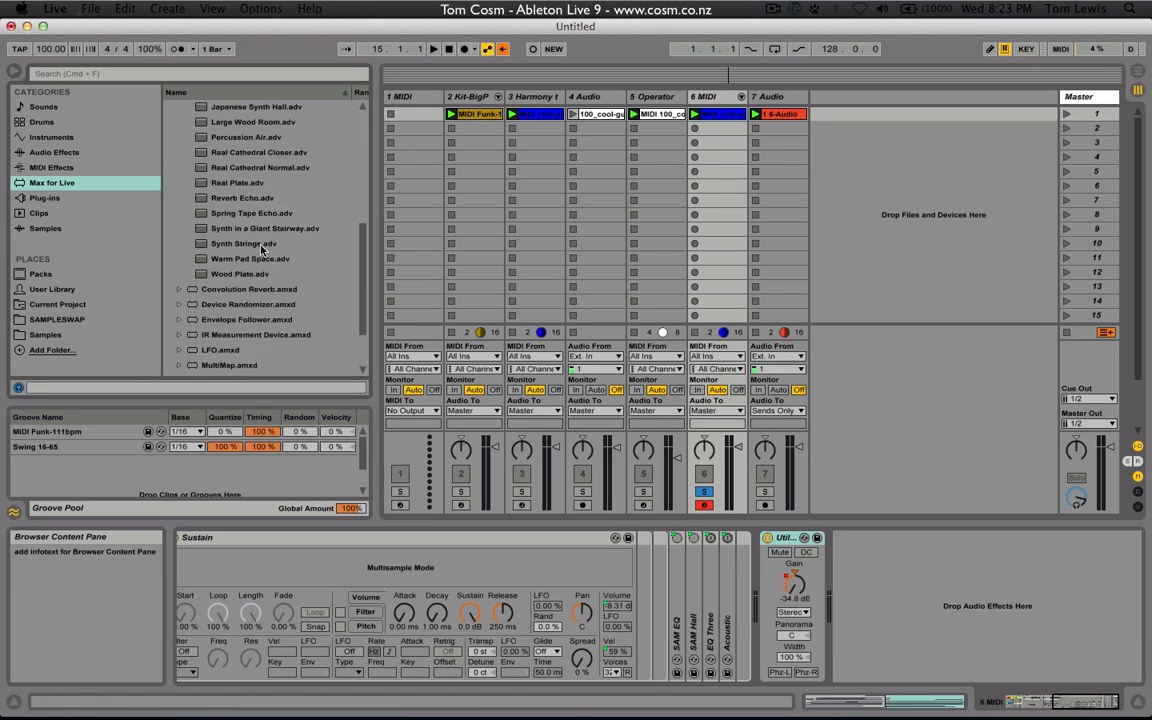
{"action": "left_click", "coordinate": [178, 274]}
{"action": "scroll", "coordinate": [210, 289], "scroll_direction": "down", "scroll_amount": 10}
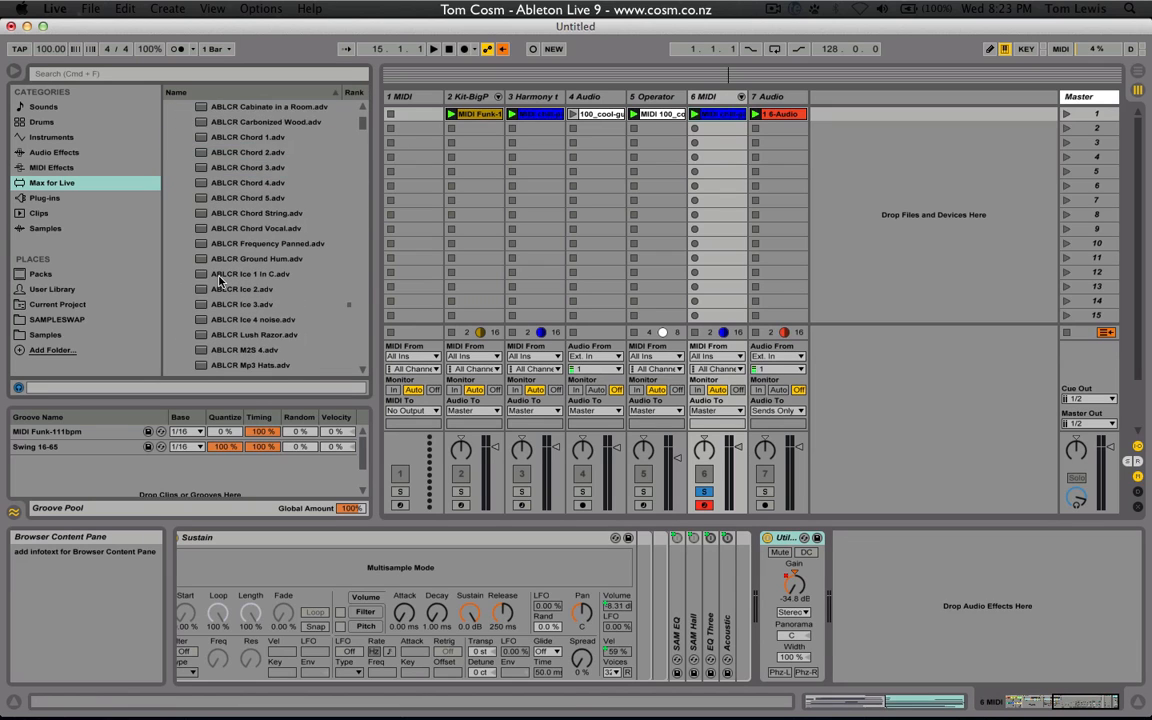
{"action": "scroll", "coordinate": [210, 289], "scroll_direction": "down", "scroll_amount": 12}
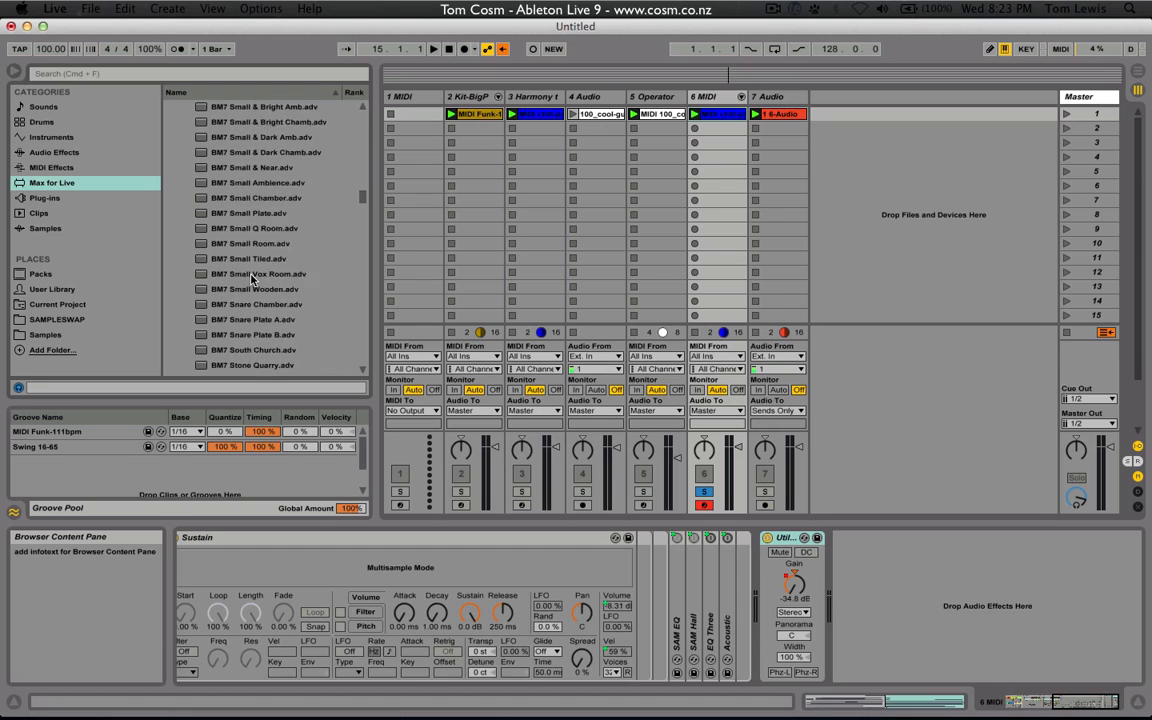
{"action": "left_click_drag", "start_coordinate": [363, 203], "coordinate": [362, 119]}
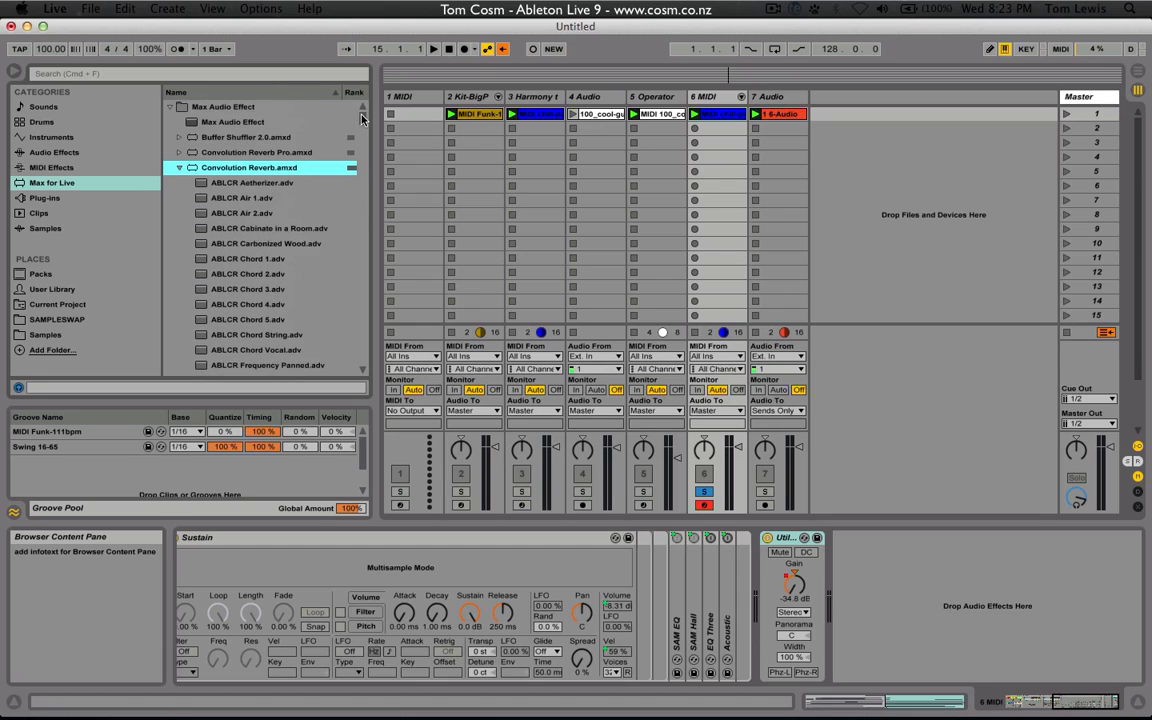
{"action": "left_click", "coordinate": [178, 153]}
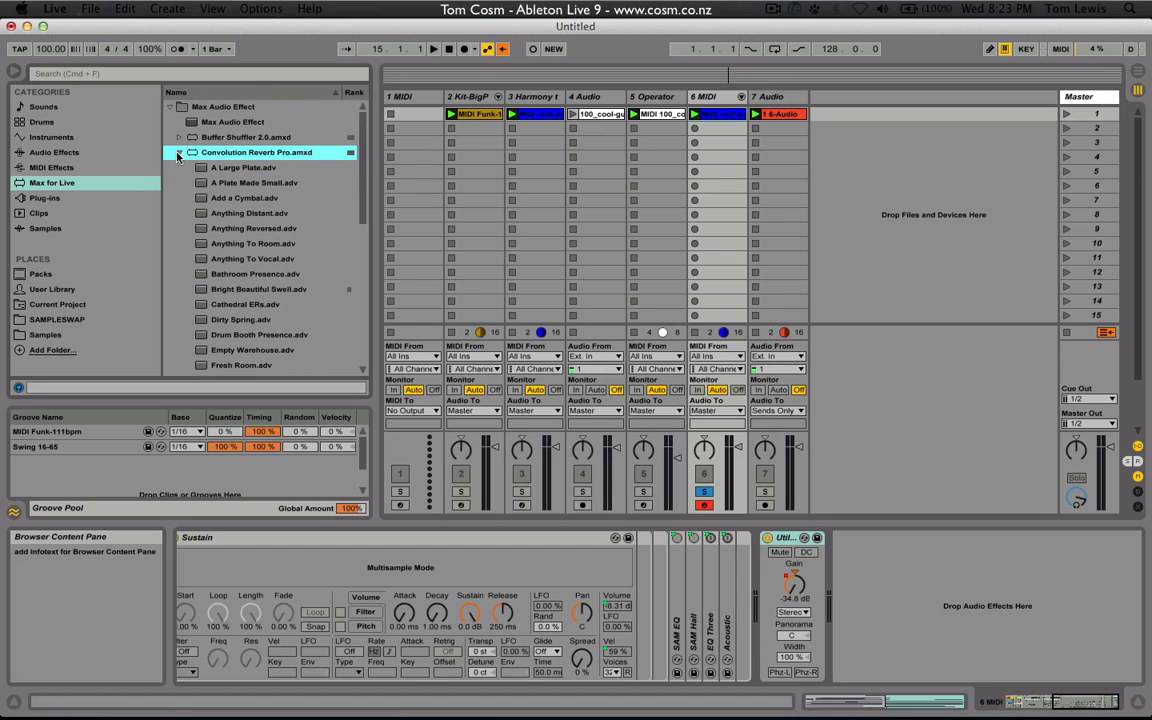
{"action": "scroll", "coordinate": [310, 338], "scroll_direction": "down", "scroll_amount": 1}
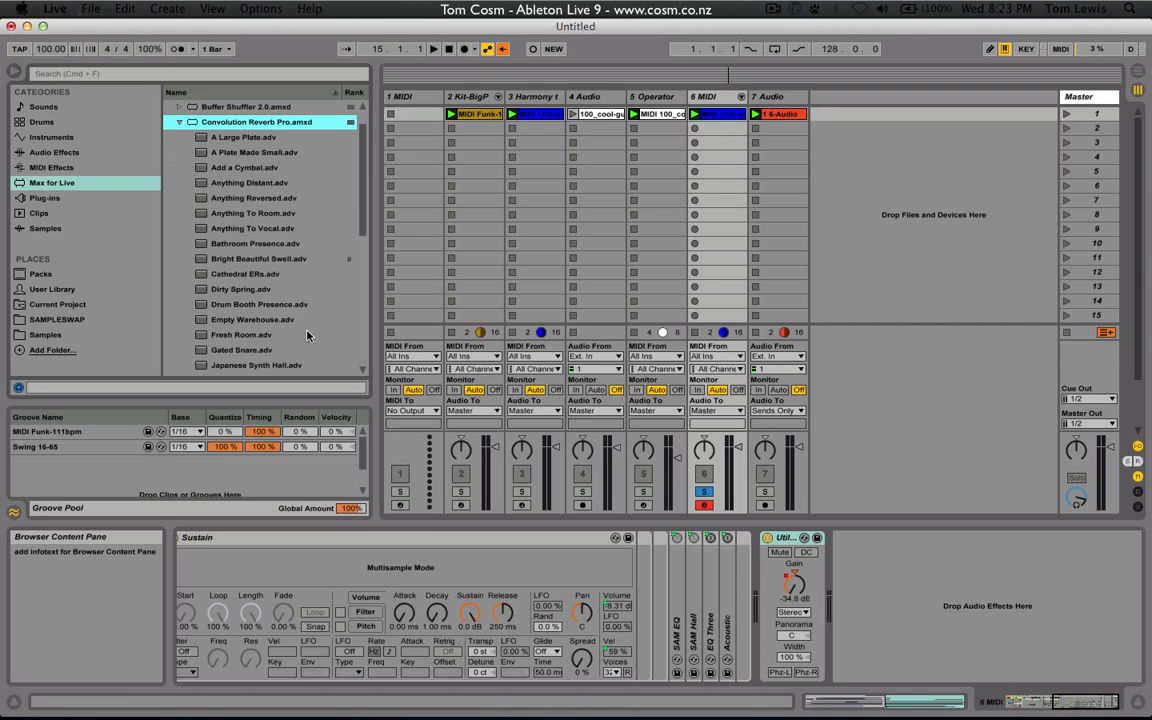
{"action": "left_click", "coordinate": [247, 276]}
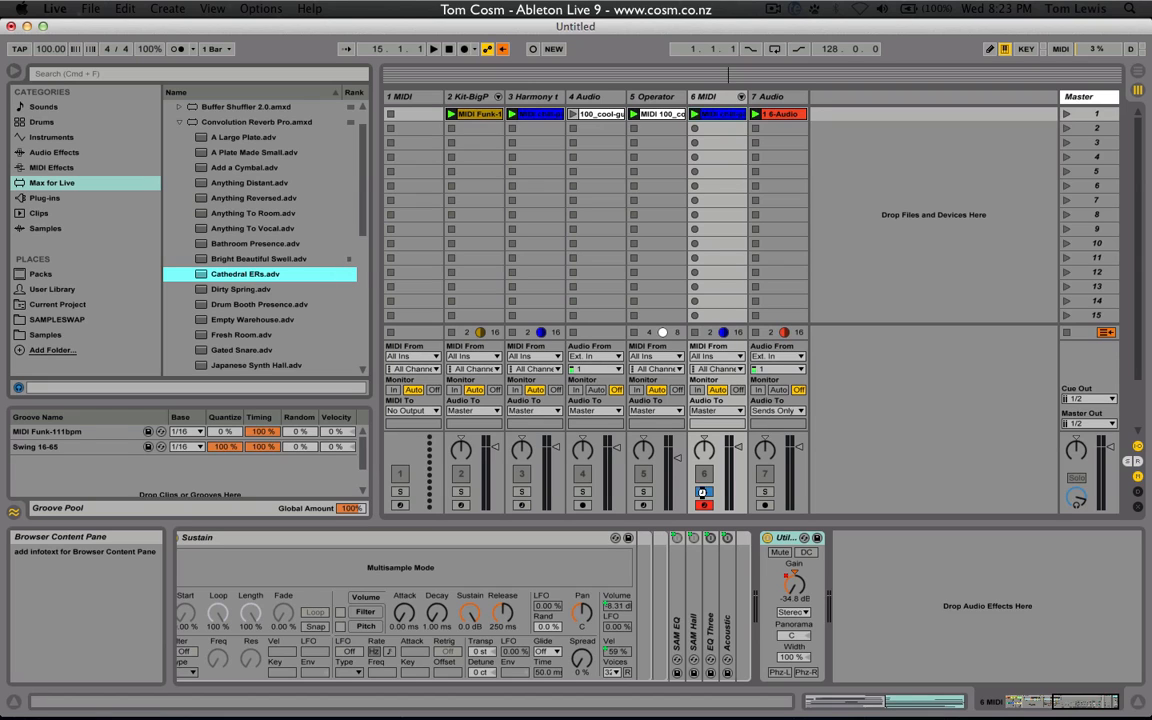
{"action": "left_click_drag", "start_coordinate": [711, 492], "coordinate": [885, 601]}
{"action": "left_click_drag", "start_coordinate": [894, 597], "coordinate": [896, 598]}
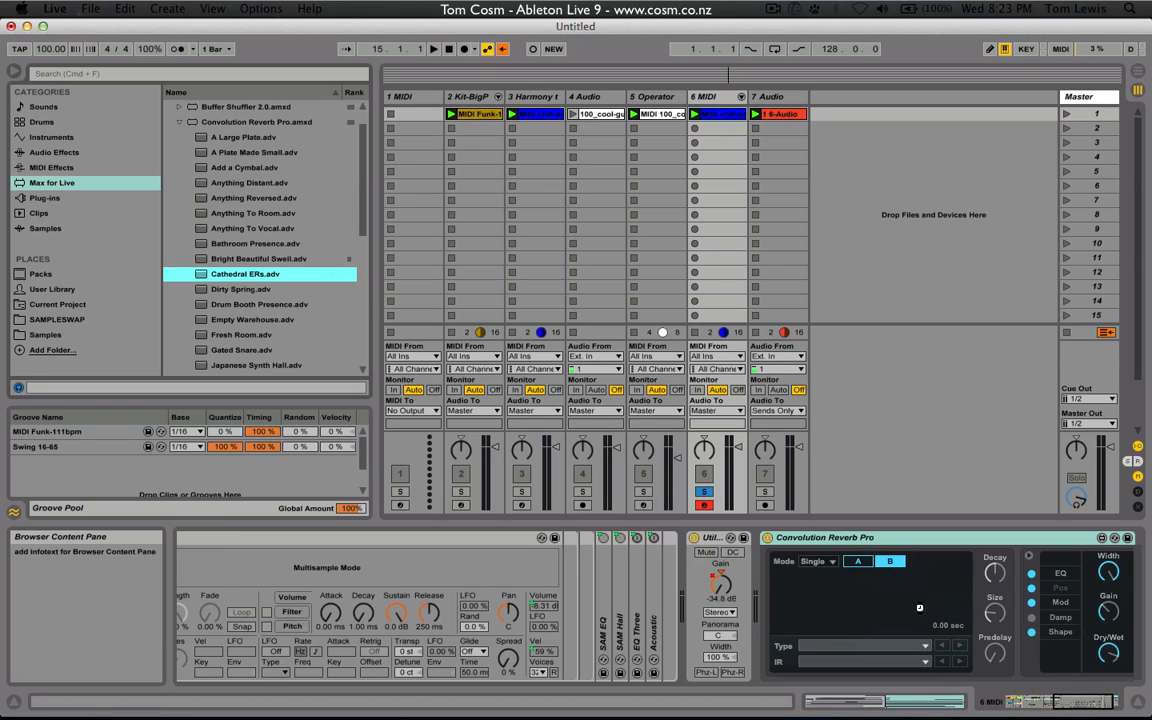
{"action": "left_click", "coordinate": [1053, 708]}
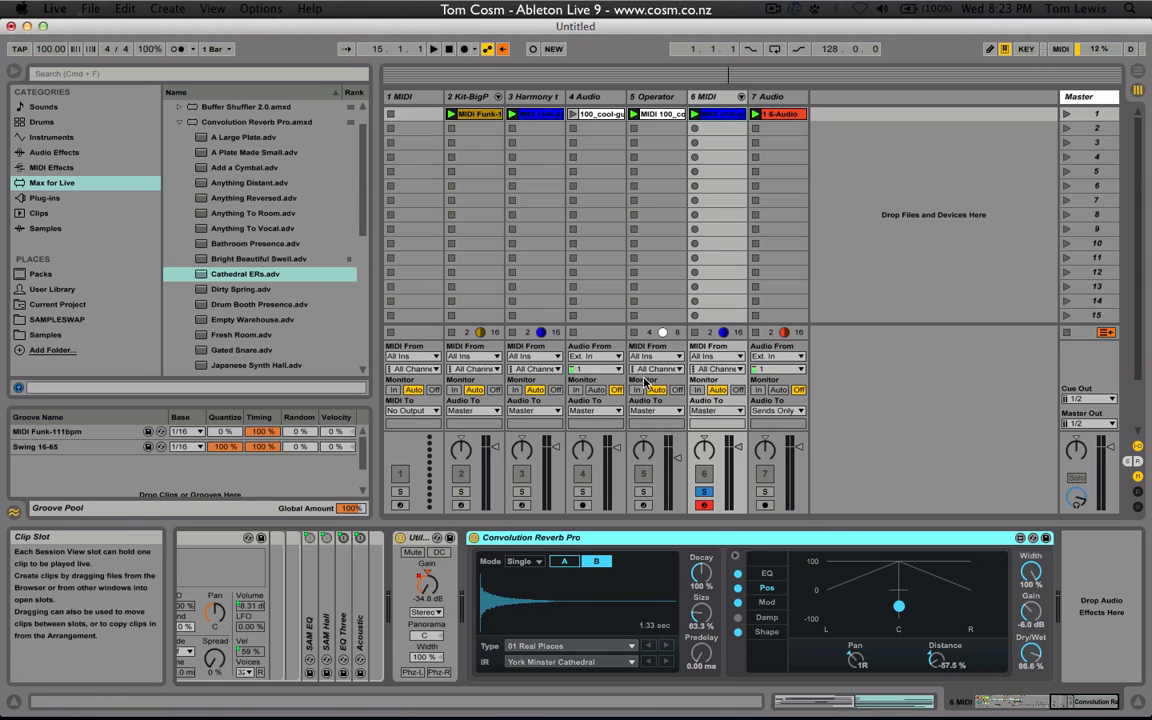
Look through the reverb's EQ, Pos, Mod, Damp and Shape settings, and audition the soloed string track
{"action": "left_click", "coordinate": [767, 574]}
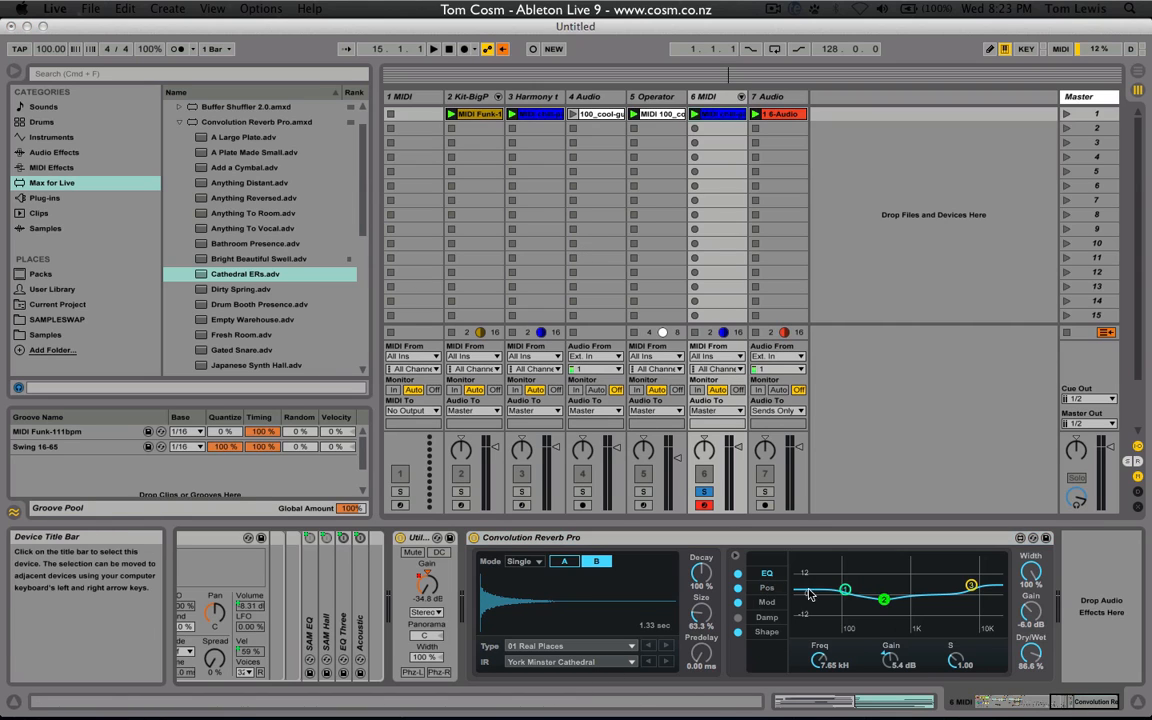
{"action": "left_click", "coordinate": [767, 588]}
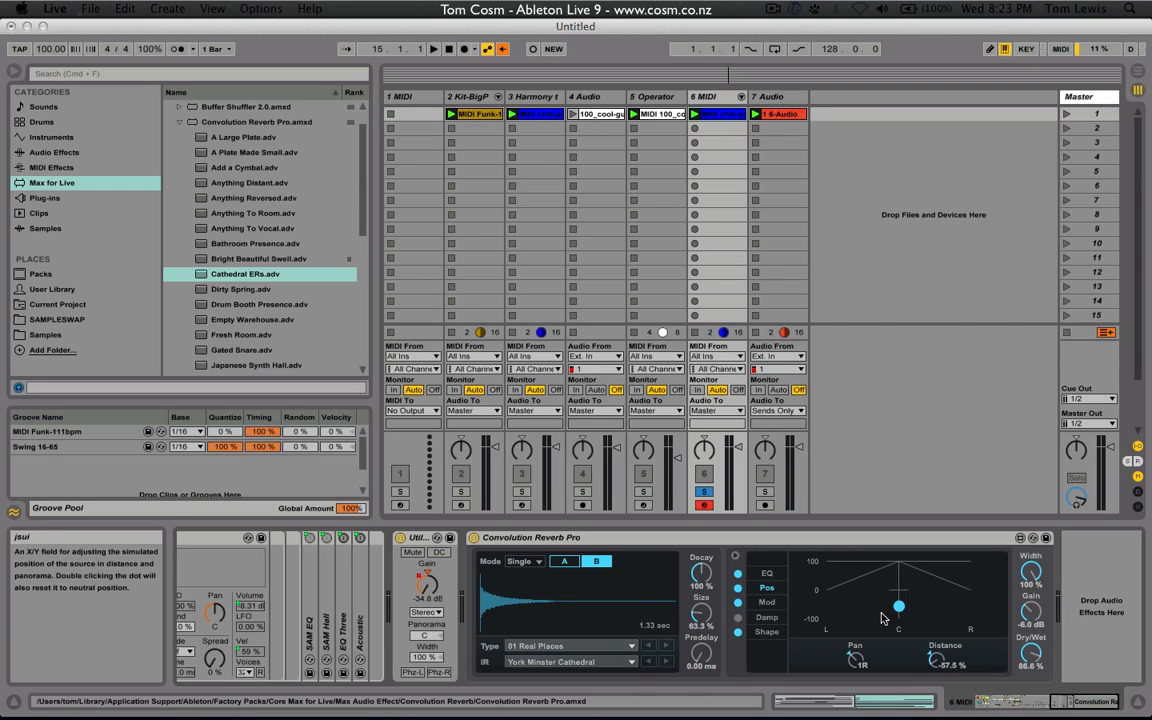
{"action": "left_click", "coordinate": [770, 603]}
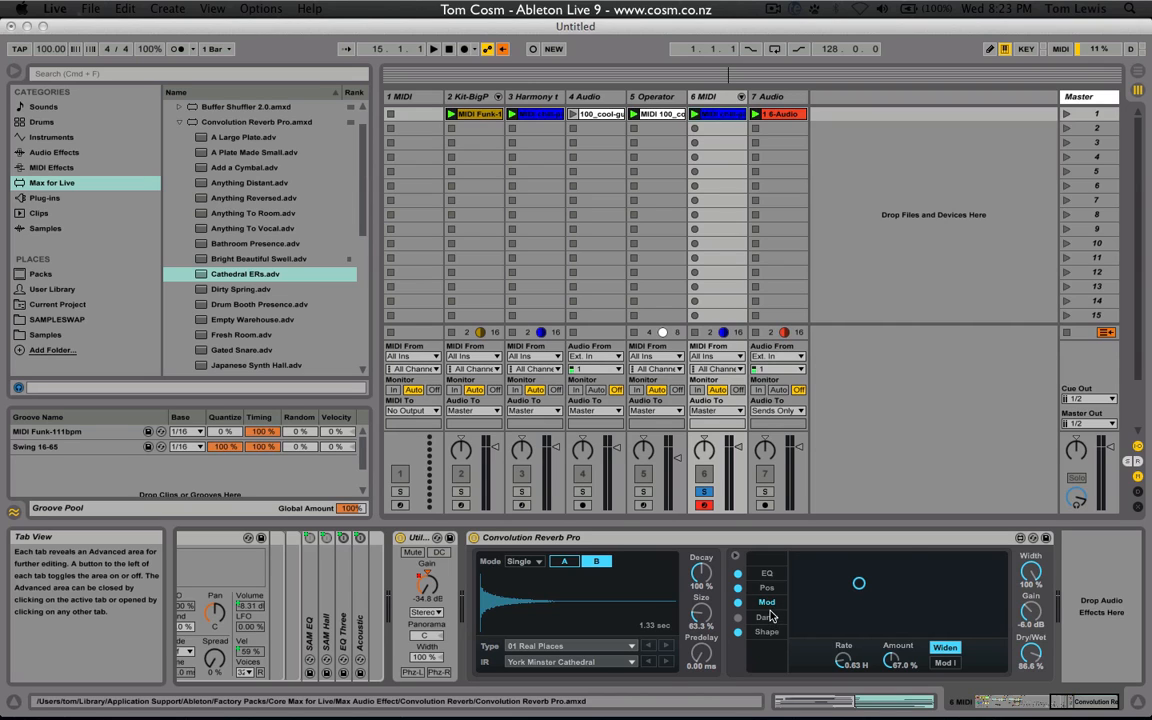
{"action": "left_click", "coordinate": [767, 617]}
{"action": "left_click", "coordinate": [767, 632]}
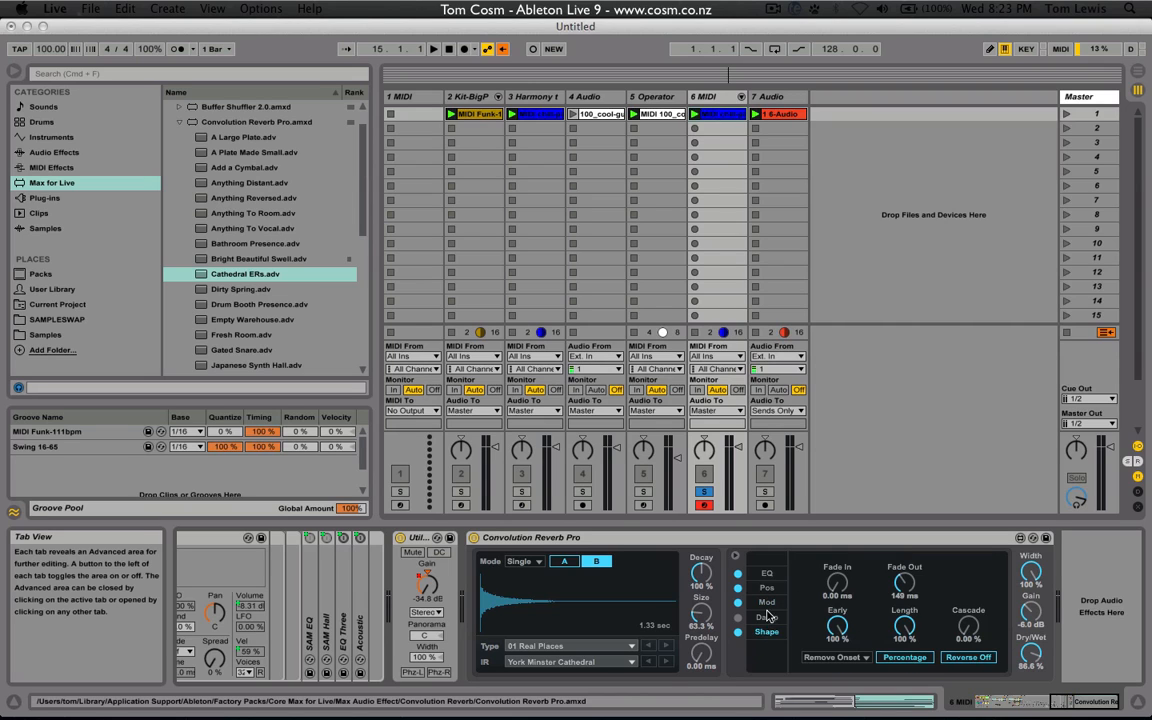
{"action": "left_click", "coordinate": [767, 574]}
{"action": "key", "text": "space"}
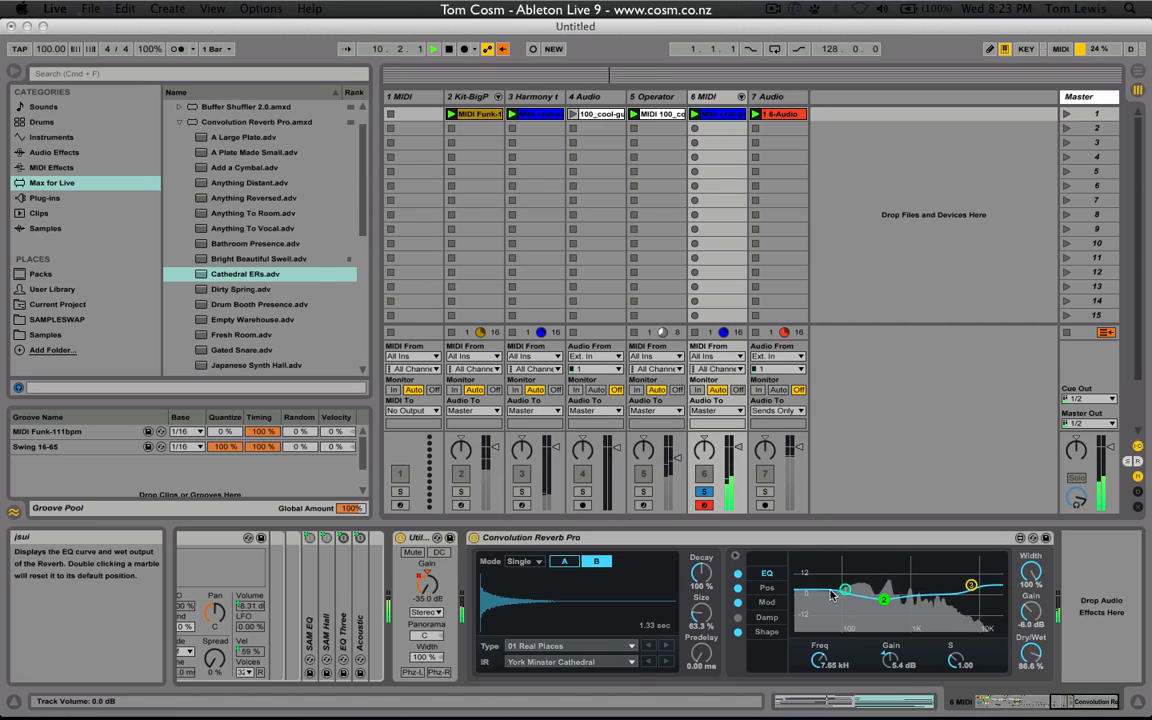
{"action": "key", "text": "space"}
Raise the reverb's Decay and Size to 169 % and lower Dry/Wet to 53.5 % while auditioning the strings
{"action": "left_click_drag", "start_coordinate": [704, 610], "coordinate": [705, 548]}
{"action": "left_click_drag", "start_coordinate": [706, 606], "coordinate": [706, 586]}
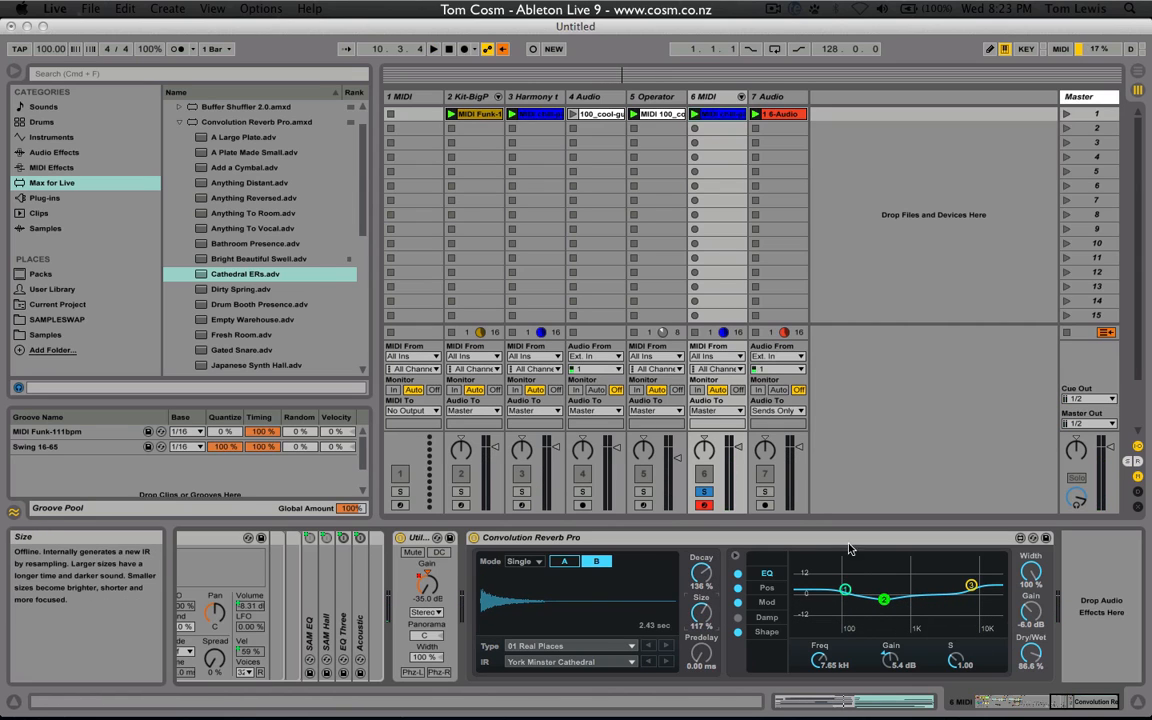
{"action": "key", "text": "space"}
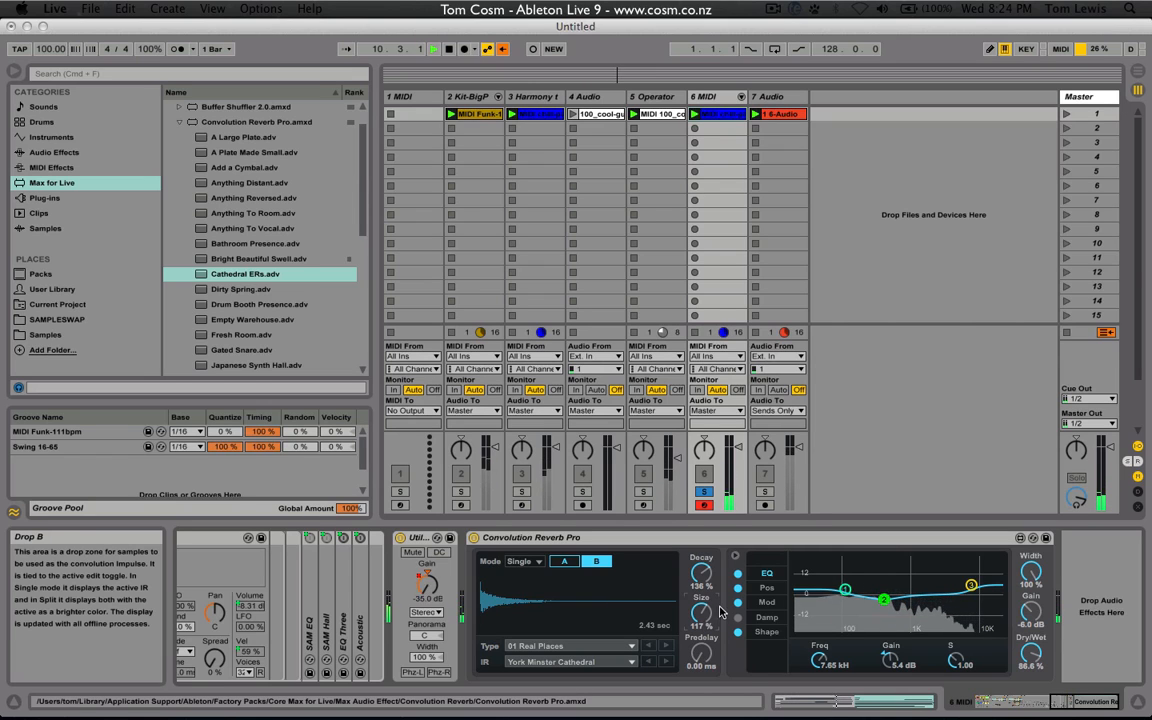
{"action": "left_click_drag", "start_coordinate": [720, 612], "coordinate": [702, 584]}
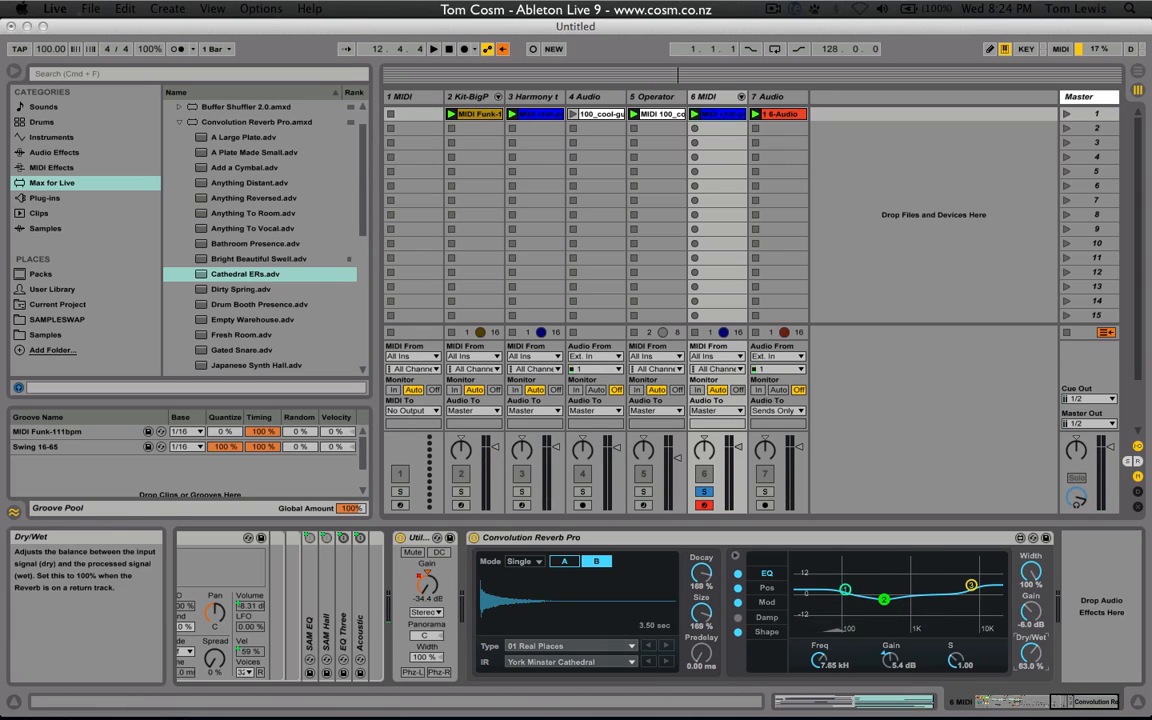
Set the reverb's impulse type to 11 Experimental and audition the ABLCR Strange Echo impulse response
{"action": "left_click", "coordinate": [545, 645]}
{"action": "left_click", "coordinate": [580, 640]}
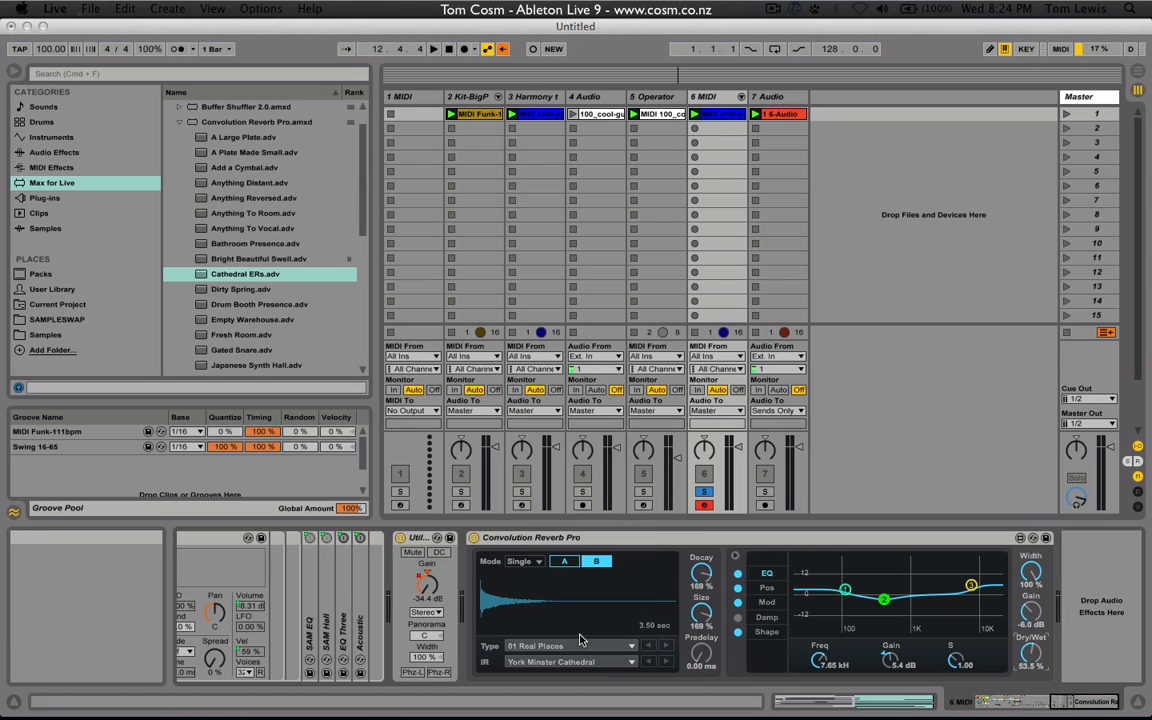
{"action": "left_click", "coordinate": [600, 662]}
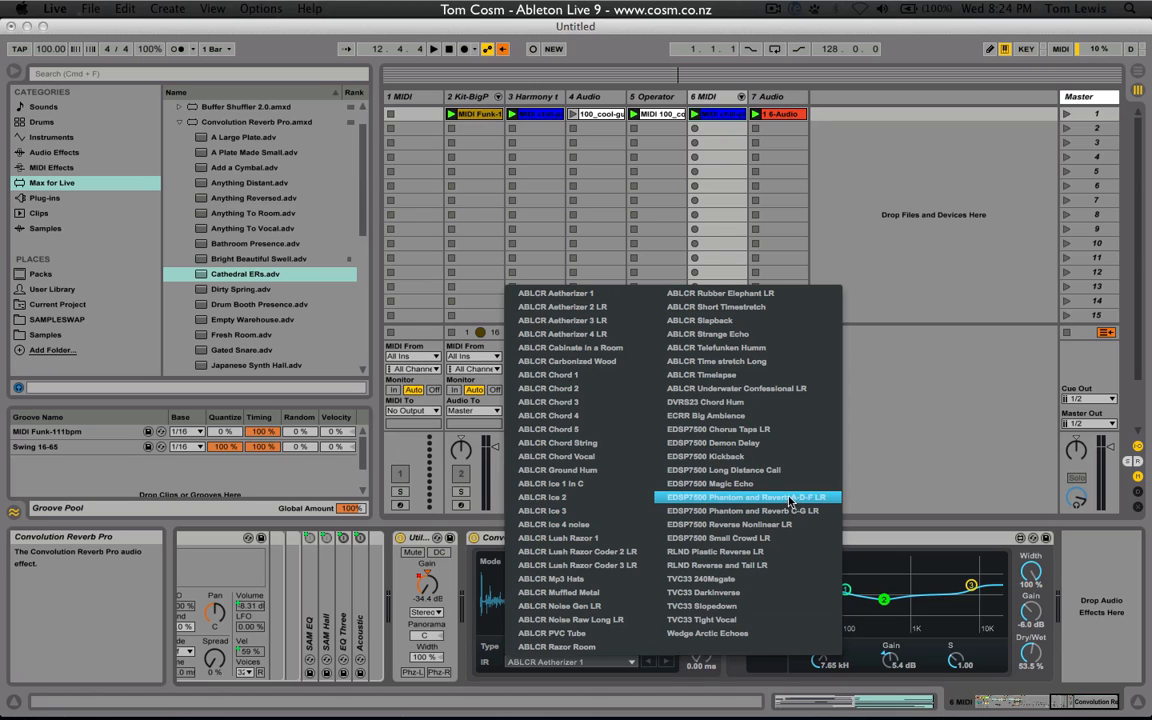
{"action": "left_click", "coordinate": [760, 334]}
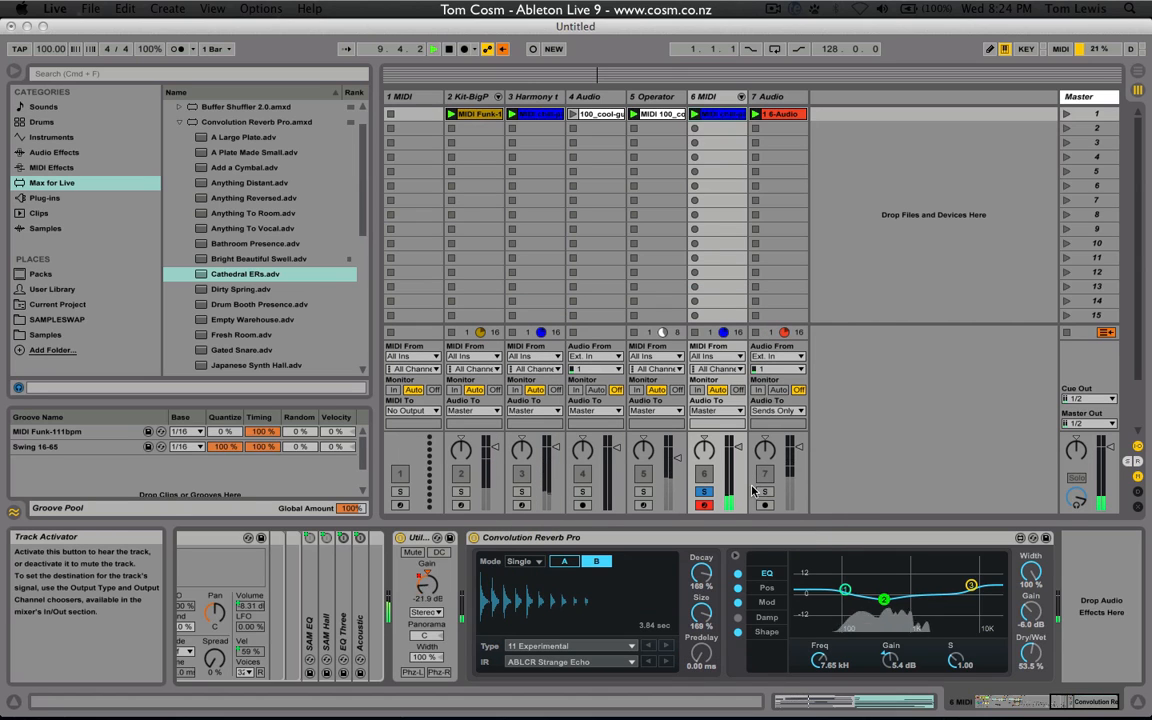
Switch the impulse response to TVC33 Darkinverse with Dry/Wet at 63 %, and unsolo the string track
{"action": "left_click", "coordinate": [588, 662]}
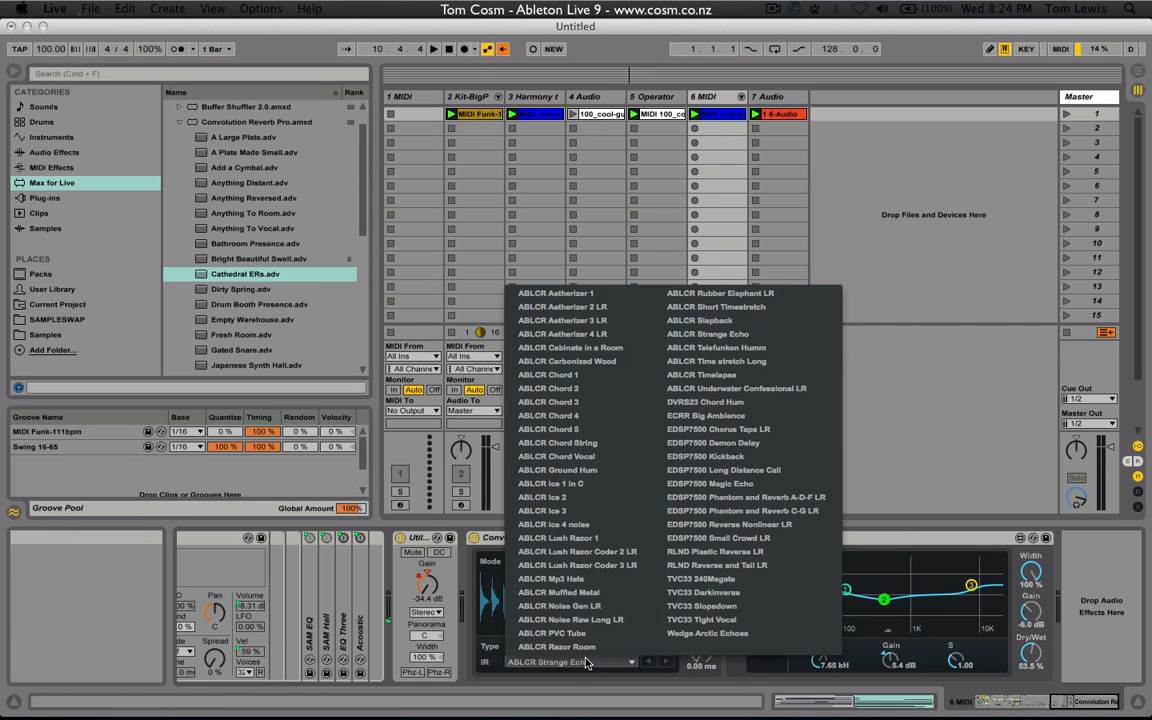
{"action": "left_click", "coordinate": [758, 594]}
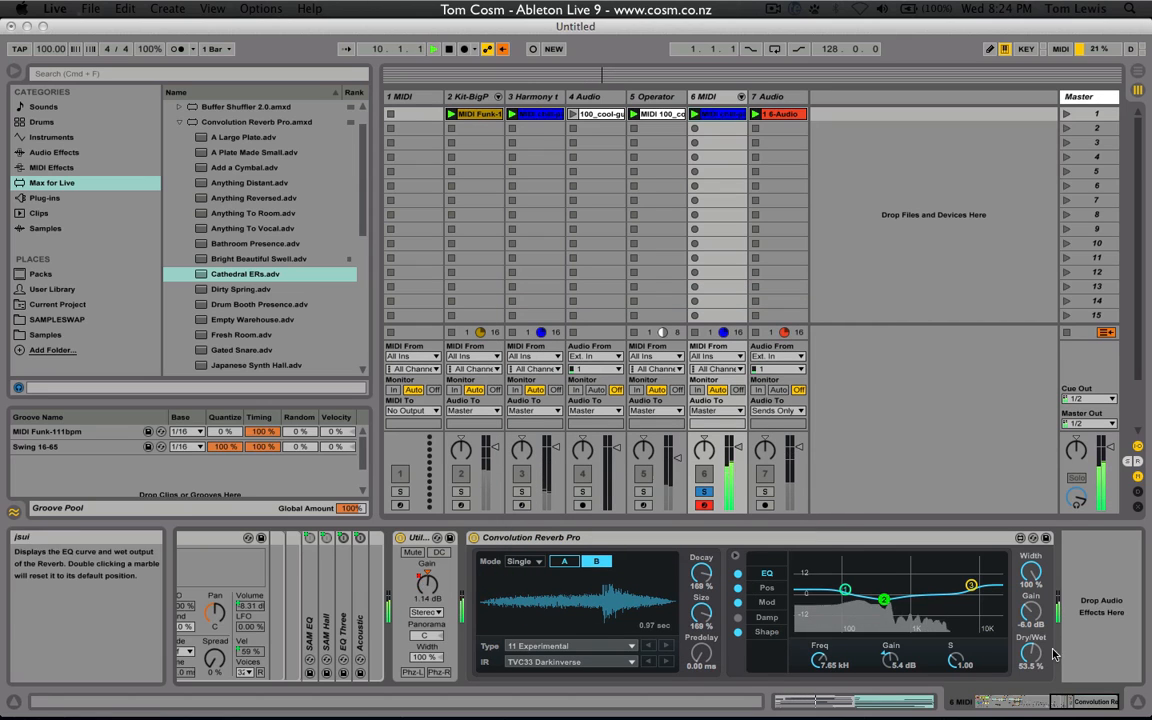
{"action": "left_click_drag", "start_coordinate": [1035, 660], "coordinate": [1036, 652]}
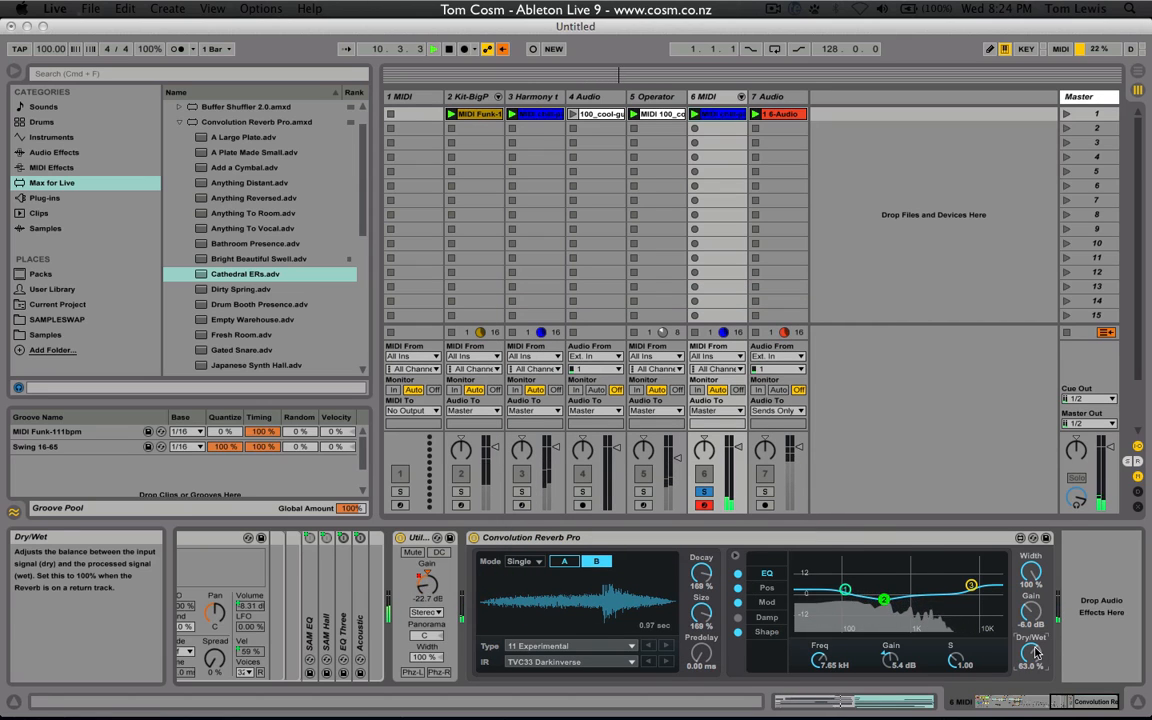
{"action": "left_click", "coordinate": [705, 492]}
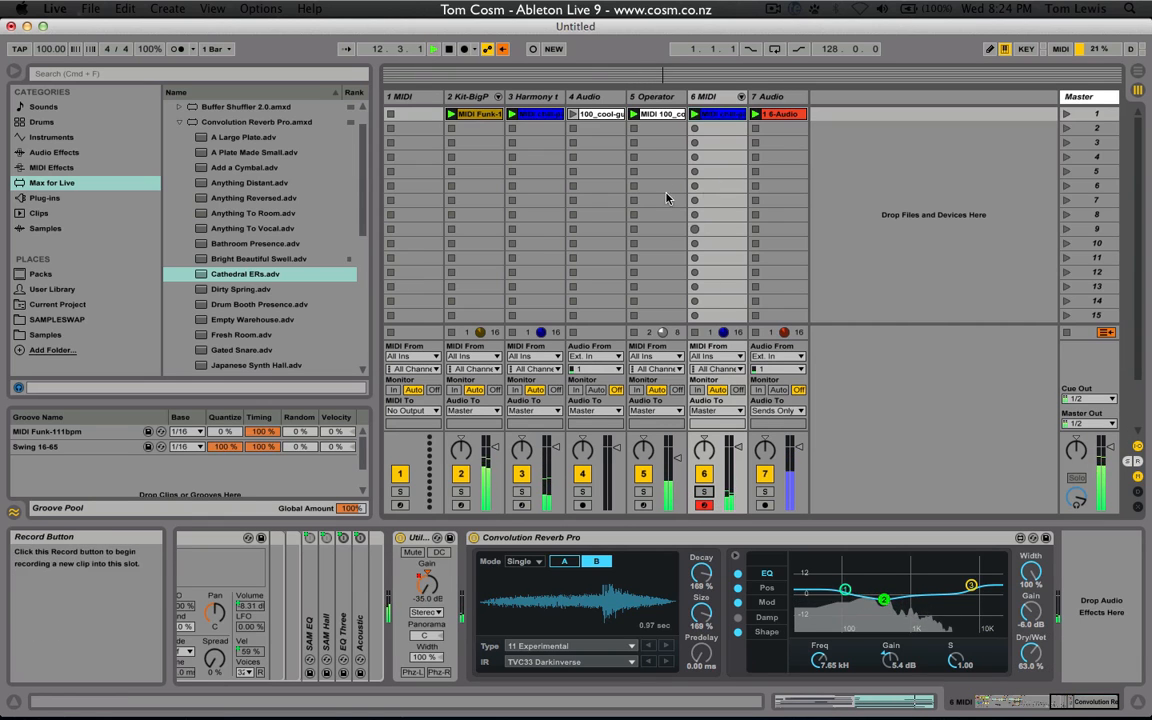
Try 2 steps and a 1/24 rate on track 5's Arpeggiator during playback, and return to 1 step at 1/16
{"action": "left_click", "coordinate": [655, 96]}
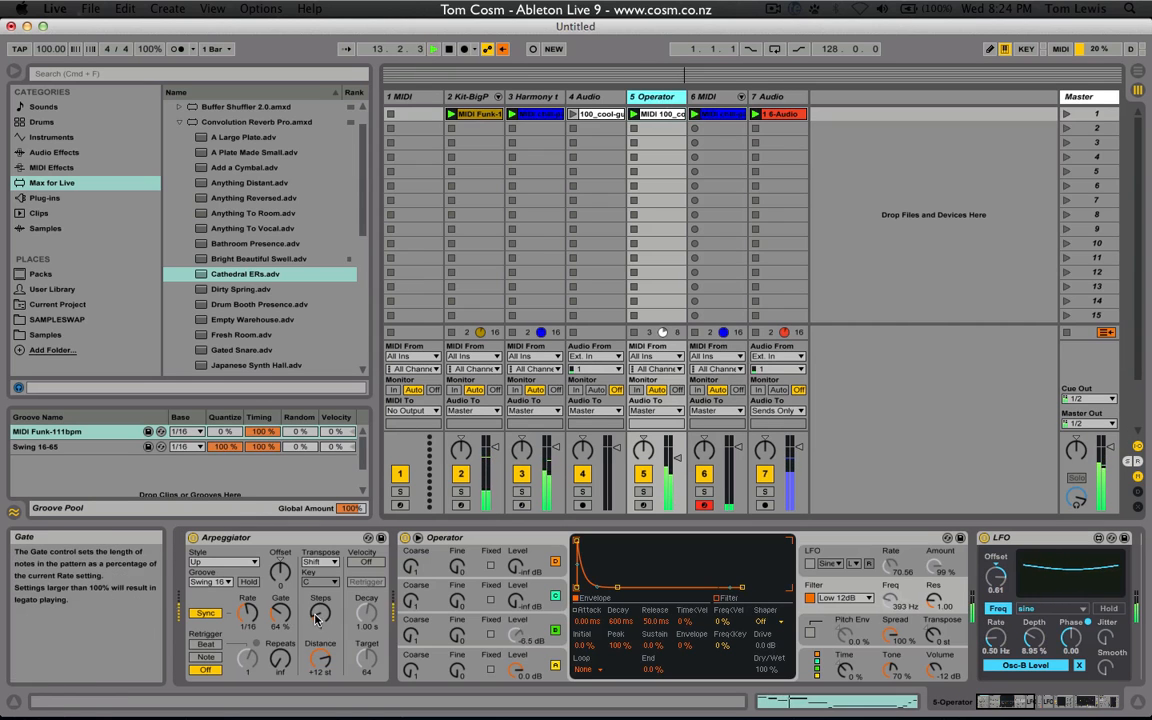
{"action": "left_click_drag", "start_coordinate": [320, 611], "coordinate": [320, 545]}
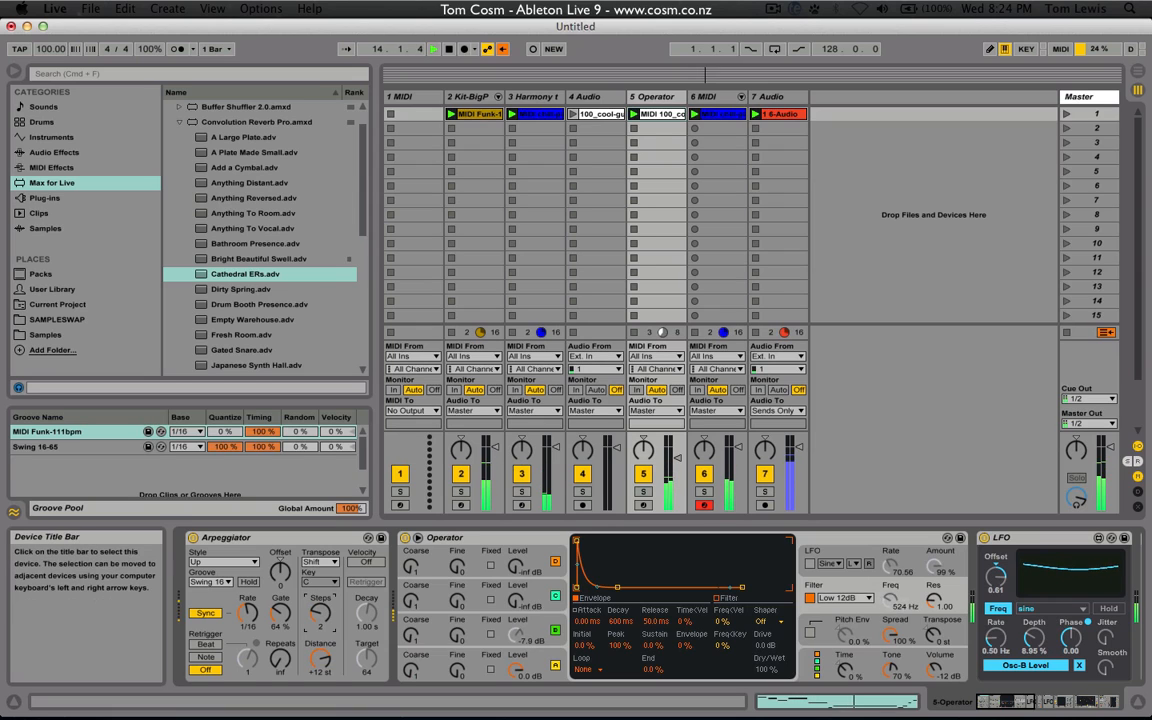
{"action": "left_click_drag", "start_coordinate": [249, 612], "coordinate": [249, 609]}
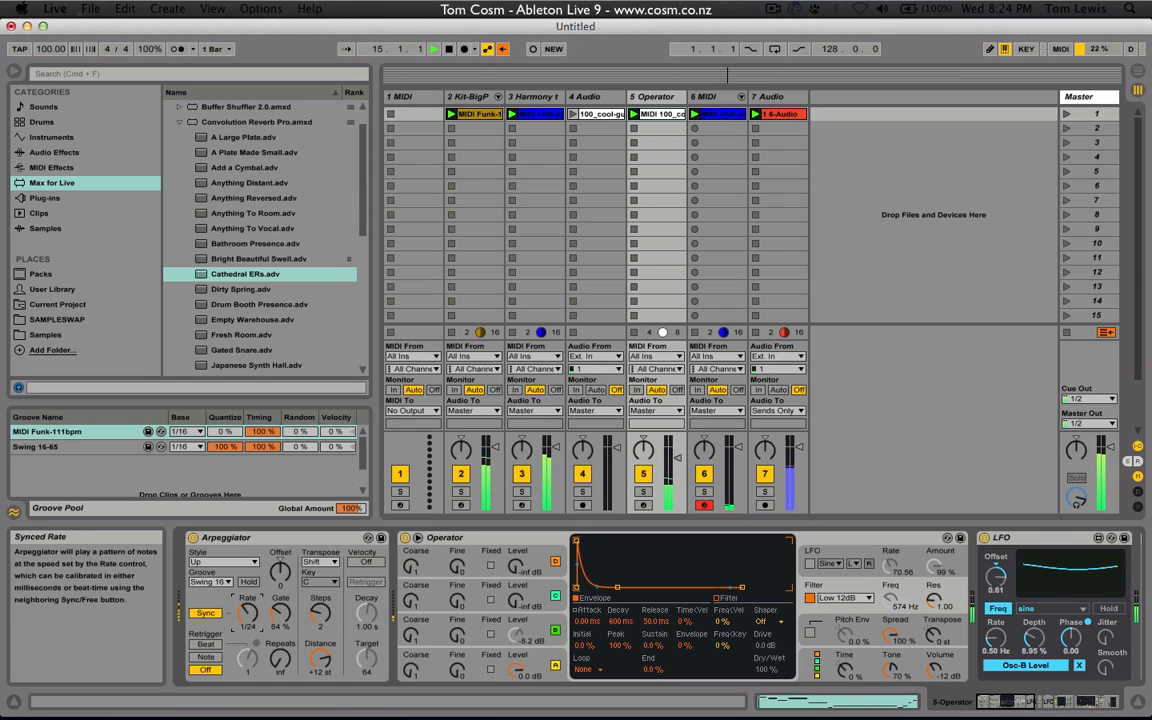
{"action": "left_click_drag", "start_coordinate": [318, 622], "coordinate": [318, 680]}
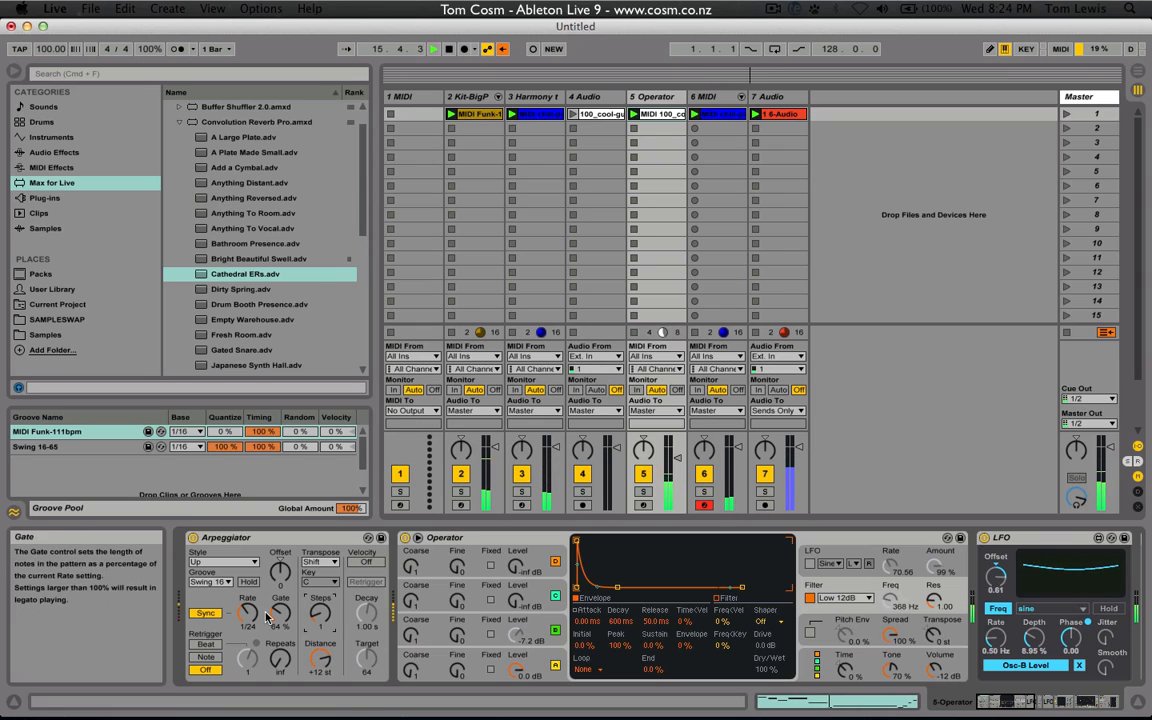
{"action": "left_click_drag", "start_coordinate": [249, 614], "coordinate": [249, 611]}
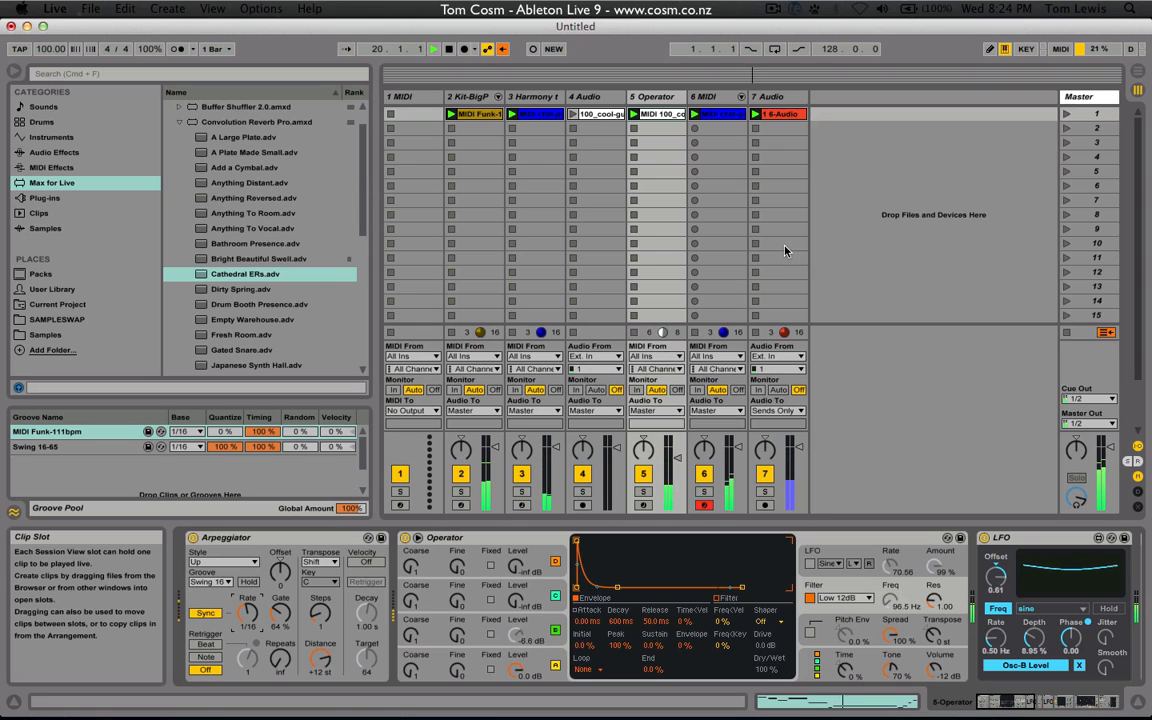
{"action": "key", "text": "space"}
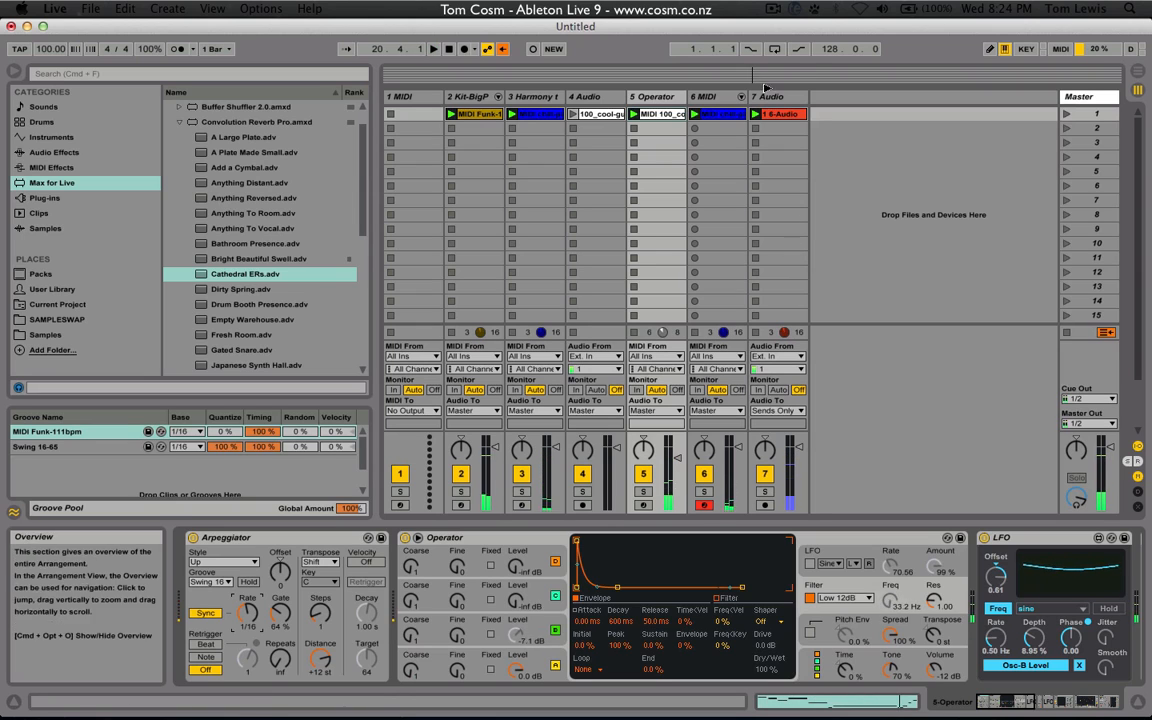
Insert a MIDI track after track 7 and load an Operator instrument on it
{"action": "left_click", "coordinate": [770, 96]}
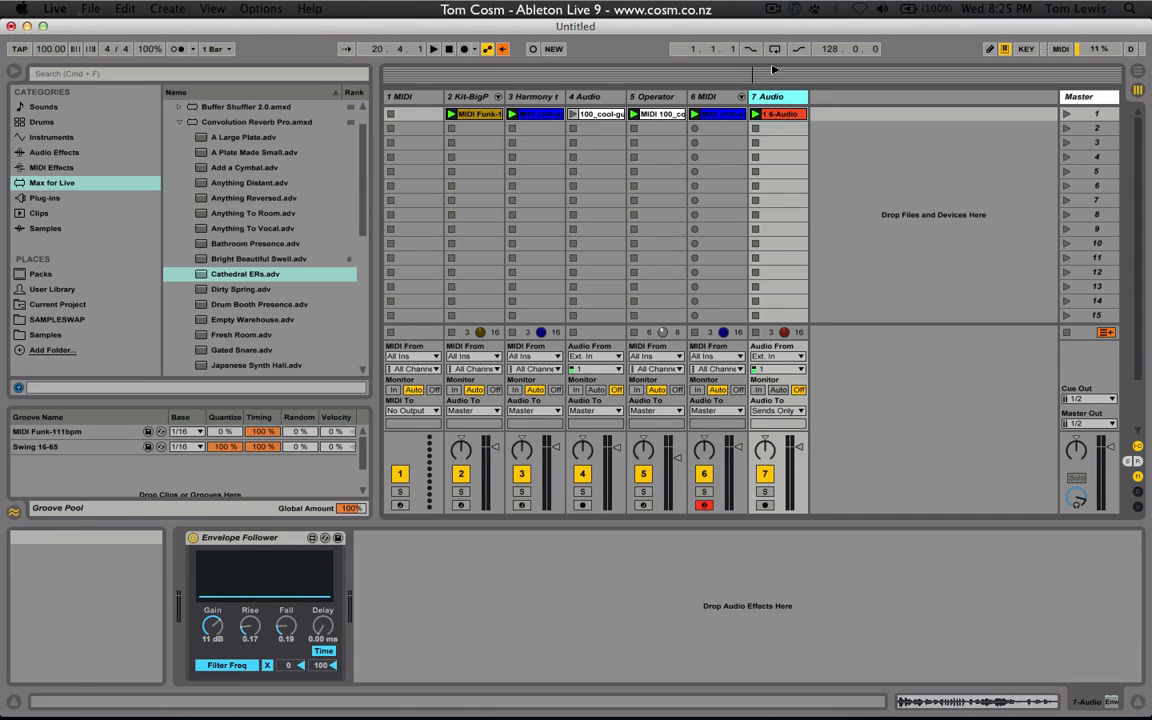
{"action": "key", "text": "super+t"}
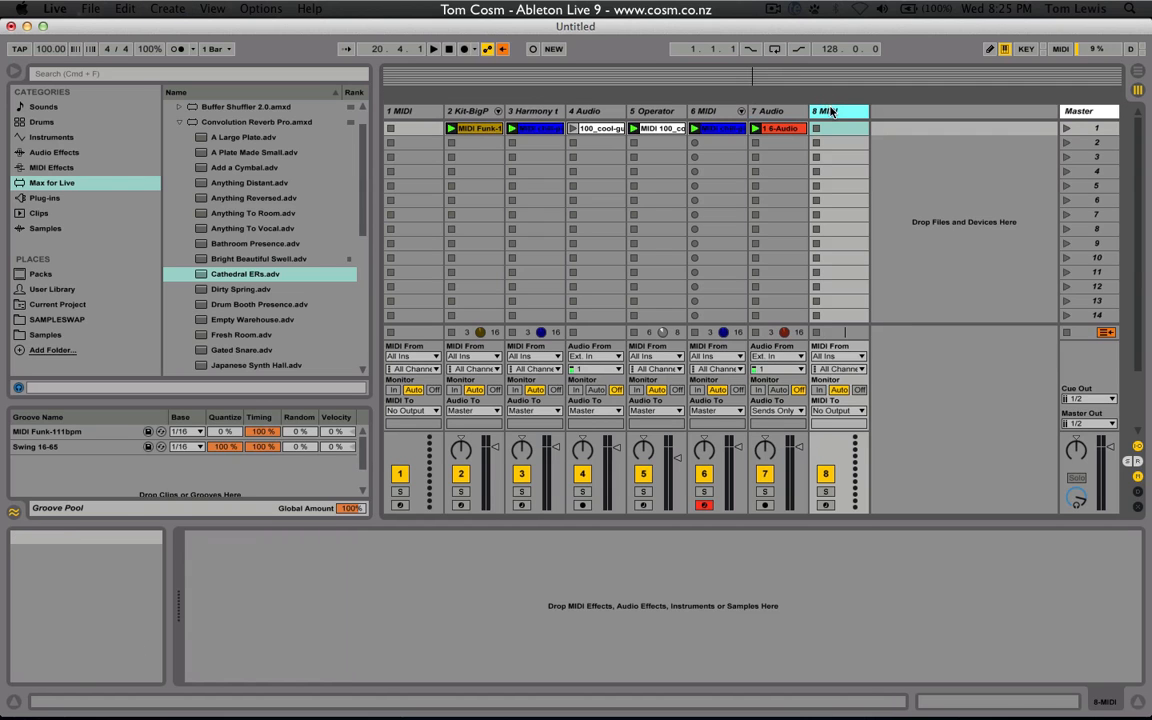
{"action": "left_click", "coordinate": [45, 137]}
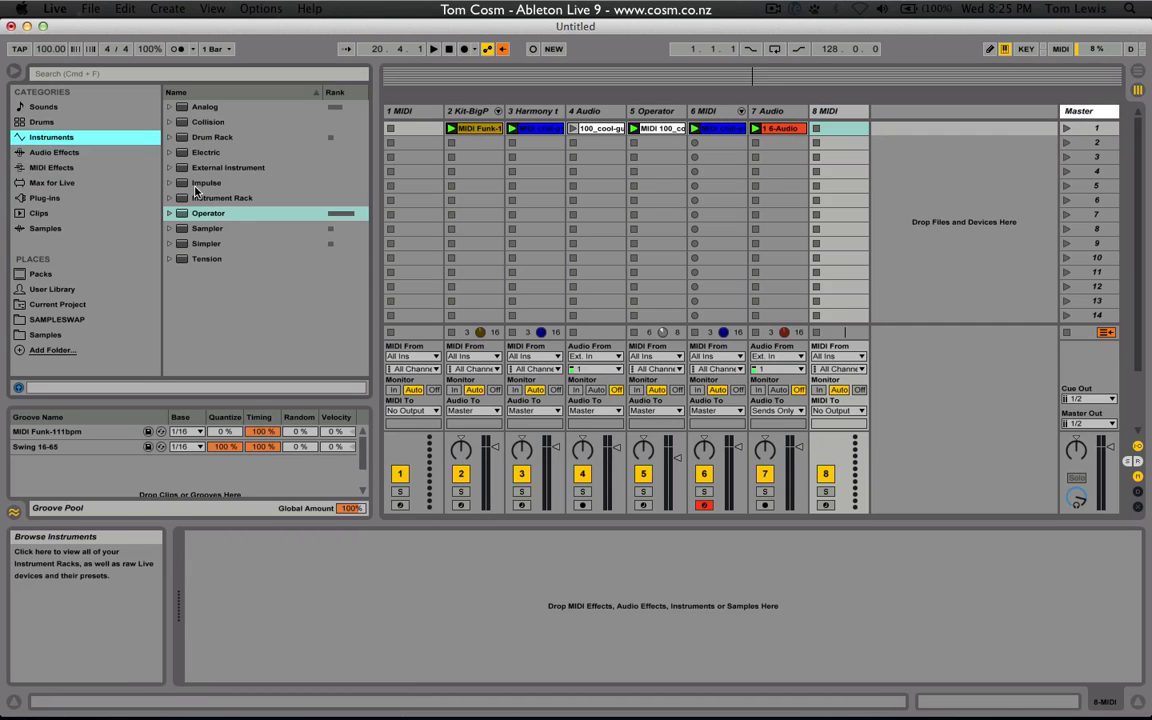
{"action": "left_click", "coordinate": [217, 213]}
{"action": "double_click", "coordinate": [217, 213]}
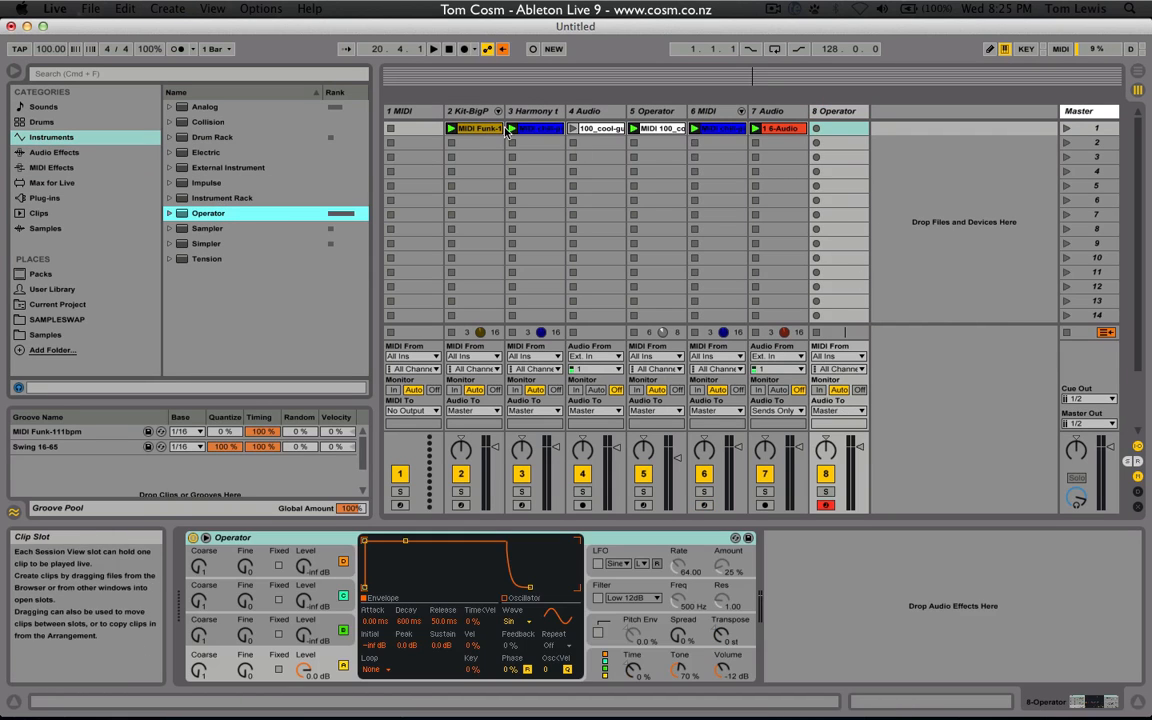
Record a new four-bar MIDI melody clip in the first slot of track 8 while the set plays, and open its notes
{"action": "left_click", "coordinate": [830, 114]}
{"action": "key", "text": "a"}
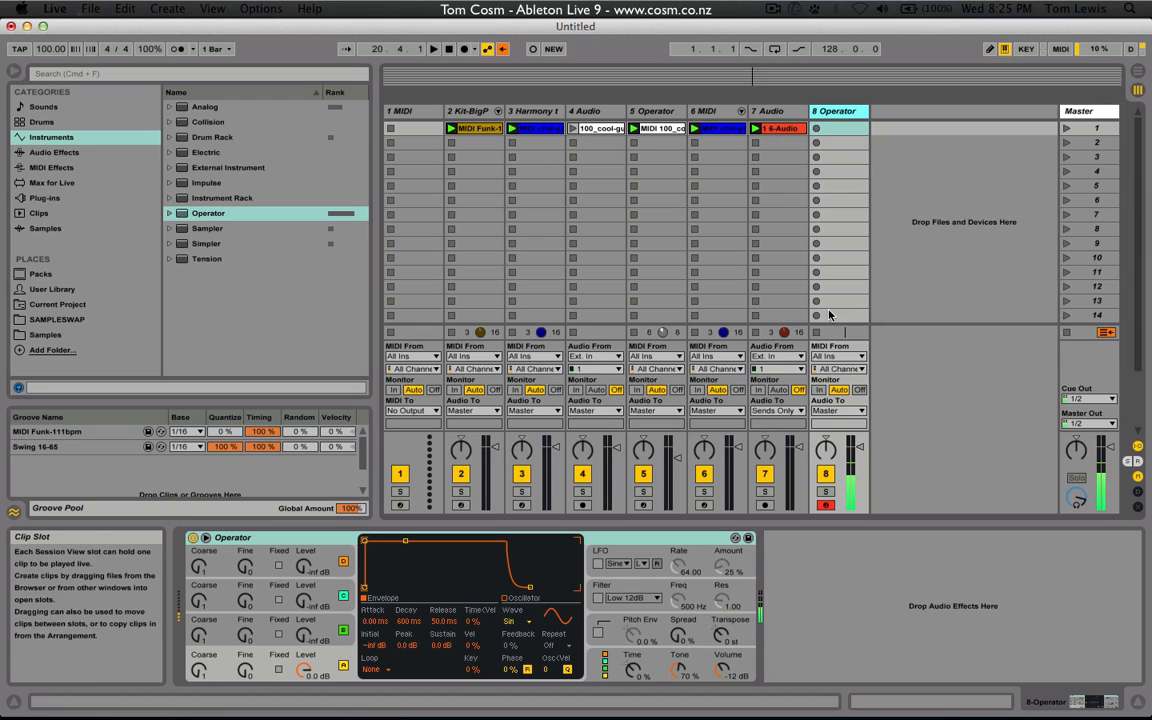
{"action": "key", "text": "space"}
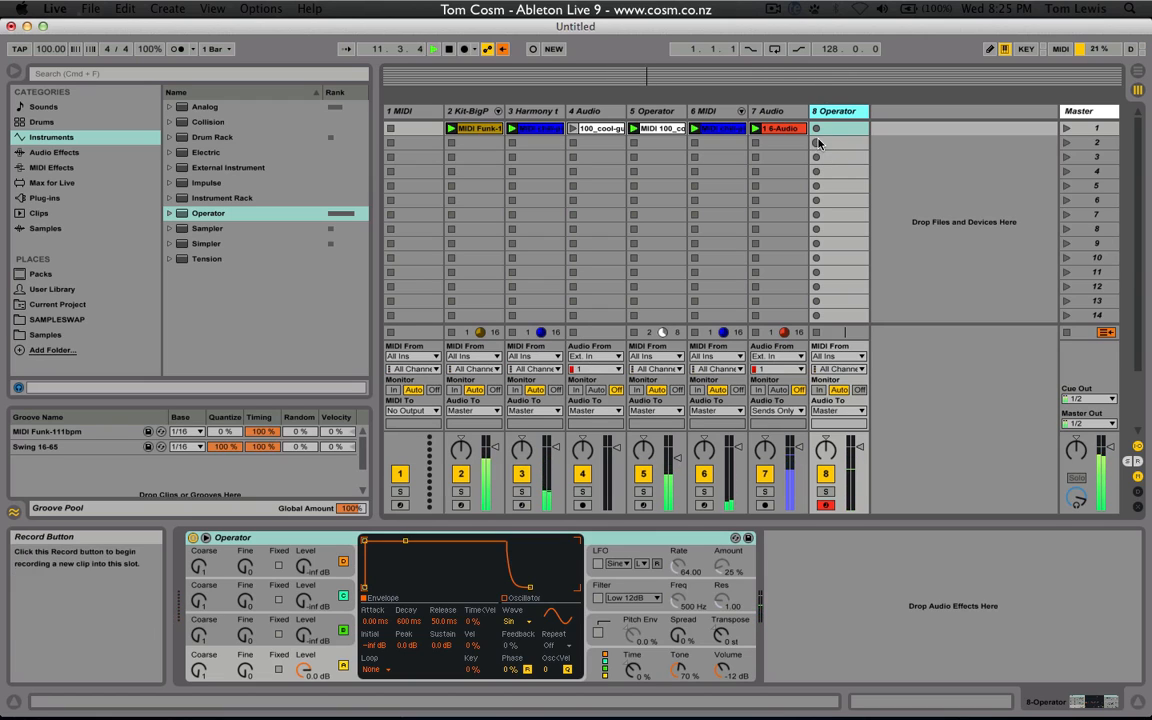
{"action": "left_click", "coordinate": [826, 127]}
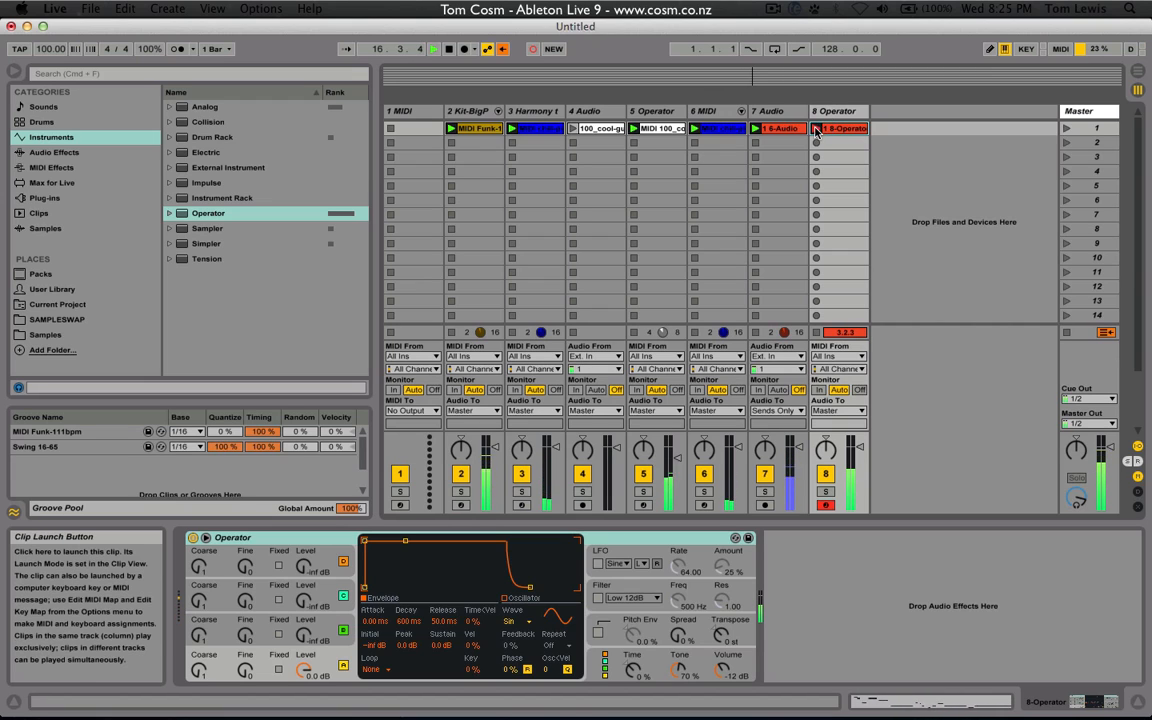
{"action": "left_click", "coordinate": [816, 130]}
{"action": "double_click", "coordinate": [838, 130]}
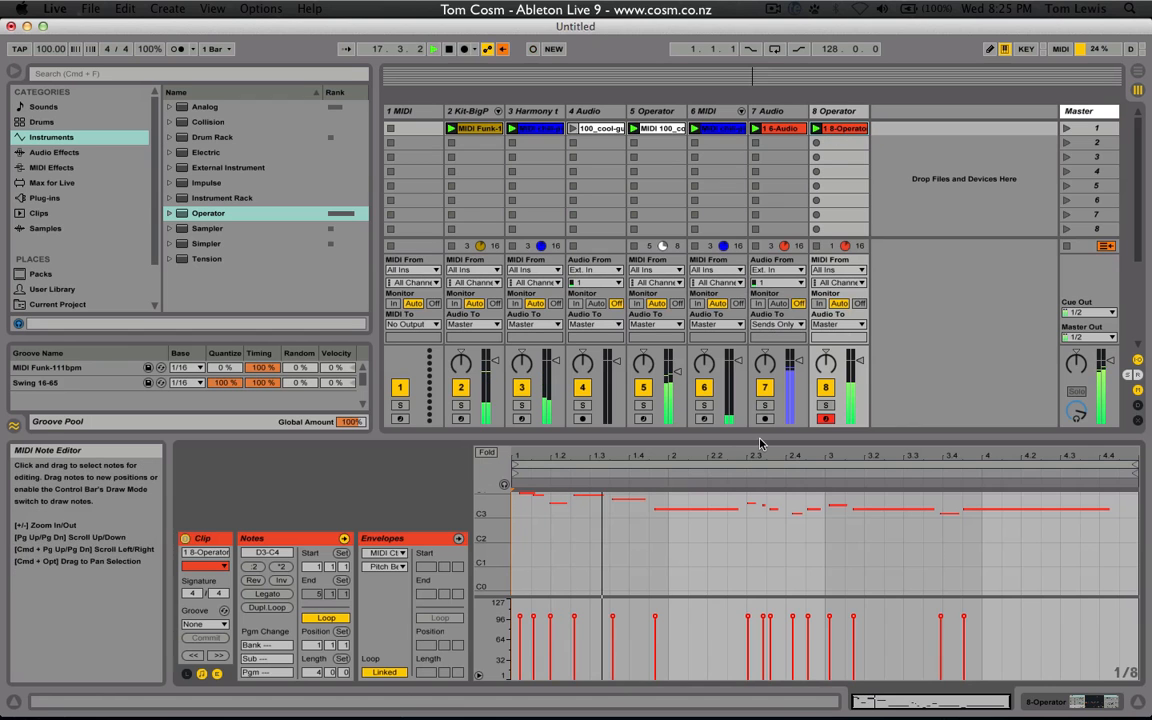
Quantize all notes of track 8's new clip and play the result briefly
{"action": "left_click", "coordinate": [734, 560]}
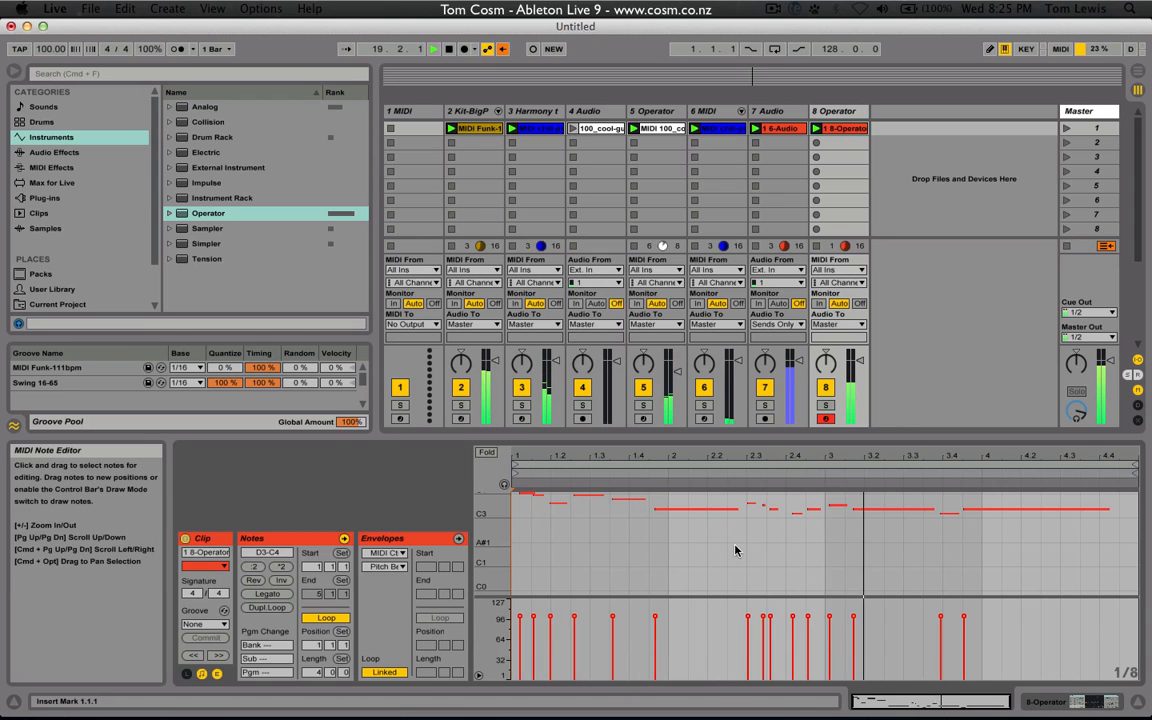
{"action": "scroll", "coordinate": [715, 530], "scroll_direction": "up", "scroll_amount": 2}
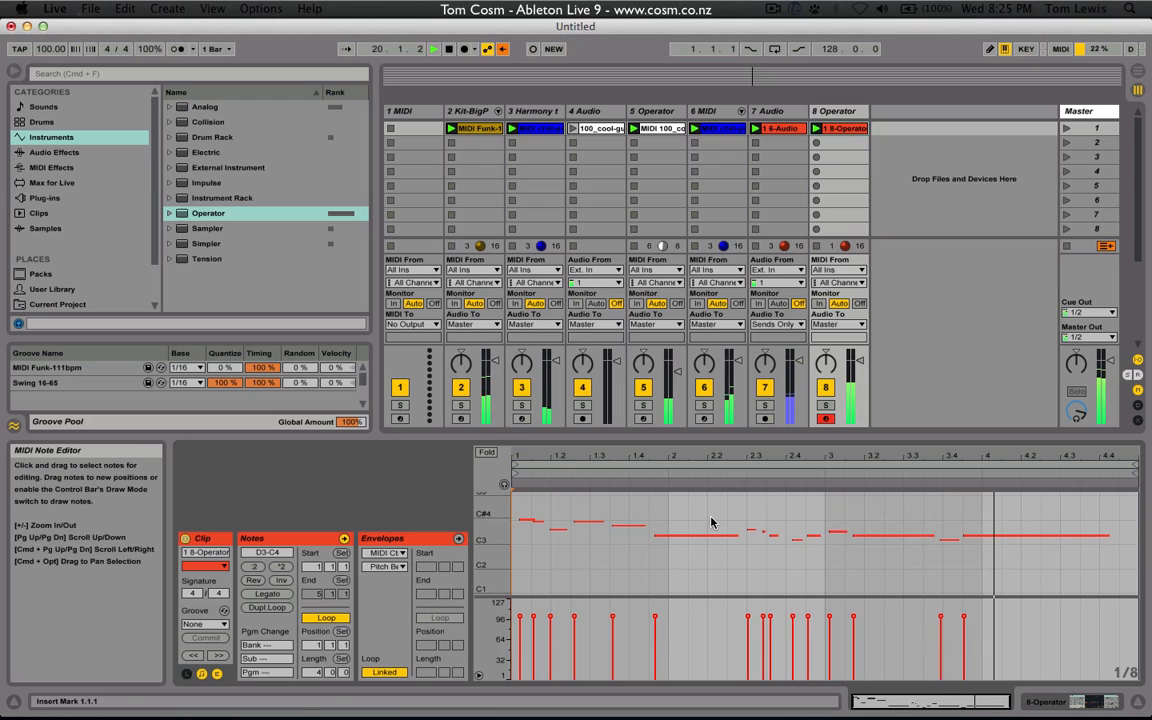
{"action": "key", "text": "space"}
{"action": "key", "text": "super+a"}
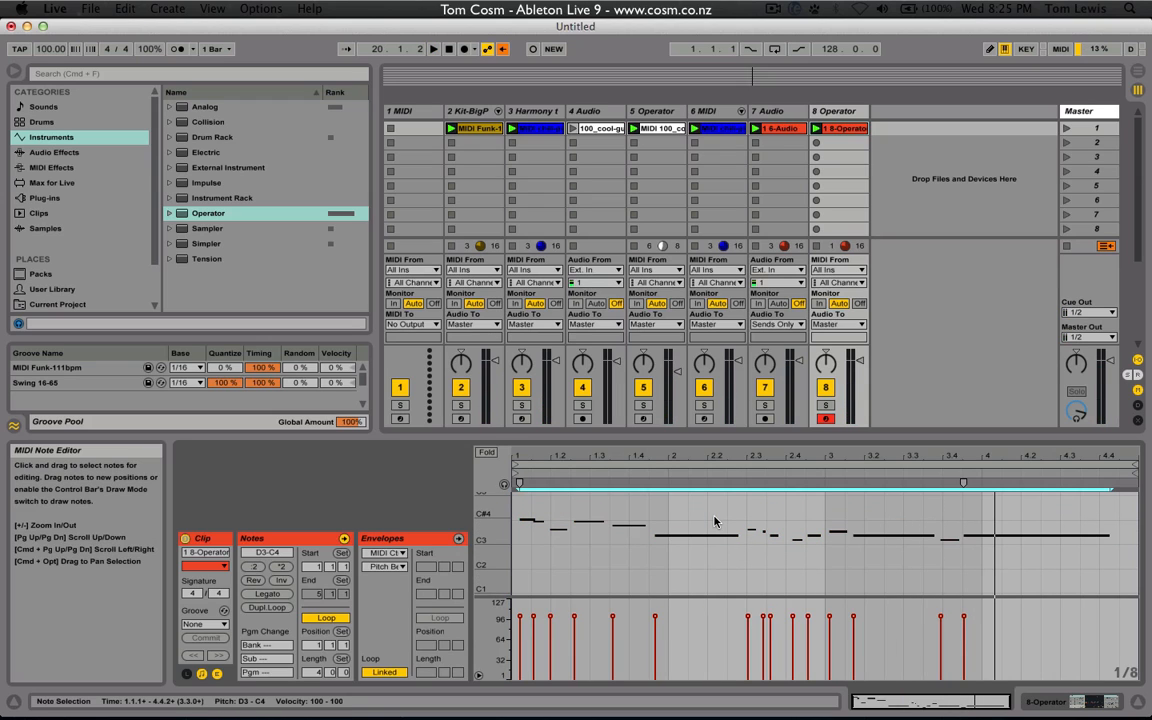
{"action": "key", "text": "super+u"}
{"action": "key", "text": "space"}
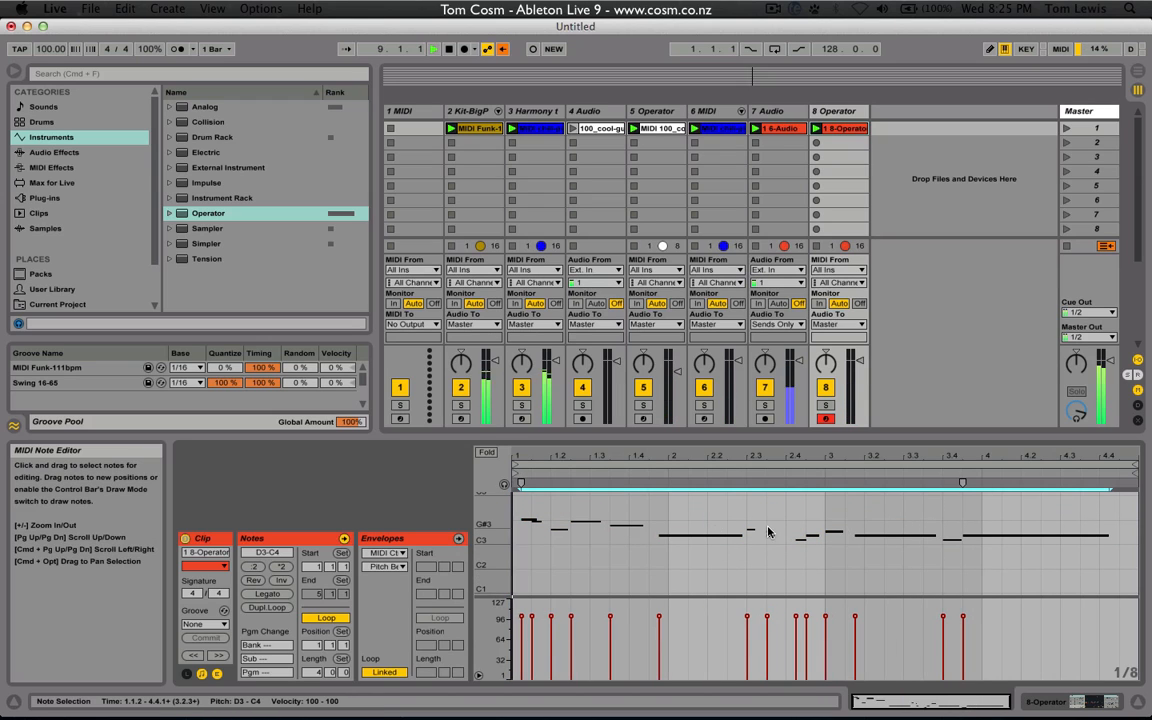
{"action": "key", "text": "space"}
Move the clip's first C4 note to 1.1.1 and resume playback
{"action": "left_click", "coordinate": [530, 511]}
{"action": "left_click", "coordinate": [529, 521]}
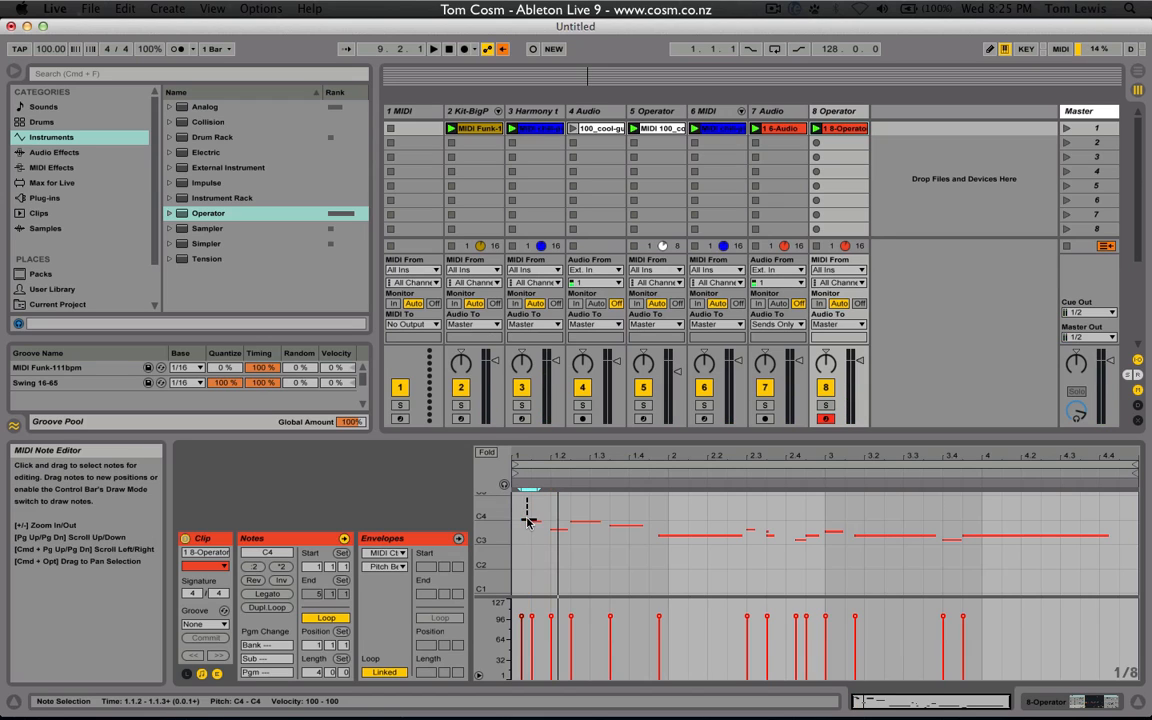
{"action": "key", "text": "space"}
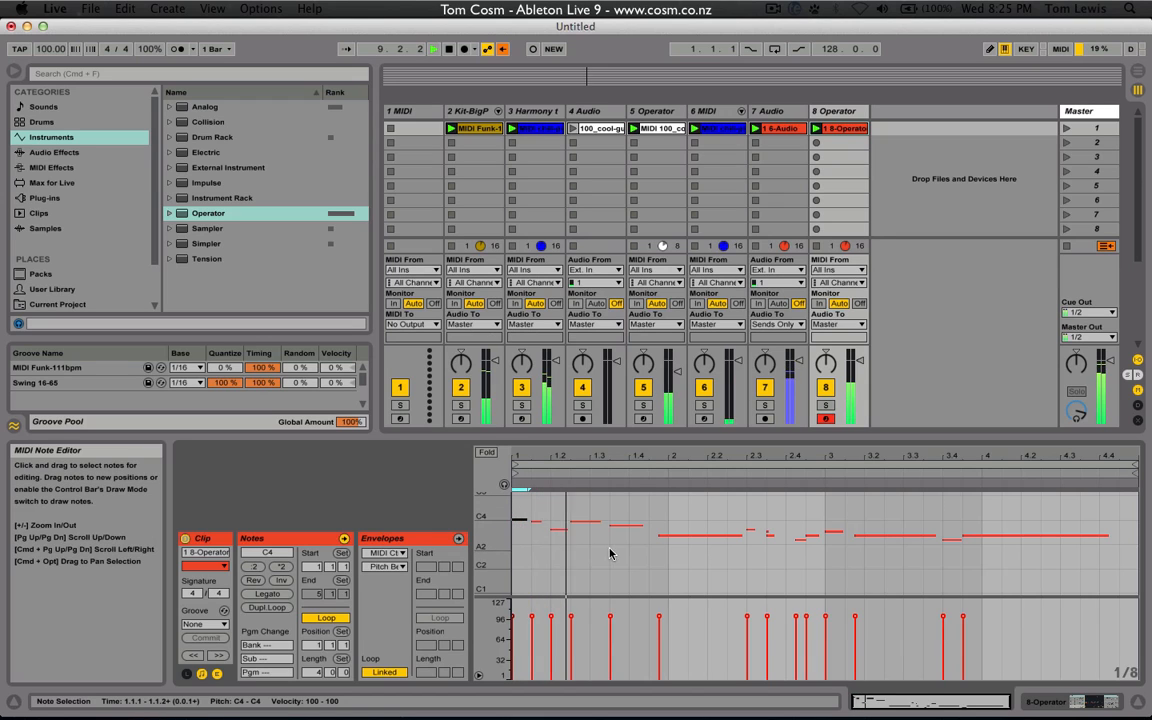
Raise the note at 1.2.1 to A3 and lower the pitch of the note at 1.3.3
{"action": "left_click", "coordinate": [570, 529]}
{"action": "double_click", "coordinate": [558, 528]}
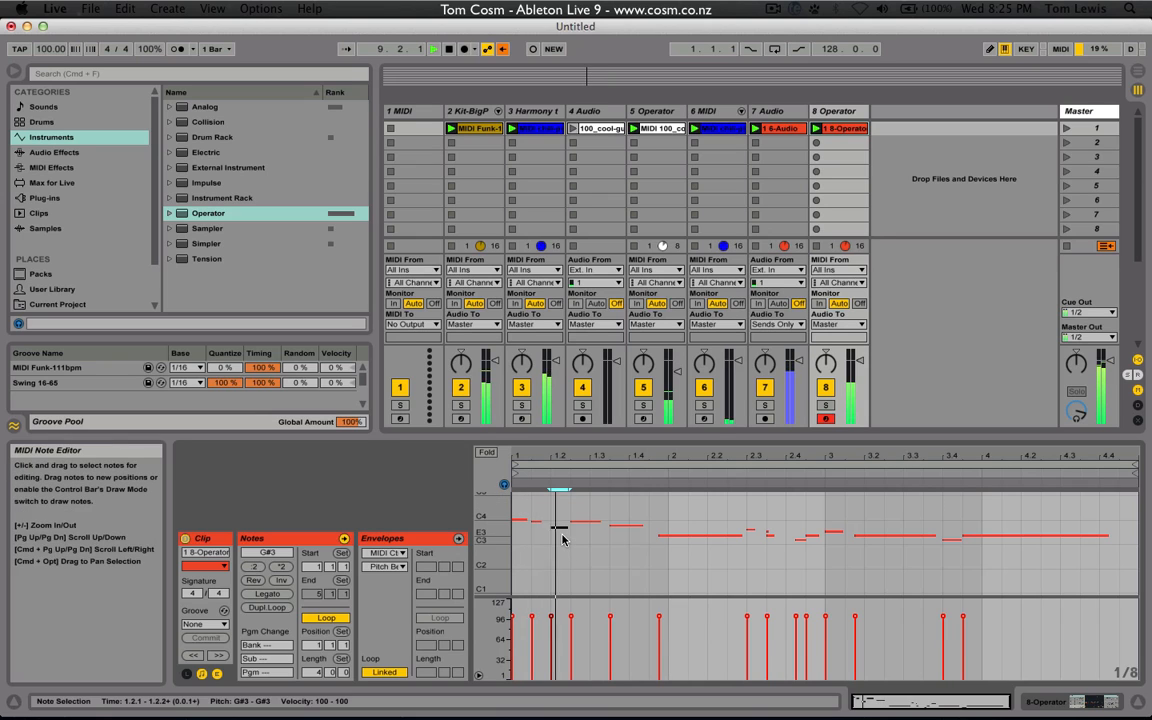
{"action": "key", "text": "Up"}
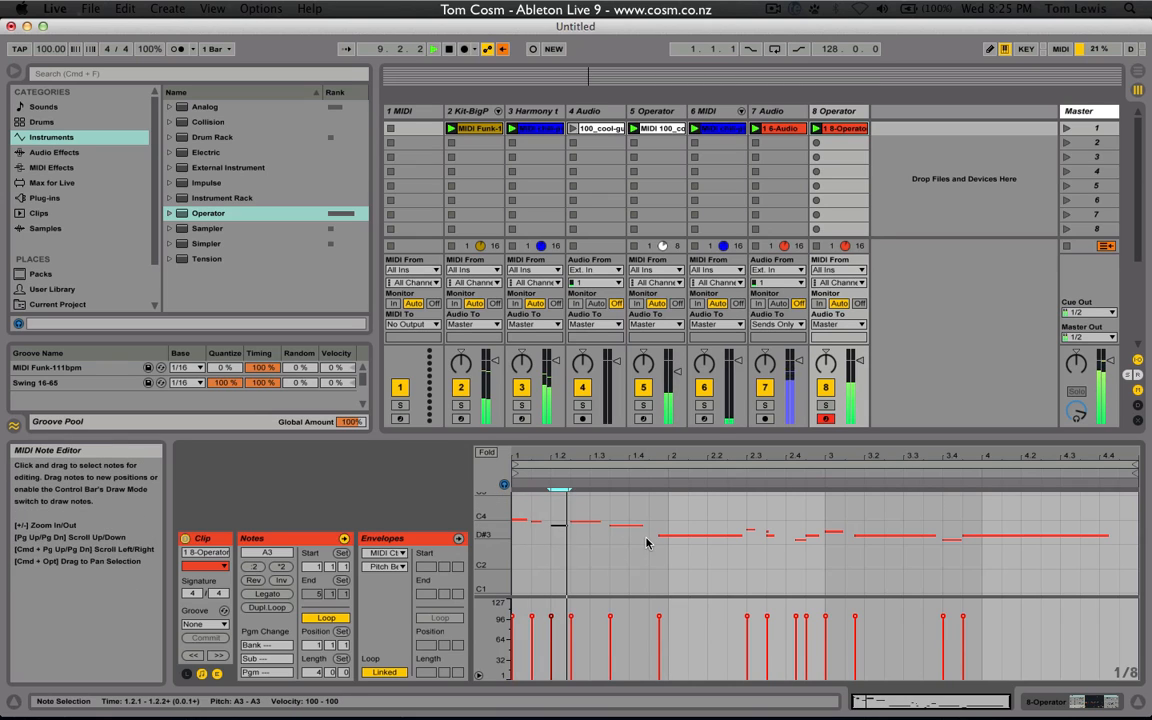
{"action": "left_click", "coordinate": [634, 526]}
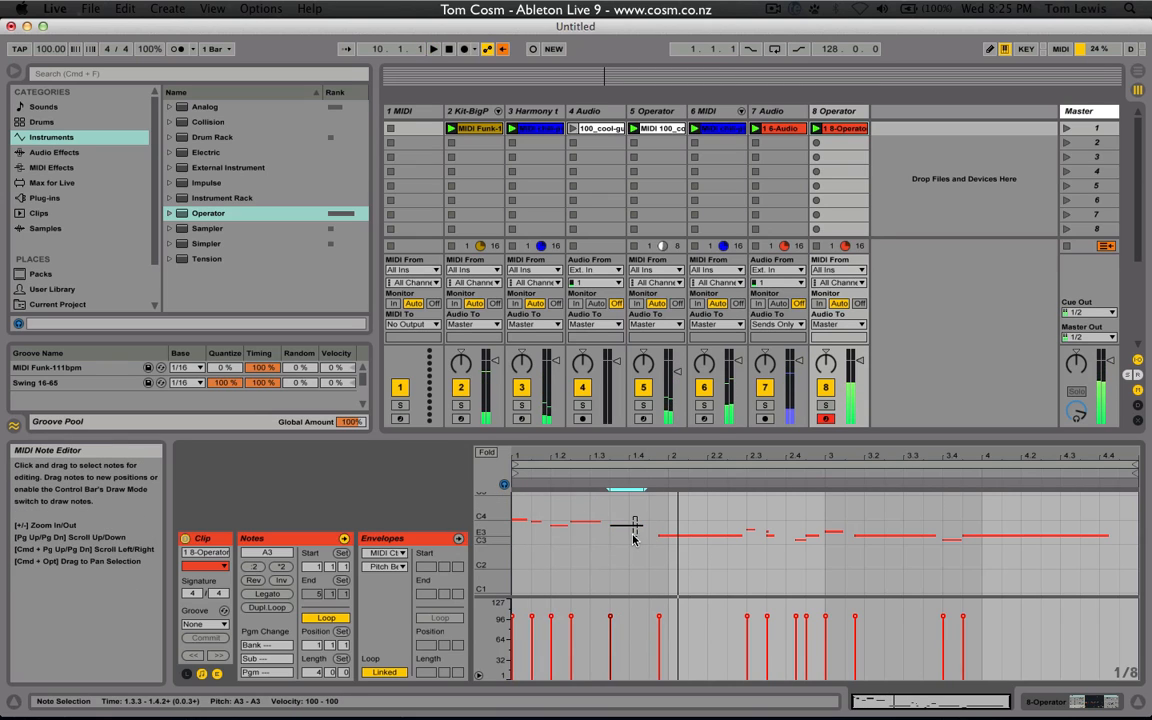
{"action": "key", "text": "Down"}
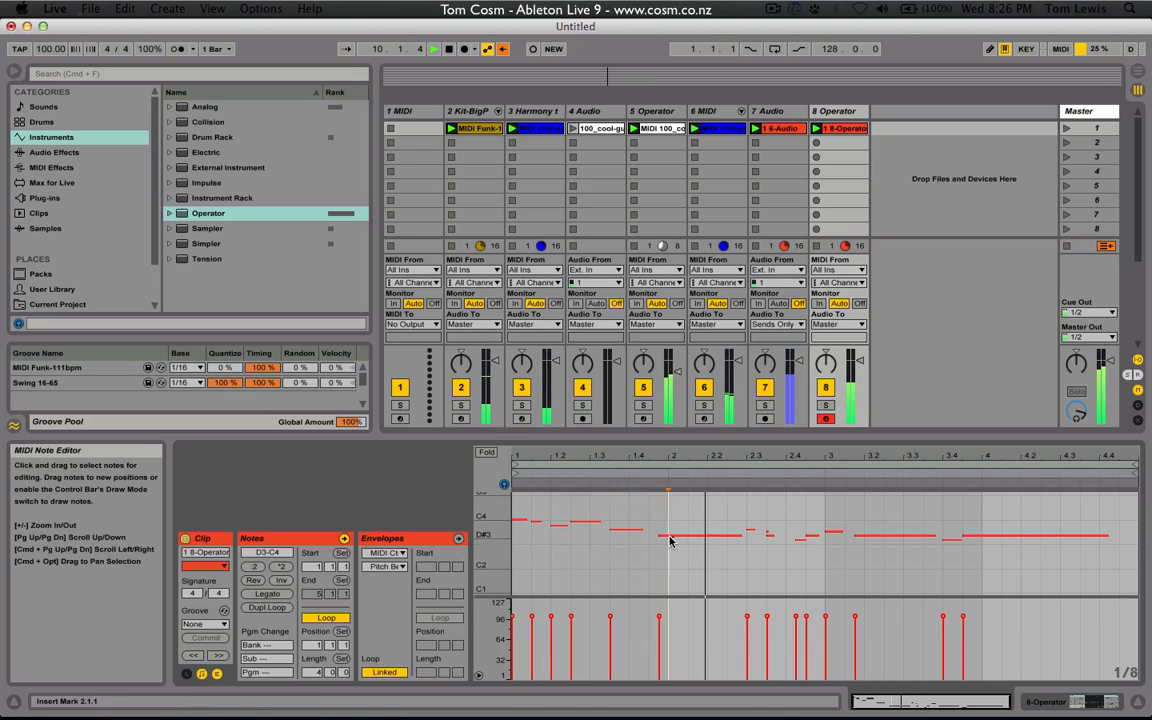
Move the long E3 note before bar 2 one sixteenth earlier, so it starts at 1.4.3
{"action": "left_click", "coordinate": [670, 535]}
{"action": "left_click_drag", "start_coordinate": [709, 516], "coordinate": [687, 551]}
{"action": "key", "text": "Left"}
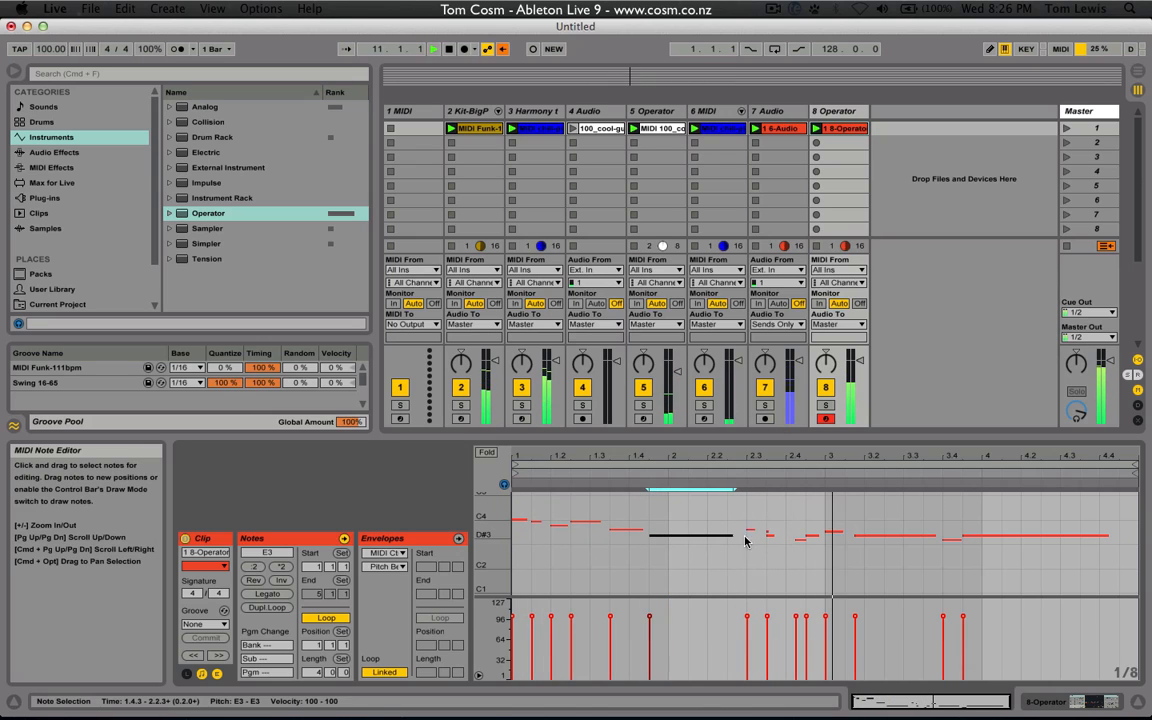
Move the short F#3 note one sixteenth earlier, to 2.3.2
{"action": "left_click_drag", "start_coordinate": [901, 698], "coordinate": [901, 717]}
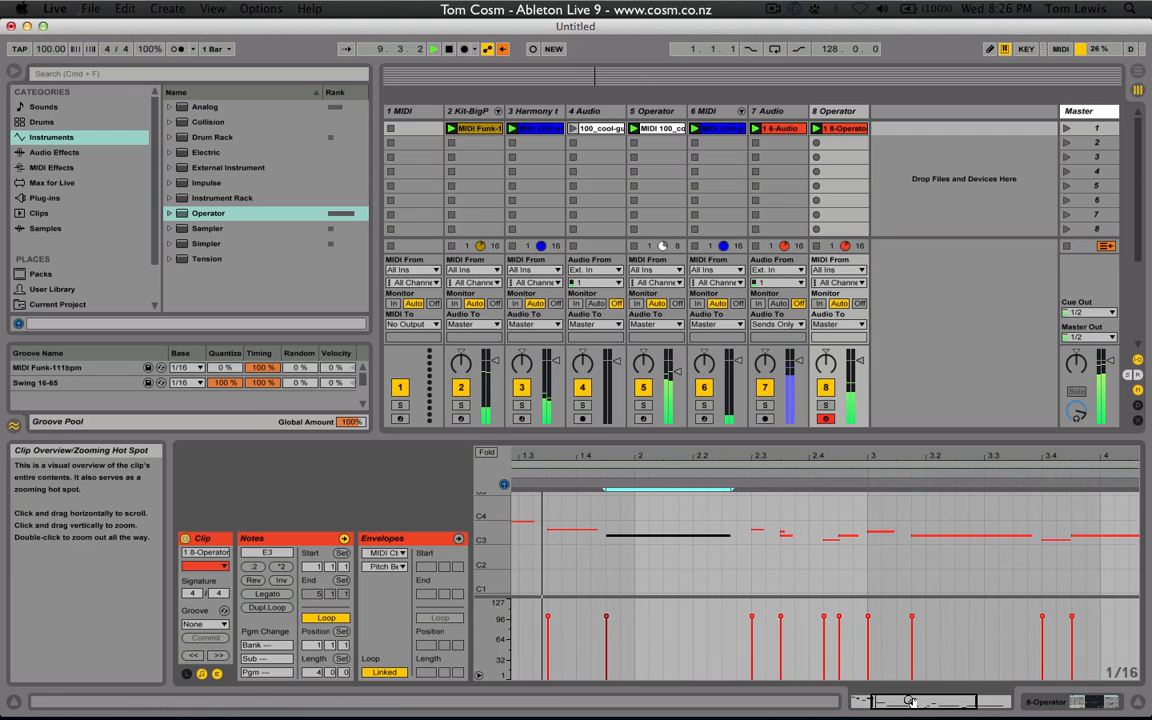
{"action": "left_click_drag", "start_coordinate": [799, 523], "coordinate": [776, 535]}
{"action": "key", "text": "Left"}
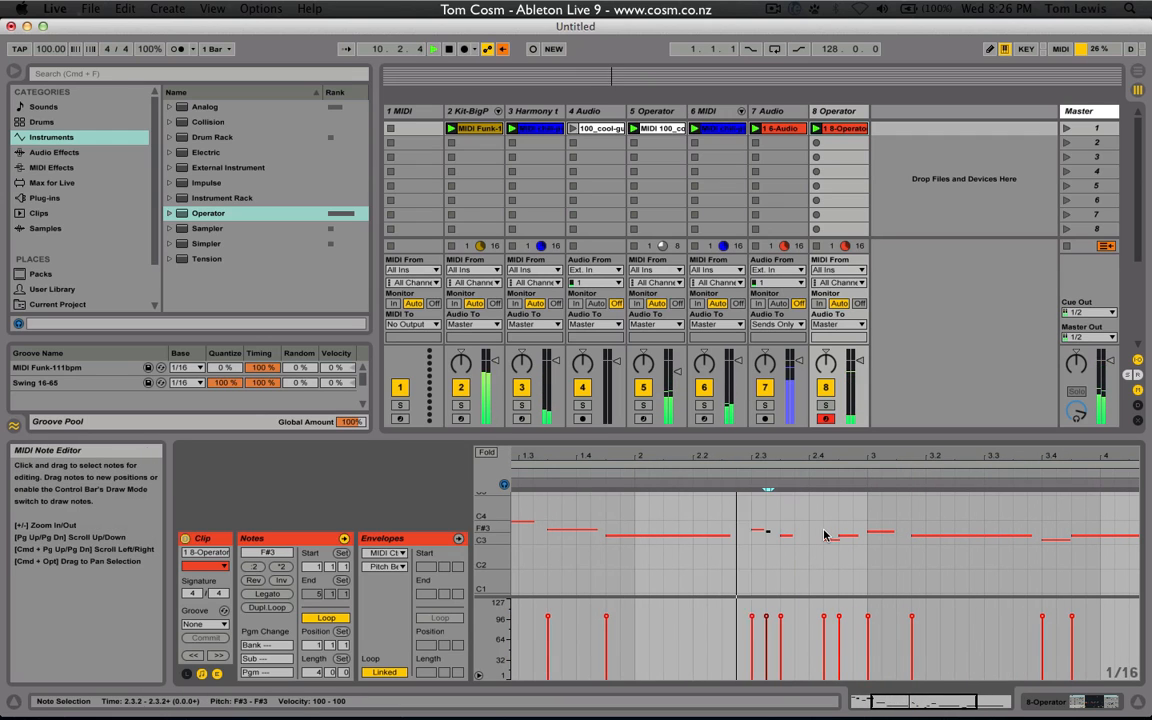
Delete the short F#3 note at 2.3.2 and audition the full clip
{"action": "left_click", "coordinate": [757, 539]}
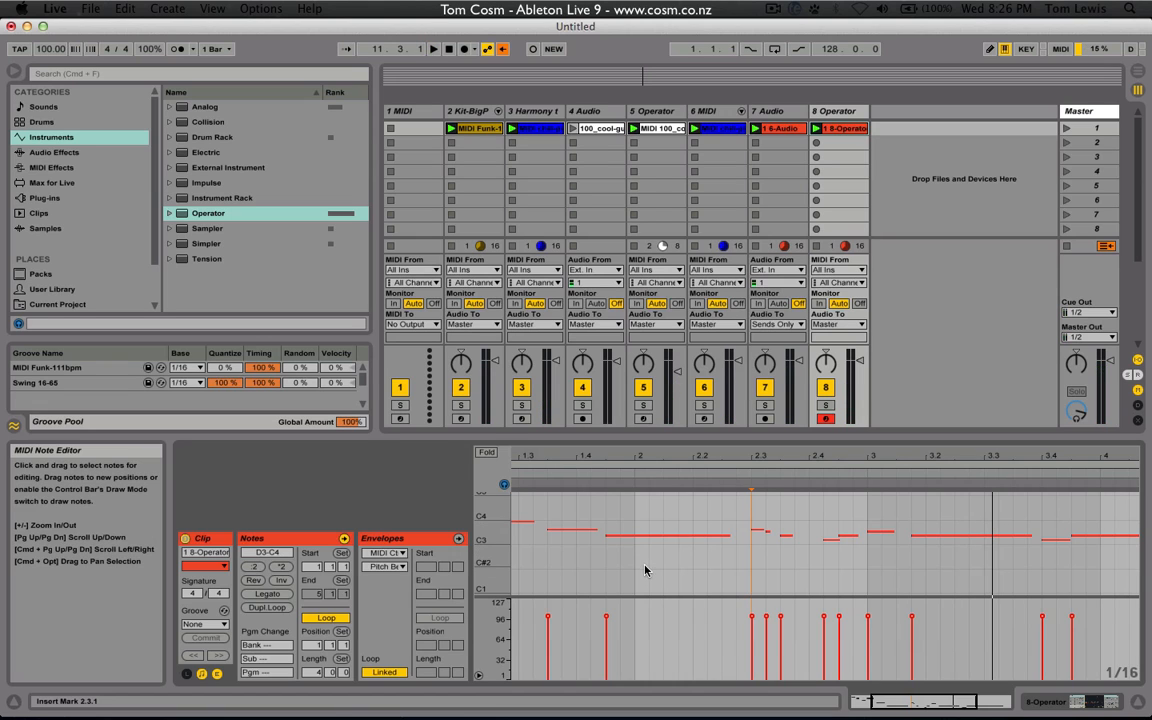
{"action": "key", "text": "space"}
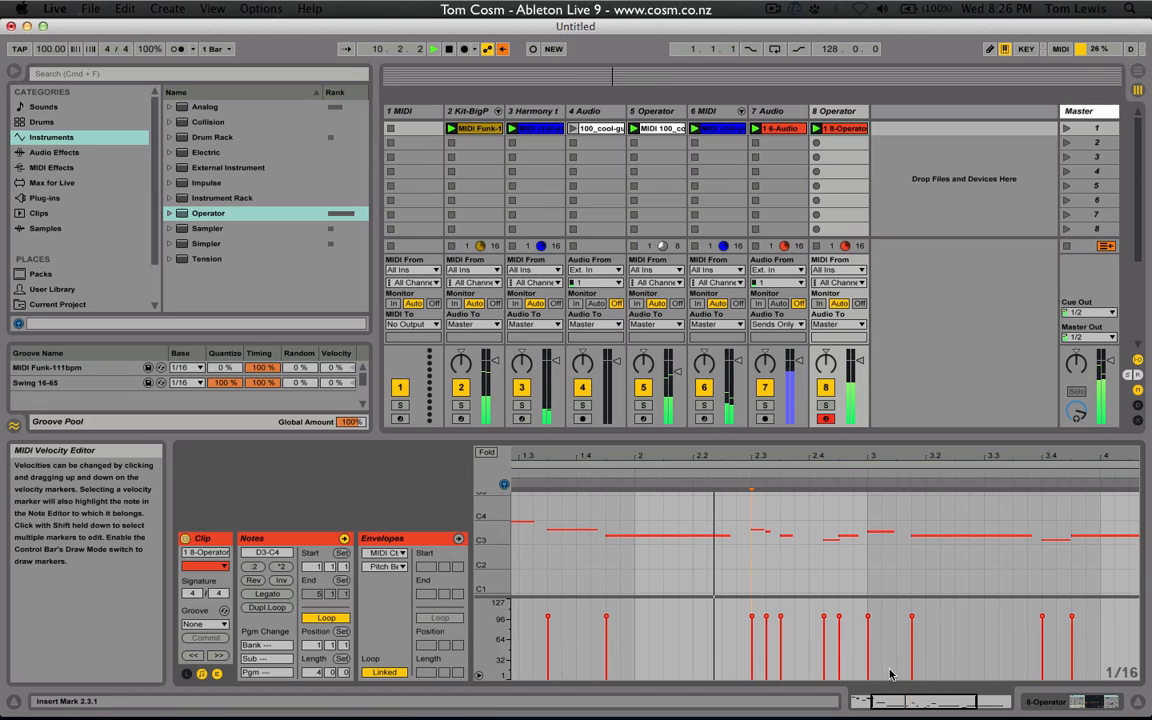
{"action": "left_click", "coordinate": [770, 534]}
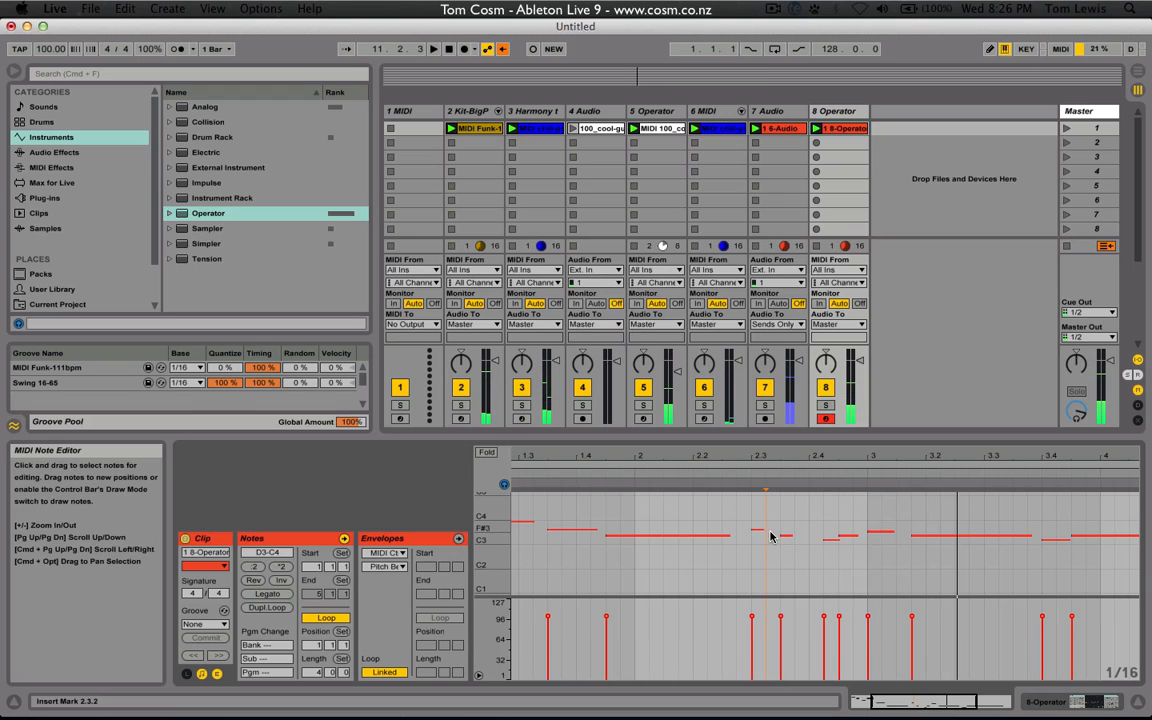
{"action": "key", "text": "space"}
{"action": "left_click", "coordinate": [752, 472]}
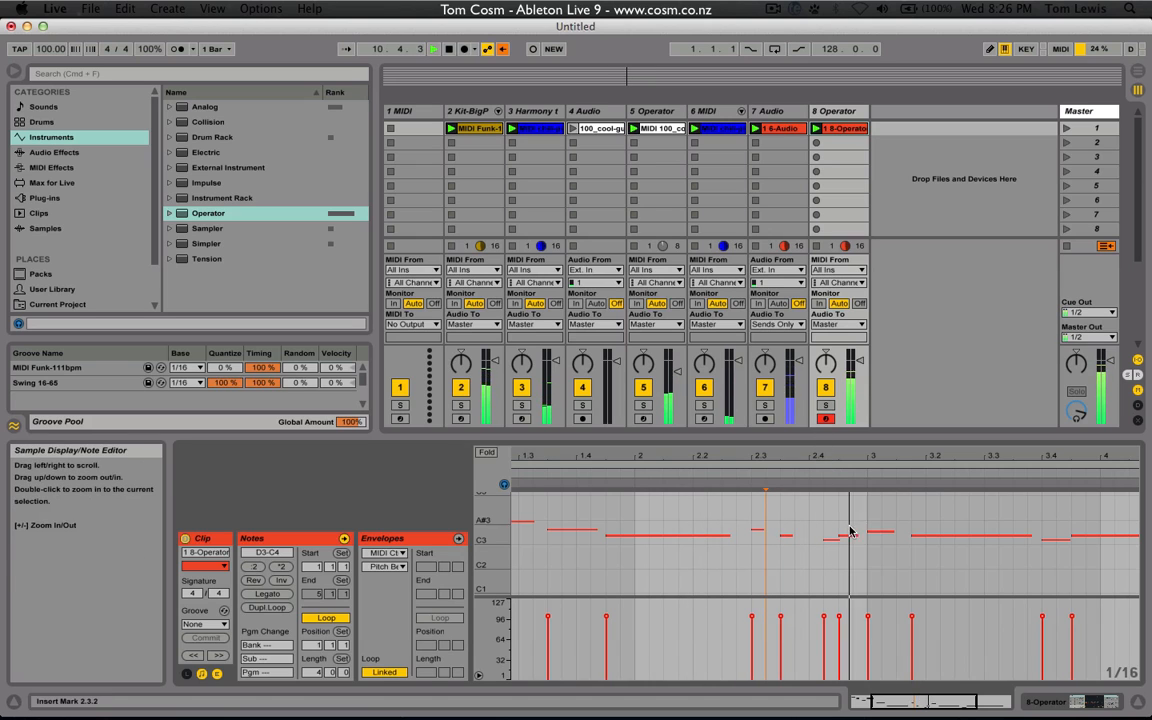
{"action": "double_click", "coordinate": [952, 703]}
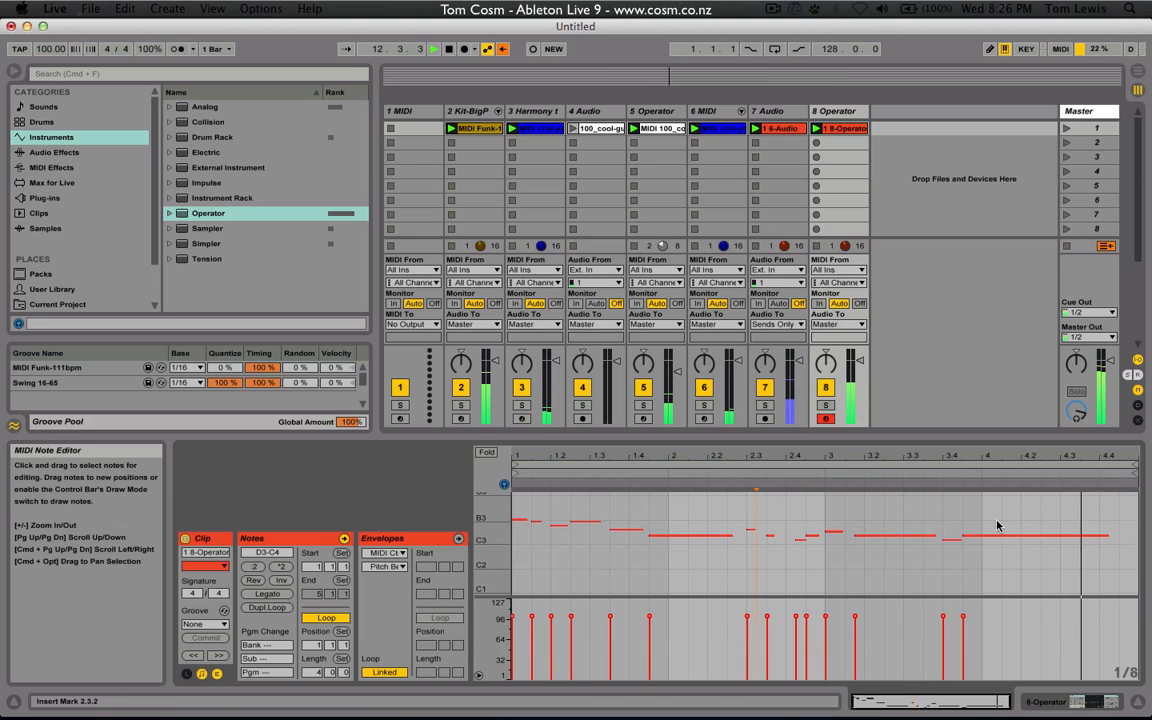
{"action": "key", "text": "space"}
Delete the Operator instrument from track 8
{"action": "double_click", "coordinate": [837, 112]}
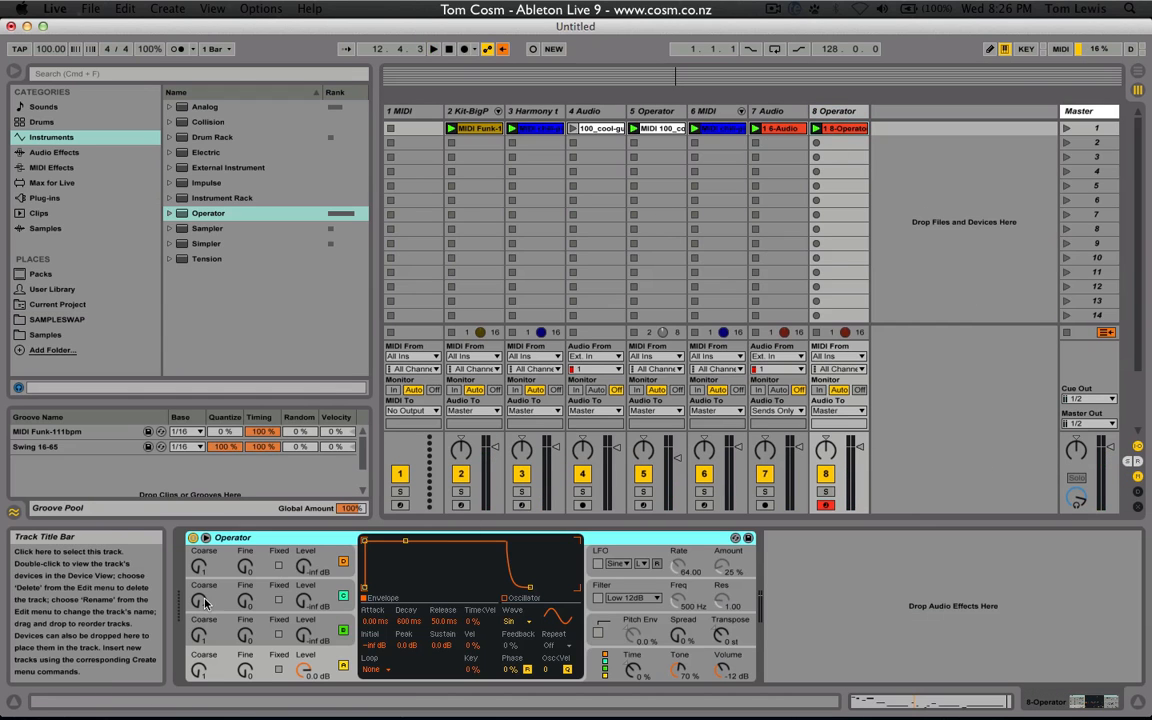
{"action": "left_click", "coordinate": [236, 541]}
{"action": "key", "text": "Delete"}
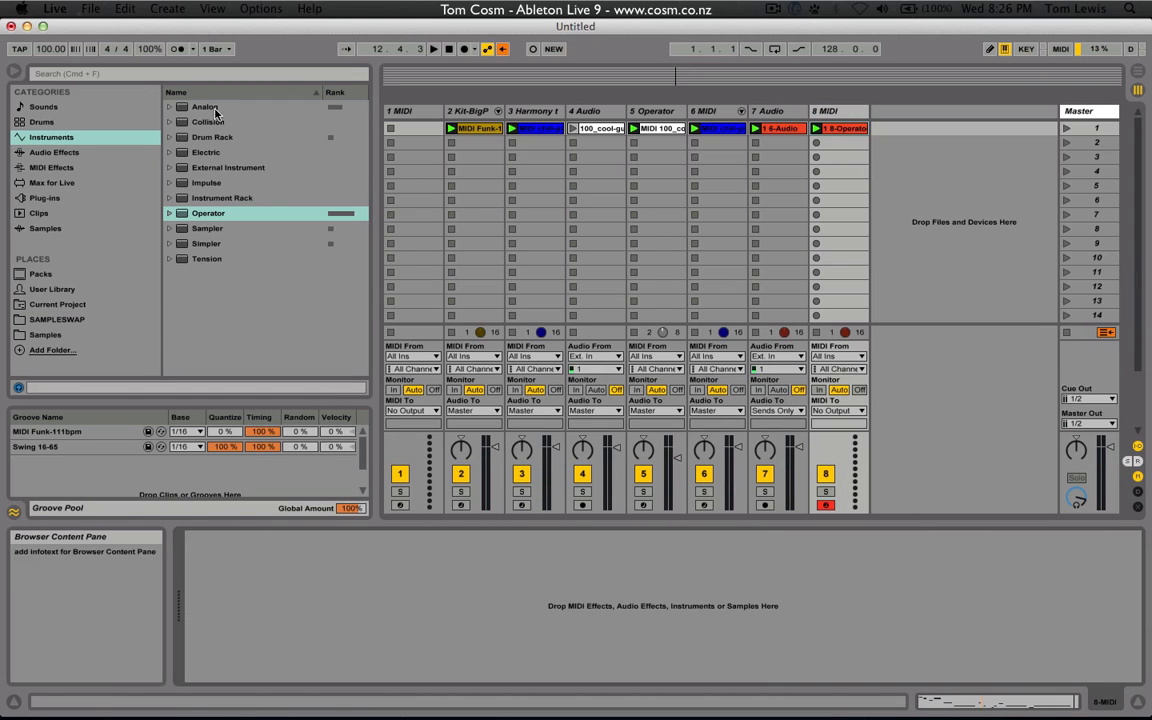
Search the Sounds and Instruments categories for "guitar", and clear the search
{"action": "left_click", "coordinate": [67, 107]}
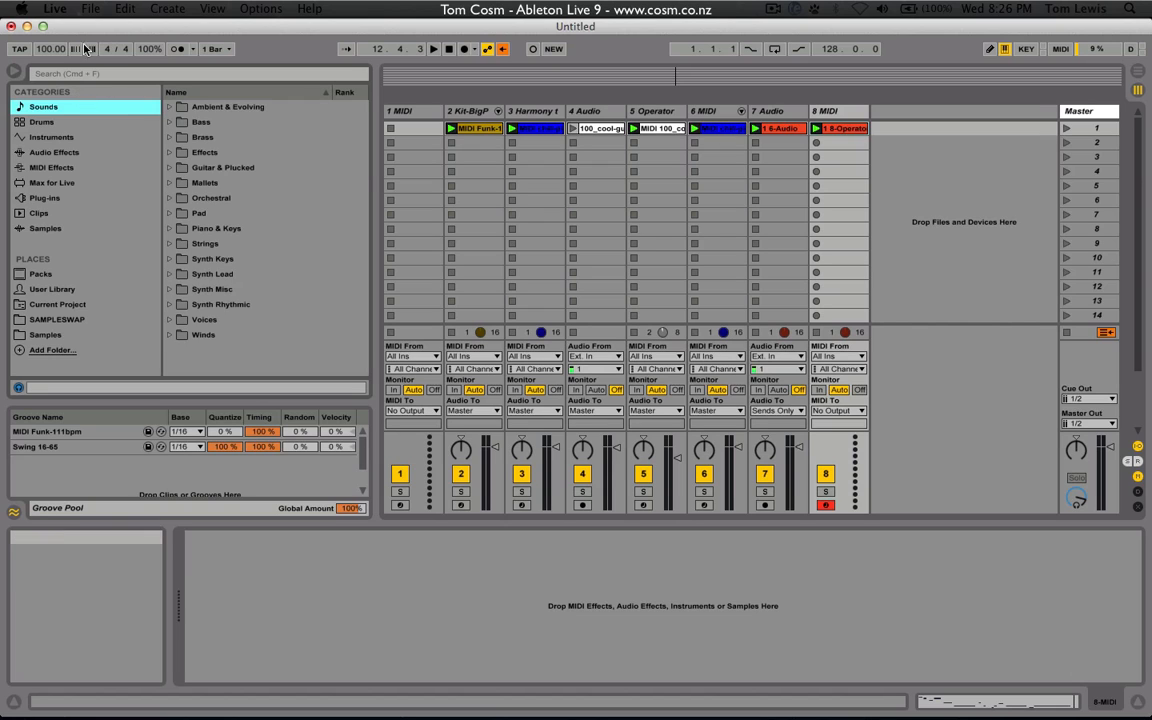
{"action": "left_click", "coordinate": [61, 75]}
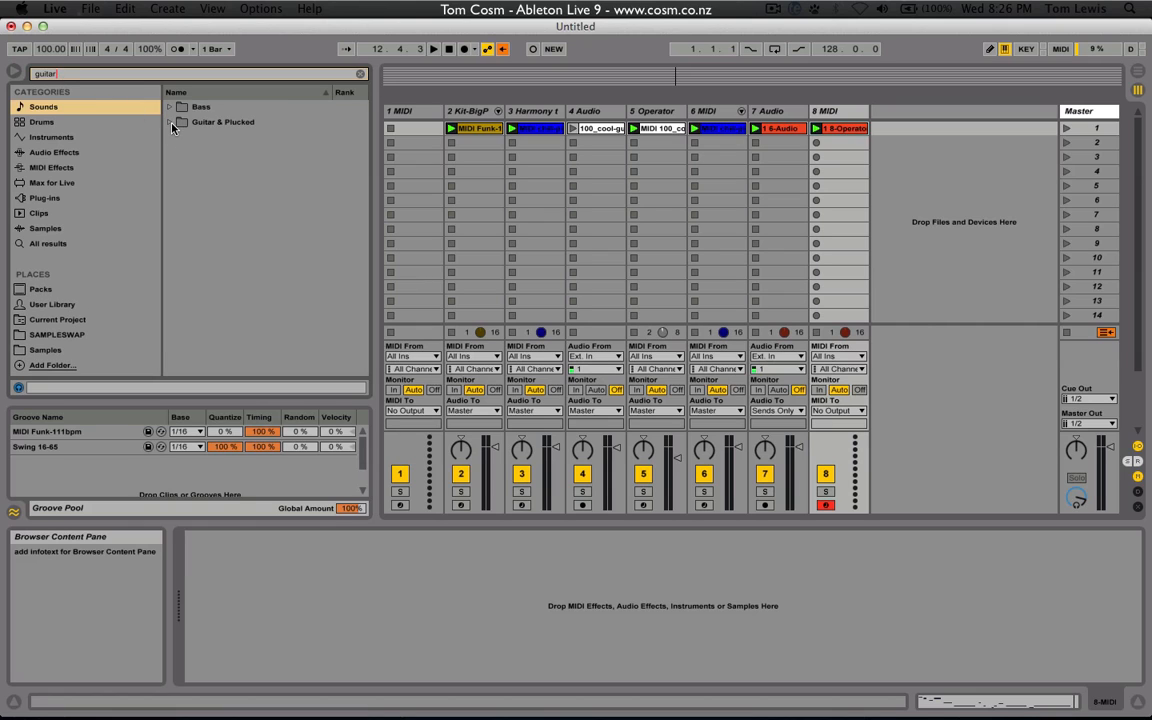
{"action": "left_click", "coordinate": [170, 123]}
{"action": "left_click", "coordinate": [170, 123]}
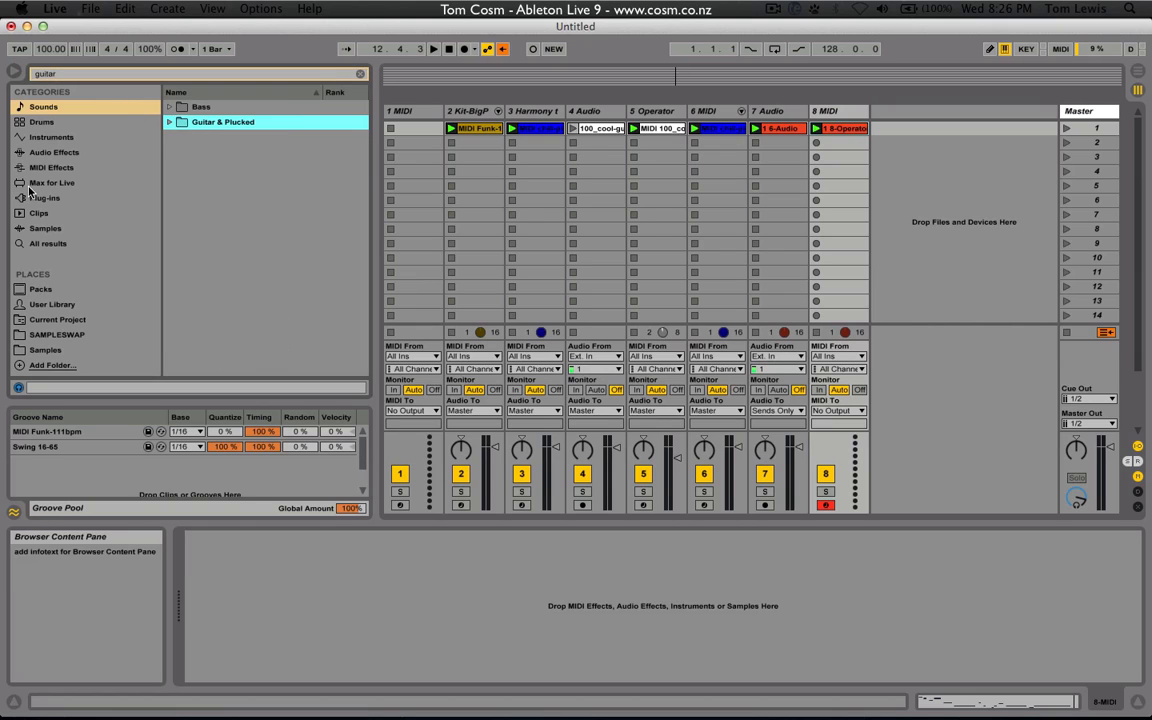
{"action": "left_click", "coordinate": [54, 137]}
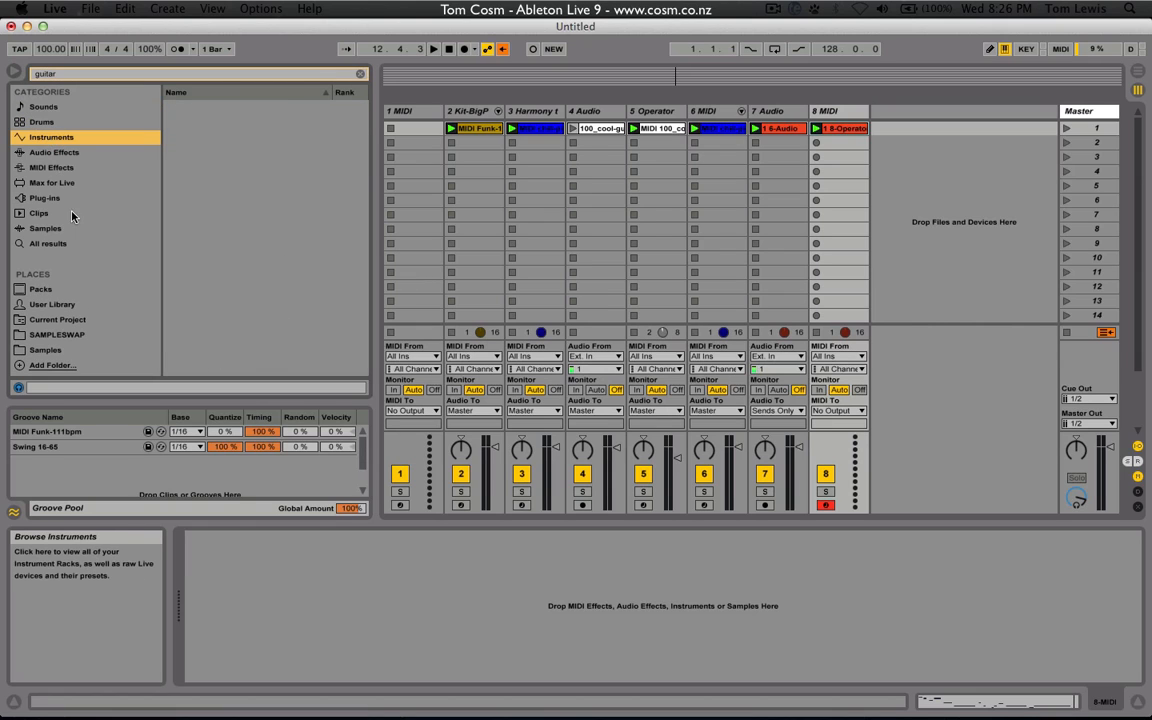
{"action": "left_click", "coordinate": [360, 73]}
Open the Guitar & Plucked folder in the Sounds category and preview its presets down to Blues Guitar
{"action": "left_click", "coordinate": [45, 107]}
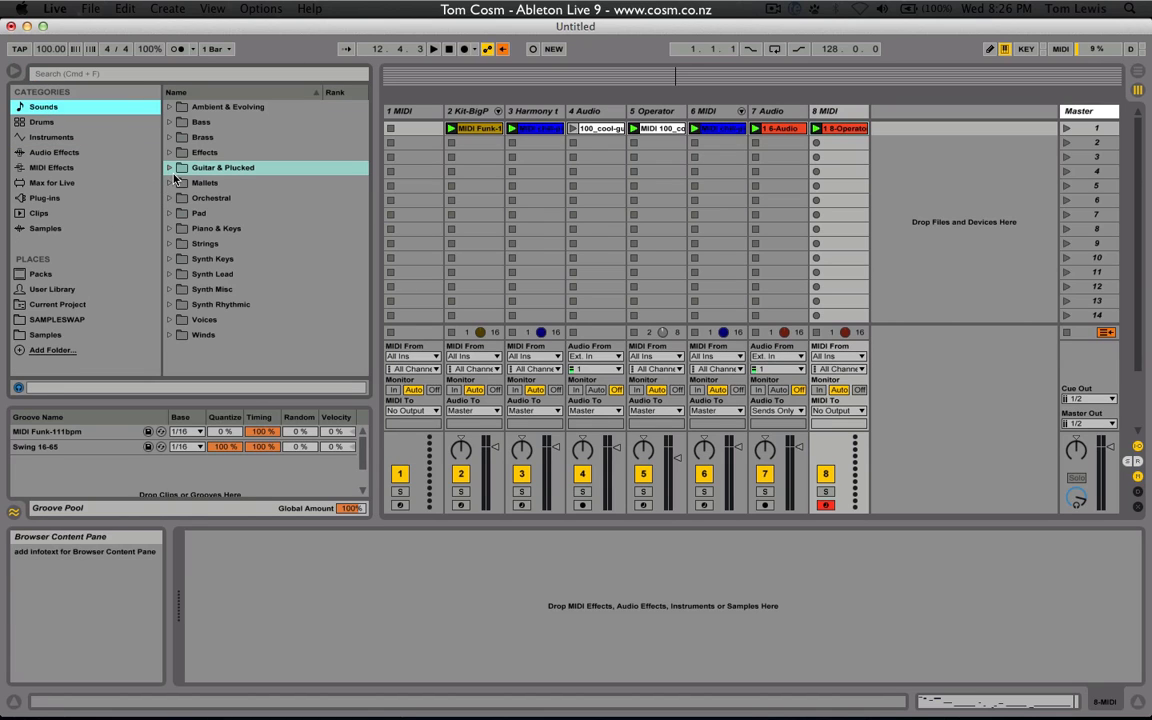
{"action": "left_click", "coordinate": [170, 168]}
{"action": "left_click", "coordinate": [170, 168]}
{"action": "left_click", "coordinate": [170, 168]}
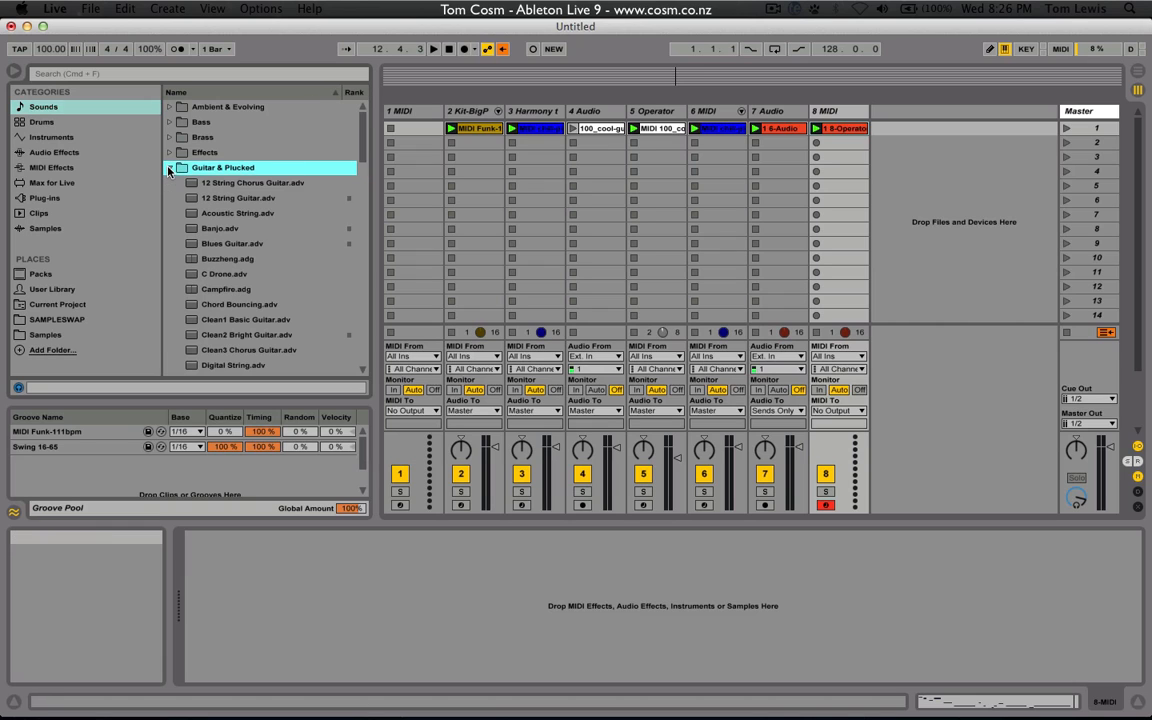
{"action": "scroll", "coordinate": [239, 190], "scroll_direction": "down", "scroll_amount": 5}
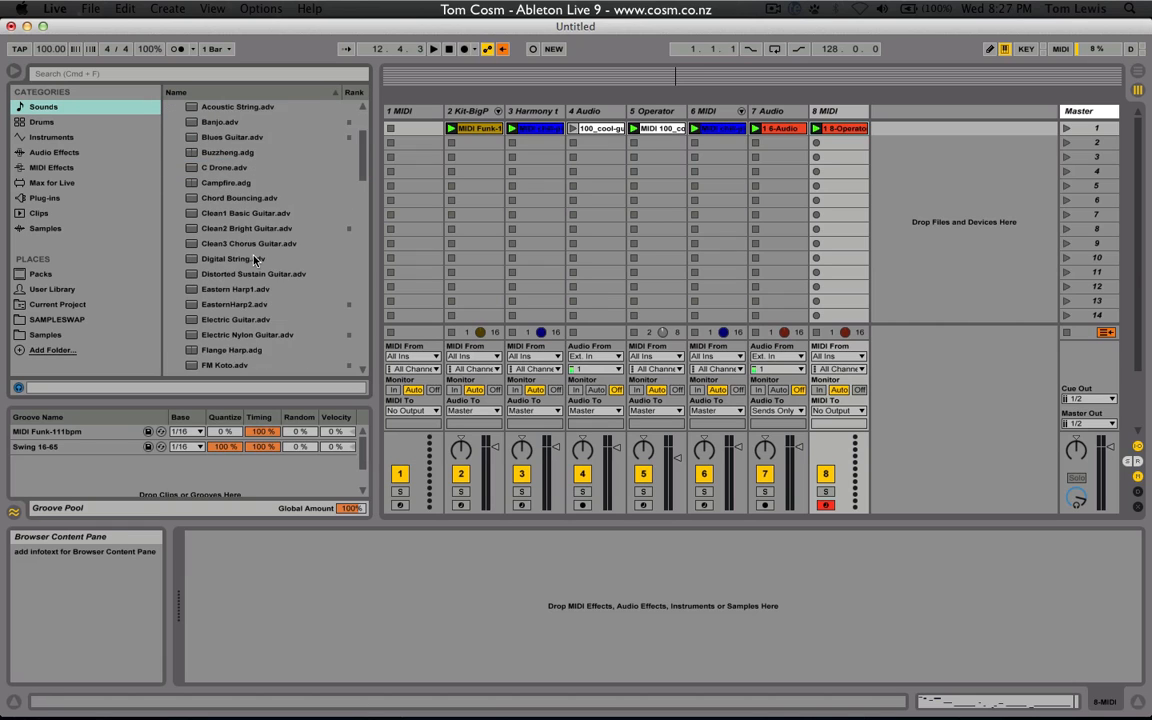
{"action": "scroll", "coordinate": [240, 185], "scroll_direction": "up", "scroll_amount": 5}
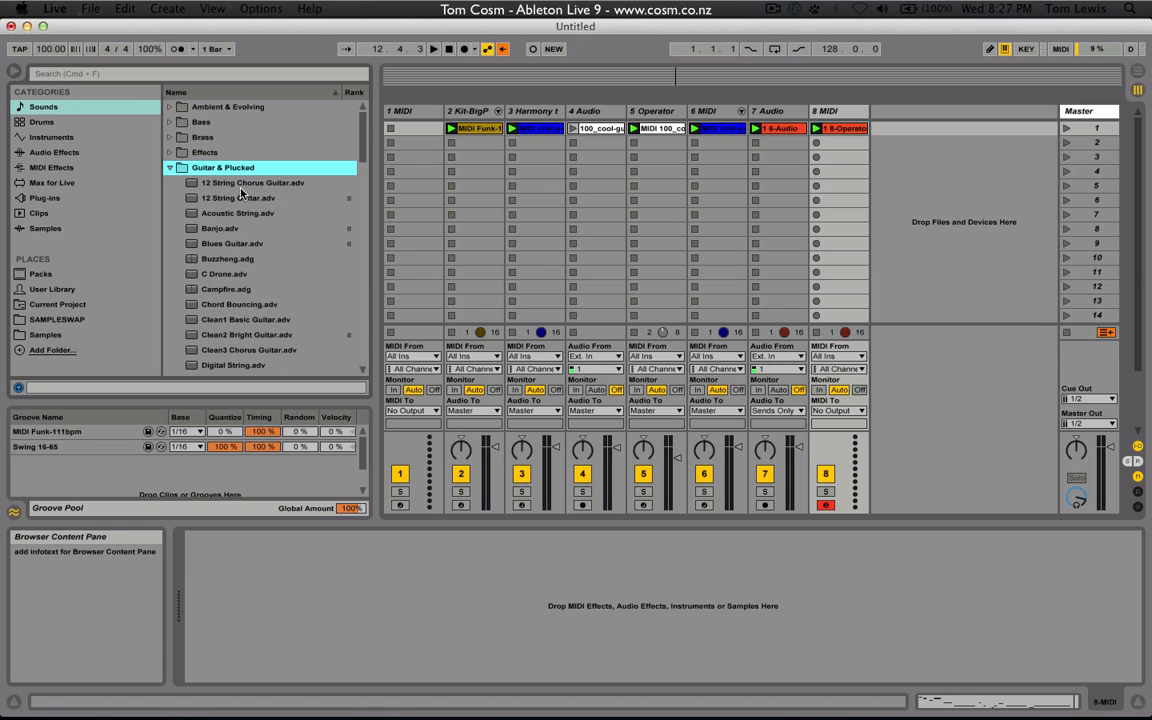
{"action": "key", "text": "Down"}
{"action": "key", "text": "Down"}
{"action": "key", "text": "Down"}
{"action": "key", "text": "Down"}
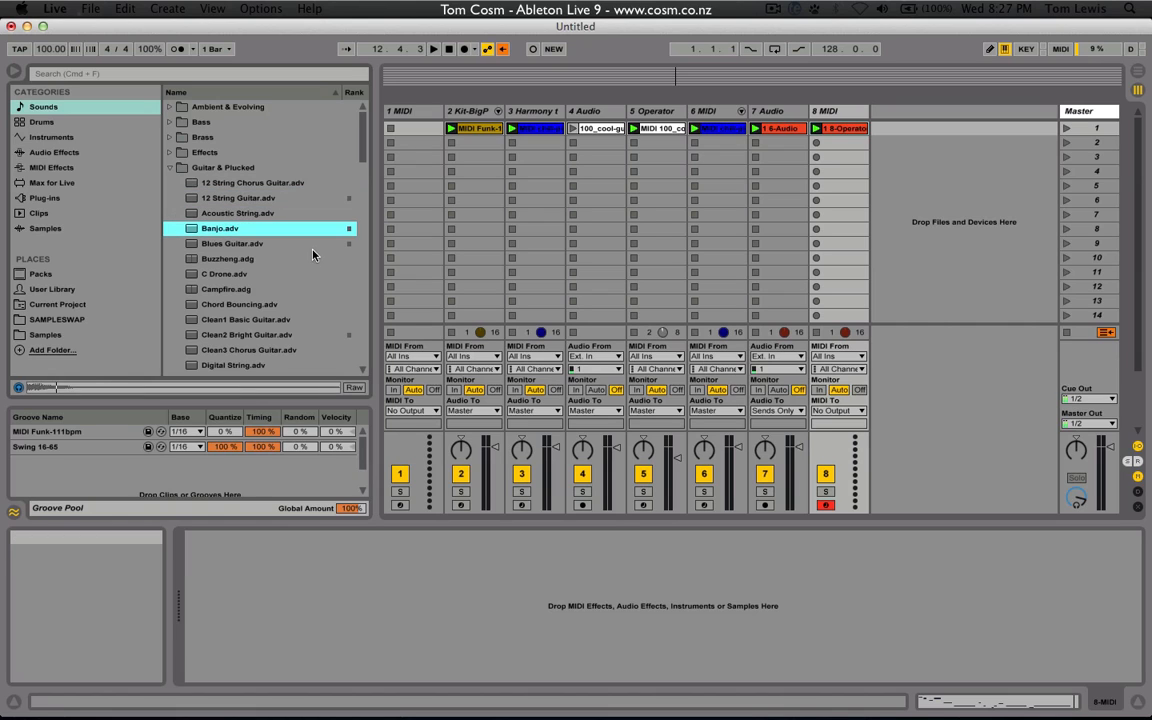
{"action": "key", "text": "Down"}
{"action": "key", "text": "XF86AudioLowerVolume"}
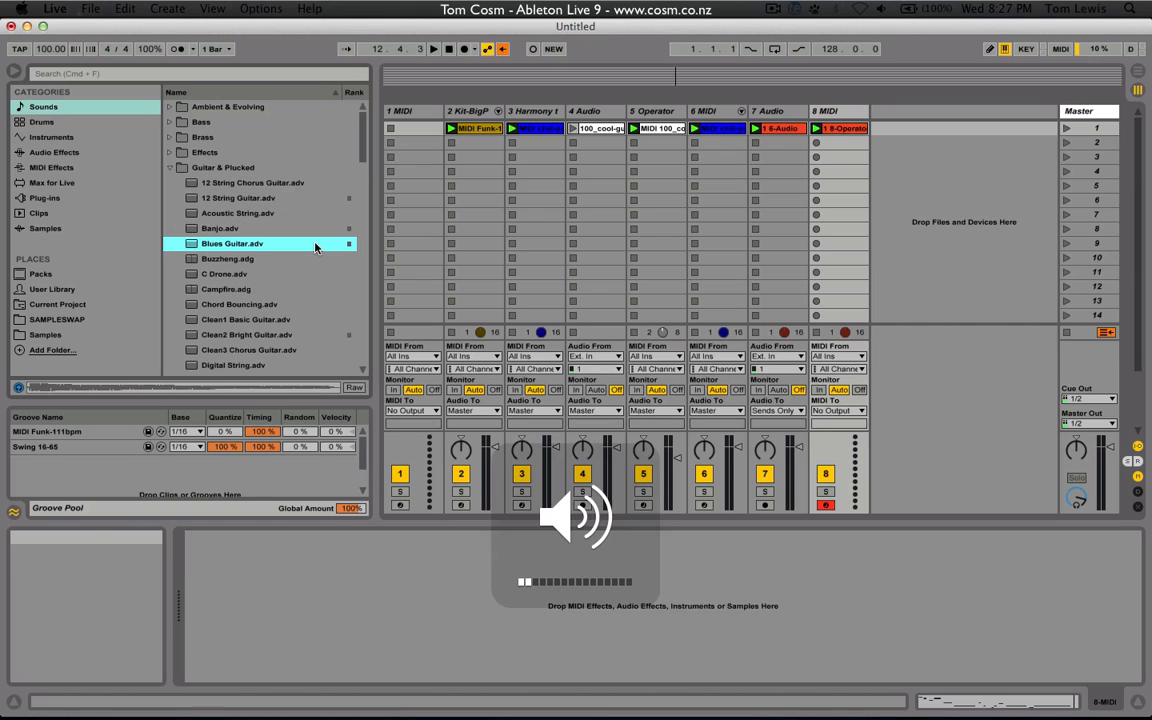
Load 12 String Guitar onto track 8 and group it into an Instrument Rack with the chain list shown
{"action": "left_click", "coordinate": [226, 184]}
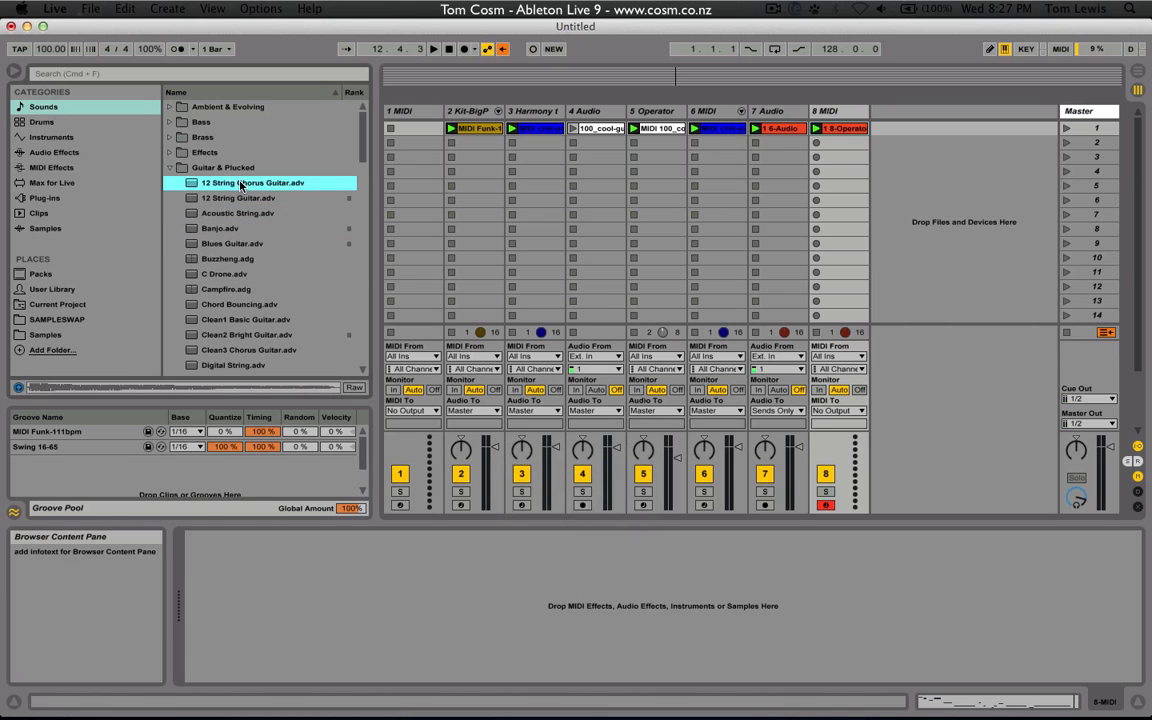
{"action": "left_click", "coordinate": [222, 199]}
{"action": "left_click_drag", "start_coordinate": [216, 203], "coordinate": [260, 617]}
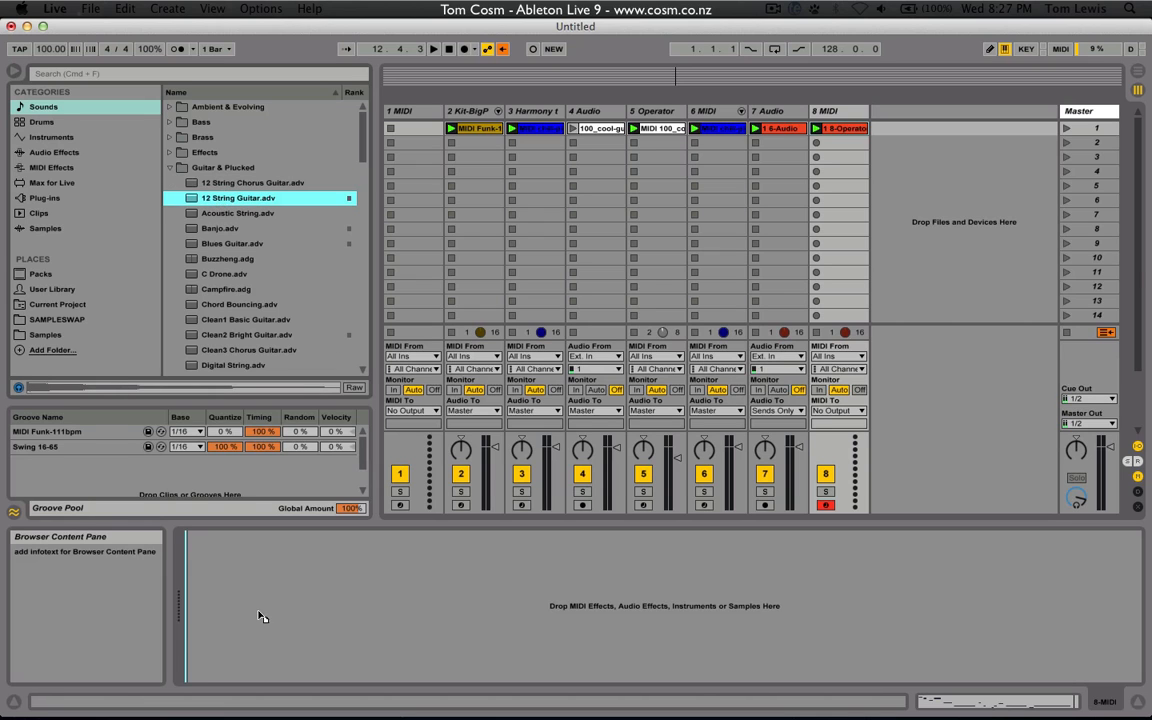
{"action": "right_click", "coordinate": [233, 538]}
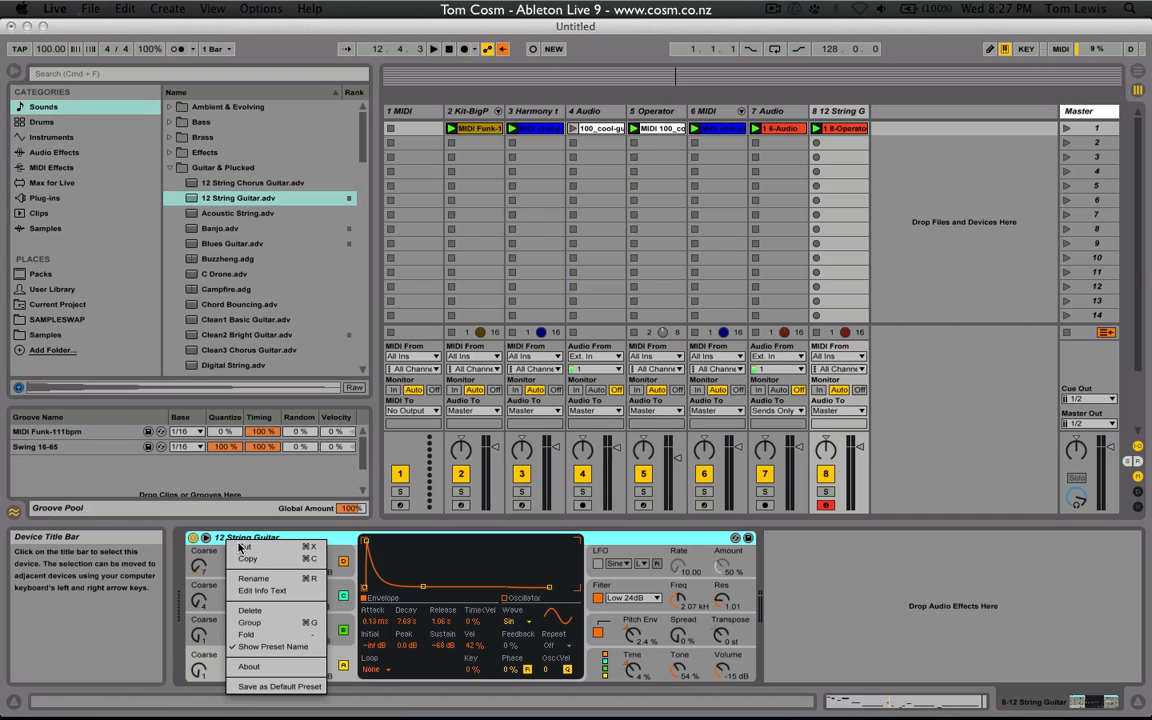
{"action": "left_click", "coordinate": [251, 622]}
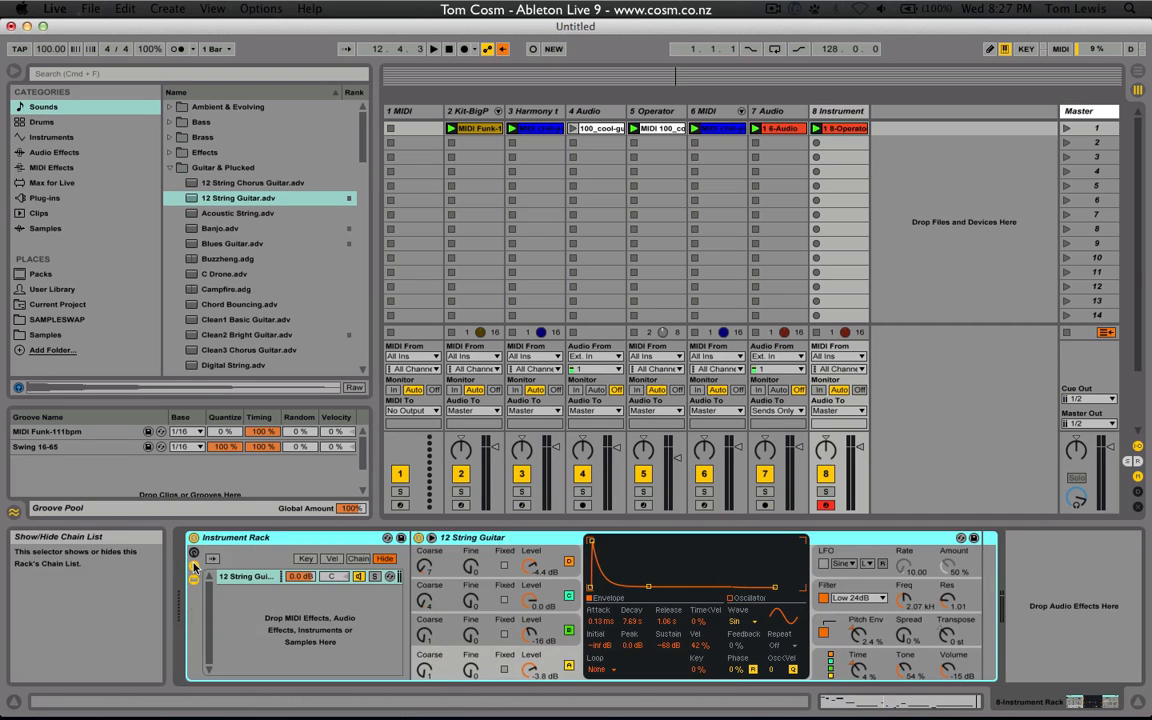
Preview the following presets and add Banjo and Blues Guitar as new chains in the Instrument Rack
{"action": "left_click", "coordinate": [237, 213]}
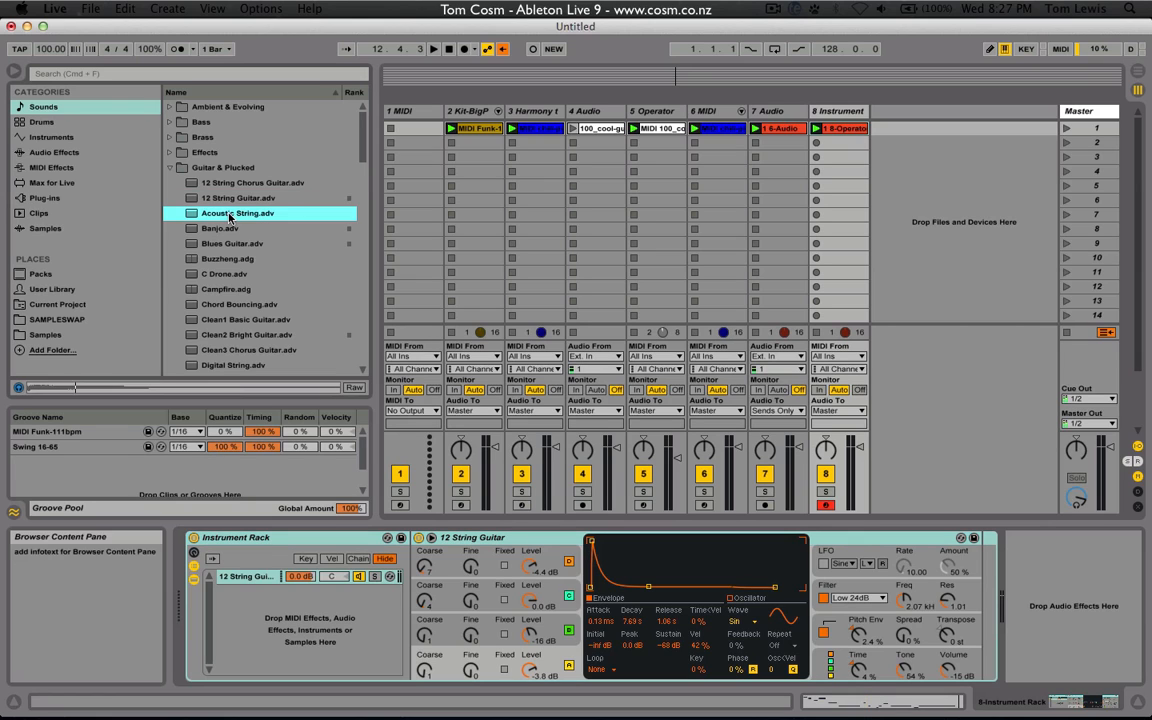
{"action": "key", "text": "Down"}
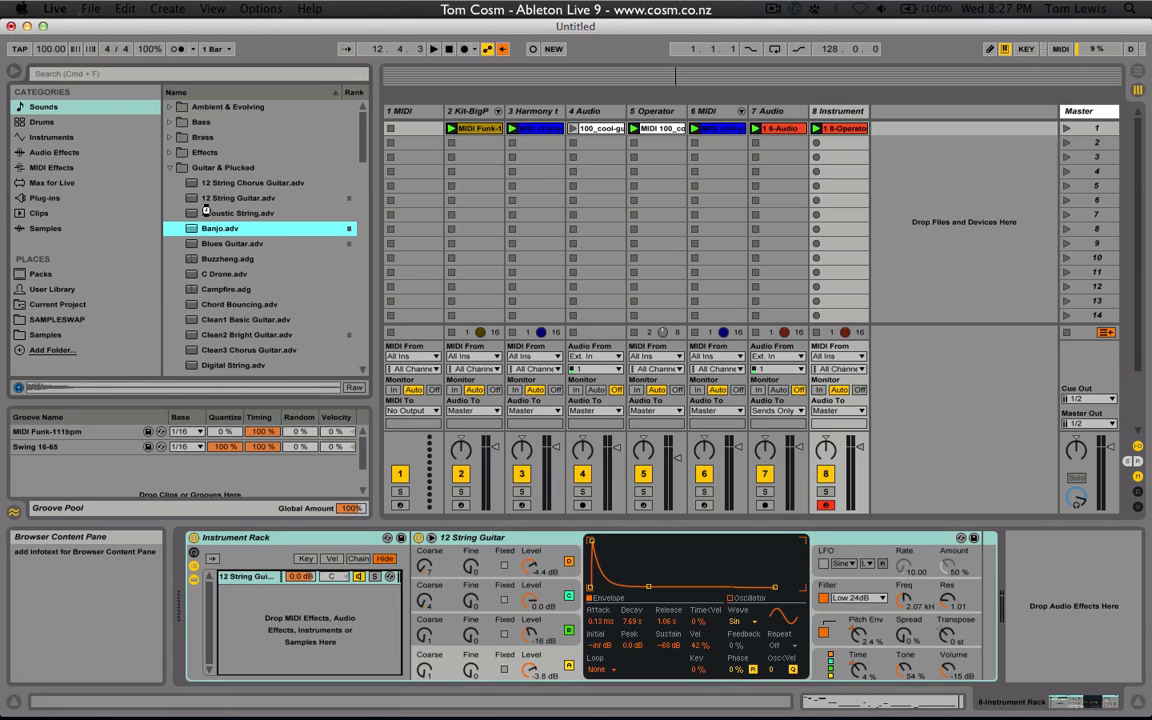
{"action": "left_click_drag", "start_coordinate": [205, 227], "coordinate": [245, 640]}
{"action": "key", "text": "Down"}
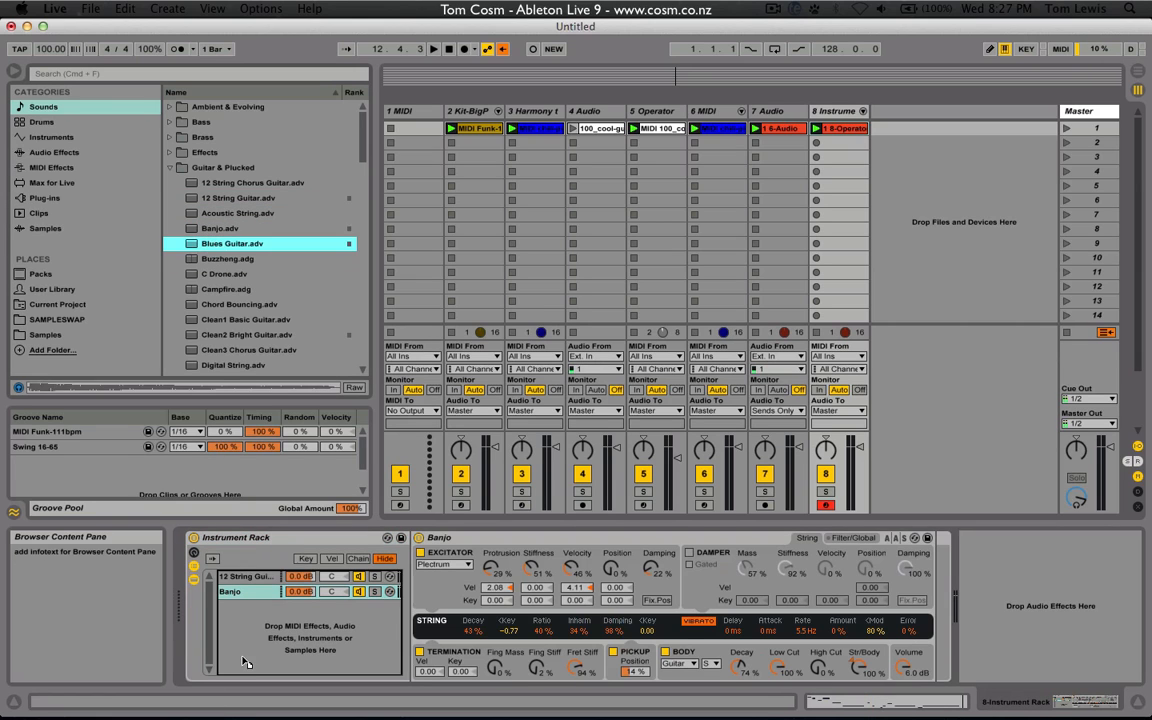
Preview presets from Campfire onward and add Clean1 Basic Guitar as a chain in the Instrument Rack
{"action": "left_click", "coordinate": [230, 302]}
{"action": "left_click", "coordinate": [231, 293]}
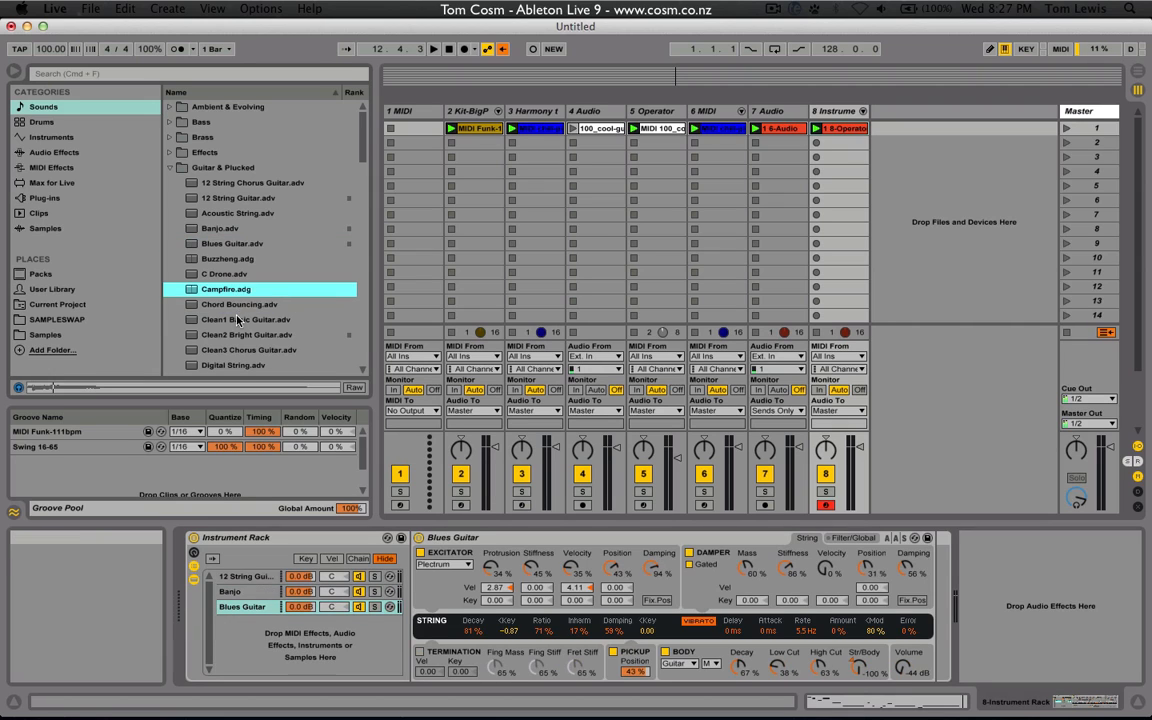
{"action": "left_click", "coordinate": [239, 318]}
{"action": "scroll", "coordinate": [246, 338], "scroll_direction": "down", "scroll_amount": 2}
{"action": "key", "text": "Down"}
{"action": "left_click_drag", "start_coordinate": [231, 275], "coordinate": [233, 629]}
Preview the presets after Clean1 Basic Guitar and add Electric Nylon Guitar as a rack chain
{"action": "key", "text": "Down"}
{"action": "key", "text": "Down"}
{"action": "key", "text": "Down"}
{"action": "key", "text": "Down"}
{"action": "key", "text": "Down"}
{"action": "key", "text": "Down"}
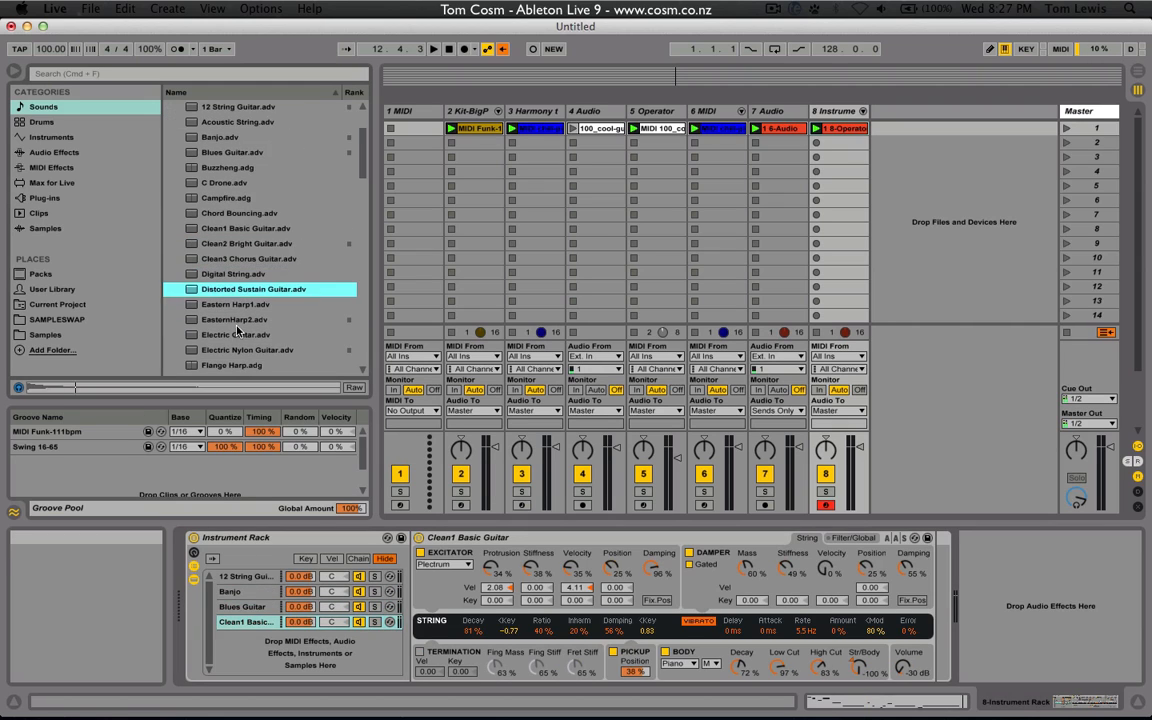
{"action": "key", "text": "Down"}
{"action": "key", "text": "Down"}
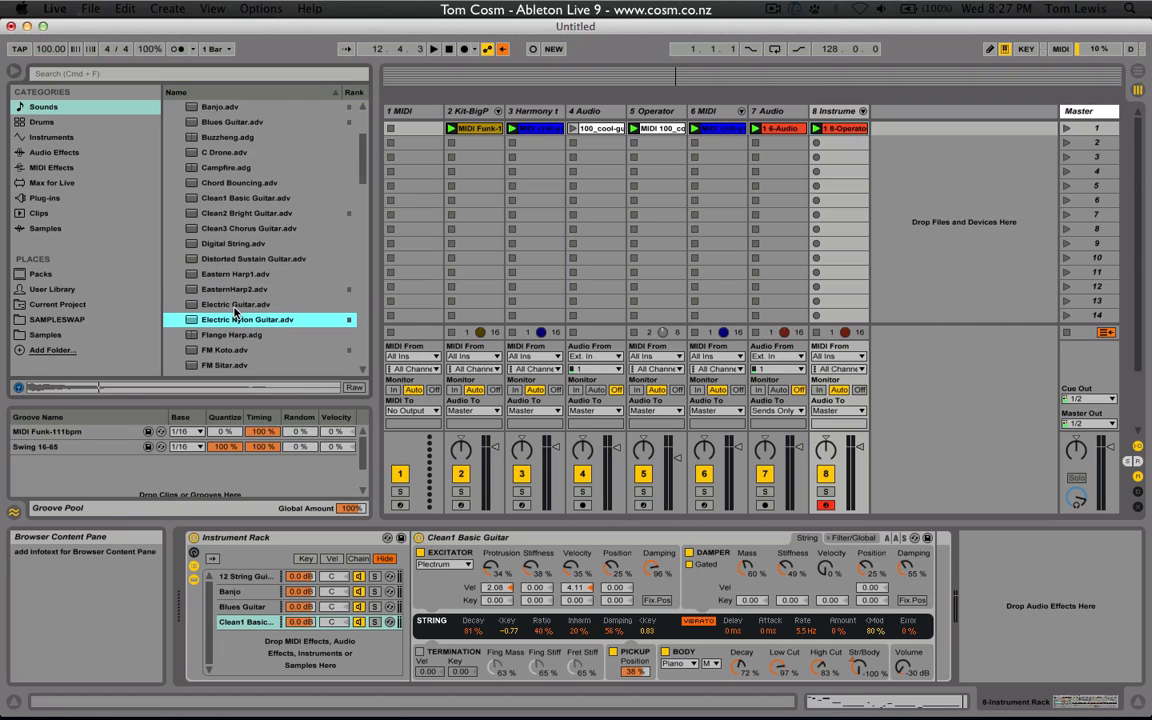
{"action": "left_click_drag", "start_coordinate": [236, 319], "coordinate": [247, 640]}
Preview the next plucked presets and add FM Koto as a chain in the Instrument Rack
{"action": "key", "text": "Down"}
{"action": "key", "text": "Down"}
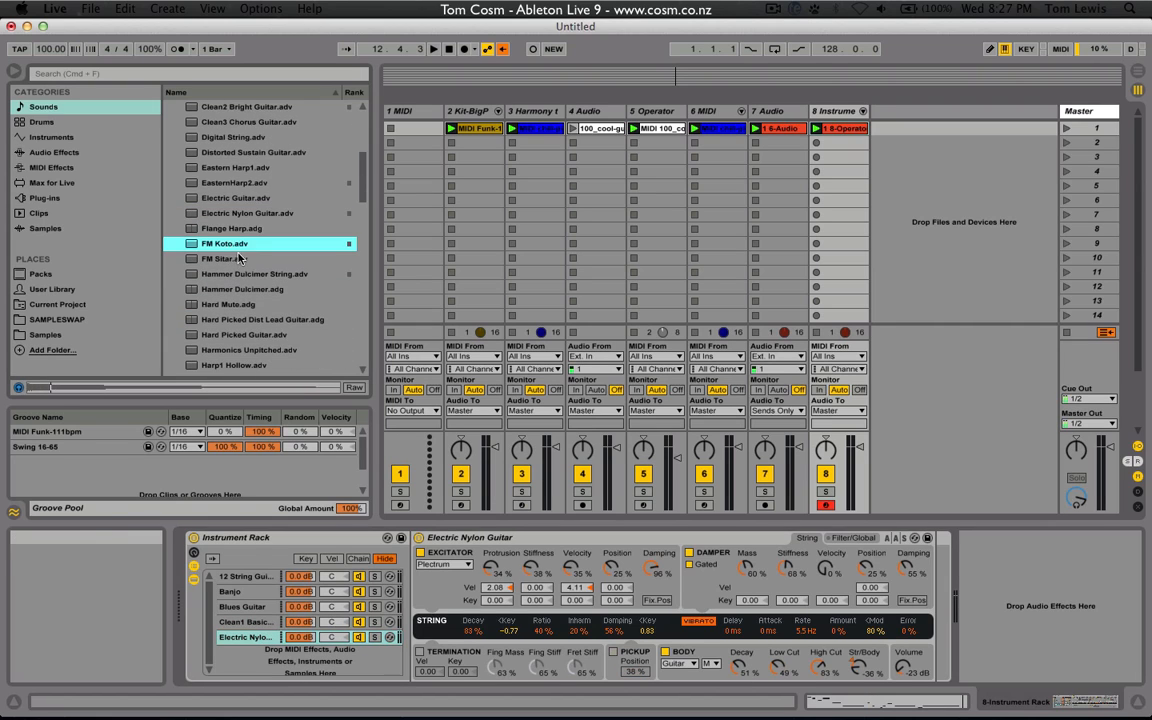
{"action": "key", "text": "Down"}
{"action": "left_click_drag", "start_coordinate": [237, 246], "coordinate": [246, 657]}
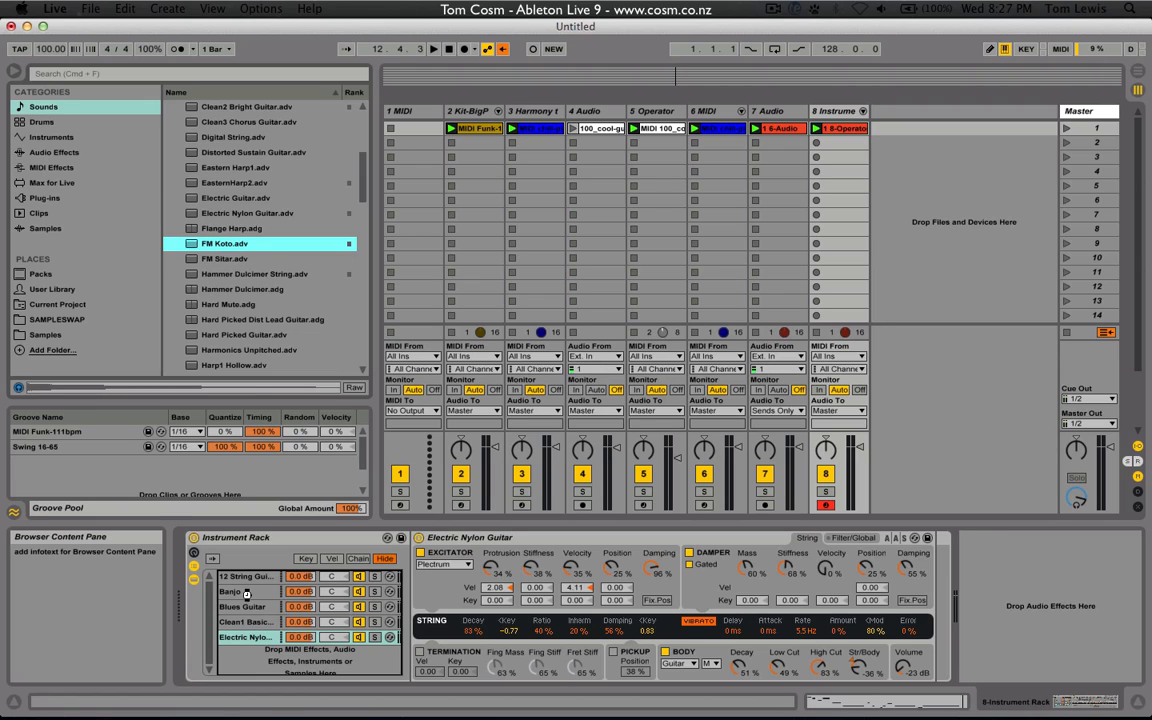
{"action": "left_click_drag", "start_coordinate": [247, 594], "coordinate": [247, 600]}
Preview the hard picked guitar and harp presets, and add Harp2 Tube as a rack chain
{"action": "key", "text": "Down"}
{"action": "key", "text": "Down"}
{"action": "key", "text": "Down"}
{"action": "key", "text": "Down"}
{"action": "key", "text": "Down"}
{"action": "key", "text": "Down"}
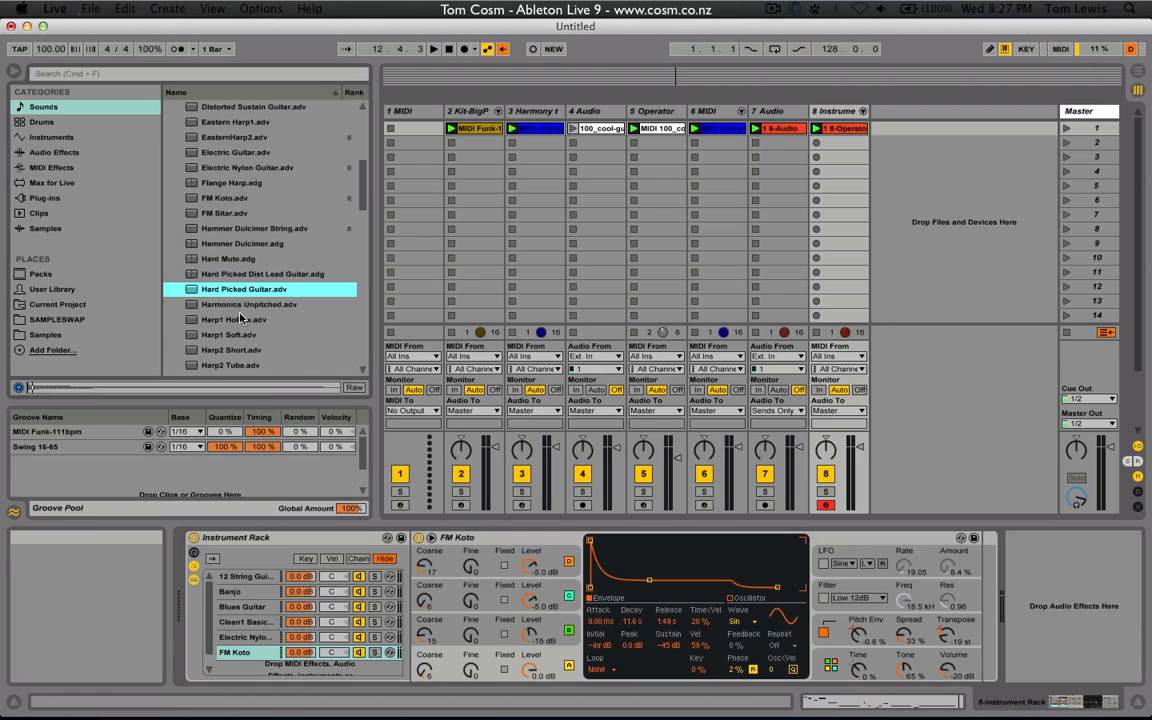
{"action": "key", "text": "Down"}
{"action": "left_click", "coordinate": [239, 231]}
{"action": "key", "text": "Down"}
{"action": "key", "text": "Down"}
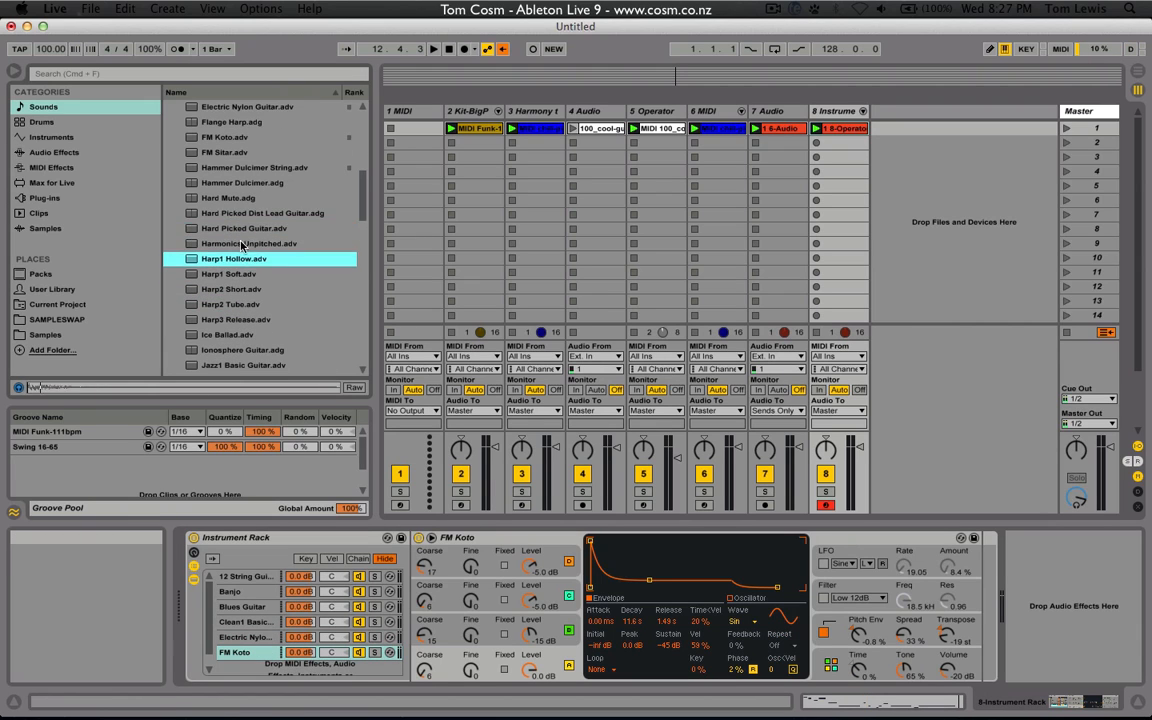
{"action": "key", "text": "Down"}
{"action": "key", "text": "Down"}
{"action": "key", "text": "Down"}
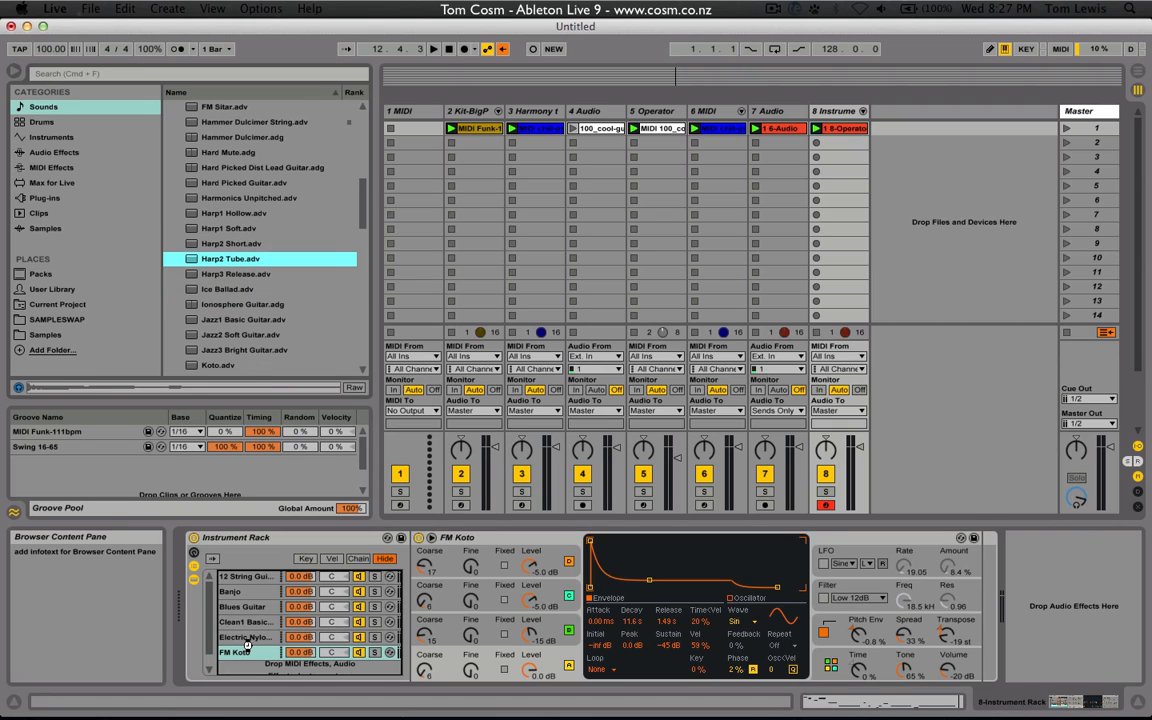
{"action": "left_click_drag", "start_coordinate": [248, 646], "coordinate": [249, 657]}
Preview the presets from Jazz1 Basic Guitar to Kototar and add Koto as a rack chain
{"action": "scroll", "coordinate": [250, 652], "scroll_direction": "down", "scroll_amount": 2}
{"action": "left_click", "coordinate": [251, 319]}
{"action": "scroll", "coordinate": [272, 335], "scroll_direction": "down", "scroll_amount": 2}
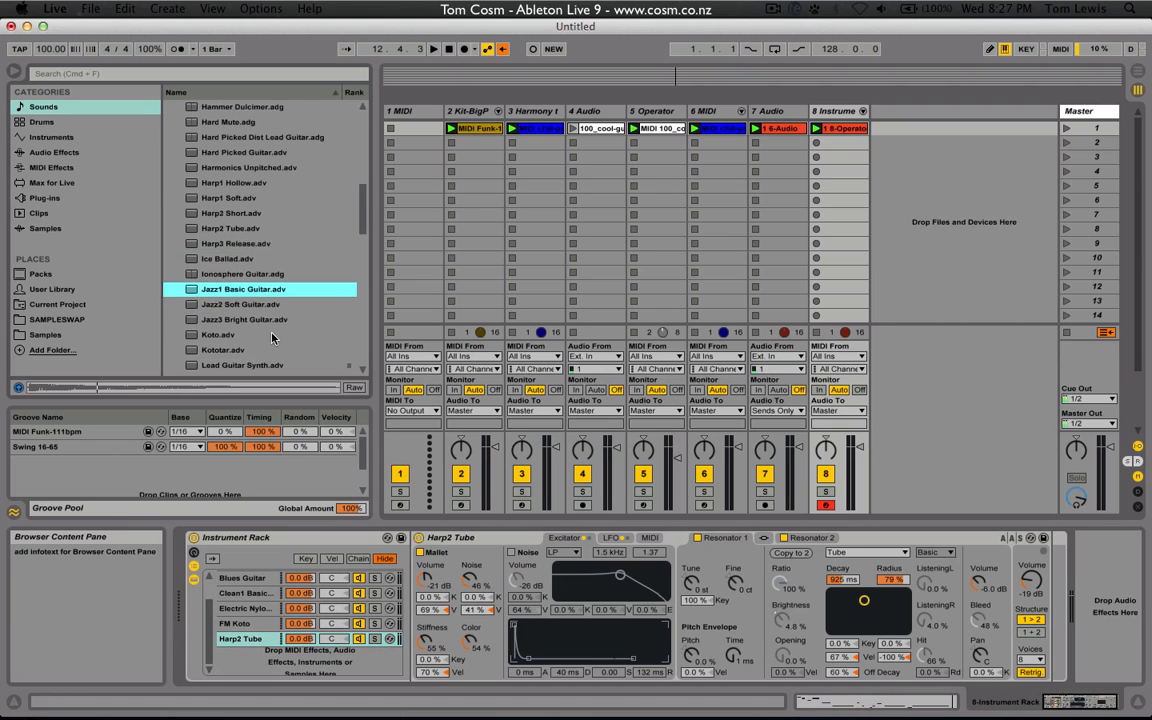
{"action": "key", "text": "Down"}
{"action": "key", "text": "Down"}
{"action": "key", "text": "Down"}
{"action": "key", "text": "Down"}
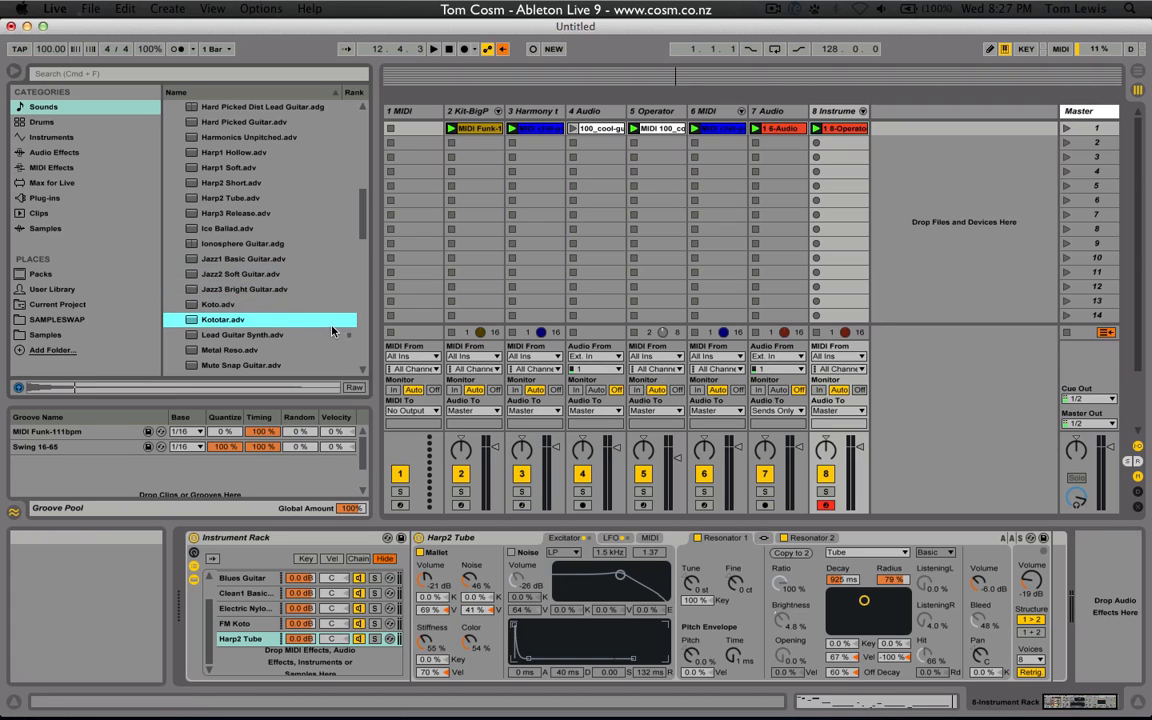
{"action": "key", "text": "Up"}
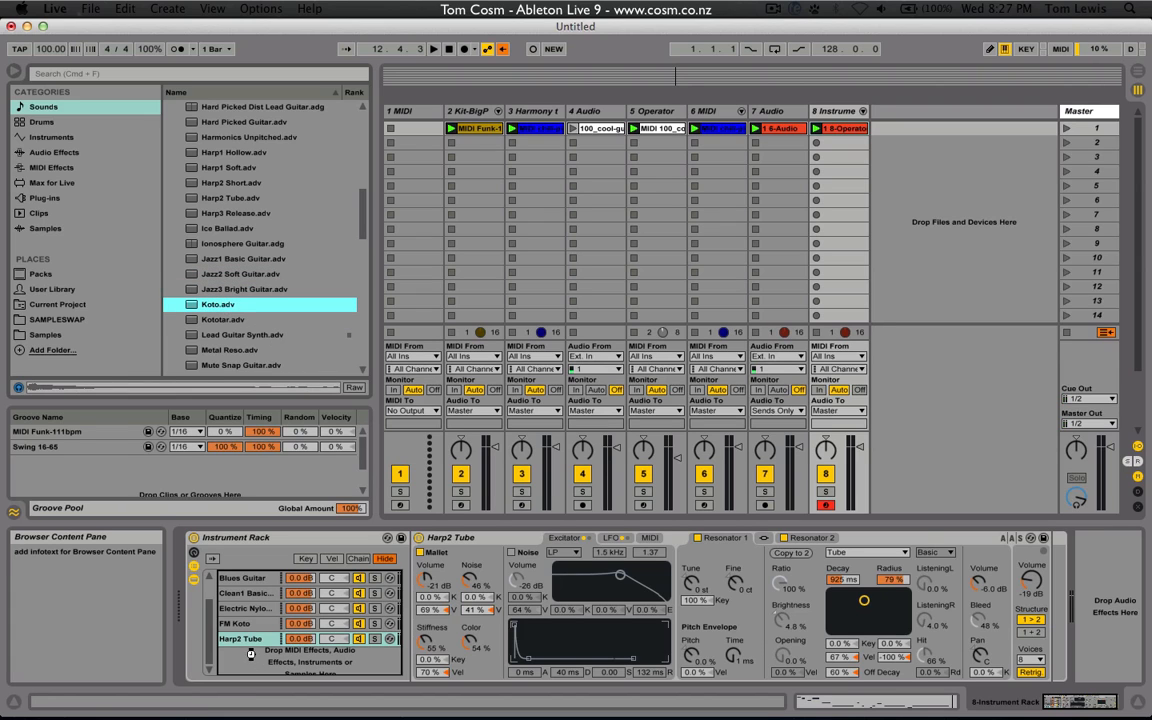
Solo track 8 and play its clip through all the rack chains together
{"action": "scroll", "coordinate": [359, 600], "scroll_direction": "up", "scroll_amount": 3}
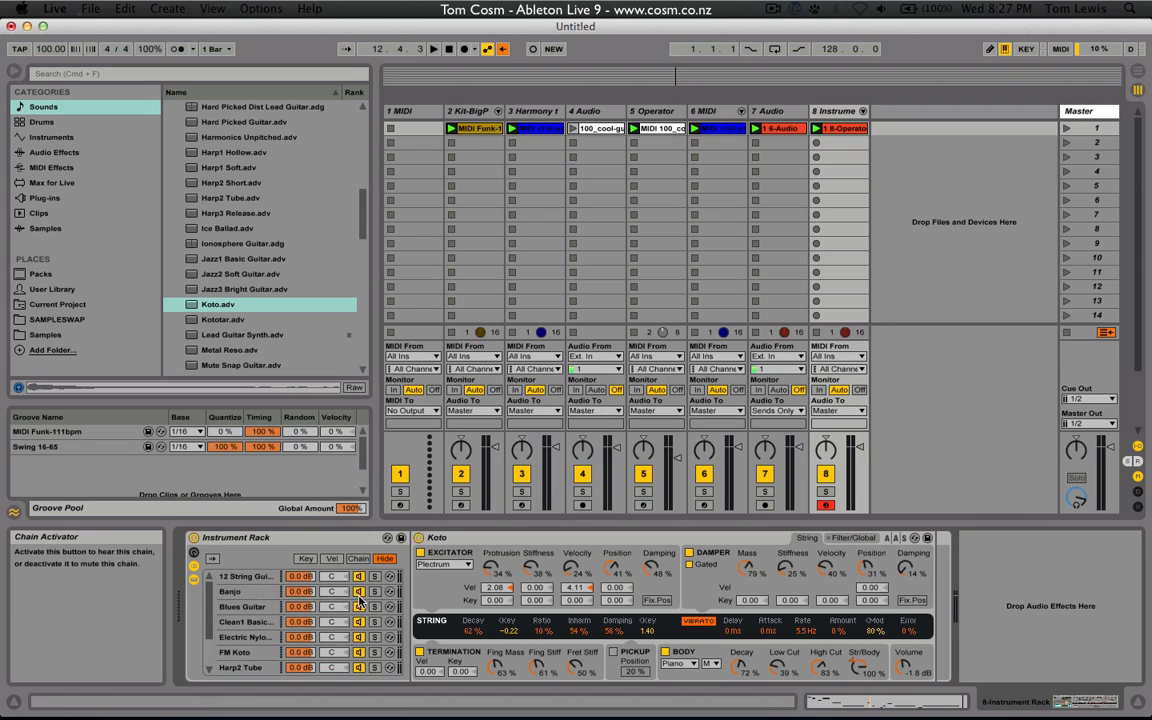
{"action": "scroll", "coordinate": [359, 600], "scroll_direction": "down", "scroll_amount": 3}
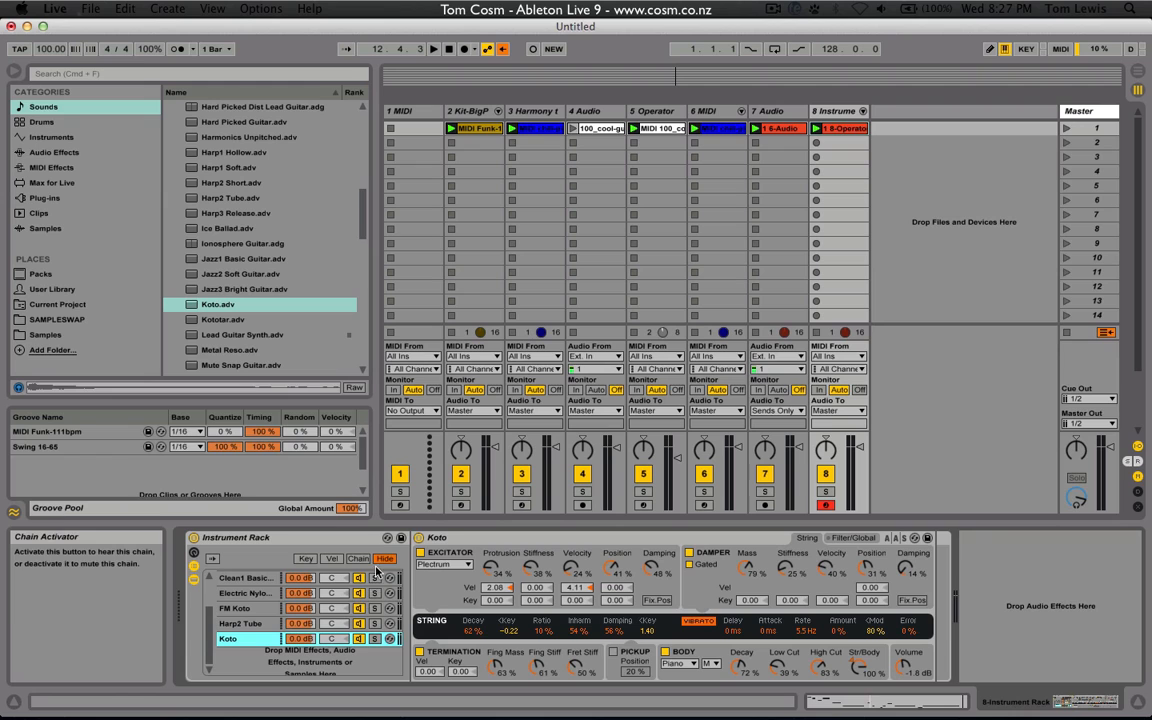
{"action": "left_click", "coordinate": [826, 491]}
{"action": "key", "text": "space"}
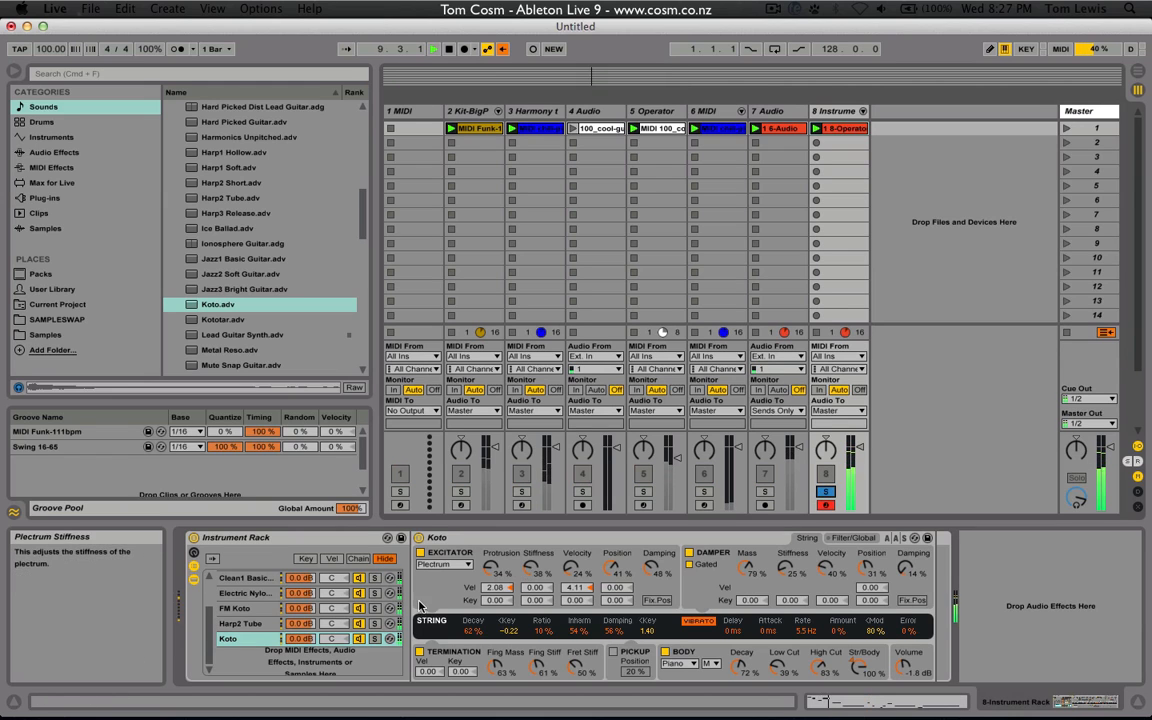
{"action": "scroll", "coordinate": [366, 594], "scroll_direction": "up", "scroll_amount": 3}
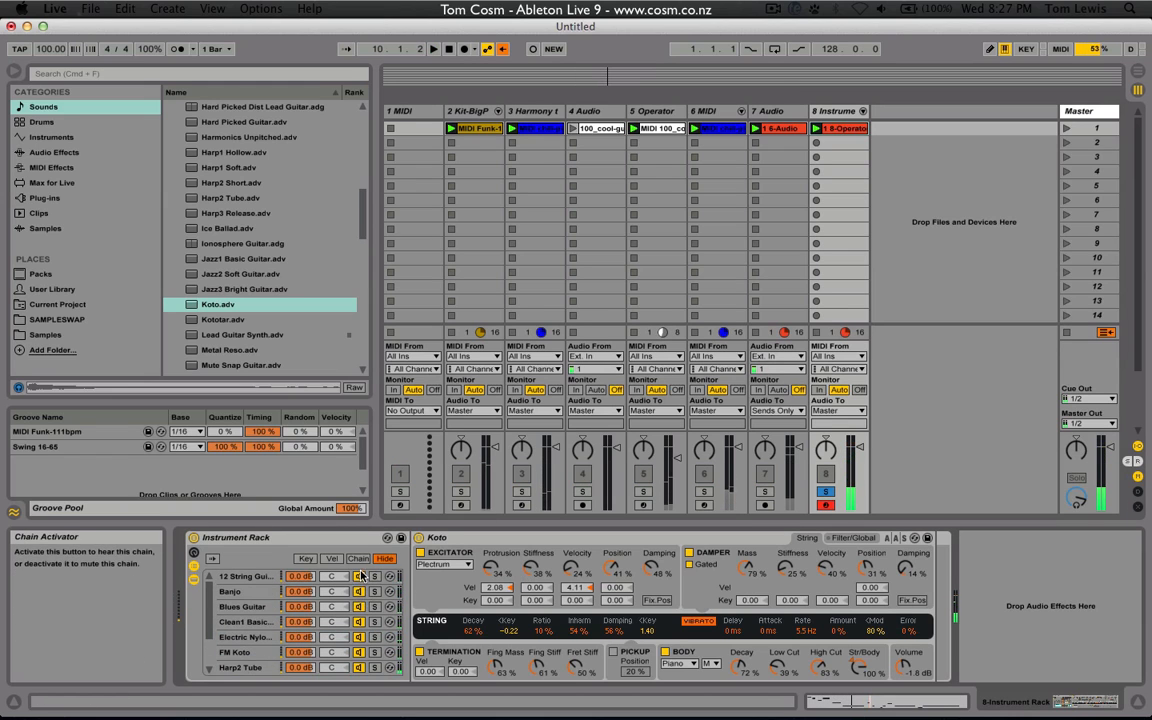
Show the chain zones, extend all eight chains' zones to 0–7, and distribute the ranges equally
{"action": "left_click", "coordinate": [358, 558]}
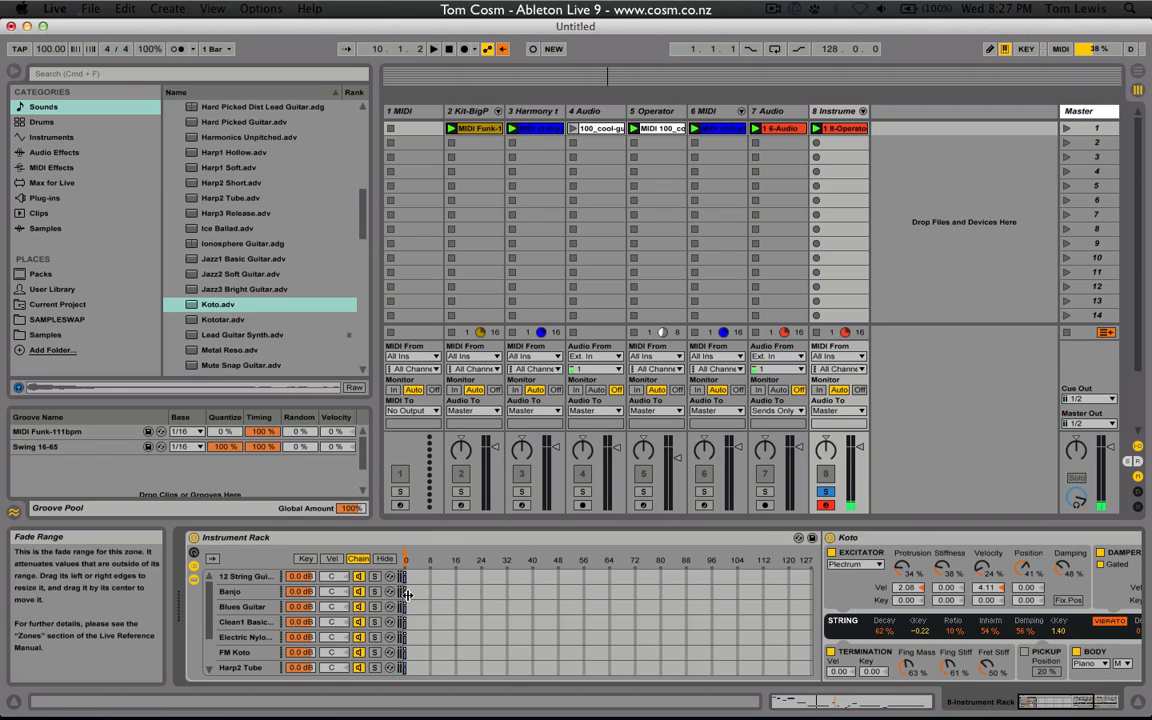
{"action": "left_click", "coordinate": [256, 582]}
{"action": "scroll", "coordinate": [258, 595], "scroll_direction": "down", "scroll_amount": 3}
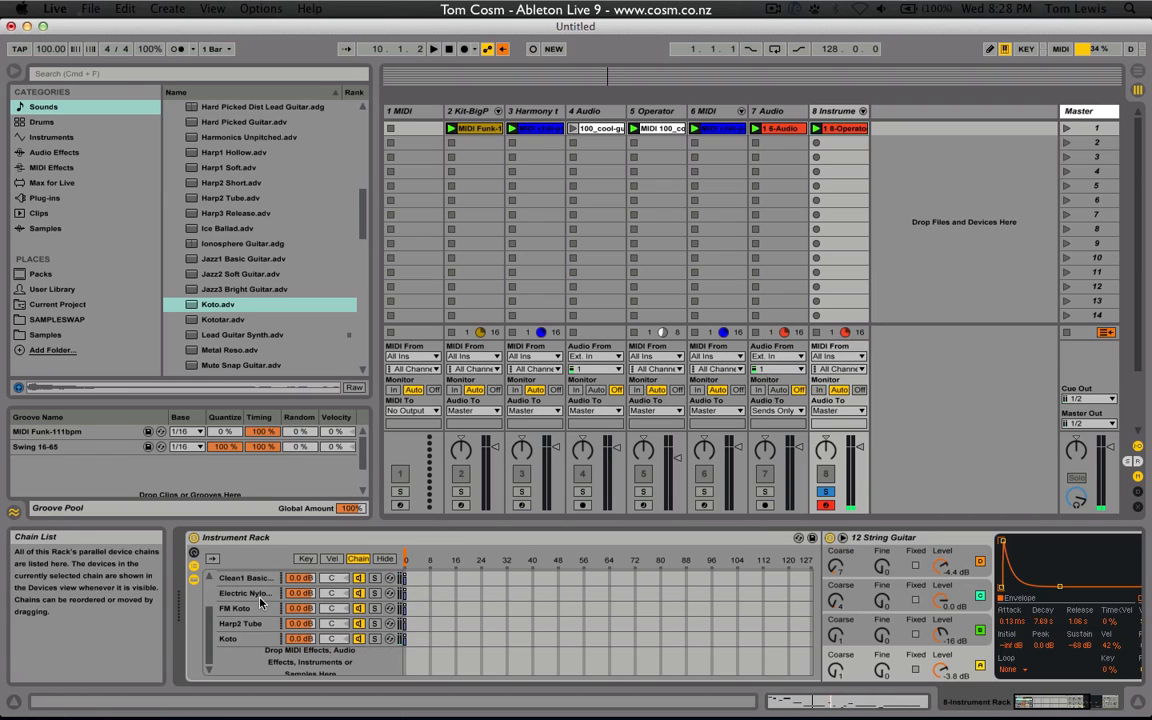
{"action": "left_click", "coordinate": [240, 640], "text": "shift"}
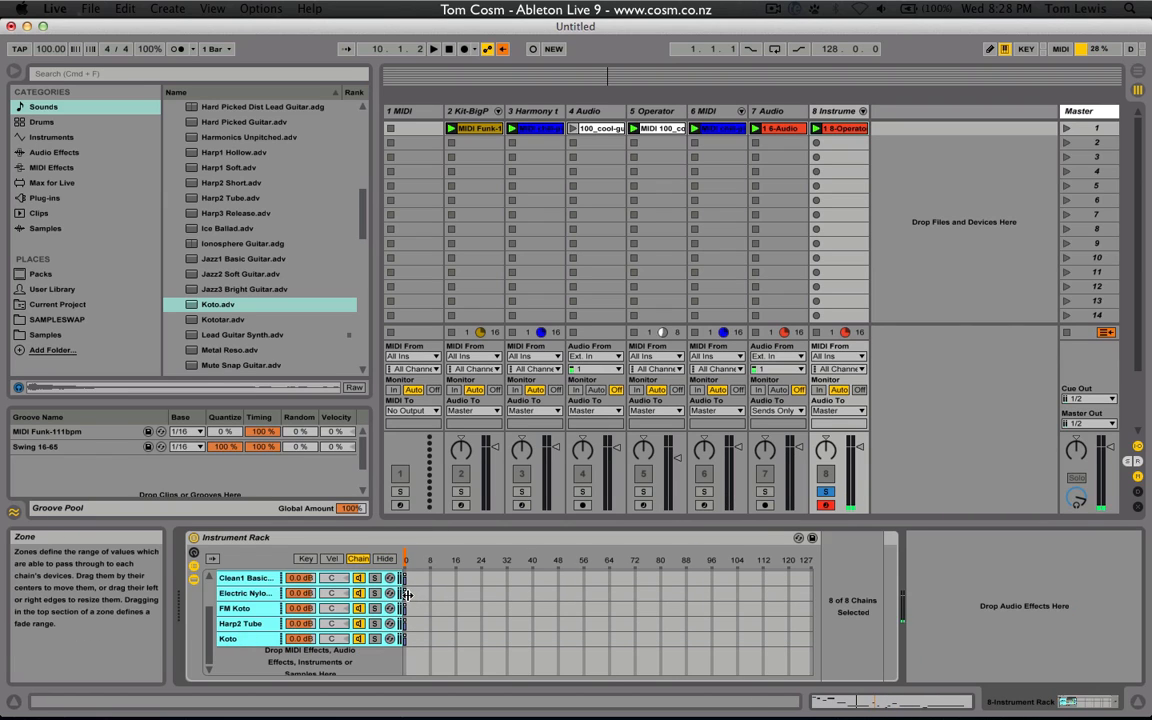
{"action": "left_click_drag", "start_coordinate": [409, 597], "coordinate": [428, 597]}
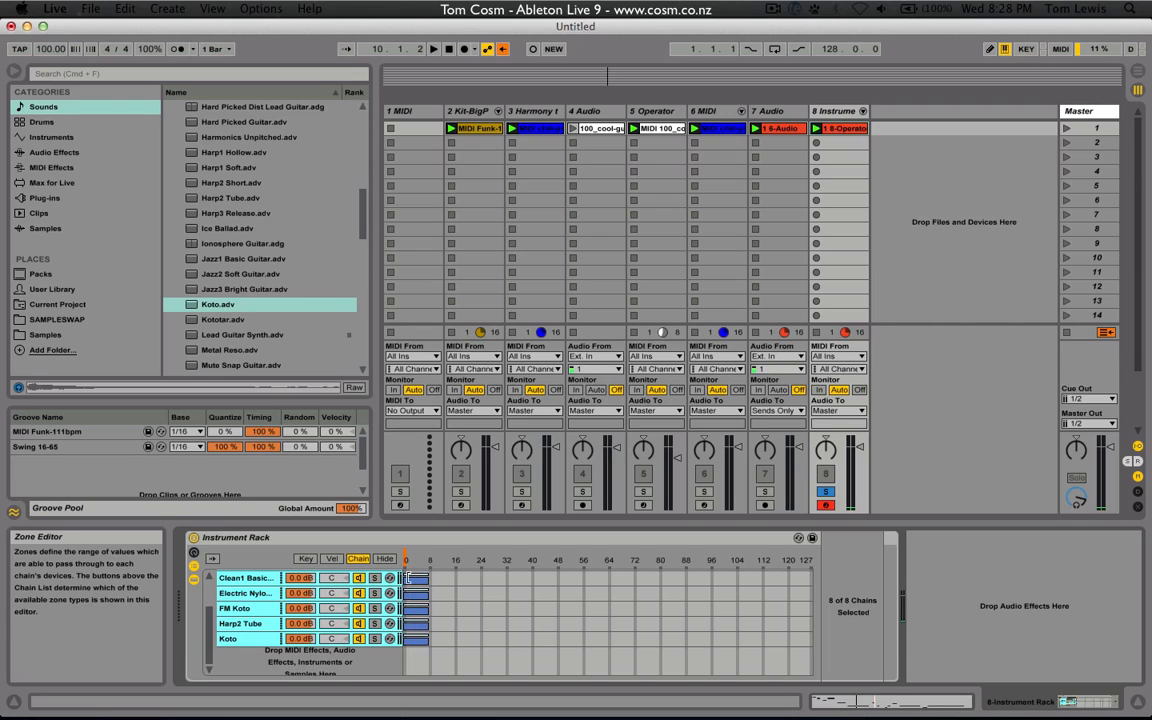
{"action": "right_click", "coordinate": [408, 578]}
{"action": "left_click", "coordinate": [415, 553]}
Audition the clip while moving the chain selector to the FM Koto zone, and show the rack's macro controls
{"action": "scroll", "coordinate": [447, 625], "scroll_direction": "up", "scroll_amount": 3}
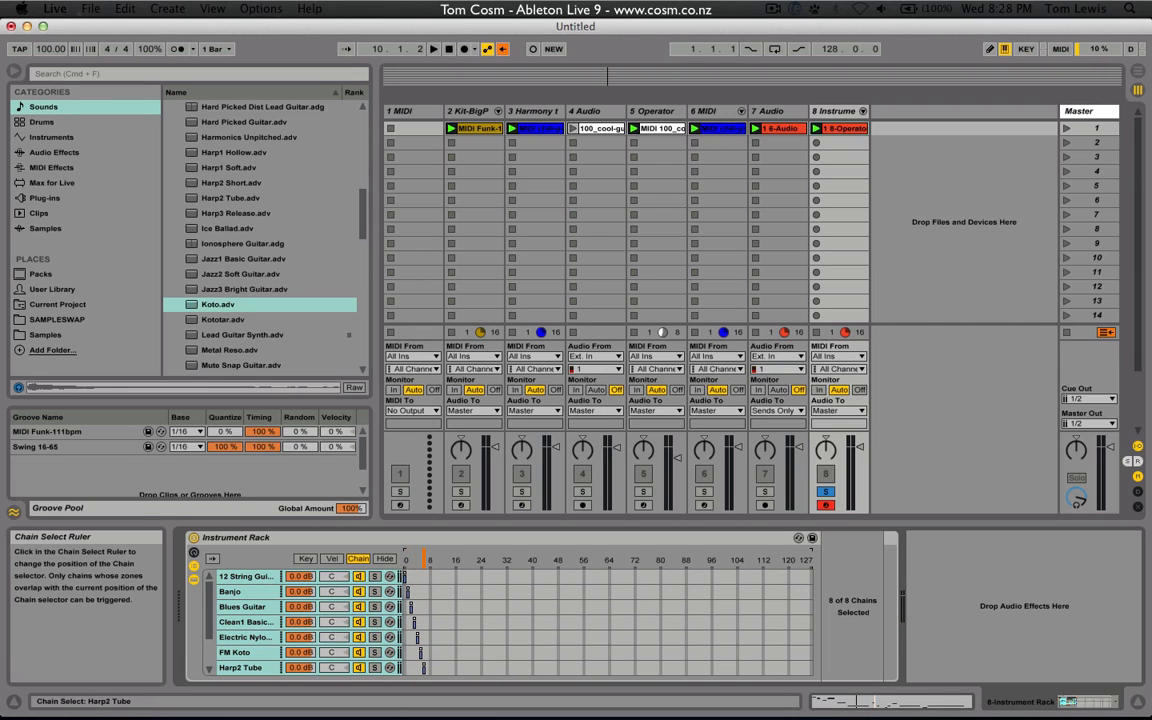
{"action": "key", "text": "space"}
{"action": "mouse_move", "coordinate": [427, 559]}
{"action": "left_mouse_down"}
{"action": "mouse_move", "coordinate": [411, 559]}
{"action": "mouse_move", "coordinate": [421, 559]}
{"action": "left_mouse_up"}
{"action": "key", "text": "space"}
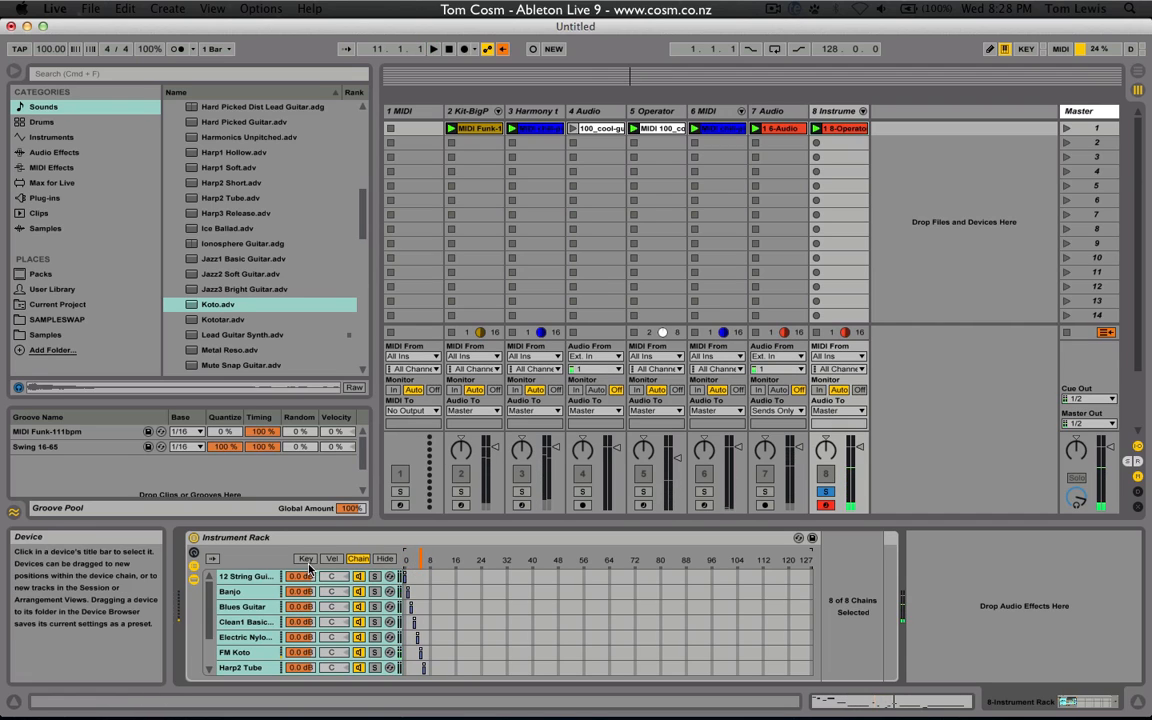
{"action": "left_click", "coordinate": [194, 554]}
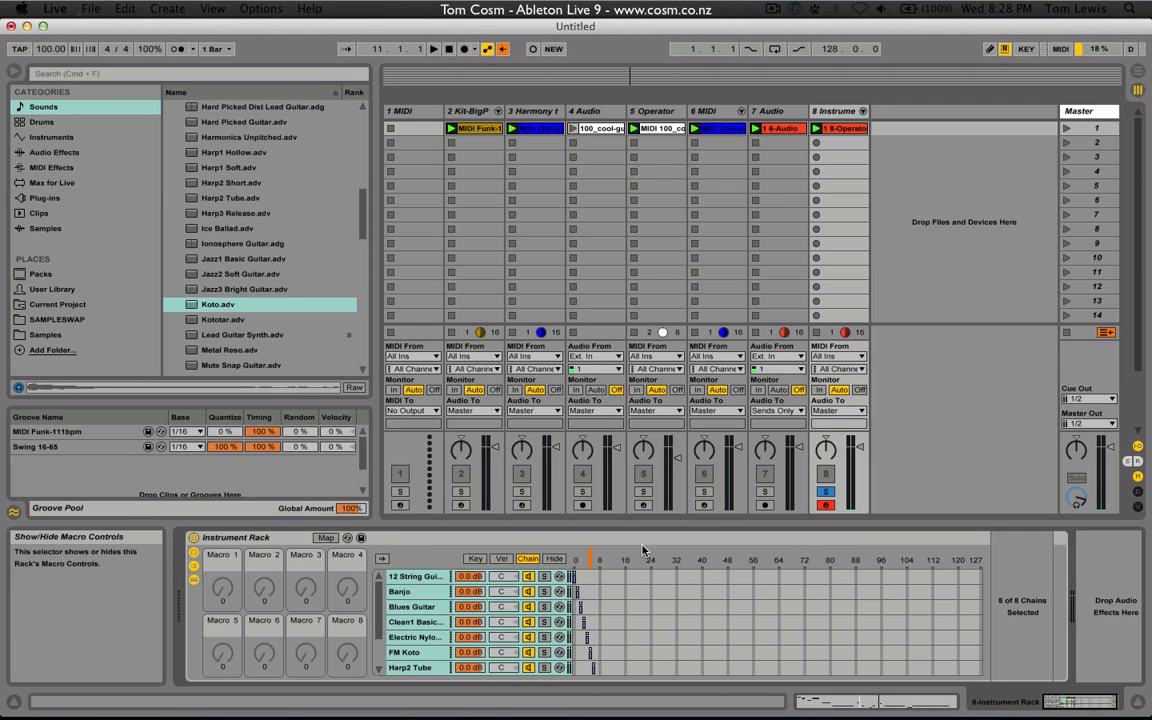
Map the rack's chain selector to Macro 1, limit the mapping's maximum to 7, and try the macro during playback
{"action": "left_click", "coordinate": [327, 538]}
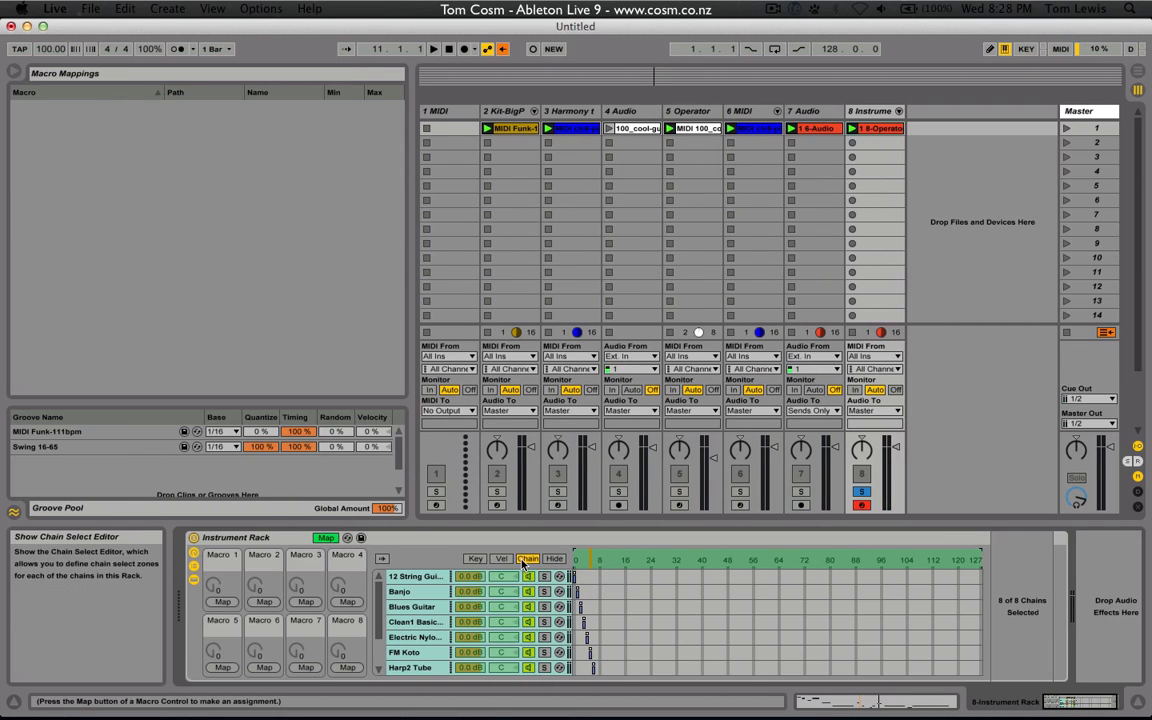
{"action": "left_click", "coordinate": [222, 603]}
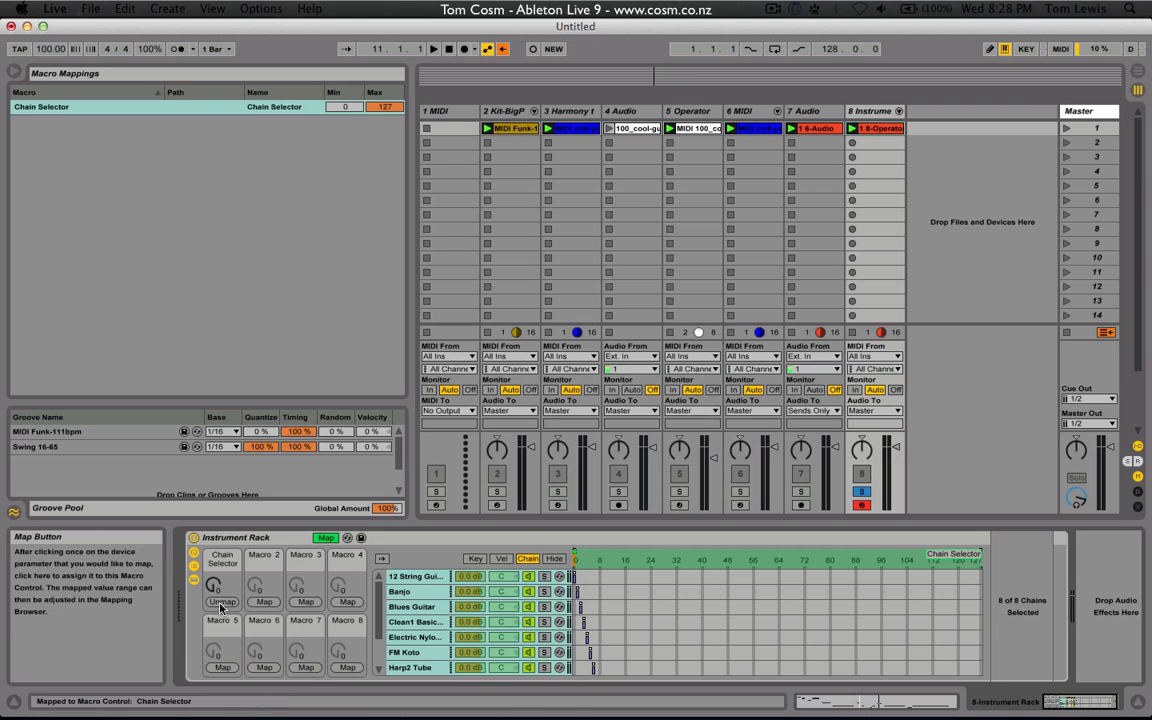
{"action": "left_click", "coordinate": [392, 104]}
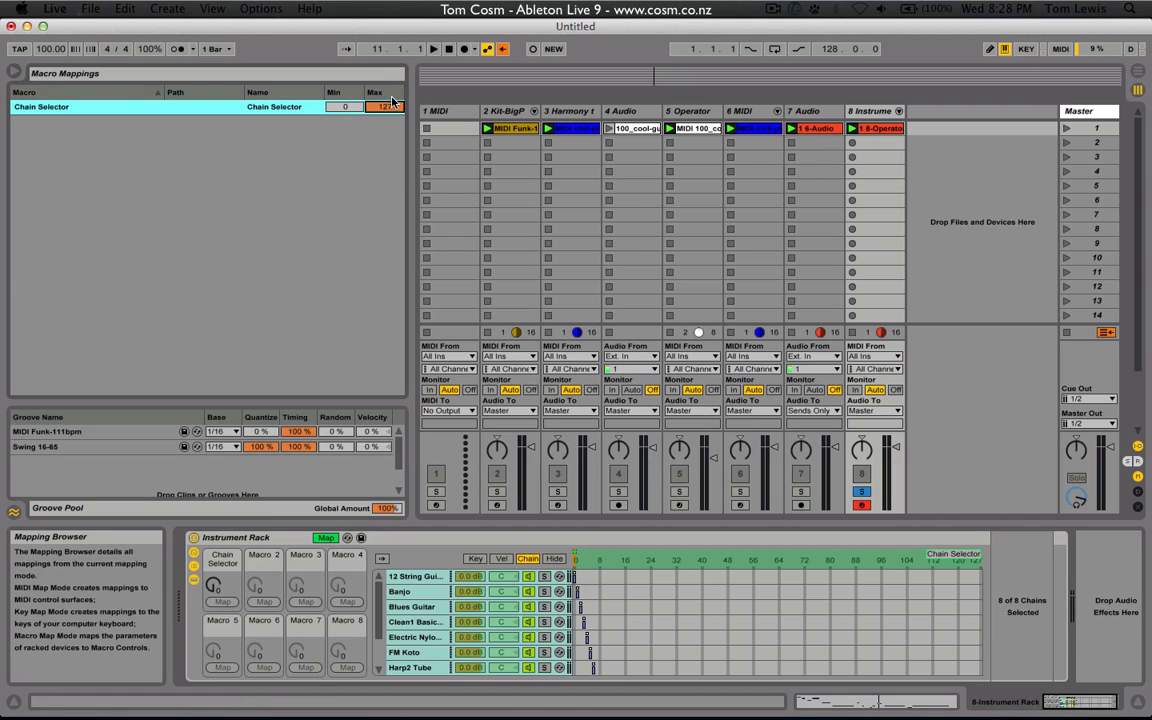
{"action": "key", "text": "Return"}
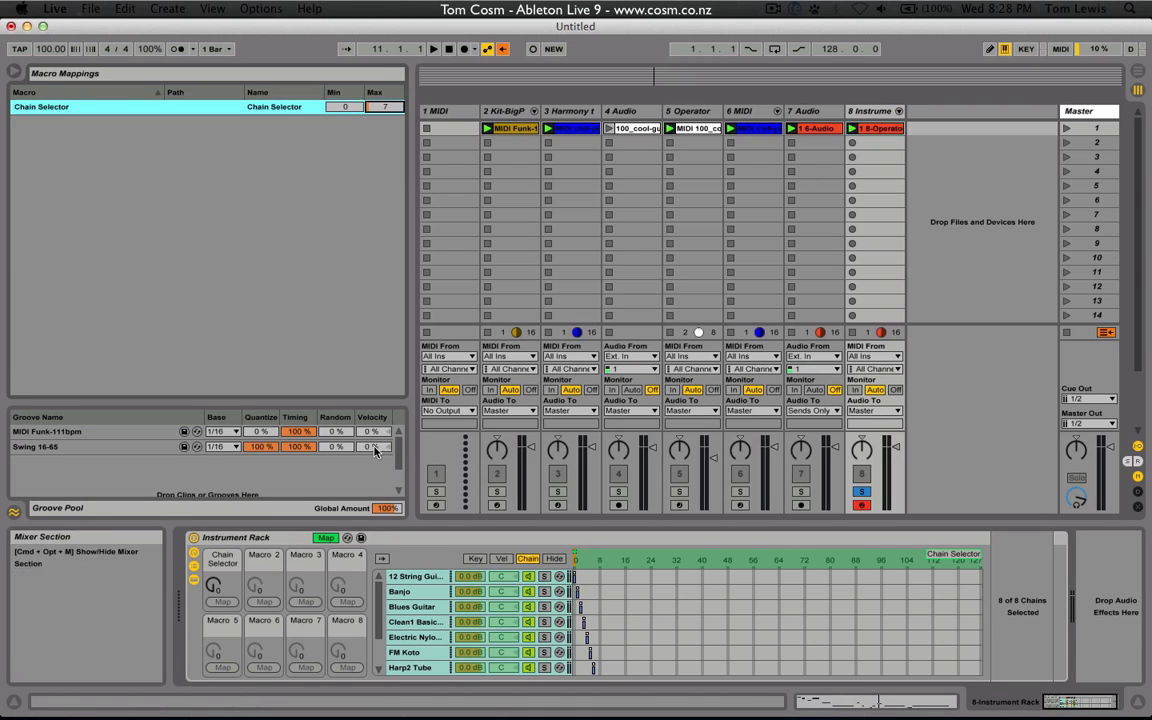
{"action": "left_click", "coordinate": [326, 538]}
{"action": "mouse_move", "coordinate": [223, 588]}
{"action": "left_mouse_down"}
{"action": "mouse_move", "coordinate": [223, 530]}
{"action": "mouse_move", "coordinate": [223, 573]}
{"action": "left_mouse_up"}
{"action": "key", "text": "space"}
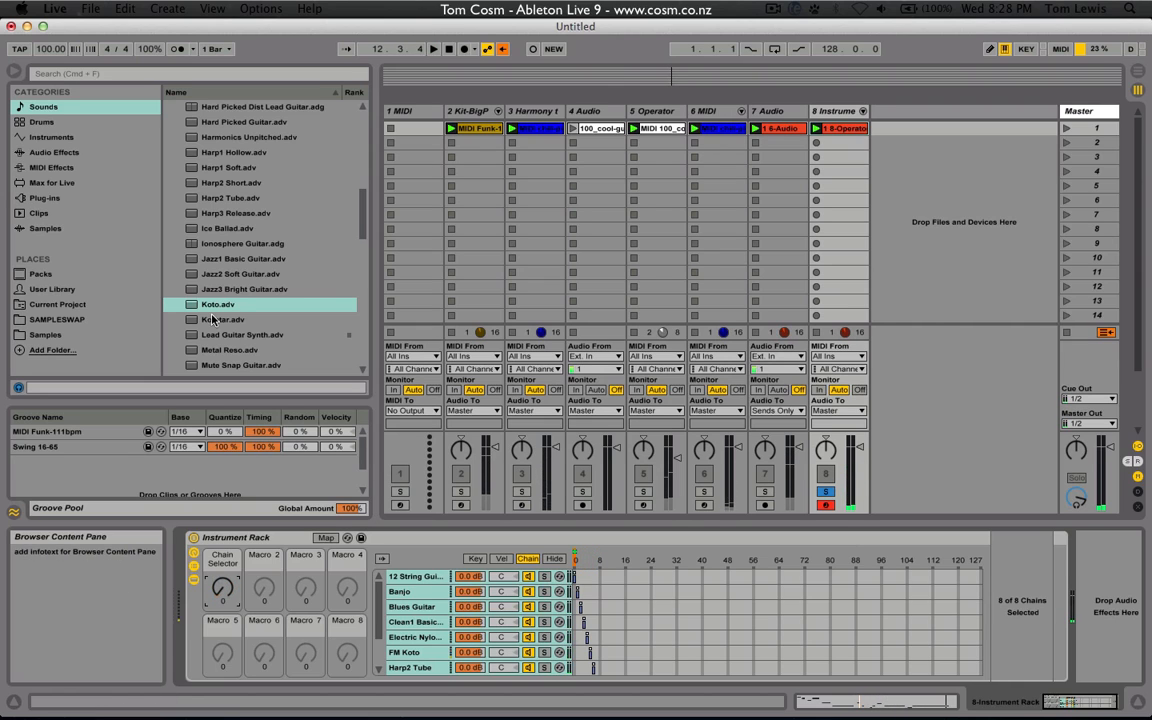
Find the Envelope Follower among the Max for Live audio effects and add it after the Instrument Rack on track 8
{"action": "left_click", "coordinate": [55, 153]}
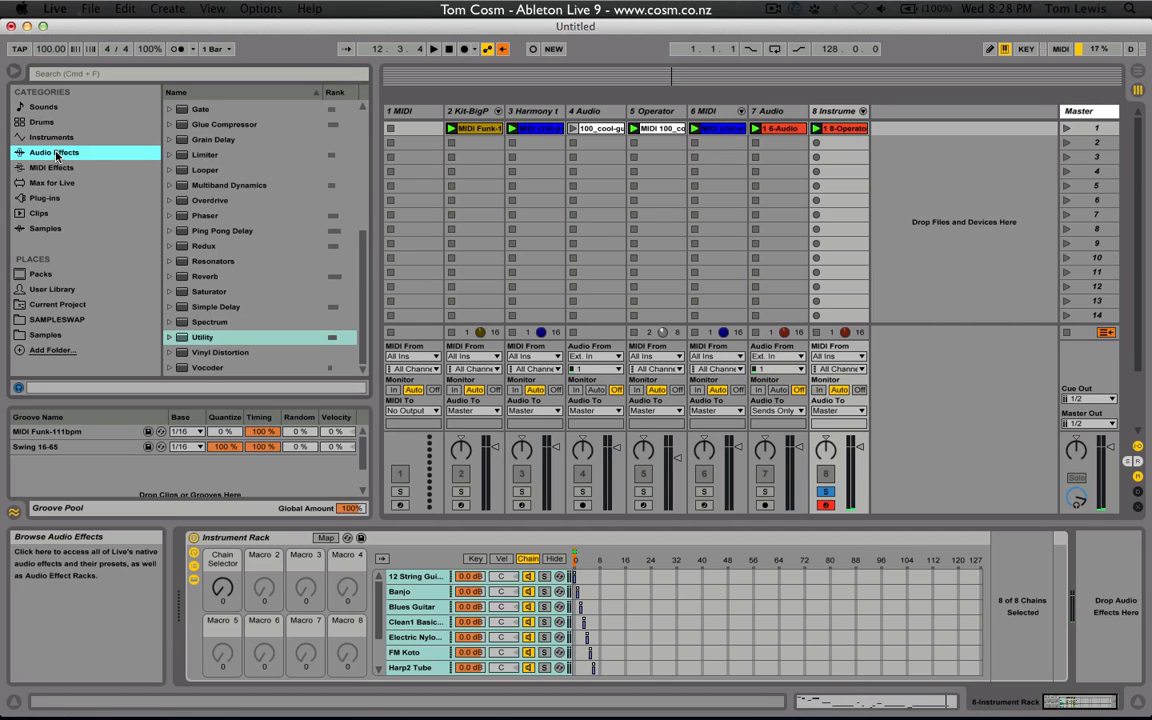
{"action": "left_click", "coordinate": [50, 183]}
{"action": "scroll", "coordinate": [250, 190], "scroll_direction": "up", "scroll_amount": 2}
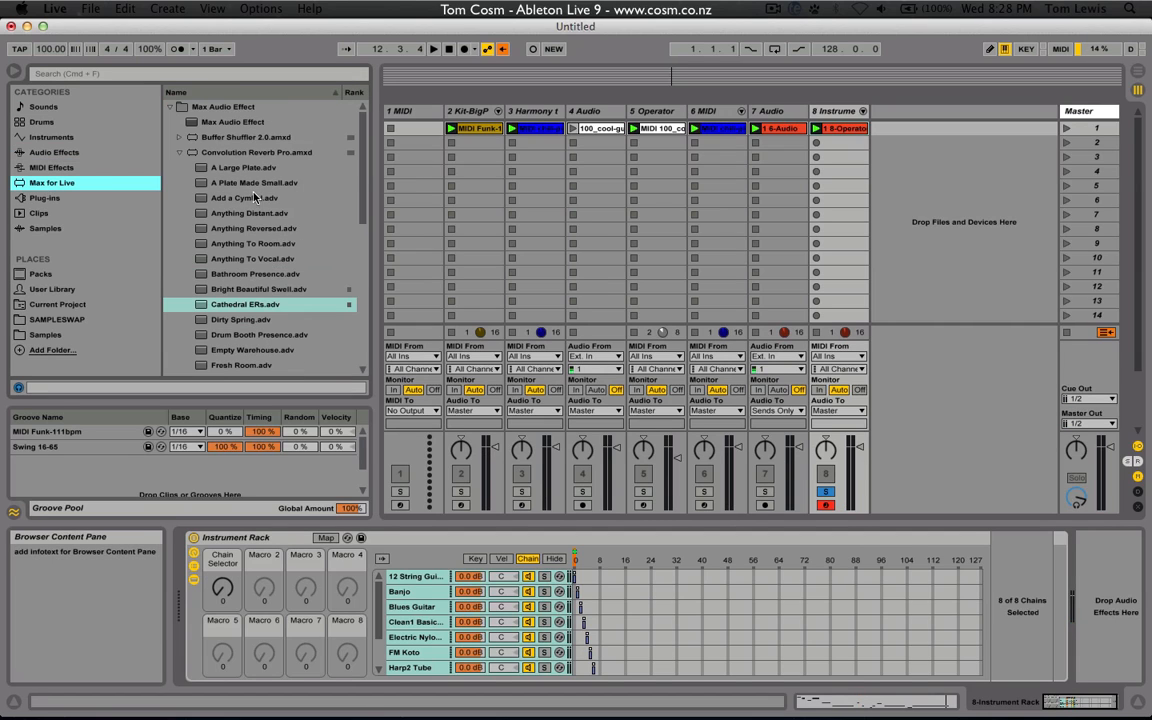
{"action": "left_click", "coordinate": [177, 151]}
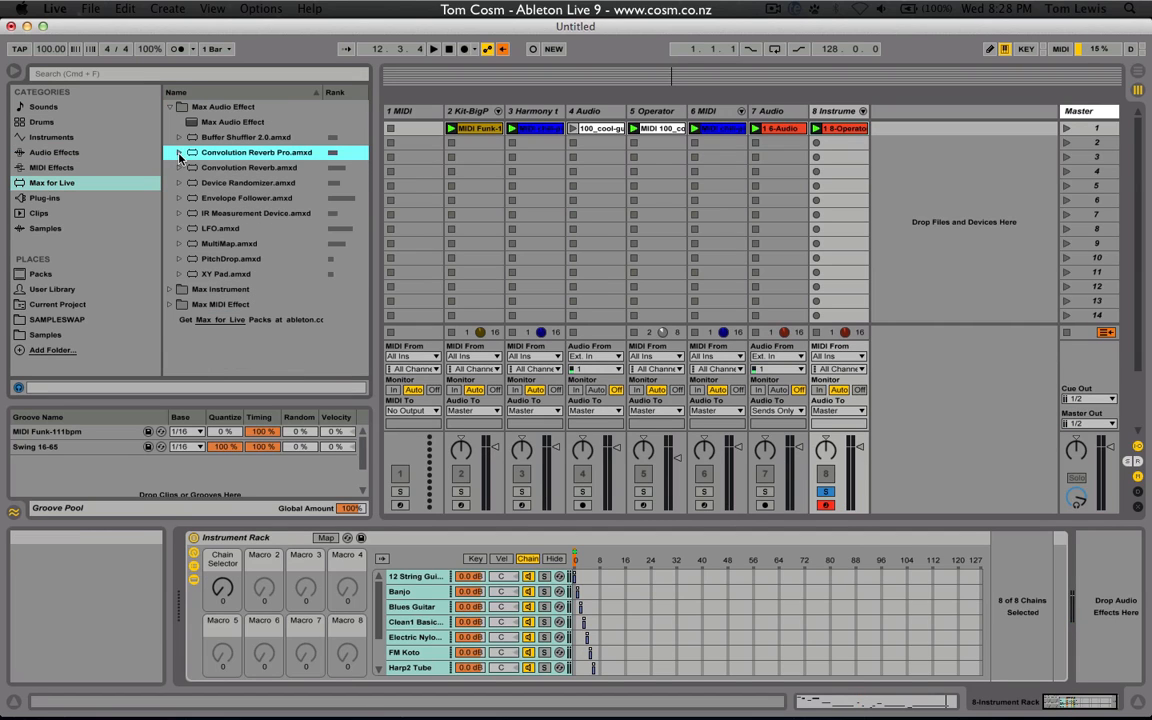
{"action": "left_click", "coordinate": [257, 198]}
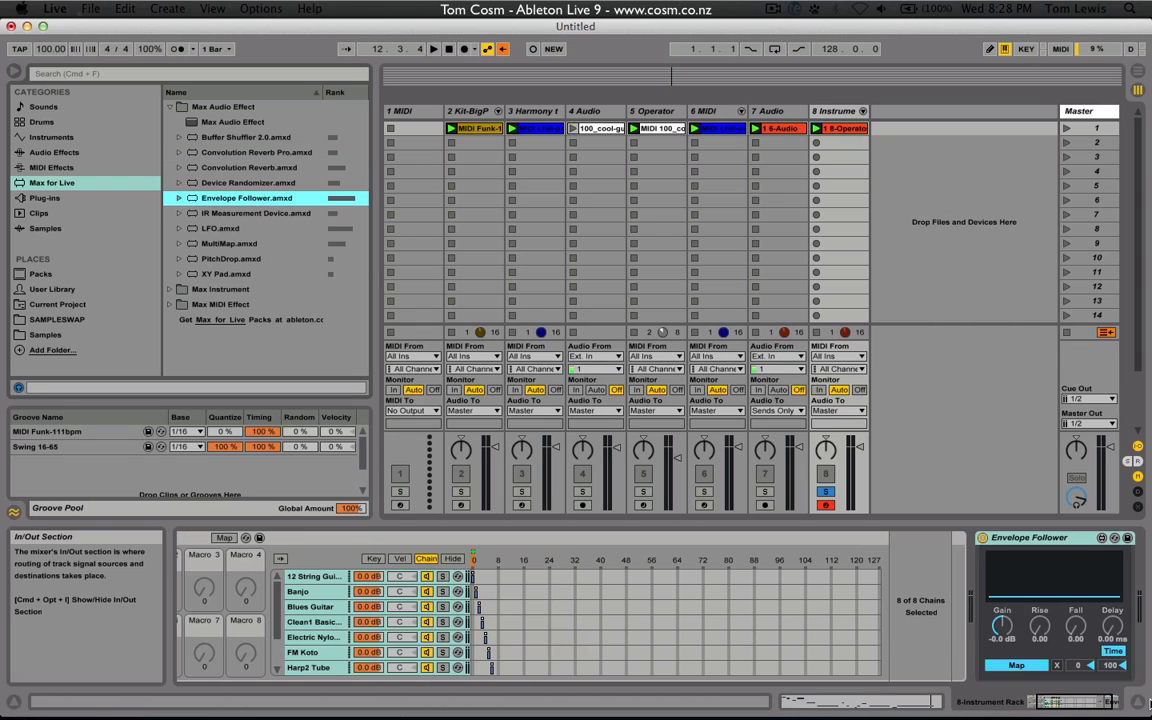
Map the Envelope Follower to the rack's Chain Selector macro and hide the chain zone editor
{"action": "left_click", "coordinate": [1006, 666]}
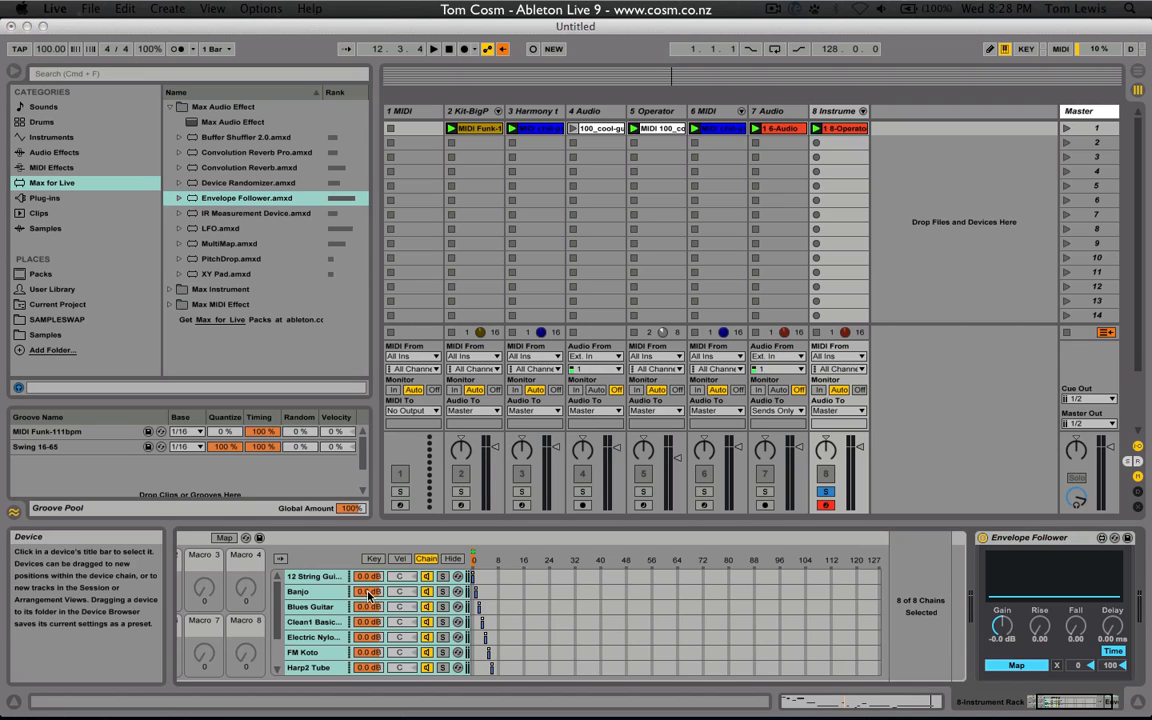
{"action": "scroll", "coordinate": [368, 595], "scroll_direction": "left", "scroll_amount": 3}
{"action": "left_click", "coordinate": [225, 591]}
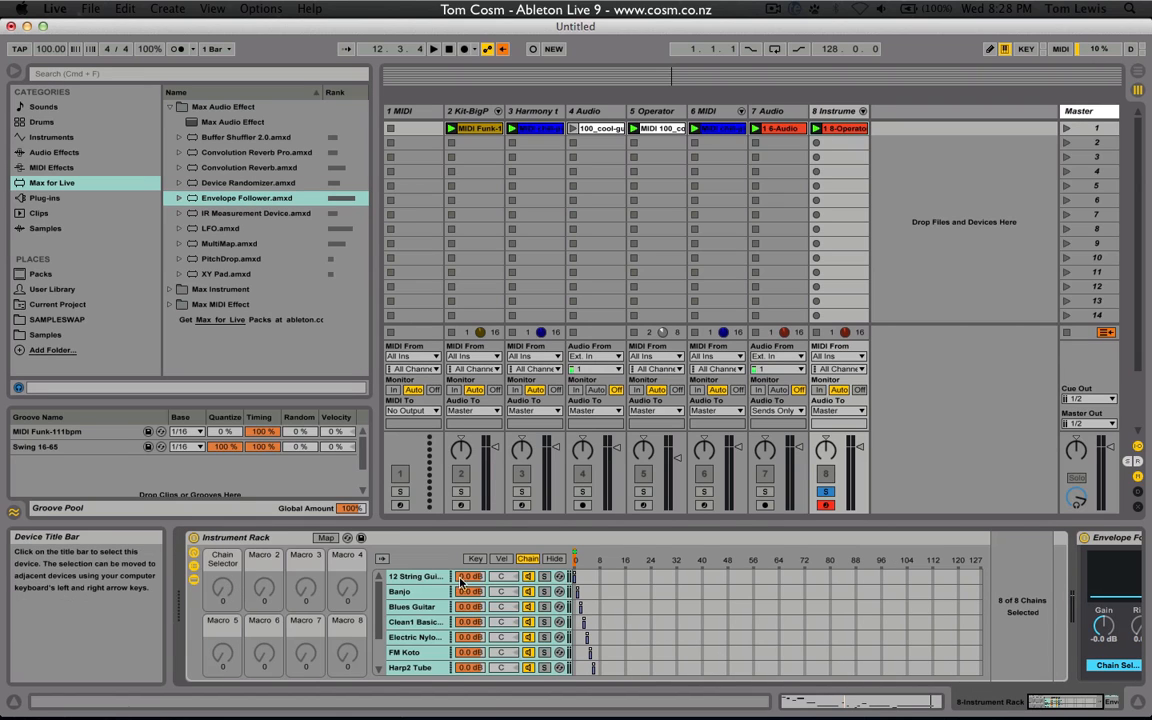
{"action": "left_click", "coordinate": [553, 559]}
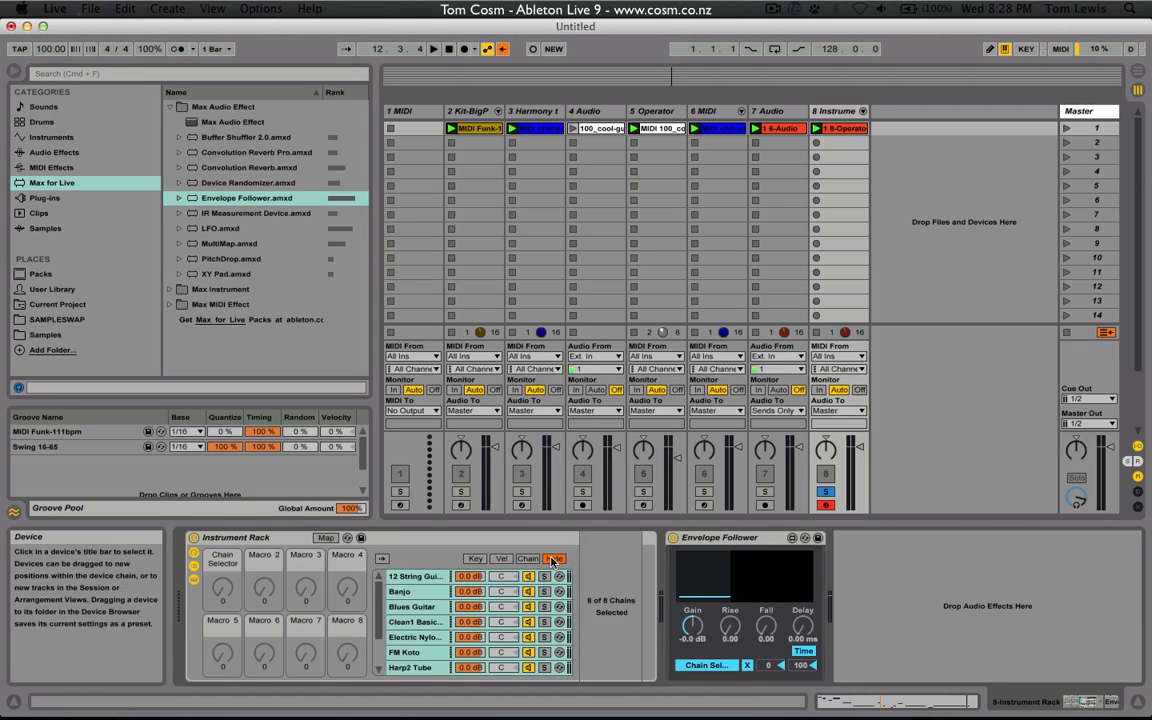
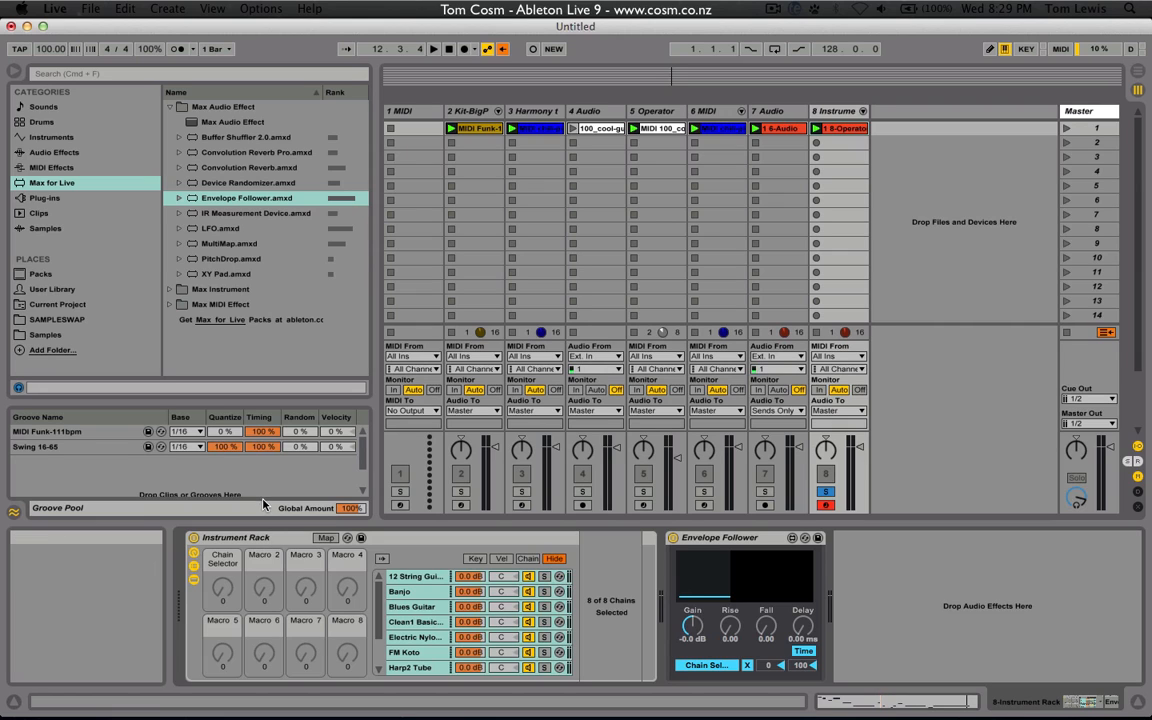
Play the set and raise the Envelope Follower's gain to 15 dB
{"action": "left_click", "coordinate": [278, 546]}
{"action": "key", "text": "space"}
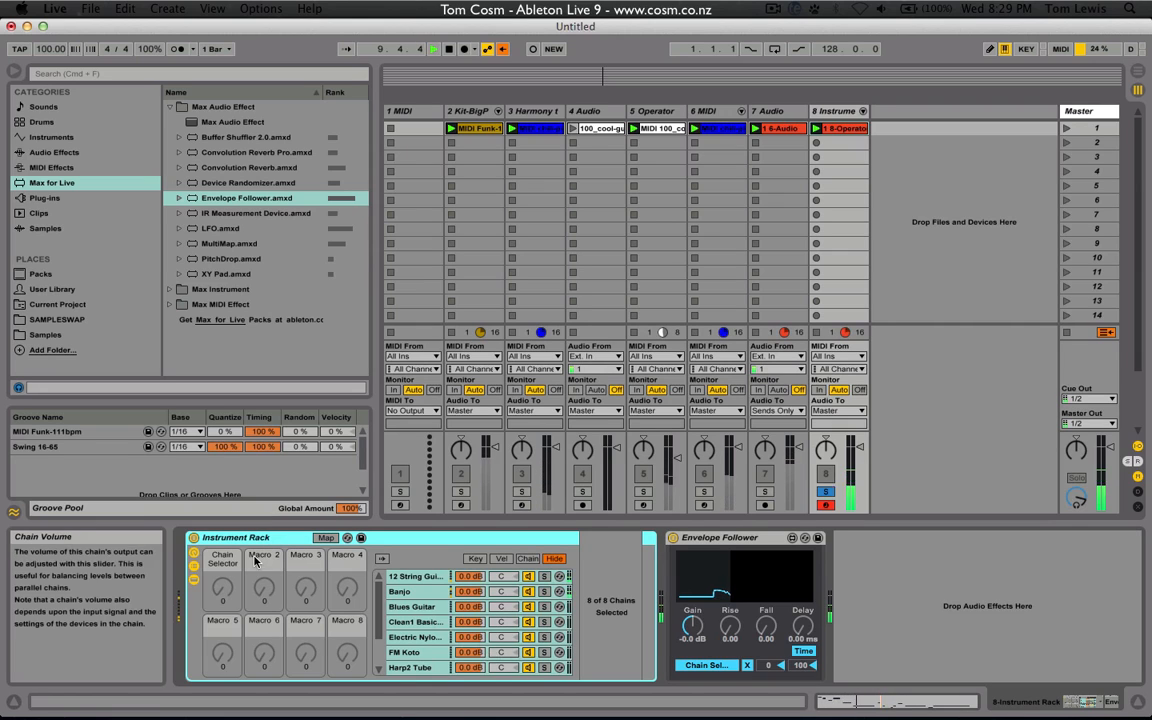
{"action": "left_click", "coordinate": [694, 626]}
{"action": "left_click_drag", "start_coordinate": [697, 628], "coordinate": [697, 518]}
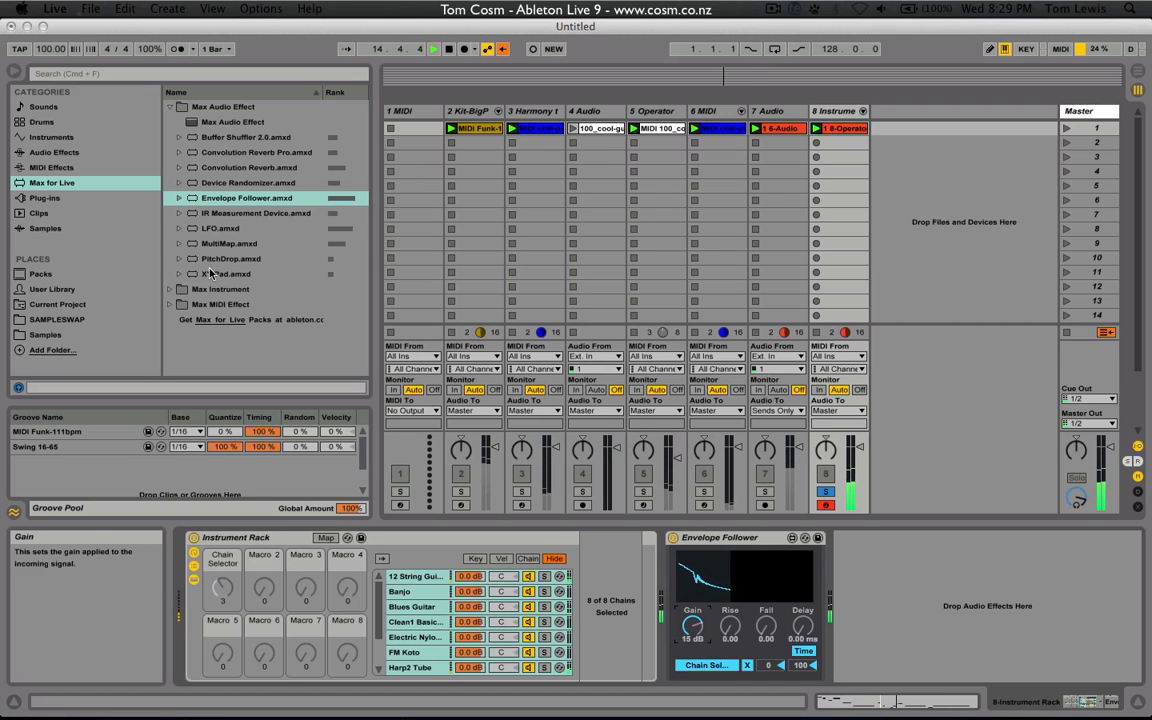
Insert an Arpeggiator before the Instrument Rack and switch its rate from synced to free
{"action": "left_click", "coordinate": [50, 167]}
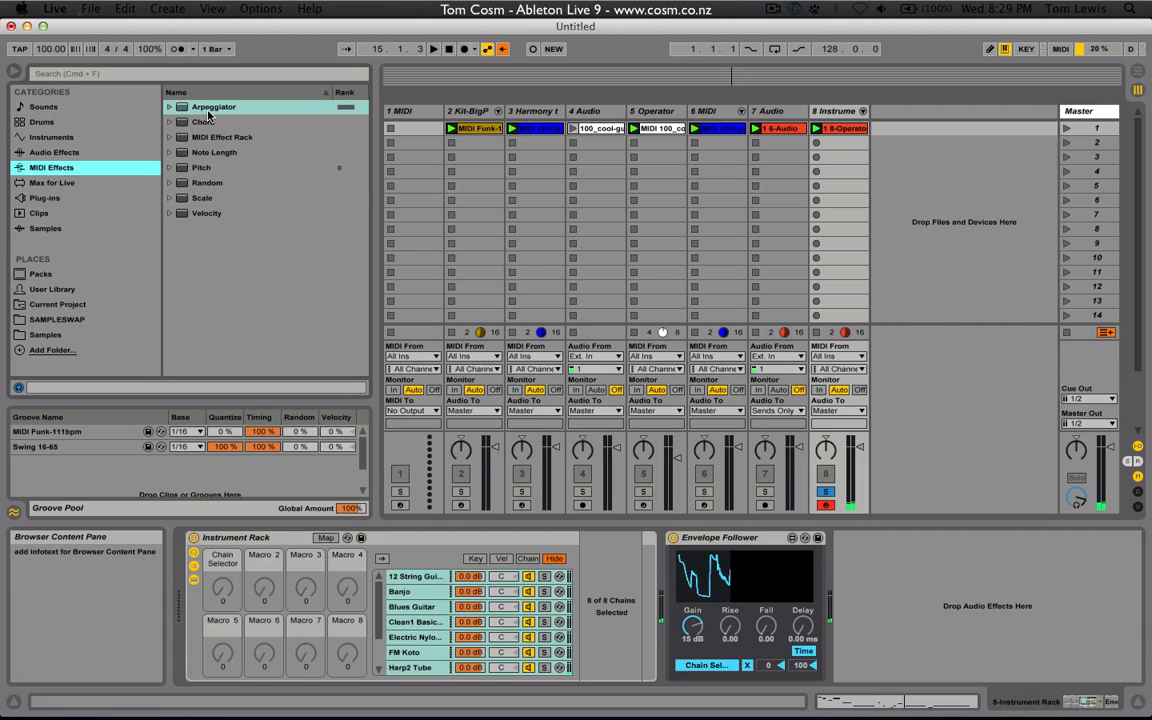
{"action": "left_click_drag", "start_coordinate": [172, 697], "coordinate": [181, 609]}
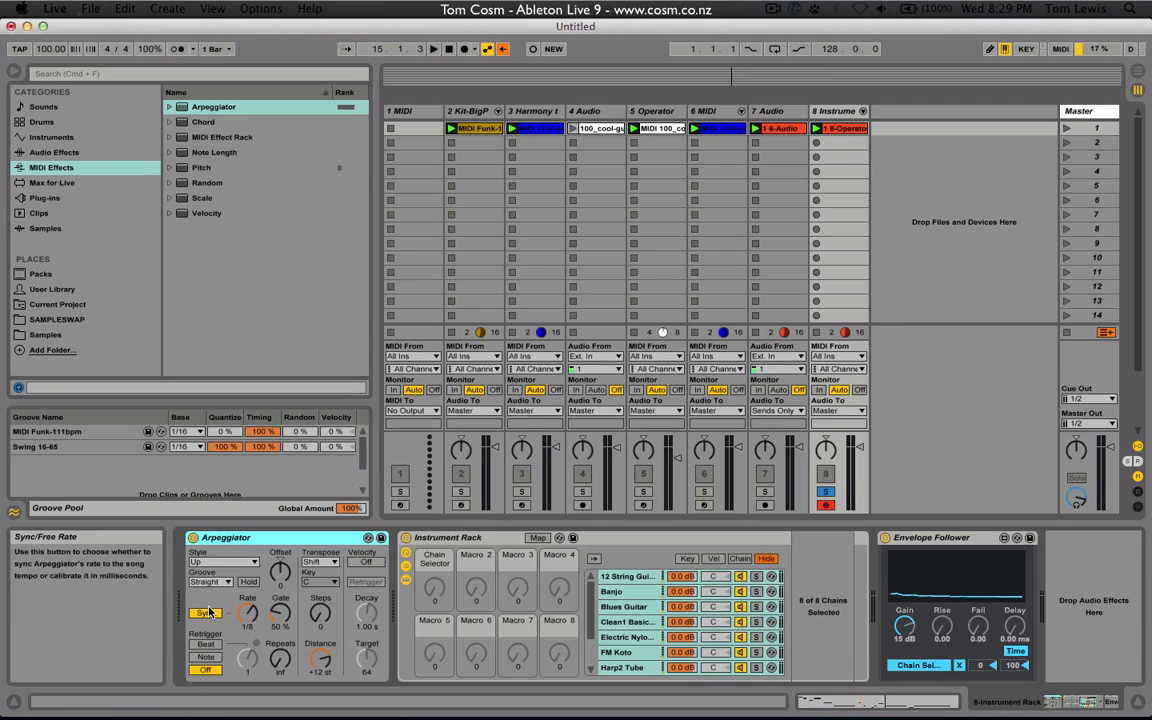
{"action": "left_click", "coordinate": [203, 613]}
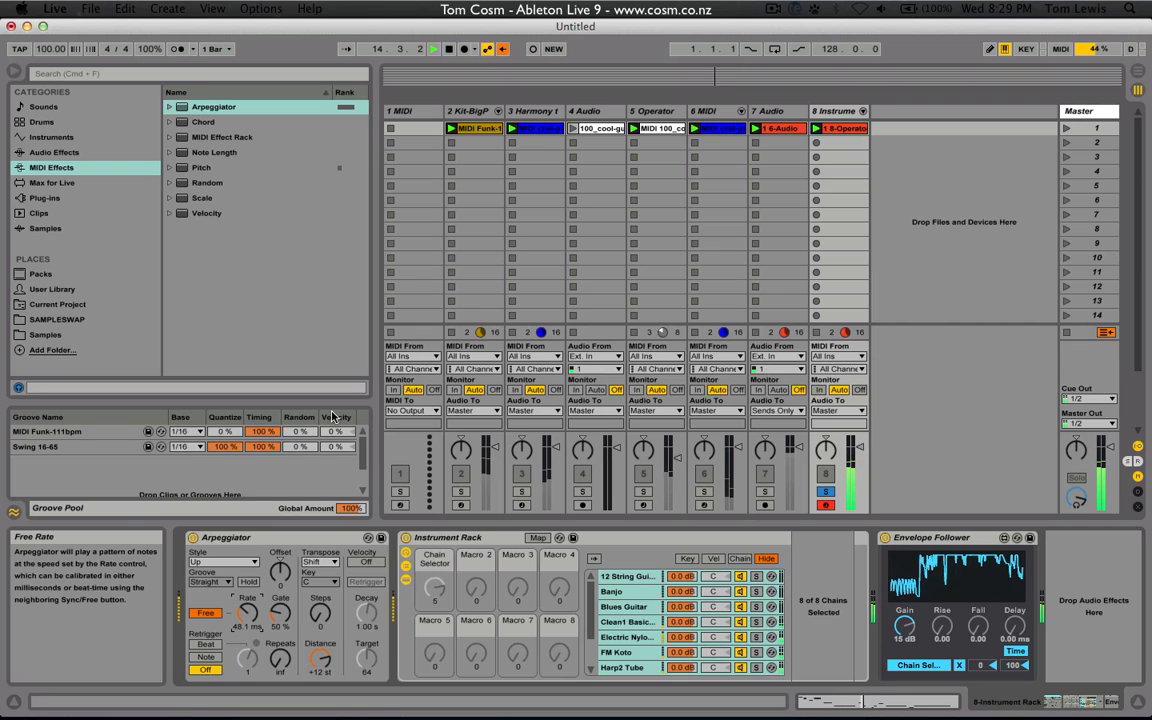
Record automation of the Arpeggiator's free rate into the track 8 clip, and solo tracks 2 and 5 alongside it
{"action": "left_click", "coordinate": [531, 51]}
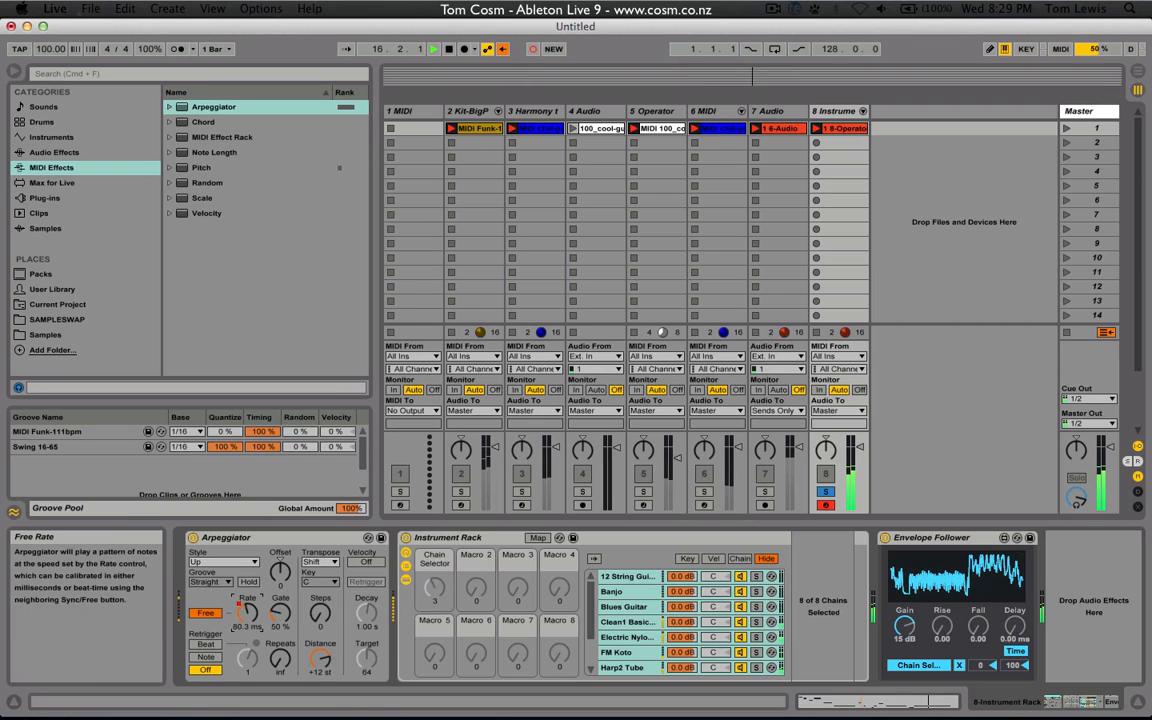
{"action": "left_click_drag", "start_coordinate": [247, 612], "coordinate": [247, 600]}
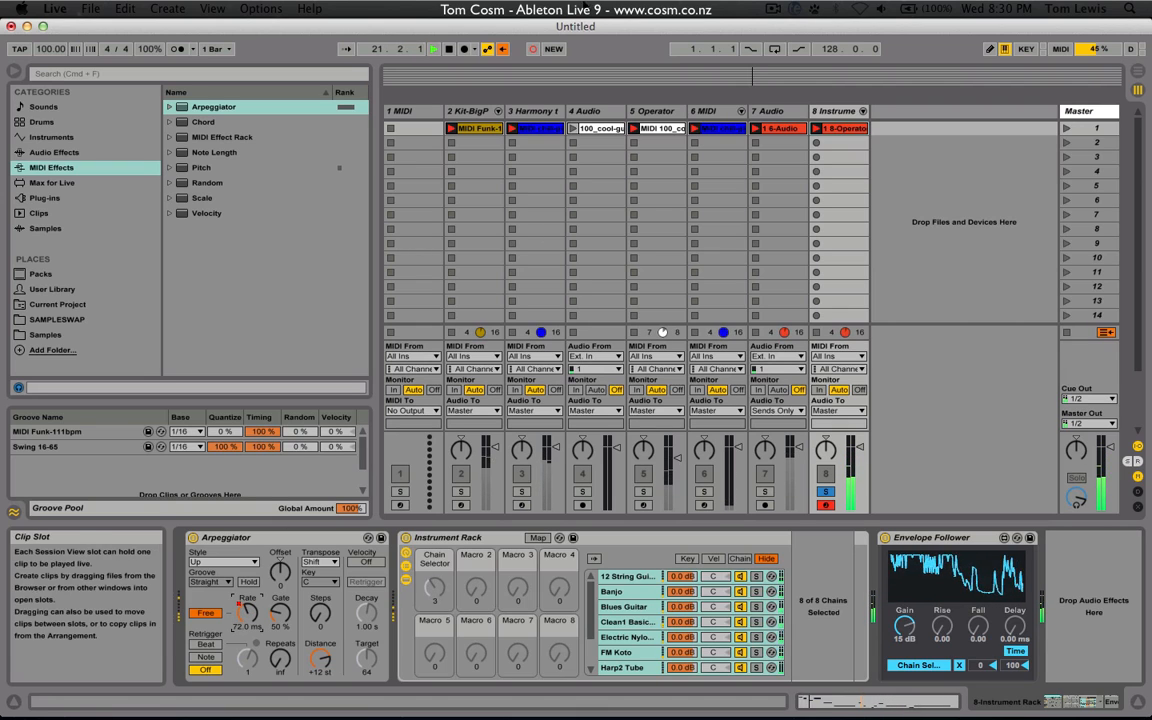
{"action": "left_click", "coordinate": [533, 49]}
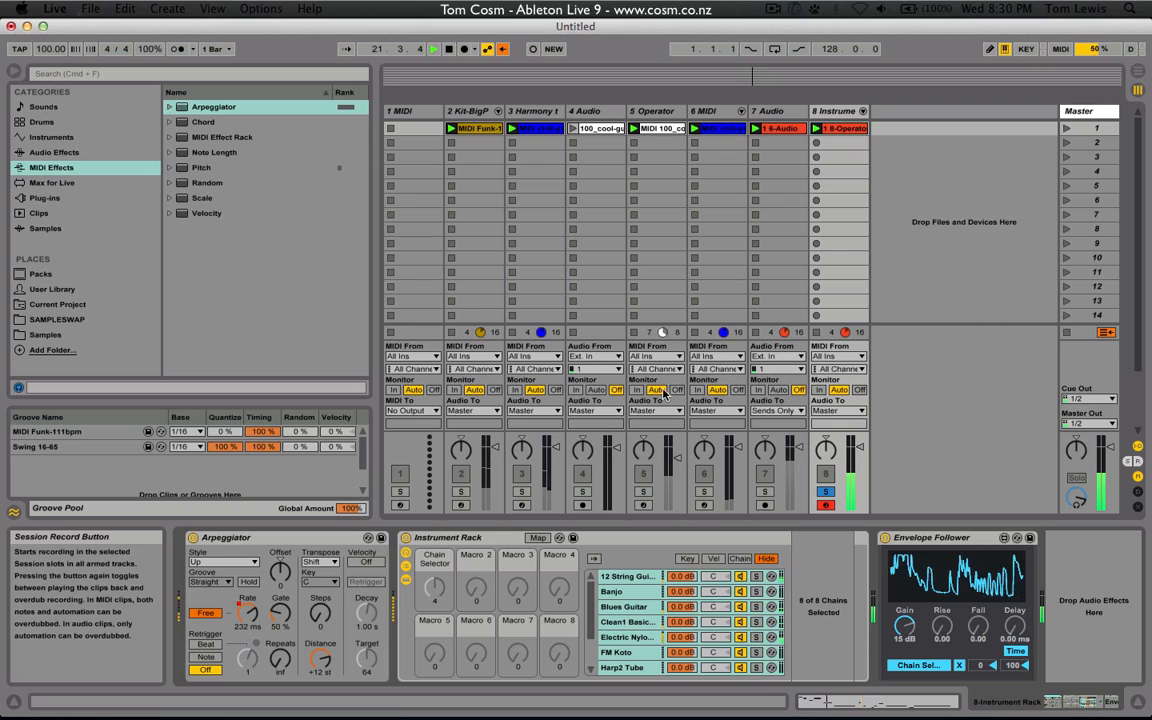
{"action": "left_click", "coordinate": [461, 491]}
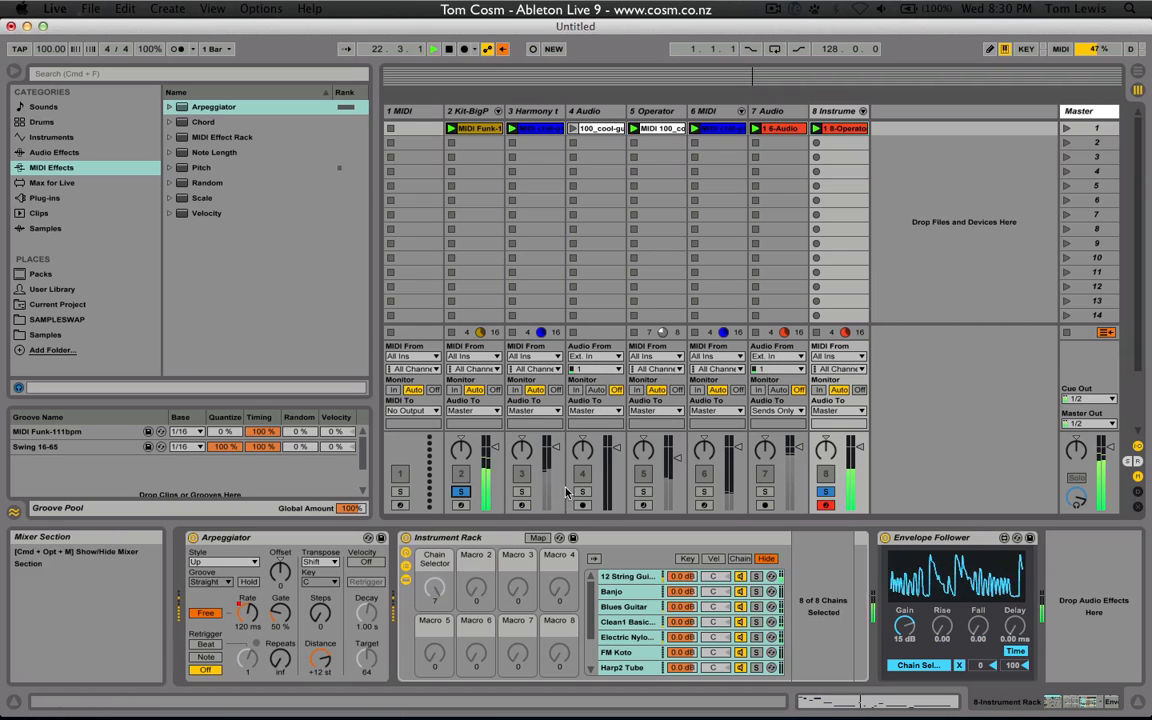
{"action": "left_click", "coordinate": [643, 491]}
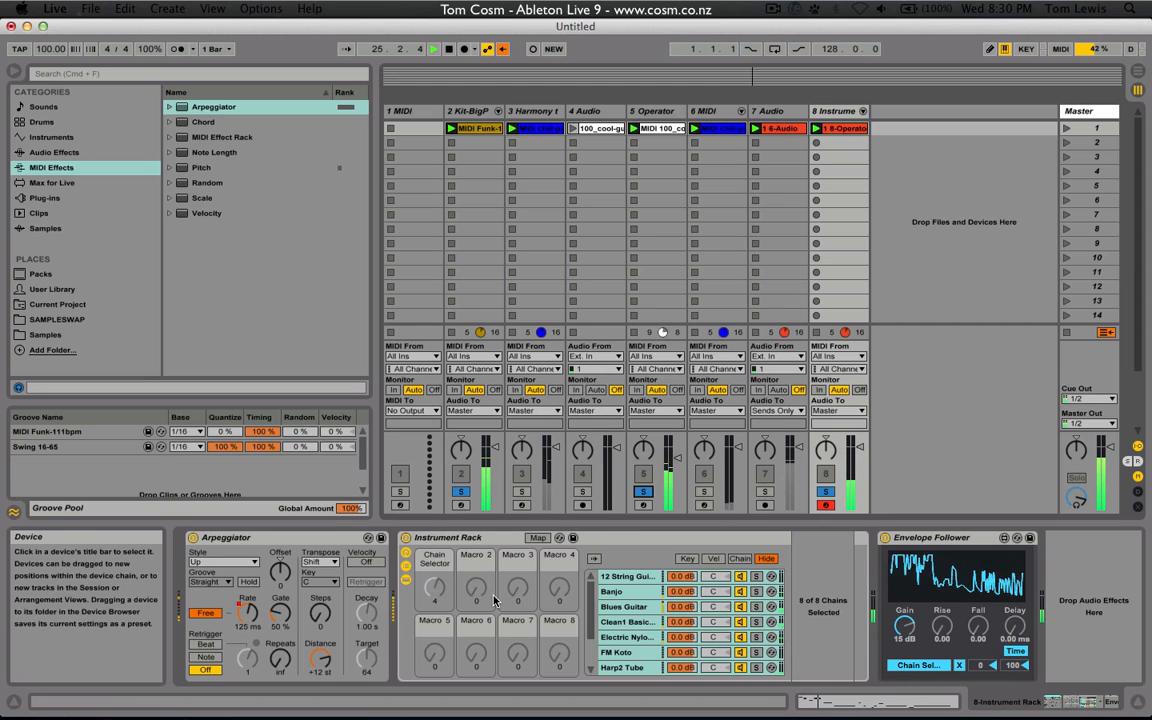
Group the Arpeggiator, Instrument Rack and Envelope Follower into an outer Instrument Rack
{"action": "right_click", "coordinate": [955, 538]}
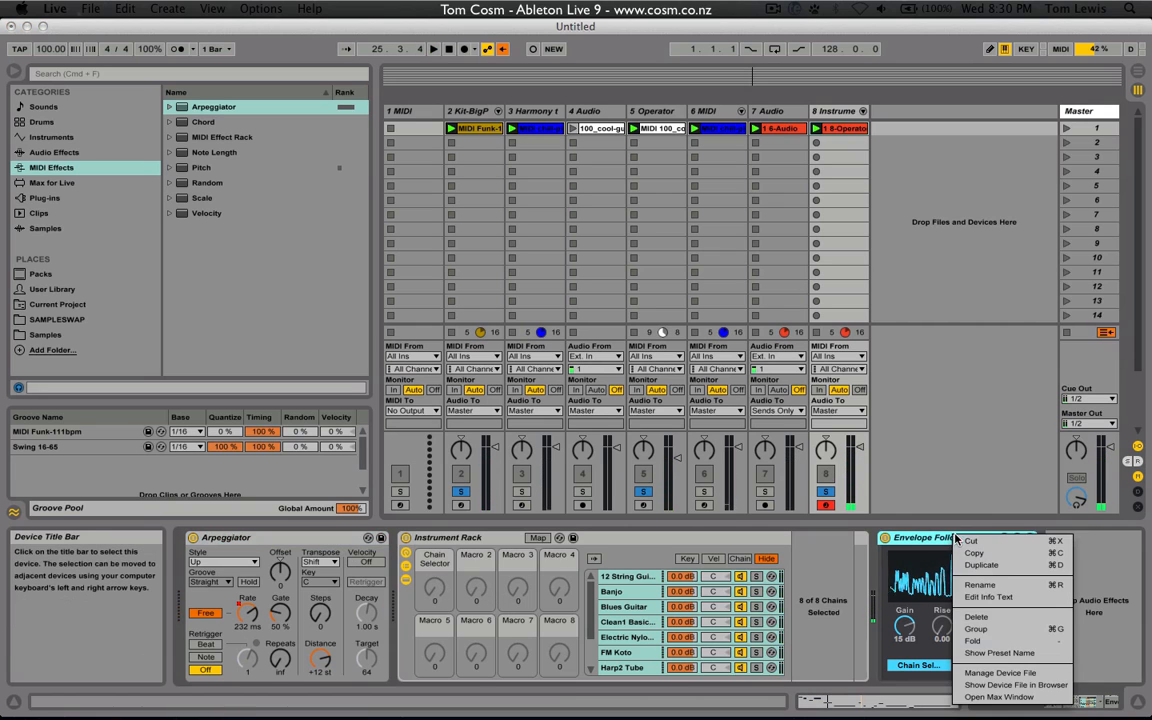
{"action": "left_click", "coordinate": [1083, 572]}
{"action": "left_click", "coordinate": [1058, 574]}
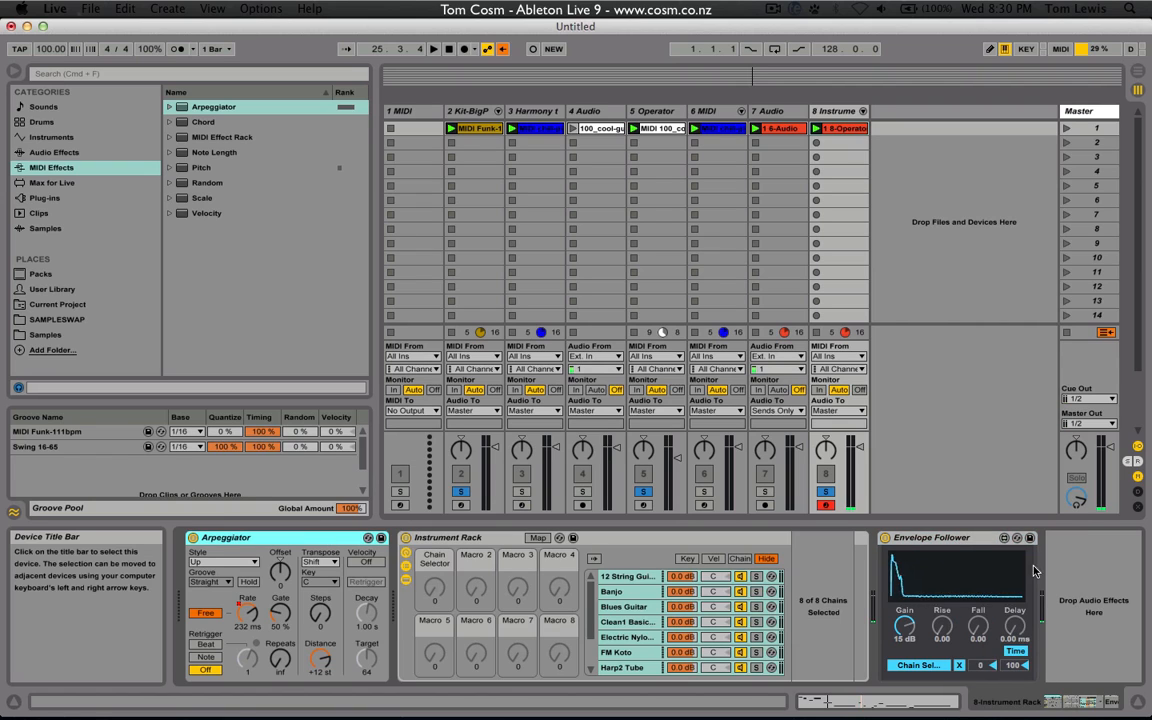
{"action": "left_click", "coordinate": [940, 538], "text": "shift"}
{"action": "right_click", "coordinate": [944, 540]}
{"action": "left_click", "coordinate": [974, 587]}
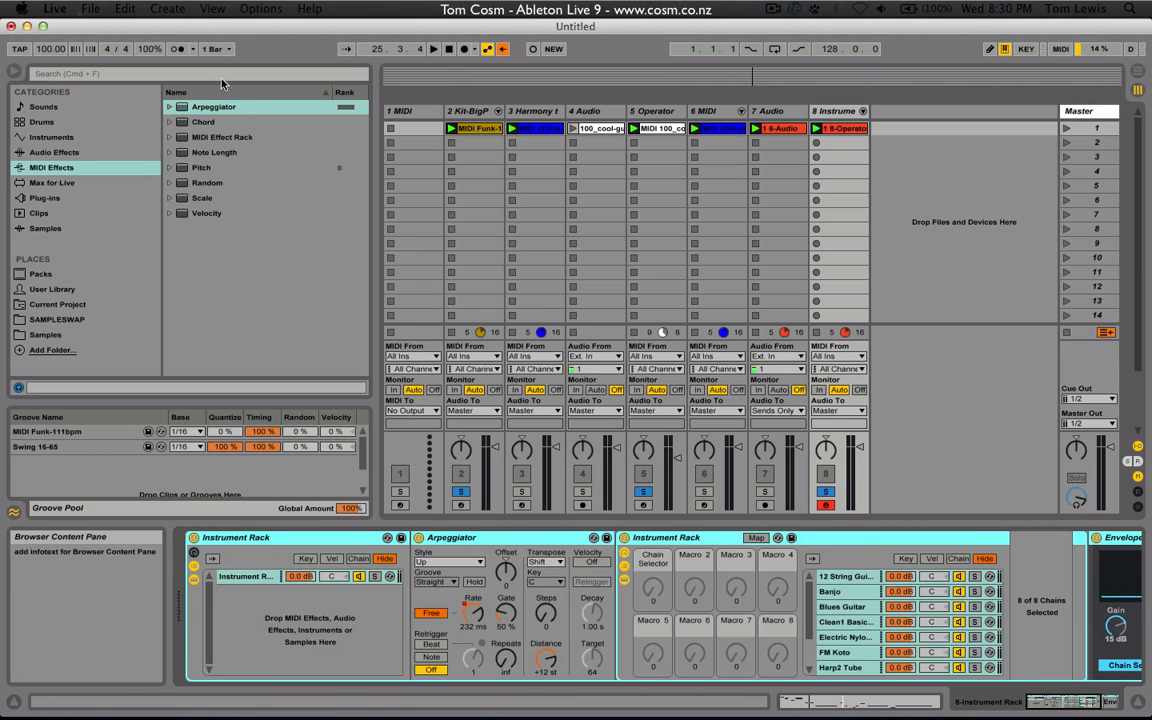
Preview the sound presets from Kototar to Nylon Concerto Guitar and add Nylon Concerto Guitar as a second chain in the outer rack
{"action": "left_click", "coordinate": [52, 137]}
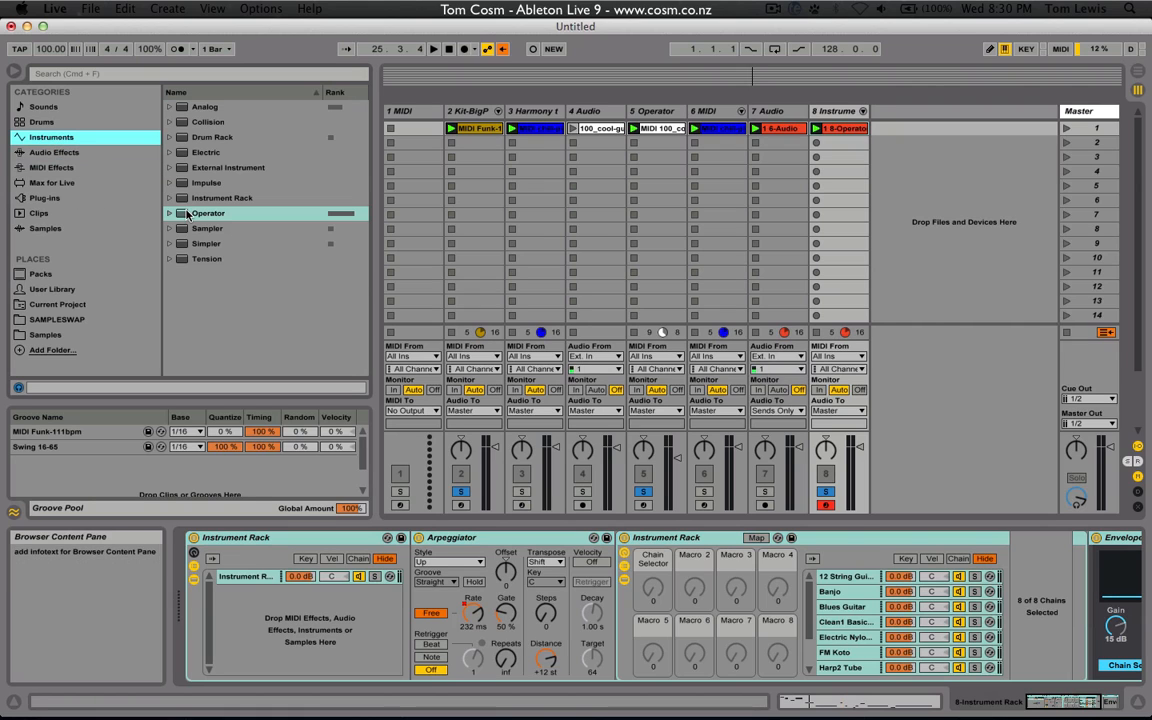
{"action": "left_click", "coordinate": [42, 107]}
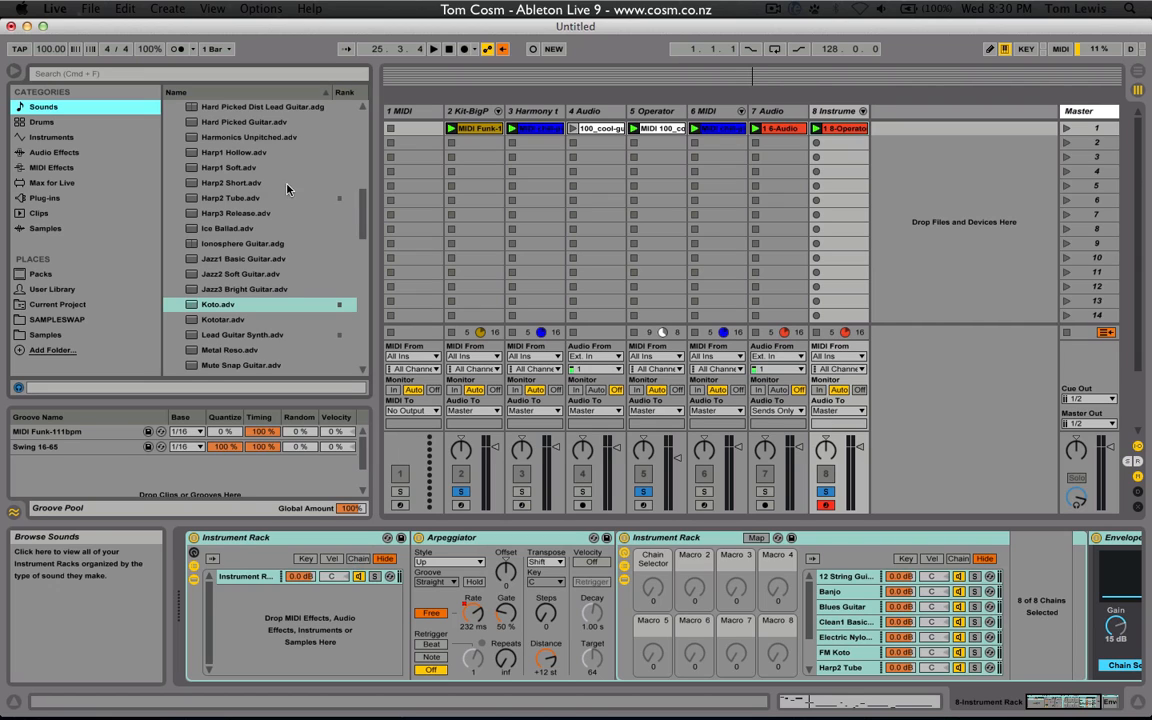
{"action": "key", "text": "Down"}
{"action": "key", "text": "Down"}
{"action": "key", "text": "Down"}
{"action": "key", "text": "Down"}
{"action": "key", "text": "Down"}
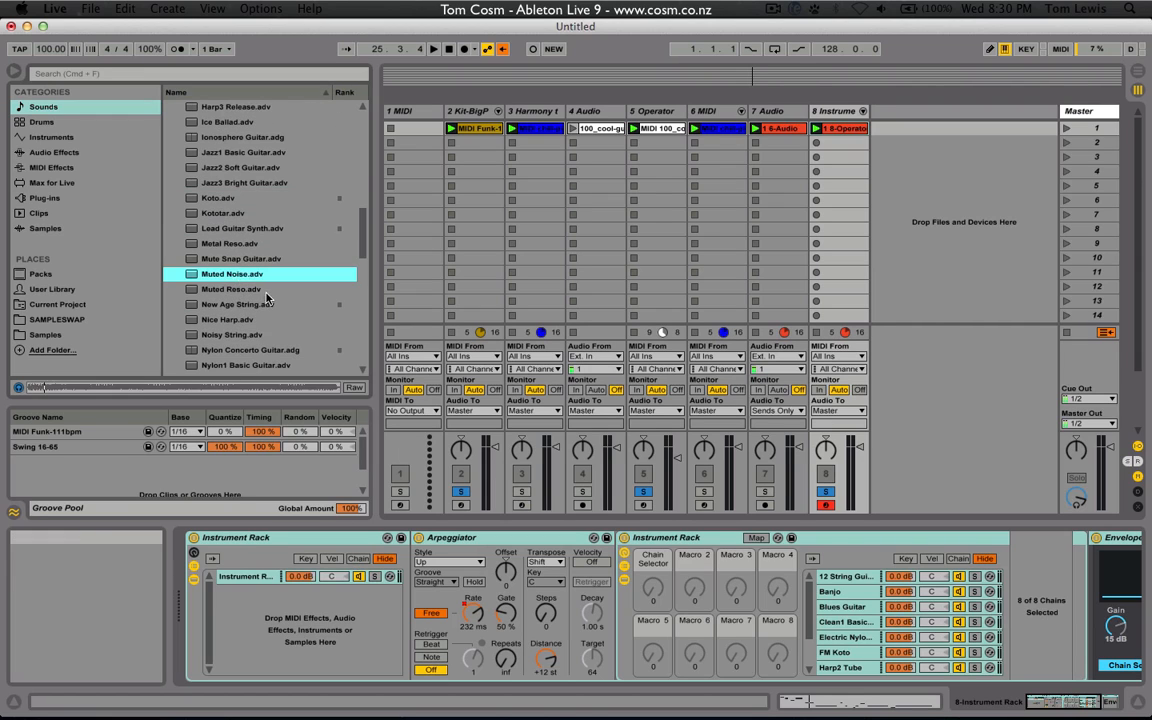
{"action": "key", "text": "Down"}
{"action": "key", "text": "Down"}
{"action": "key", "text": "Down"}
{"action": "key", "text": "Down"}
{"action": "key", "text": "Down"}
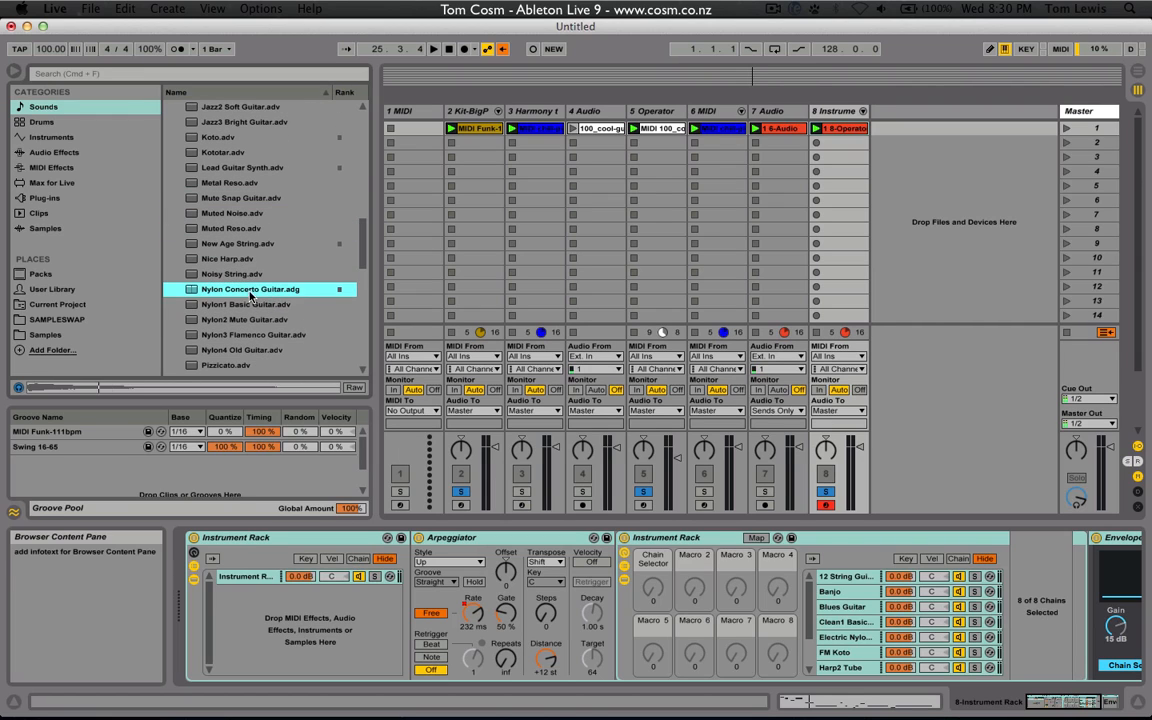
{"action": "left_click_drag", "start_coordinate": [250, 290], "coordinate": [262, 625]}
{"action": "left_click_drag", "start_coordinate": [321, 593], "coordinate": [318, 594]}
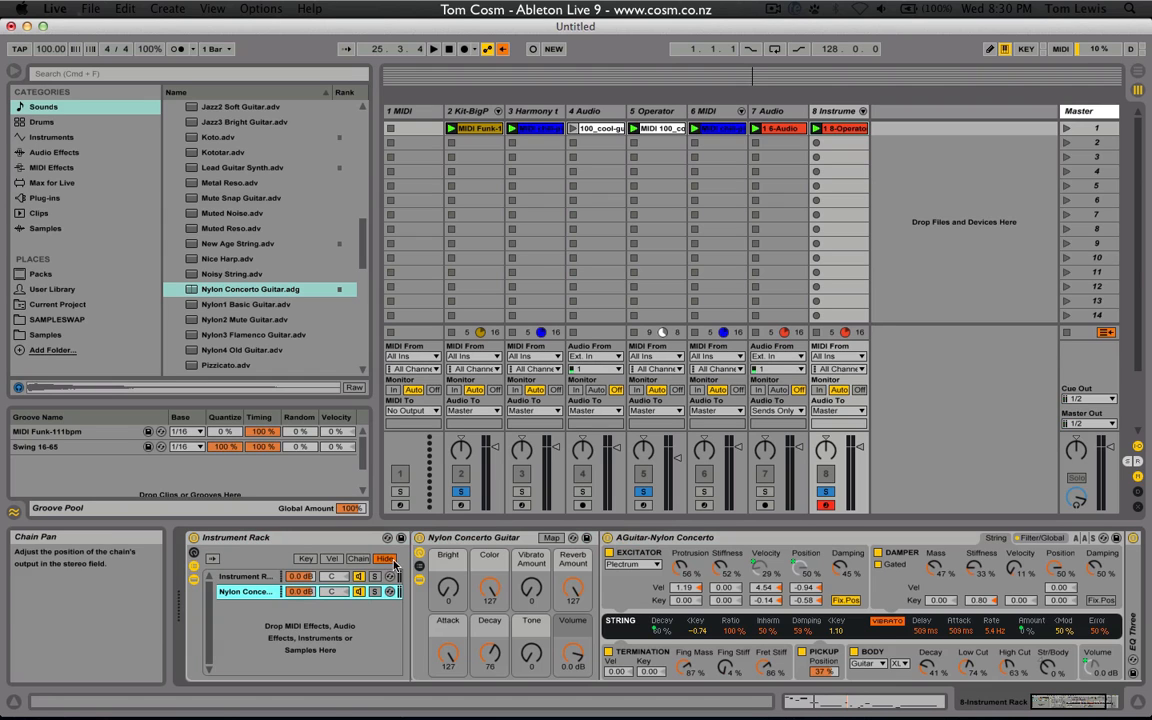
Solo the Nylon Concerto Guitar chain during playback, set its volume to 6.0 dB, and unsolo it
{"action": "key", "text": "space"}
{"action": "left_click", "coordinate": [373, 594]}
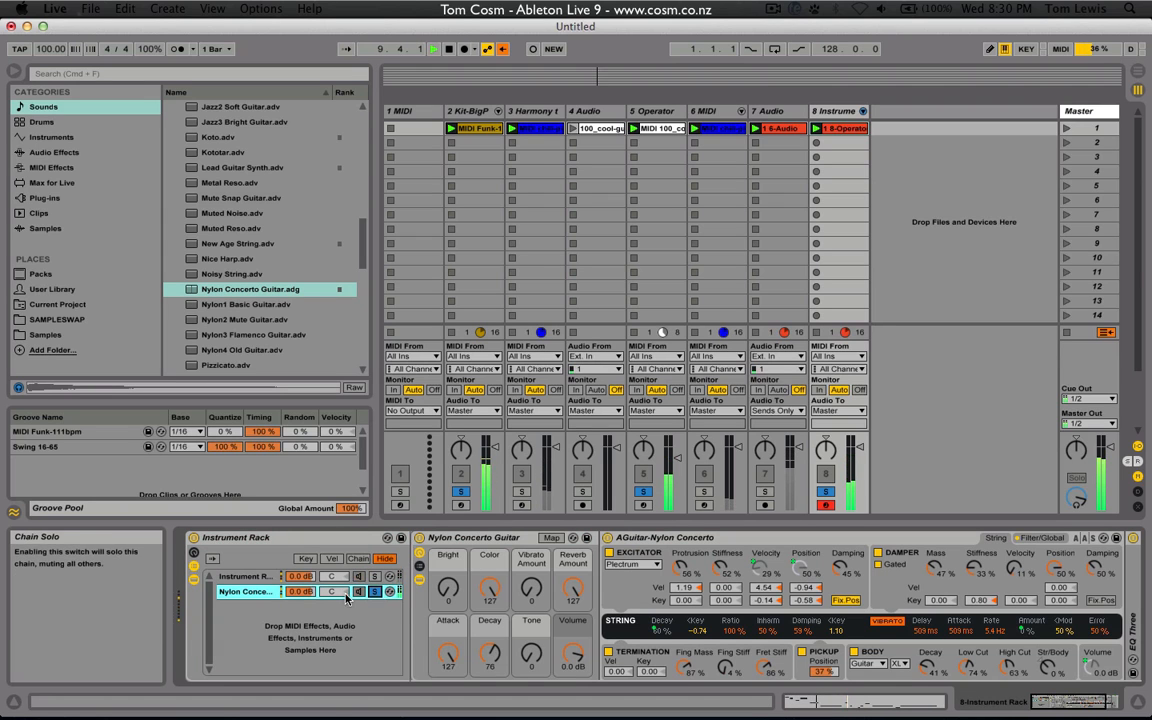
{"action": "left_click_drag", "start_coordinate": [306, 592], "coordinate": [306, 562]}
{"action": "left_click", "coordinate": [375, 592]}
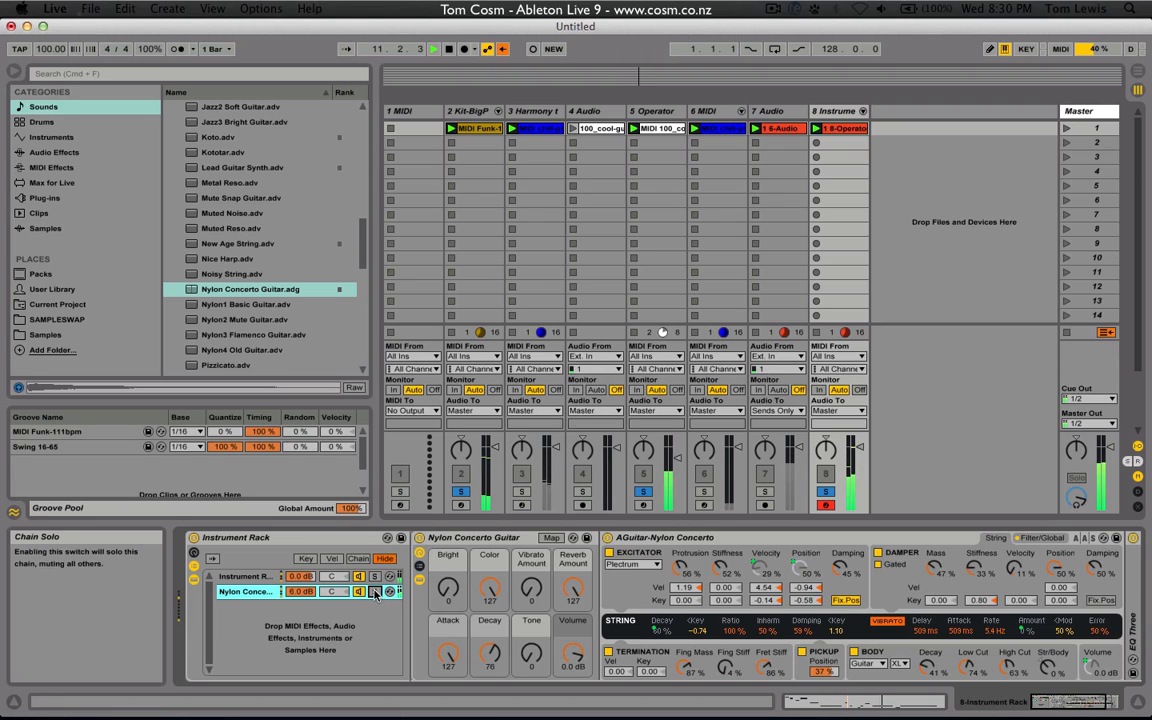
Add a Chorus after the Envelope Follower in the first chain of track 8's outer Instrument Rack
{"action": "left_click", "coordinate": [245, 577]}
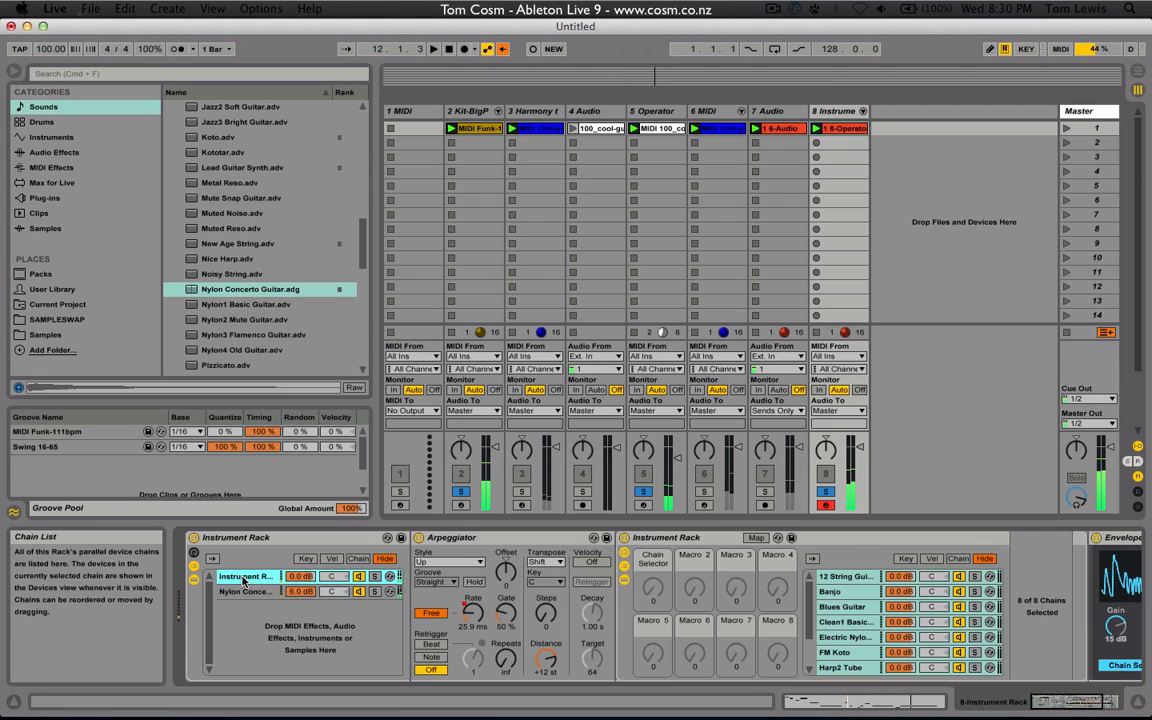
{"action": "left_click", "coordinate": [62, 151]}
{"action": "scroll", "coordinate": [310, 190], "scroll_direction": "up", "scroll_amount": 6}
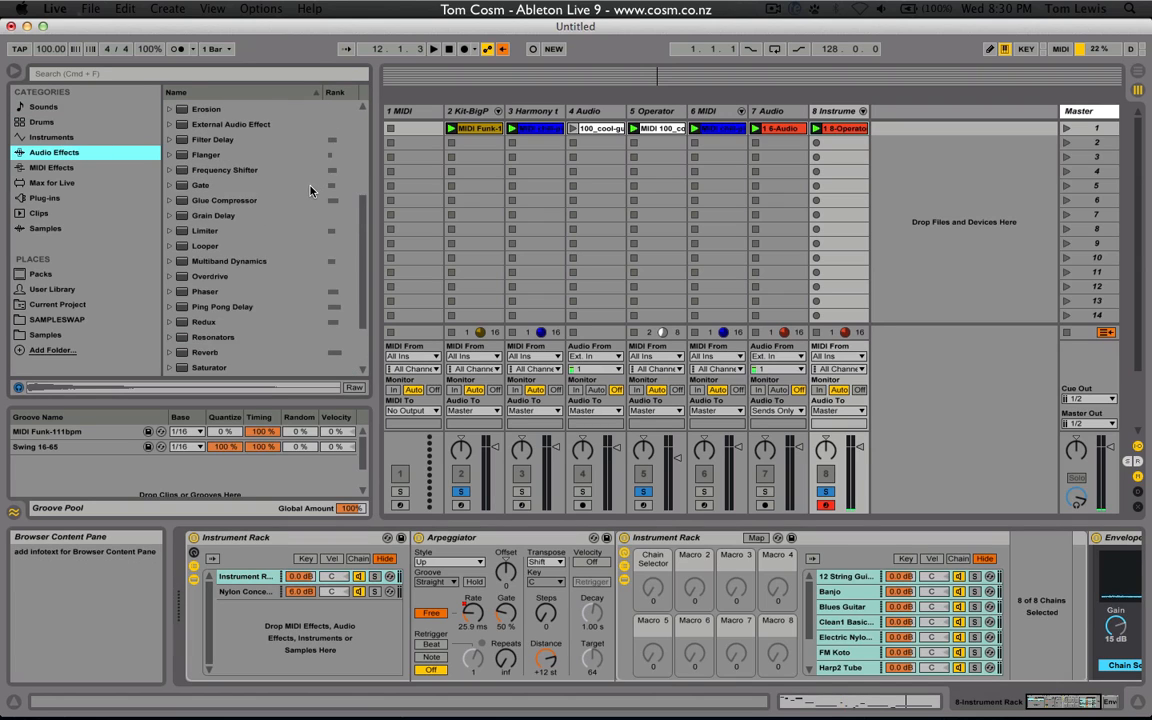
{"action": "scroll", "coordinate": [311, 190], "scroll_direction": "up", "scroll_amount": 3}
{"action": "scroll", "coordinate": [481, 571], "scroll_direction": "right", "scroll_amount": 5}
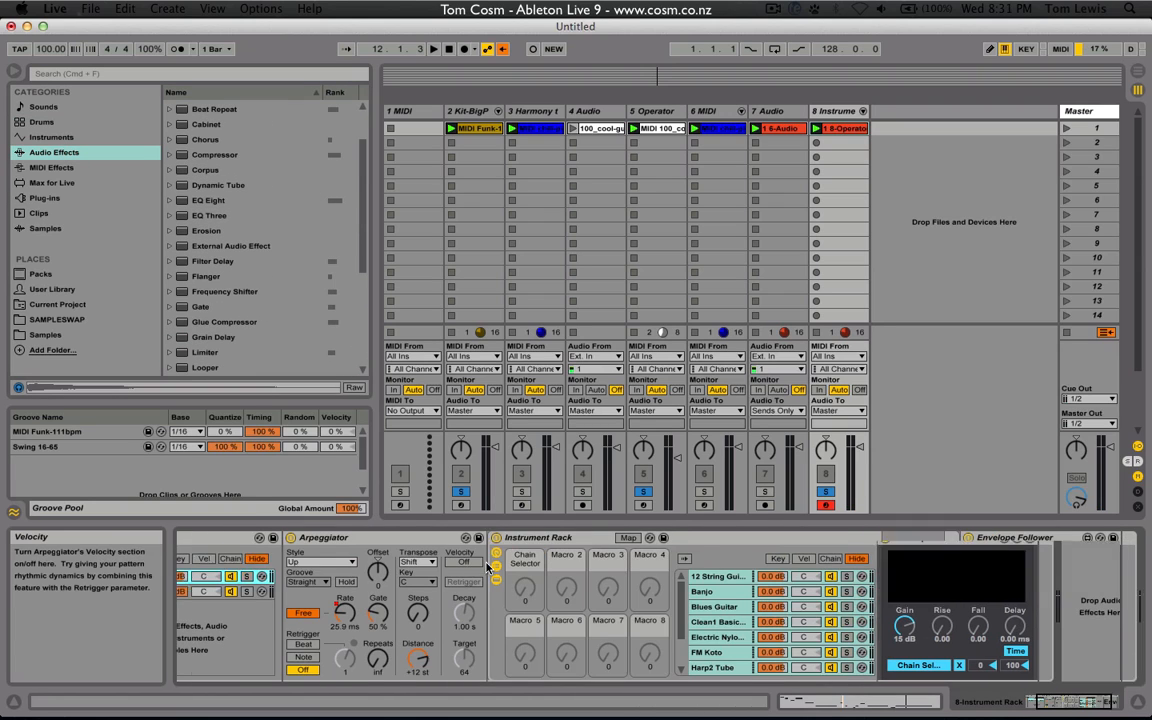
{"action": "left_click_drag", "start_coordinate": [205, 139], "coordinate": [1045, 616]}
Clear the track solos during playback and raise track 8's volume slightly
{"action": "key", "text": "space"}
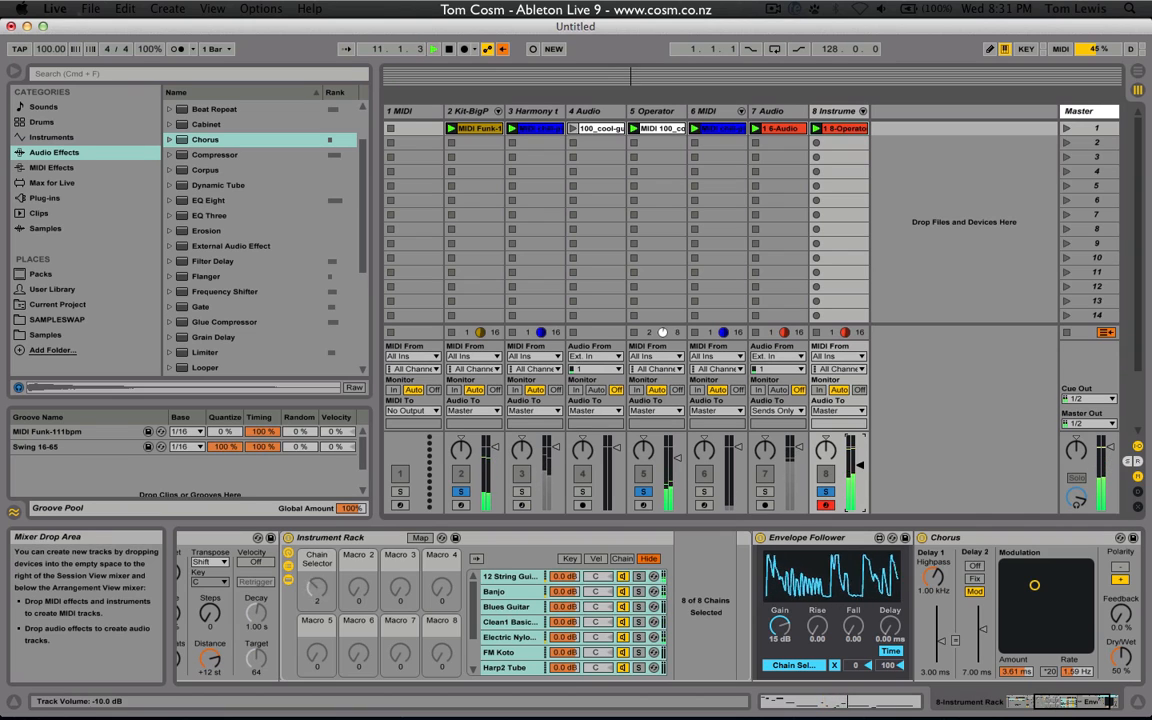
{"action": "left_click", "coordinate": [826, 492]}
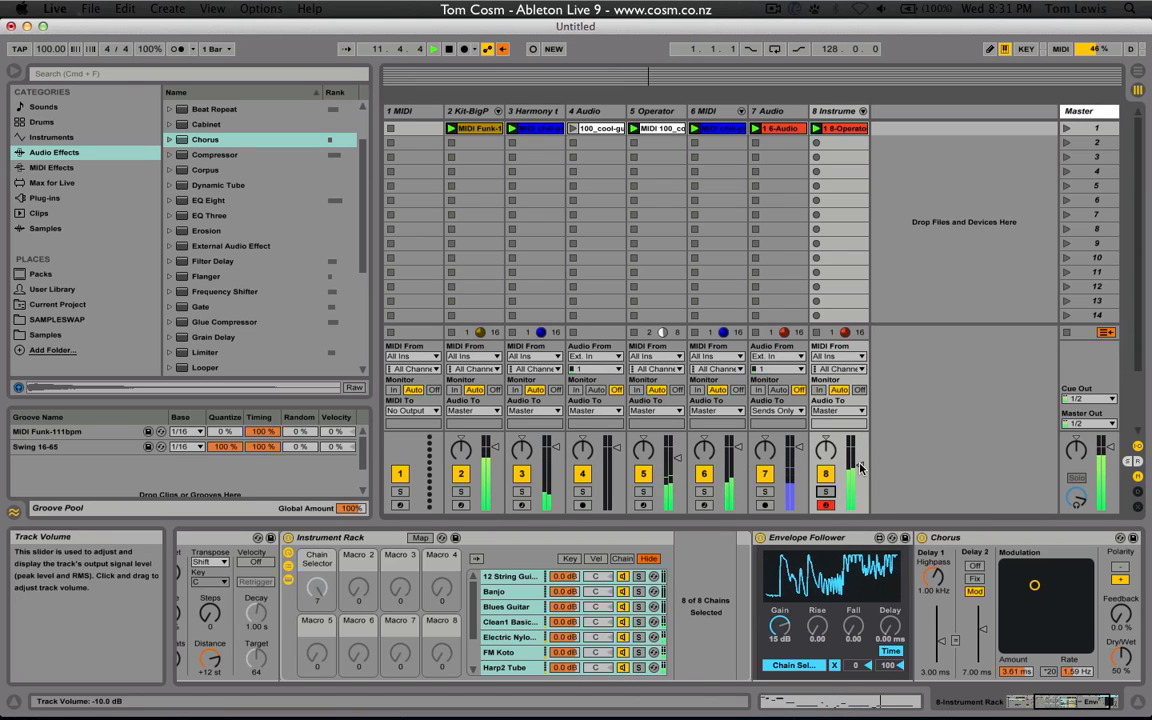
{"action": "left_click_drag", "start_coordinate": [860, 467], "coordinate": [860, 461]}
{"action": "key", "text": "XF86AudioLowerVolume"}
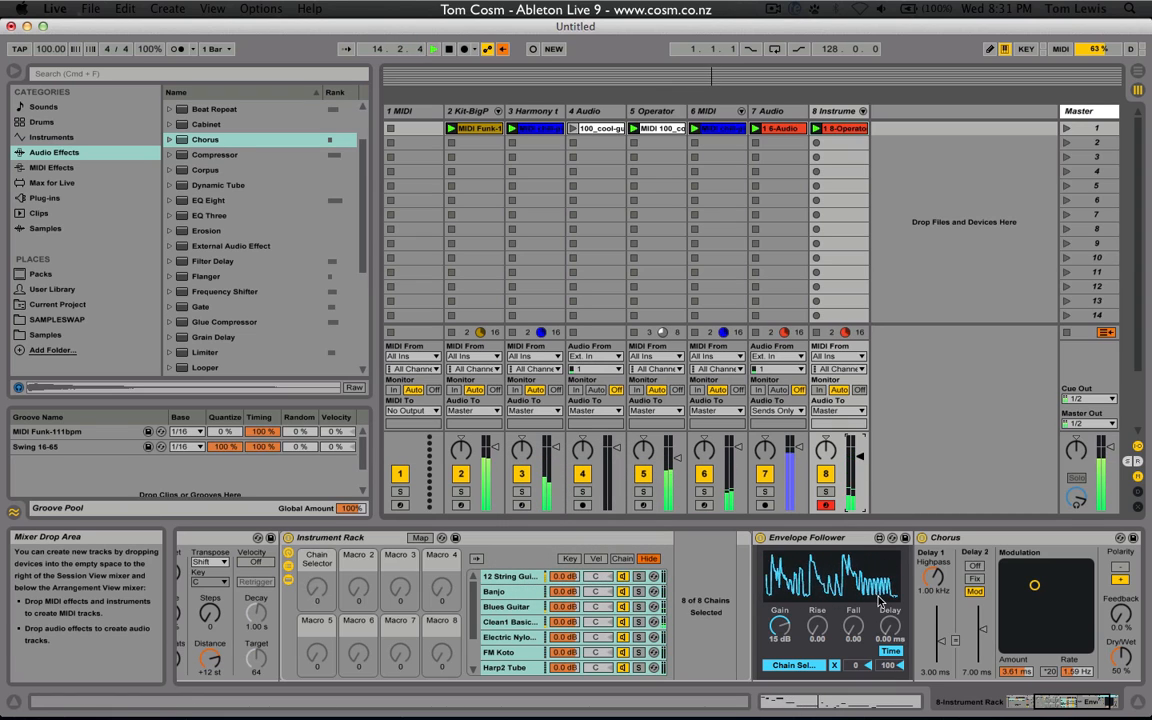
{"action": "scroll", "coordinate": [878, 608], "scroll_direction": "left", "scroll_amount": 10}
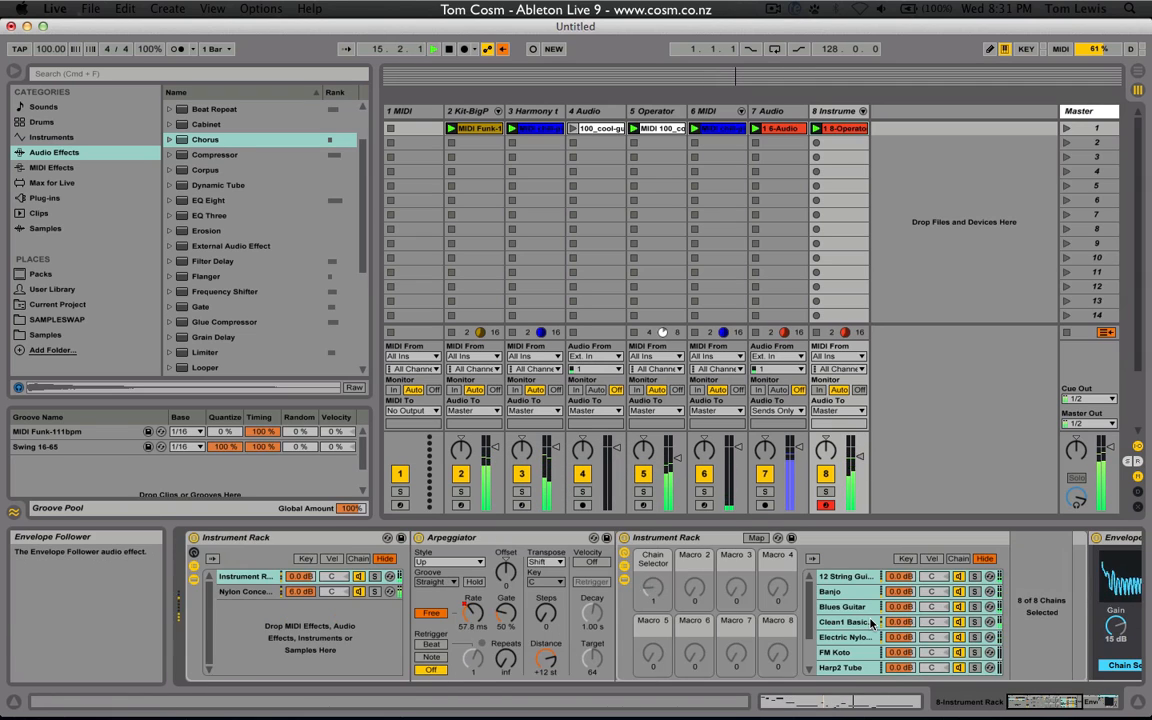
{"action": "scroll", "coordinate": [870, 622], "scroll_direction": "right", "scroll_amount": 3}
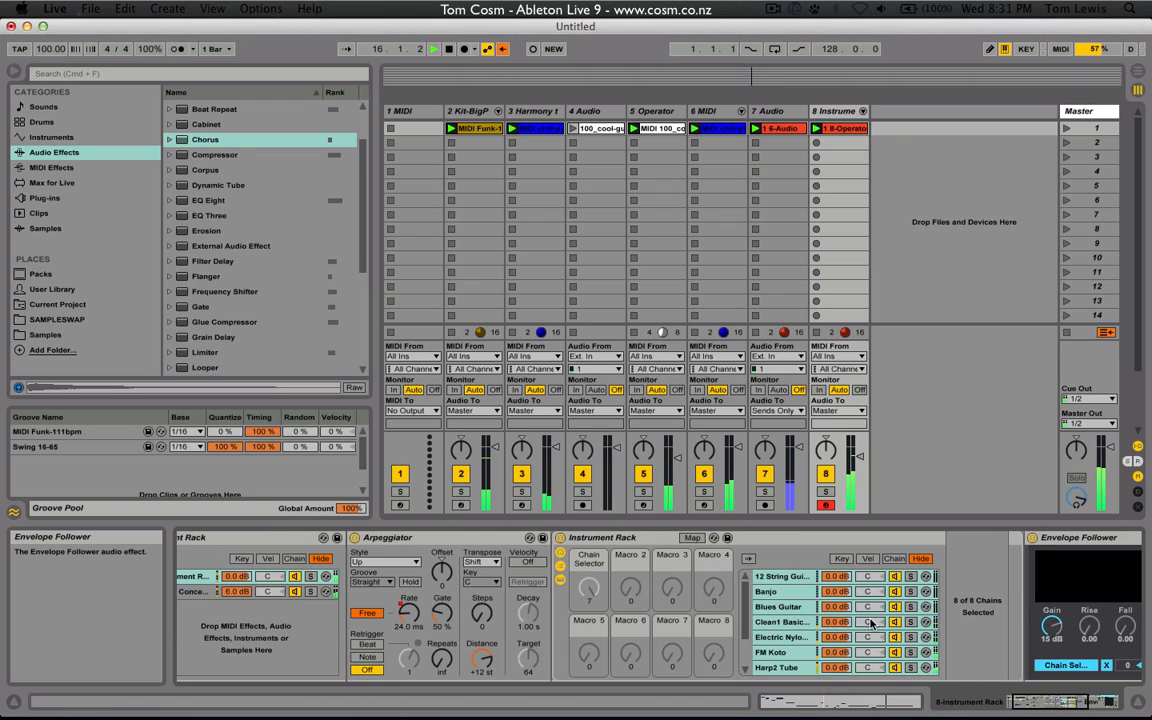
{"action": "scroll", "coordinate": [870, 622], "scroll_direction": "right", "scroll_amount": 1}
{"action": "key", "text": "space"}
Insert a new audio track after track 8 and list the installed Live clips
{"action": "left_click", "coordinate": [843, 113]}
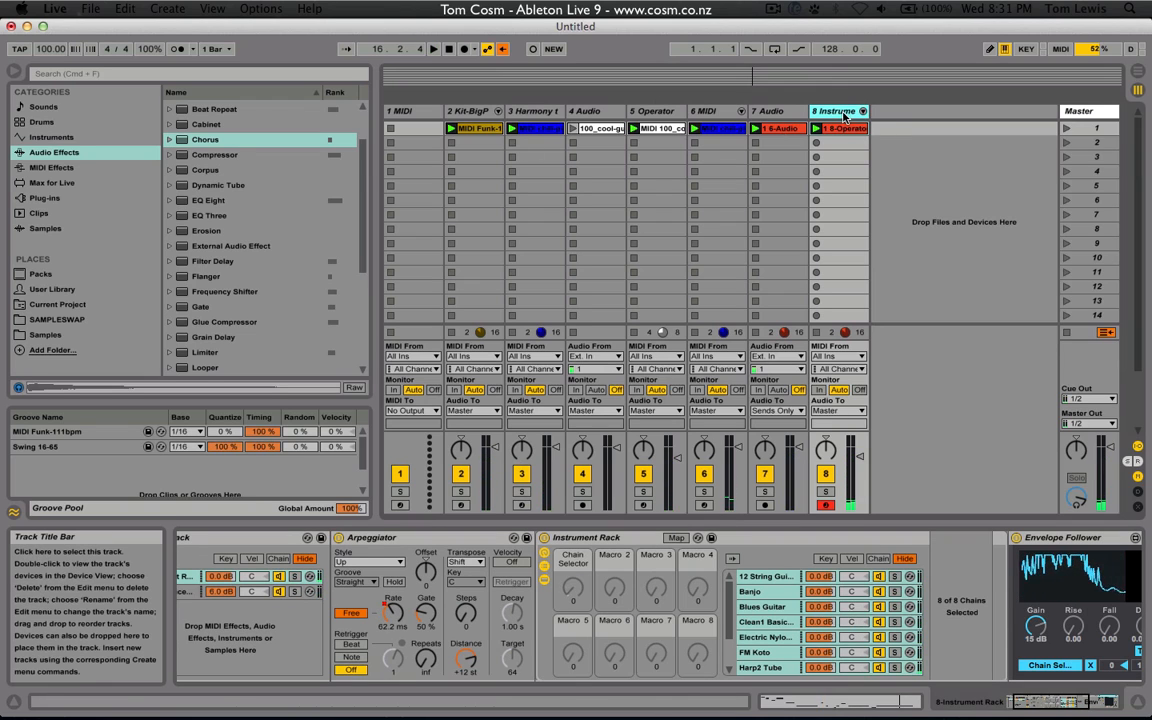
{"action": "key", "text": "super+t"}
{"action": "left_click", "coordinate": [57, 213]}
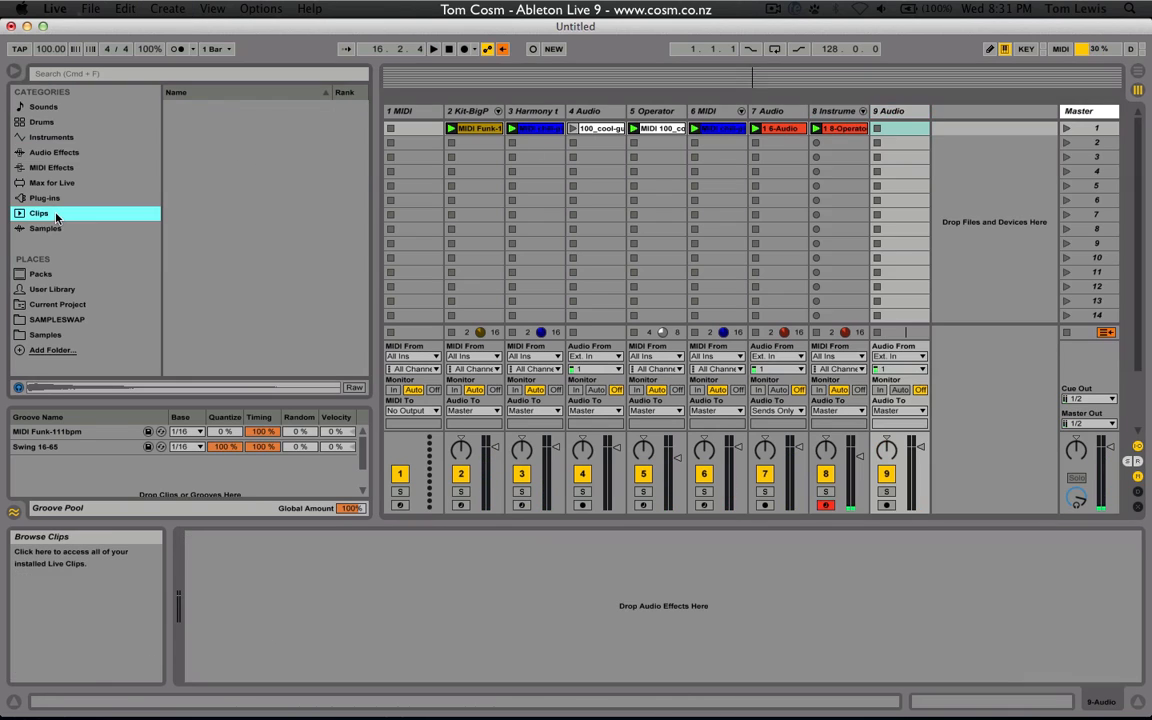
{"action": "left_click", "coordinate": [242, 120]}
{"action": "scroll", "coordinate": [235, 155], "scroll_direction": "up", "scroll_amount": 3}
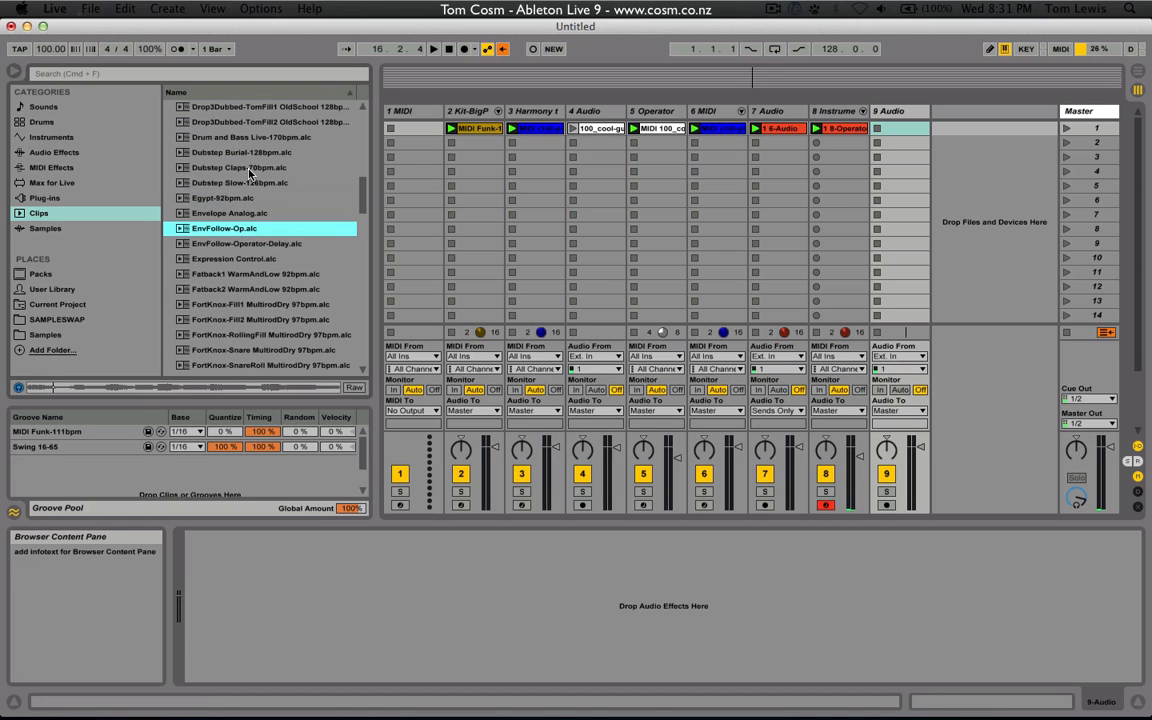
Browse the clip library and preview the clips from Afrobeat-Snare CopStyle 113bpm to Break Booty-90bpm
{"action": "key", "text": "Up"}
{"action": "key", "text": "Up"}
{"action": "key", "text": "Up"}
{"action": "key", "text": "Up"}
{"action": "key", "text": "Up"}
{"action": "key", "text": "Up"}
{"action": "key", "text": "Up"}
{"action": "key", "text": "Up"}
{"action": "key", "text": "Up"}
{"action": "key", "text": "Up"}
{"action": "key", "text": "Up"}
{"action": "key", "text": "Up"}
{"action": "key", "text": "Up"}
{"action": "key", "text": "Up"}
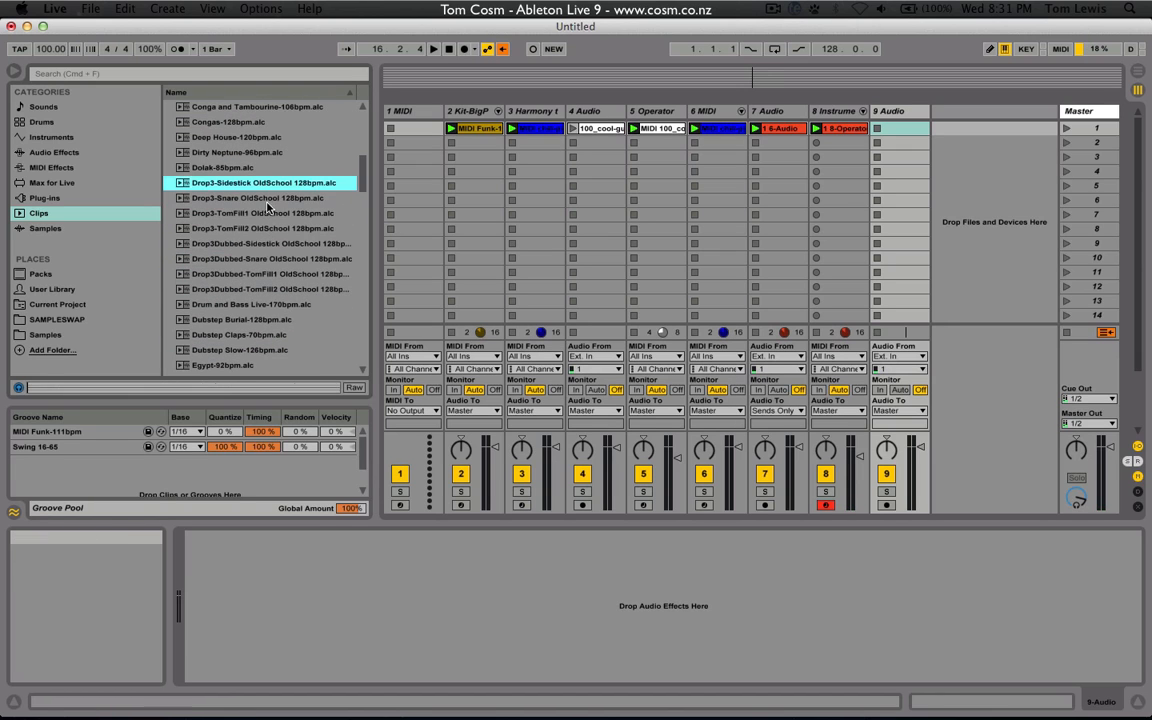
{"action": "scroll", "coordinate": [283, 225], "scroll_direction": "up", "scroll_amount": 9}
{"action": "left_click", "coordinate": [229, 168]}
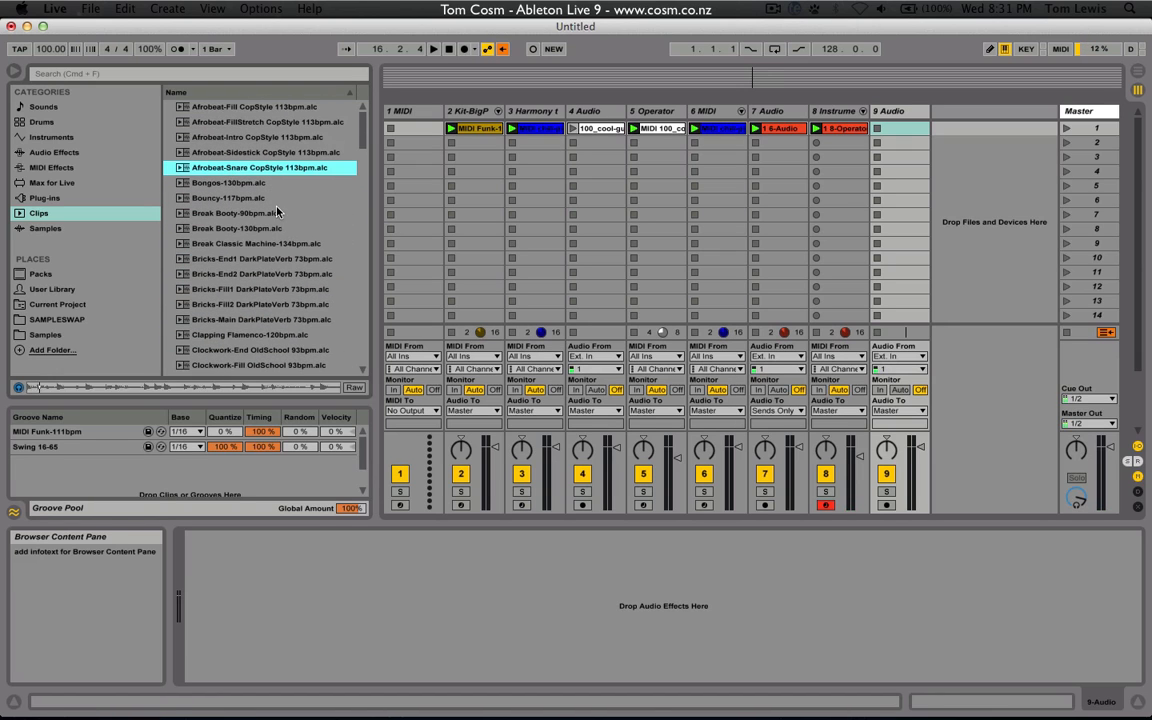
{"action": "key", "text": "Down"}
{"action": "key", "text": "Down"}
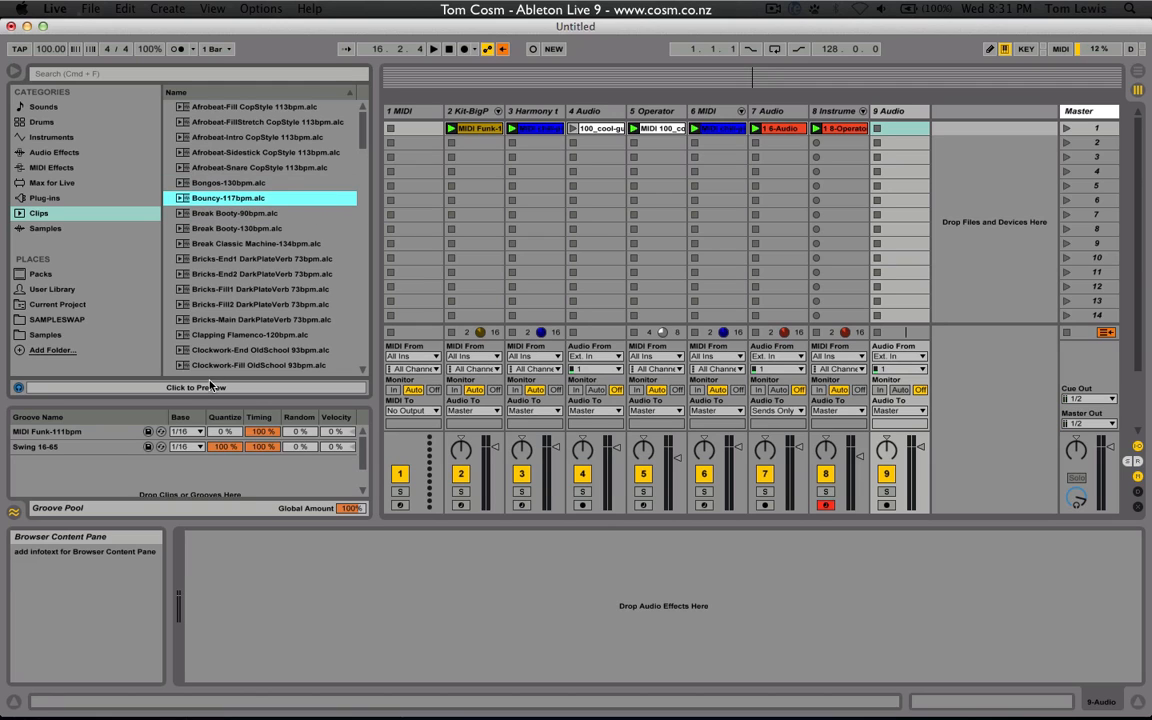
{"action": "key", "text": "Down"}
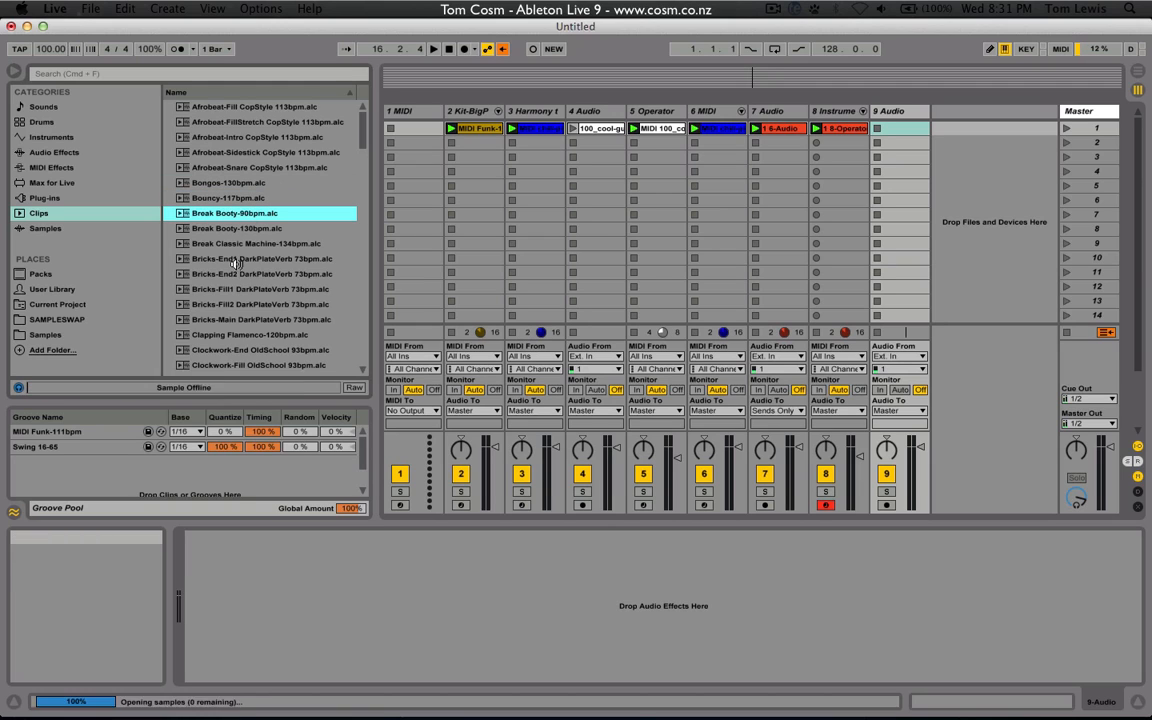
{"action": "key", "text": "Up"}
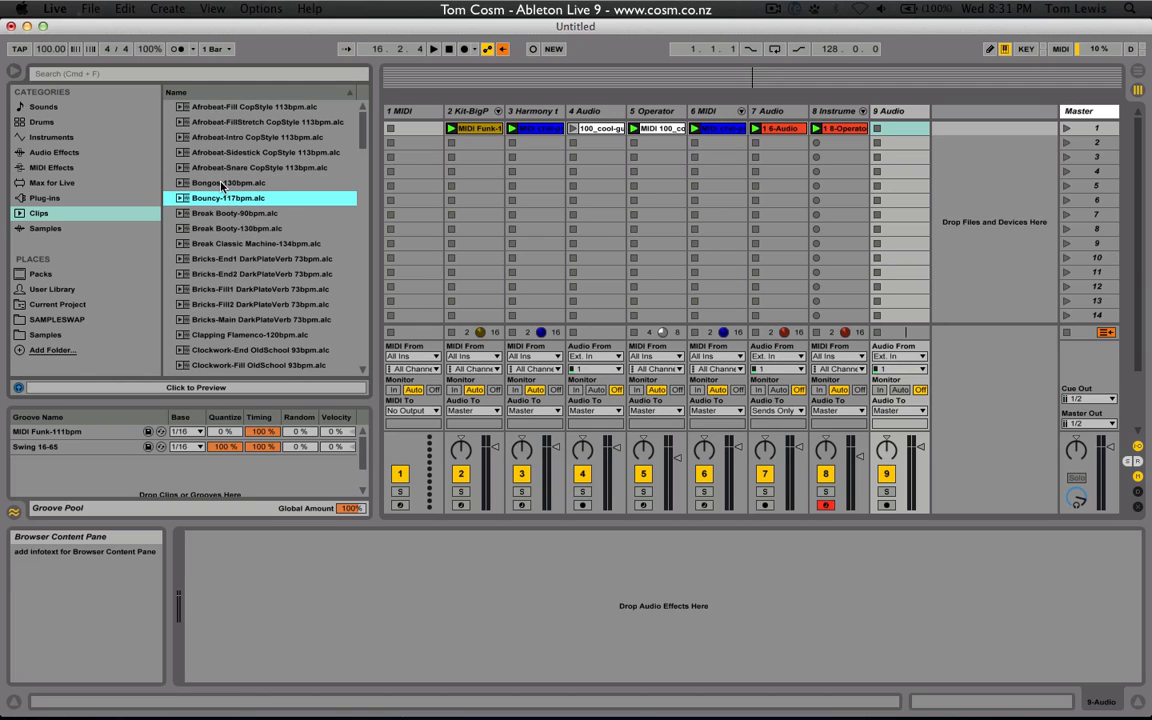
Load and launch the Bouncy-117bpm clip in the first slot of track 9 and apply the Swing 16-65 groove to it
{"action": "left_click_drag", "start_coordinate": [877, 131], "coordinate": [877, 131]}
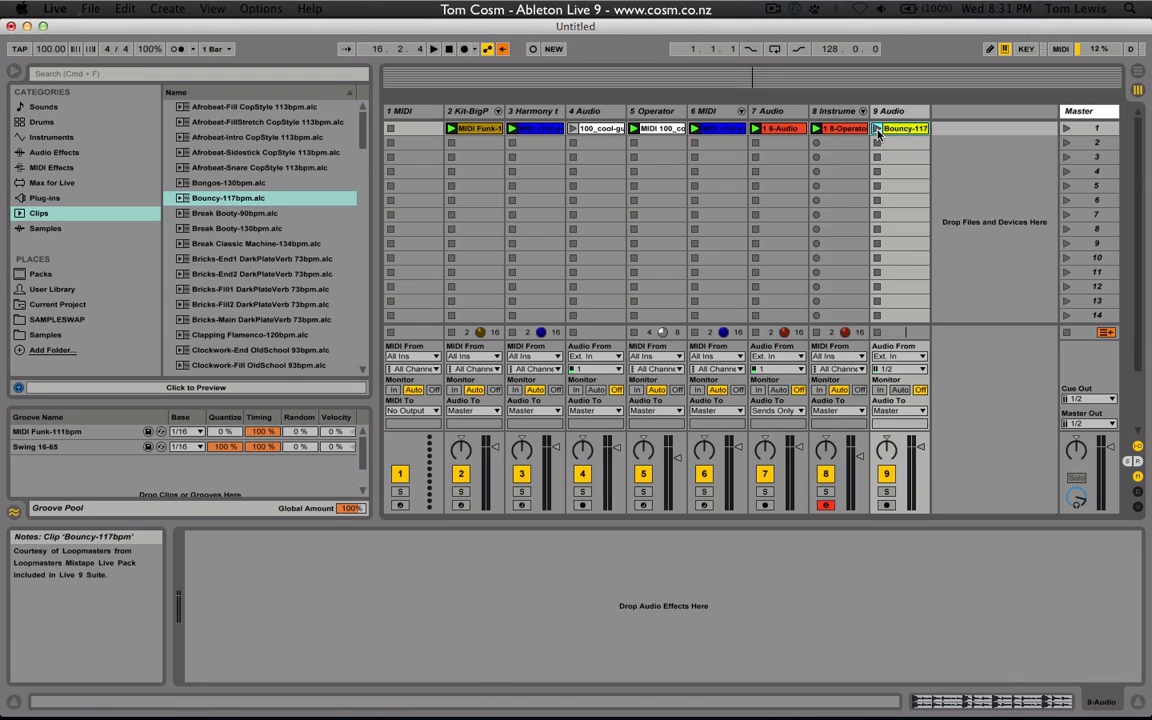
{"action": "left_click", "coordinate": [877, 129]}
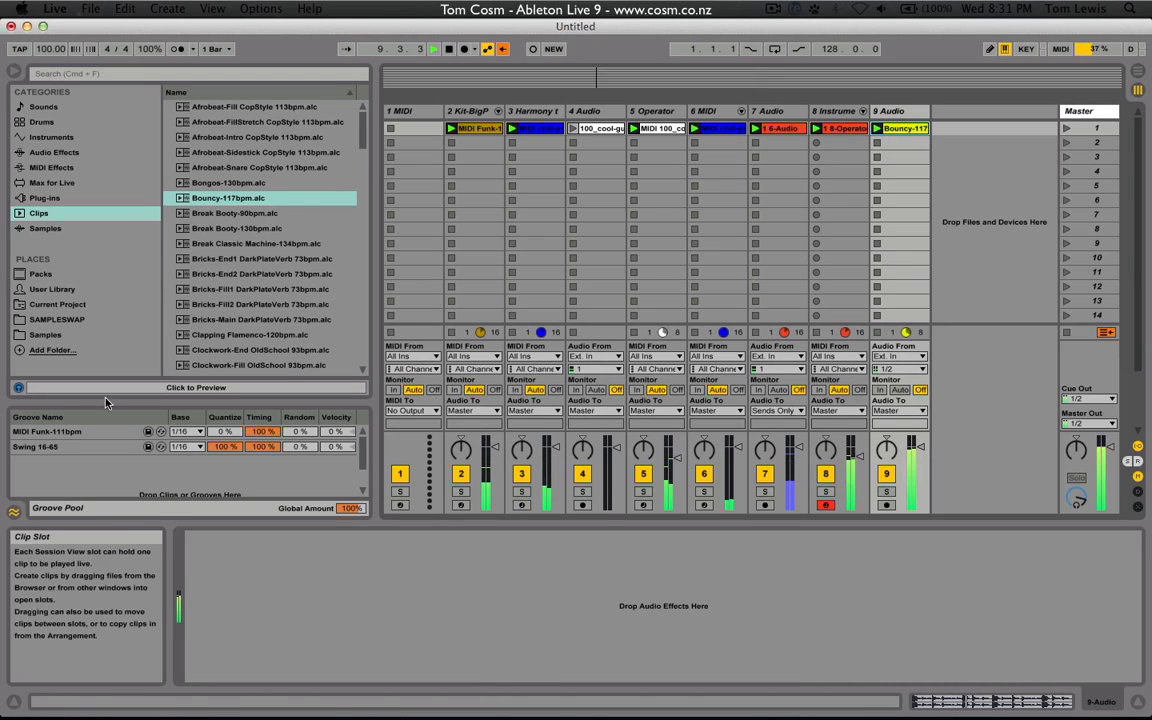
{"action": "left_click_drag", "start_coordinate": [37, 449], "coordinate": [917, 131]}
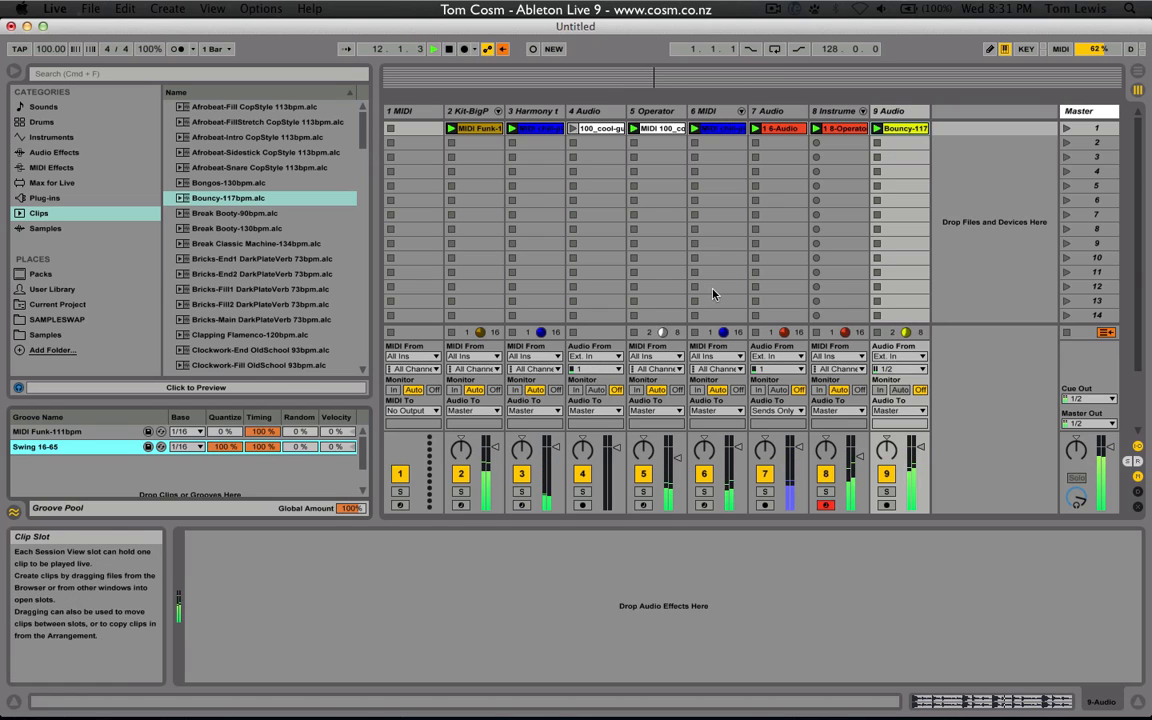
Solo track 5, change band 3 of its EQ Eight to a low-cut filter, and play it back
{"action": "left_click", "coordinate": [670, 121]}
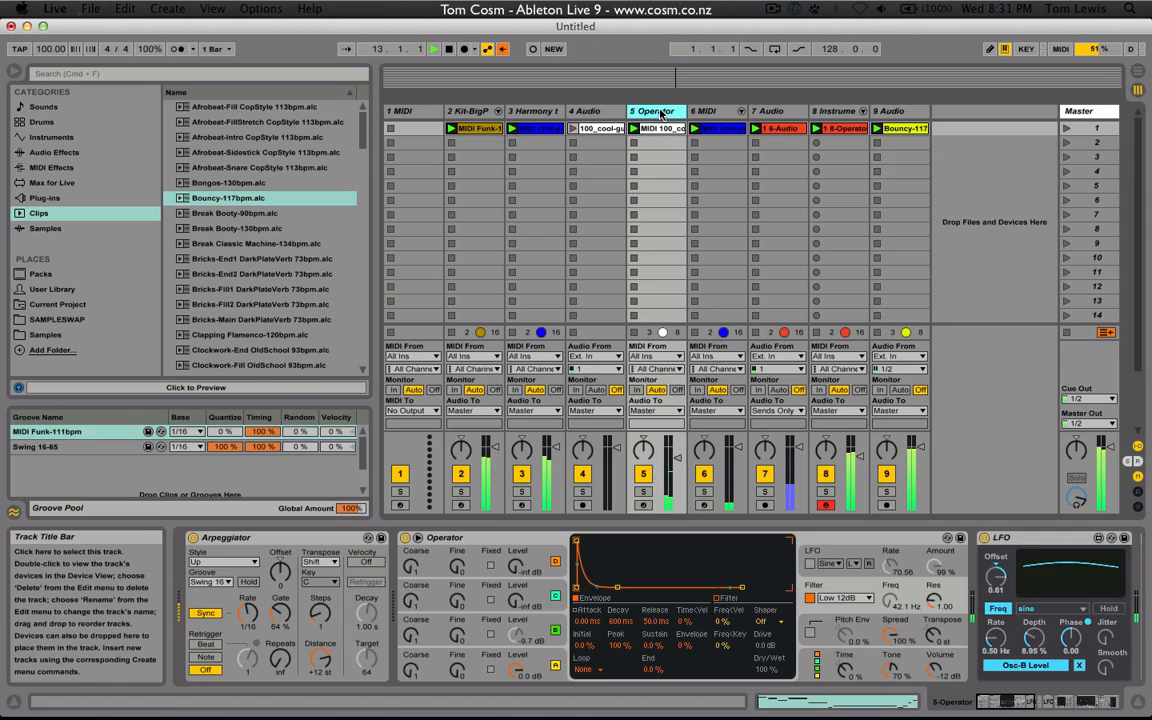
{"action": "left_click", "coordinate": [643, 494]}
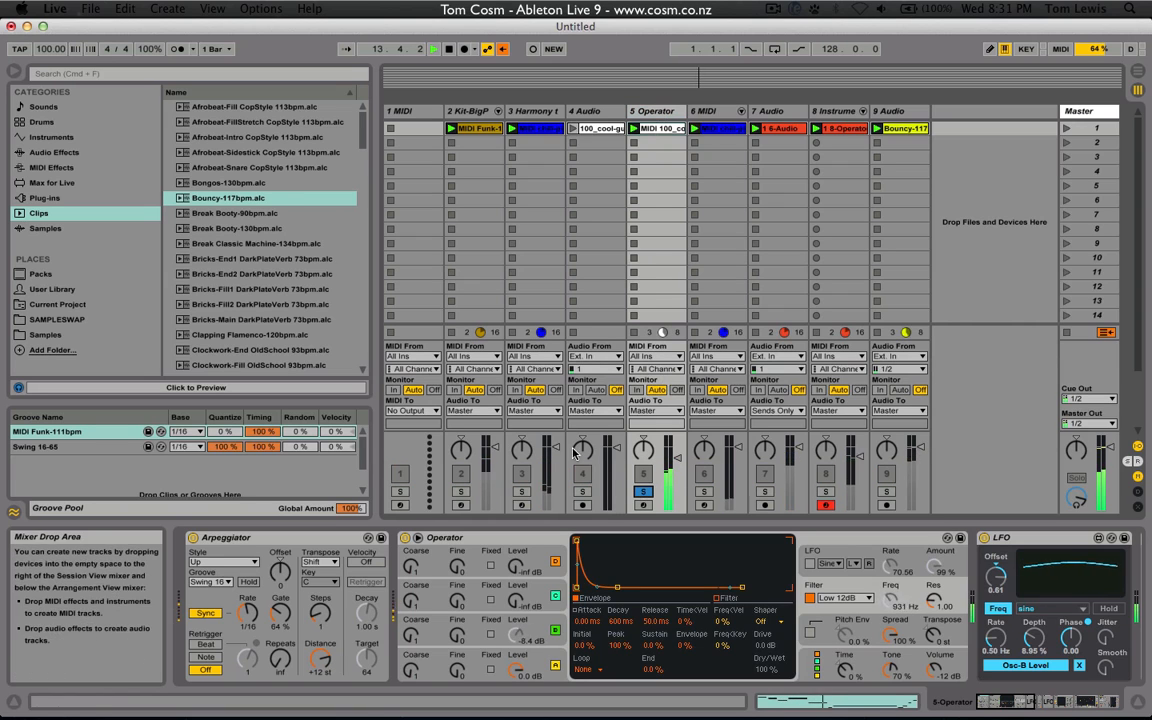
{"action": "scroll", "coordinate": [612, 617], "scroll_direction": "right", "scroll_amount": 3}
{"action": "scroll", "coordinate": [612, 617], "scroll_direction": "right", "scroll_amount": 10}
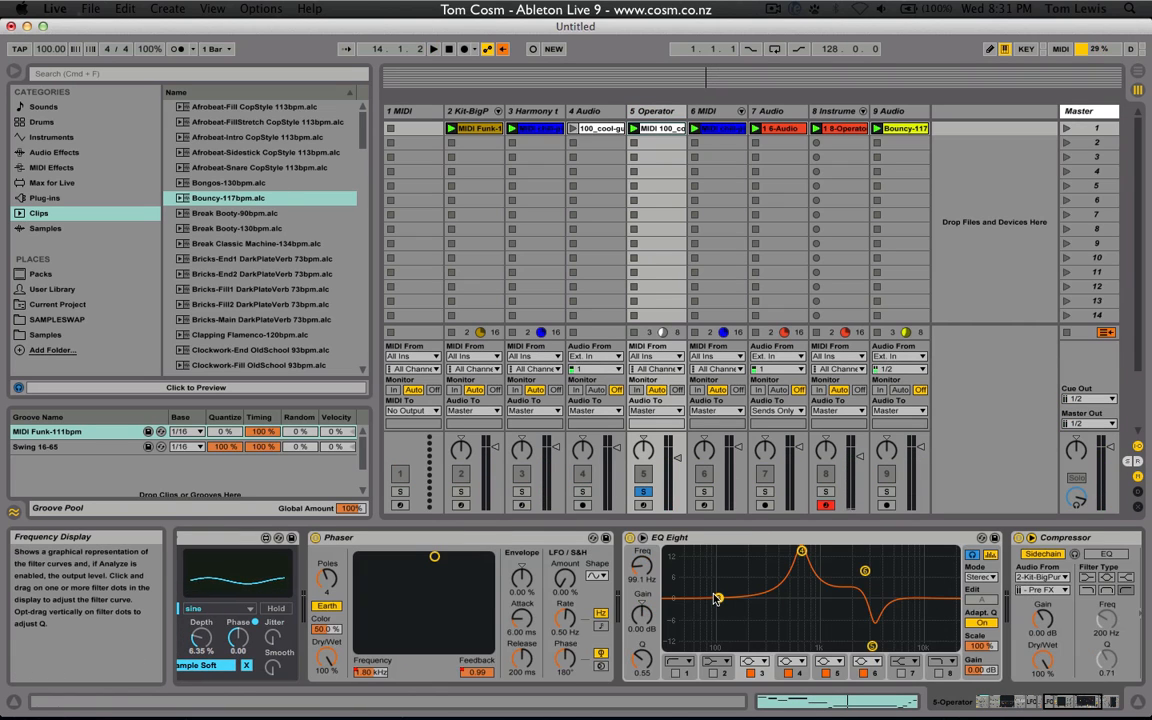
{"action": "left_click", "coordinate": [750, 661]}
{"action": "left_click", "coordinate": [755, 569]}
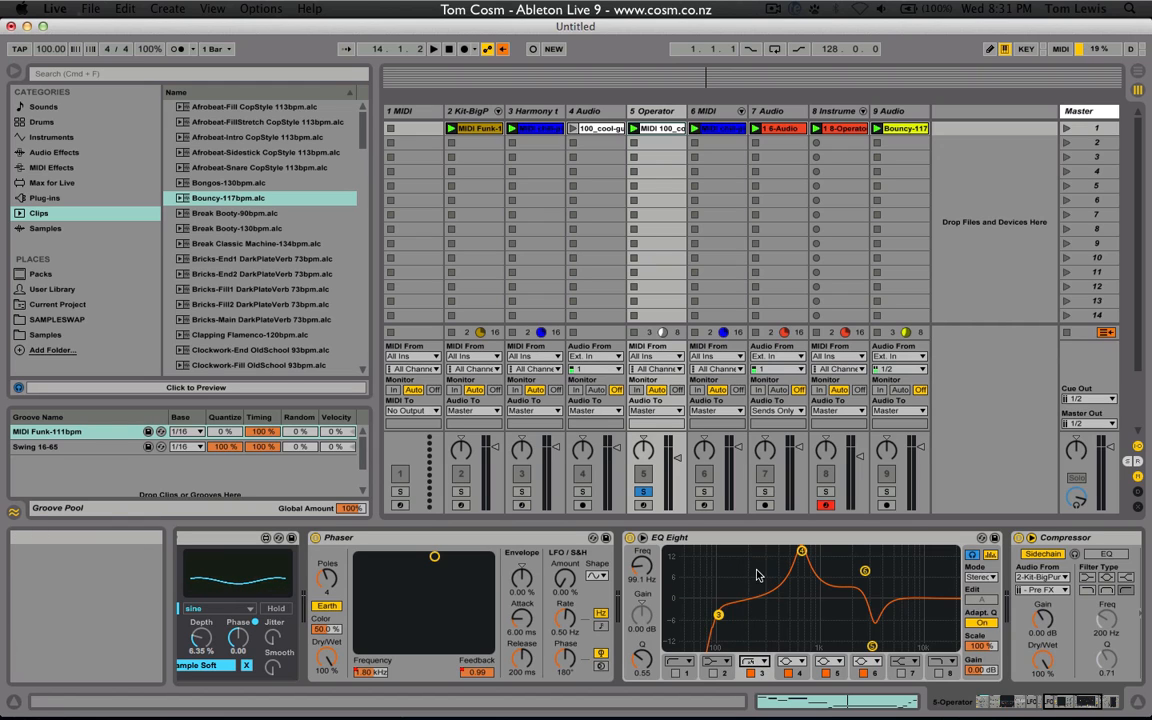
{"action": "key", "text": "space"}
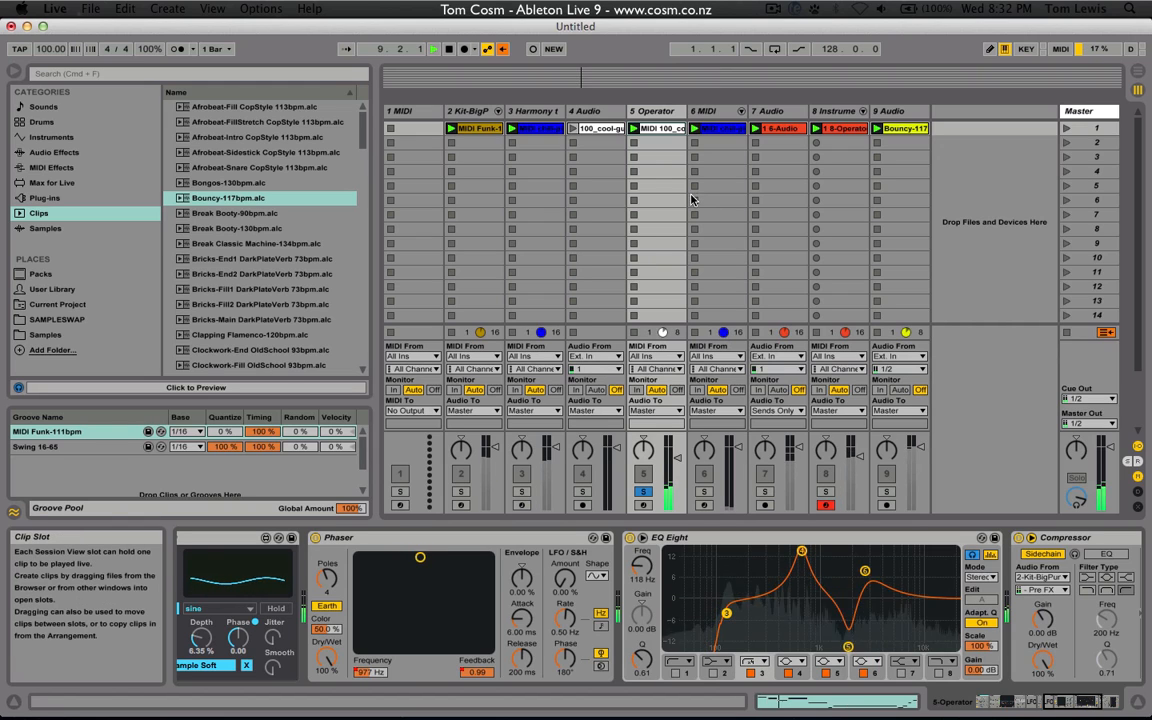
{"action": "key", "text": "space"}
Insert a new MIDI track after track 9 and load an Operator on it
{"action": "left_click", "coordinate": [893, 111]}
{"action": "key", "text": "super+shift+t"}
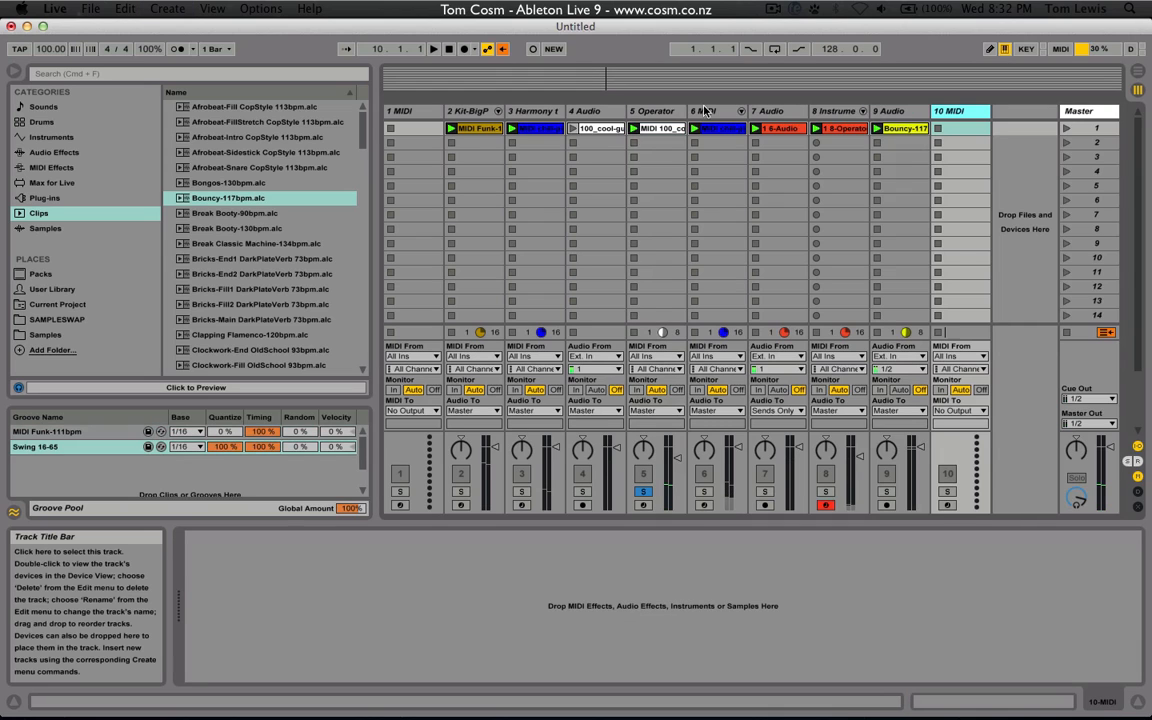
{"action": "left_click", "coordinate": [46, 136]}
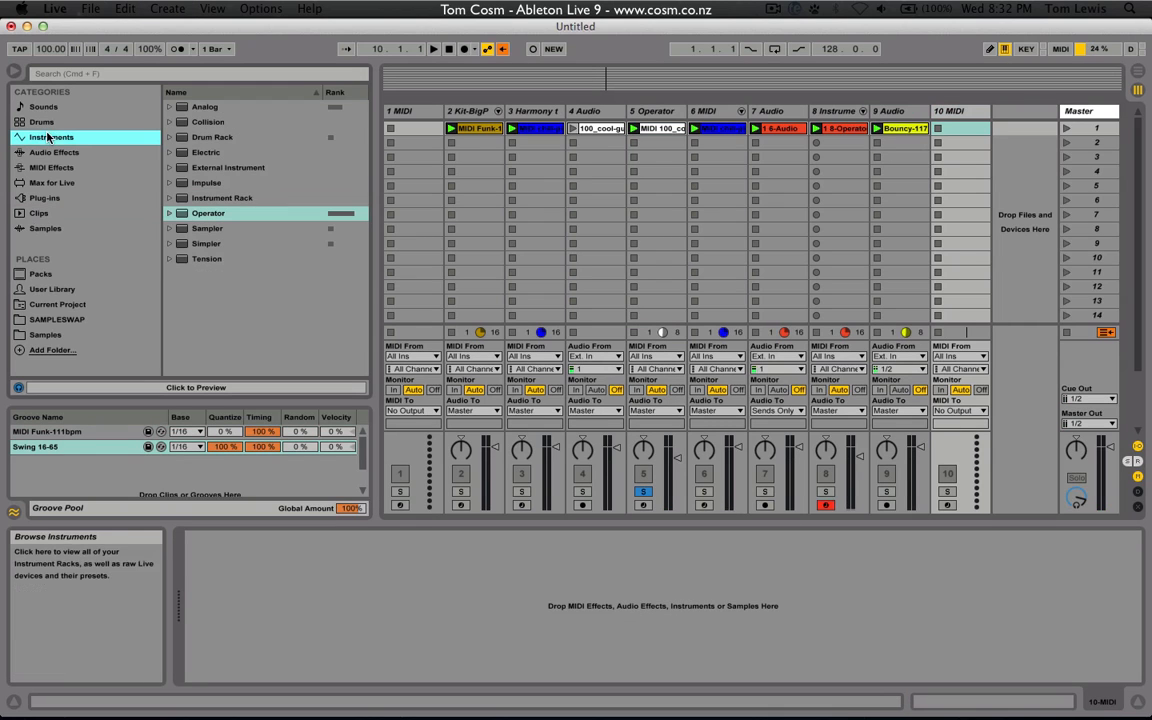
{"action": "double_click", "coordinate": [208, 213]}
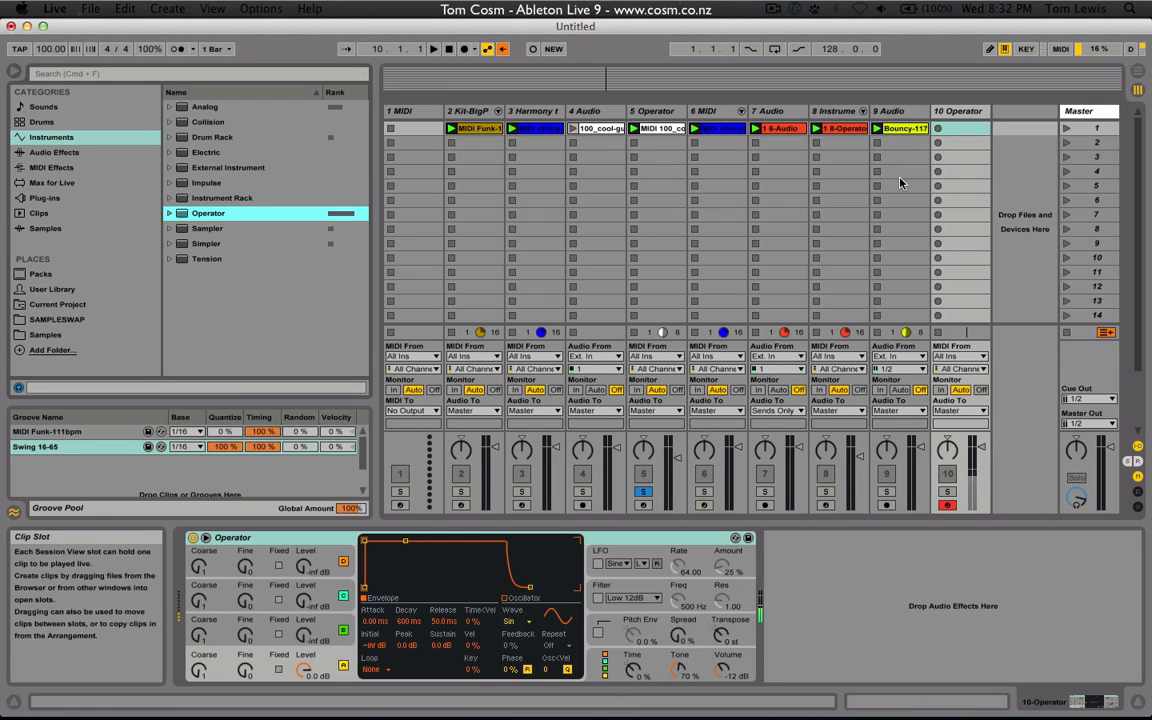
Solo track 10 with track 5, set the computer keyboard octave to C1–D2, and clear the solos during playback
{"action": "left_click", "coordinate": [948, 493]}
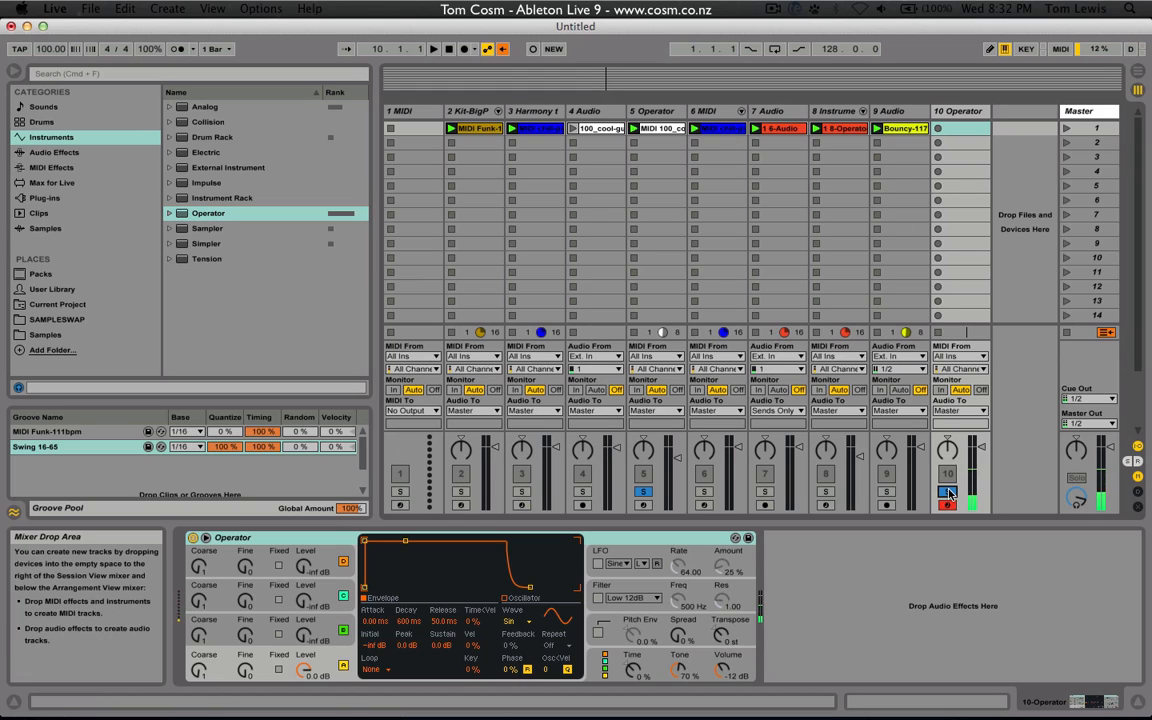
{"action": "key", "text": "z"}
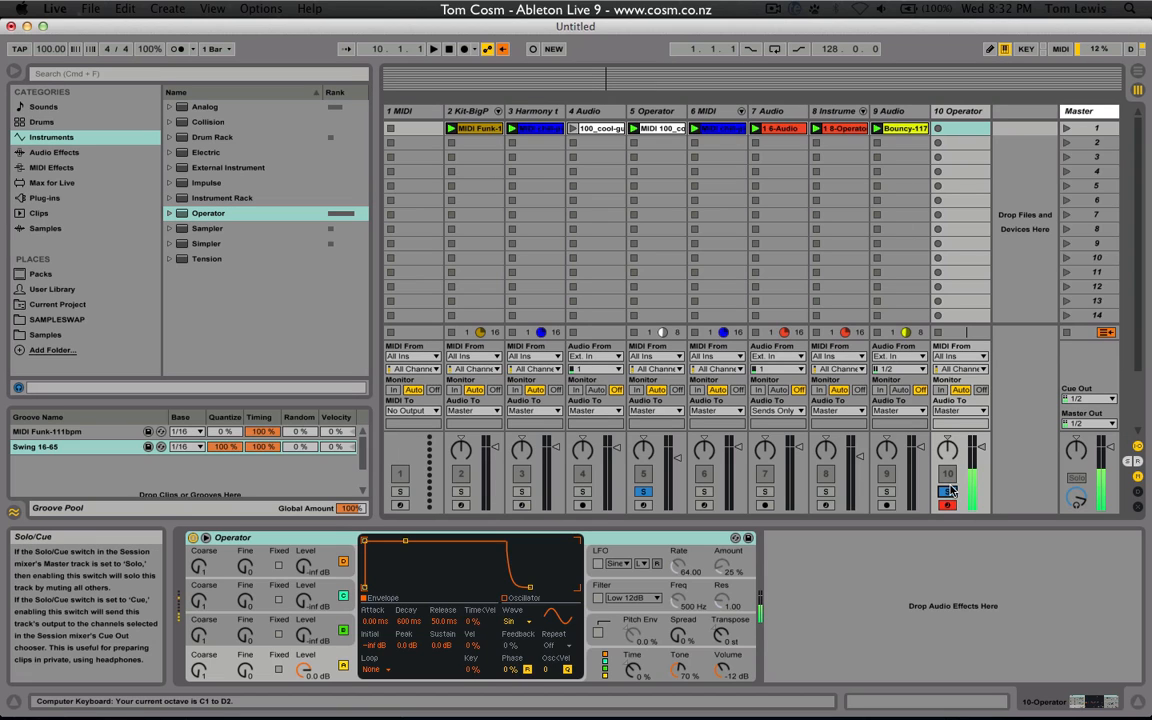
{"action": "key", "text": "space"}
{"action": "left_click", "coordinate": [948, 492]}
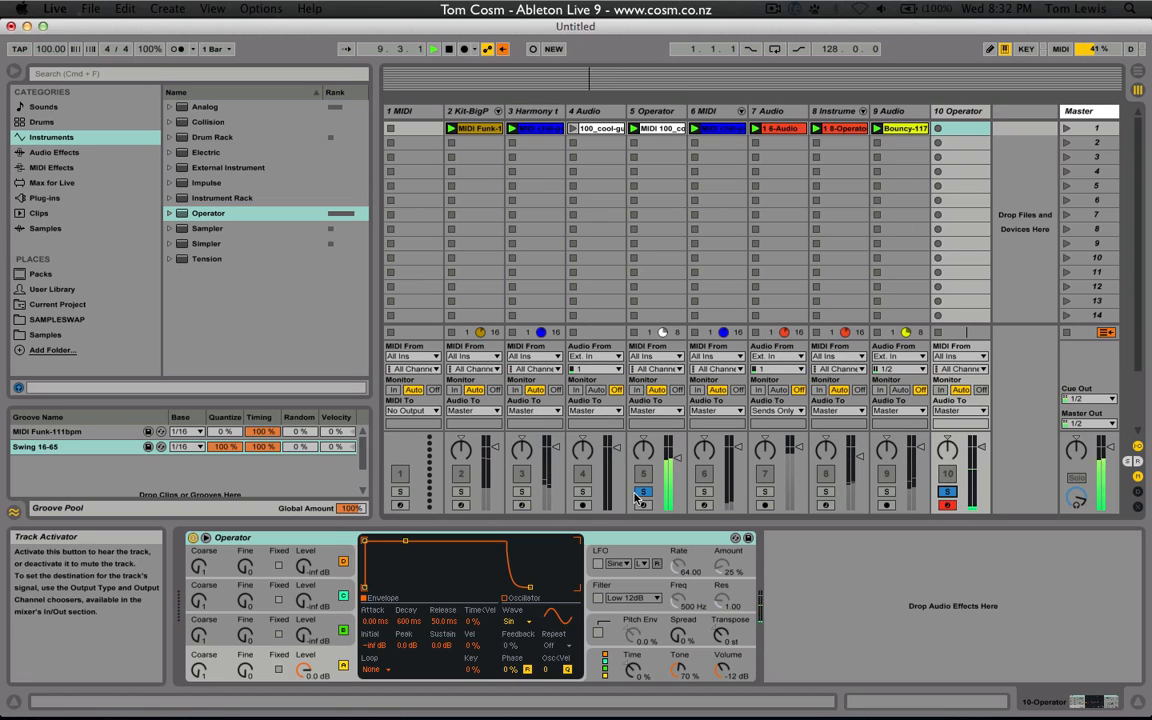
{"action": "left_click", "coordinate": [643, 494]}
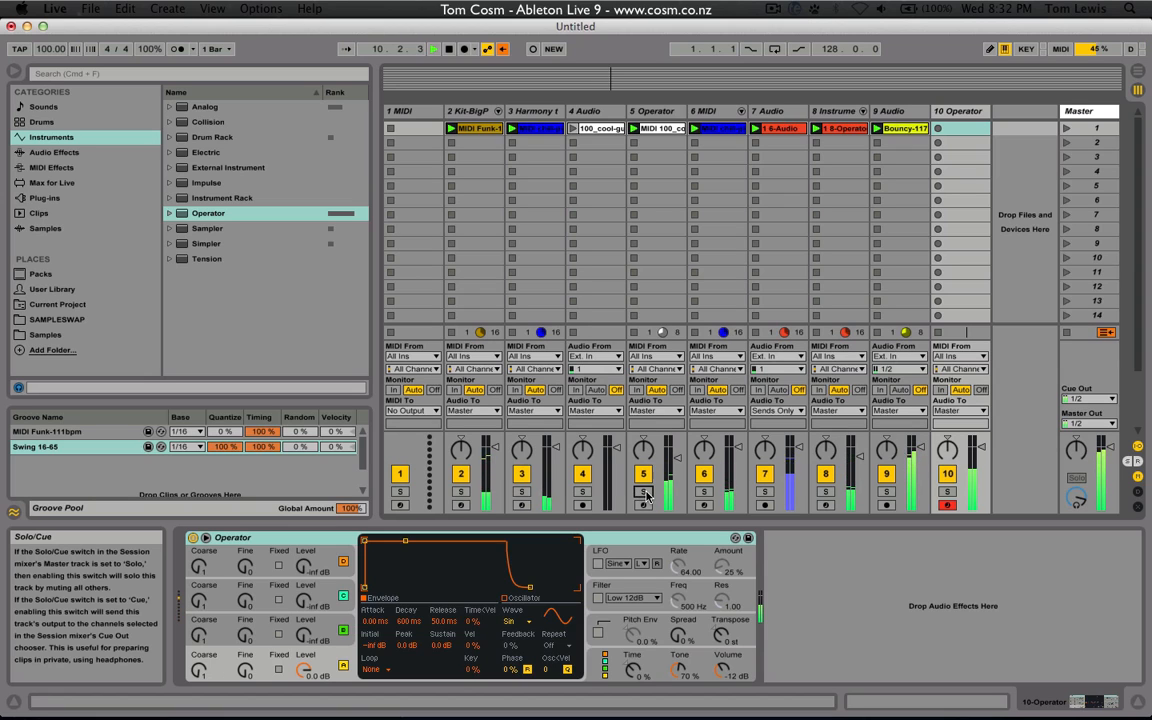
Record a four-bar Operator clip into track 10's first slot, deleting the first take and recording again, and open its notes
{"action": "left_click", "coordinate": [938, 130]}
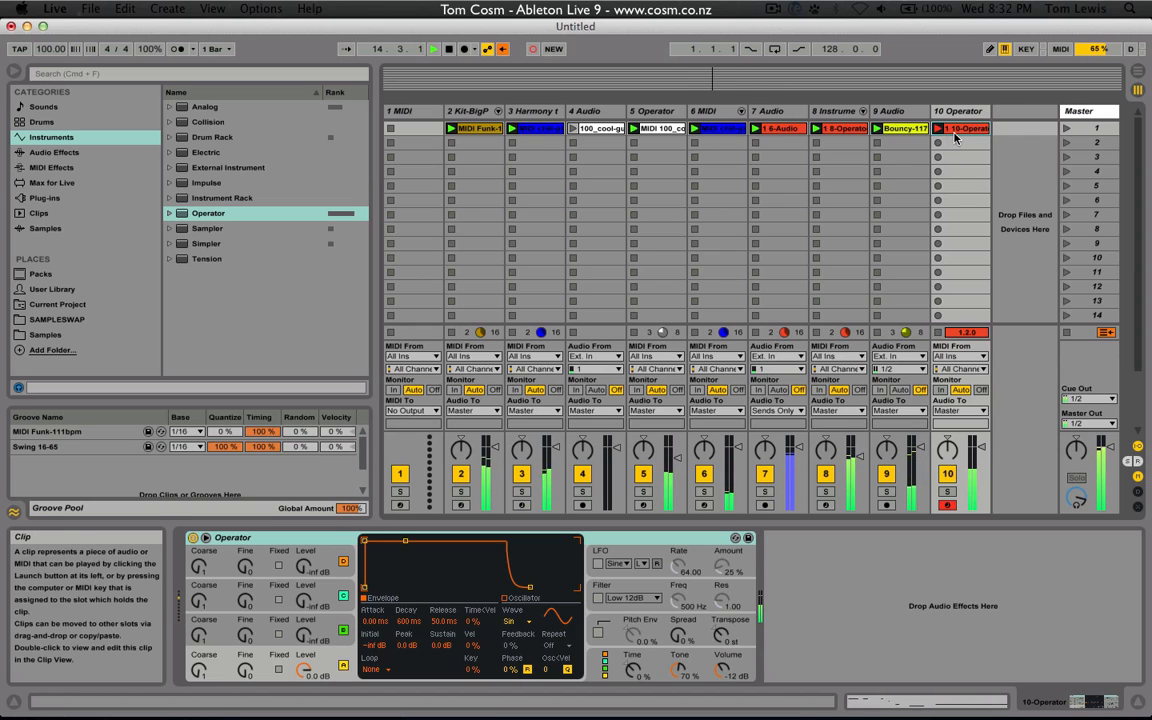
{"action": "key", "text": "Delete"}
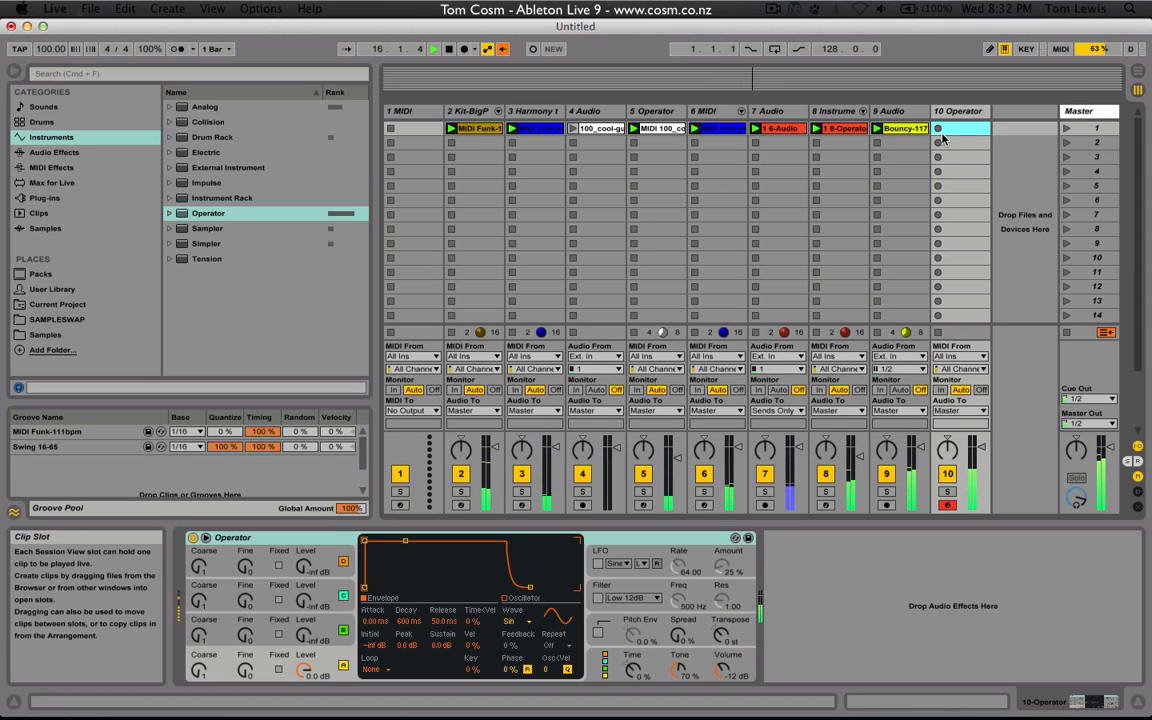
{"action": "left_click", "coordinate": [938, 129]}
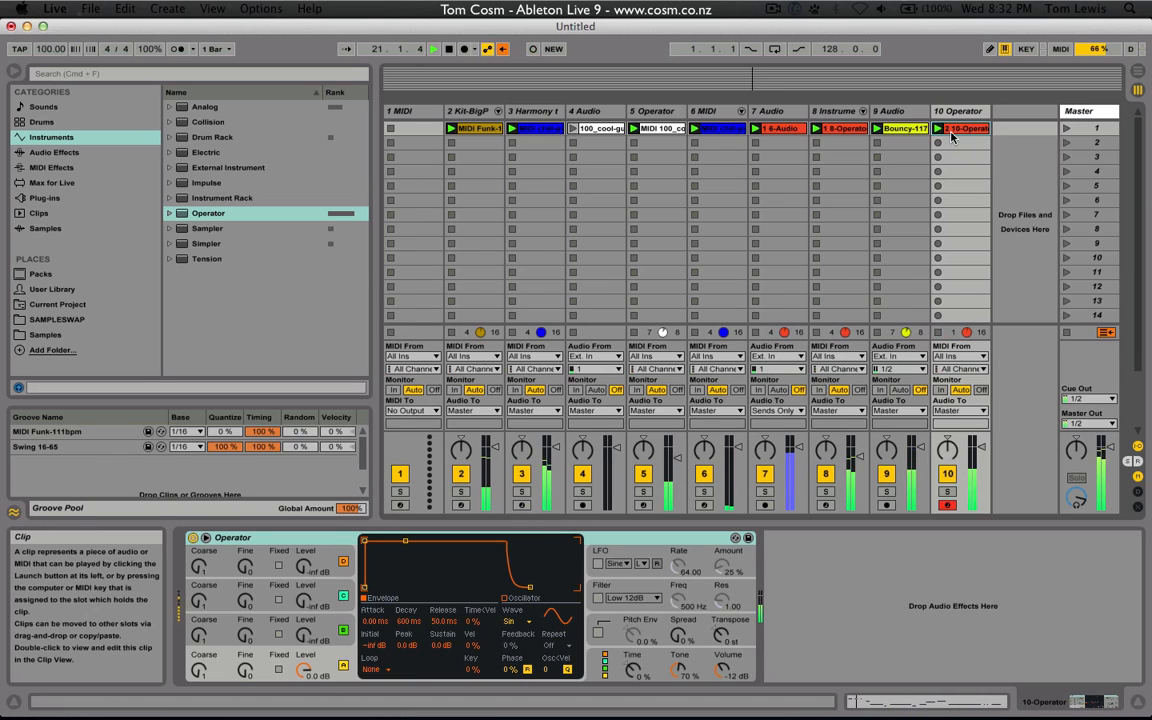
{"action": "double_click", "coordinate": [951, 131]}
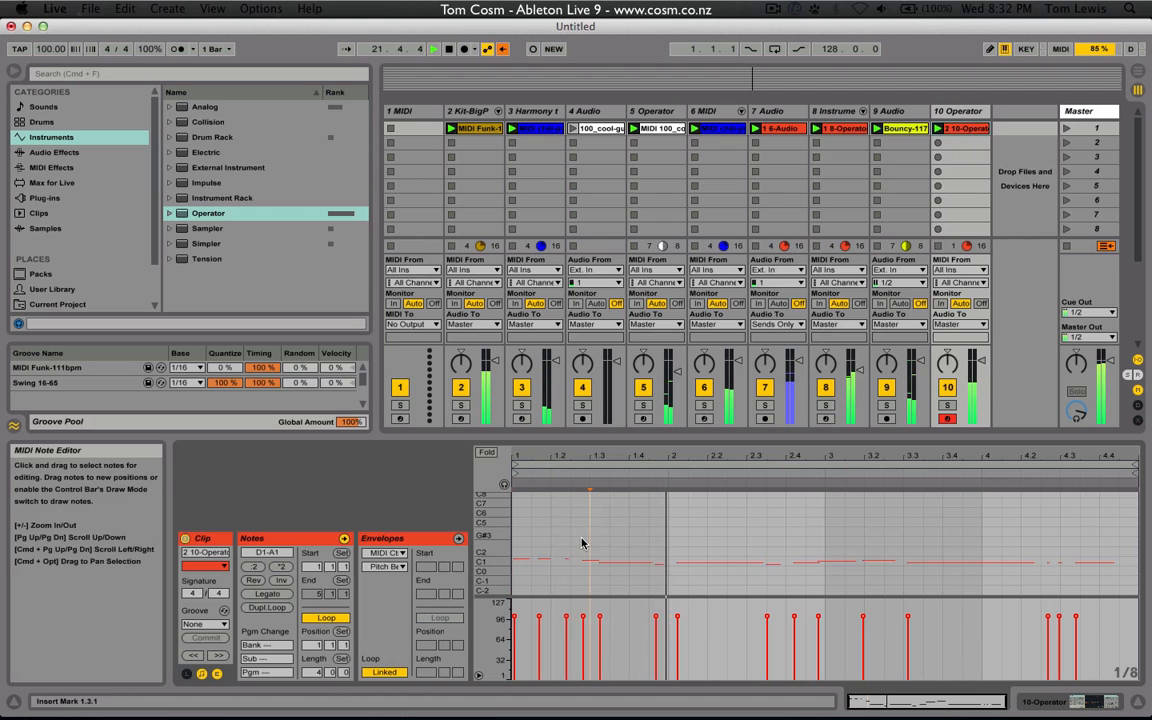
Quantize all notes in track 10's bass clip, transpose them down an octave to D0–A0, and play the set back
{"action": "key", "text": "space"}
{"action": "key", "text": "super+a"}
{"action": "key", "text": "super+u"}
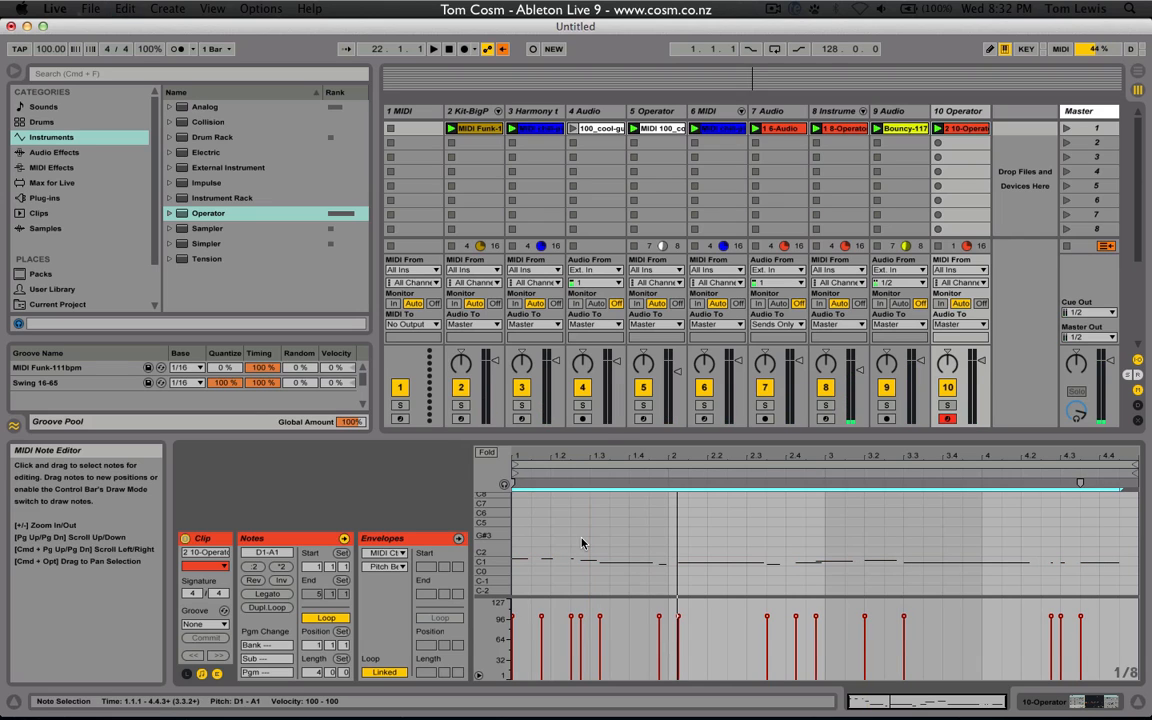
{"action": "key", "text": "space"}
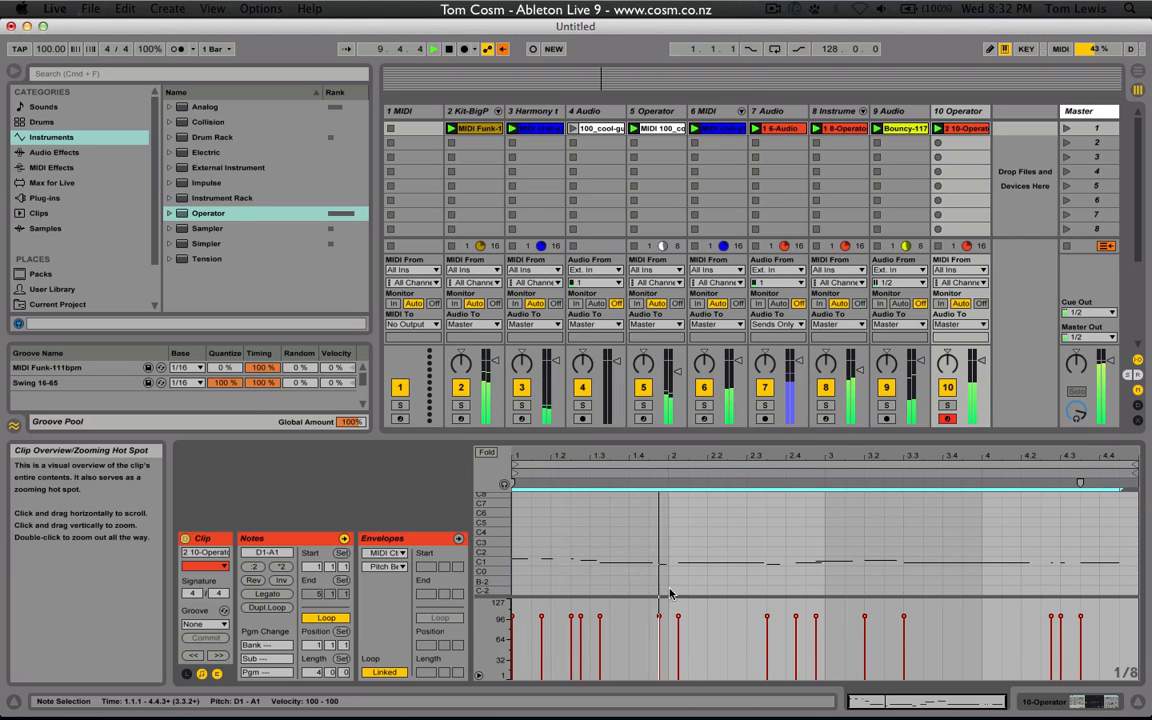
{"action": "key", "text": "space"}
{"action": "key", "text": "space"}
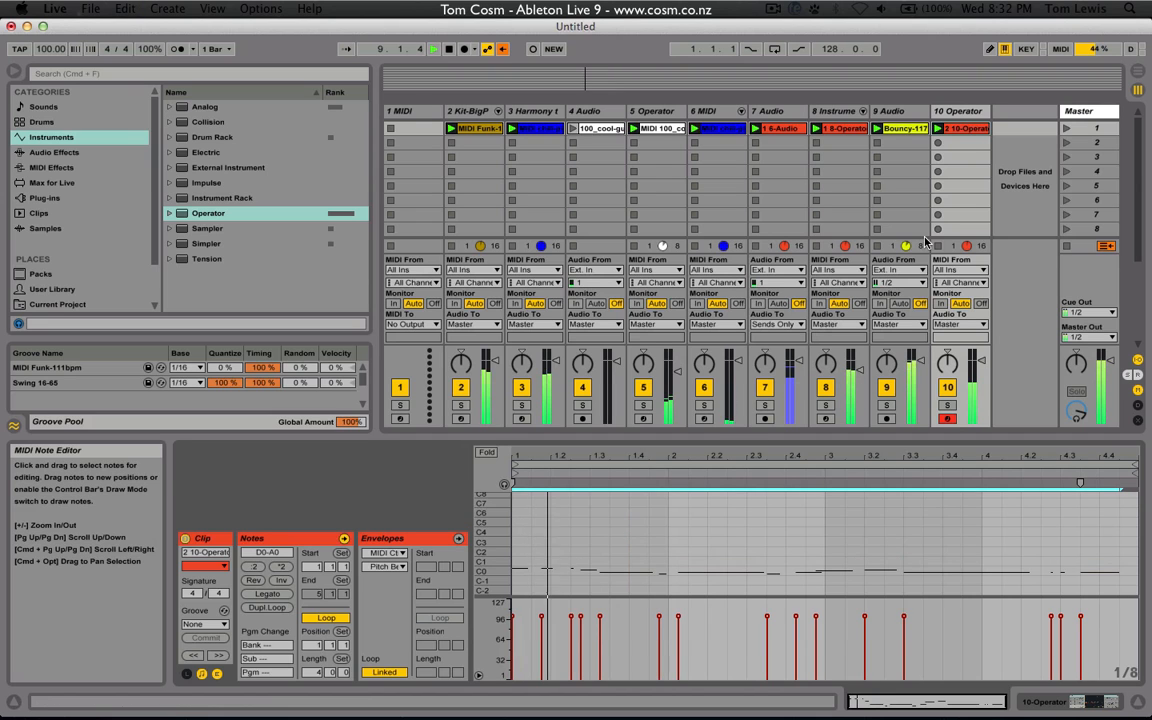
Shape Osc B of track 10's Operator with a 70.2 ms decay, -inf dB sustain and a 0.0 dB level
{"action": "left_click", "coordinate": [952, 113]}
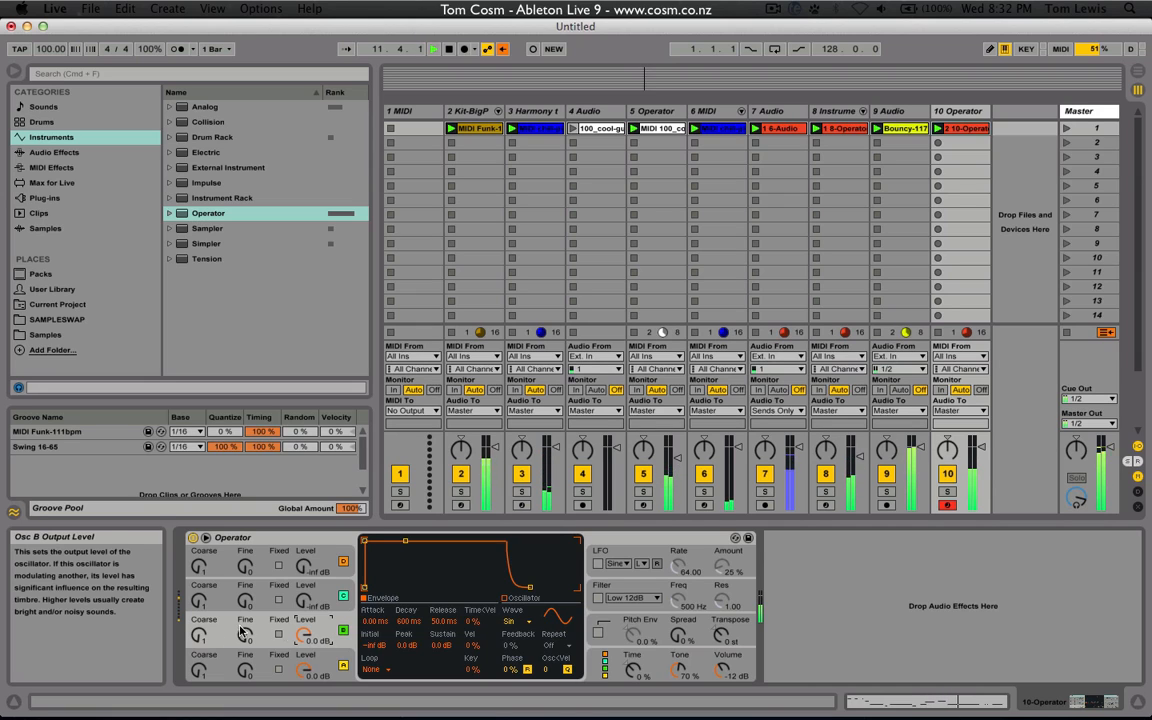
{"action": "left_click_drag", "start_coordinate": [199, 634], "coordinate": [199, 626]}
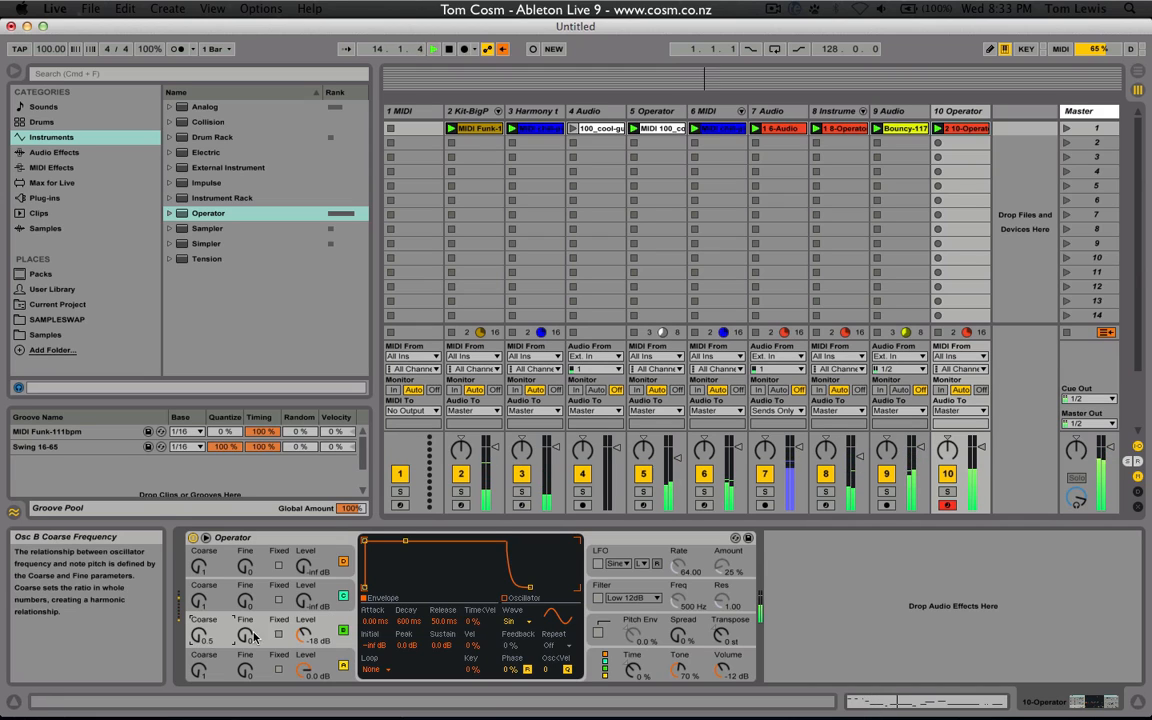
{"action": "left_click_drag", "start_coordinate": [303, 634], "coordinate": [303, 622]}
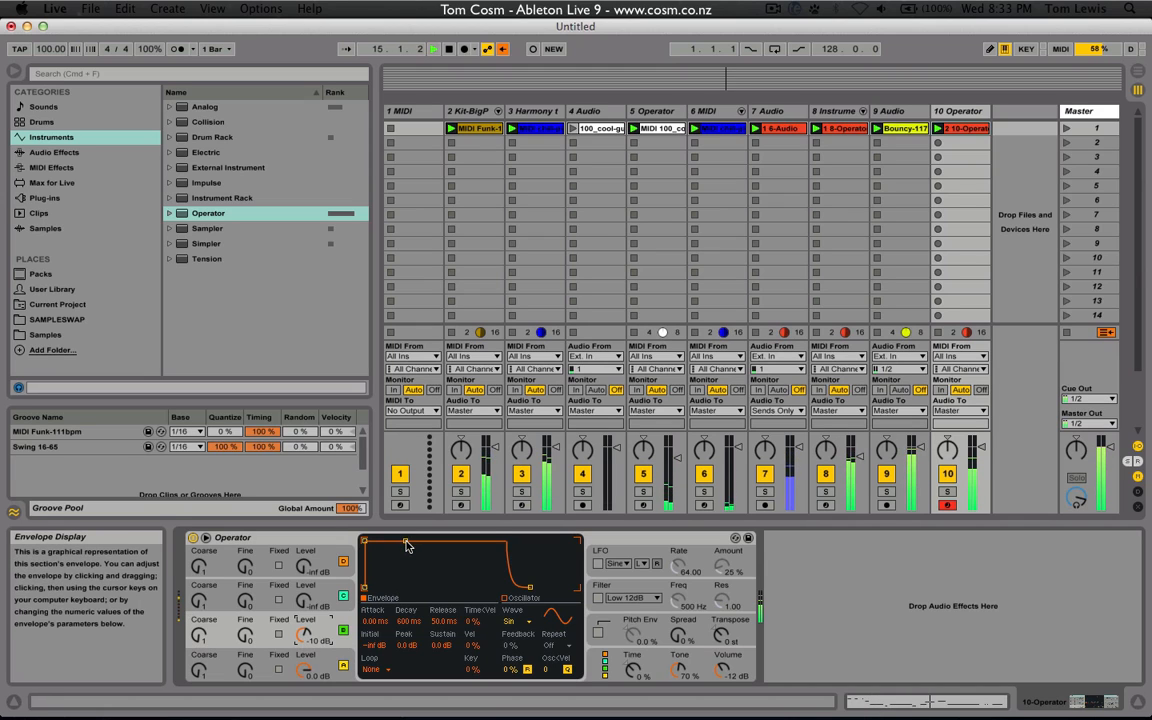
{"action": "left_click_drag", "start_coordinate": [405, 541], "coordinate": [387, 587]}
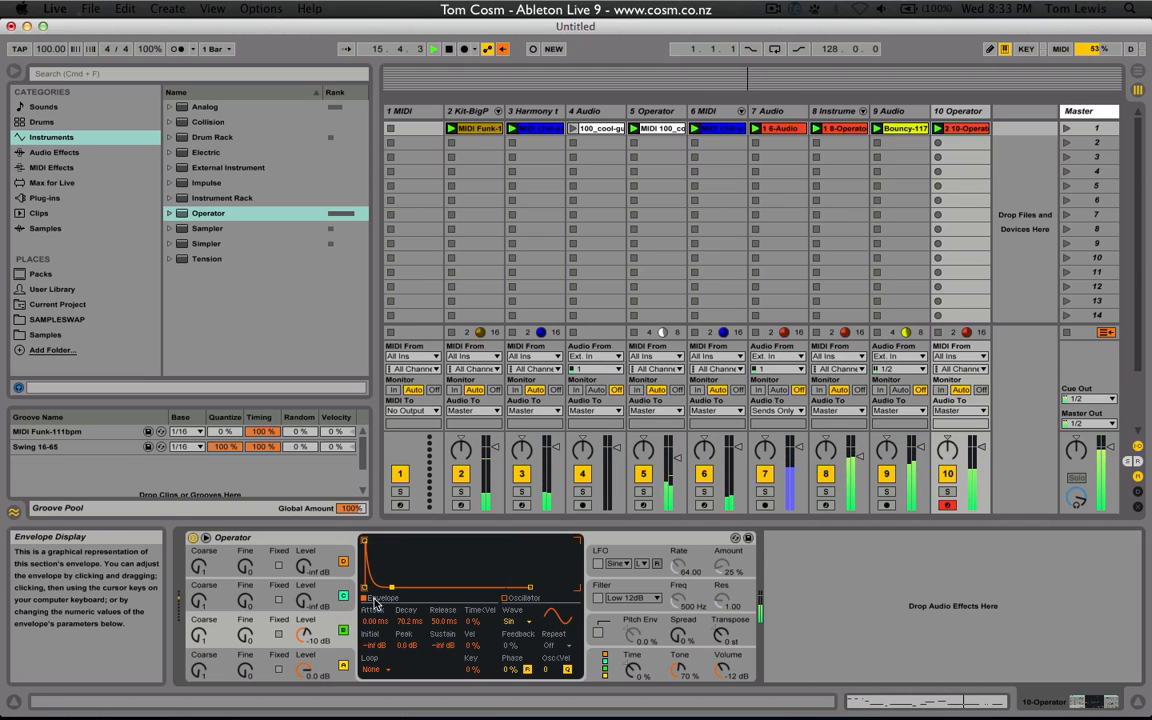
{"action": "left_click_drag", "start_coordinate": [303, 634], "coordinate": [297, 619]}
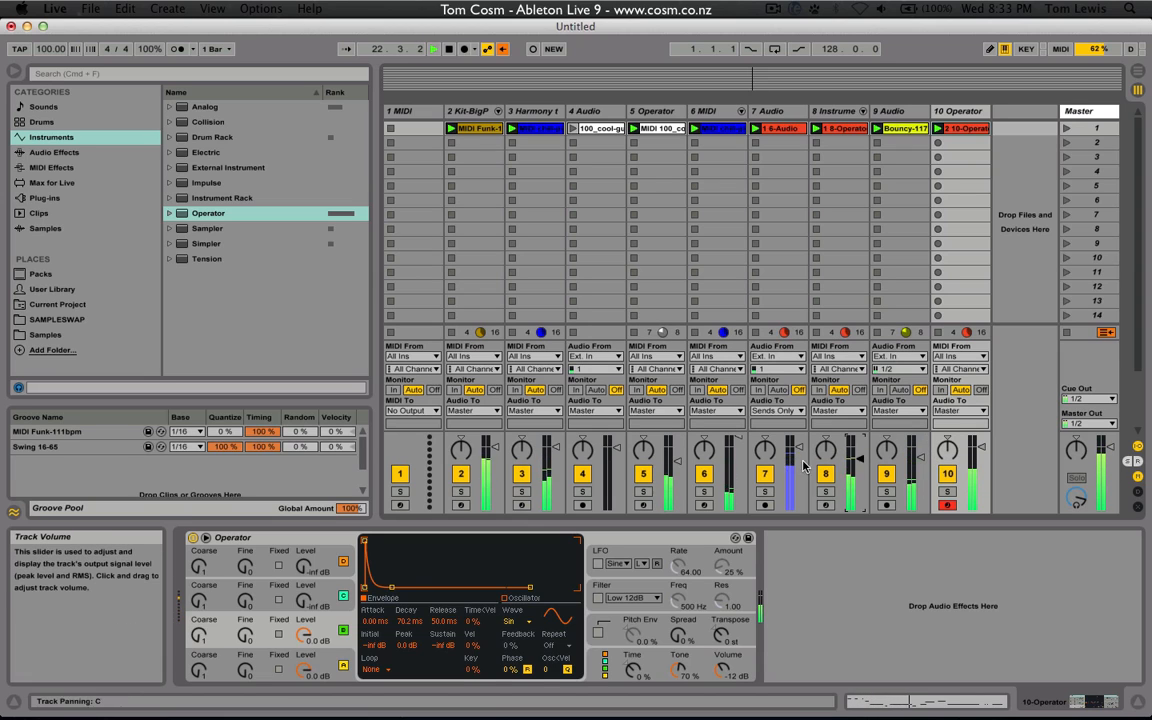
Lower track 6's volume to 0 dB and stop playback
{"action": "left_click_drag", "start_coordinate": [728, 441], "coordinate": [728, 455]}
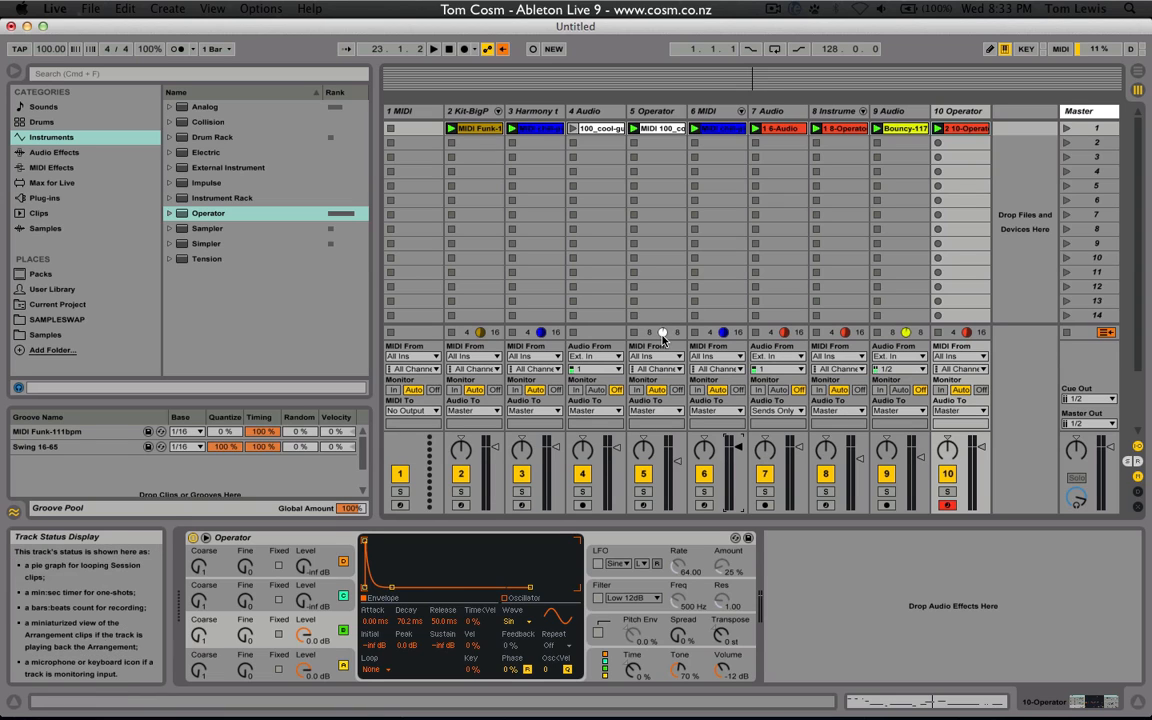
Show track 5's device chain, look over the tracks in Arrangement View, and return to Session View
{"action": "left_click", "coordinate": [650, 189]}
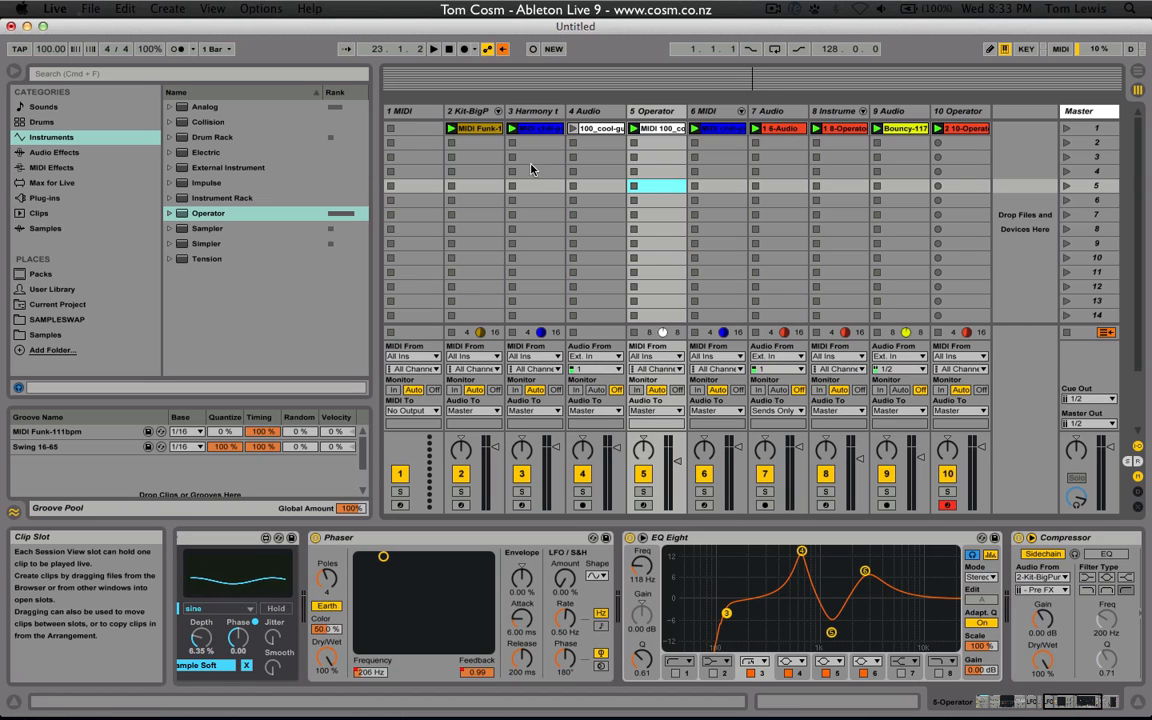
{"action": "key", "text": "Tab"}
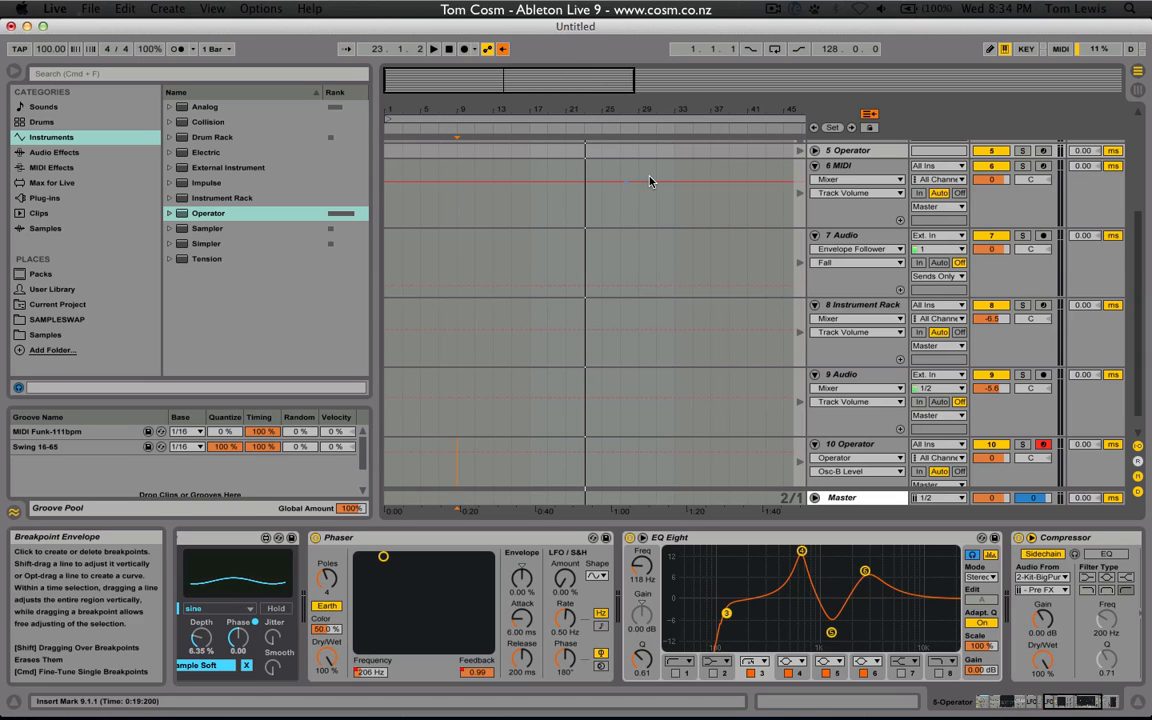
{"action": "scroll", "coordinate": [706, 221], "scroll_direction": "up", "scroll_amount": 5}
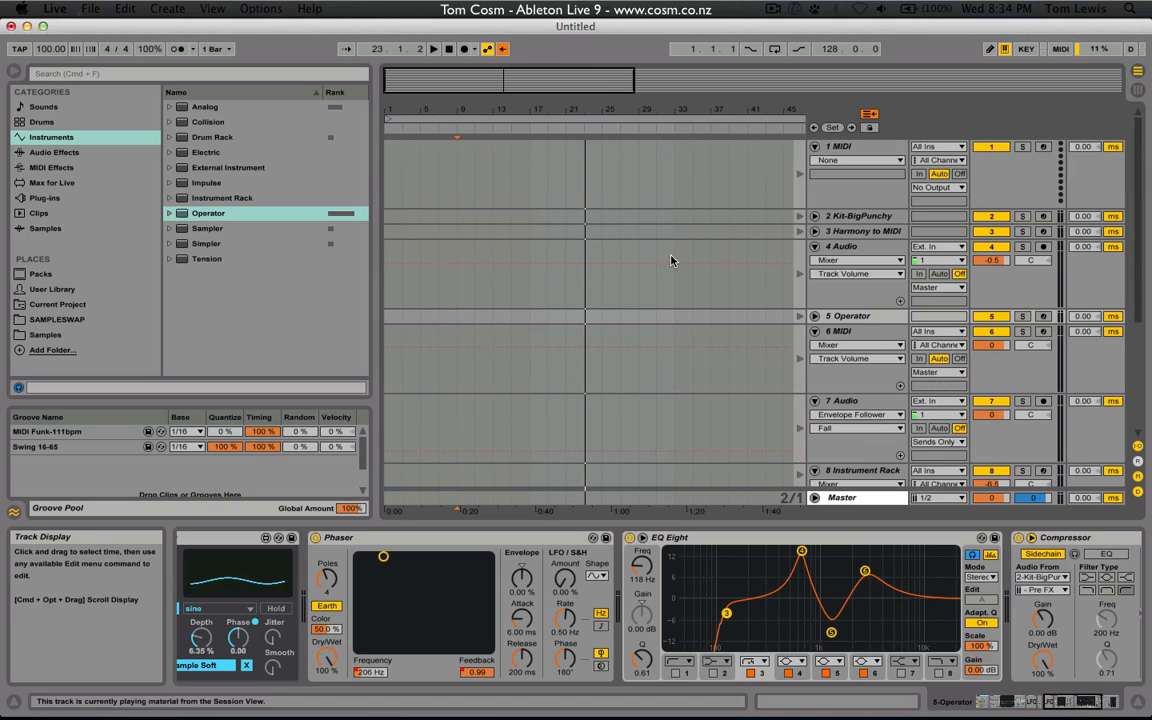
{"action": "key", "text": "Tab"}
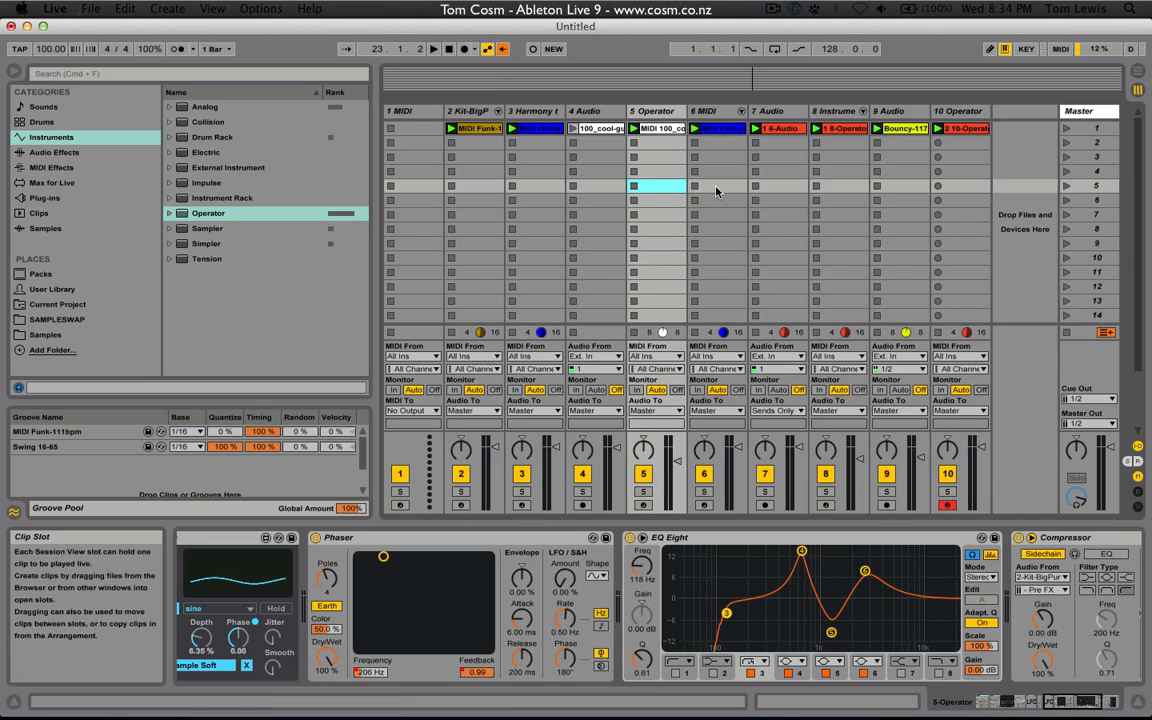